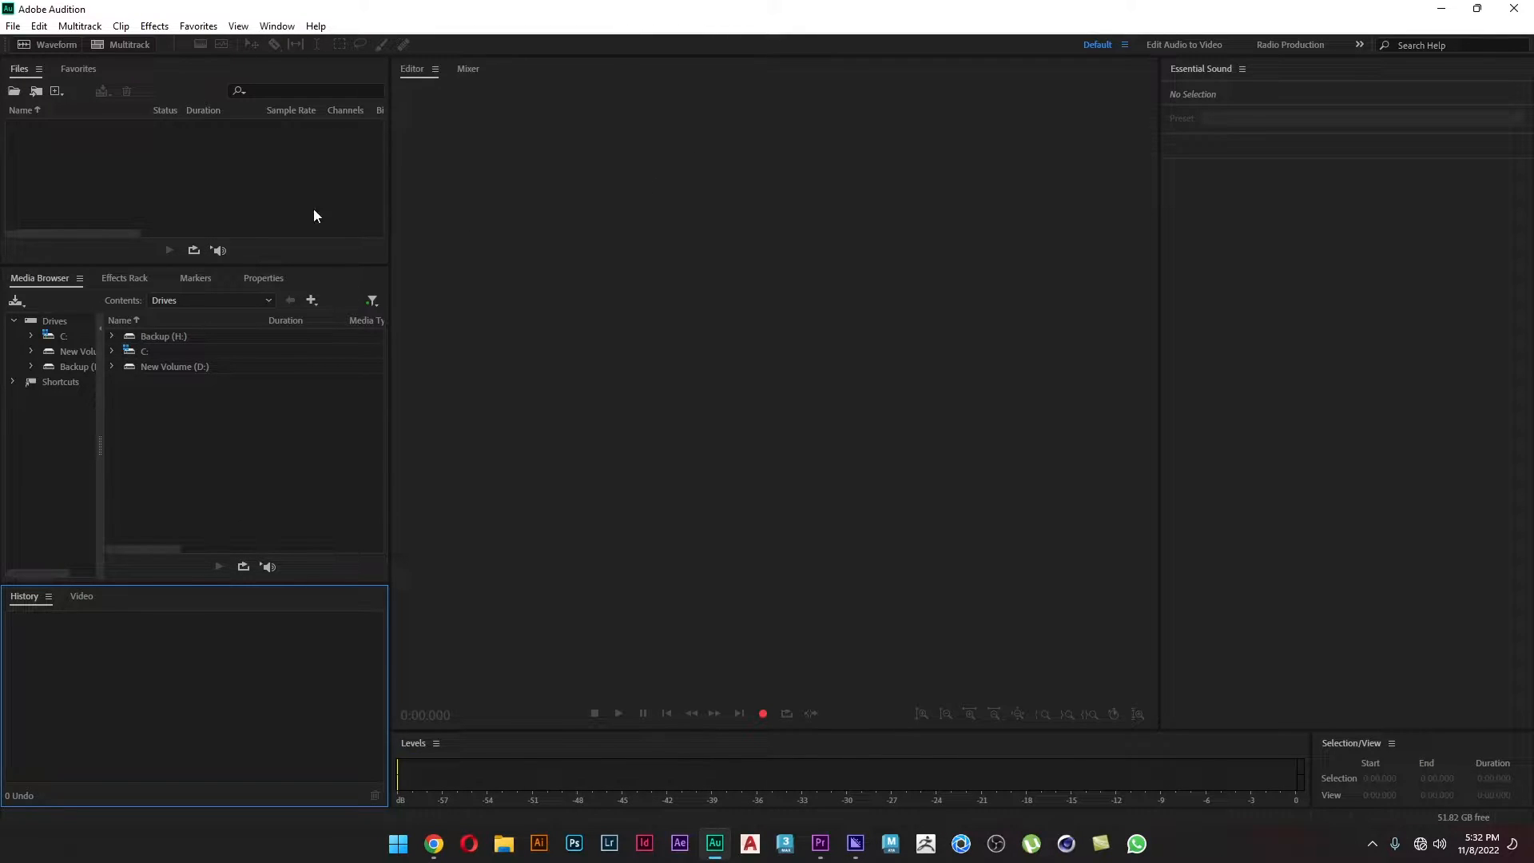
- Look through the empty workspace: files, effects rack, markers, properties, history, video, editor and level meters
click(160, 191)
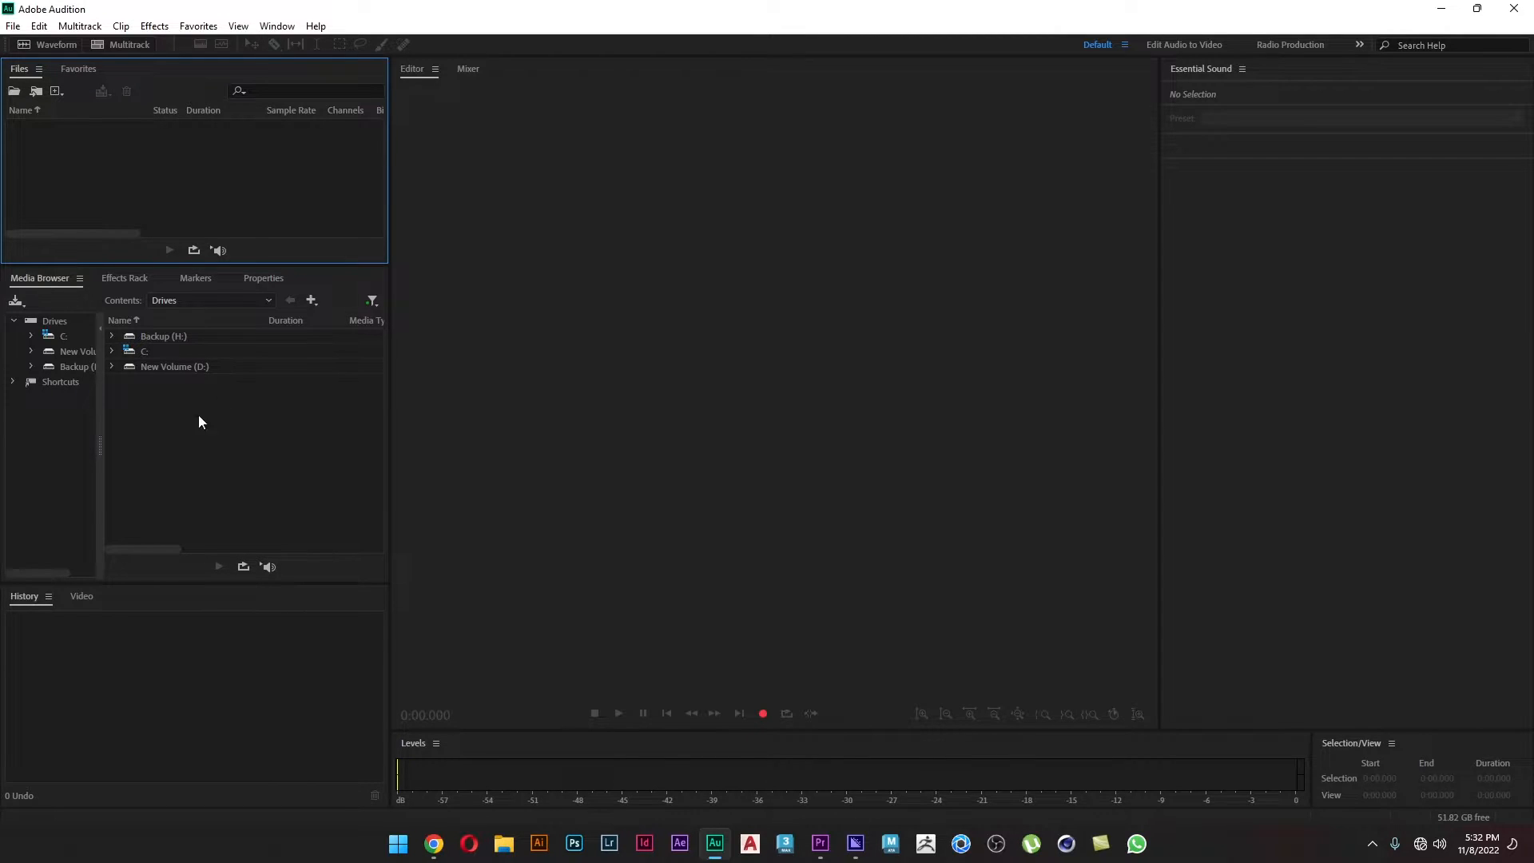
click(134, 278)
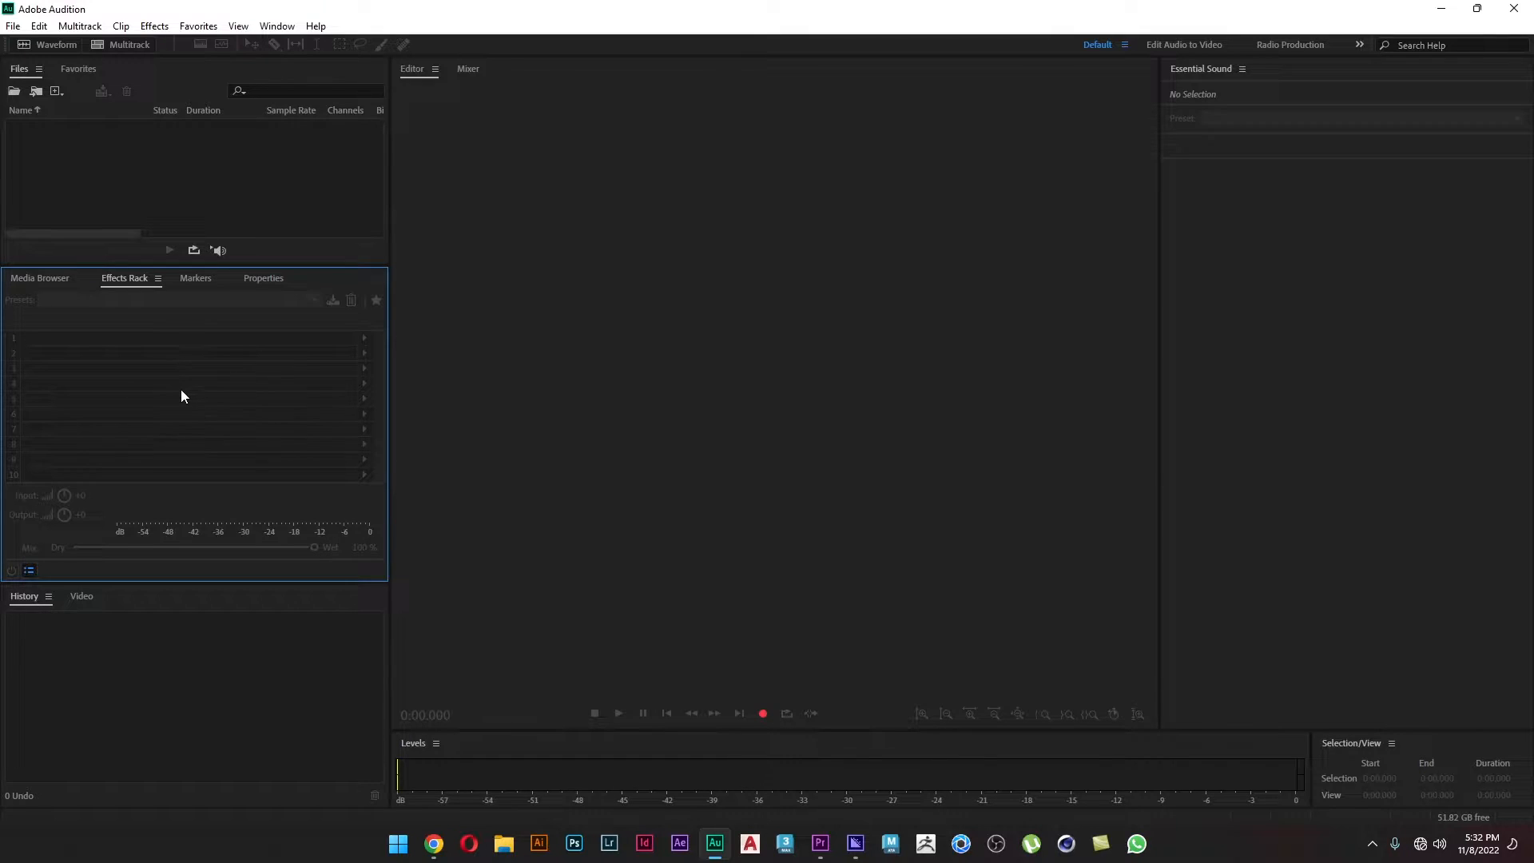
click(196, 278)
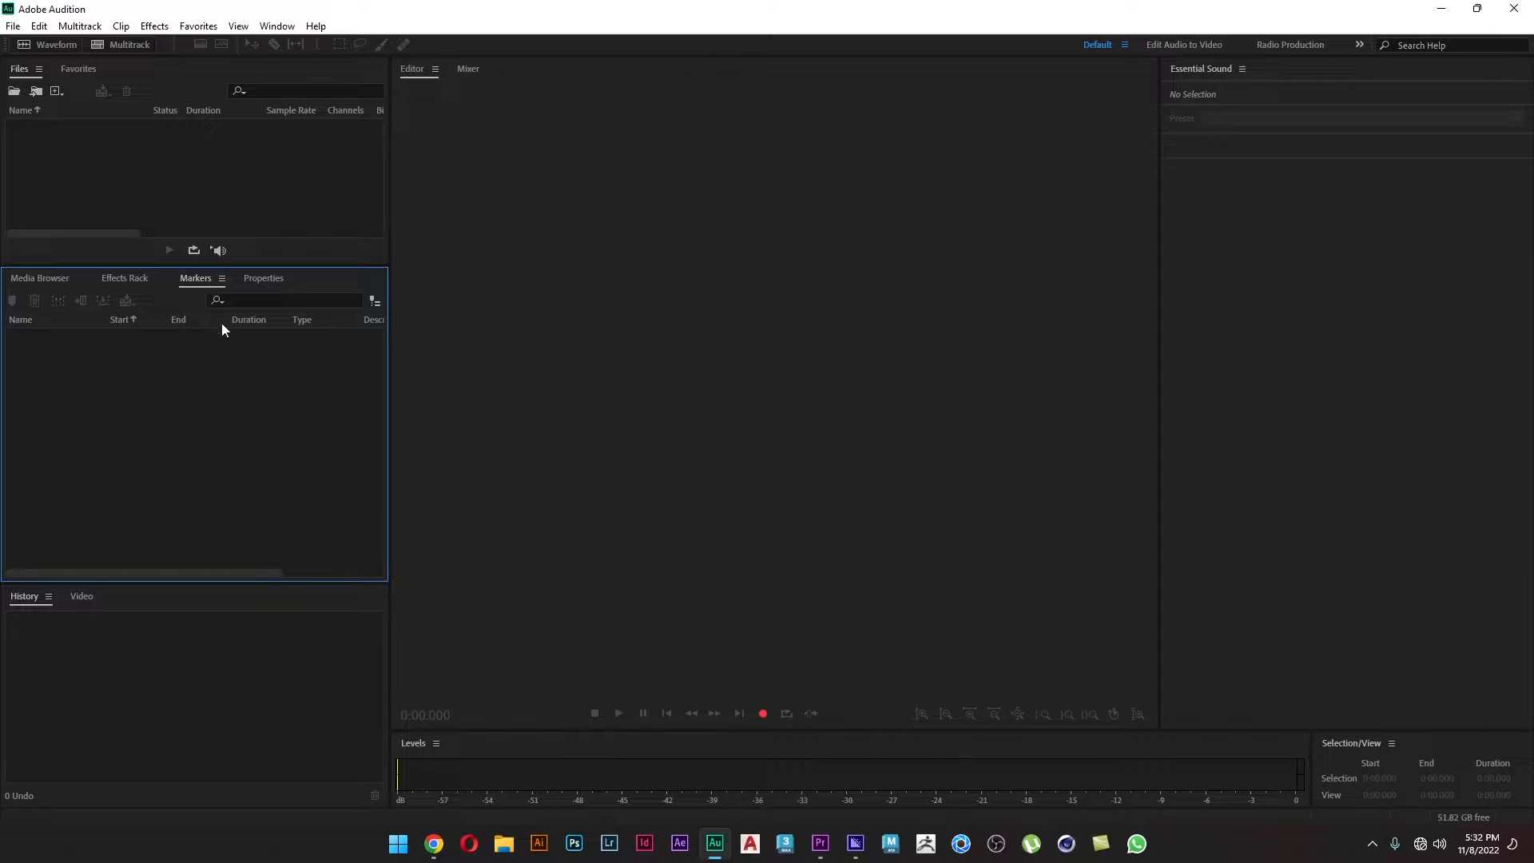
click(266, 279)
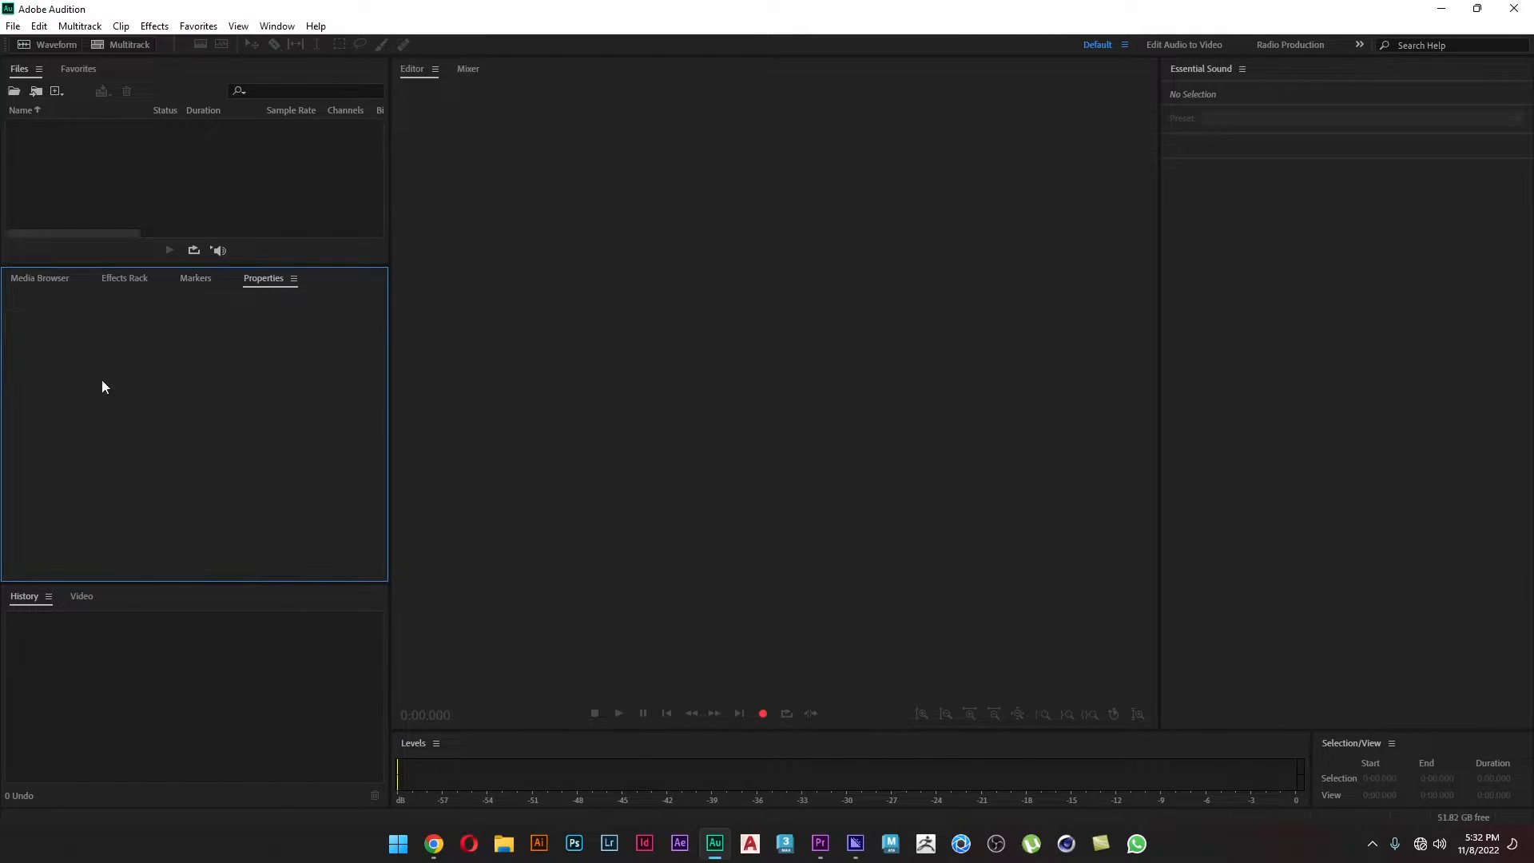
click(48, 641)
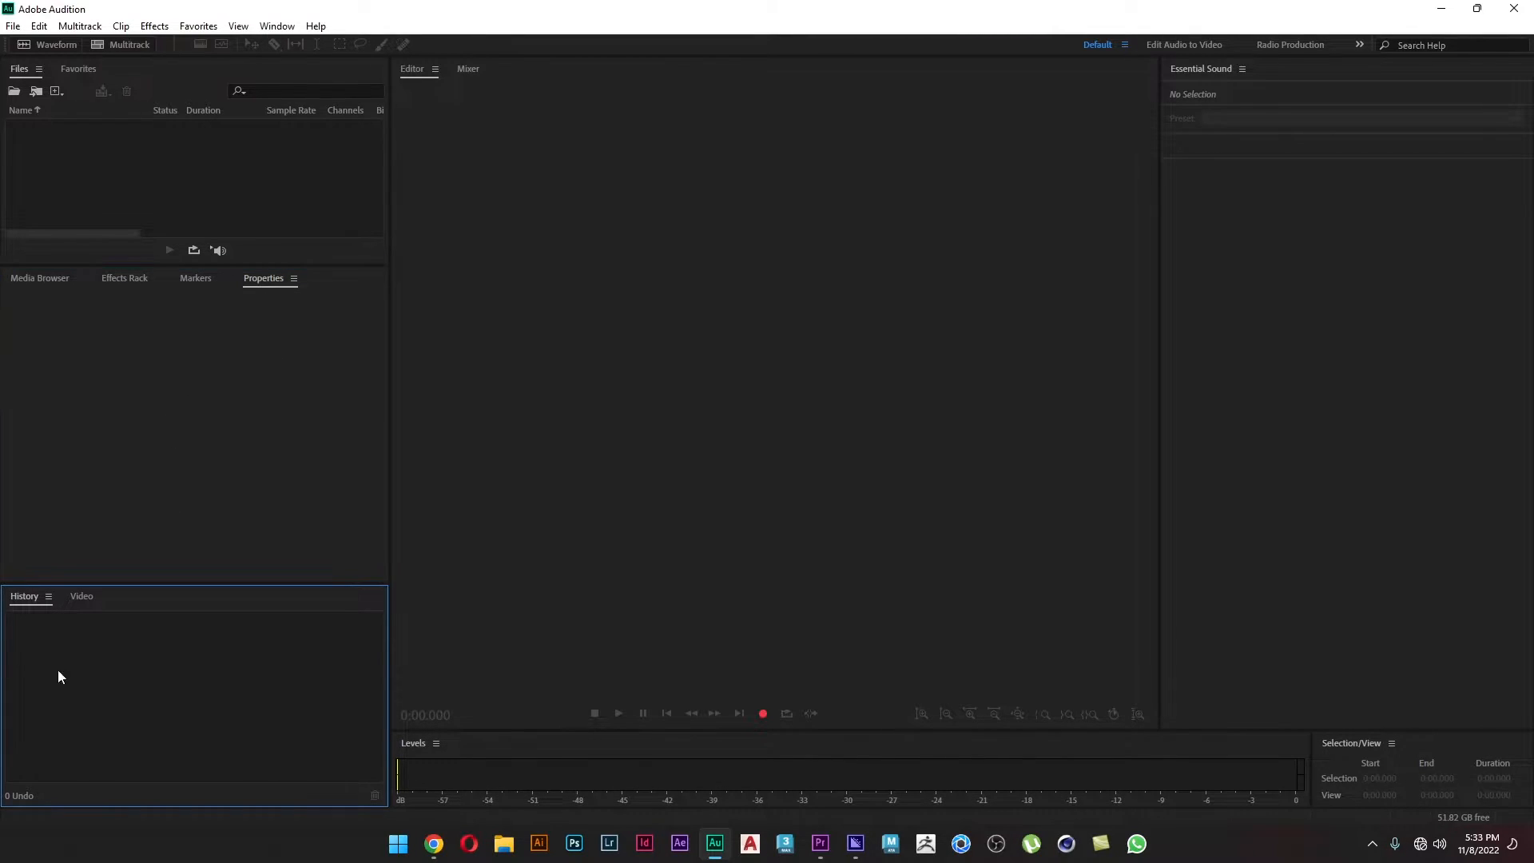
click(85, 605)
click(24, 596)
click(882, 377)
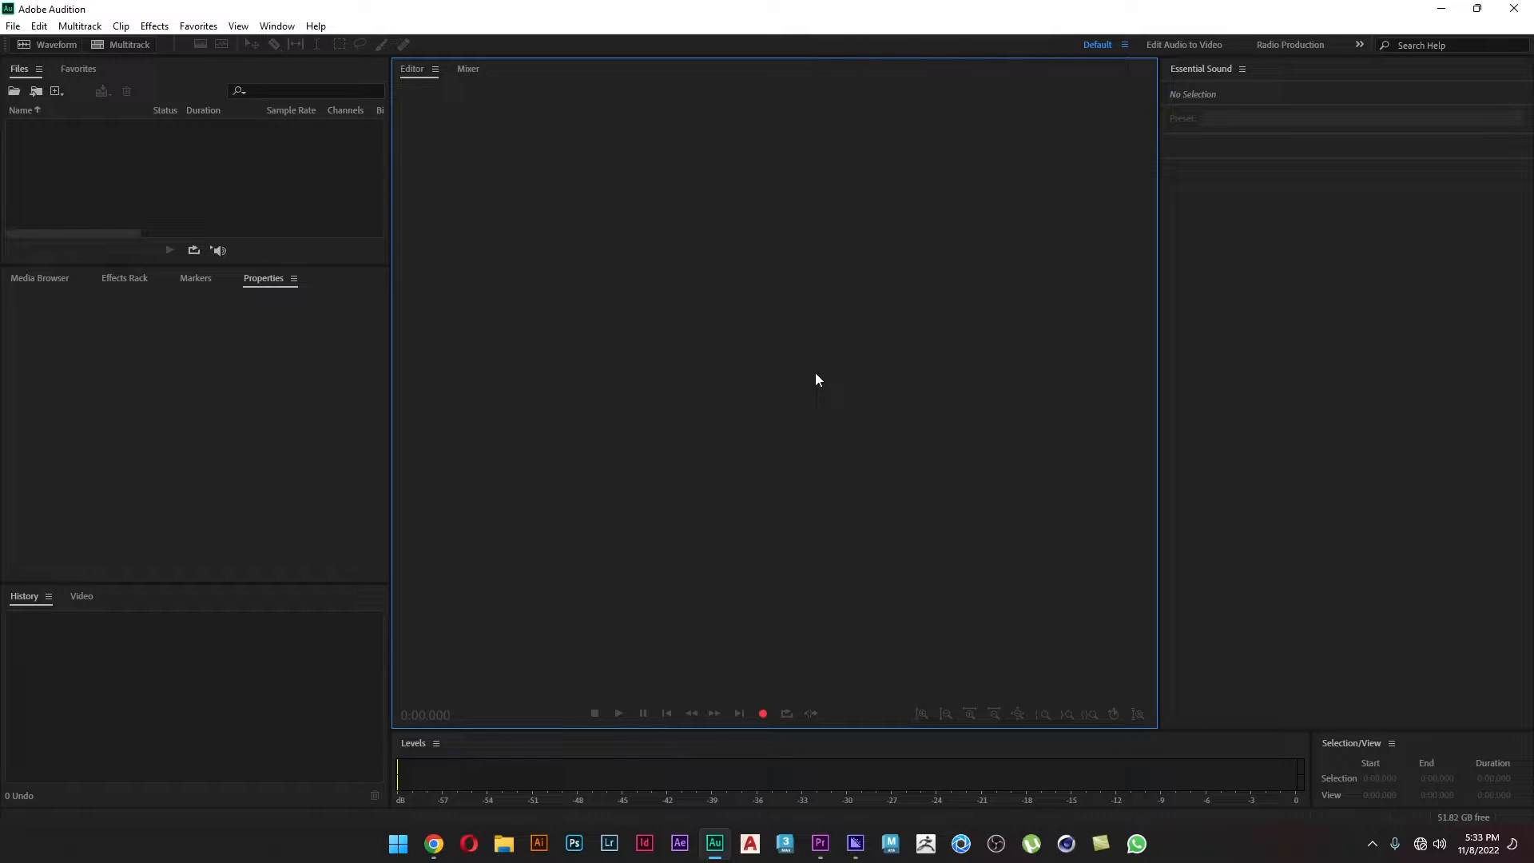
click(768, 768)
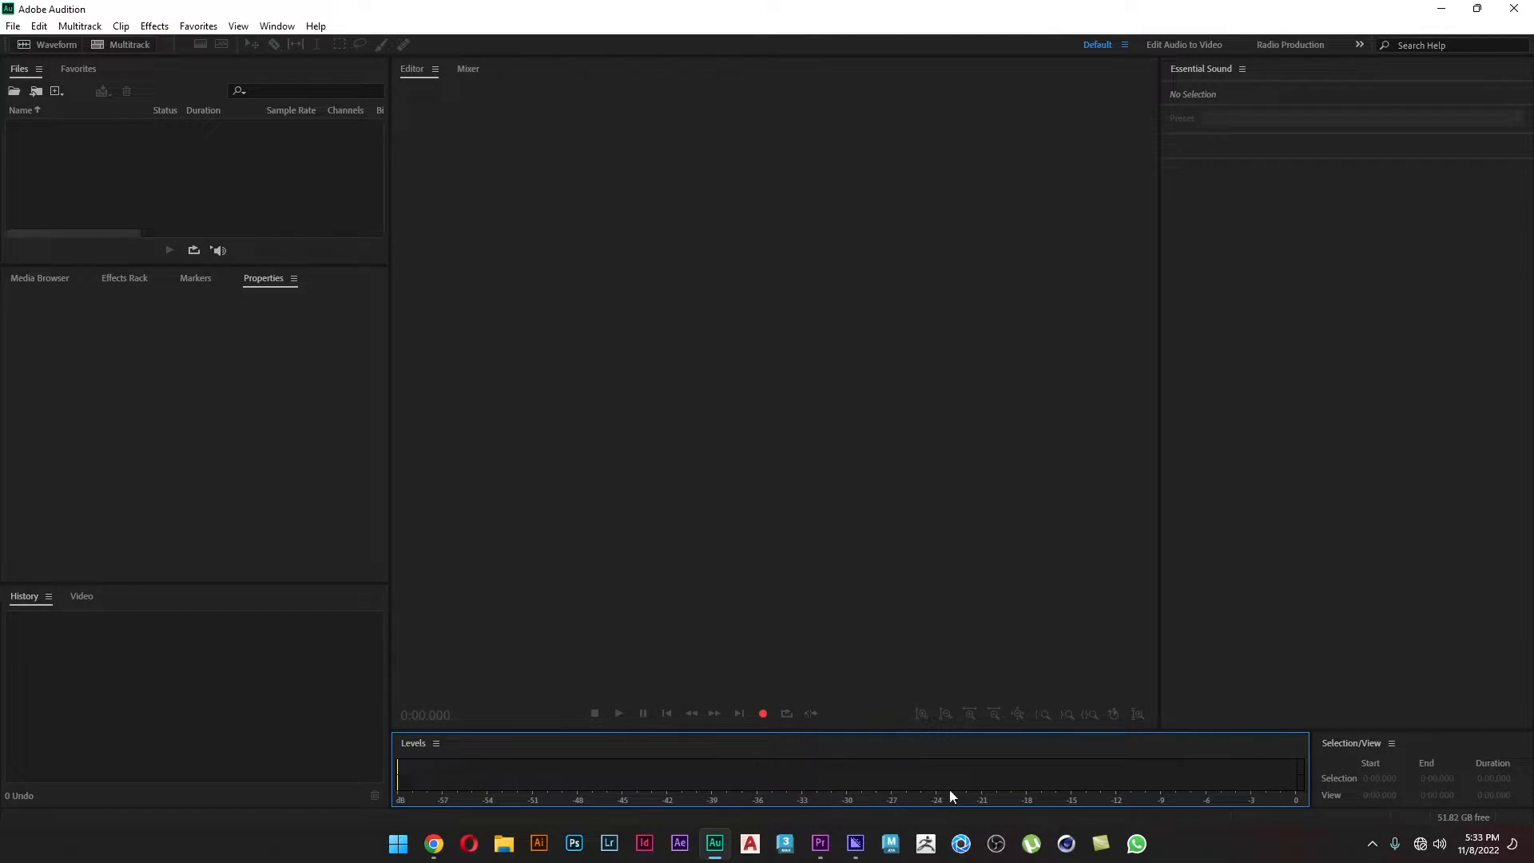
- Switch to Adobe Premiere Pro
click(821, 845)
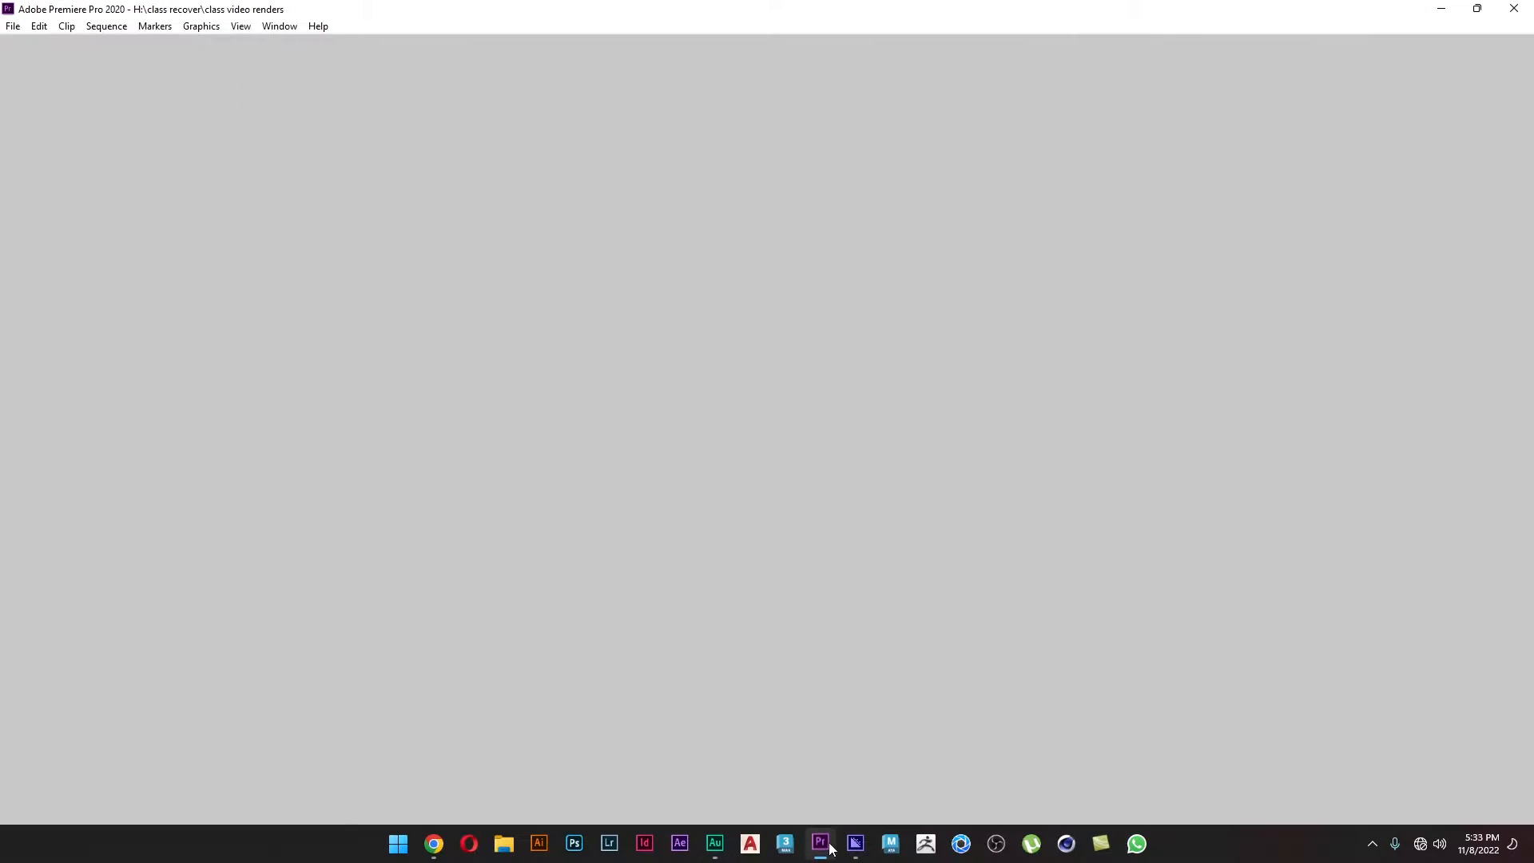
click(13, 27)
mouse_move(48, 44)
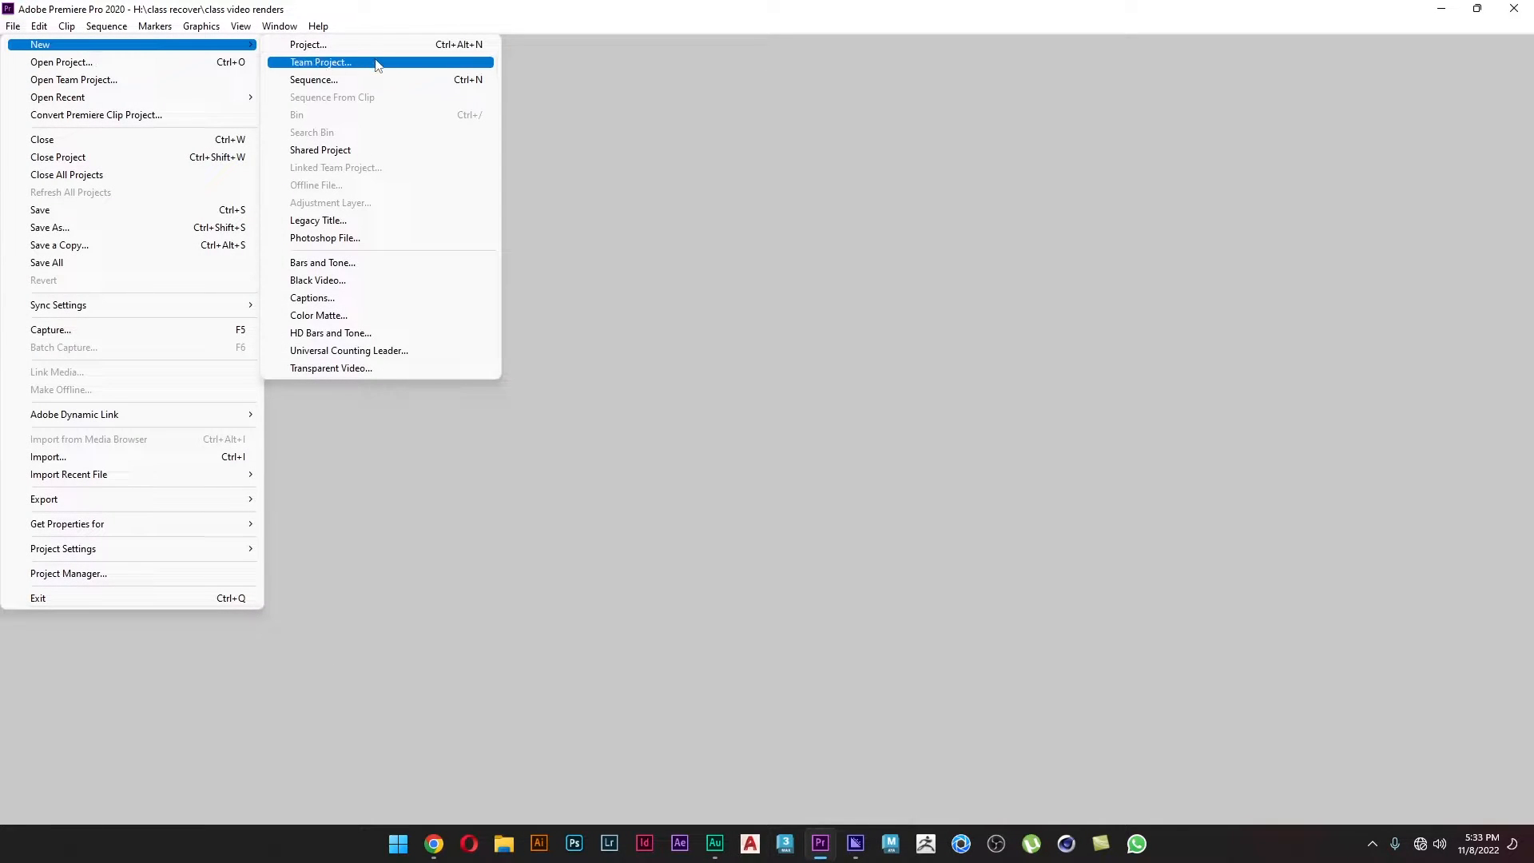
click(381, 47)
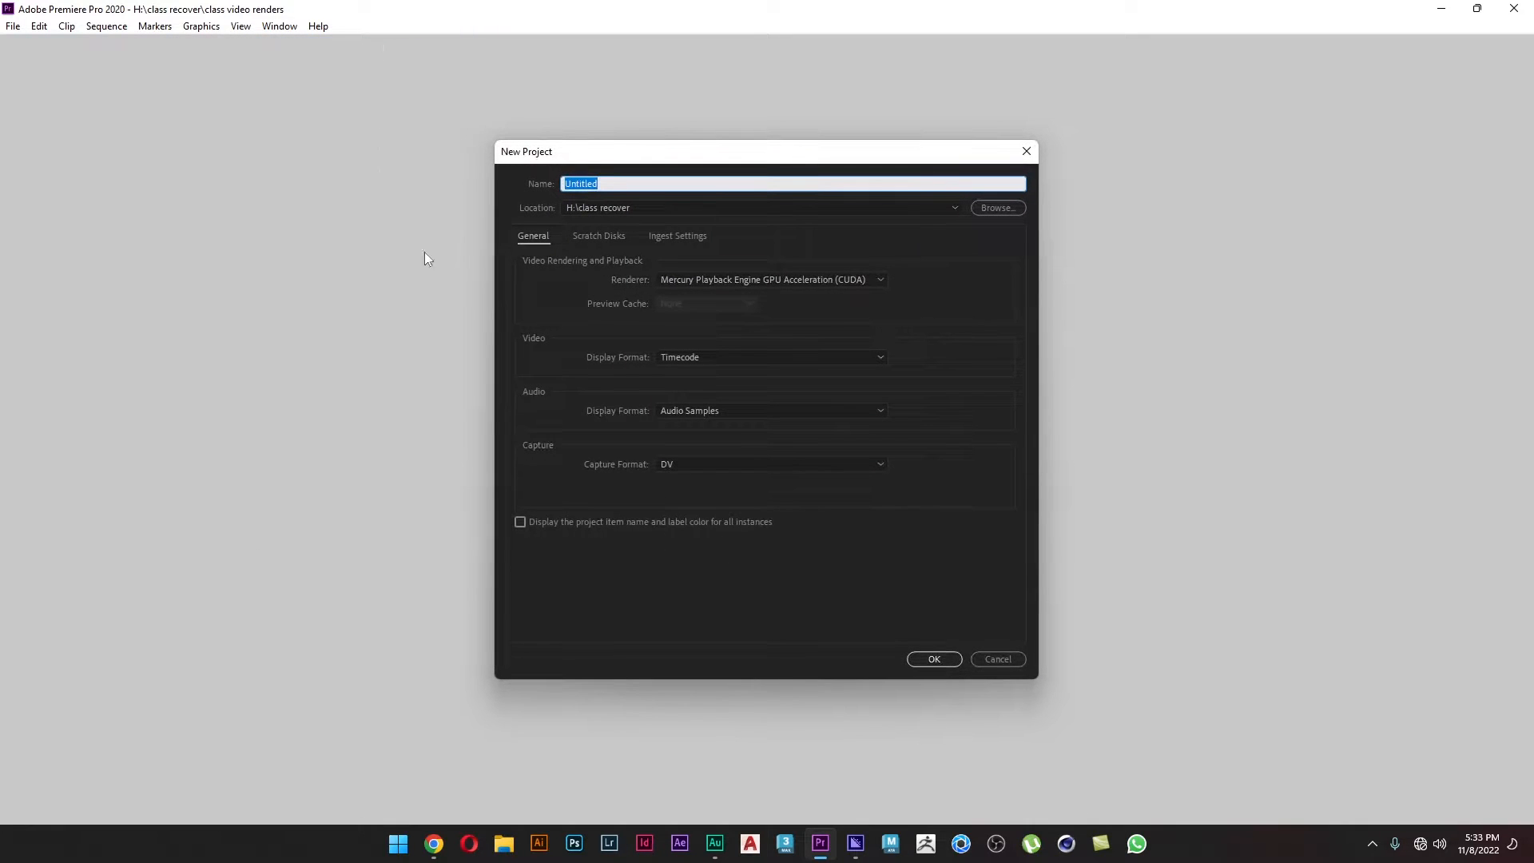
click(929, 660)
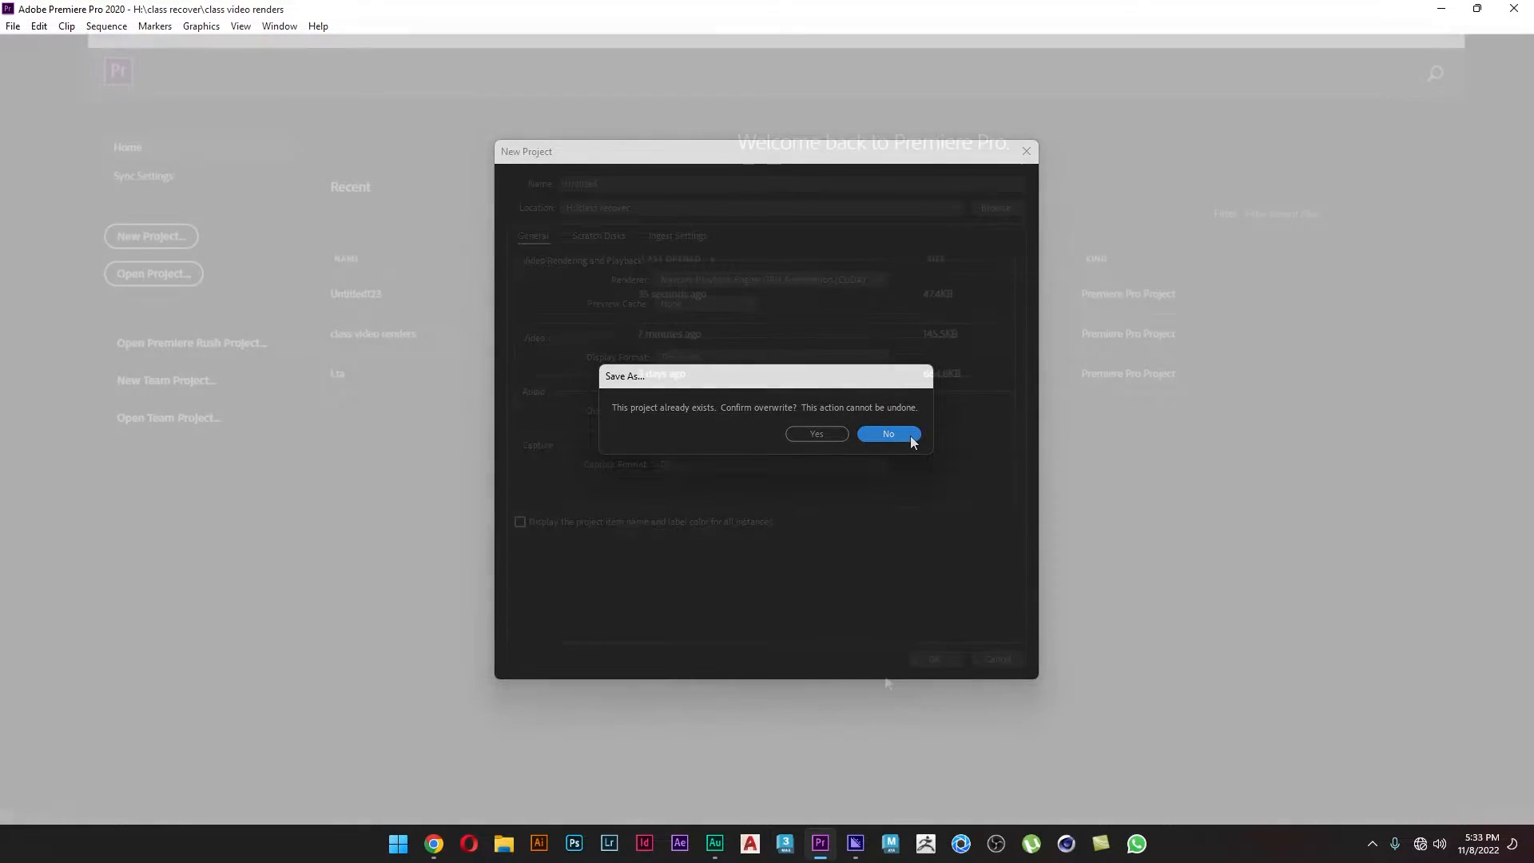
click(902, 435)
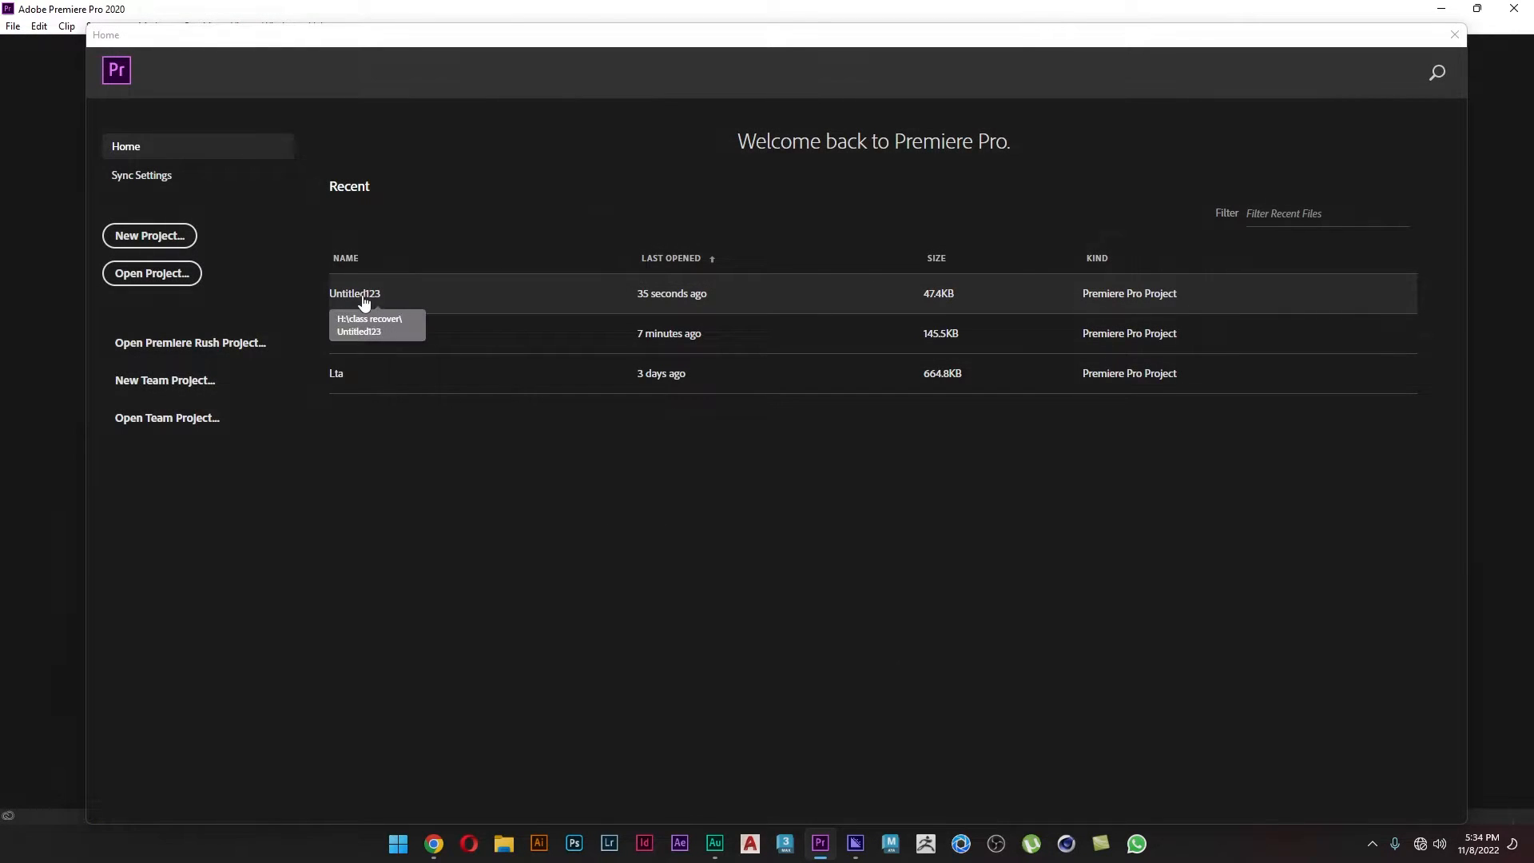
- Open the recent project Untitled123 and bring up the class recover folder in a maximized File Explorer window
click(359, 294)
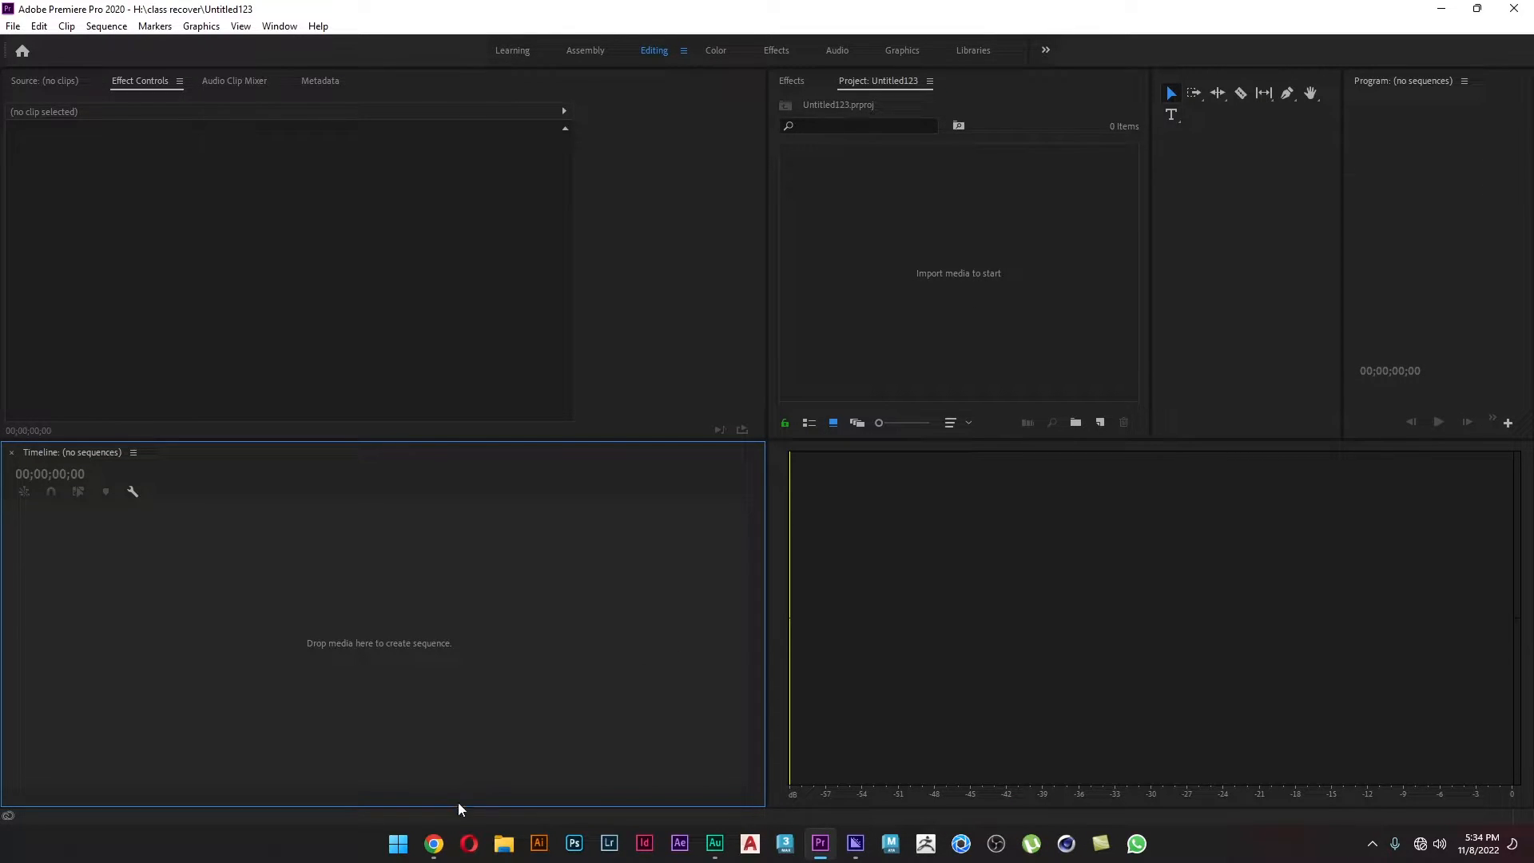
click(501, 853)
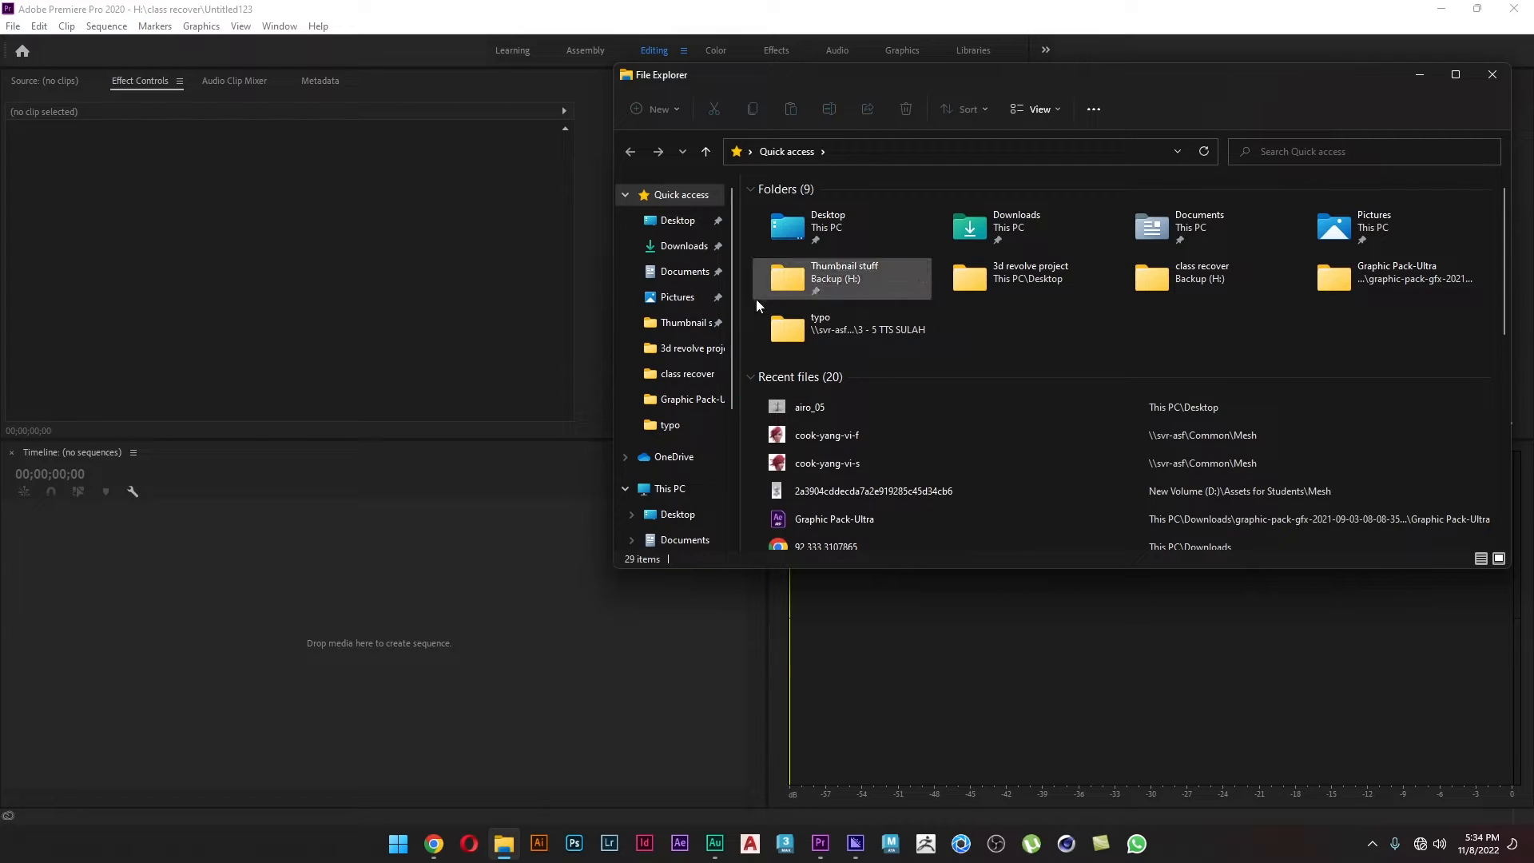
click(687, 373)
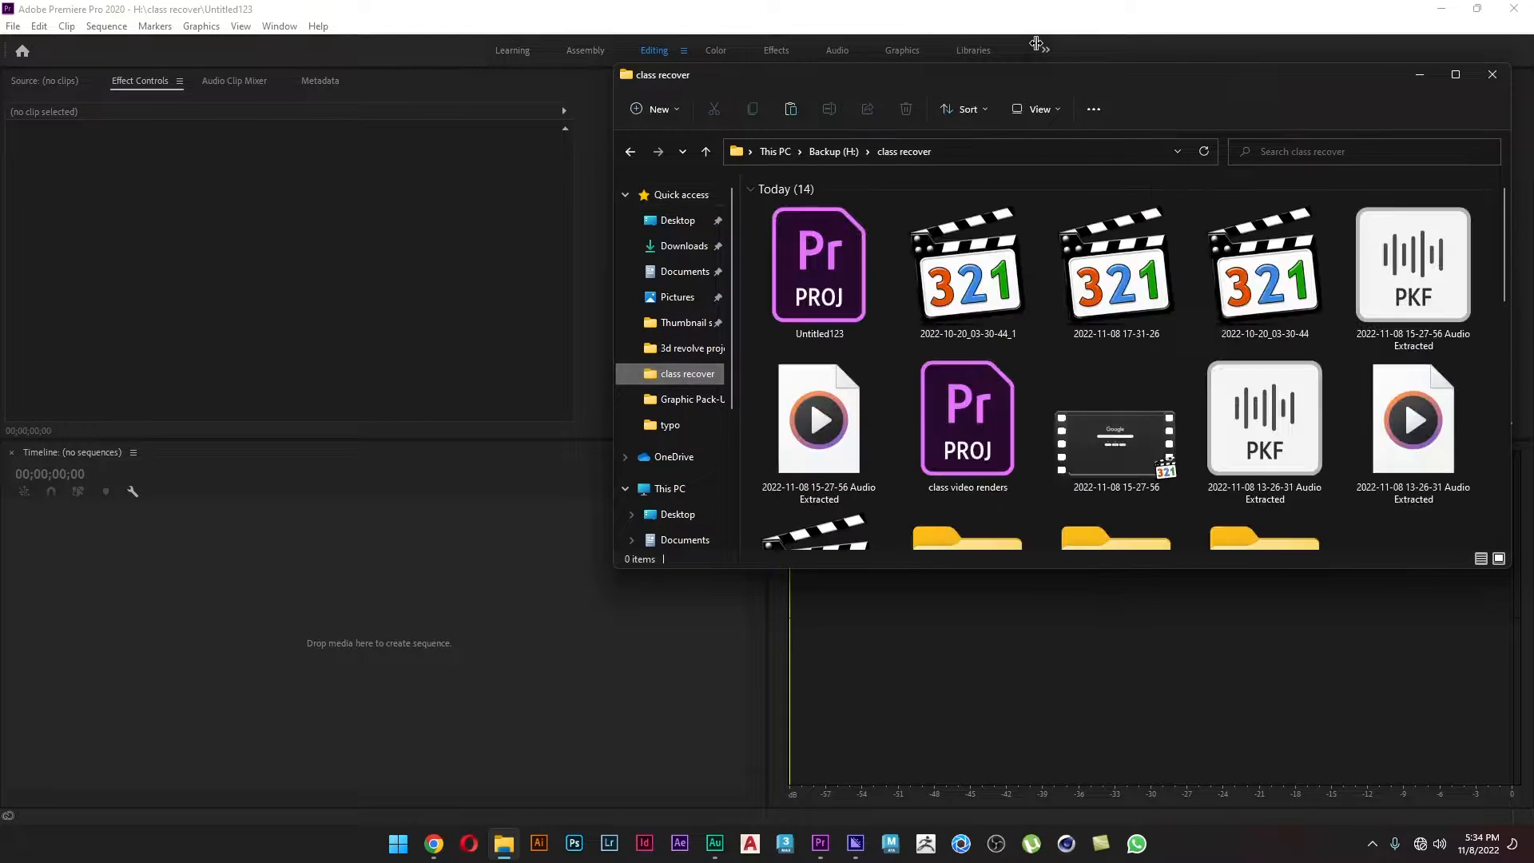
drag(1048, 81, 933, 3)
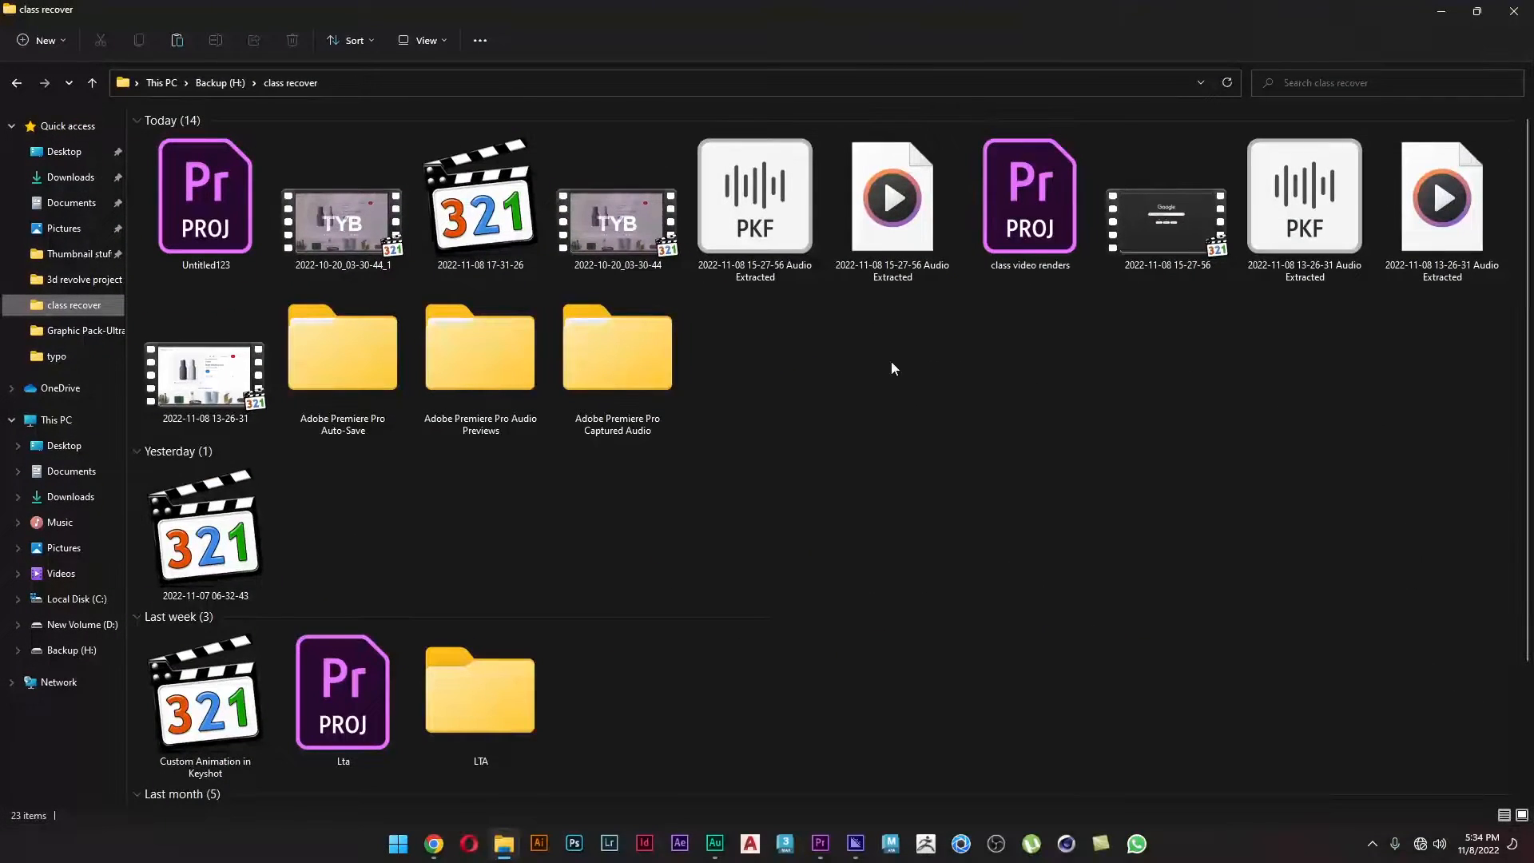
double_click(1181, 238)
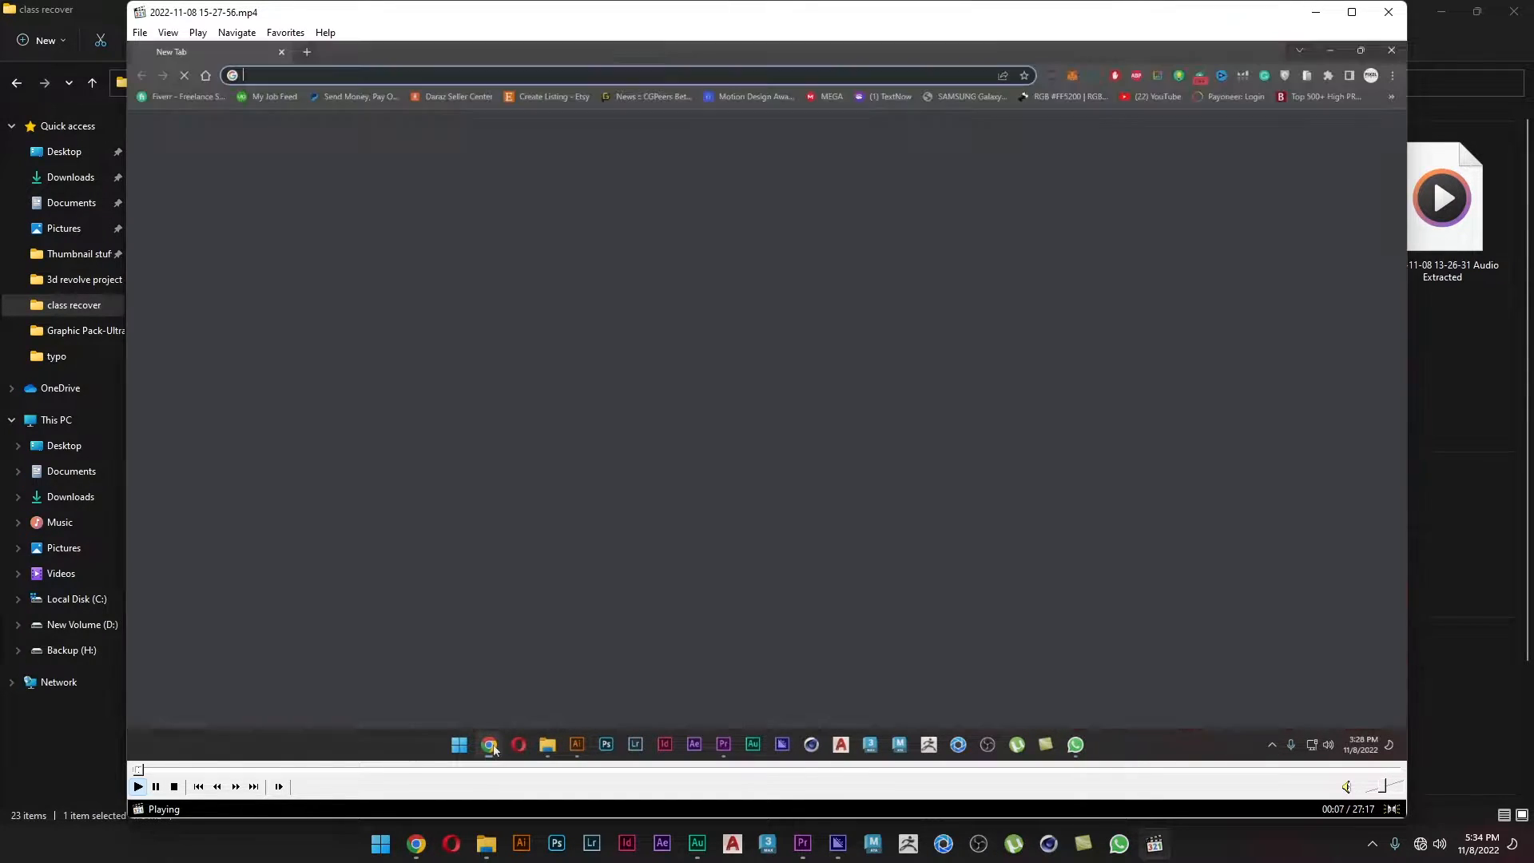
scroll(982, 633, up, 4)
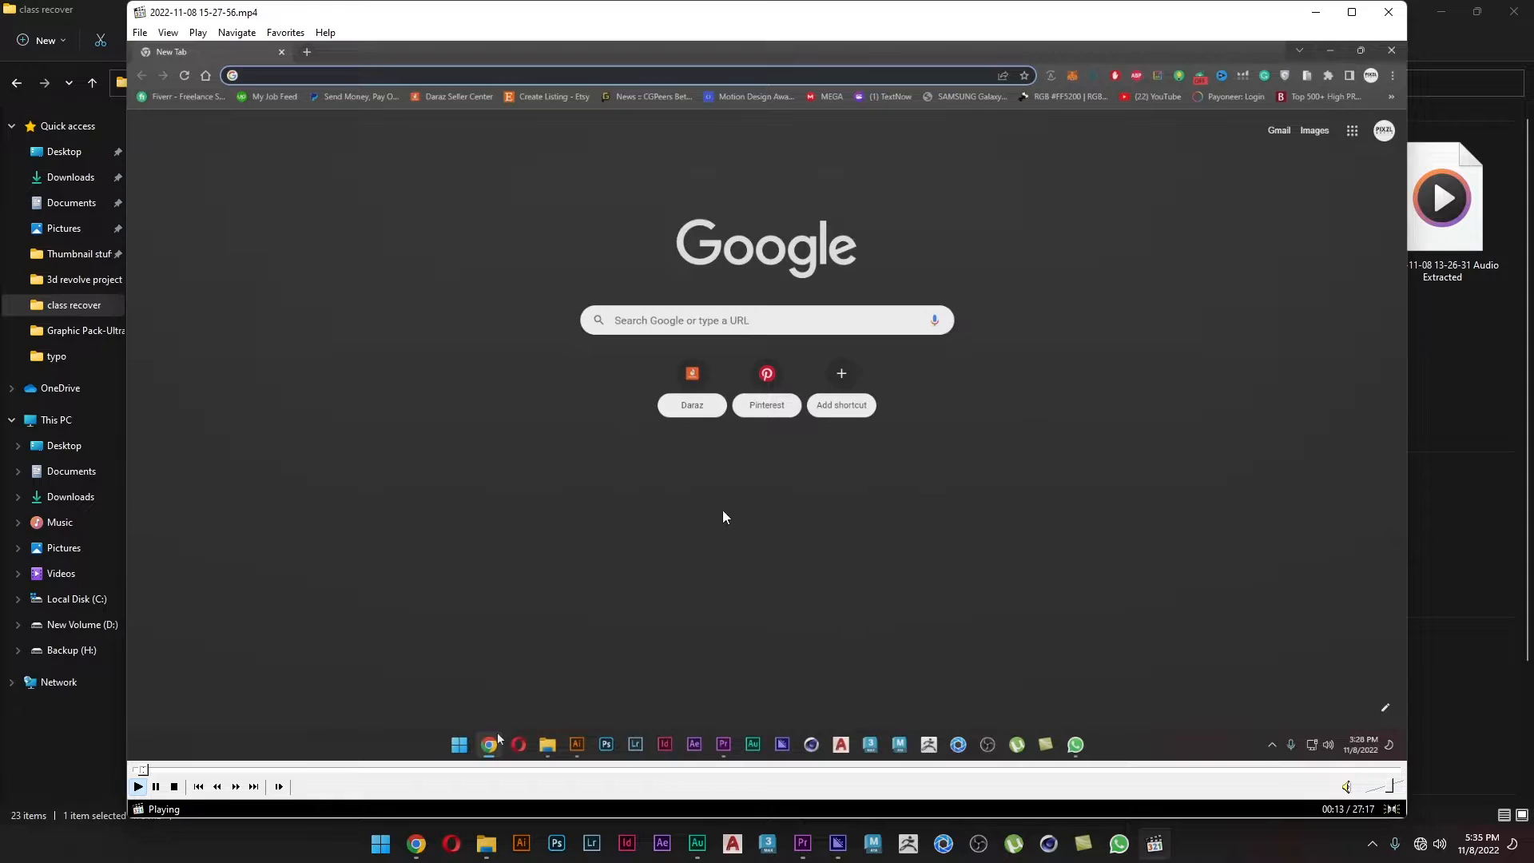
key(space)
click(1388, 12)
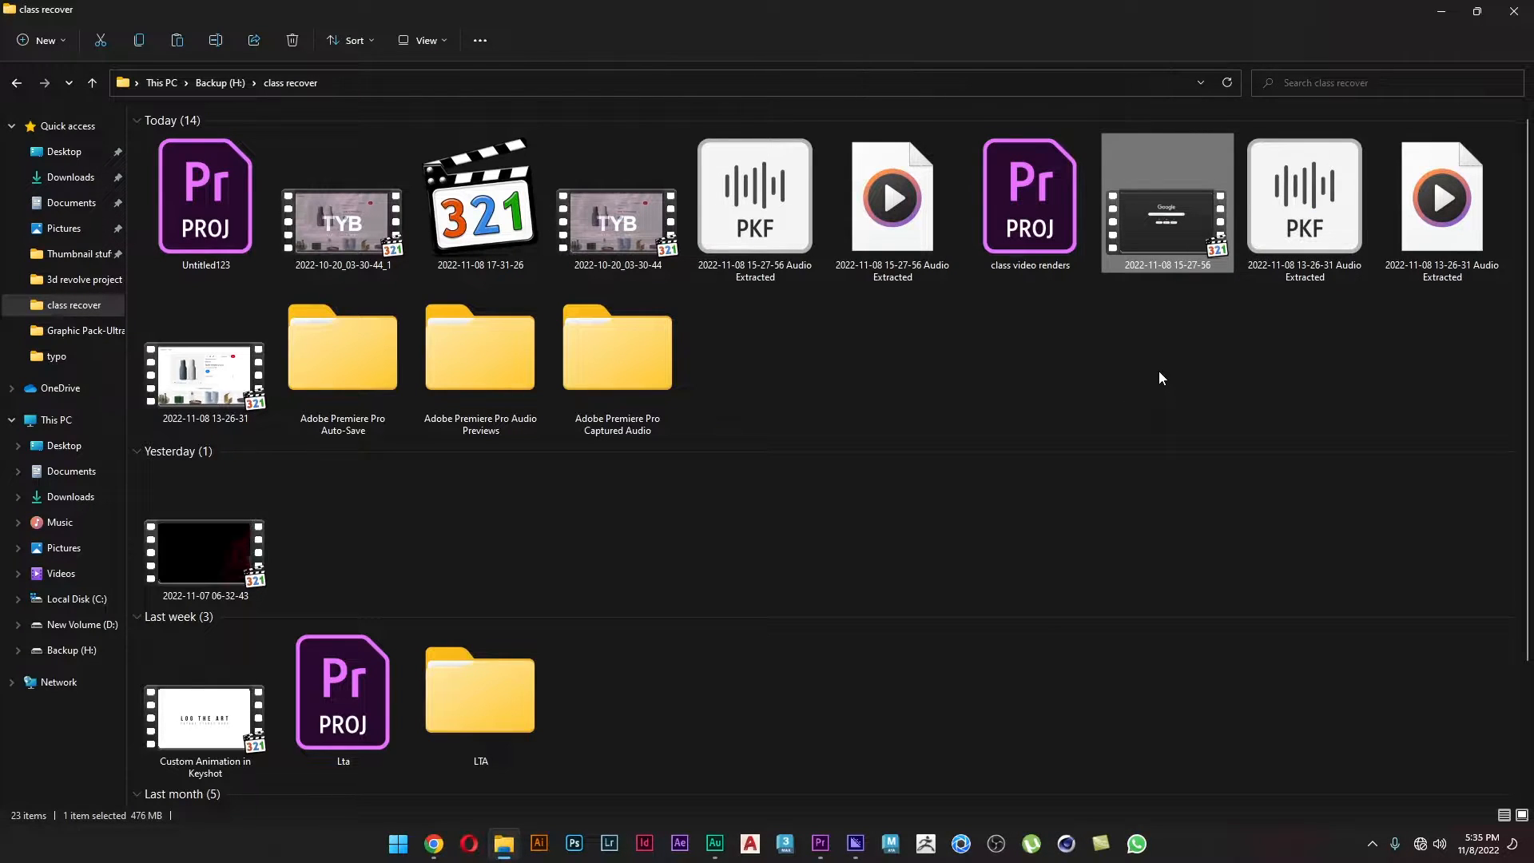
drag(1182, 233, 987, 321)
key(super+Tab)
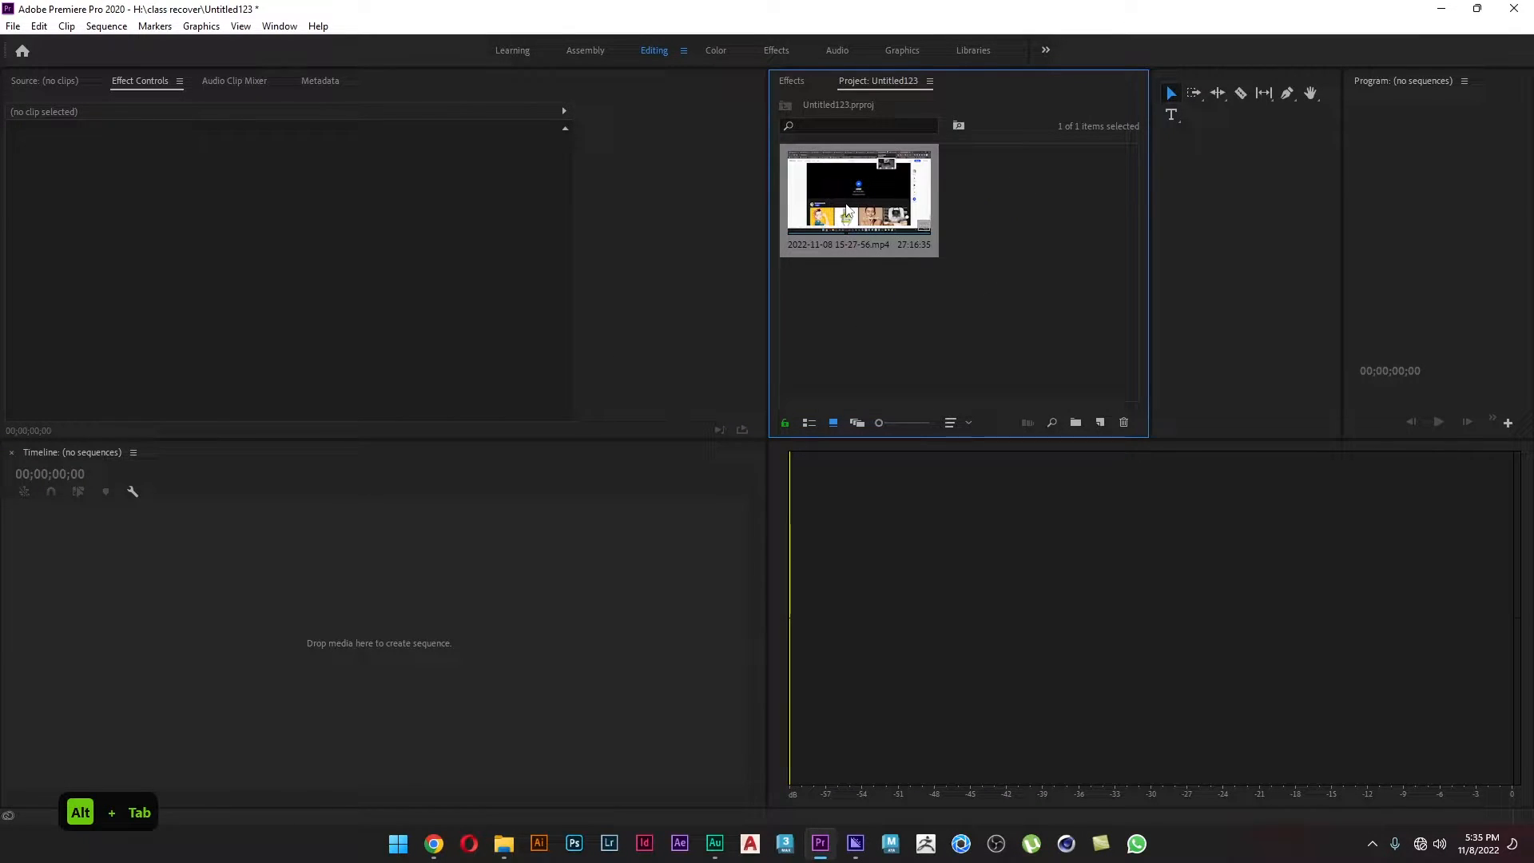
drag(846, 210, 707, 646)
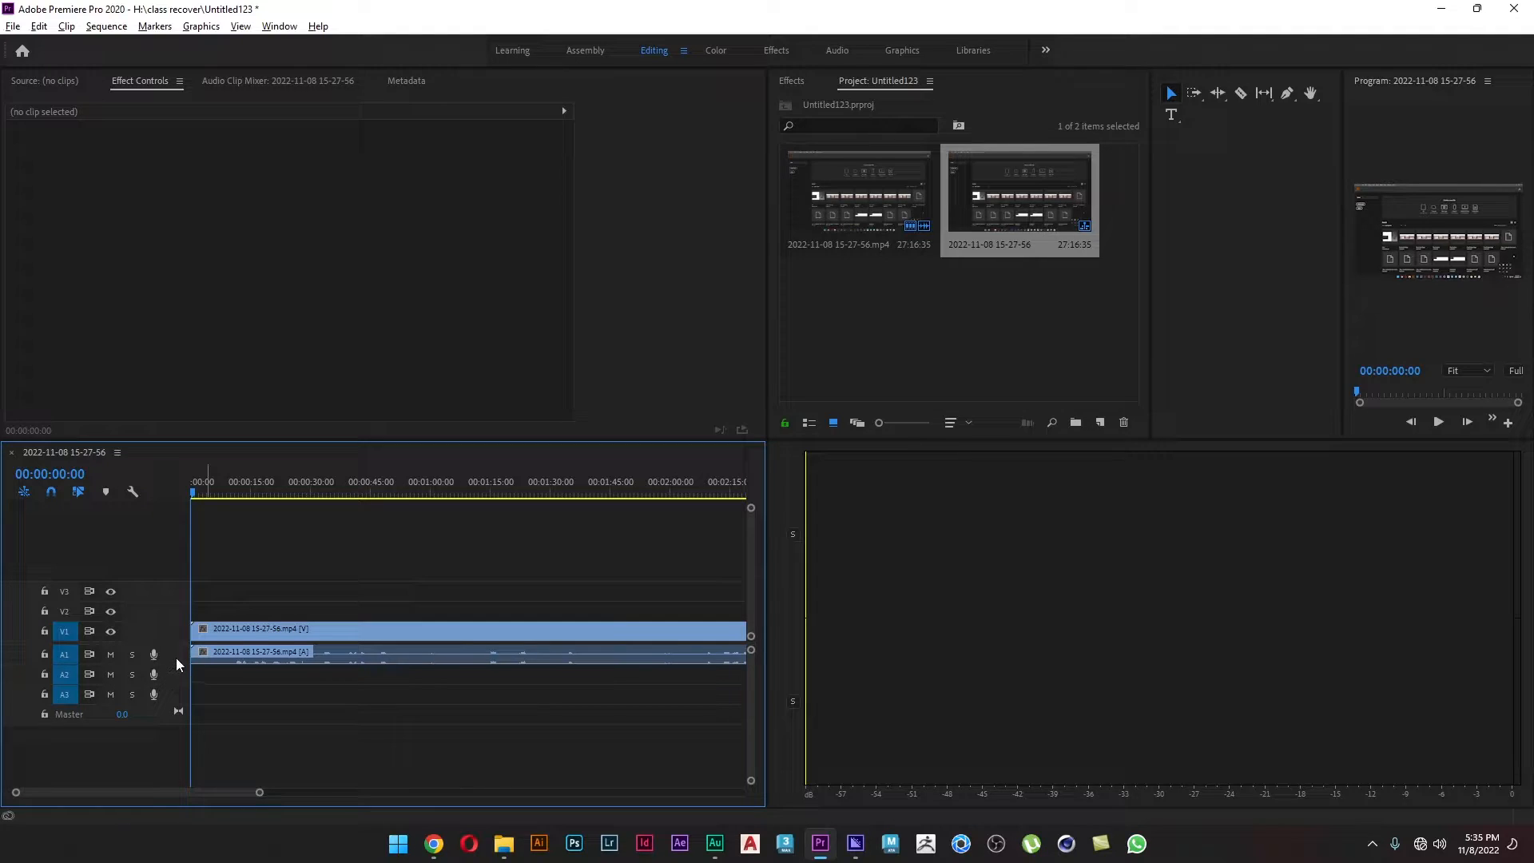
- Expand the Video 1 and Audio 1 tracks and send the clip to Adobe Audition for editing
scroll(176, 658, up, 3)
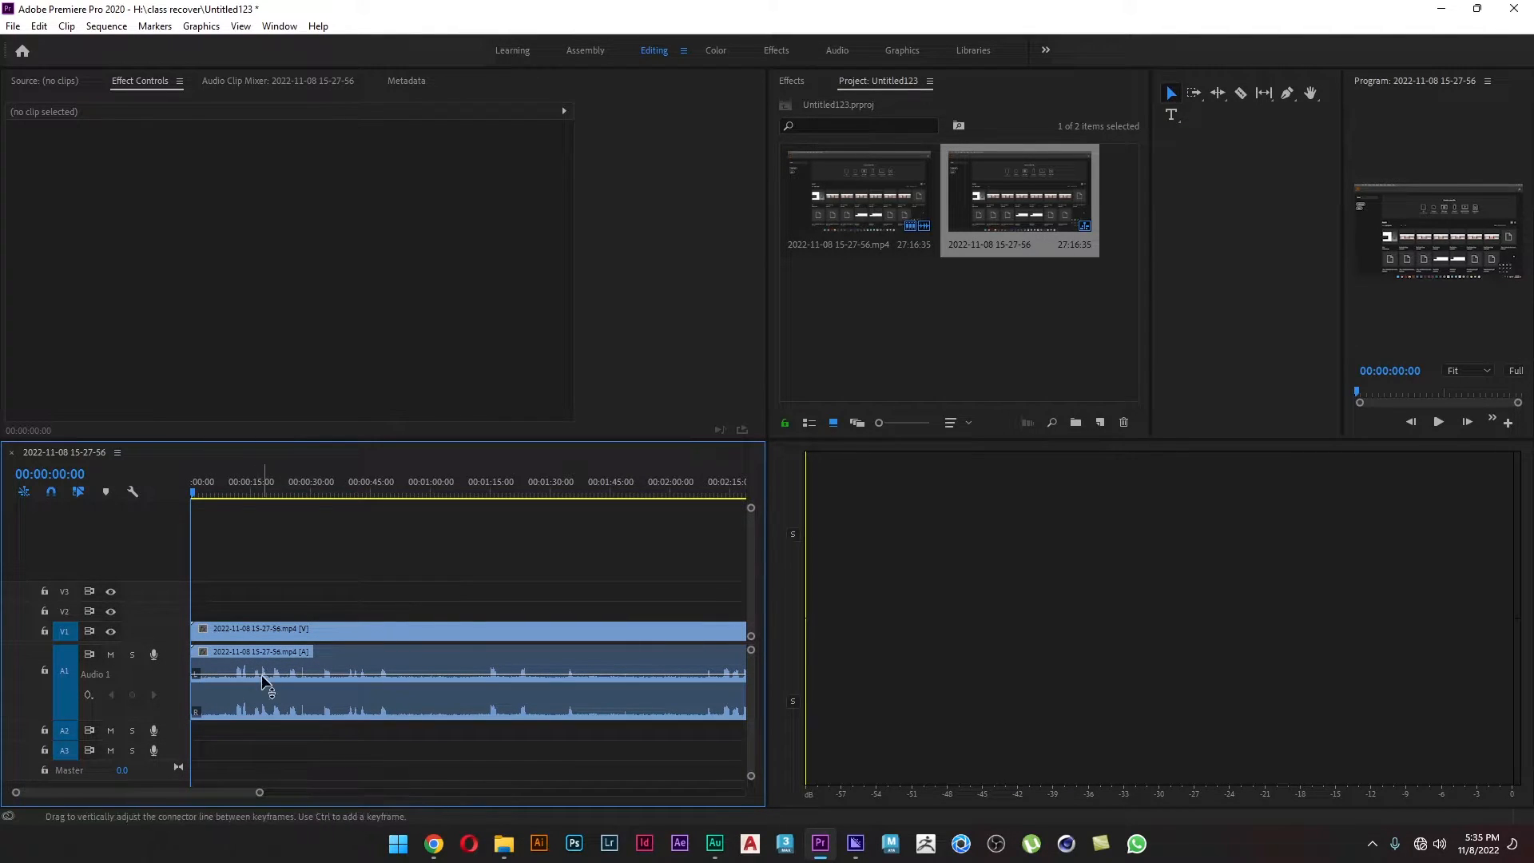
double_click(169, 630)
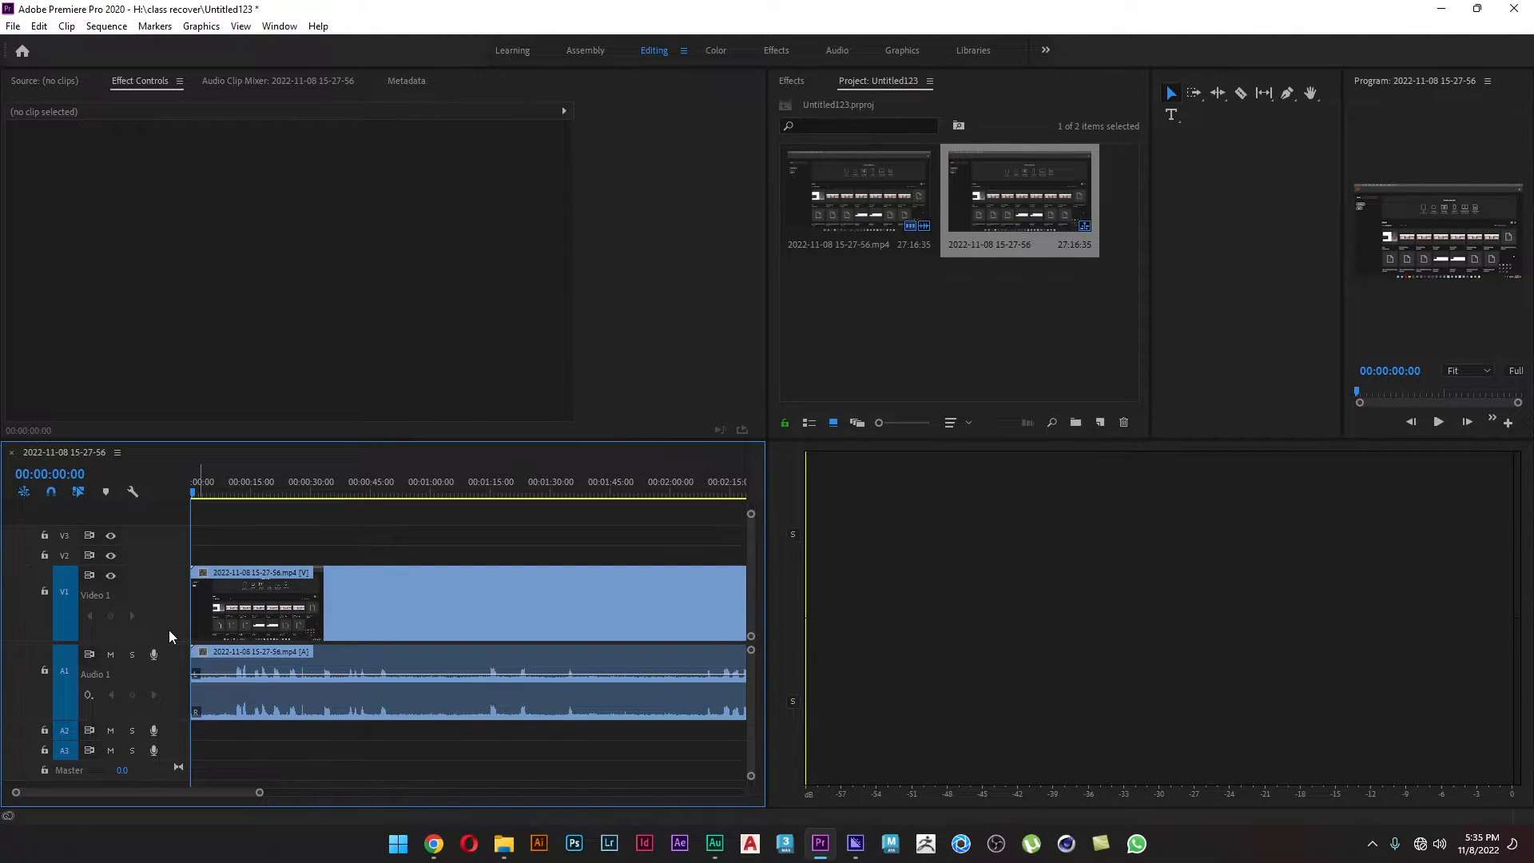
click(310, 692)
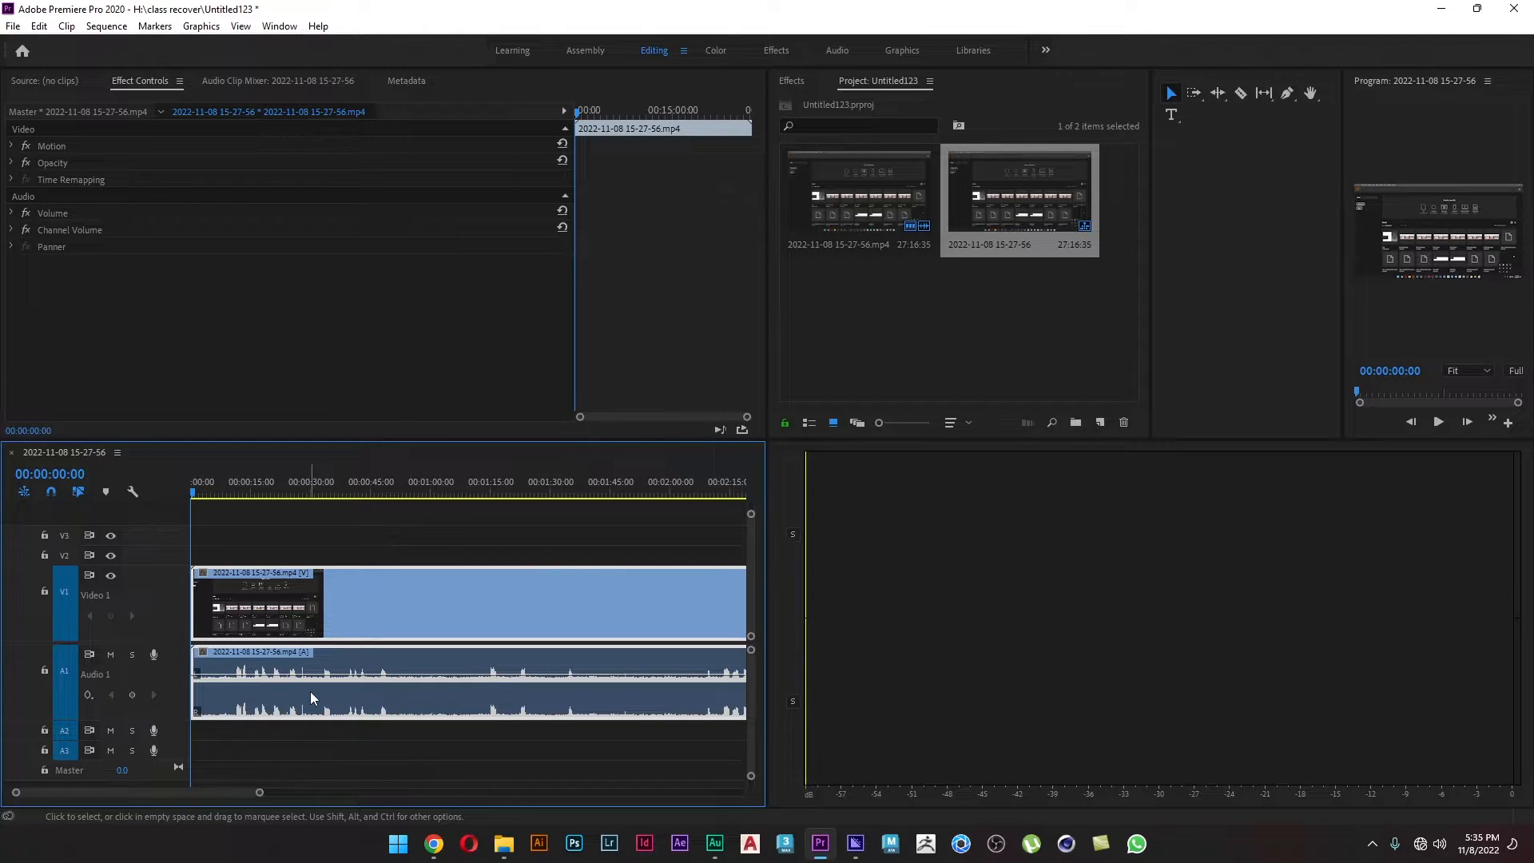
right_click(266, 715)
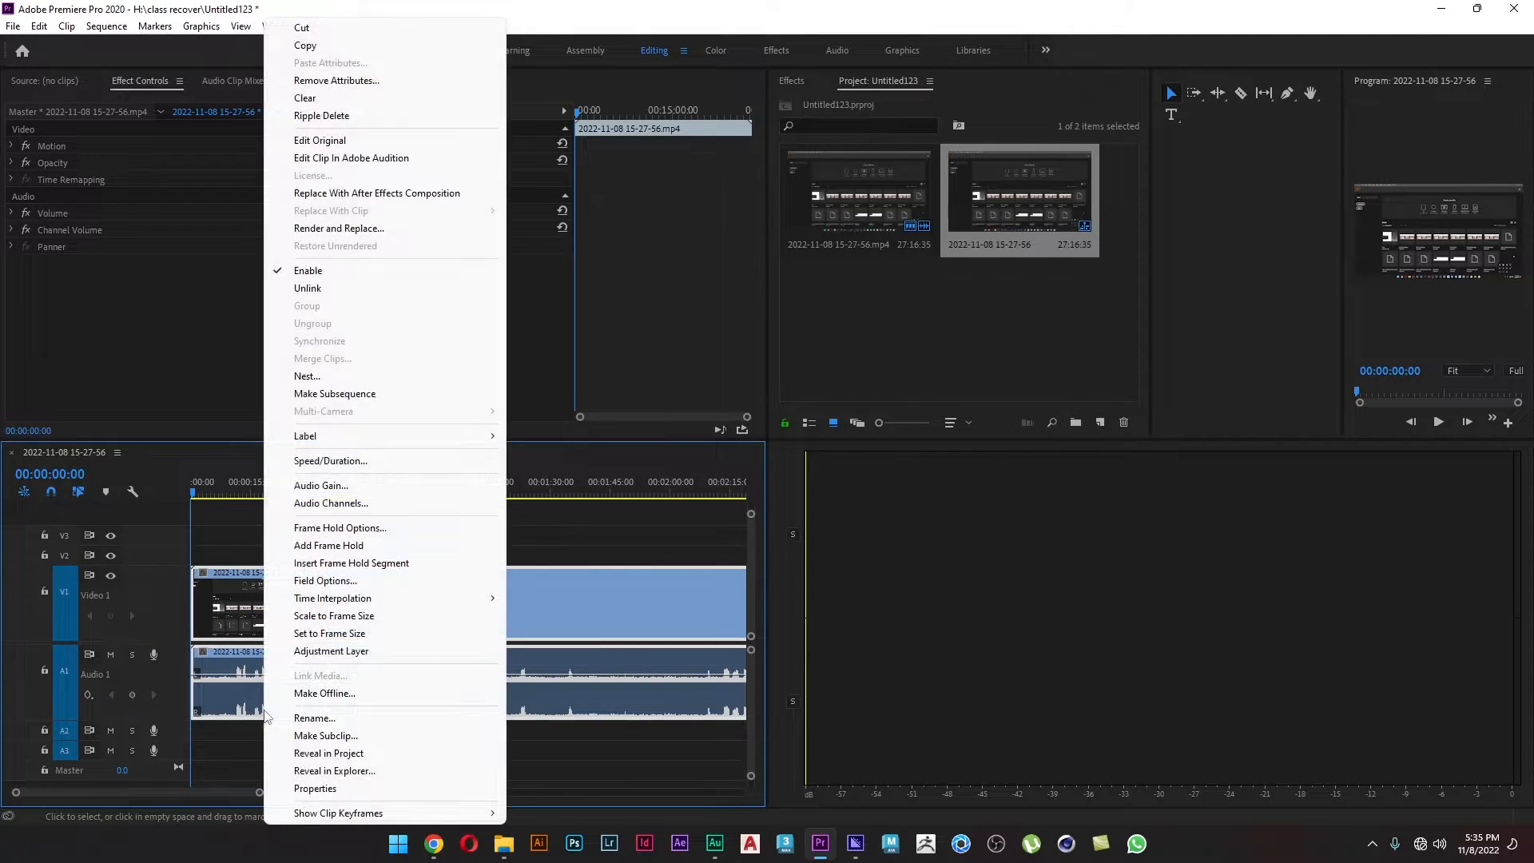
click(405, 163)
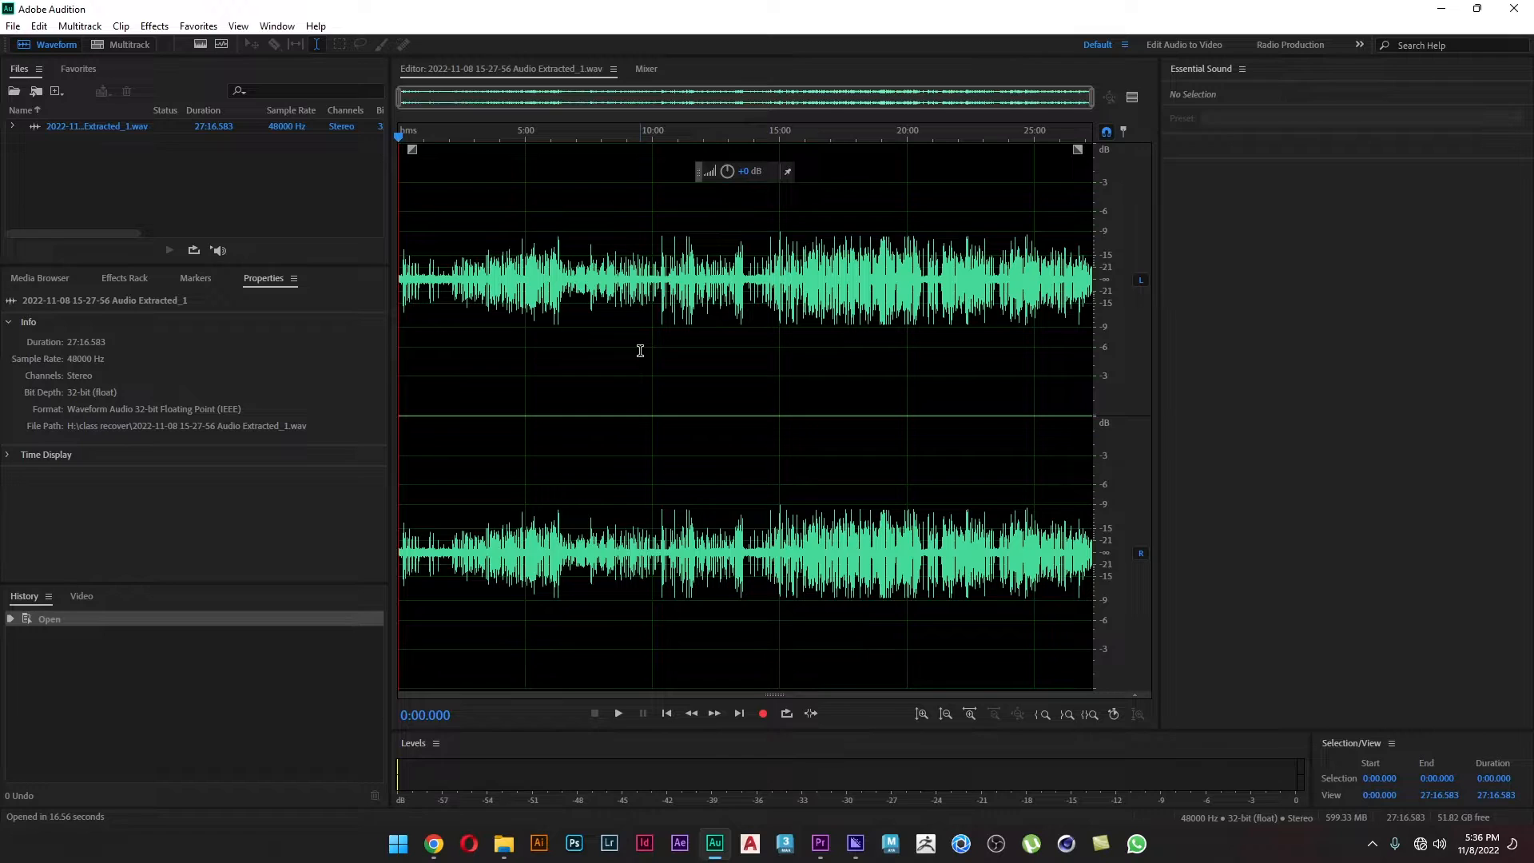
- Close the Essential Sound panel and show the spectral frequency display beneath an enlarged waveform
click(1243, 70)
click(1286, 81)
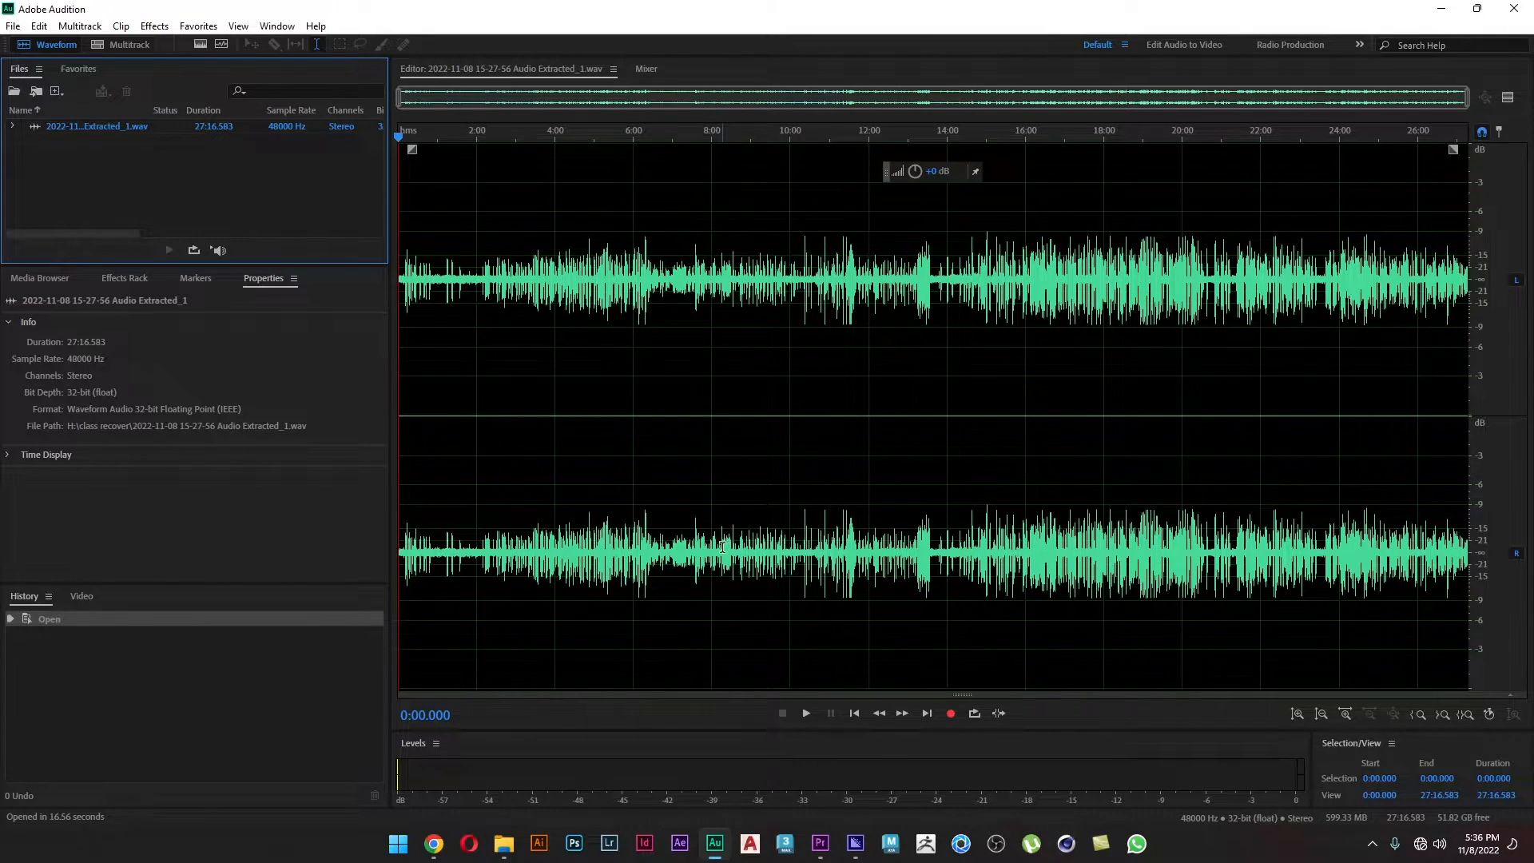
click(202, 45)
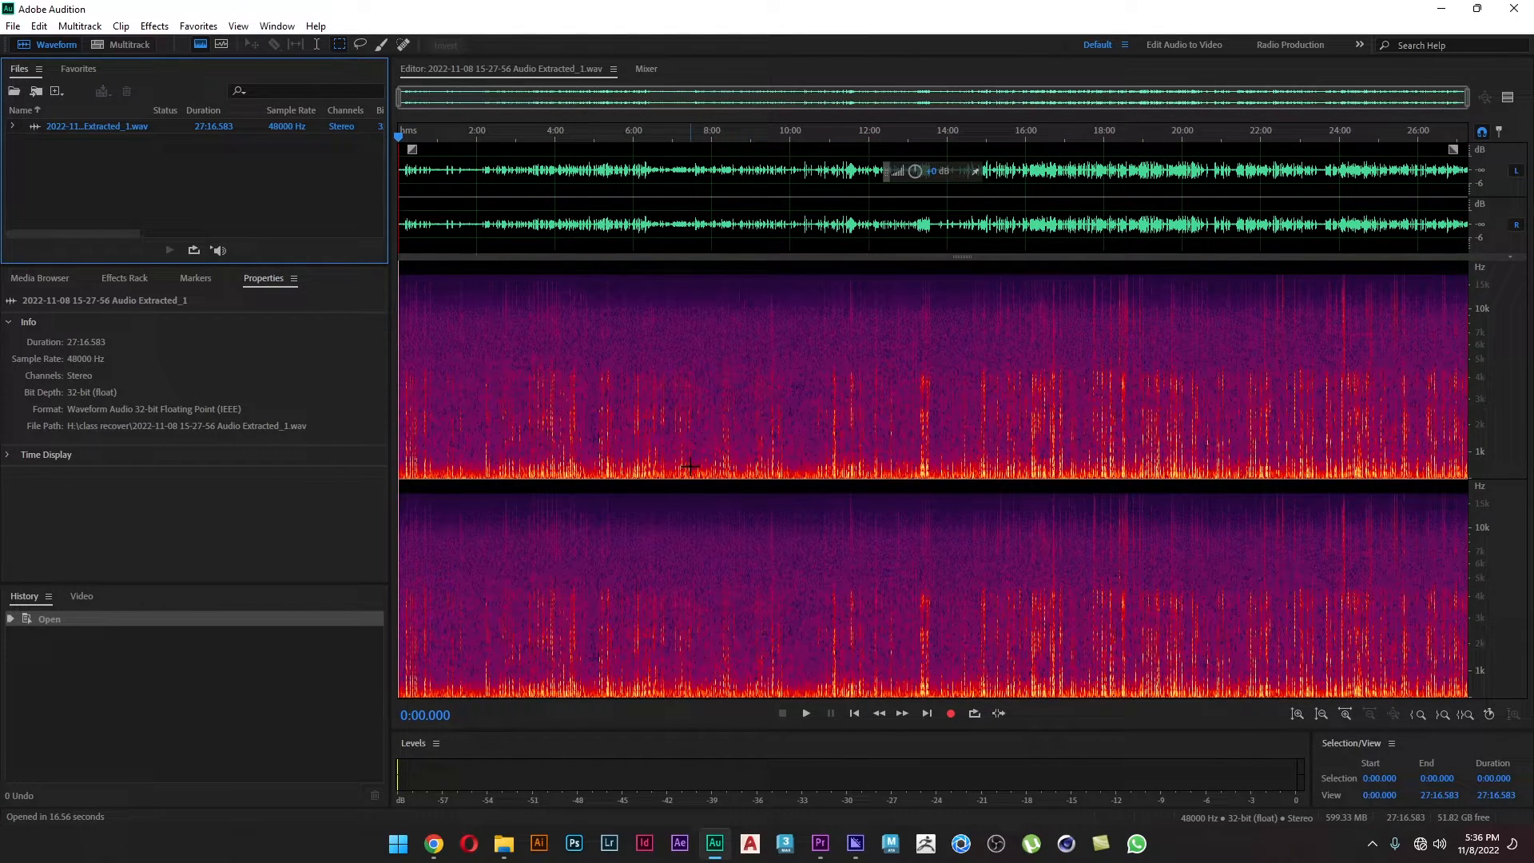
drag(727, 260, 714, 441)
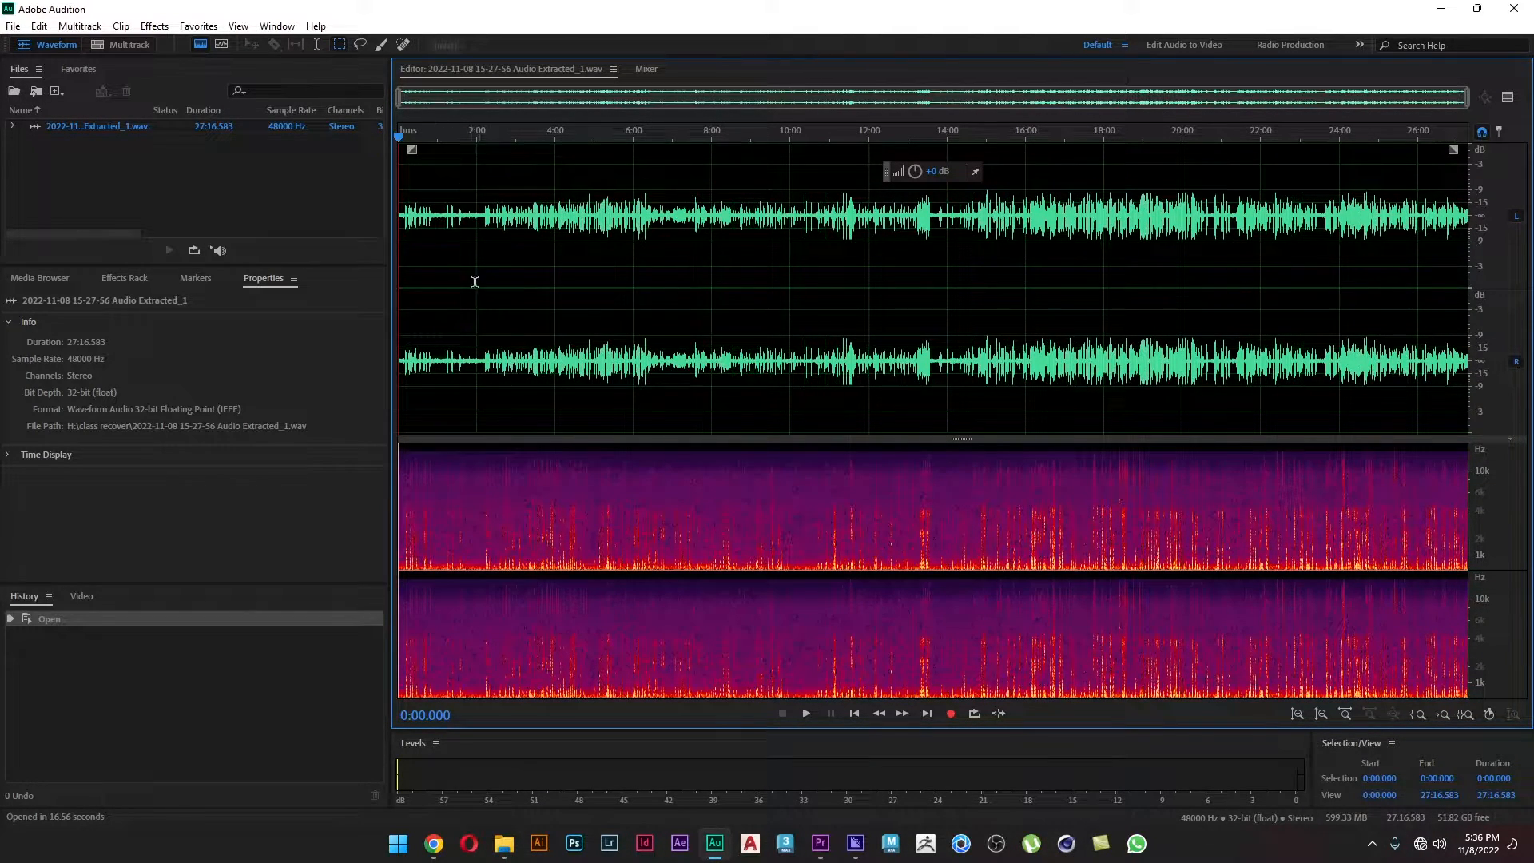
- Select the quiet passage from 1:40 to about 2:06 and play it back with looping enabled
scroll(461, 227, up, 5)
drag(440, 209, 841, 251)
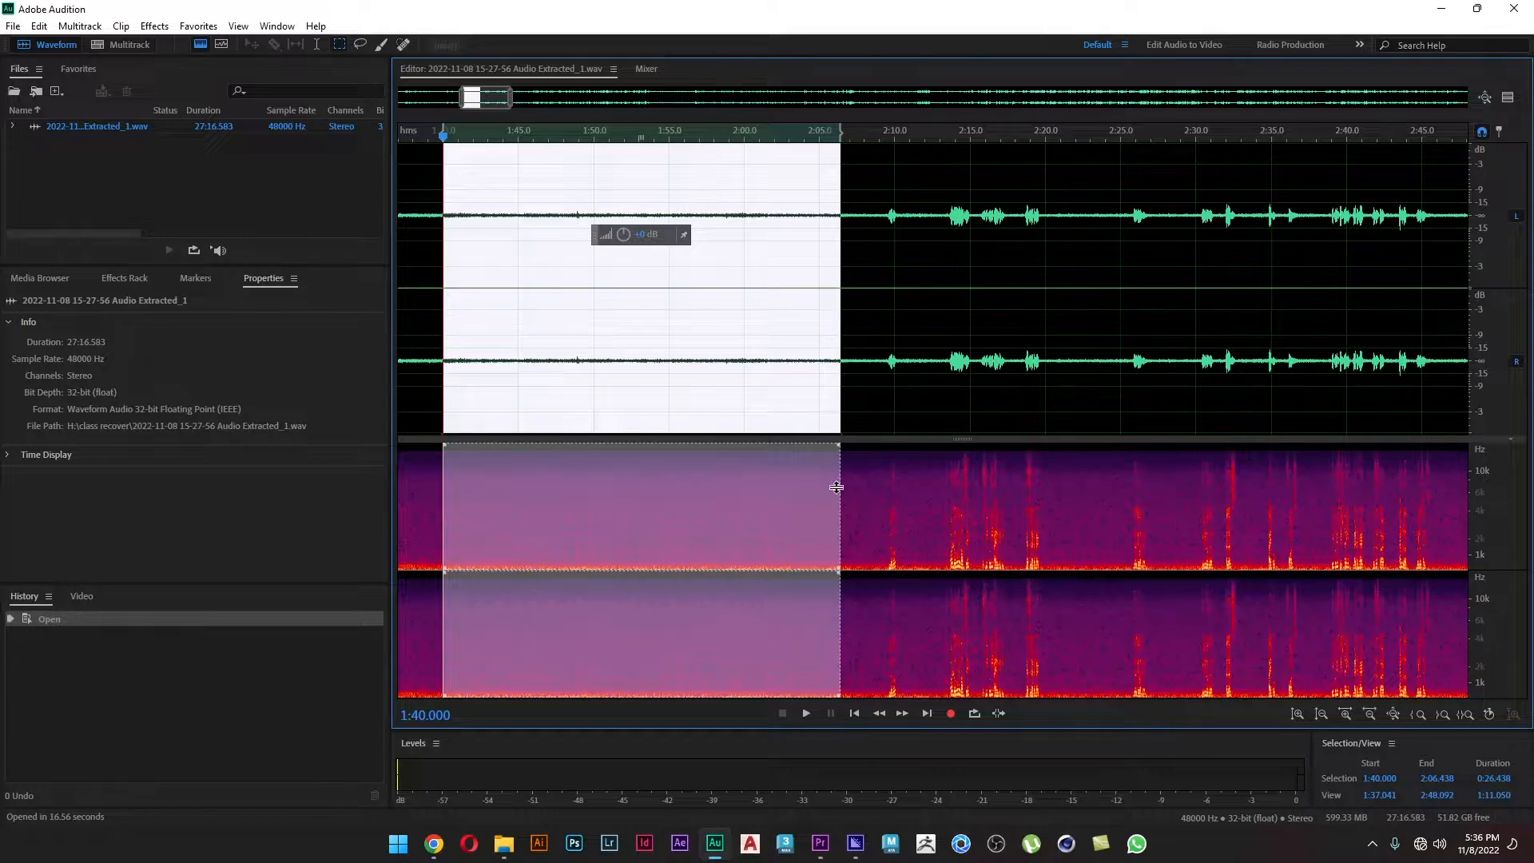
click(976, 716)
click(806, 718)
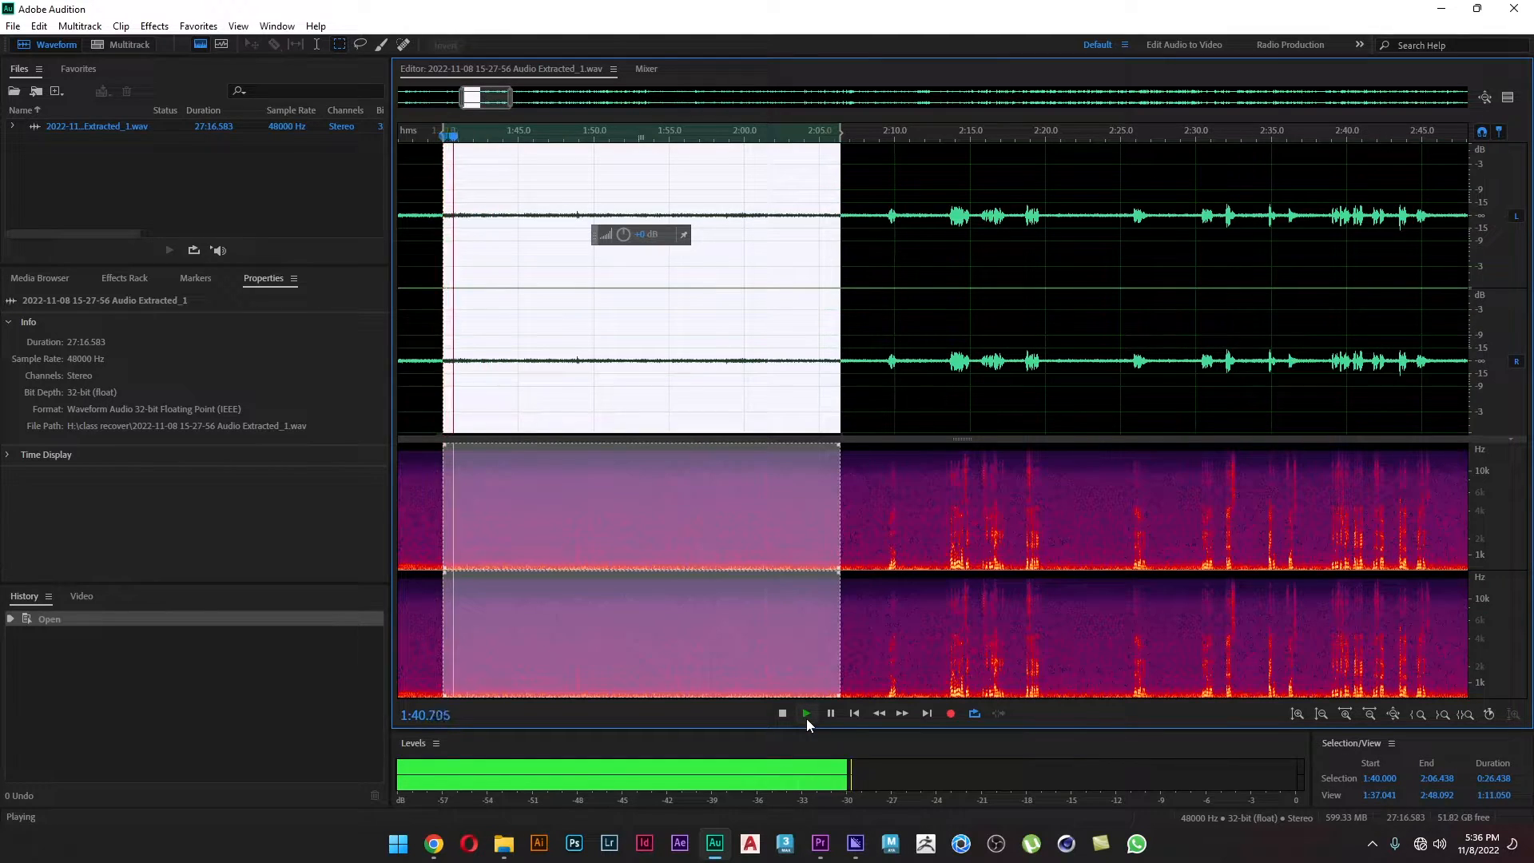
click(788, 717)
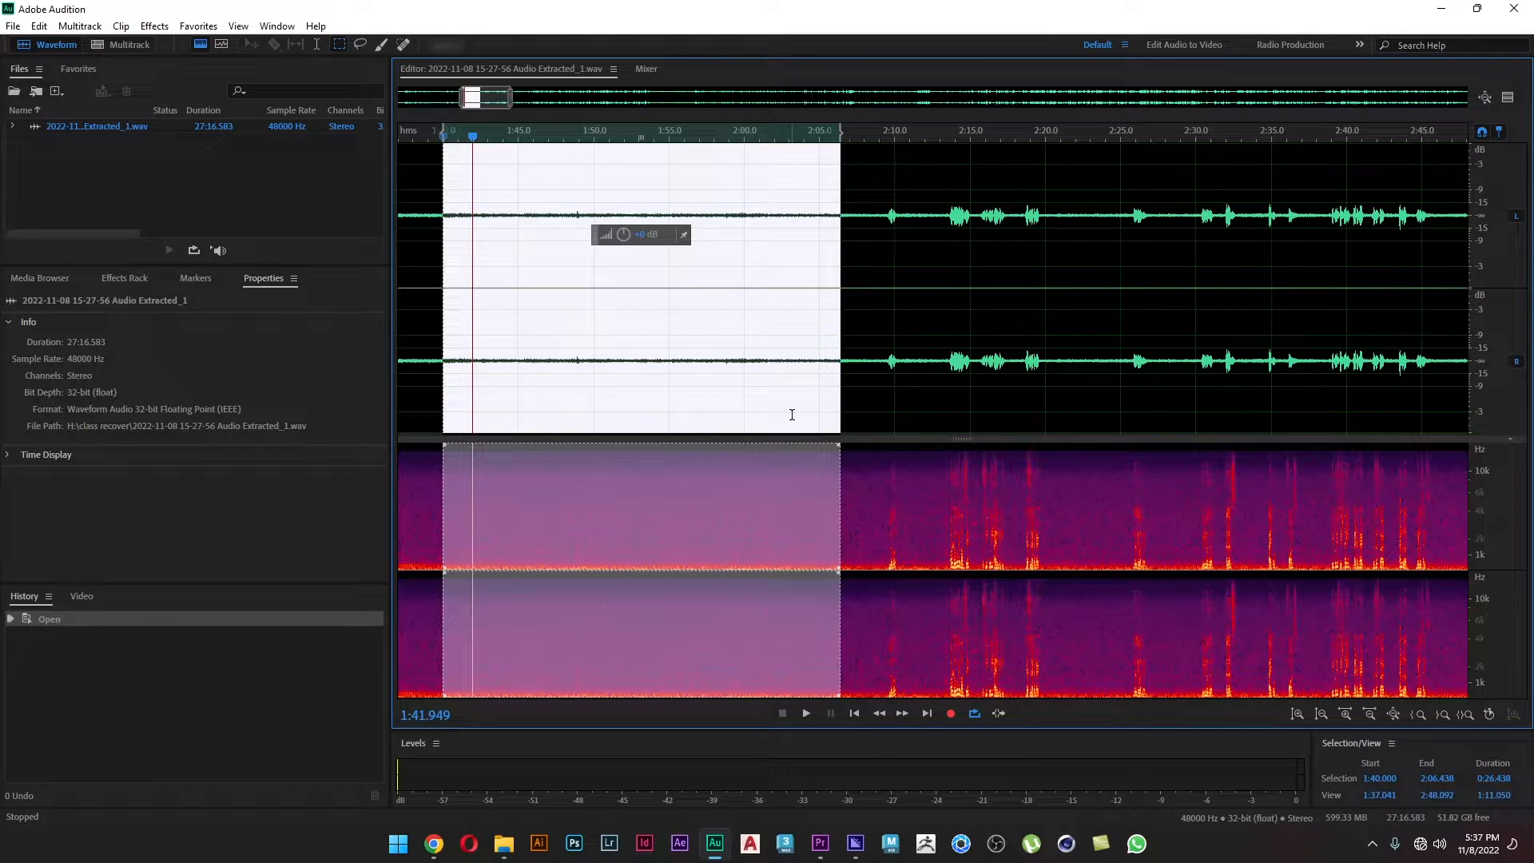
- Reselect the quiet passage from 1:36 to about 2:09 and play it back to hear the background noise
click(791, 415)
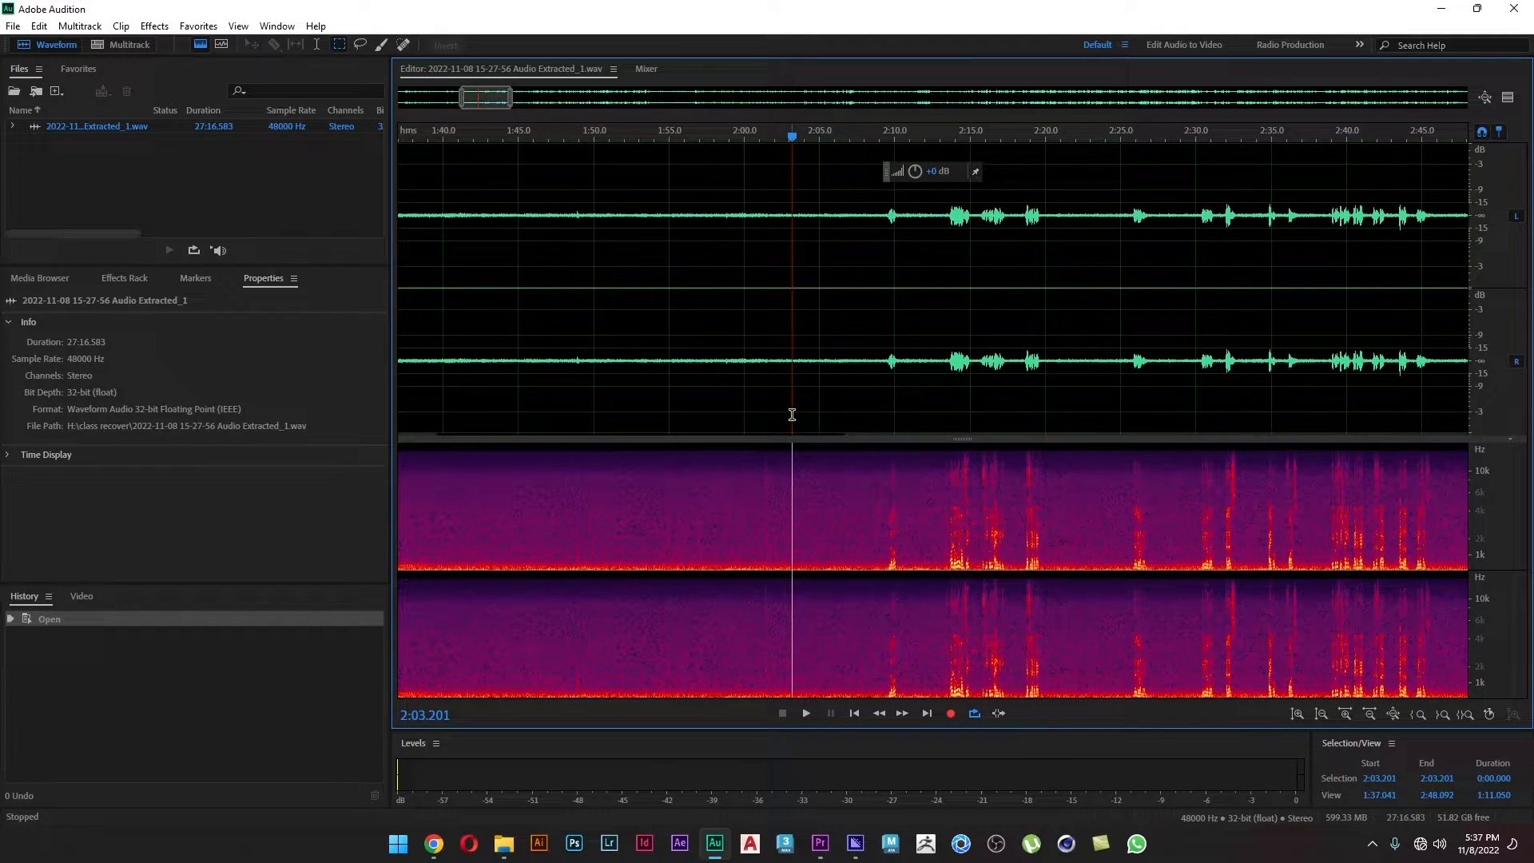
scroll(791, 415, down, 10)
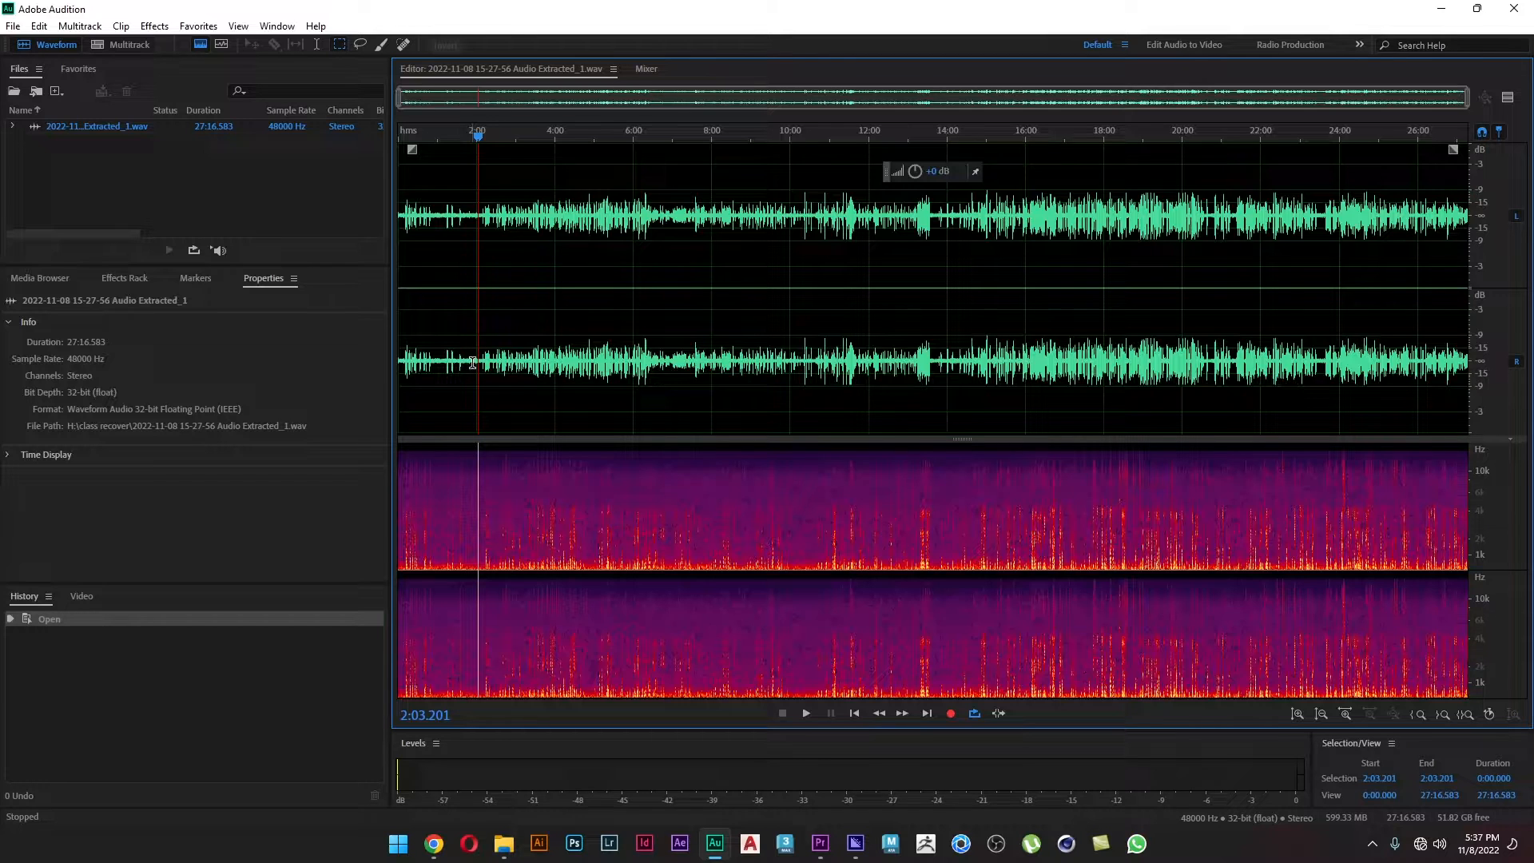
scroll(472, 363, up, 11)
drag(570, 374, 875, 375)
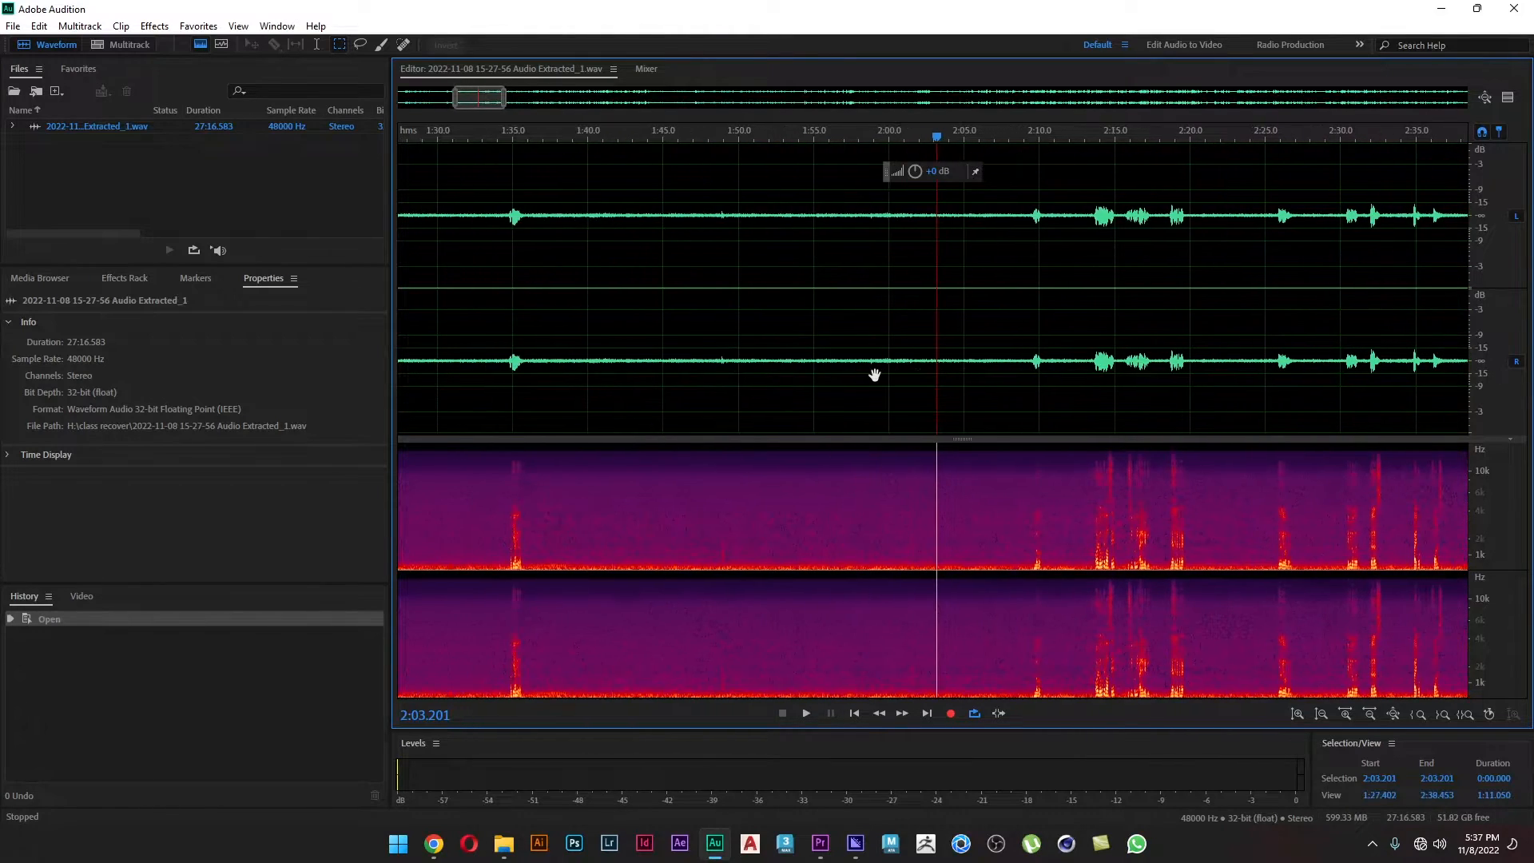
drag(531, 367, 1022, 372)
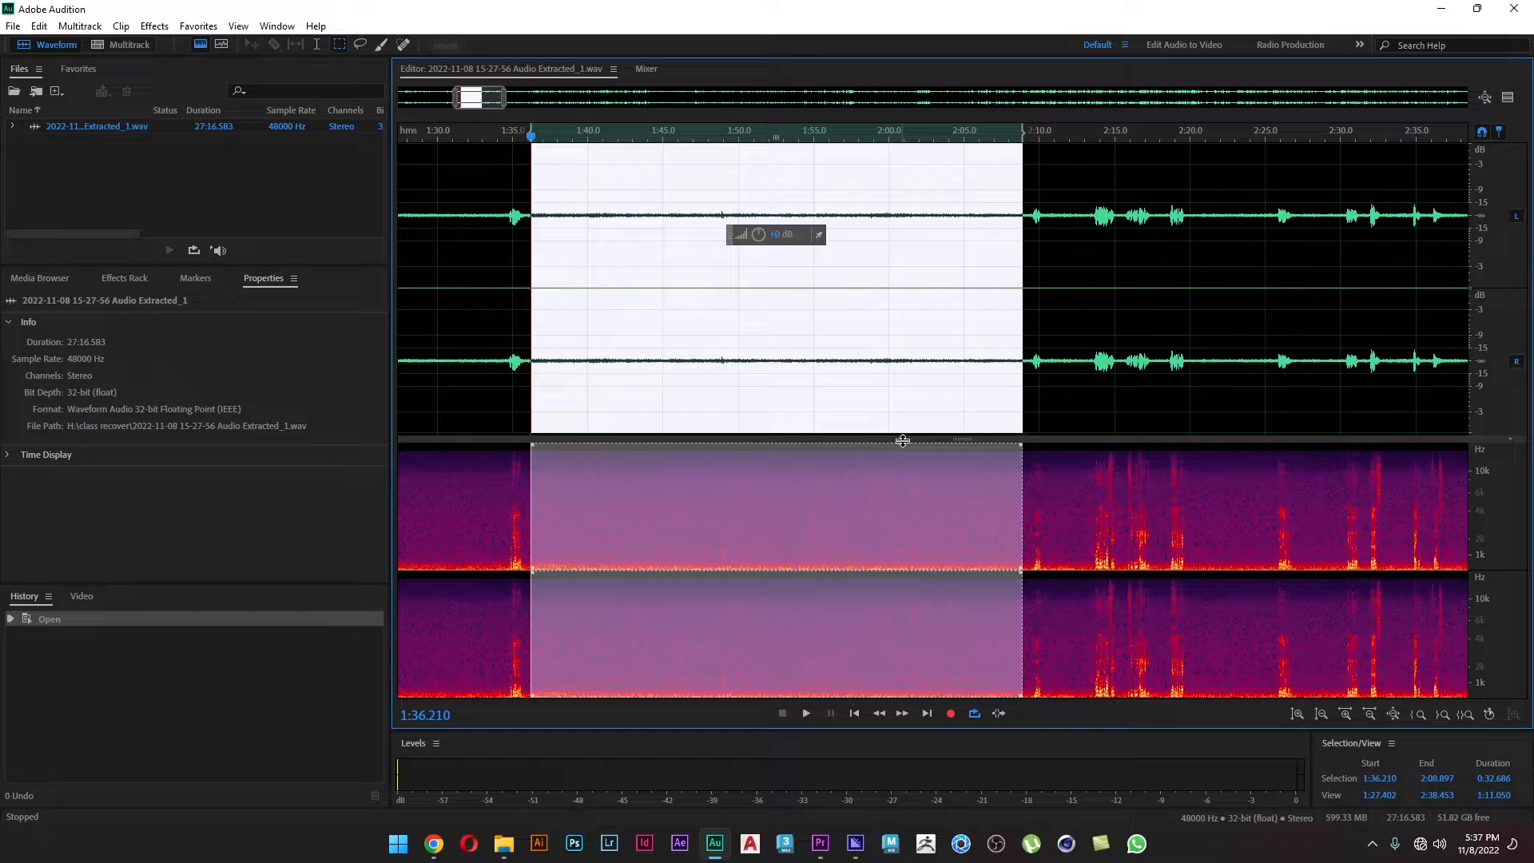
click(813, 717)
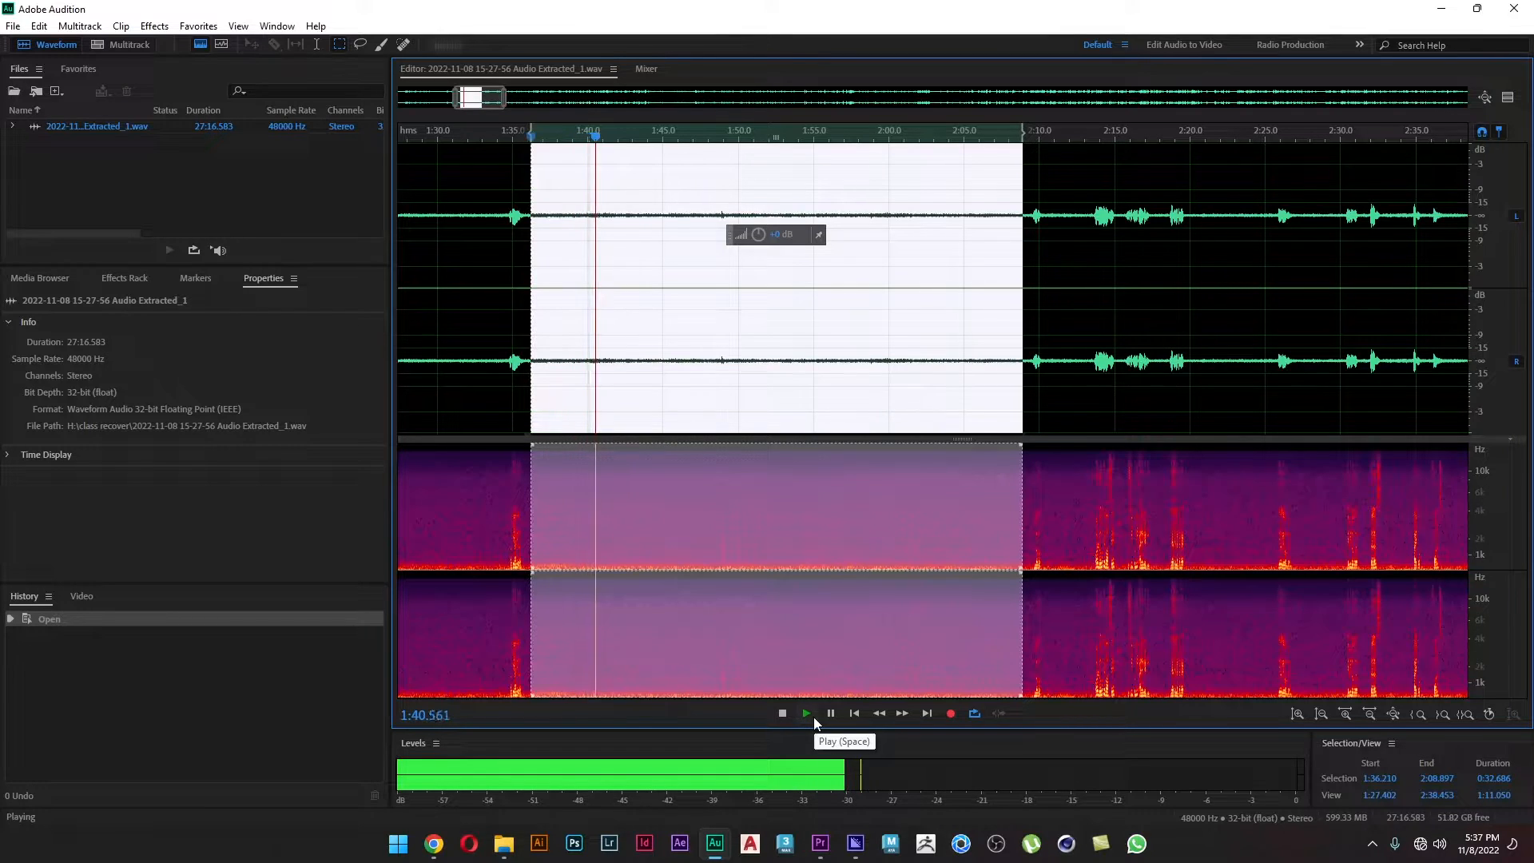
click(813, 717)
click(831, 718)
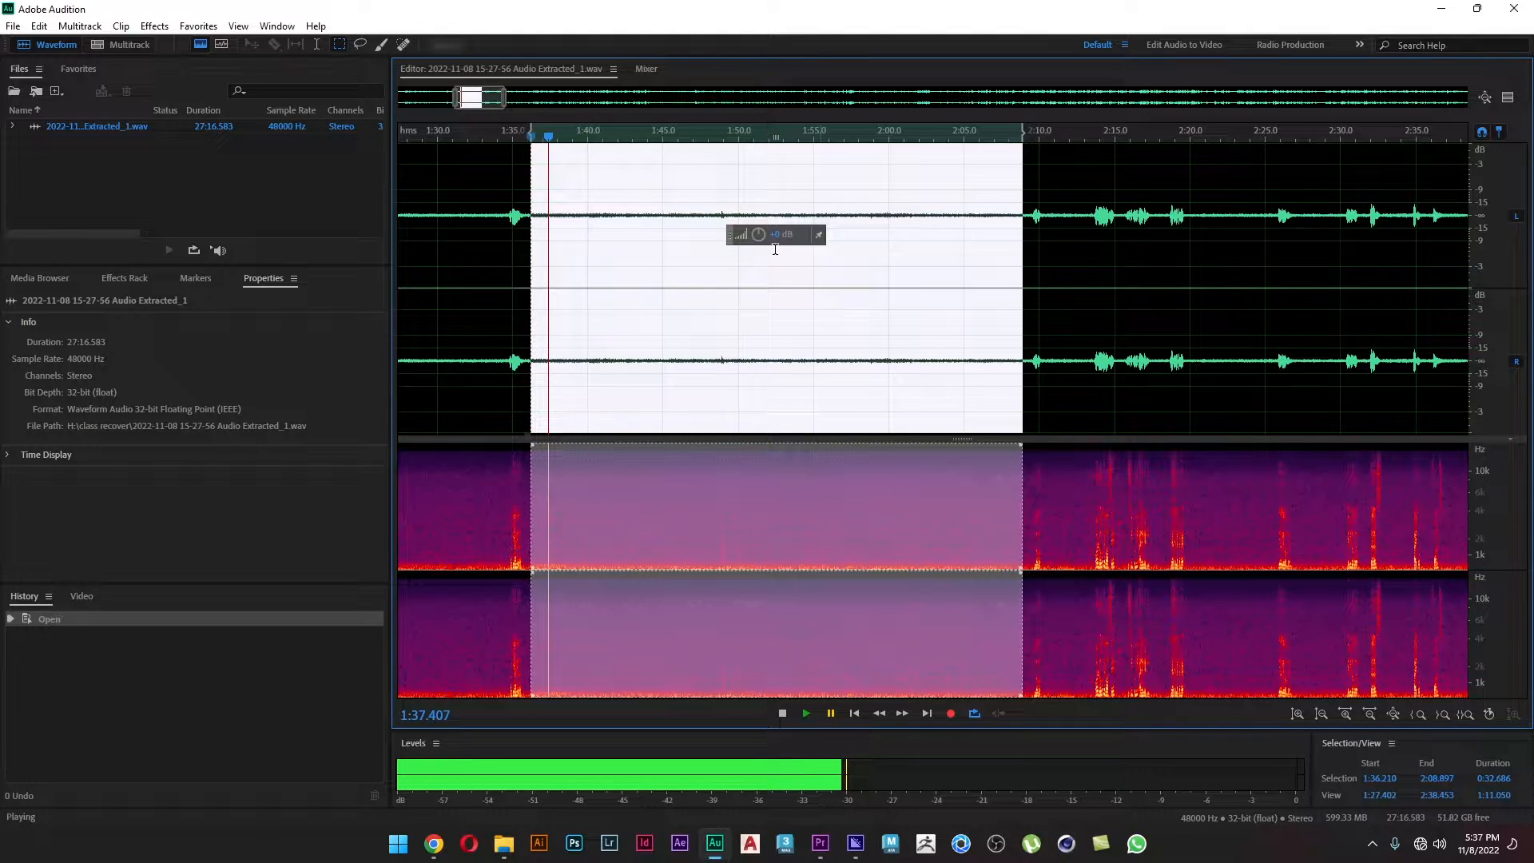
- Move the floating volume control clear of the selection and capture the selected passage as a noise print
drag(732, 239, 1201, 253)
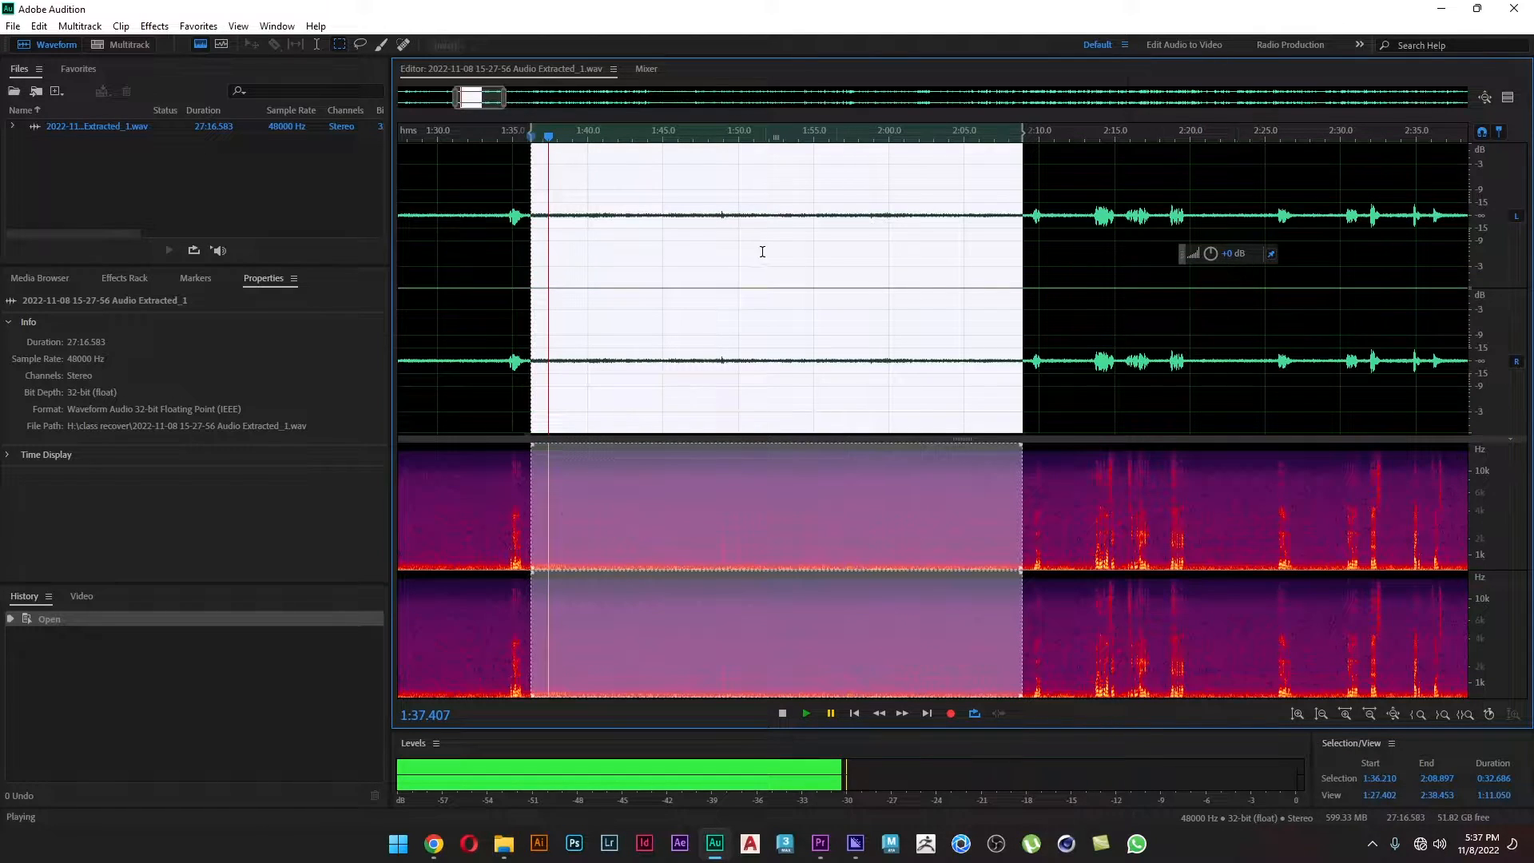
right_click(750, 174)
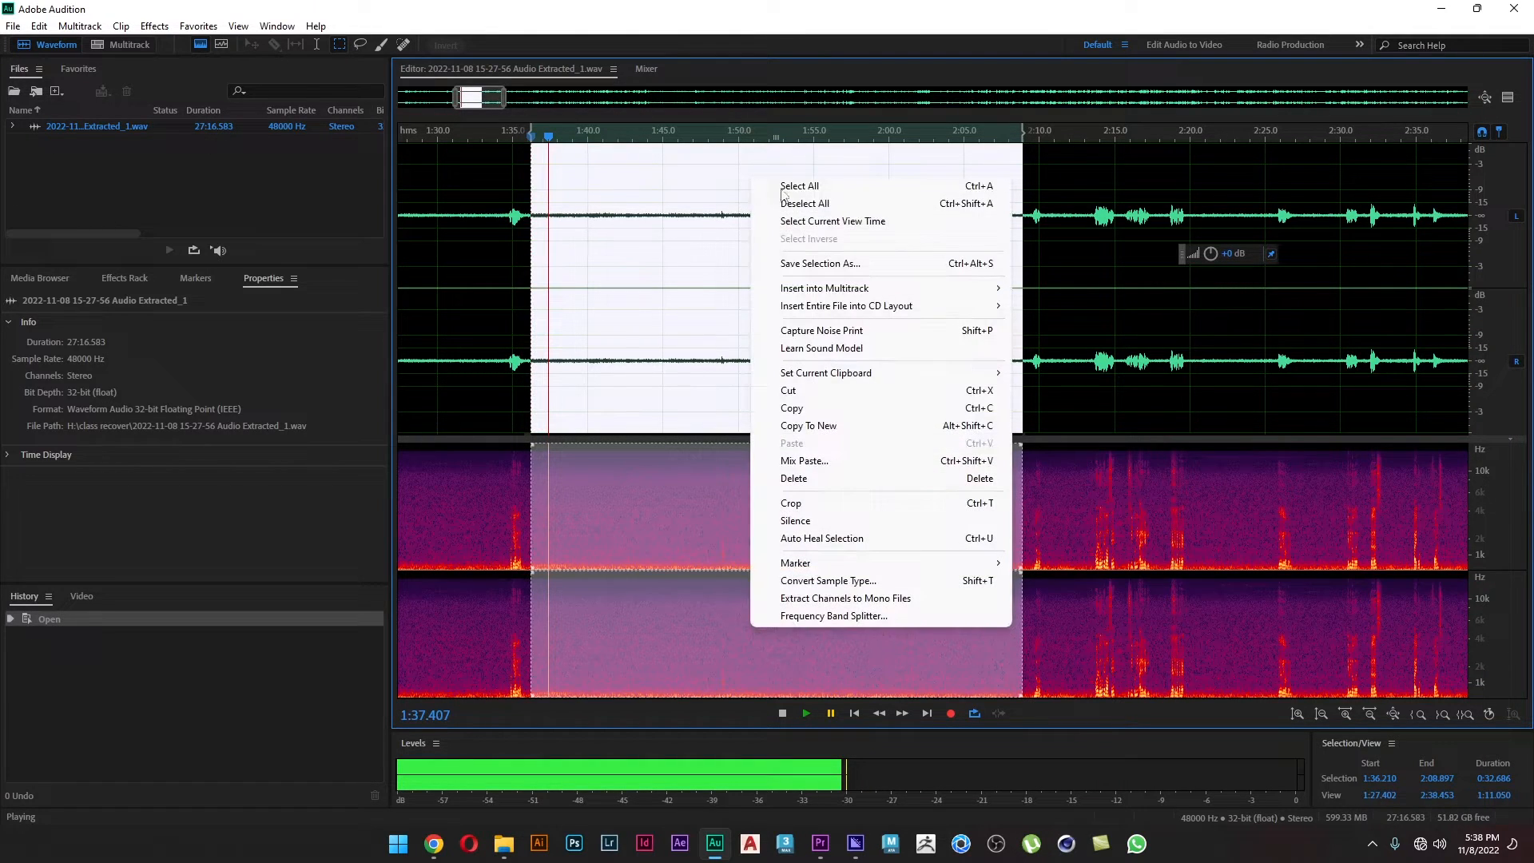
click(788, 334)
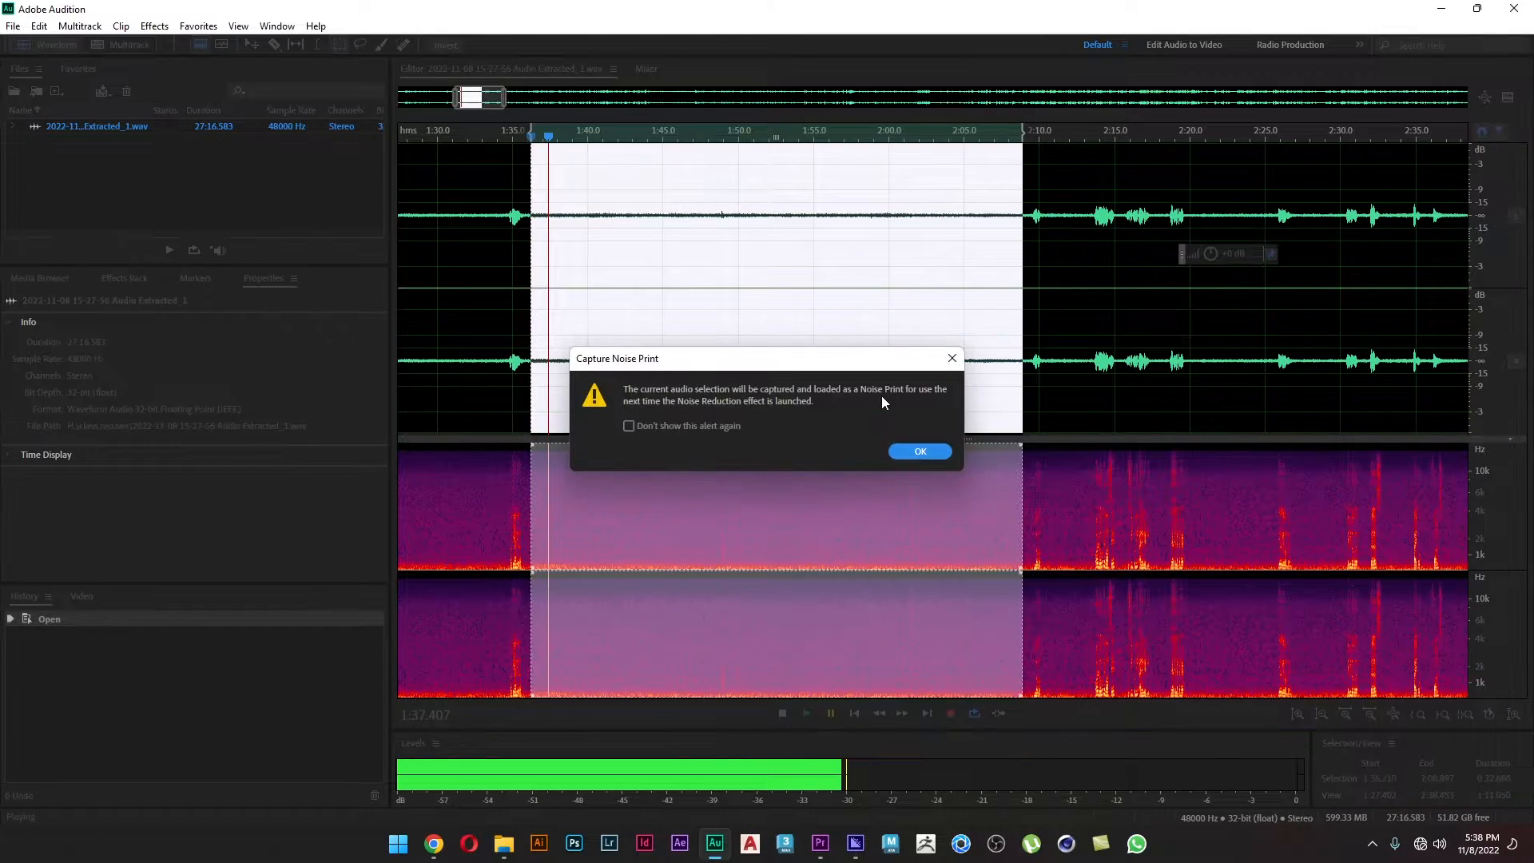
click(920, 452)
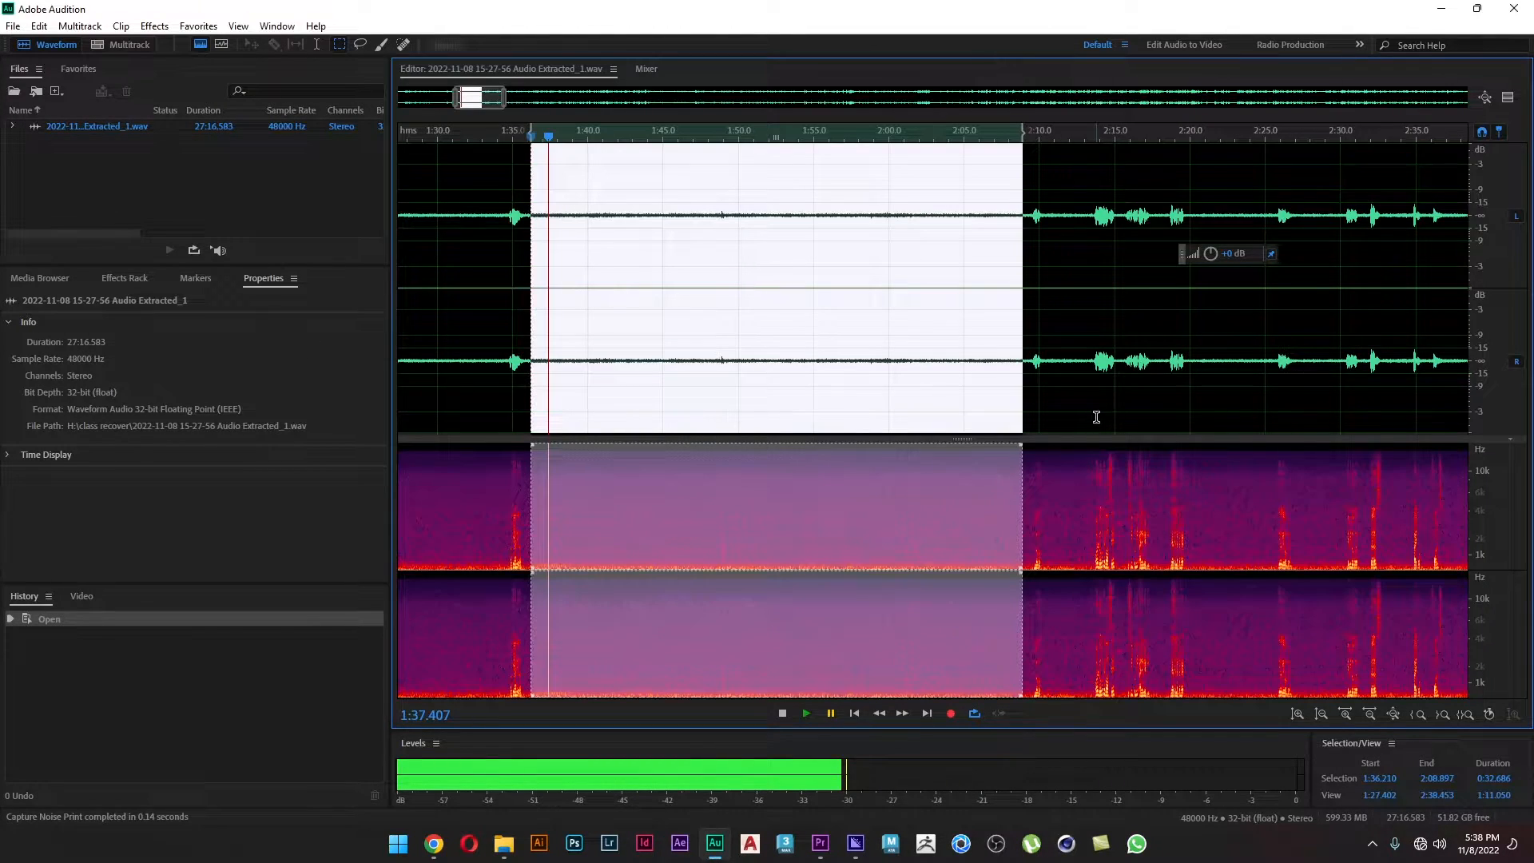
- Deselect the passage, preview the Noise Reduction process with the (Default) preset, and close it without applying
click(1088, 387)
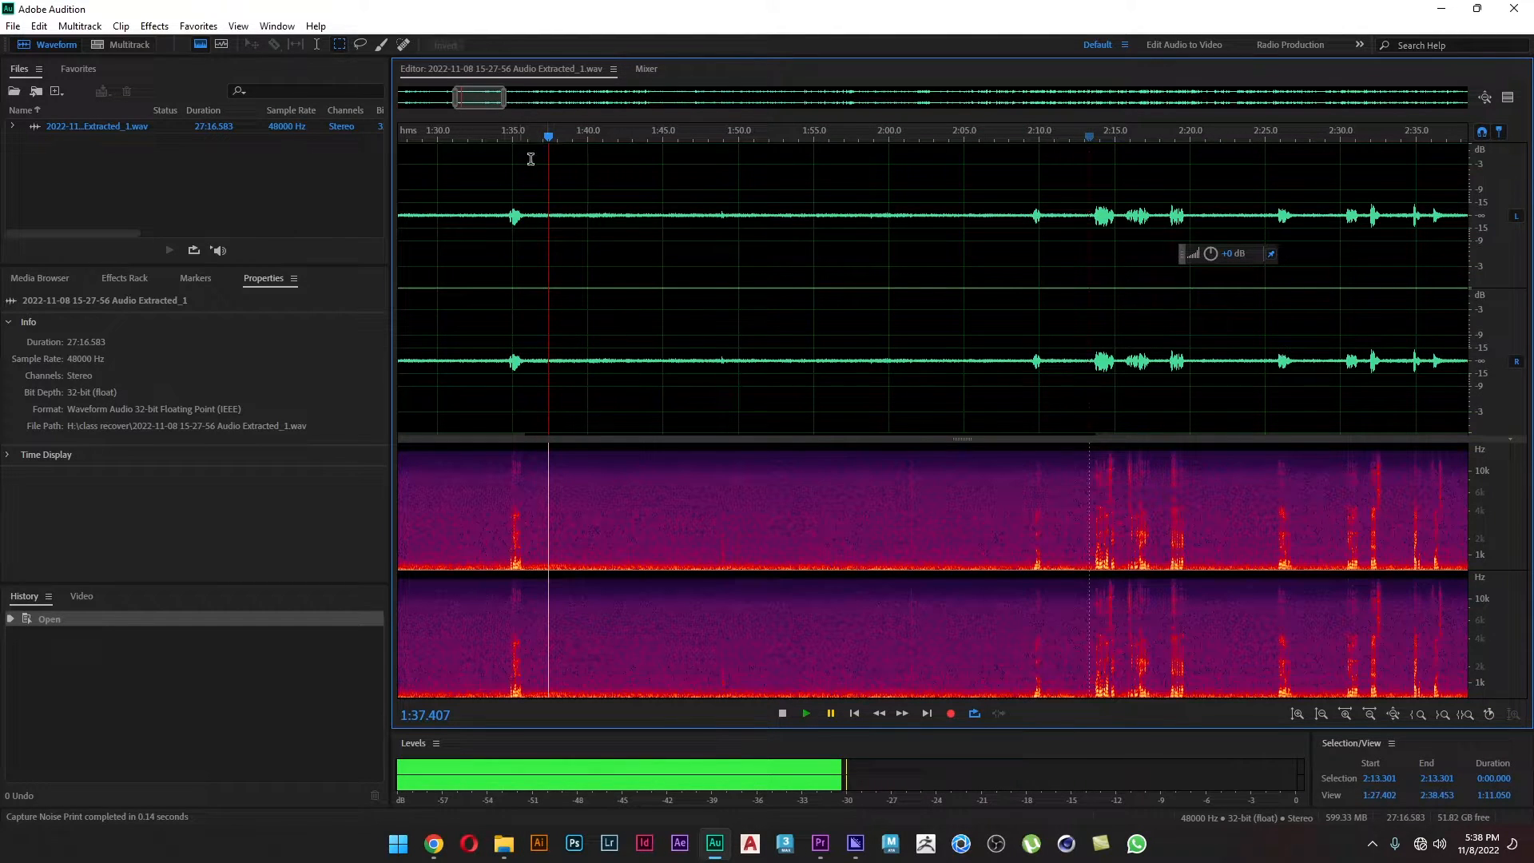
scroll(737, 323, down, 10)
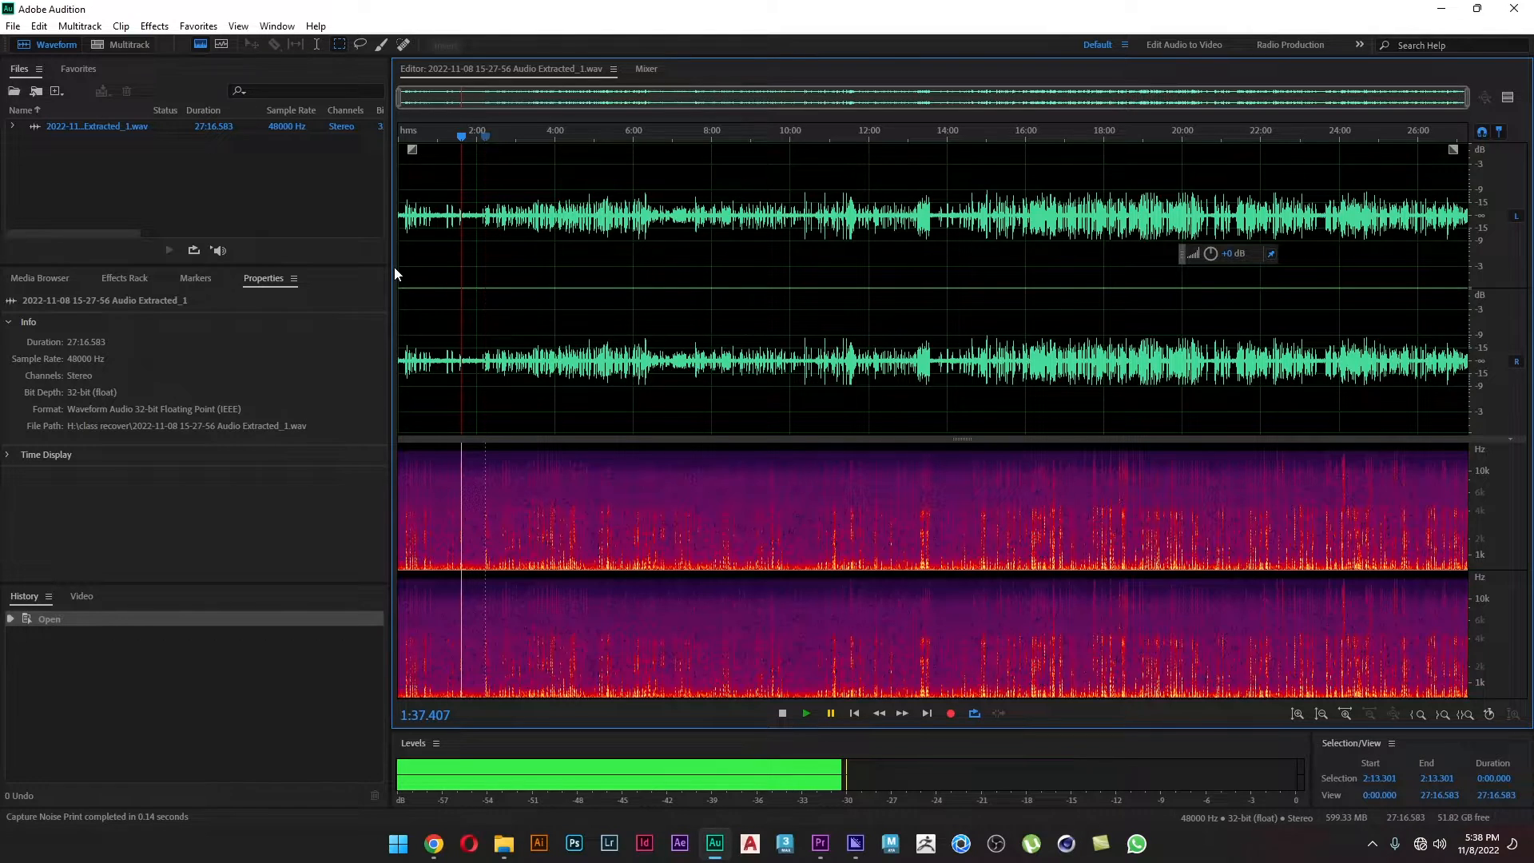
click(154, 25)
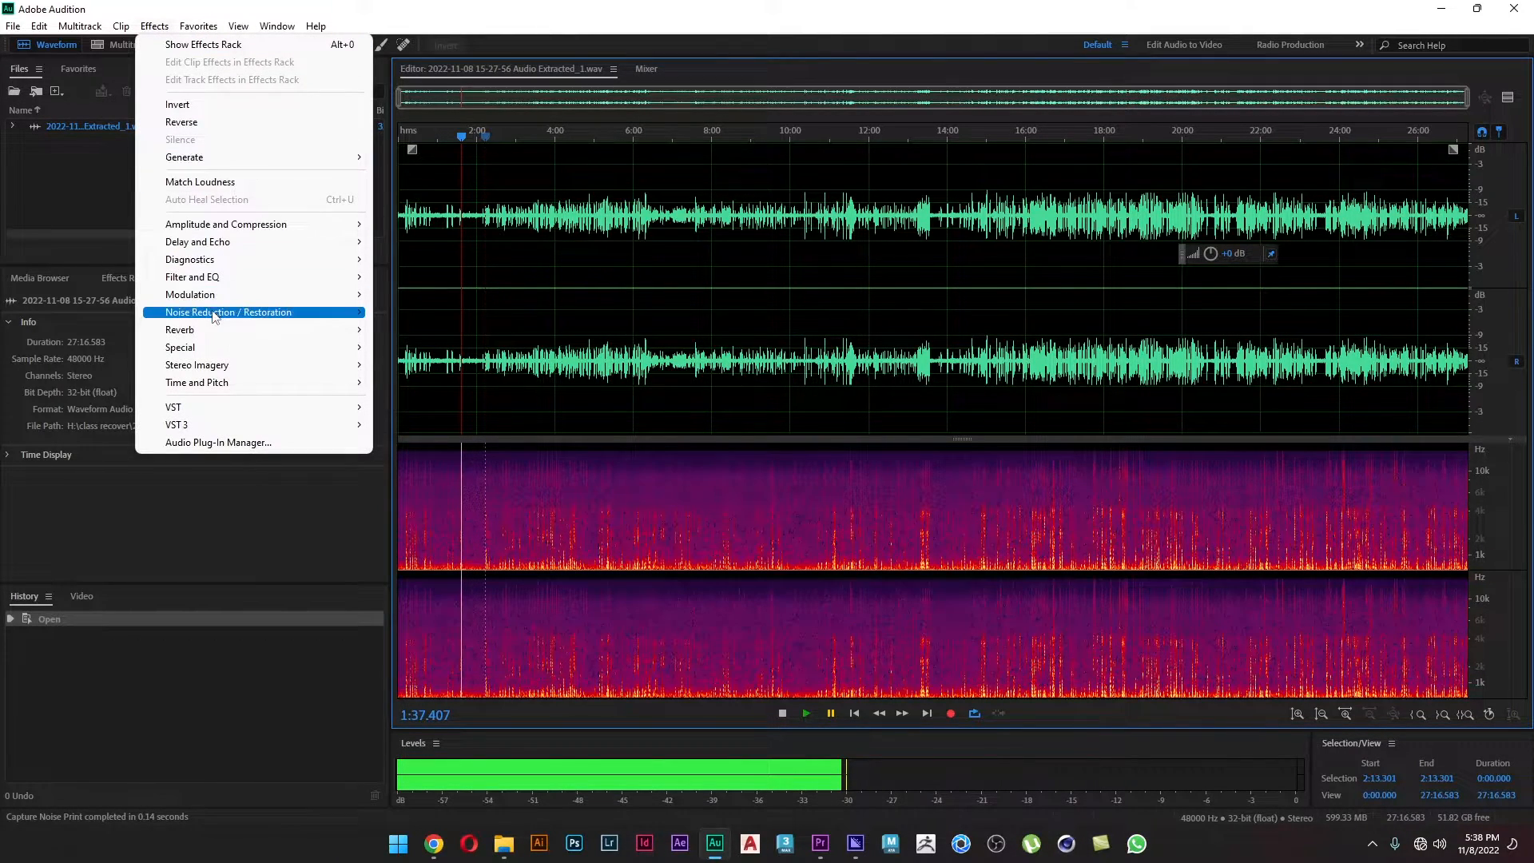
mouse_move(214, 314)
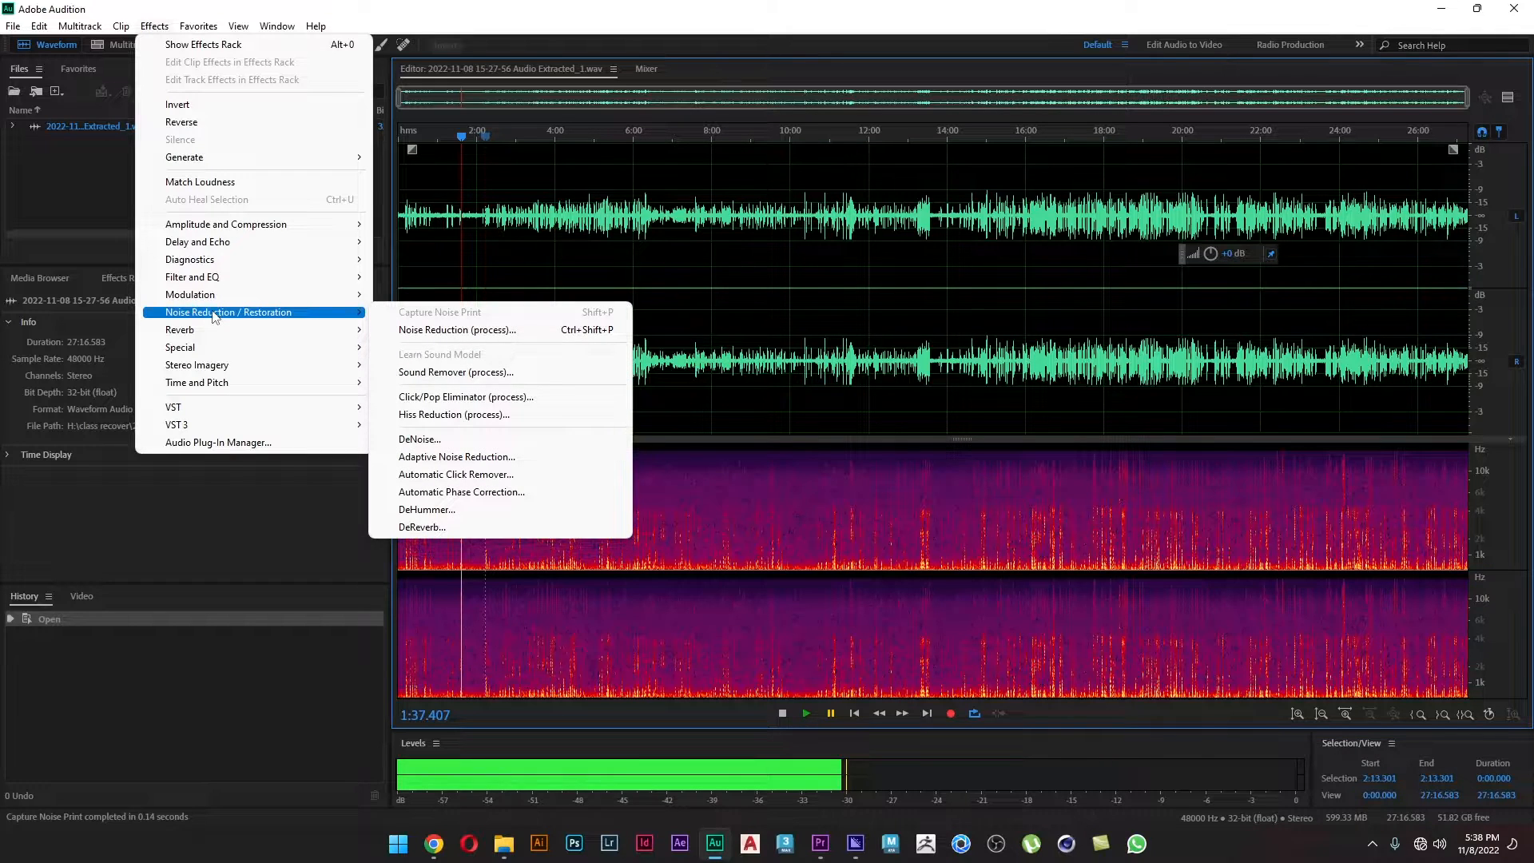
click(457, 332)
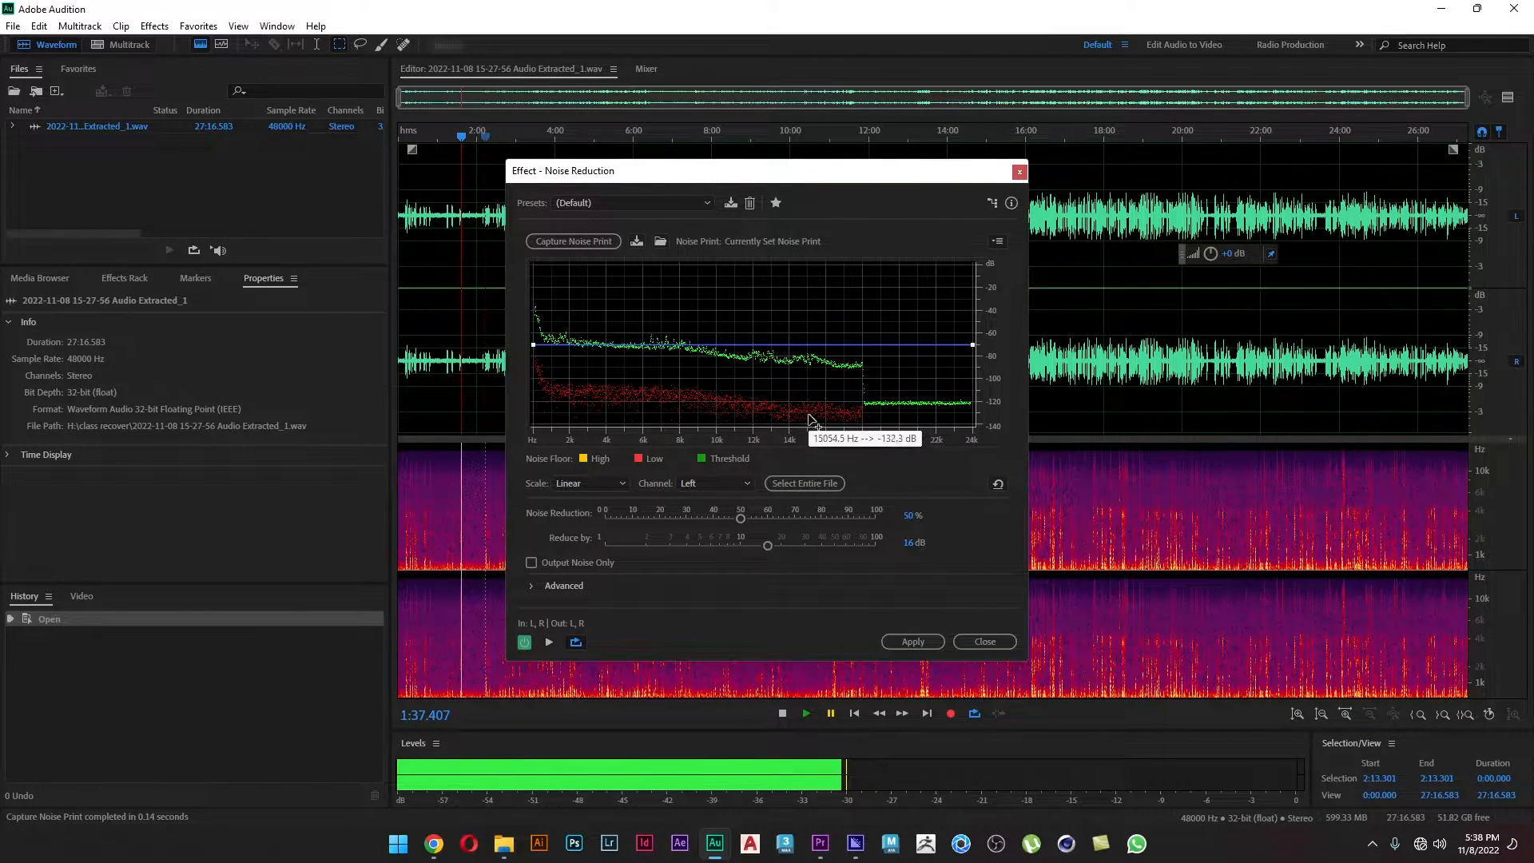
click(664, 200)
click(675, 221)
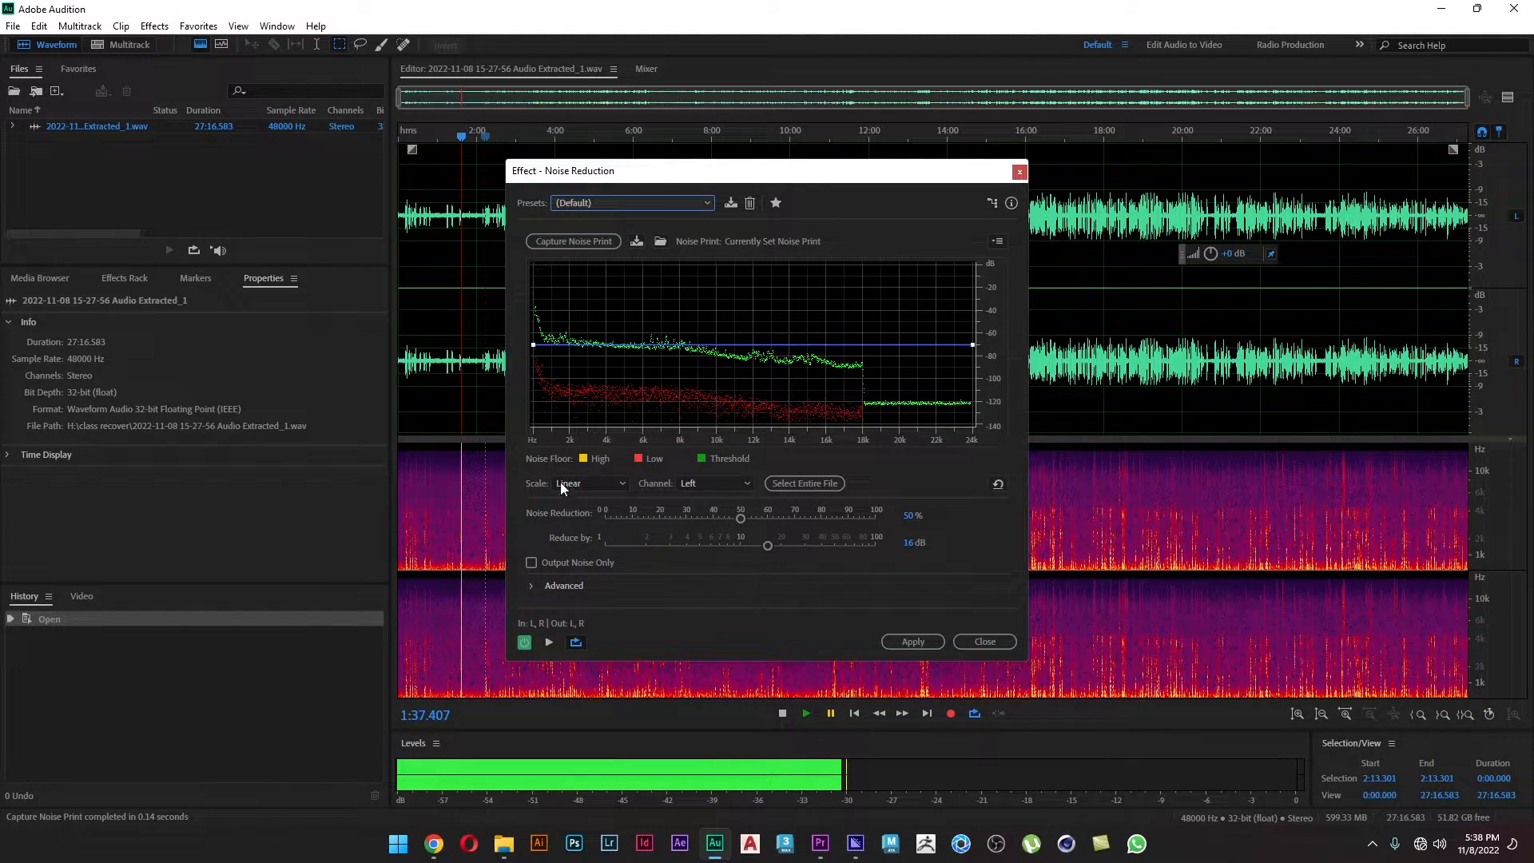
click(550, 643)
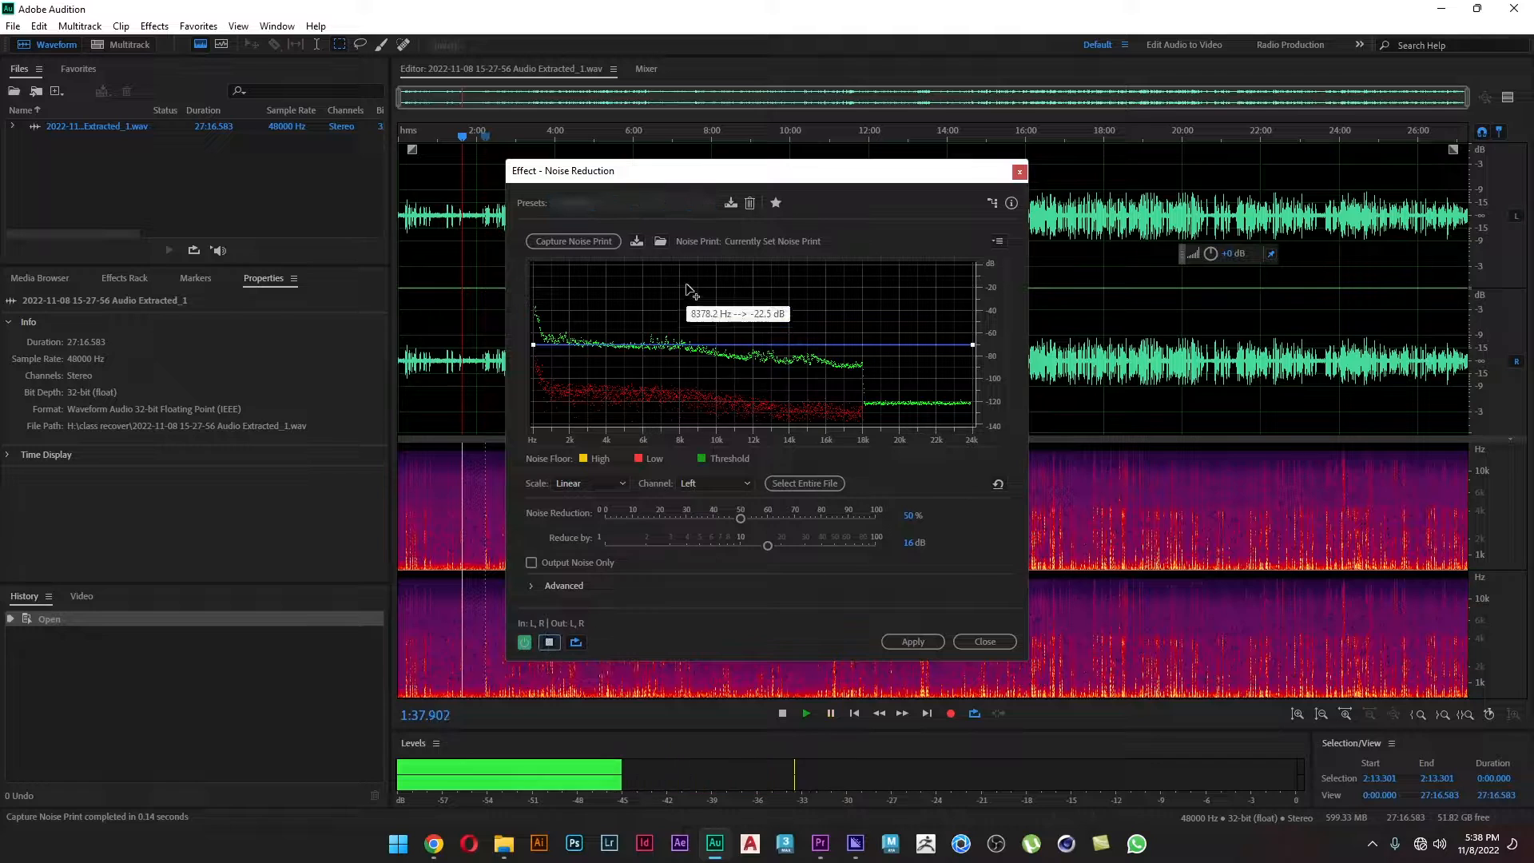
drag(704, 179, 694, 342)
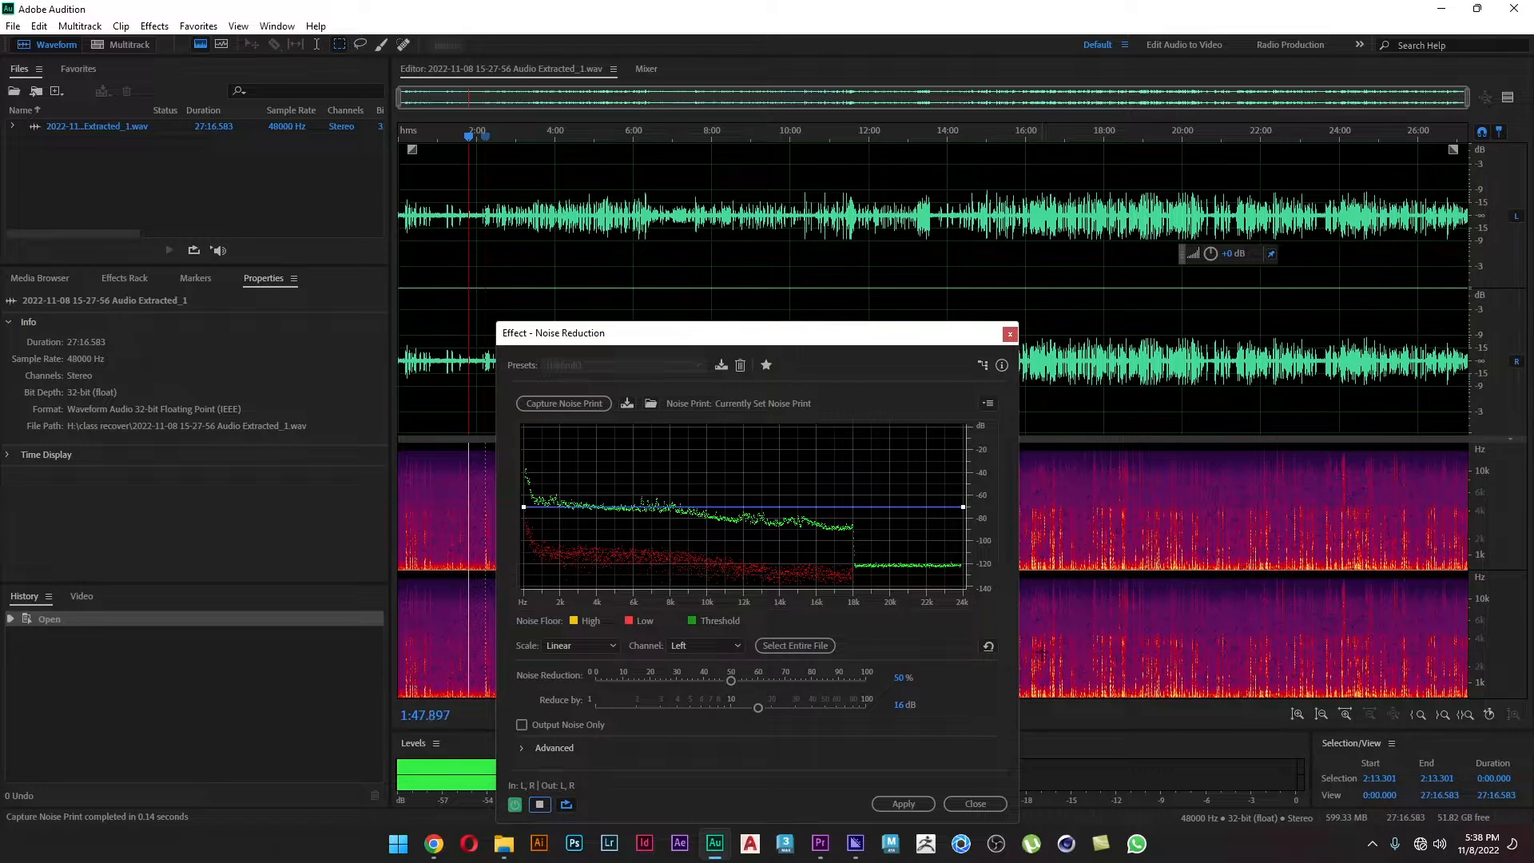
click(981, 803)
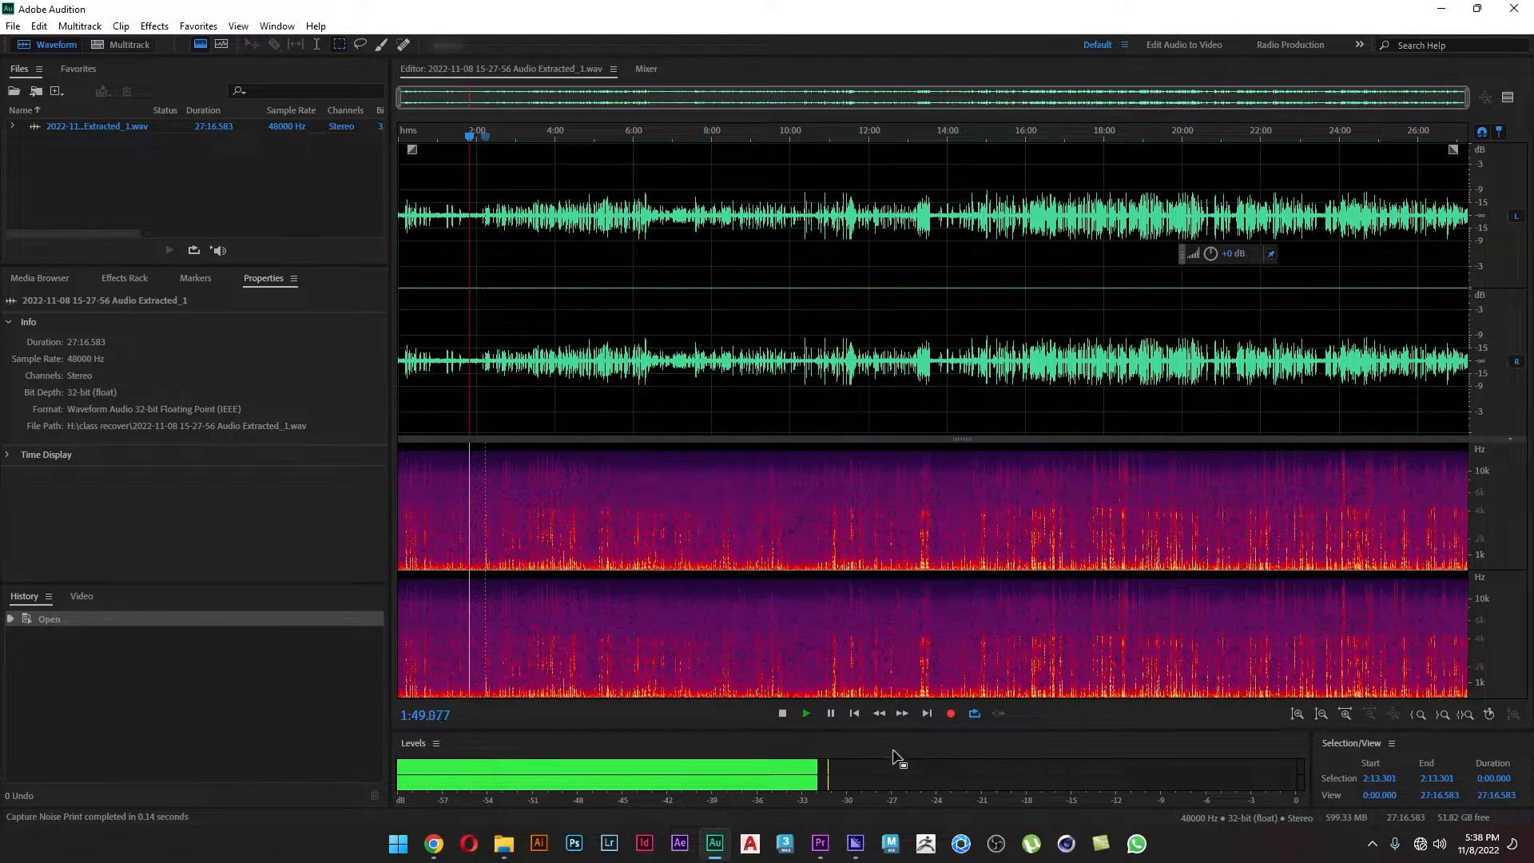
click(830, 713)
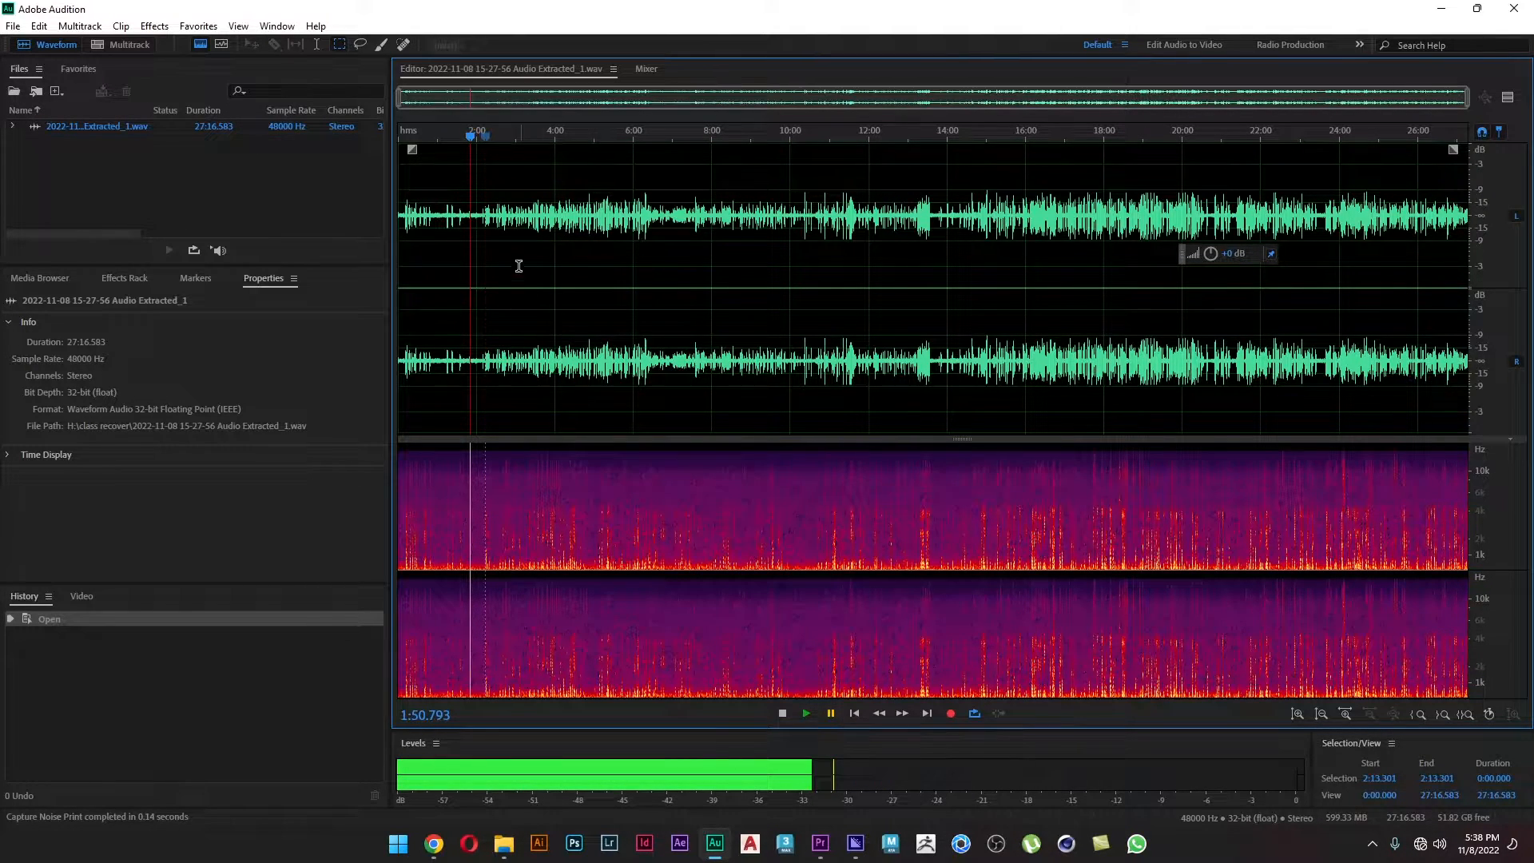
- Select the passage with speech and silence from 1:15 to 2:20 and listen to it from its start
scroll(458, 224, up, 5)
drag(458, 225, 819, 325)
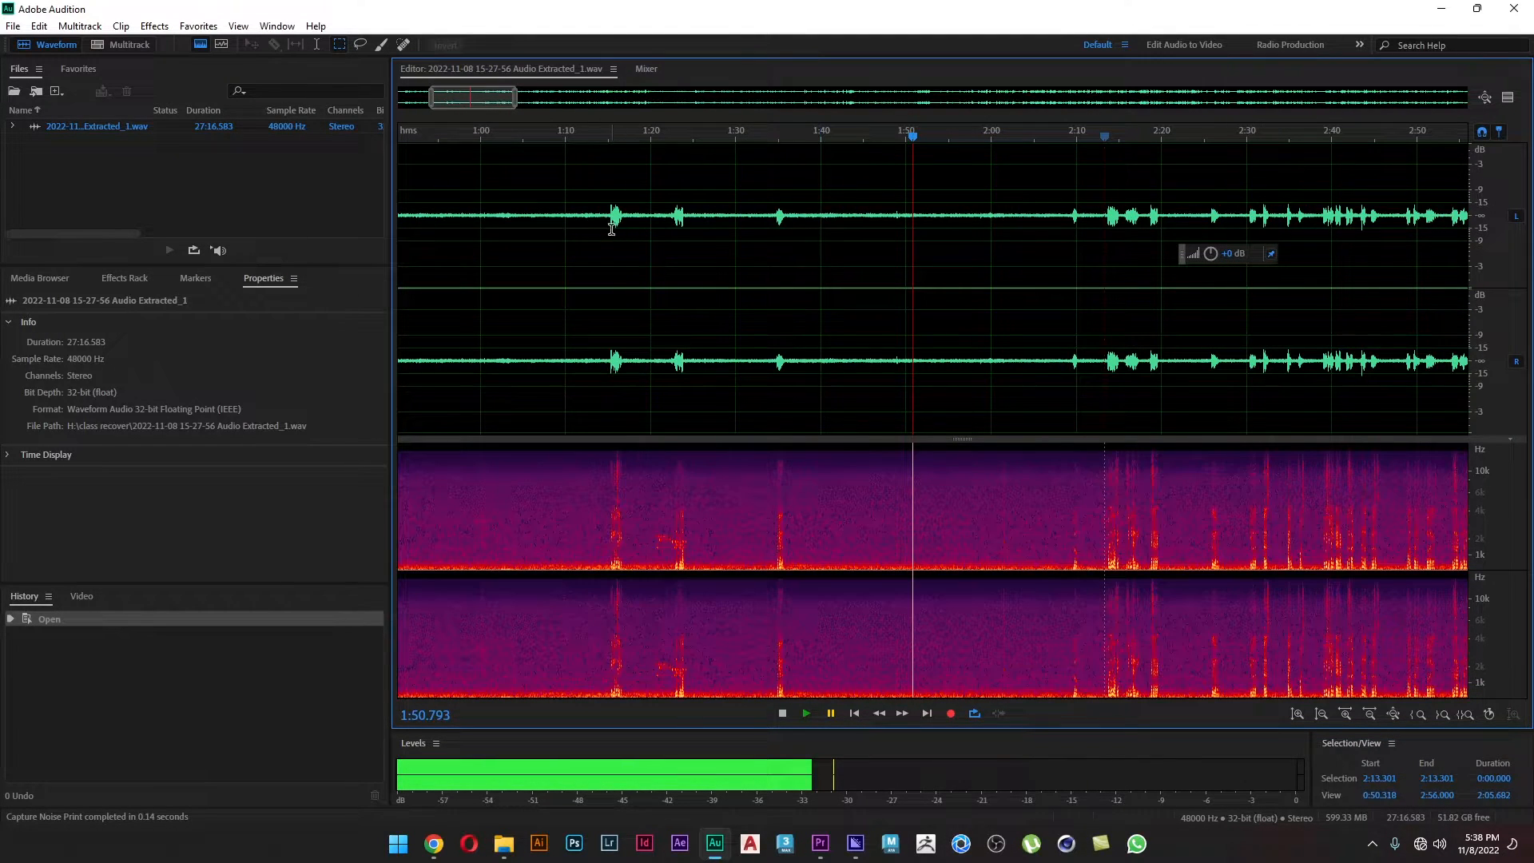
drag(611, 223, 974, 265)
drag(1170, 268, 1163, 270)
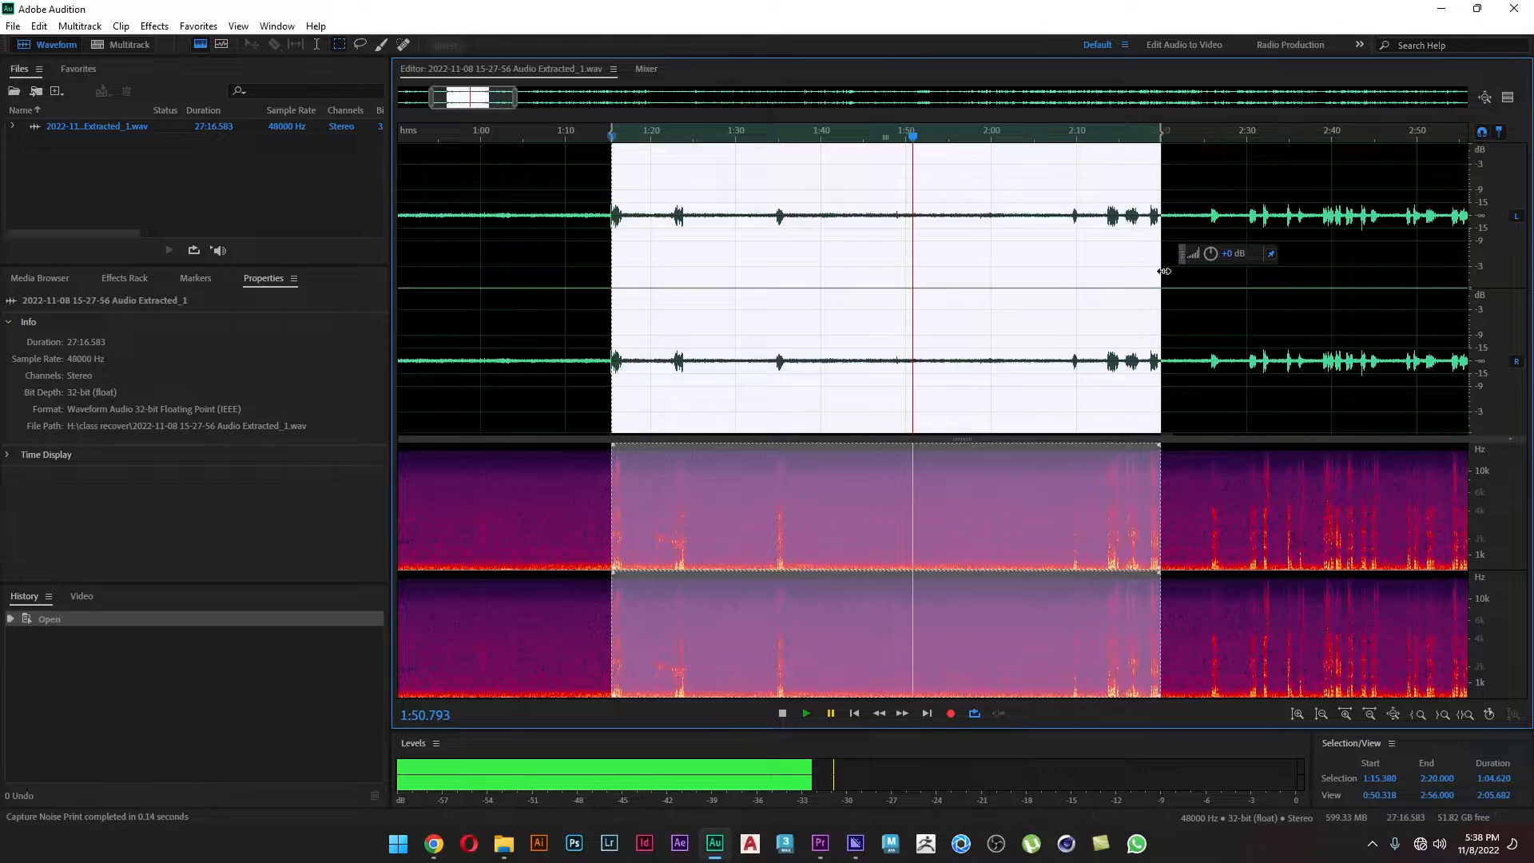
click(815, 716)
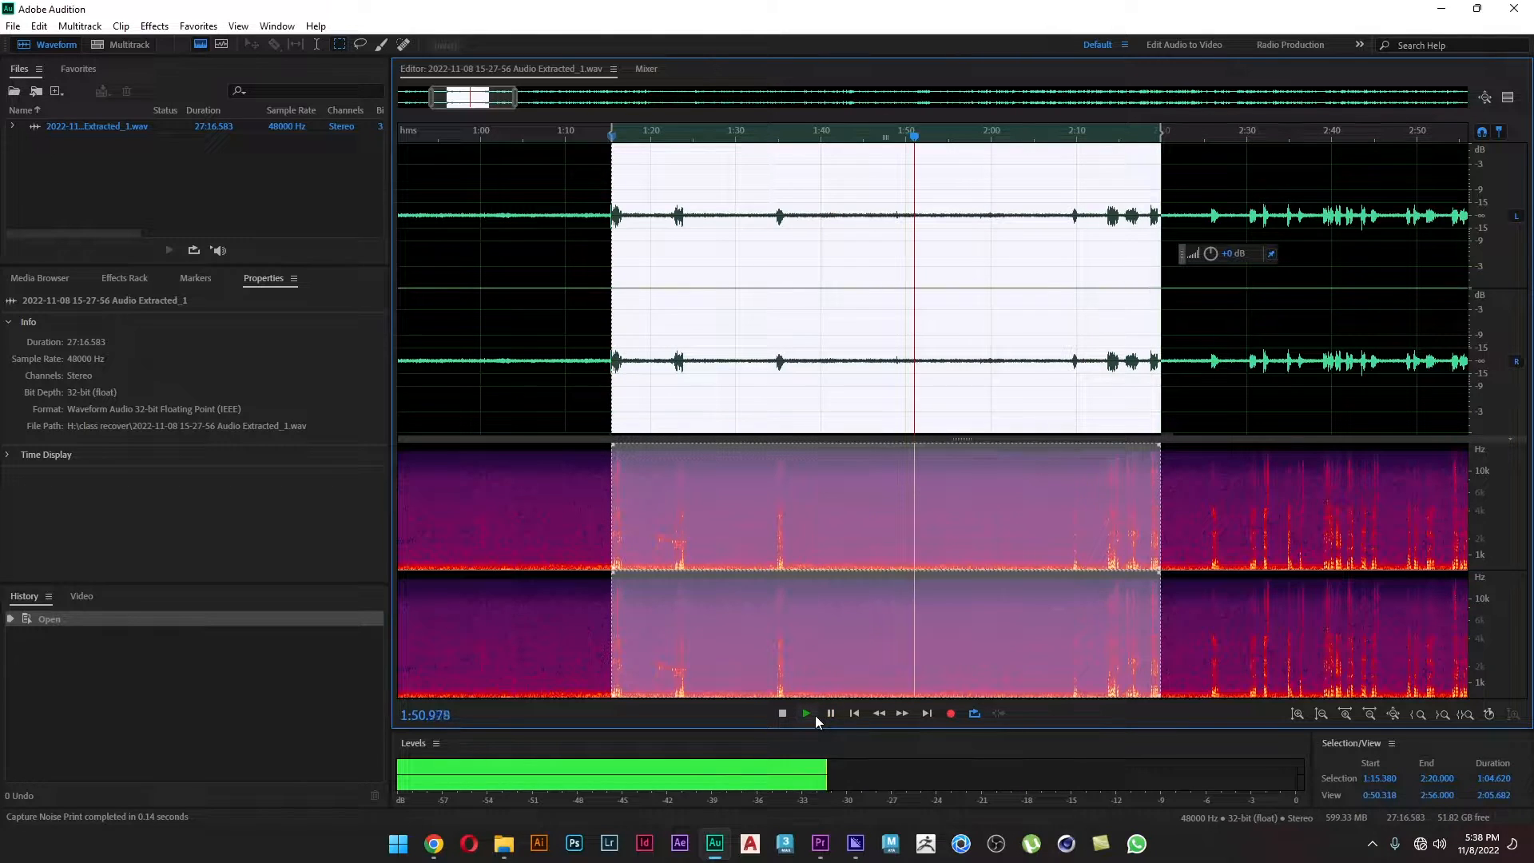
click(625, 136)
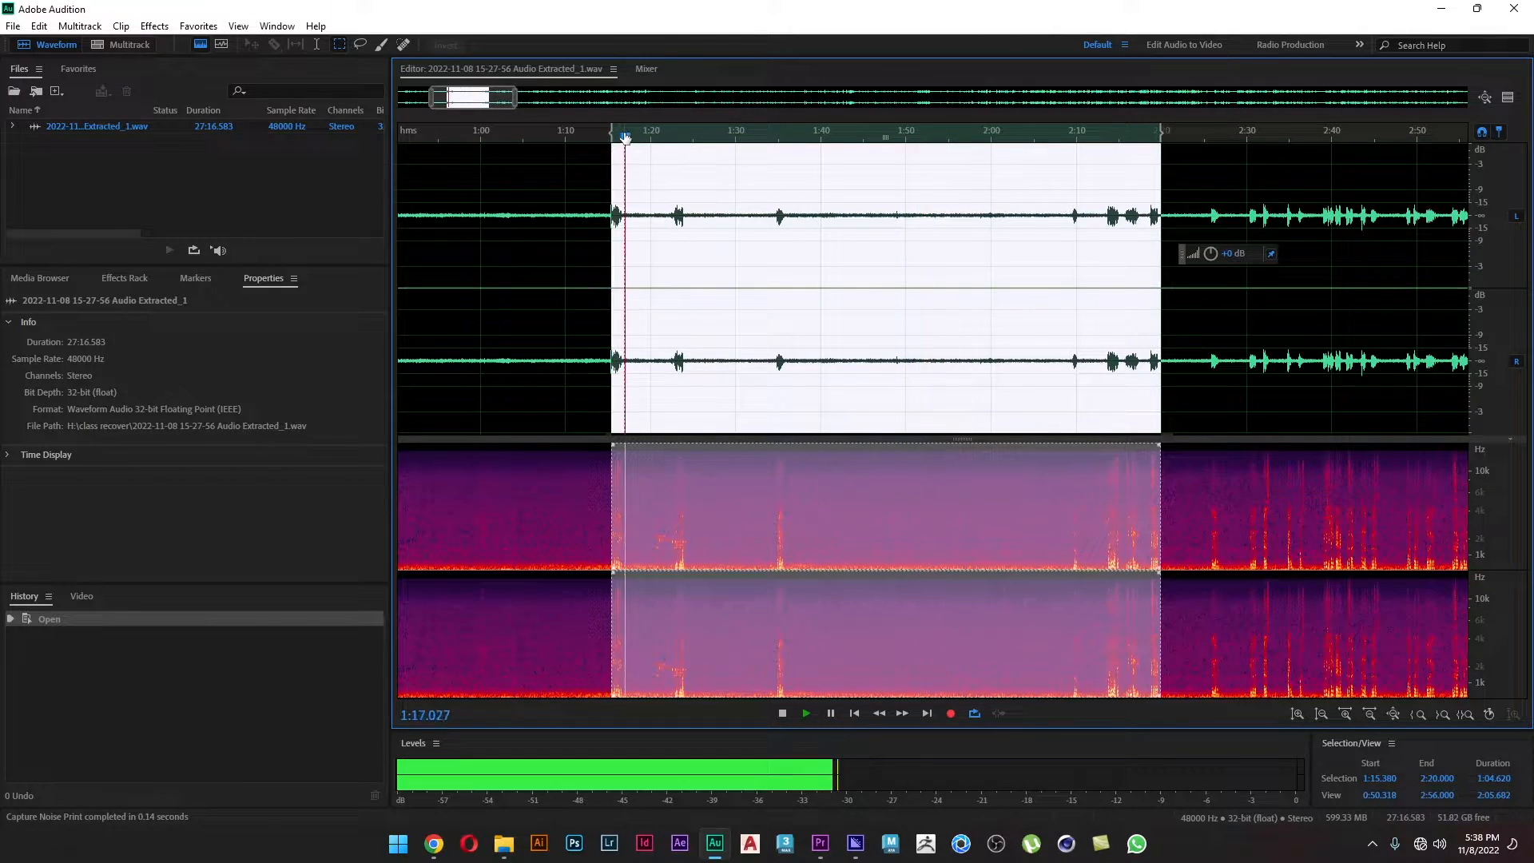
click(615, 137)
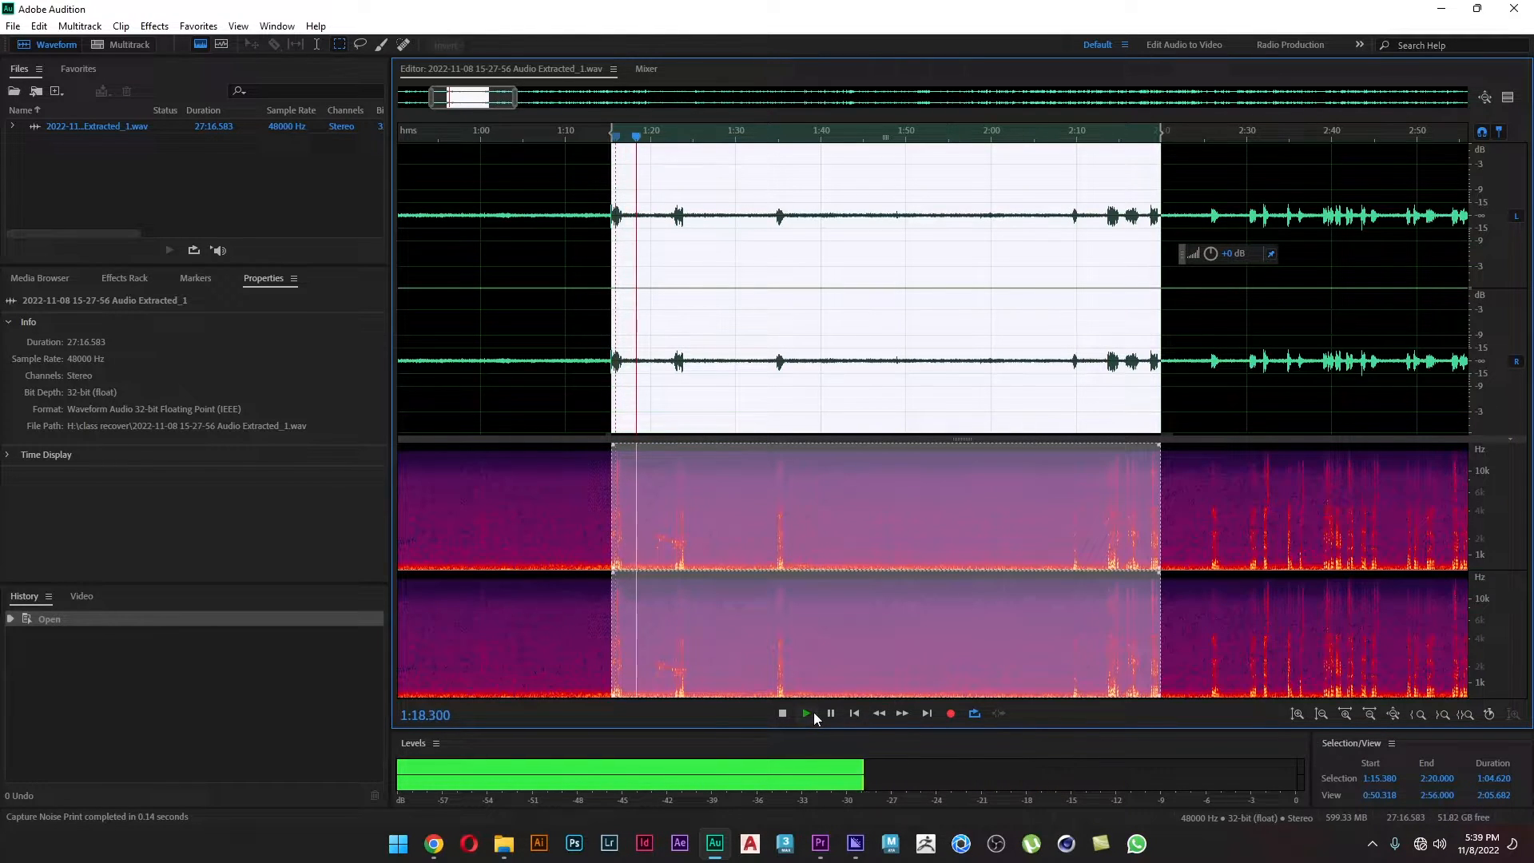
click(833, 711)
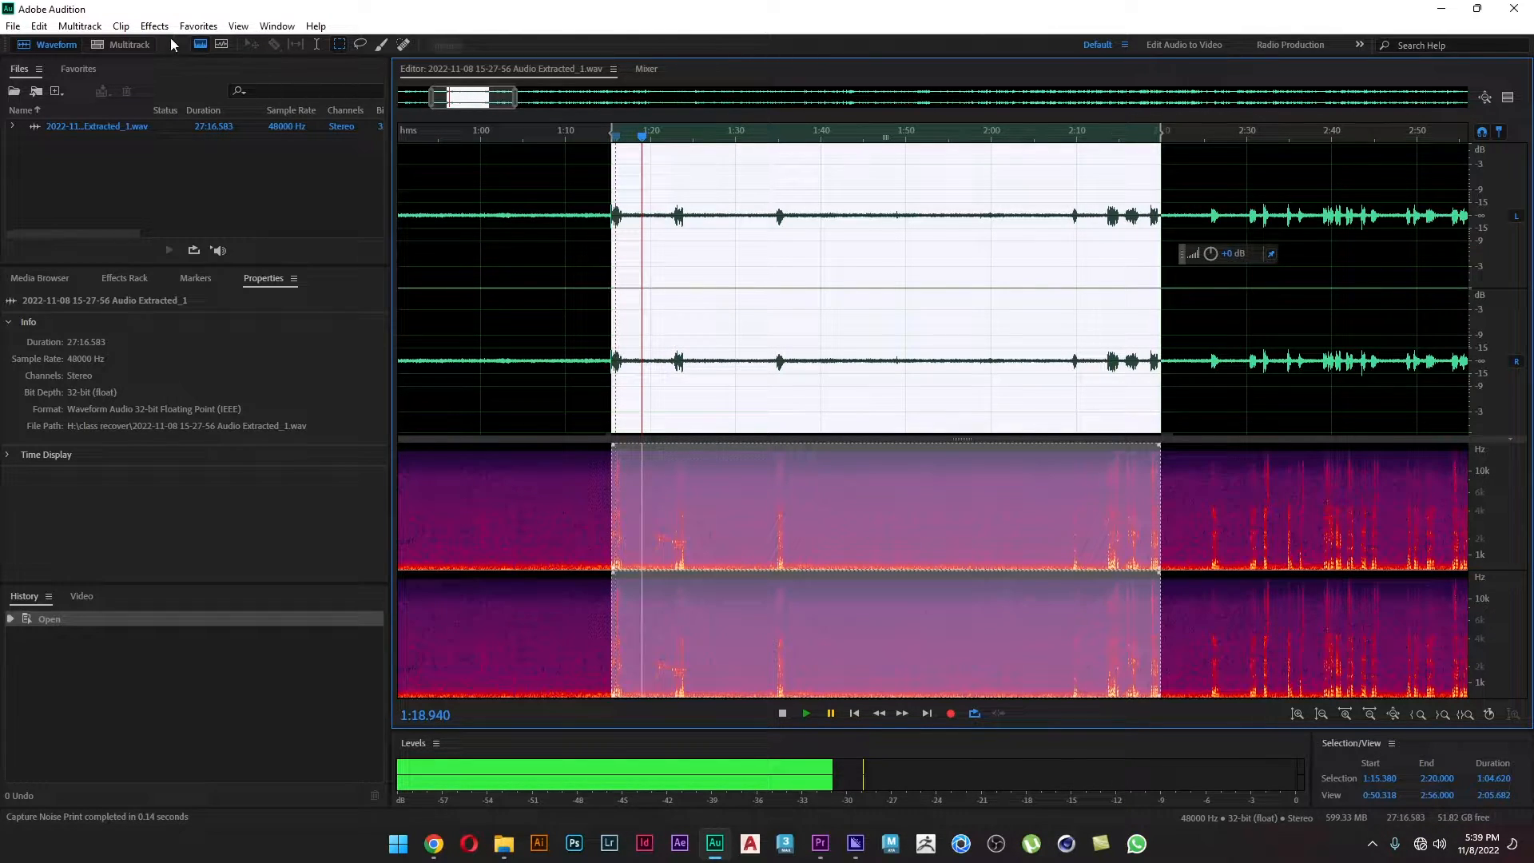
- Open the Noise Reduction process for the selection, place its dialog clear of the selected waveform, and preview the result
click(152, 26)
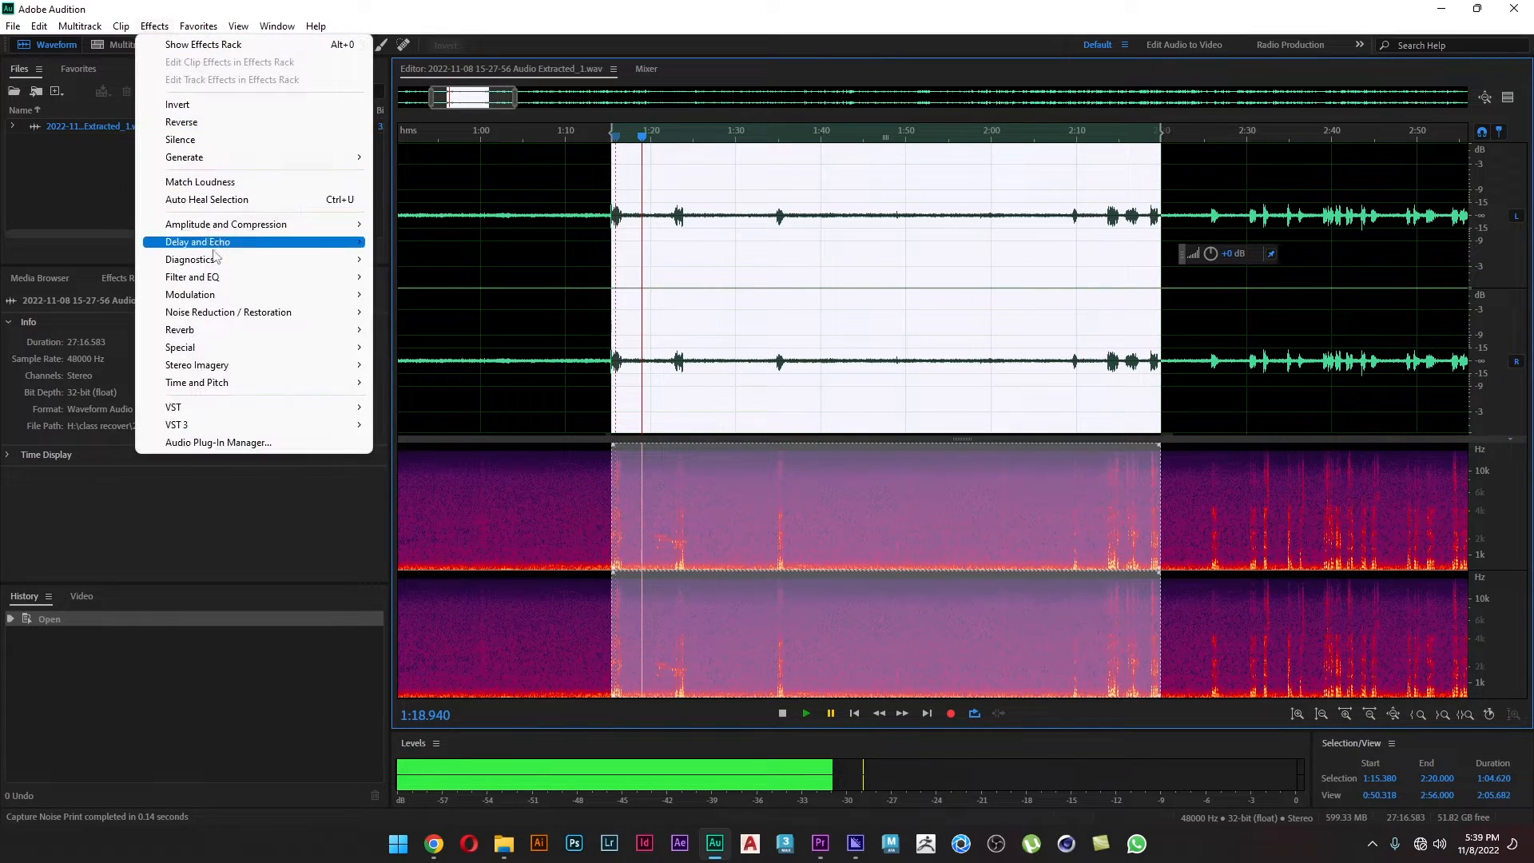
mouse_move(266, 318)
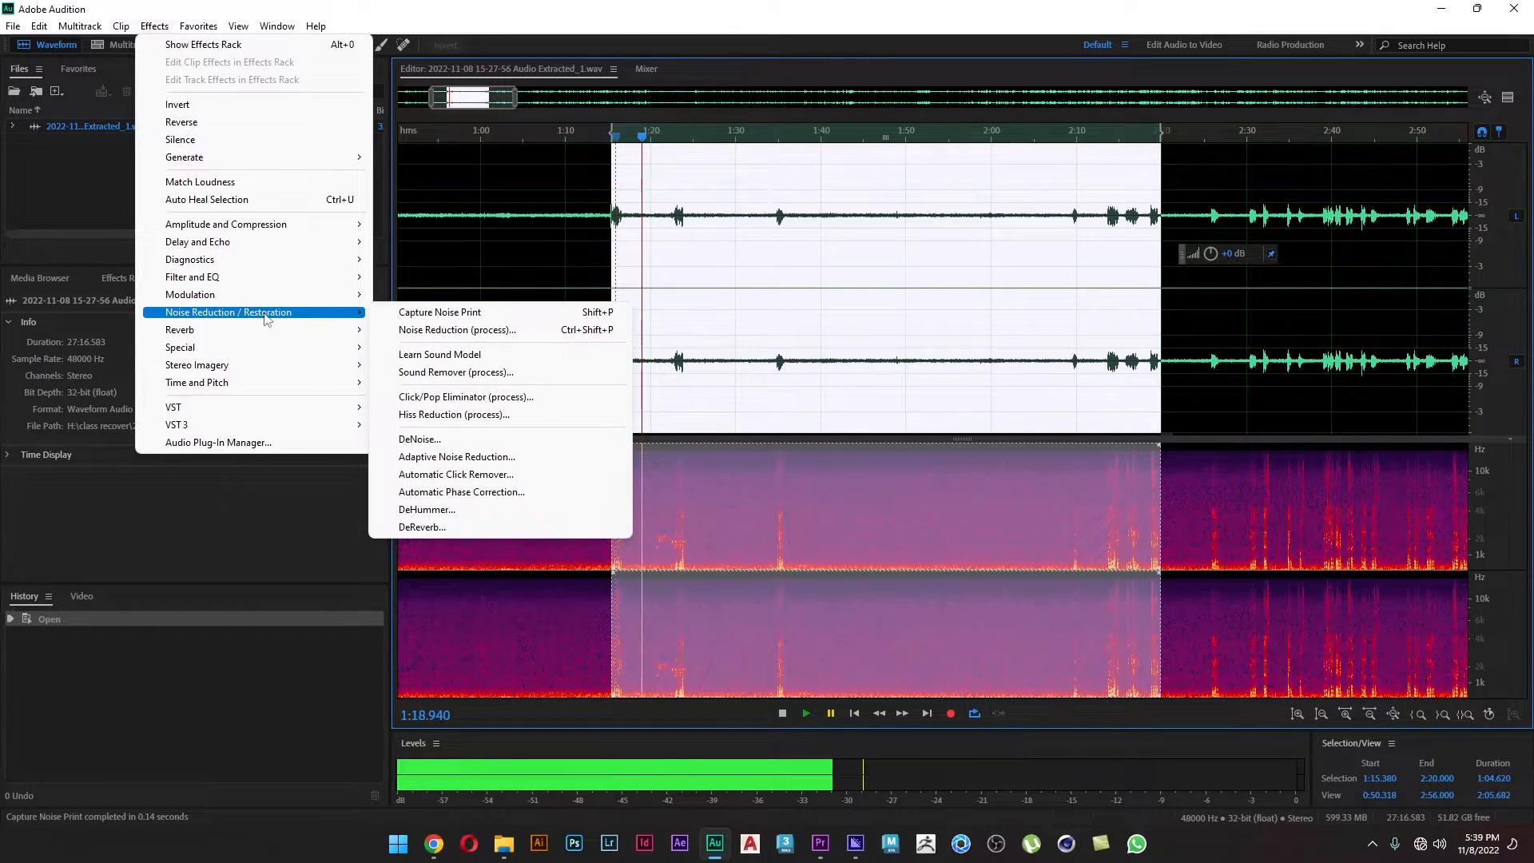
click(528, 338)
drag(635, 342, 191, 125)
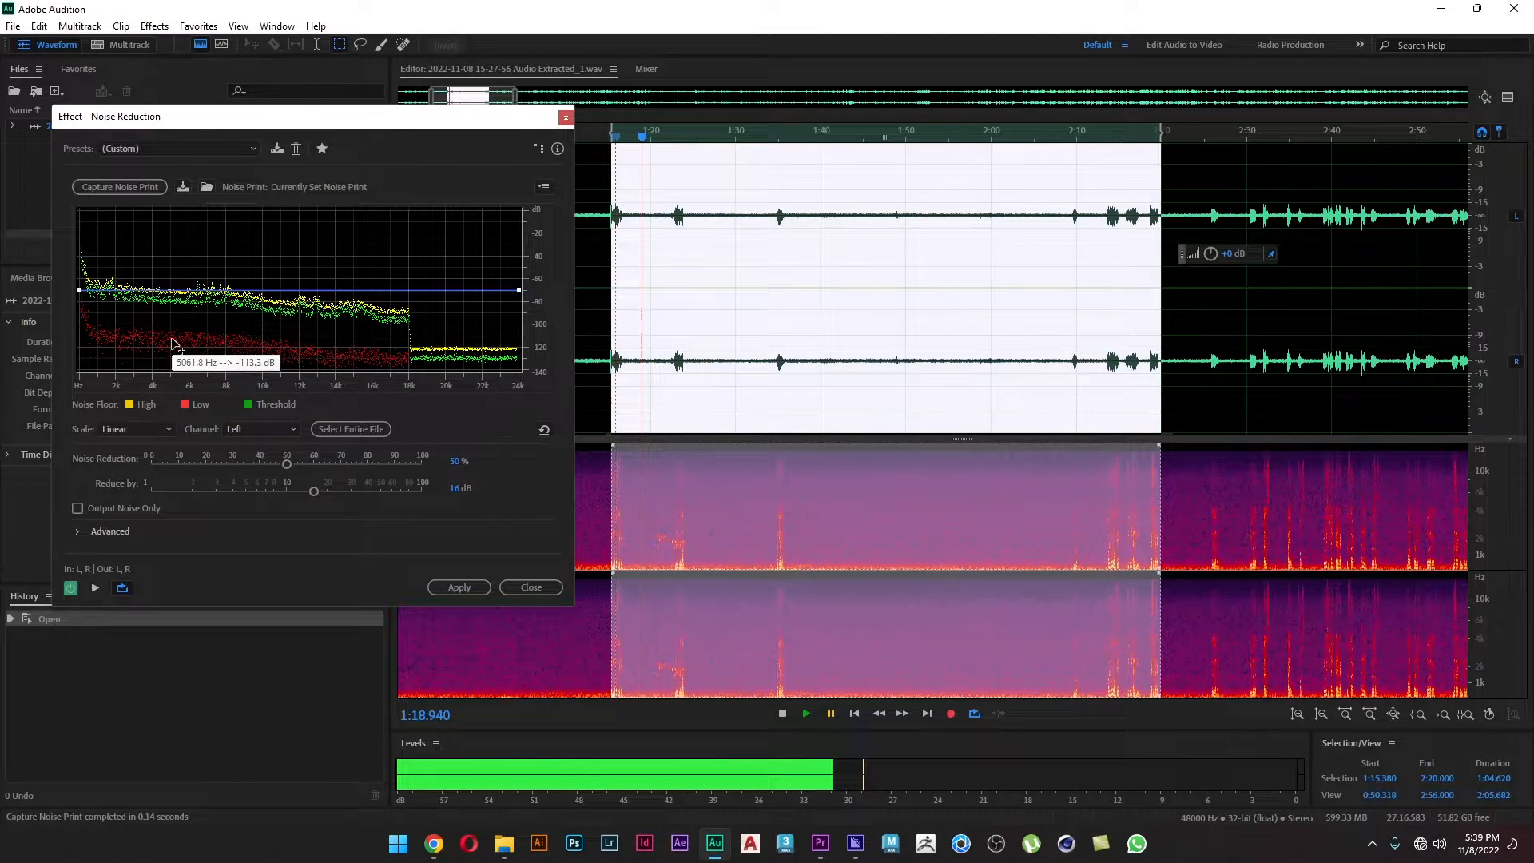
click(91, 591)
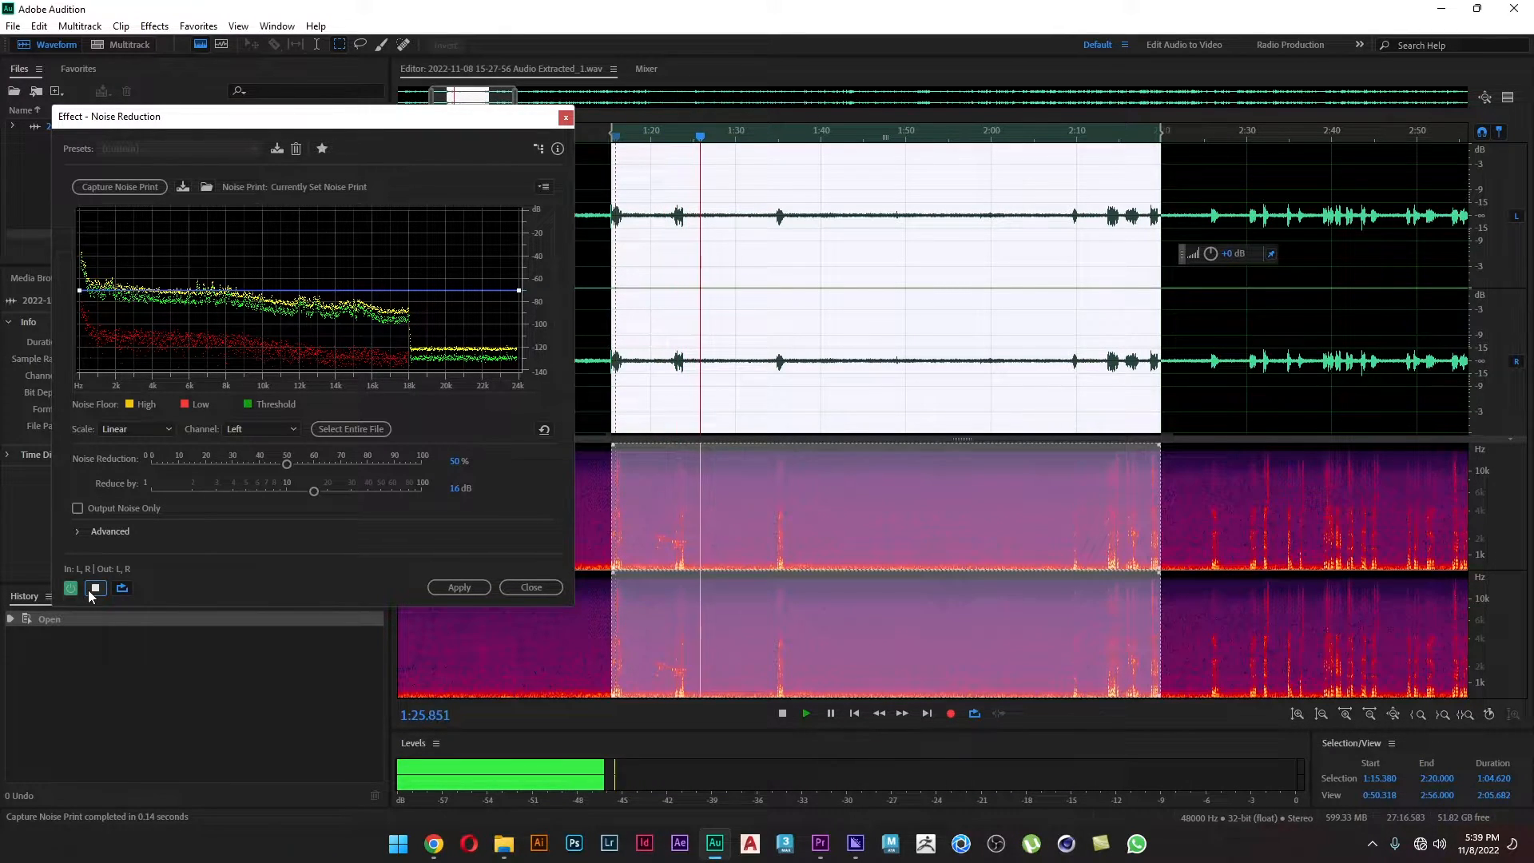
click(88, 589)
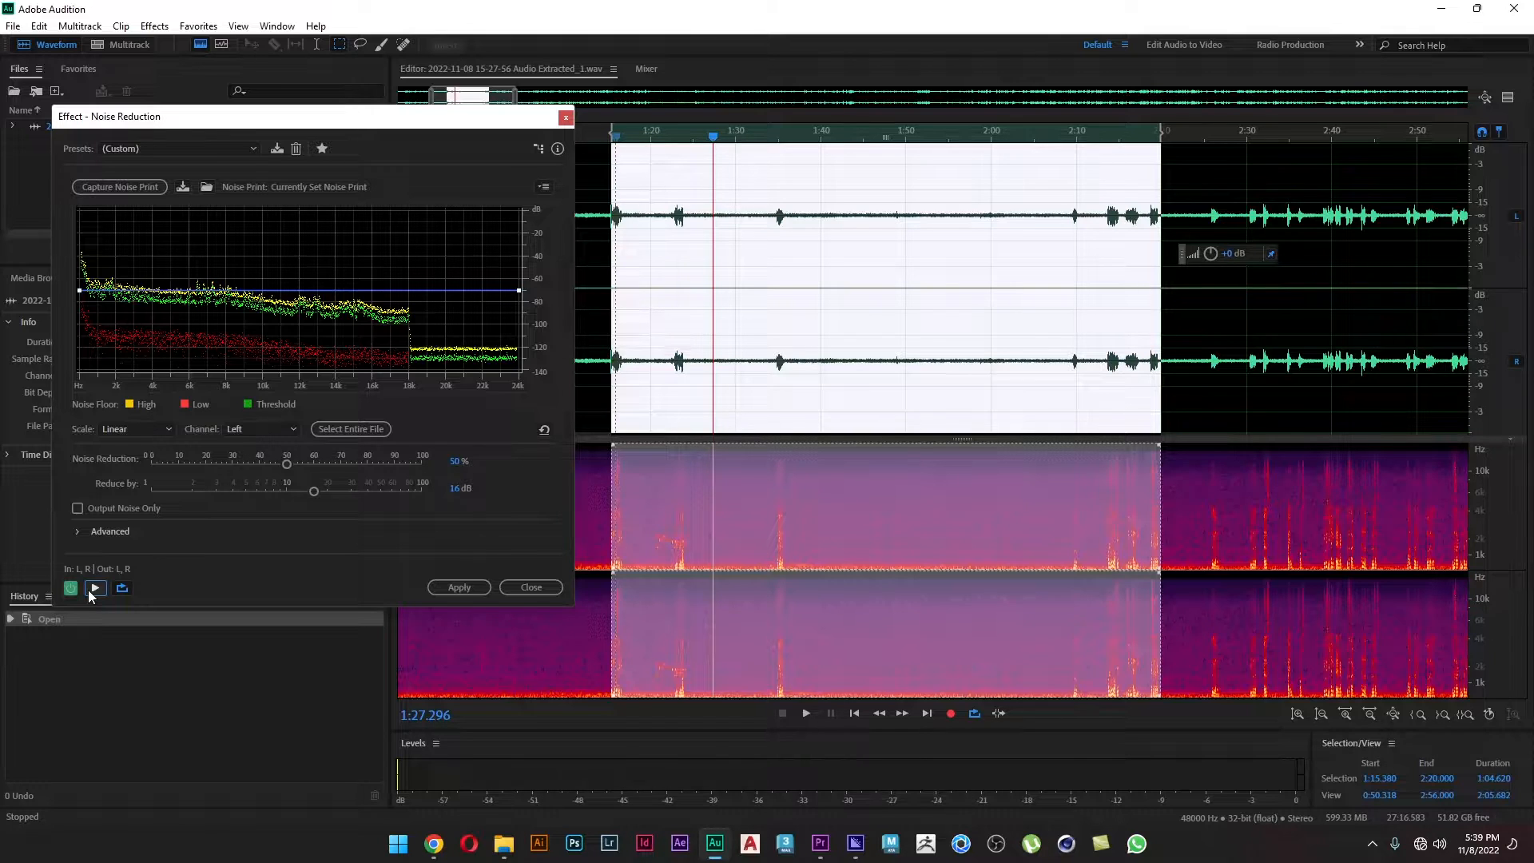
- Resume the preview and compare the sound with the noise reduction effect bypassed and enabled
click(89, 590)
click(71, 591)
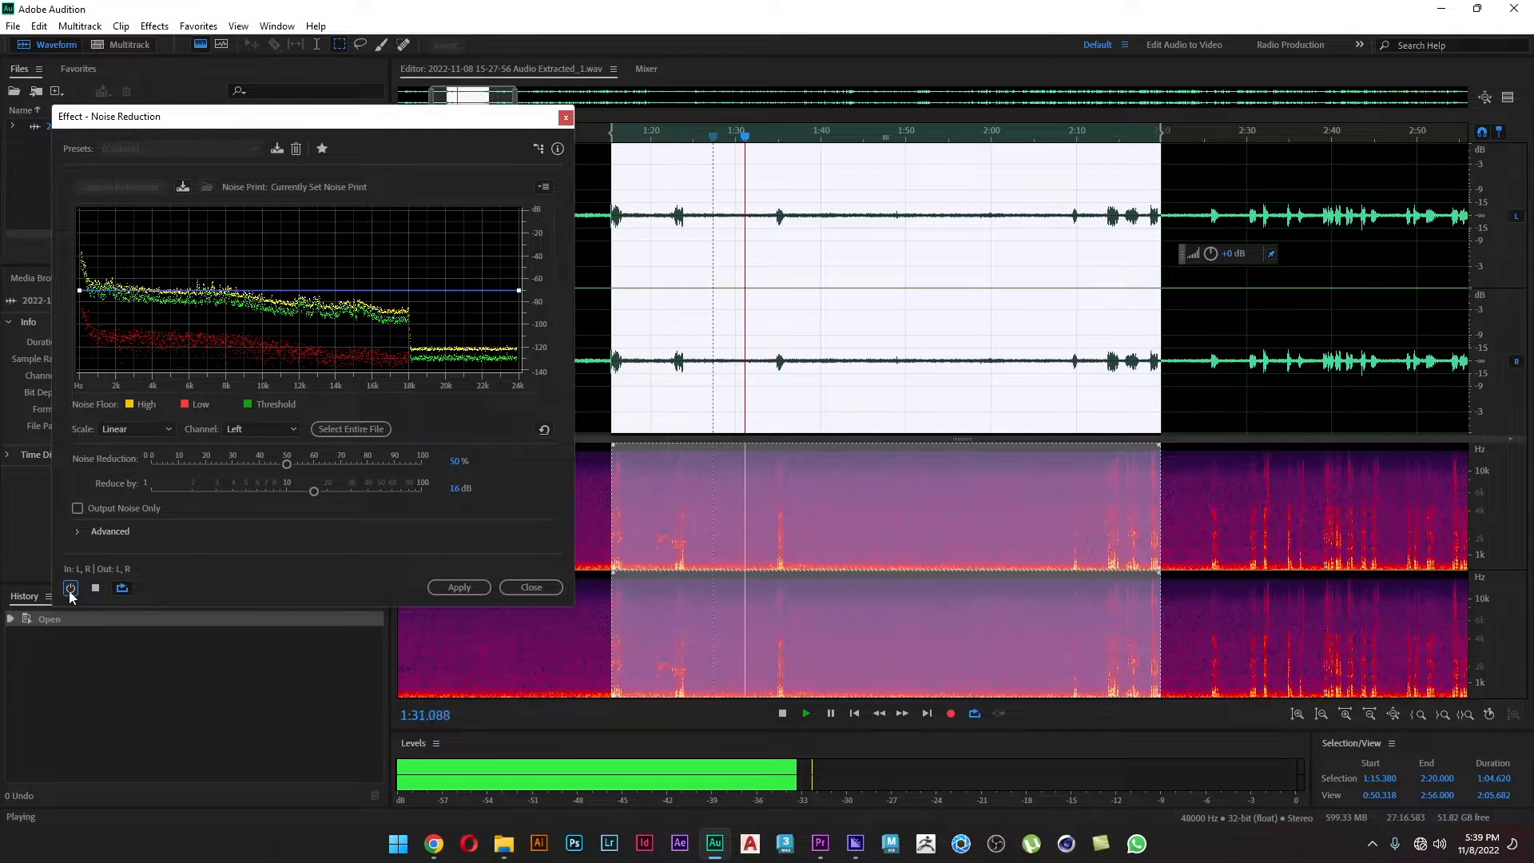
click(71, 591)
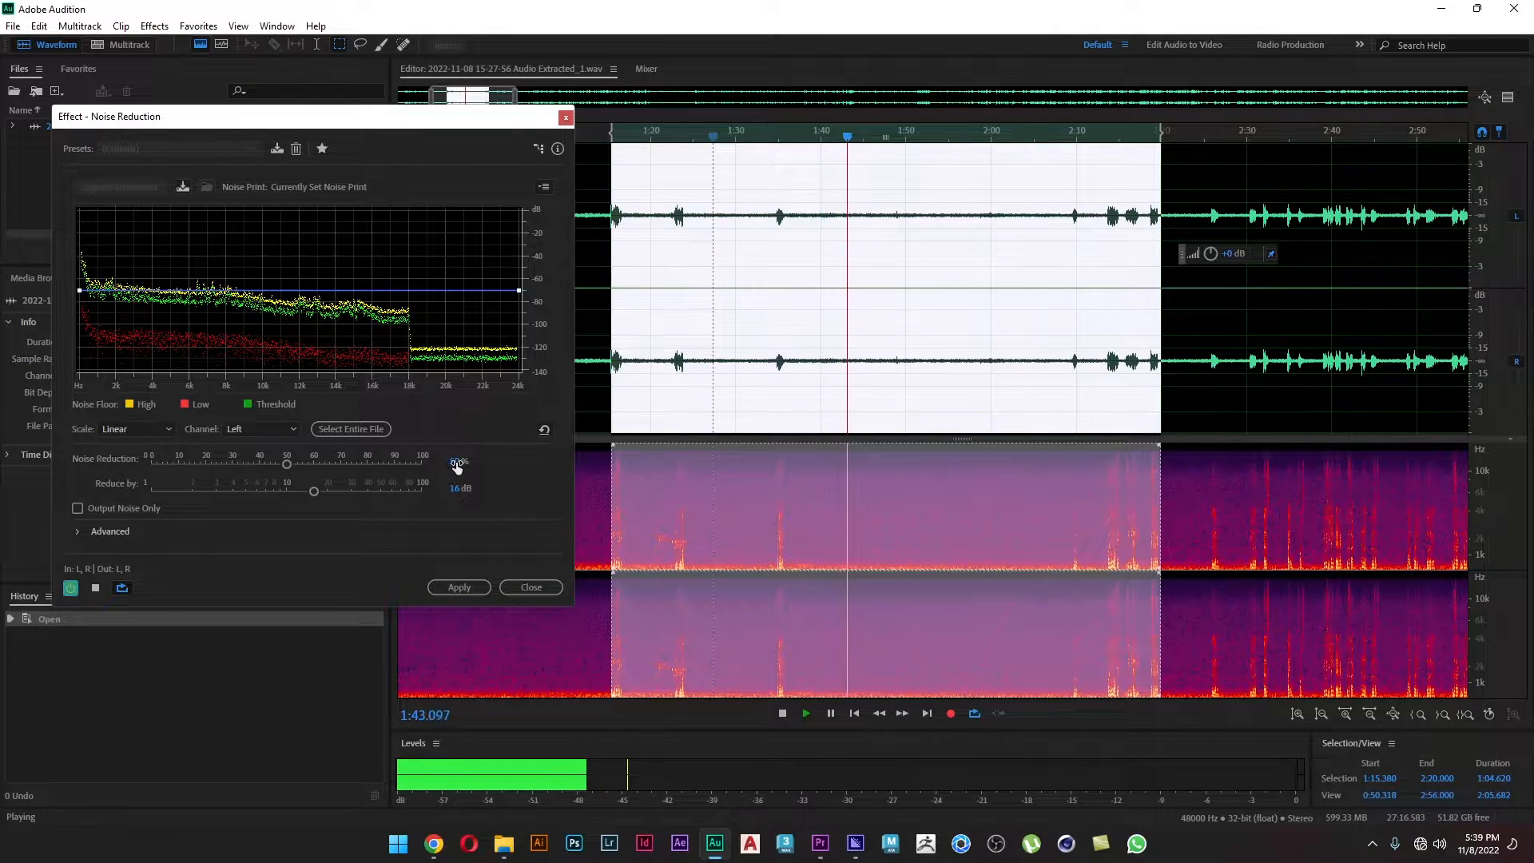
- Raise the Noise Reduction amount to 100% while the preview plays
drag(456, 461, 470, 459)
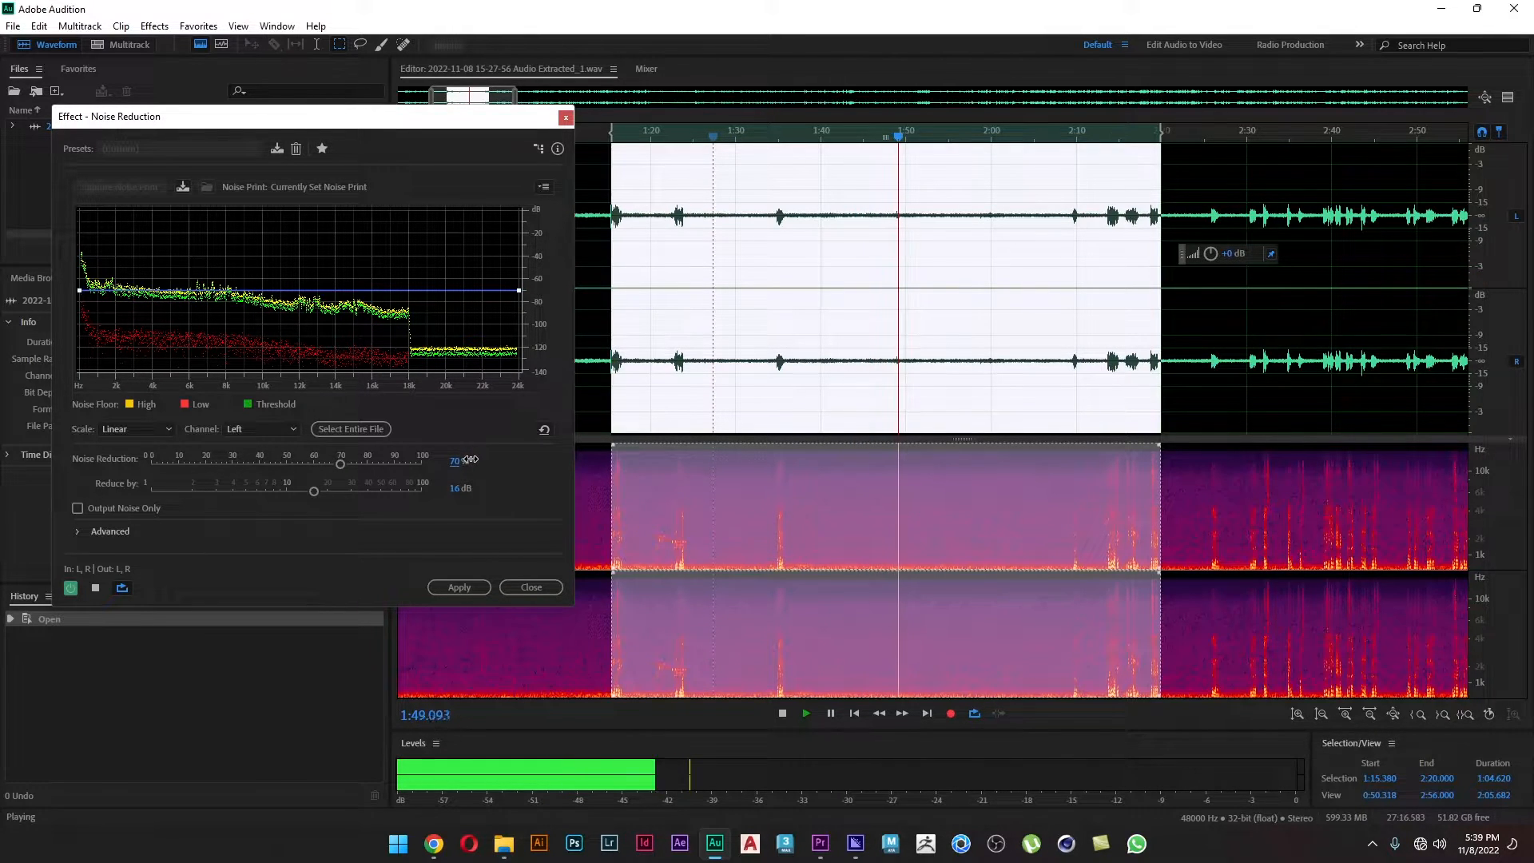
drag(471, 459, 502, 456)
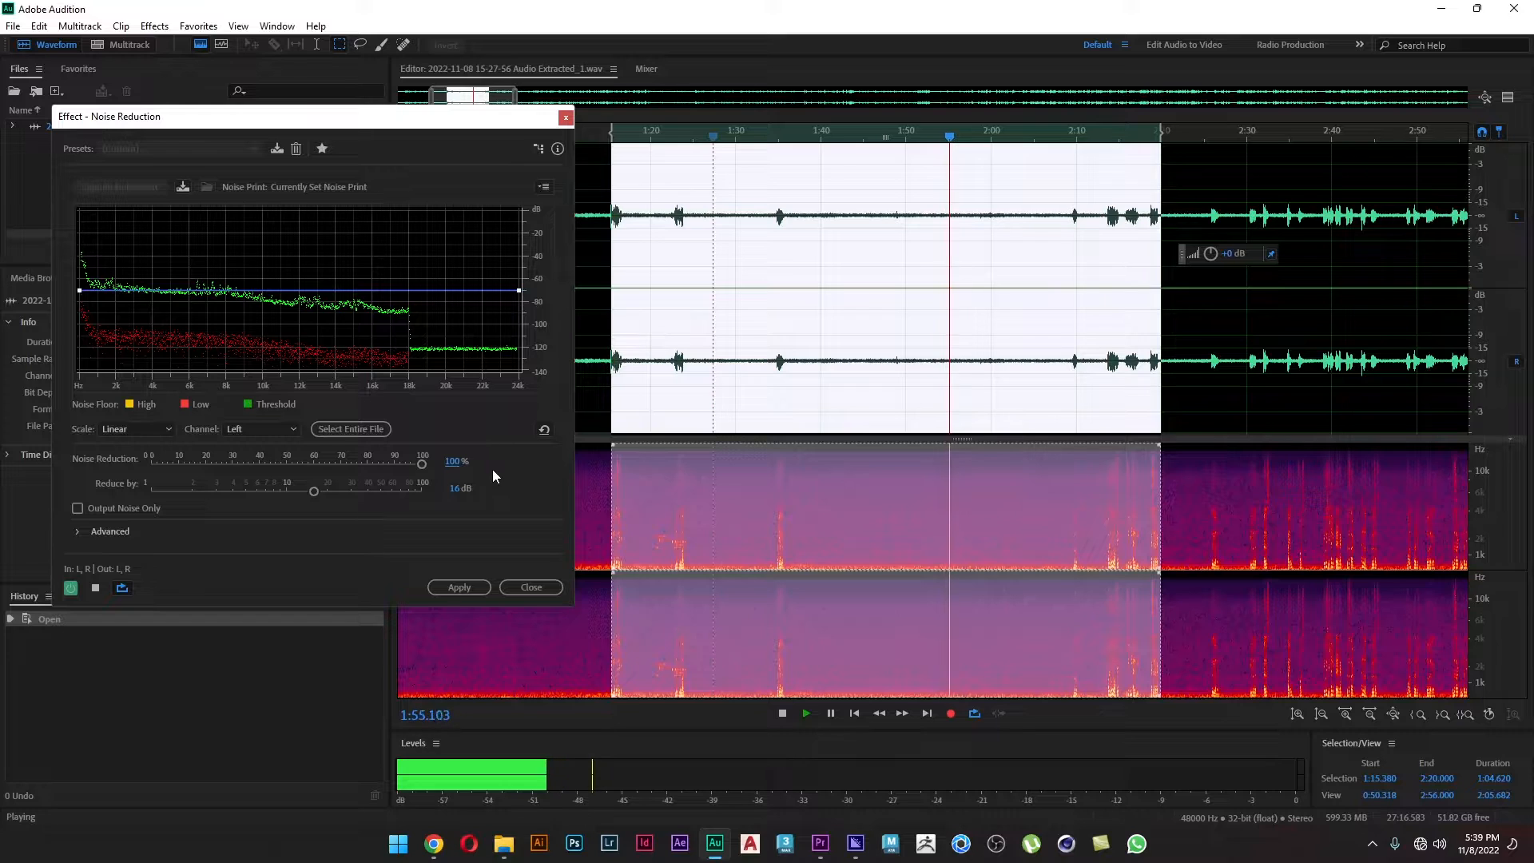
- Set the Noise Reduction amount to 58% during the preview and apply the effect to the selected passage
click(72, 589)
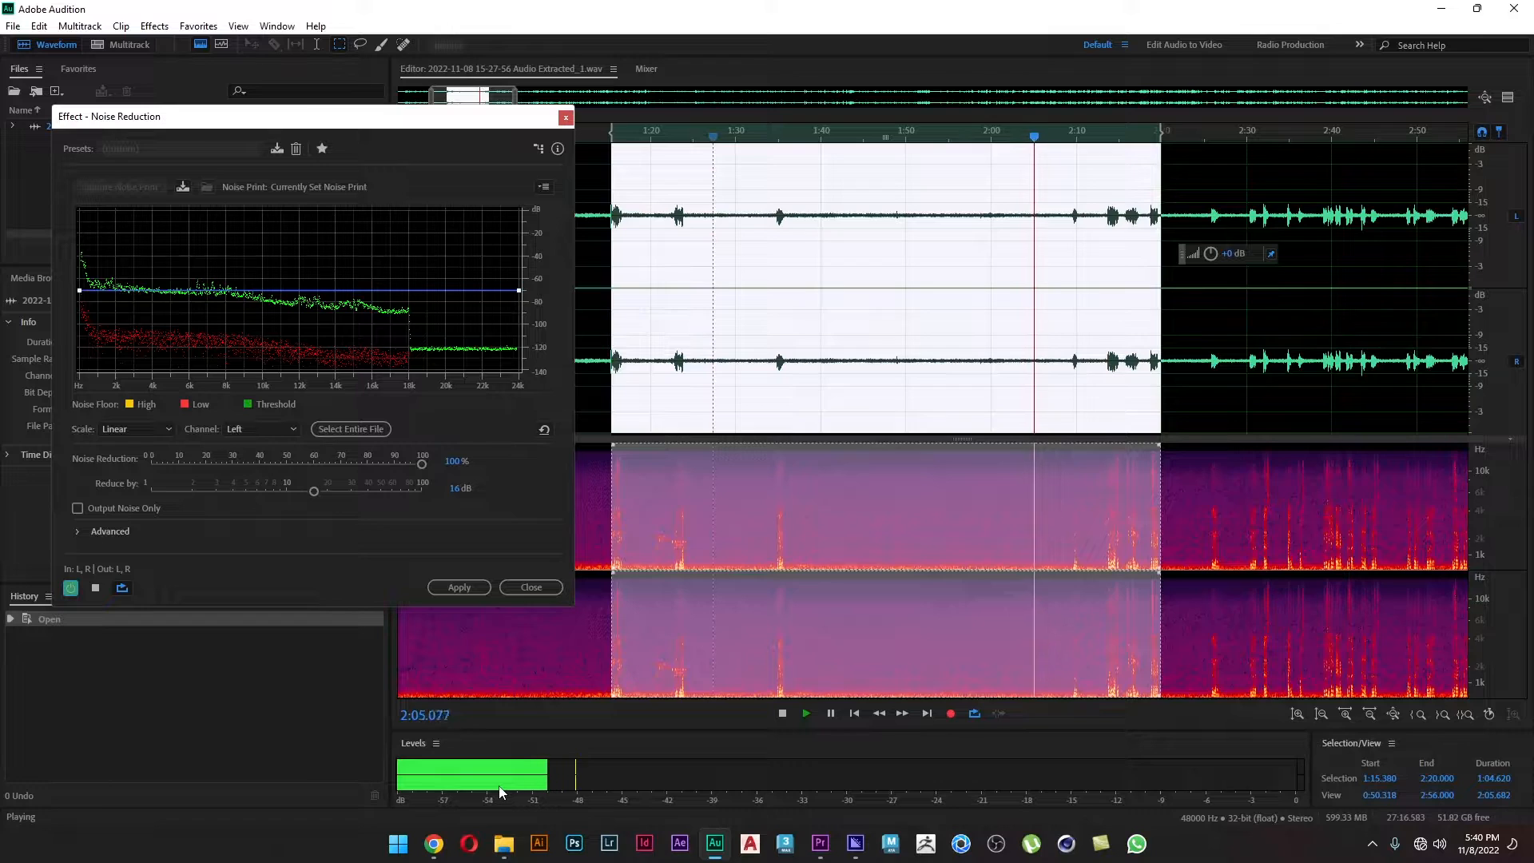
drag(454, 470, 420, 466)
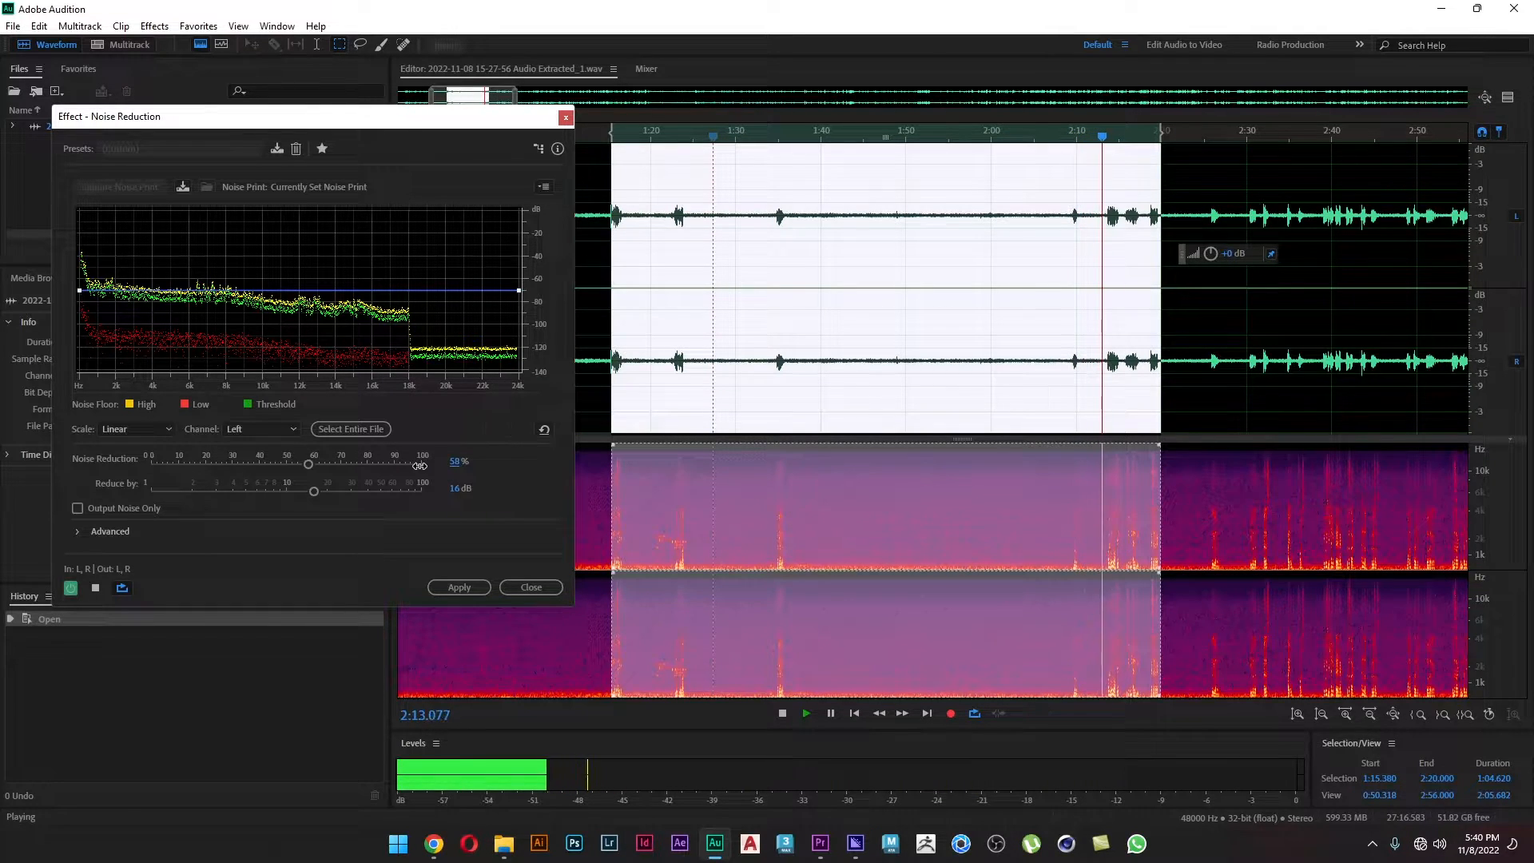
click(467, 591)
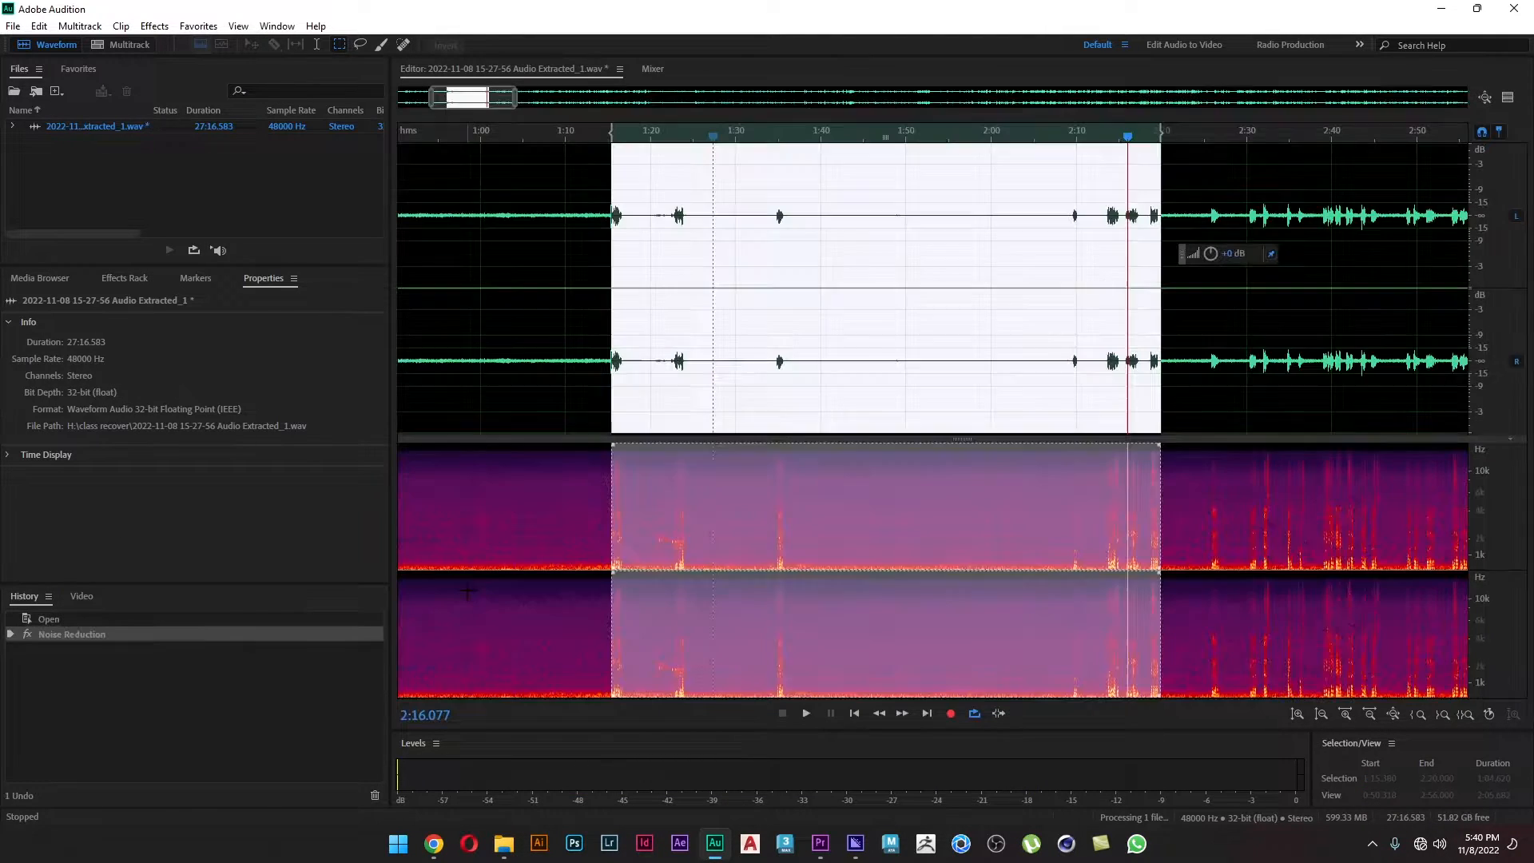
- Examine the processed waveform closely, selecting the silence from 1:37 to 2:07 and the short speech passage near 1:23
click(822, 293)
drag(796, 220, 1050, 217)
scroll(1049, 217, up, 5)
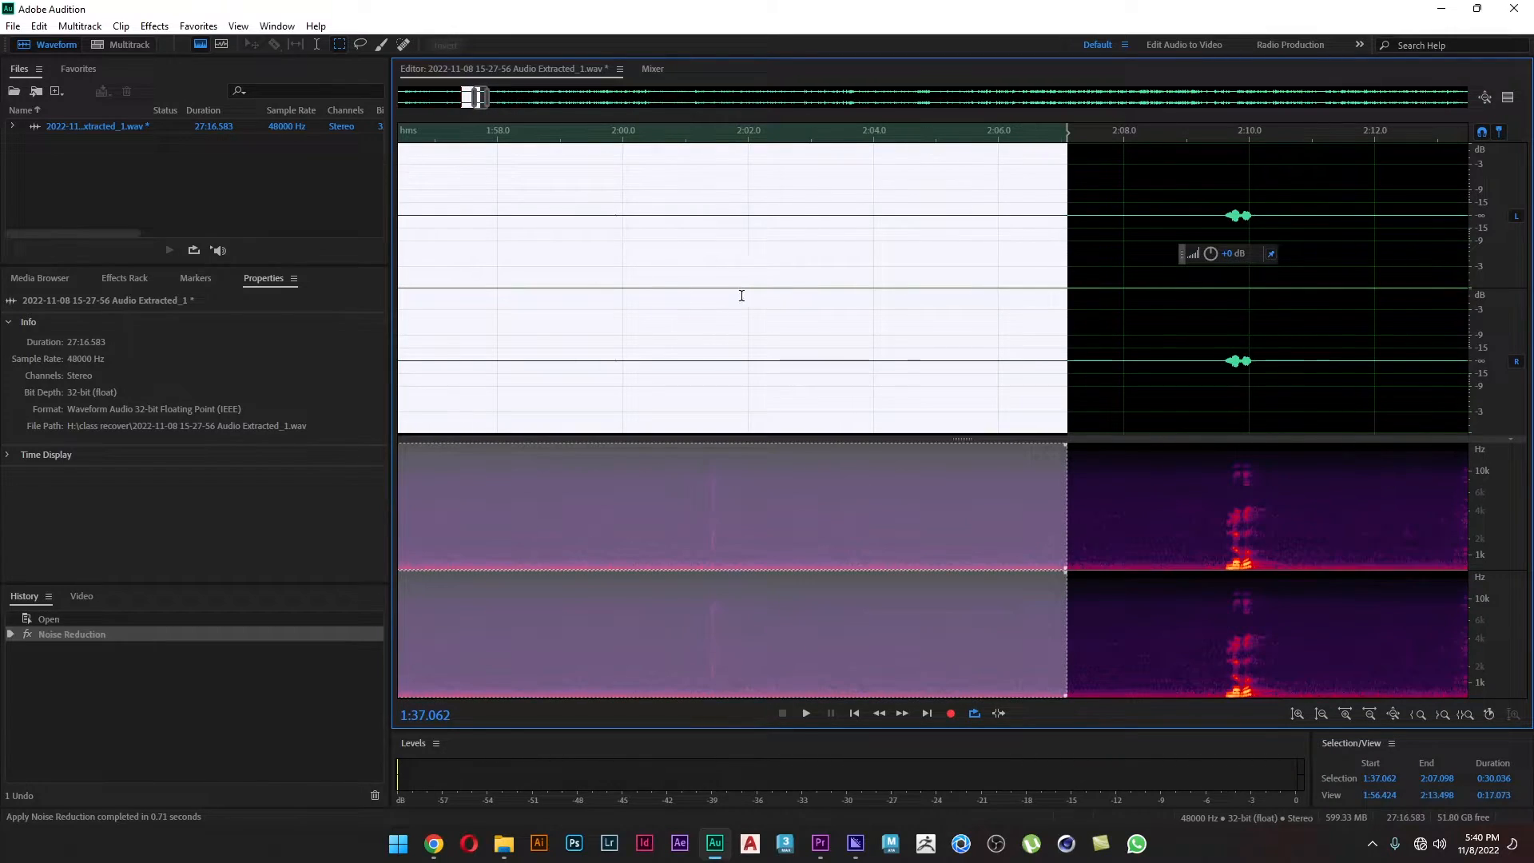
scroll(689, 301, right, 1)
scroll(610, 301, down, 8)
scroll(514, 301, up, 2)
scroll(515, 307, down, 2)
scroll(740, 325, left, 3)
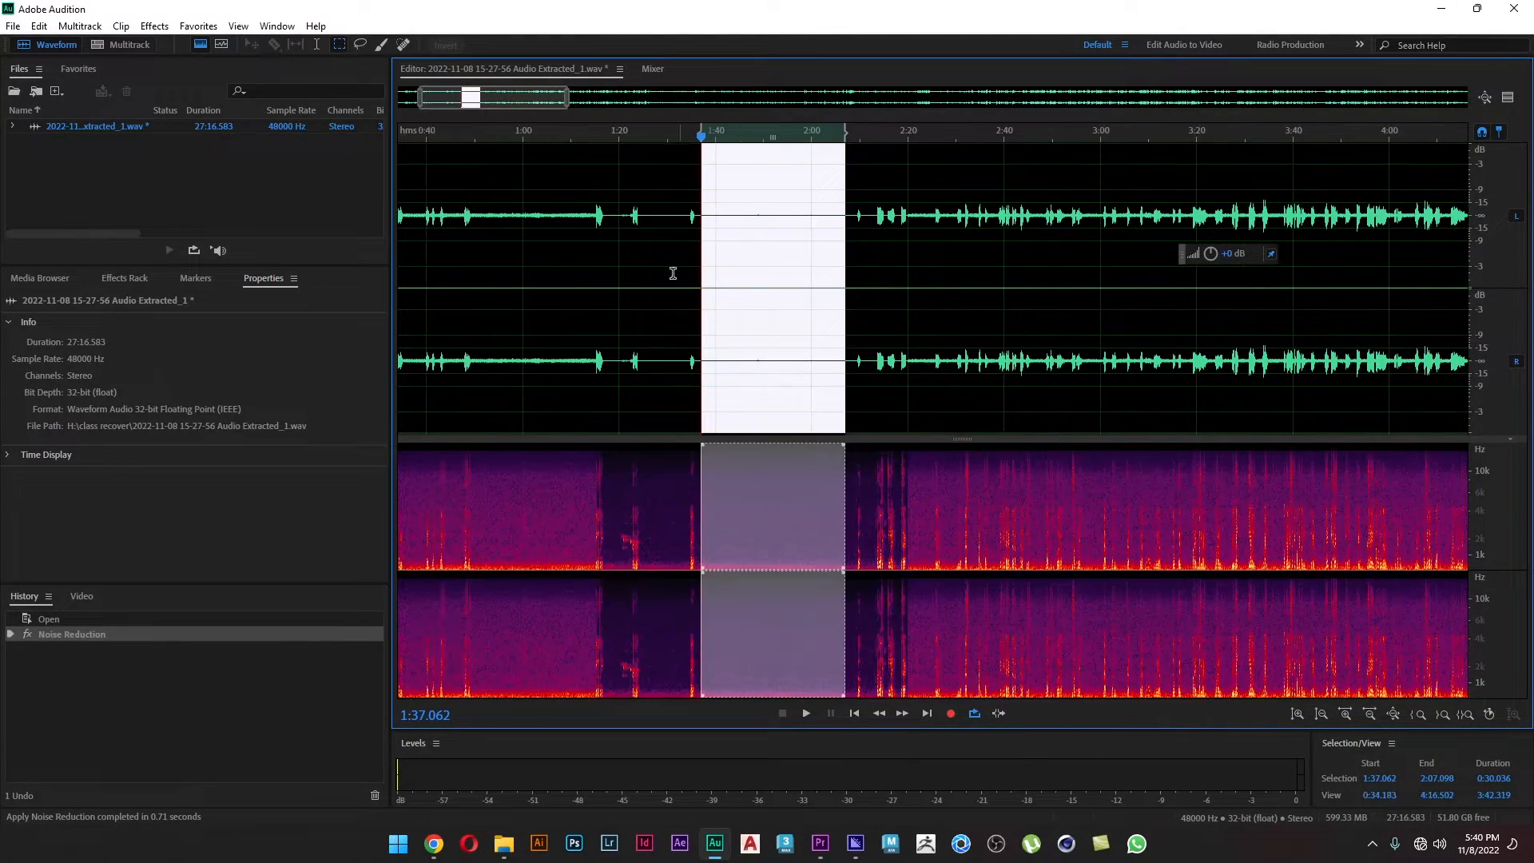
scroll(665, 230, up, 8)
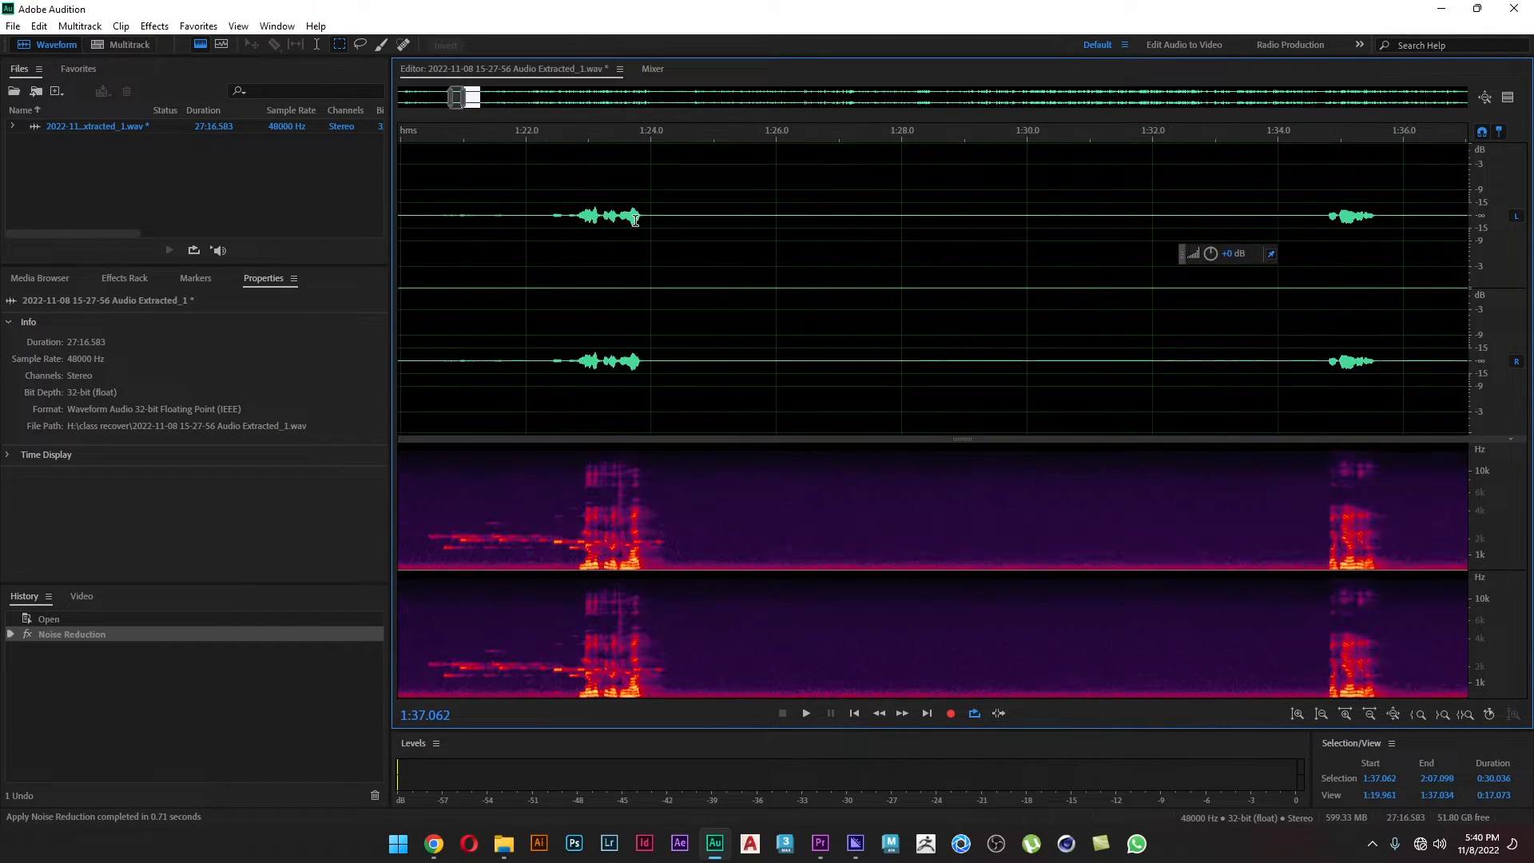
drag(581, 232, 853, 239)
- Select the unprocessed silent passage from about 0:49 to 1:15
scroll(854, 240, down, 2)
scroll(879, 264, left, 3)
scroll(1015, 250, left, 2)
scroll(1079, 247, down, 2)
drag(1166, 221, 655, 228)
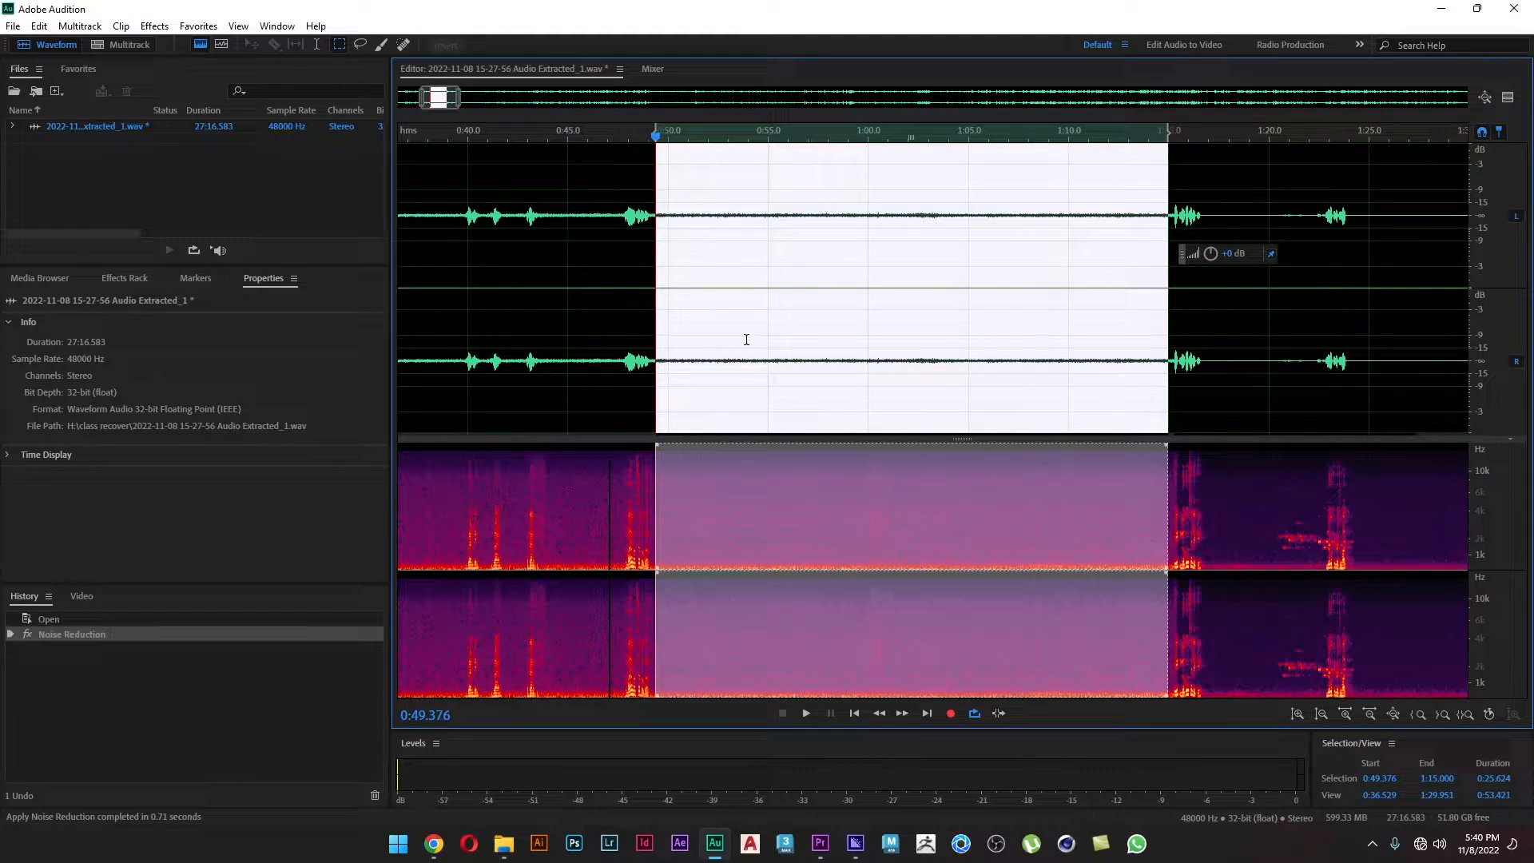
- Preview the Noise Reduction process on the selection, set Reduce by to 49 dB, and apply it
click(157, 26)
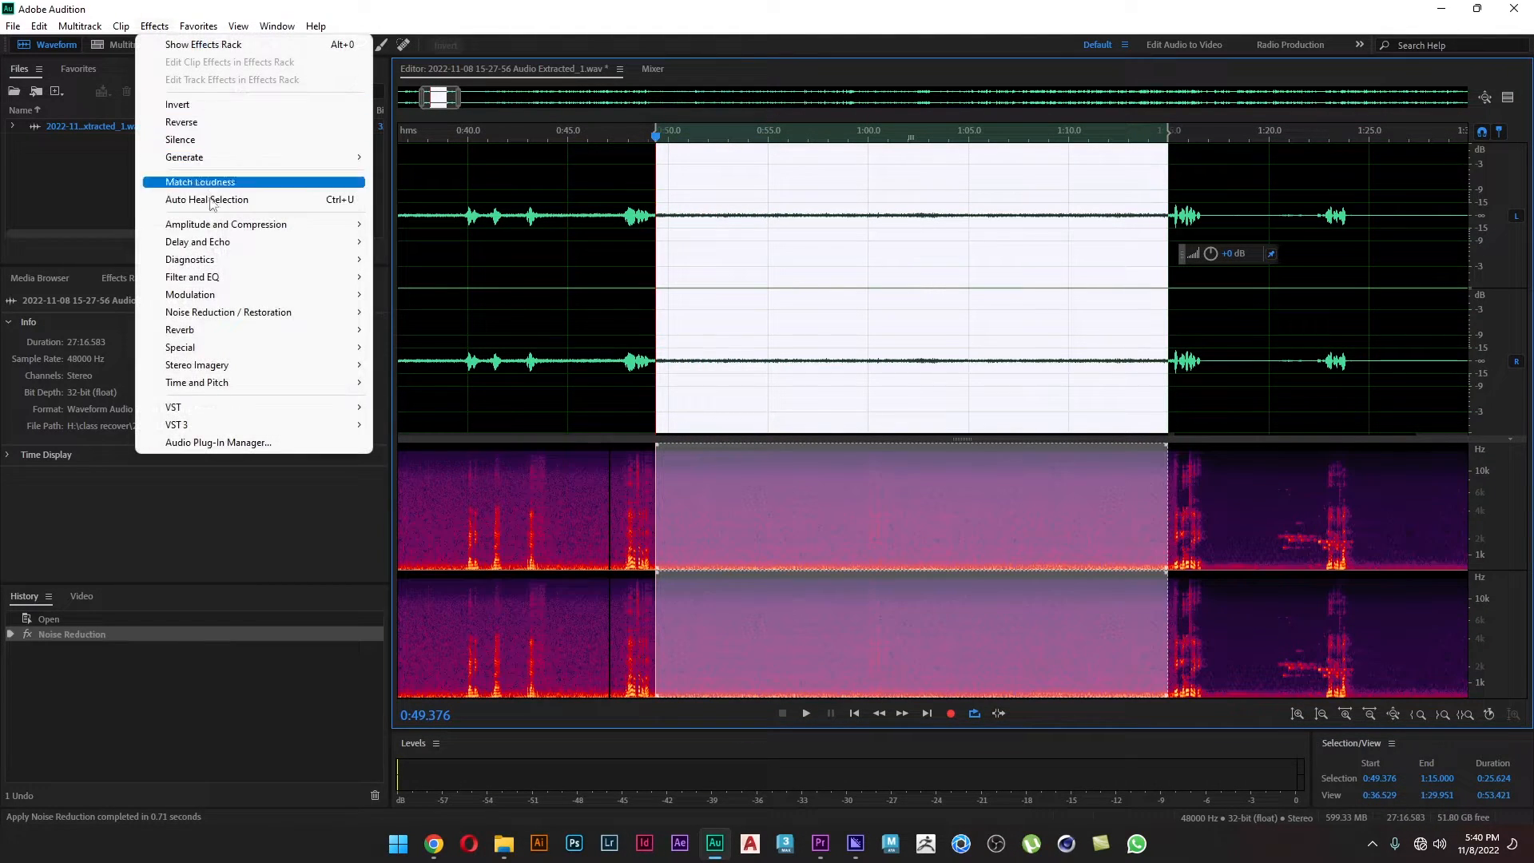
mouse_move(237, 312)
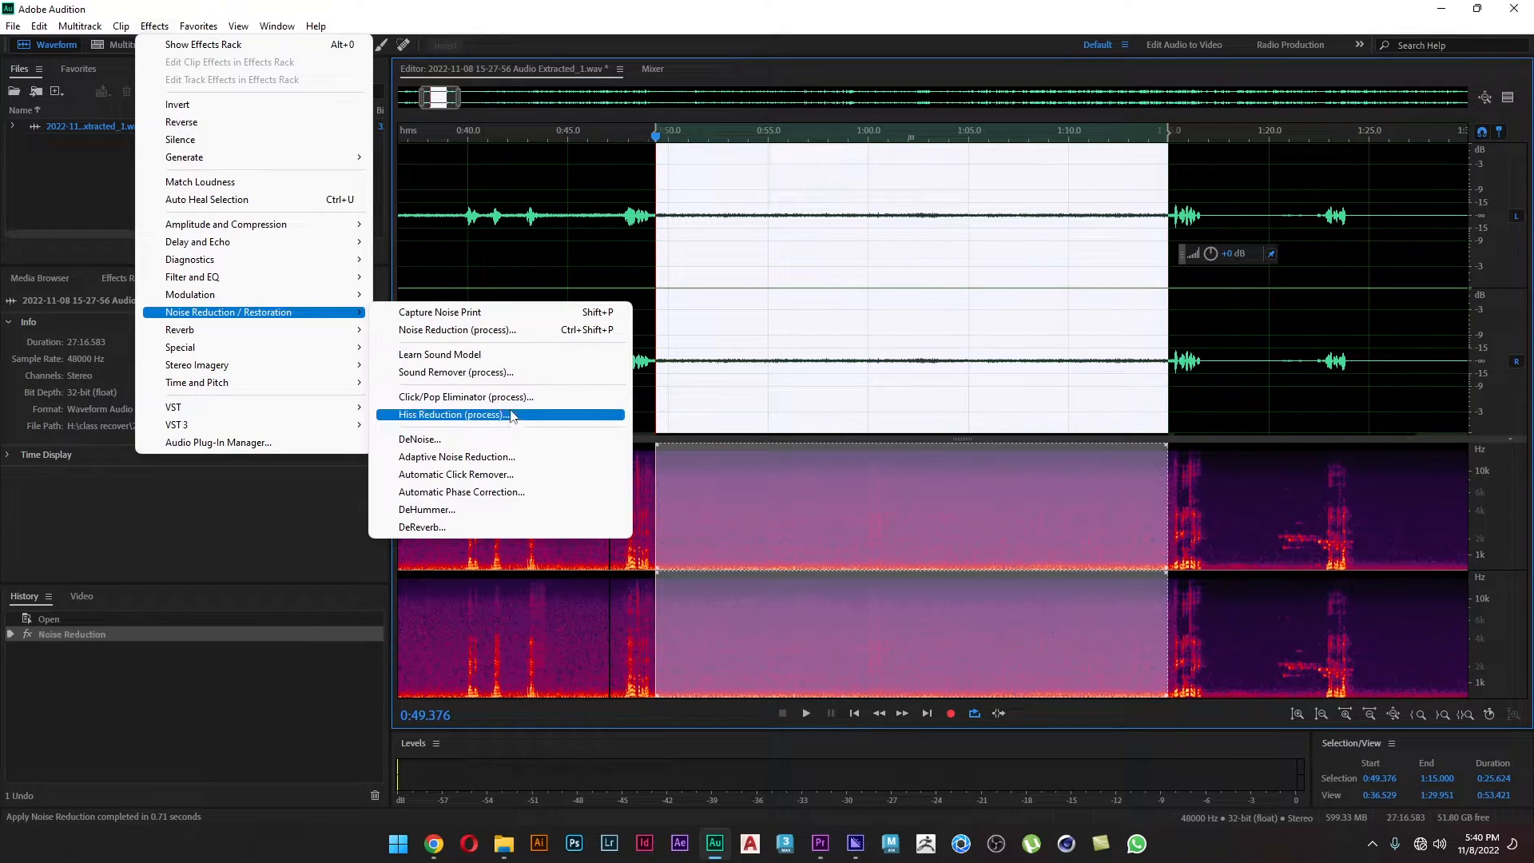
click(508, 331)
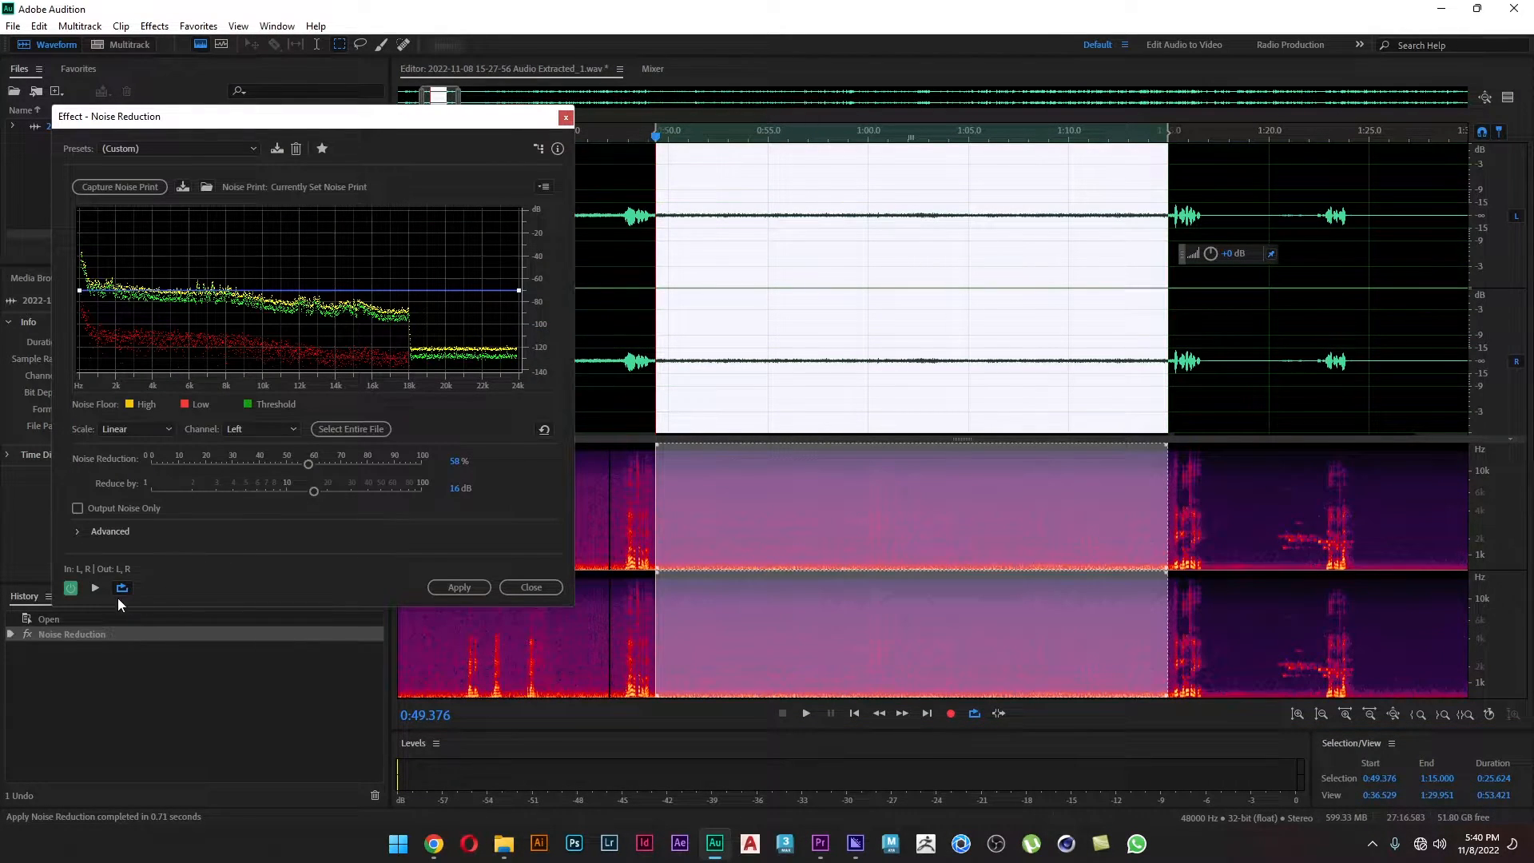
click(97, 588)
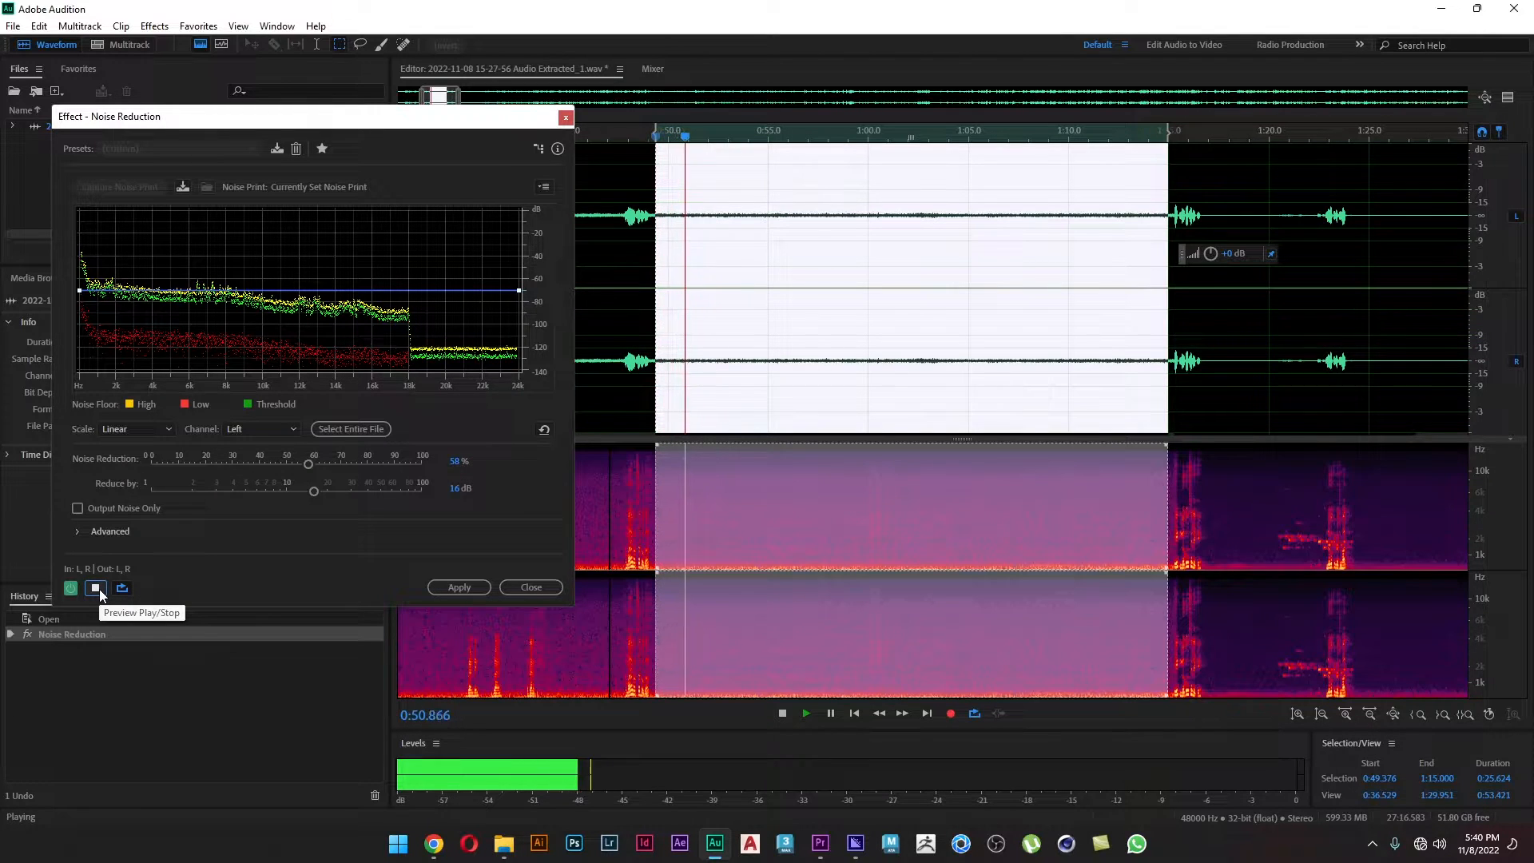
drag(455, 493, 484, 493)
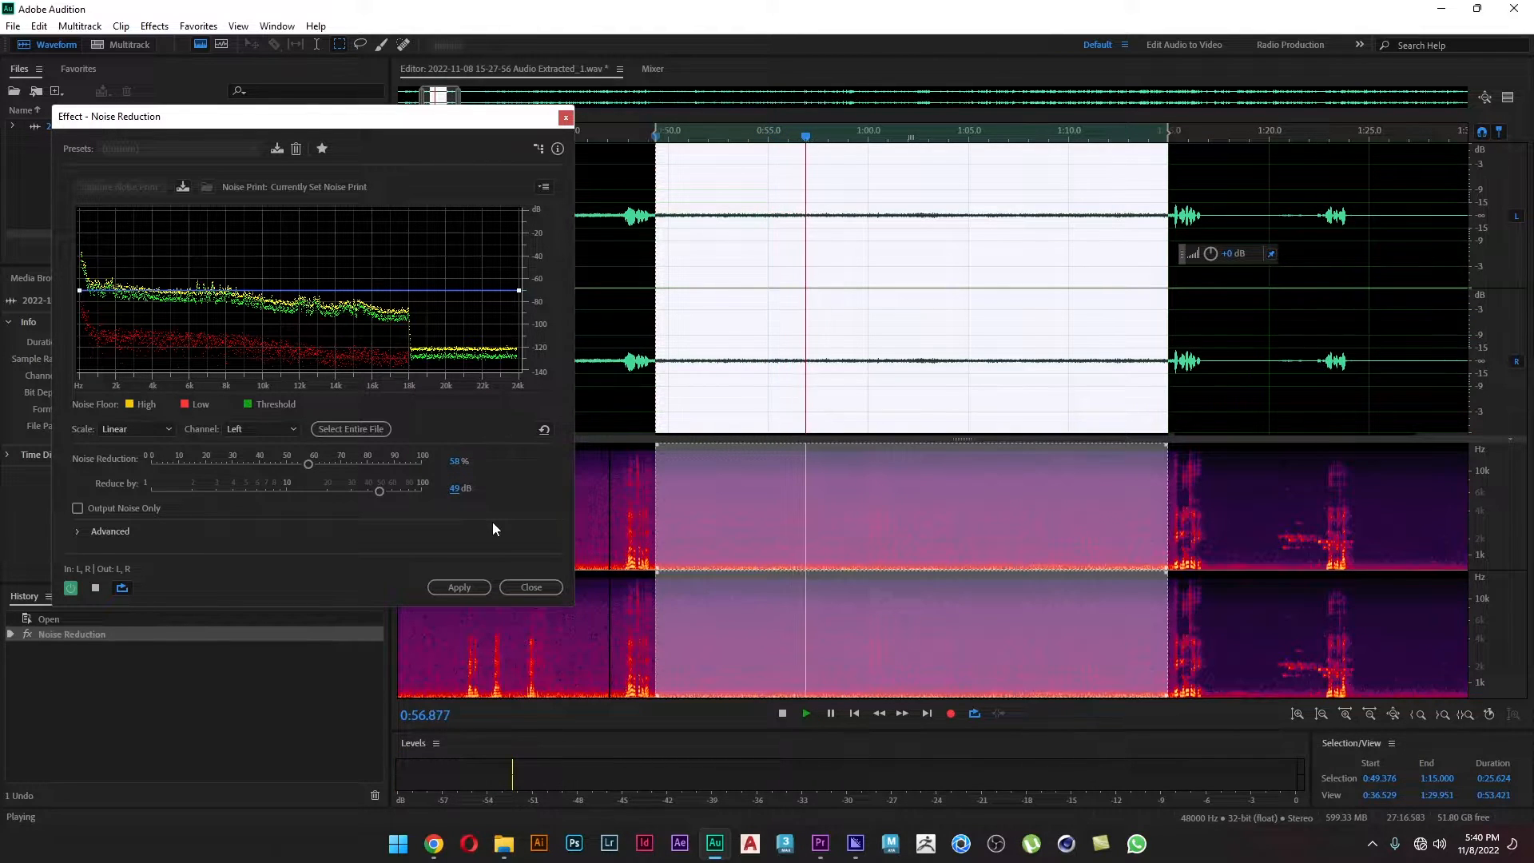
click(455, 590)
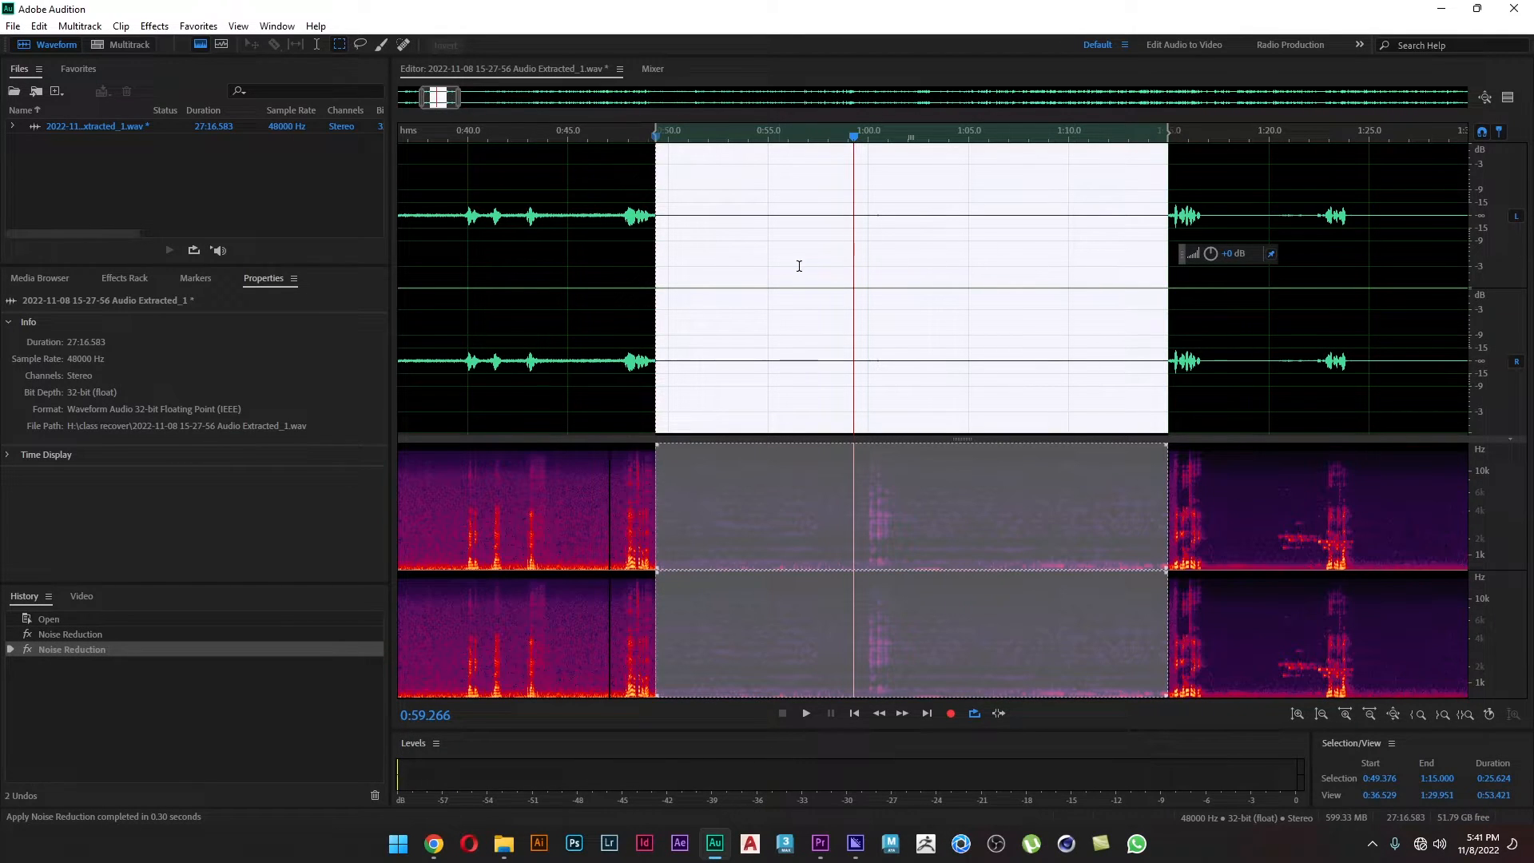
- View the processed passage in the wider waveform, undo both Noise Reduction passes, and clear the selection
click(739, 289)
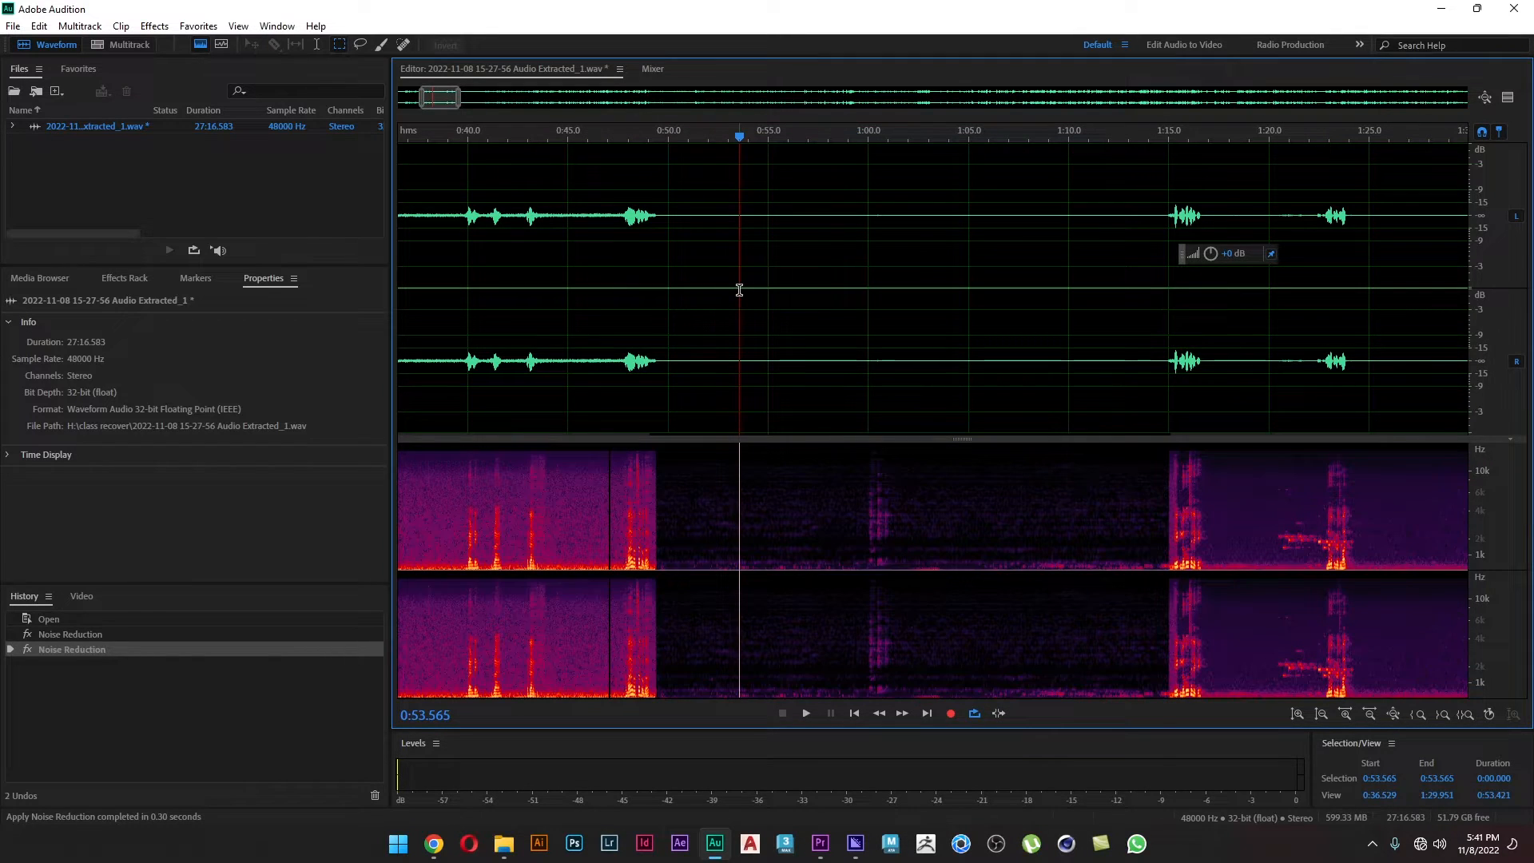
scroll(807, 311, down, 5)
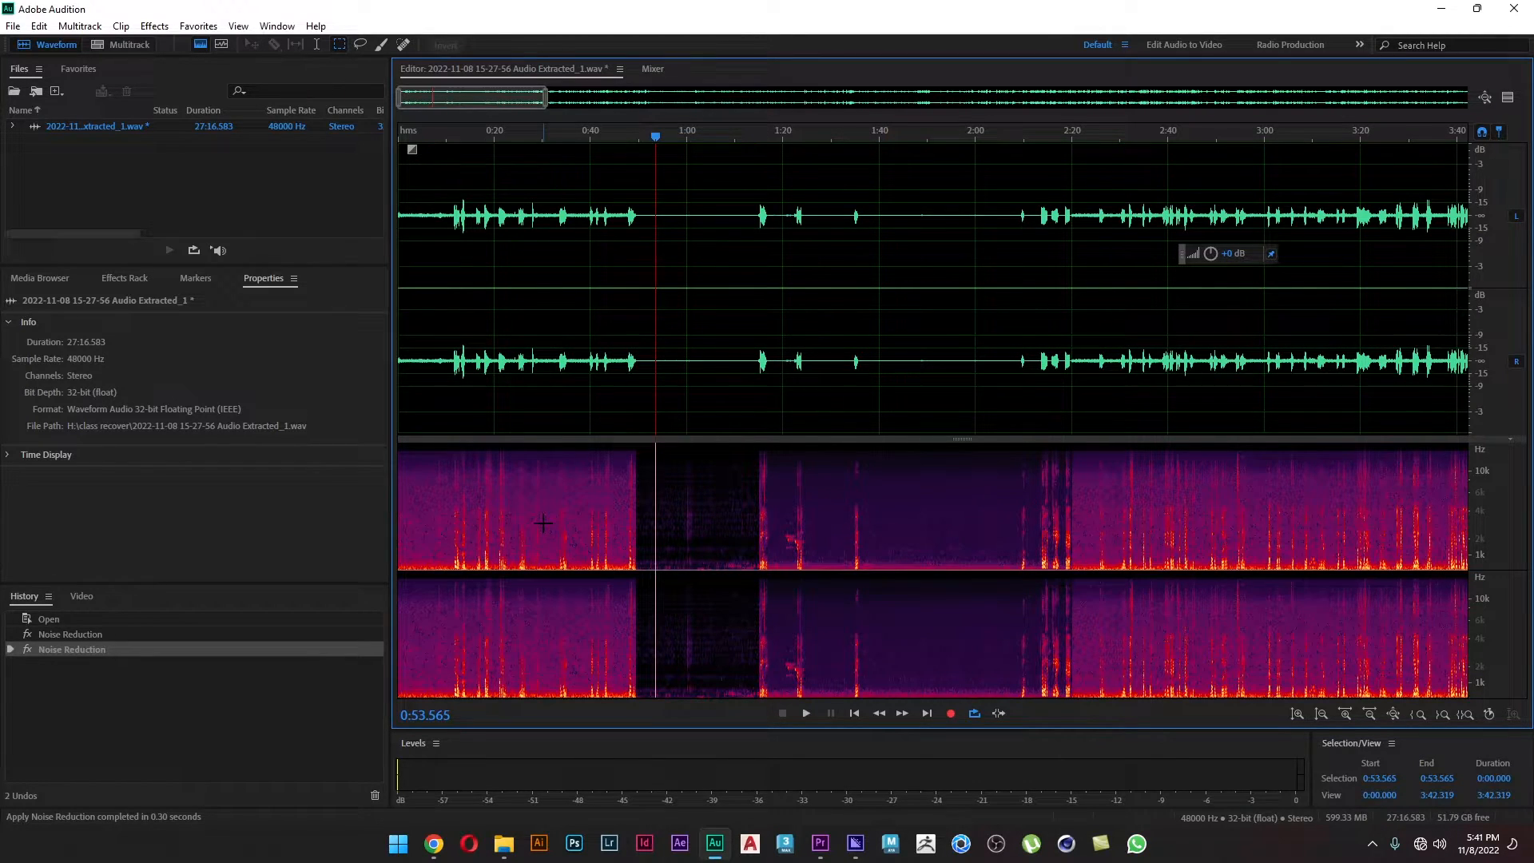
key(ctrl+z)
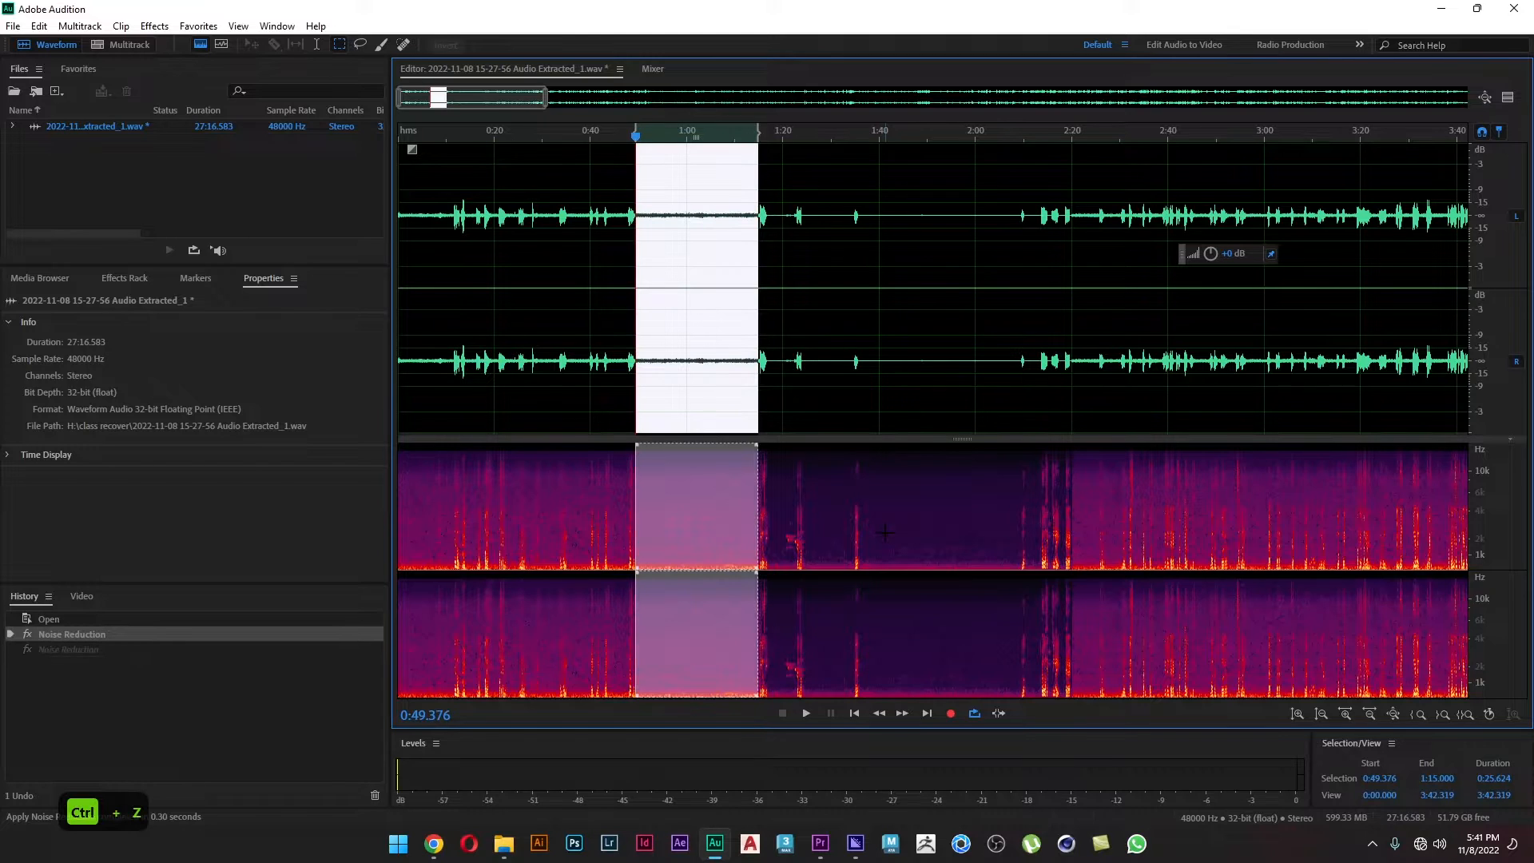
key(ctrl+z)
click(1014, 305)
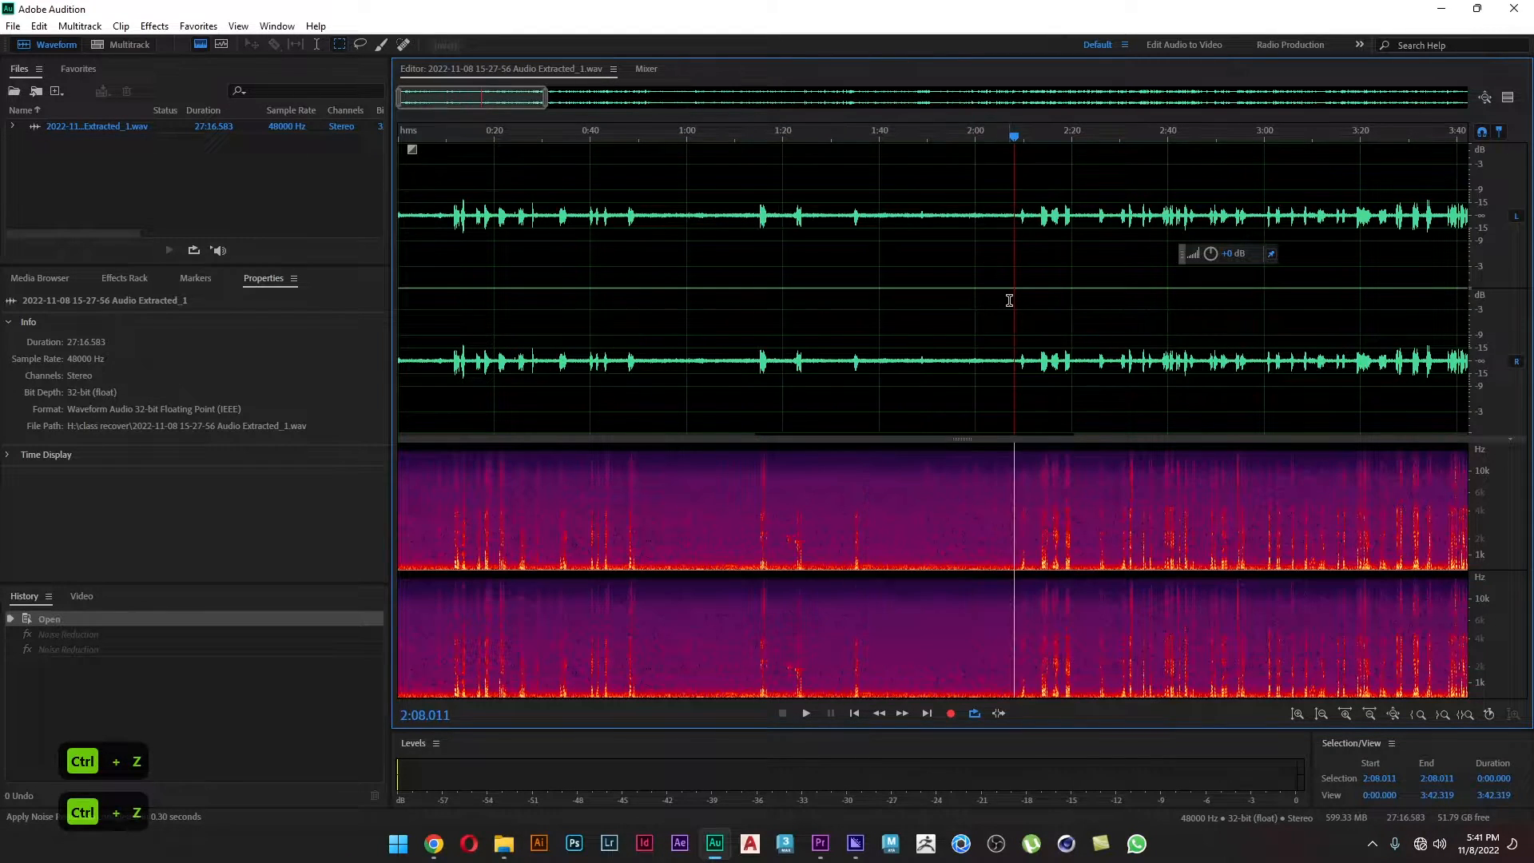
- Apply the Noise Reduction process to the entire file with the current noise print and settings
key(ctrl+backslash)
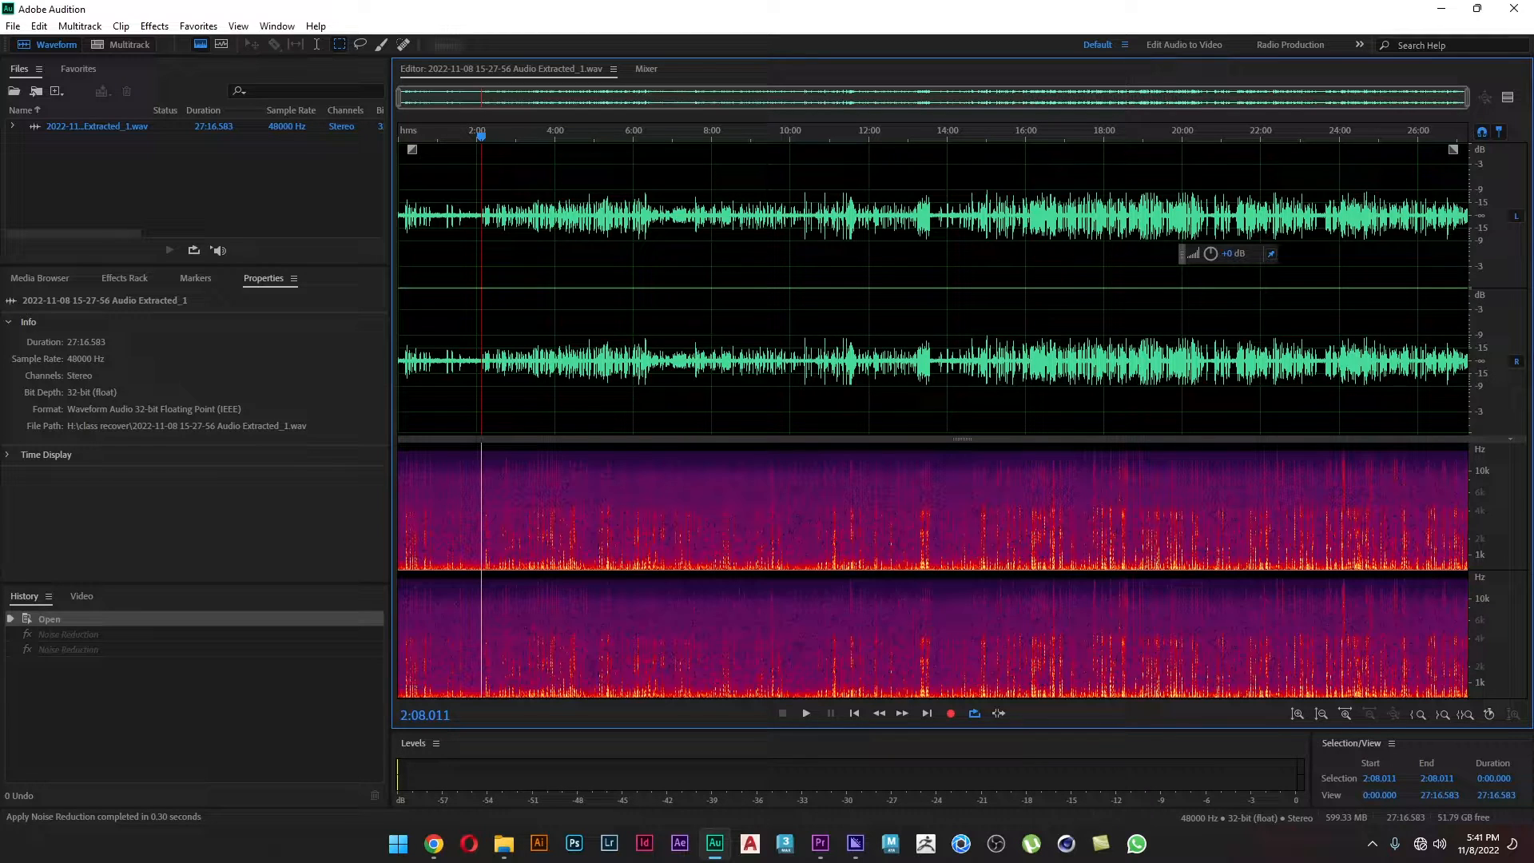
click(153, 27)
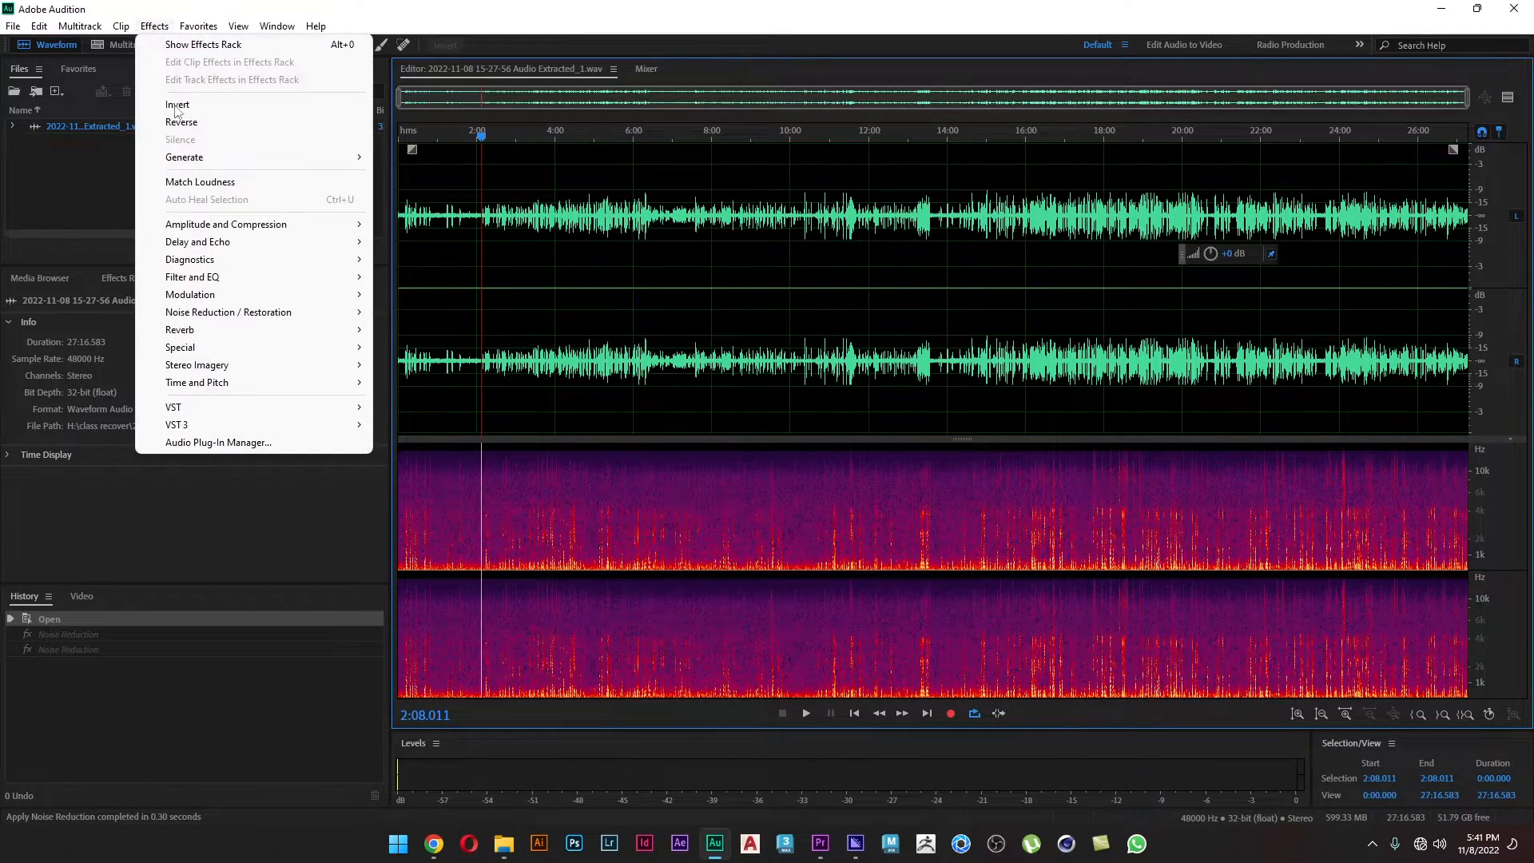
mouse_move(230, 320)
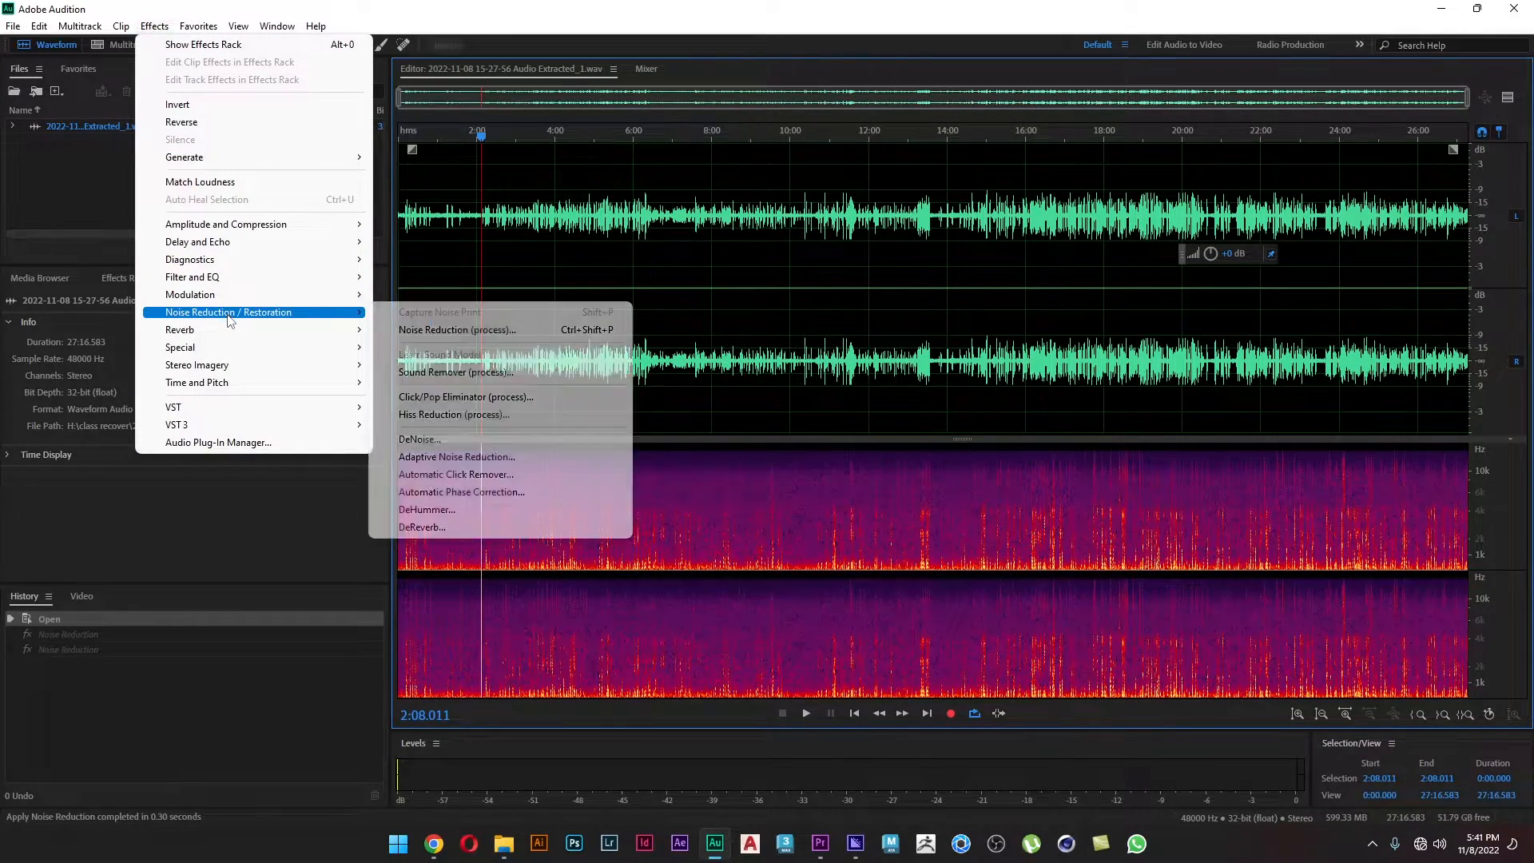
click(488, 336)
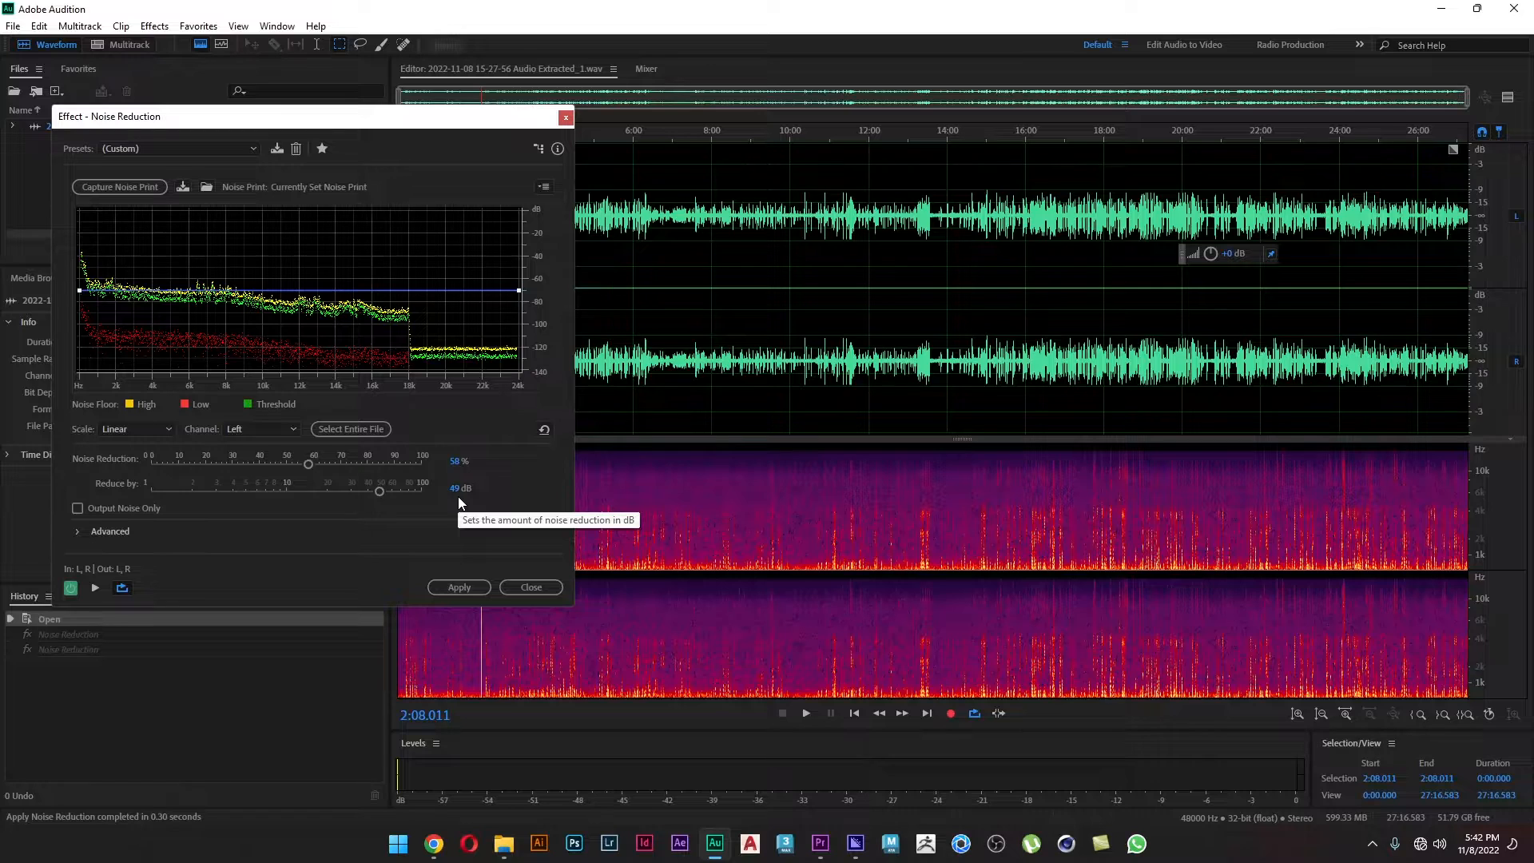
click(476, 586)
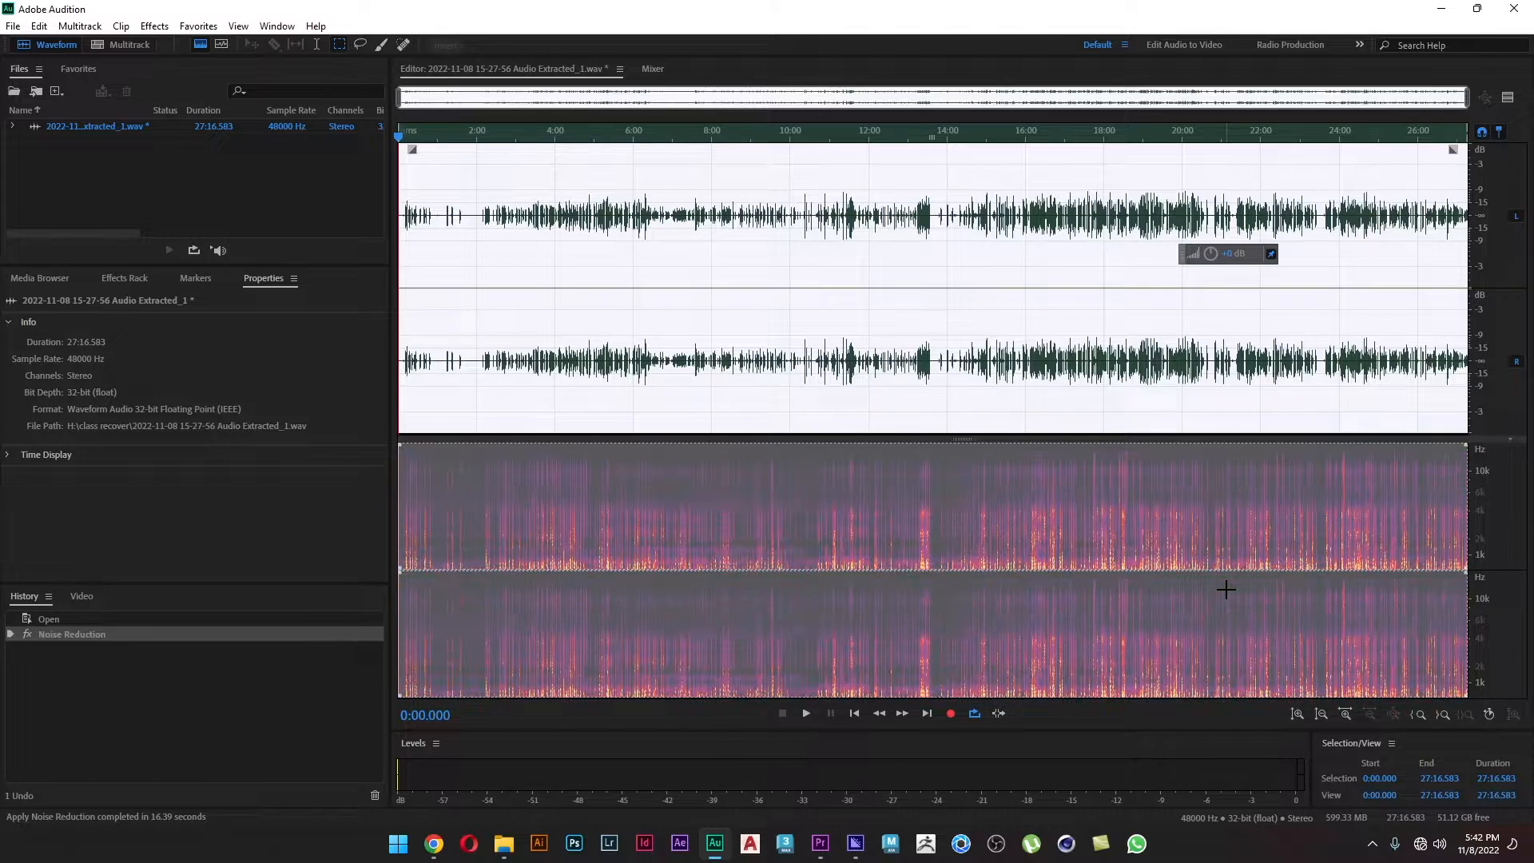
- Listen to the noise-reduced recording from about 7:21
scroll(683, 192, up, 5)
scroll(685, 196, up, 4)
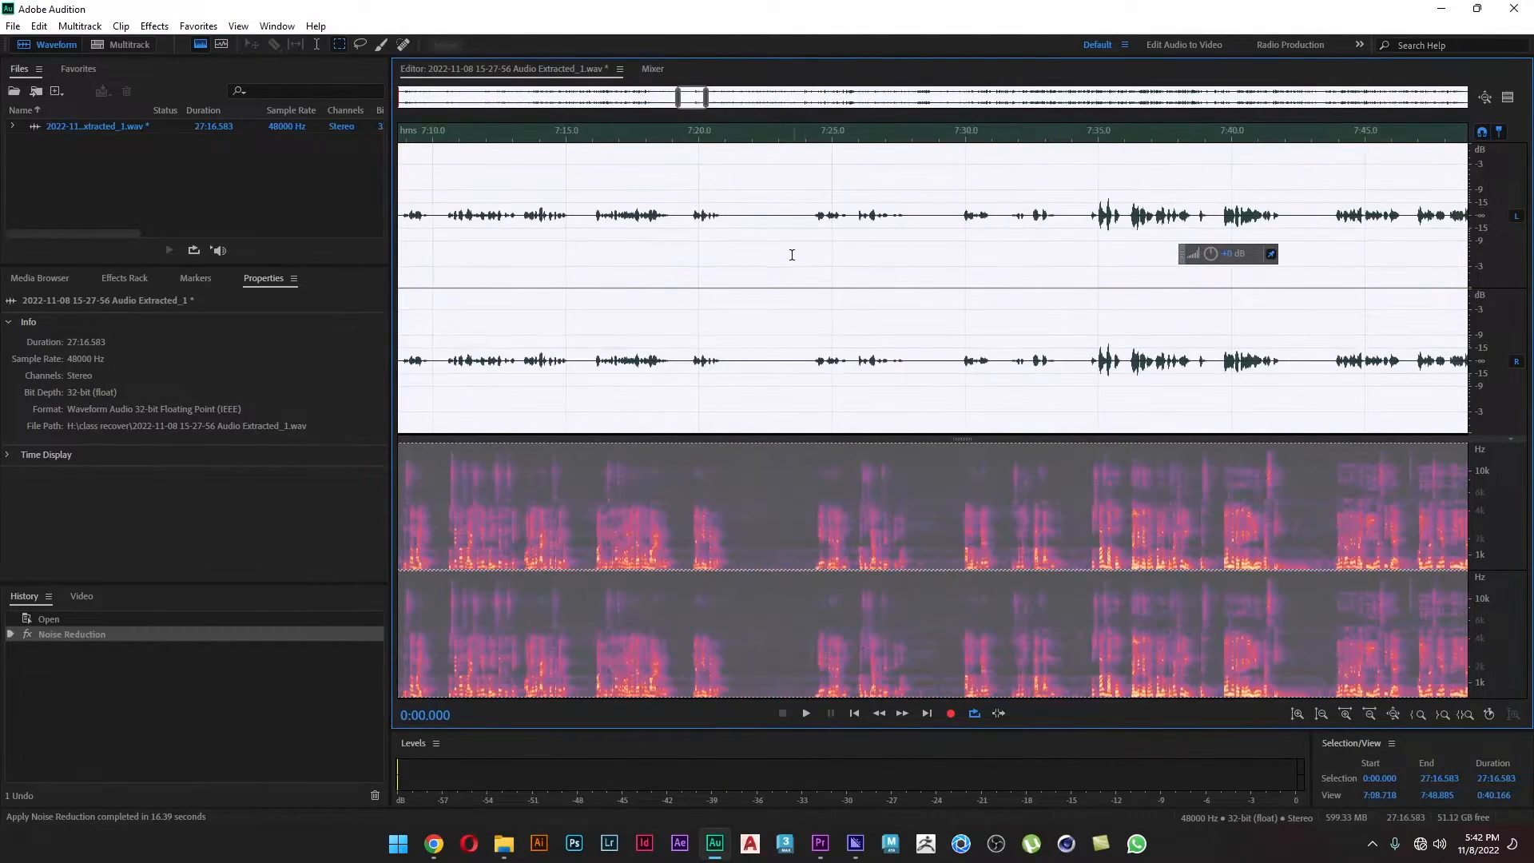
click(736, 231)
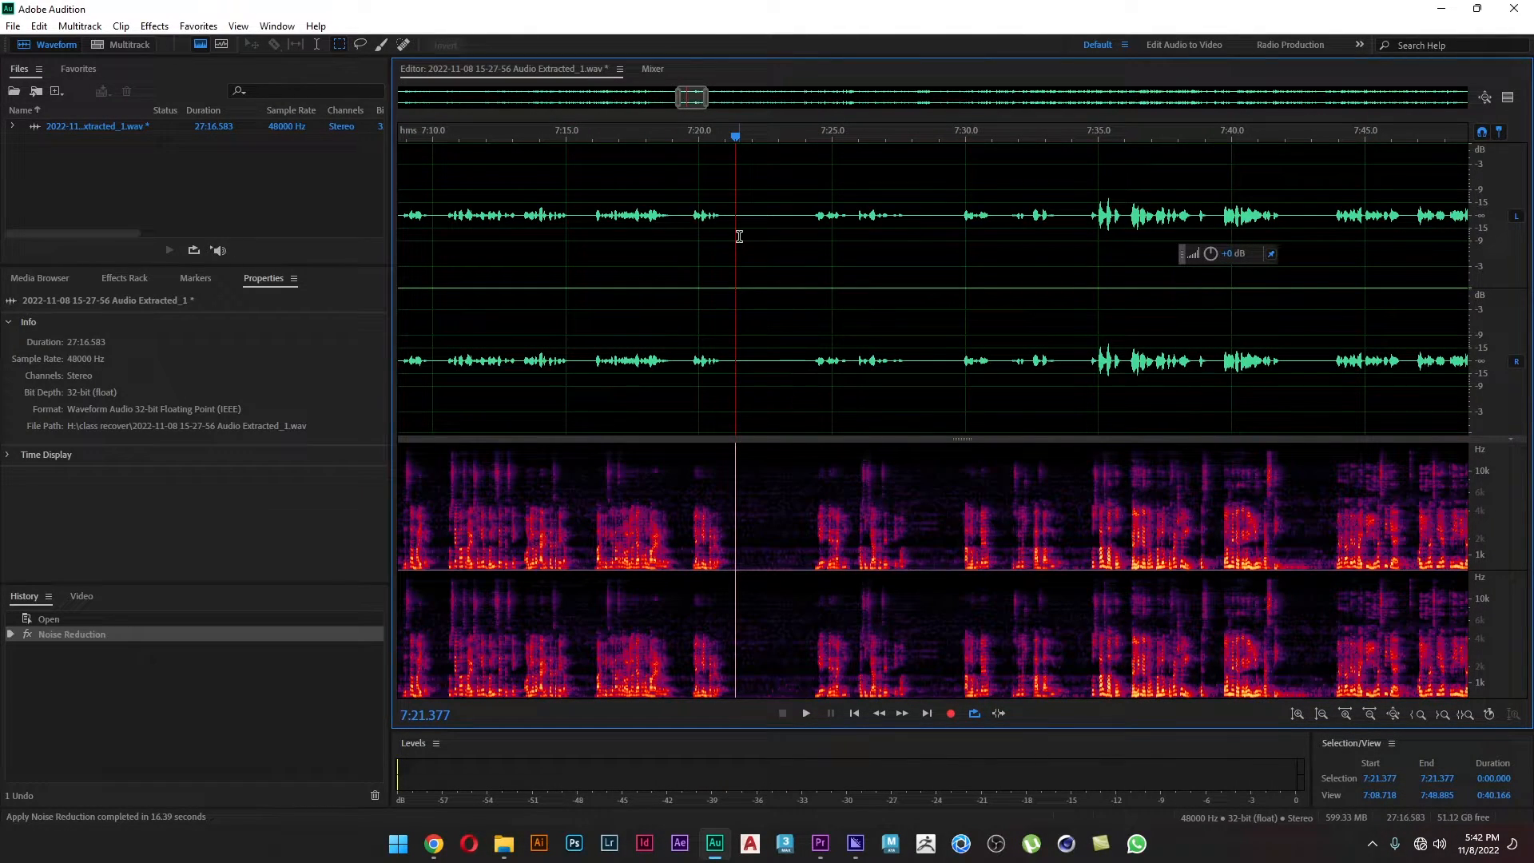
key(space)
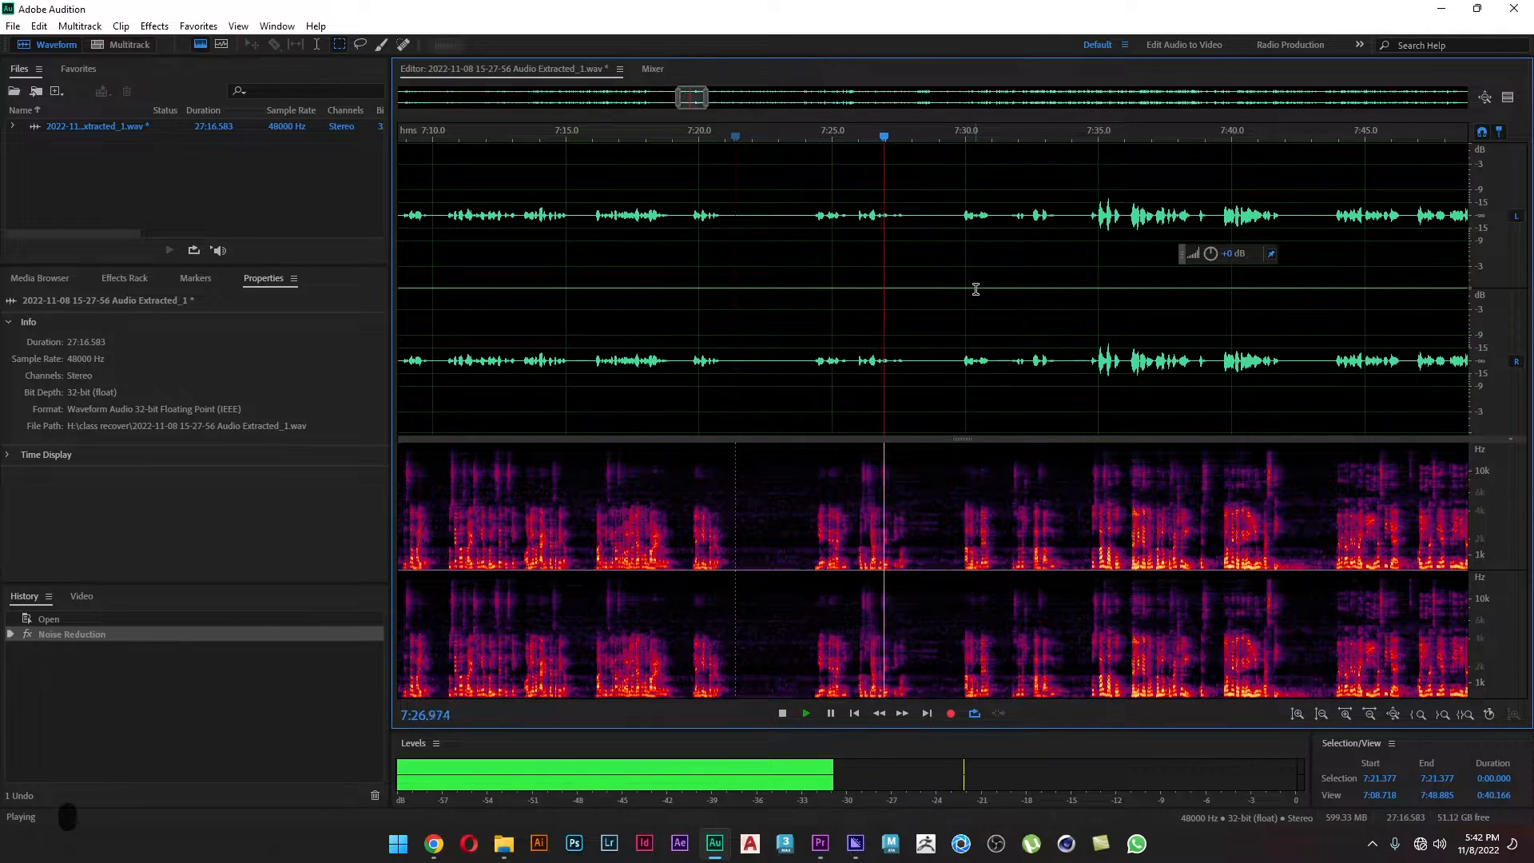
key(space)
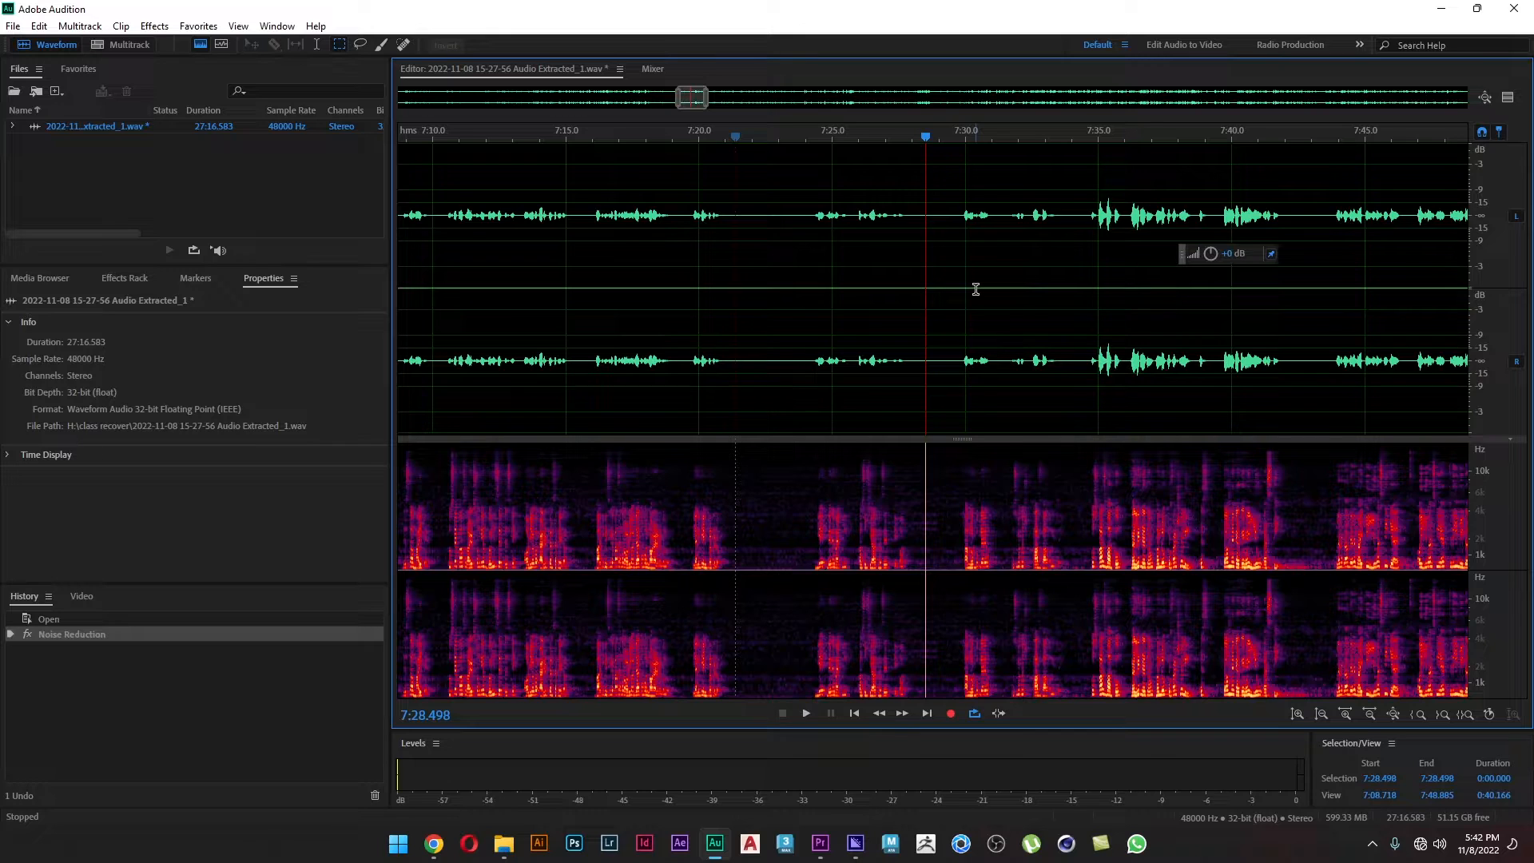
- Undo the Noise Reduction on the entire file and apply the De-Noise favorite to it instead
click(975, 289)
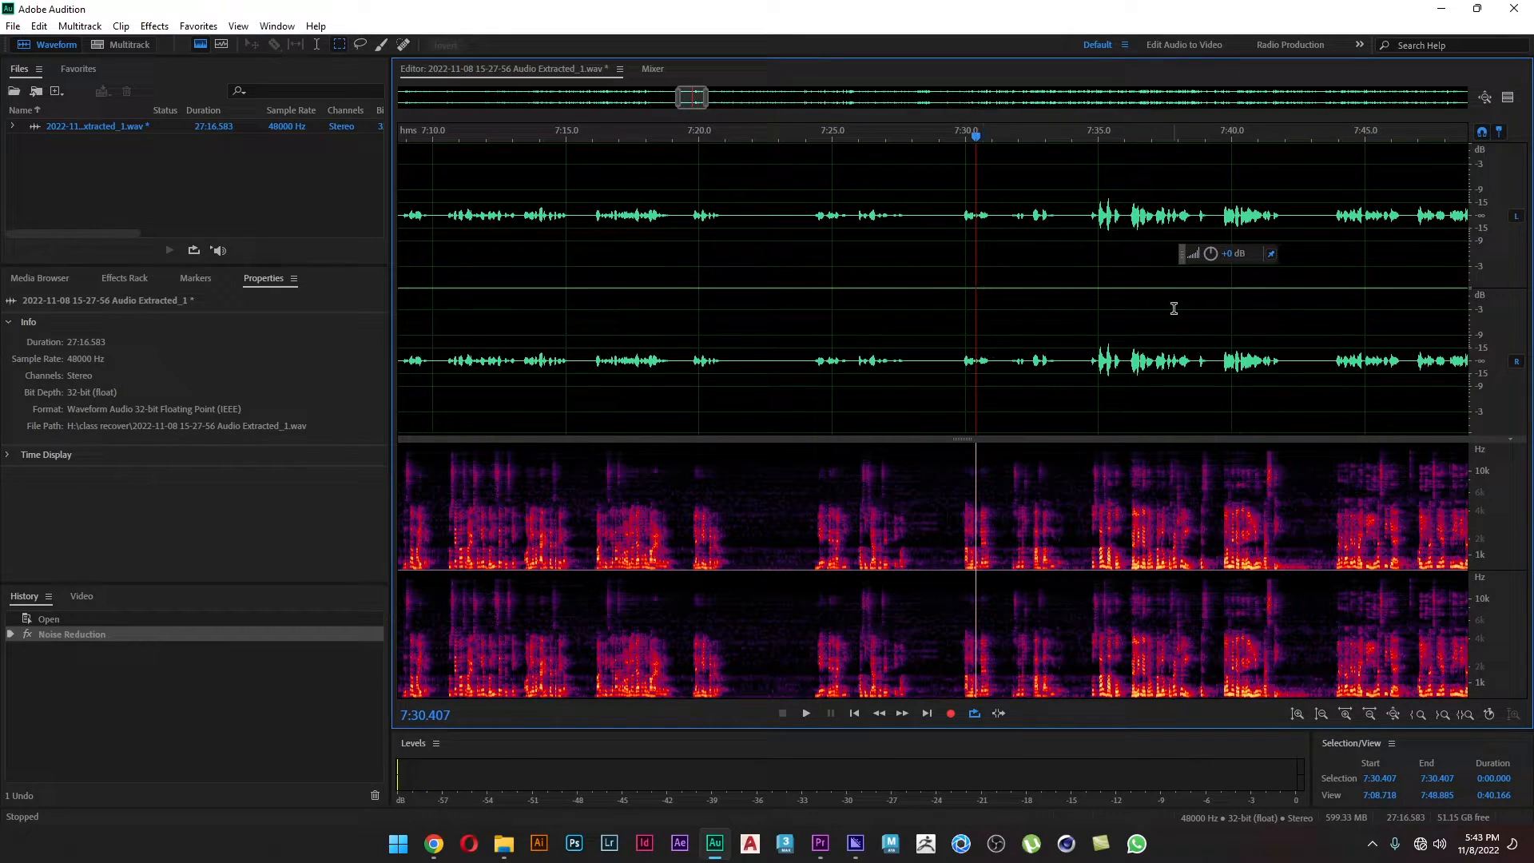
key(ctrl+z)
click(748, 248)
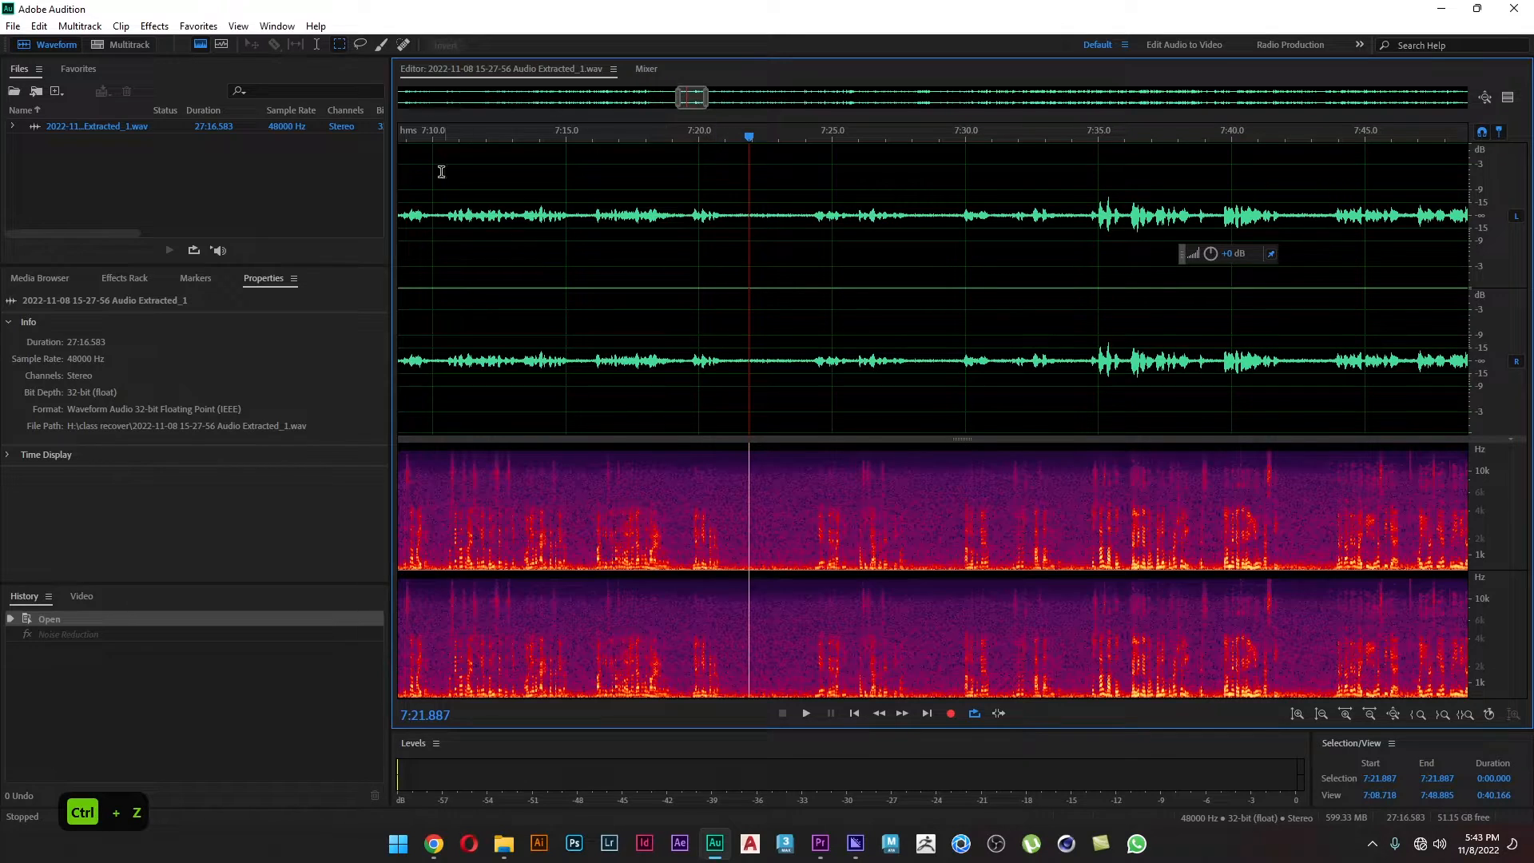
click(205, 29)
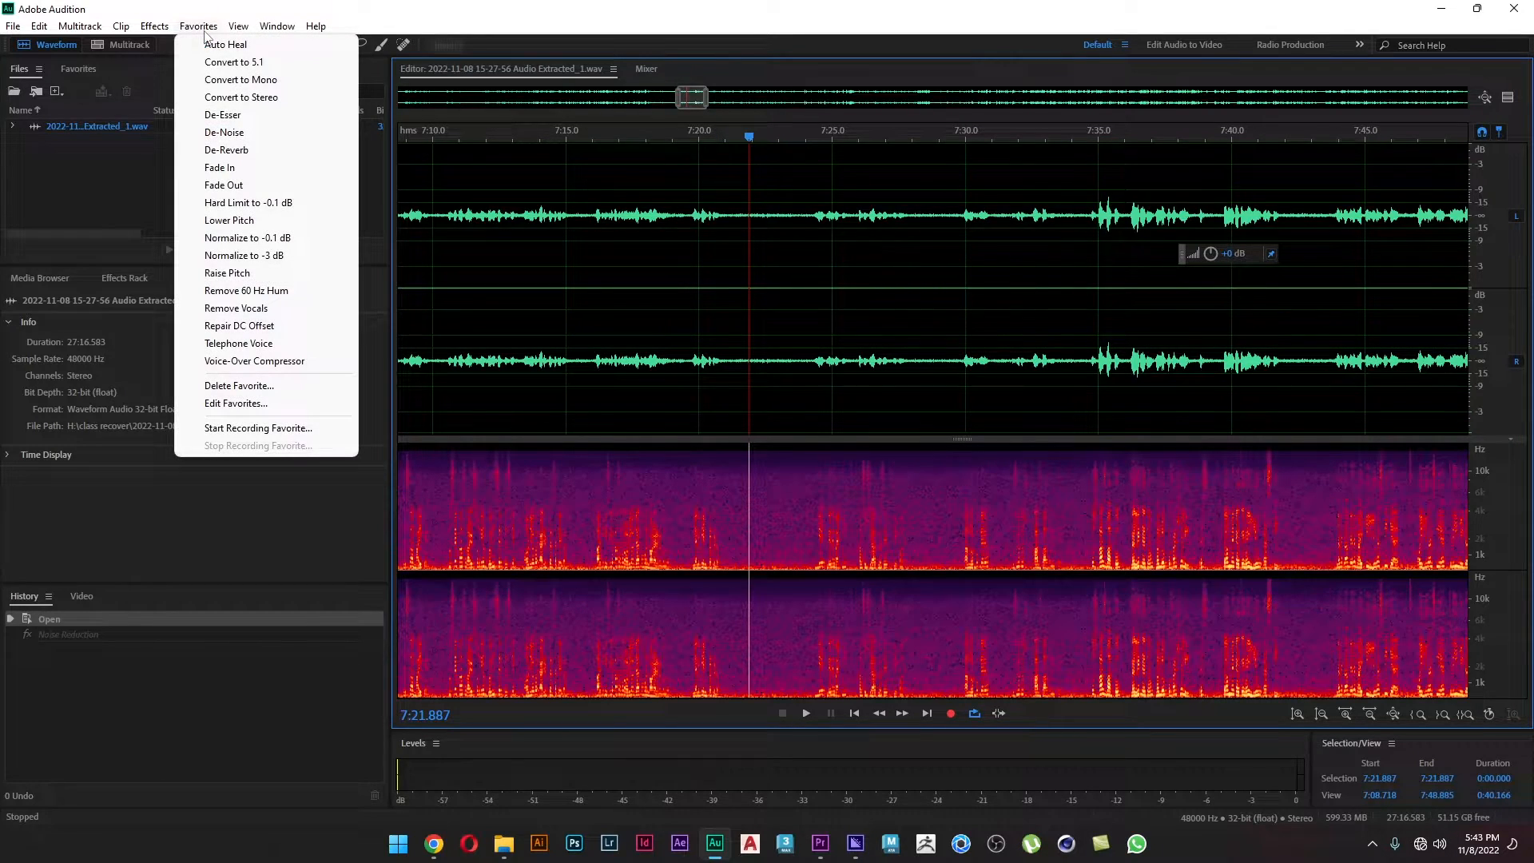
click(266, 132)
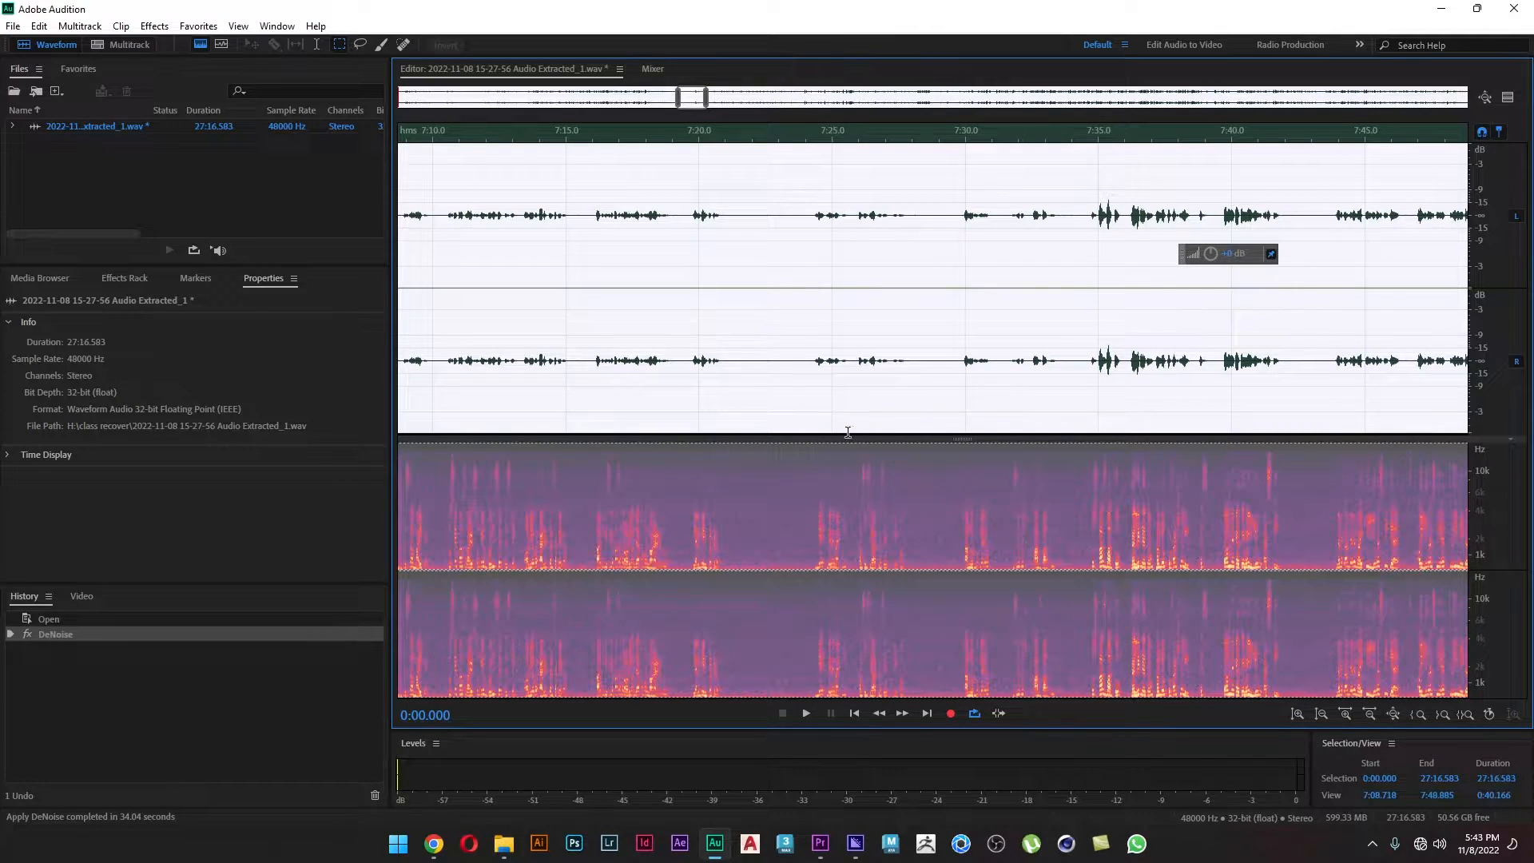
- Listen to the De-Noise result from about 7:35, stop playback, and place the playhead near 7:26
click(928, 321)
click(1095, 139)
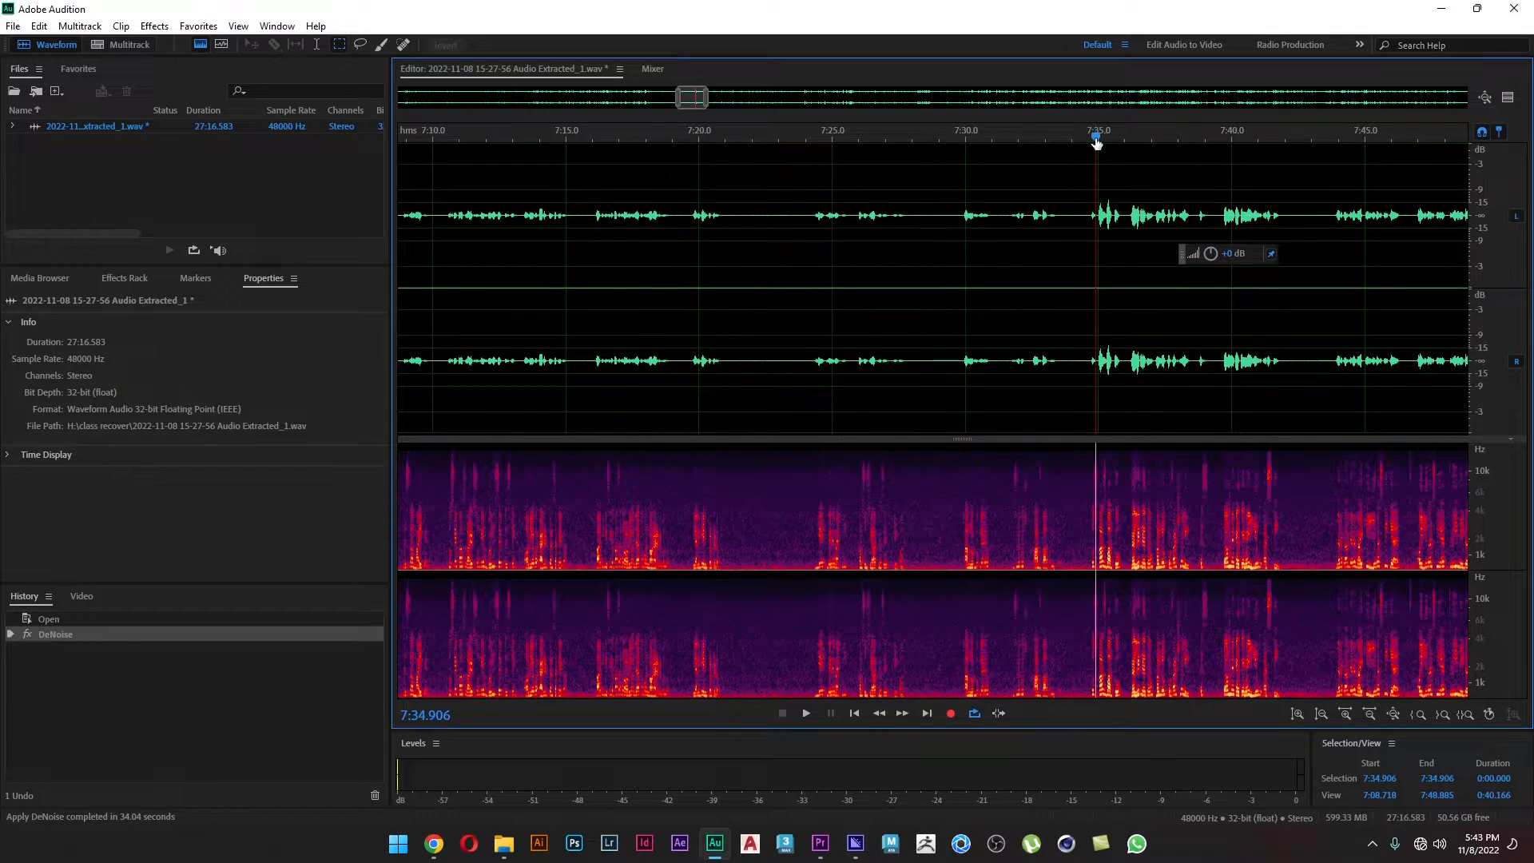
key(space)
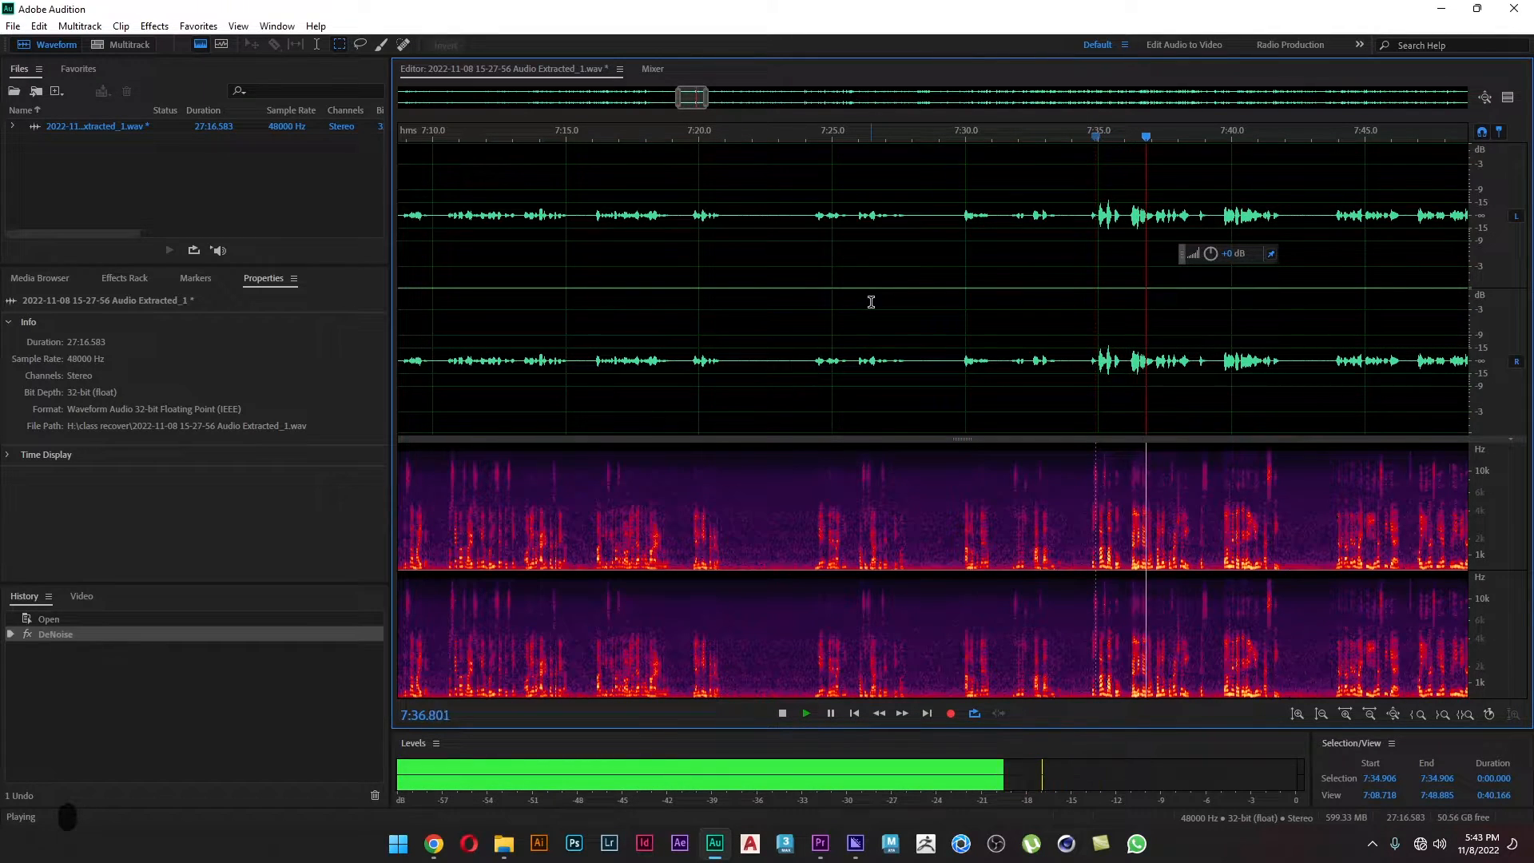
key(space)
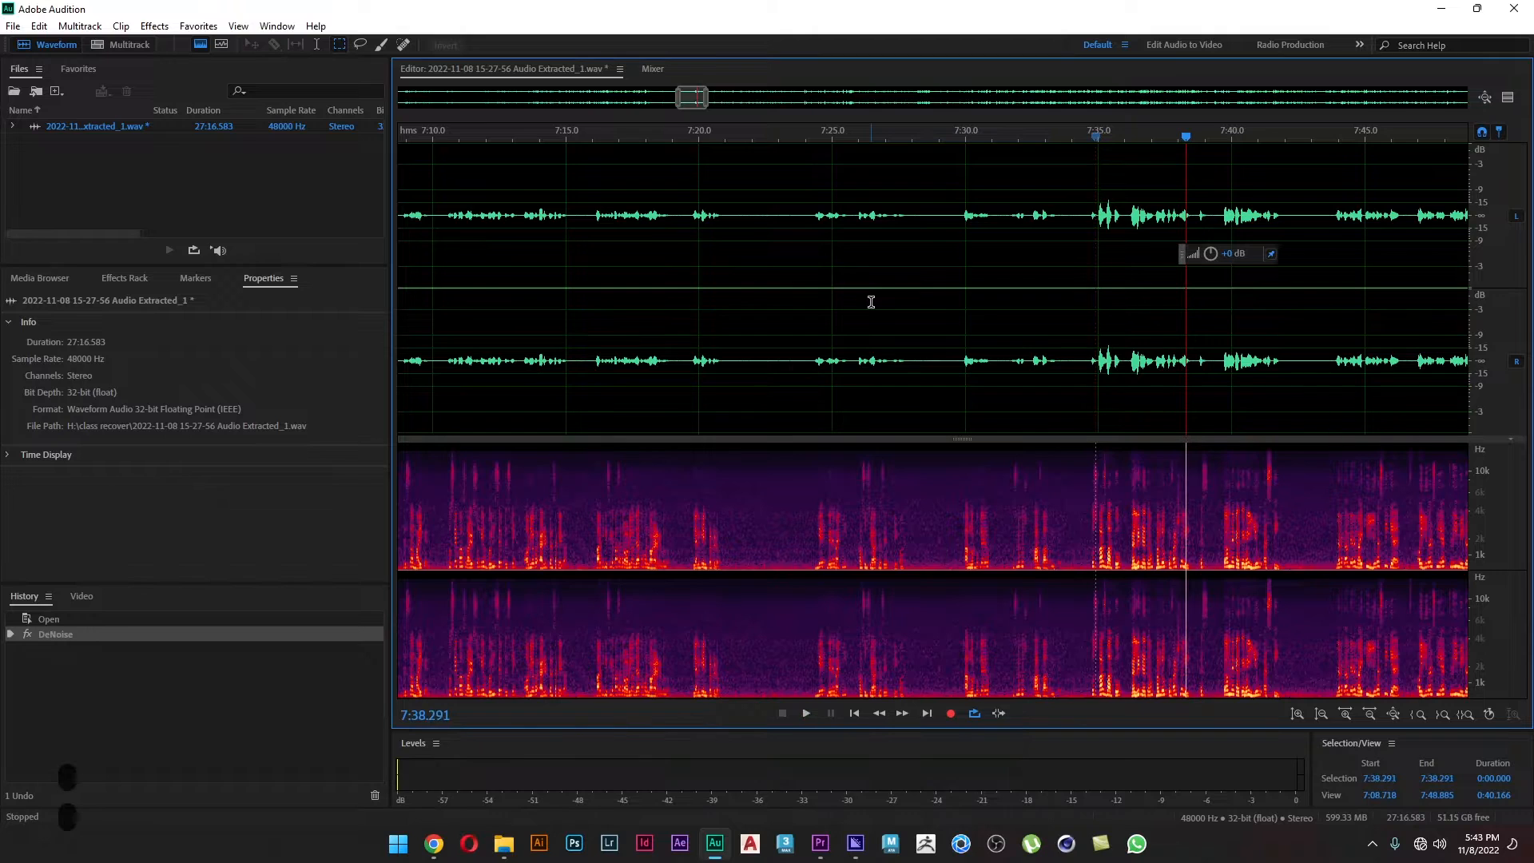
click(871, 302)
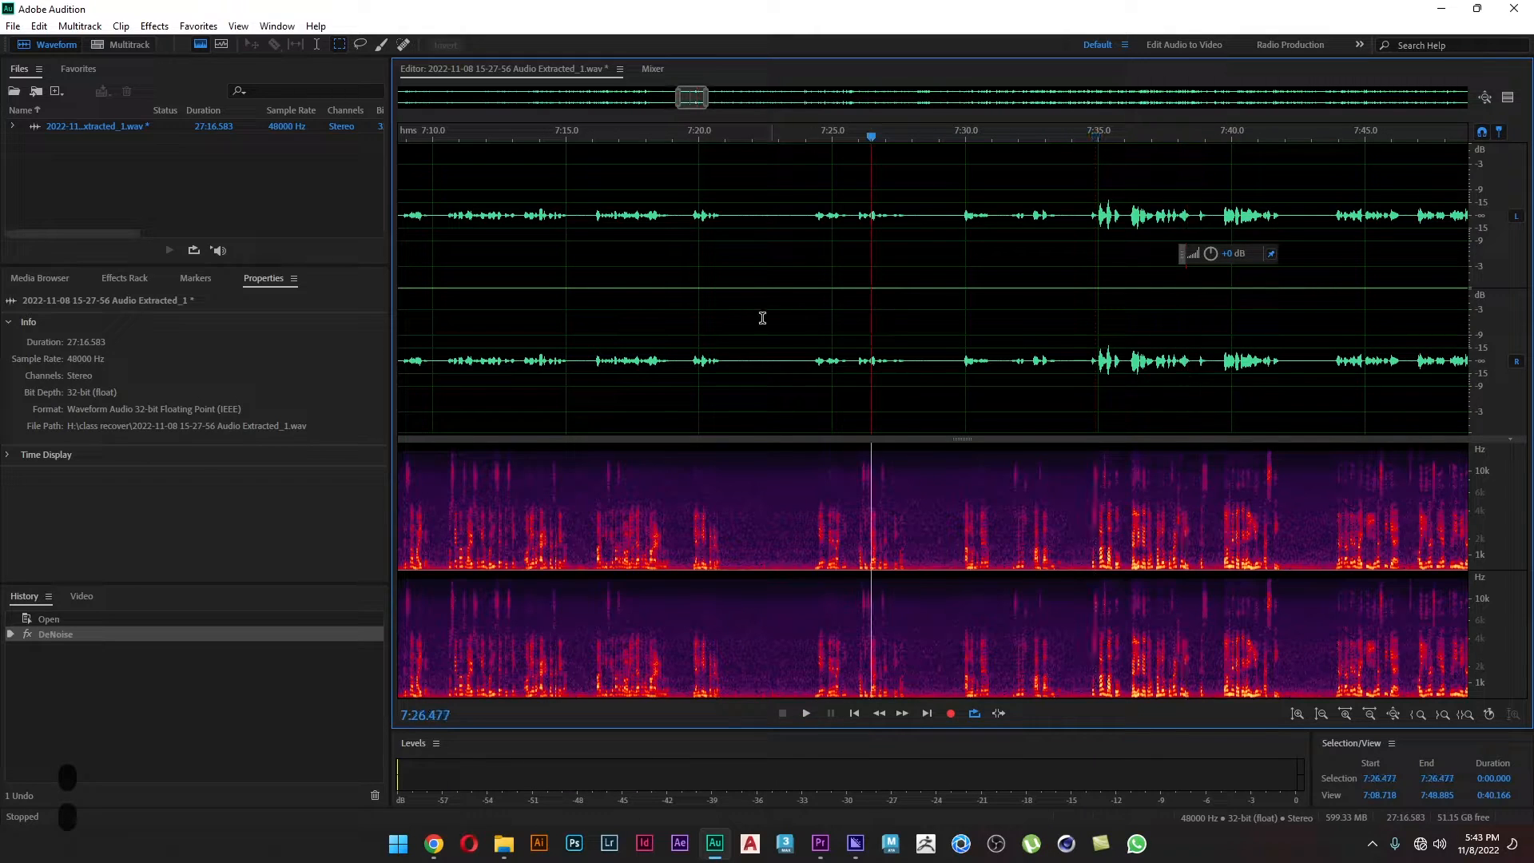
- Apply the De-Noise favorite to the file a second time and listen to the result from about 7:25
click(197, 27)
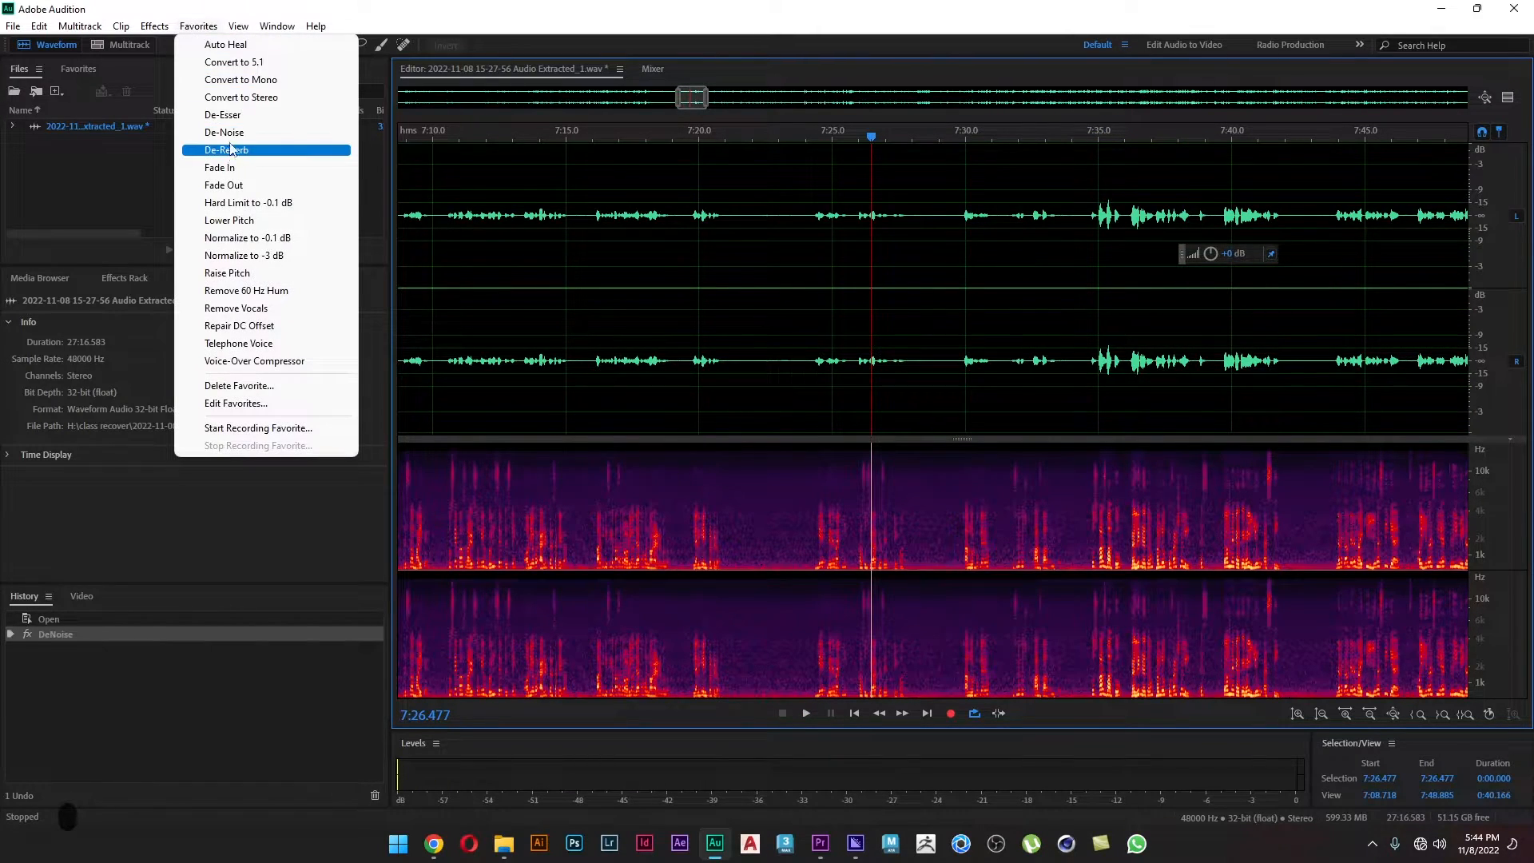
click(228, 133)
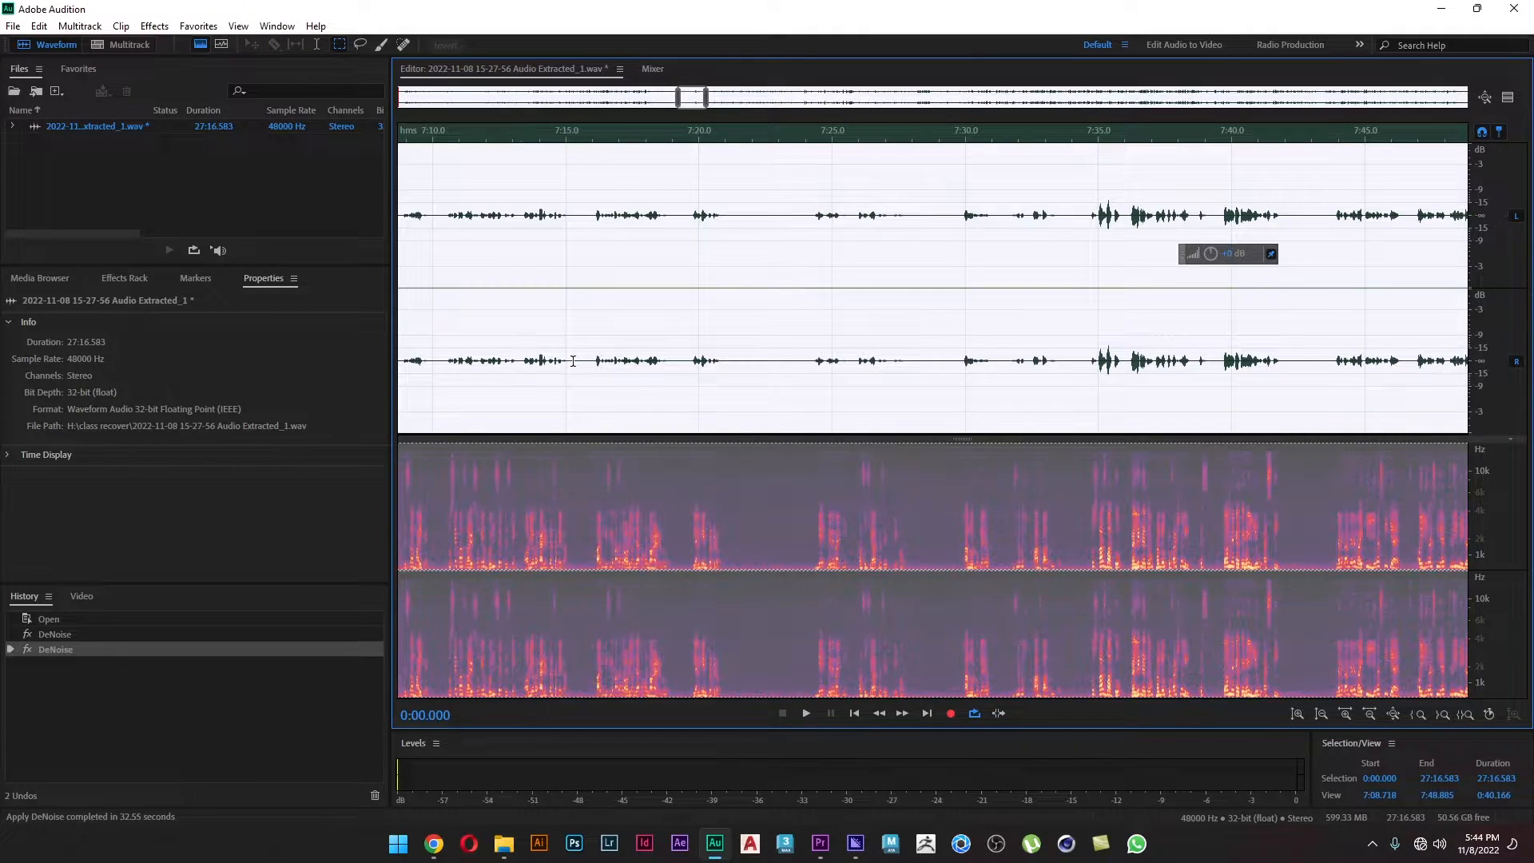
click(850, 252)
key(space)
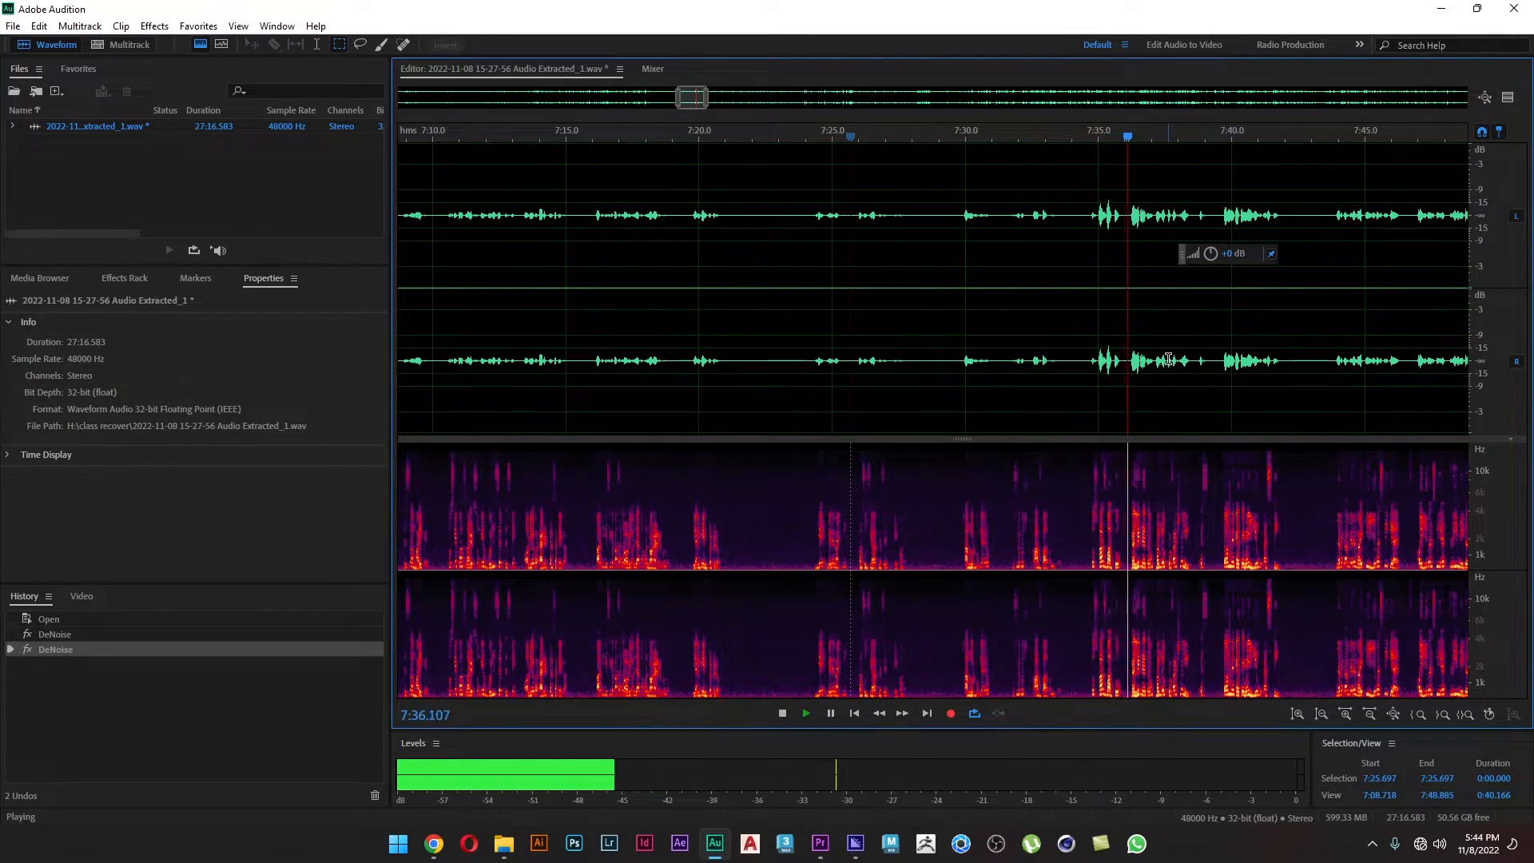
key(space)
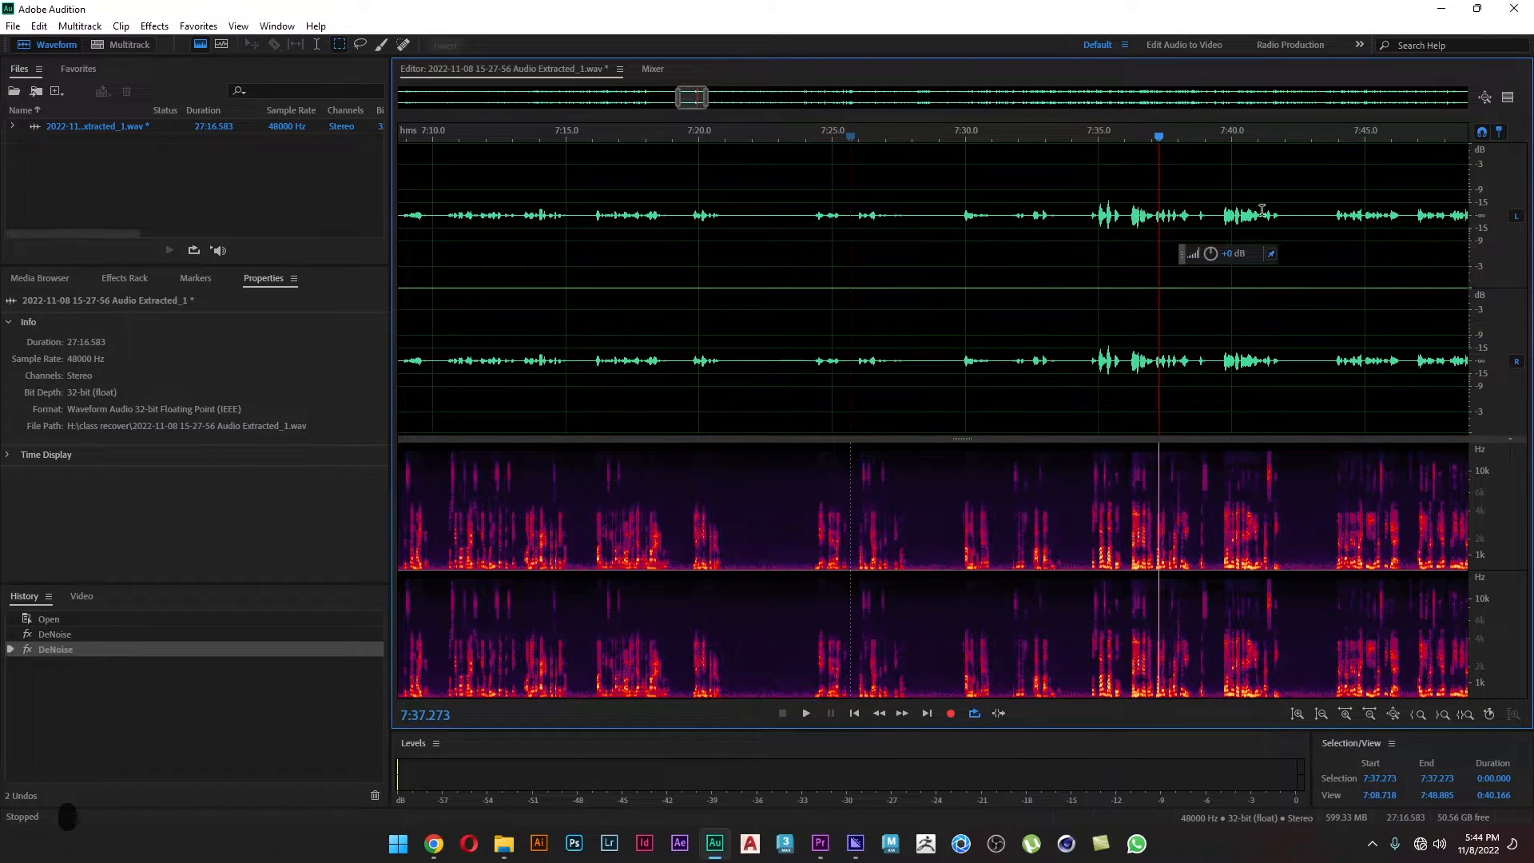
- Listen to a louder passage of the twice-denoised recording from about 4:47
scroll(1038, 269, down, 10)
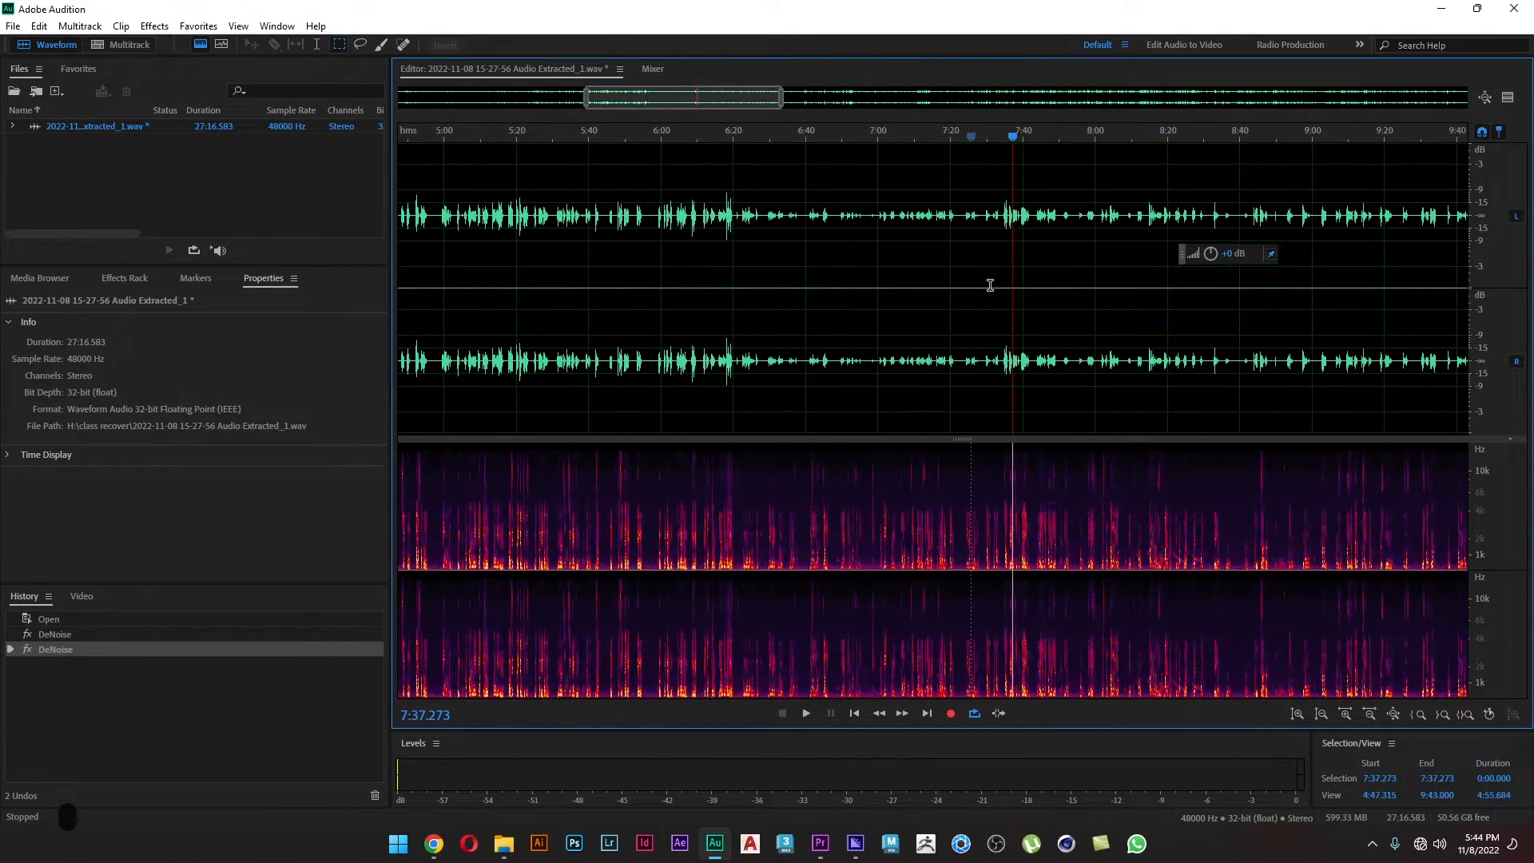
click(649, 137)
key(space)
scroll(647, 236, up, 3)
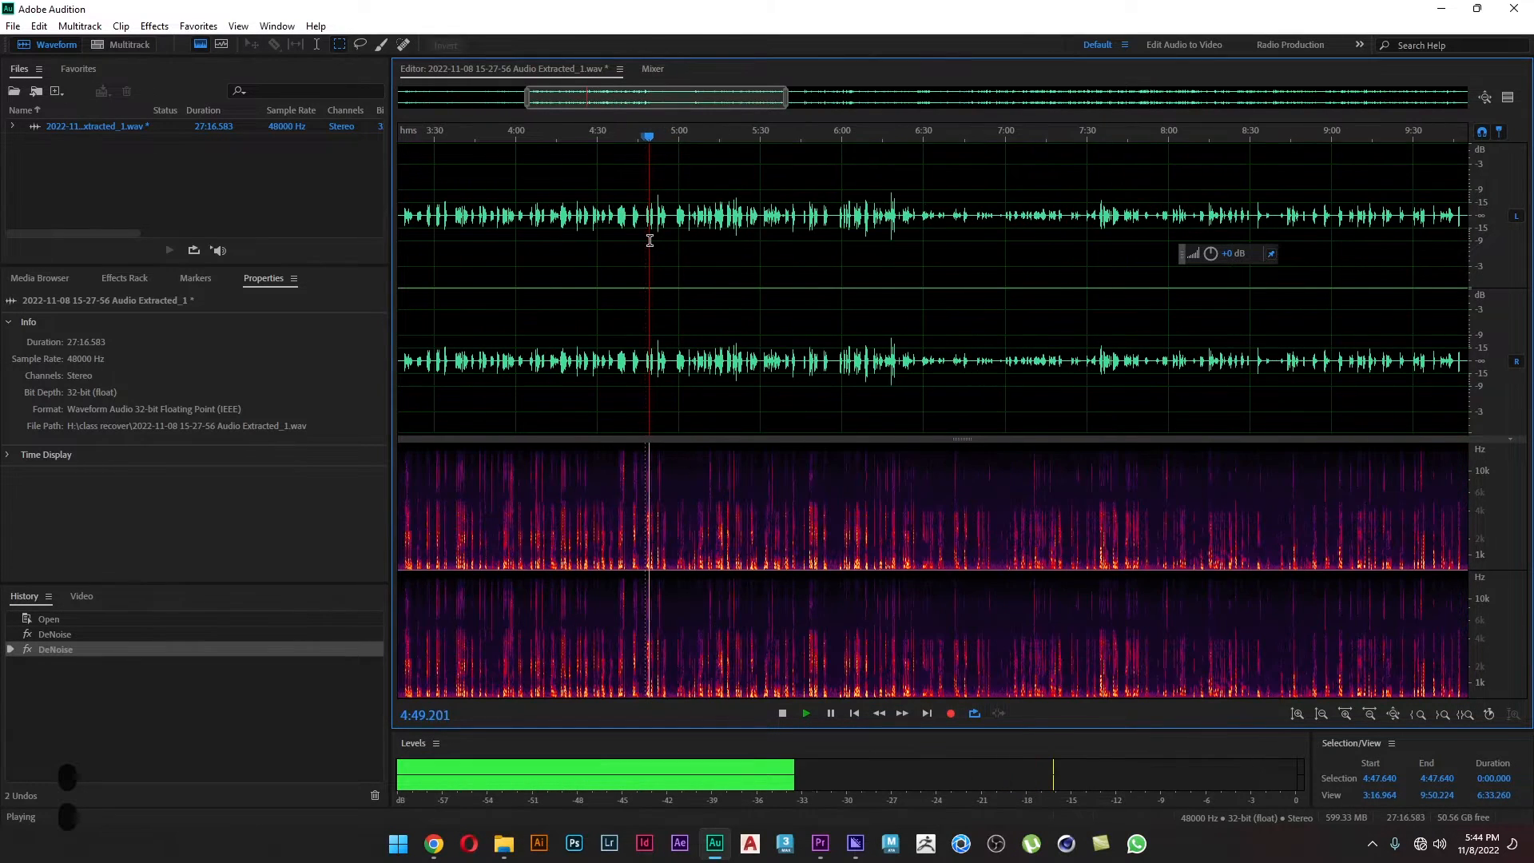
key(space)
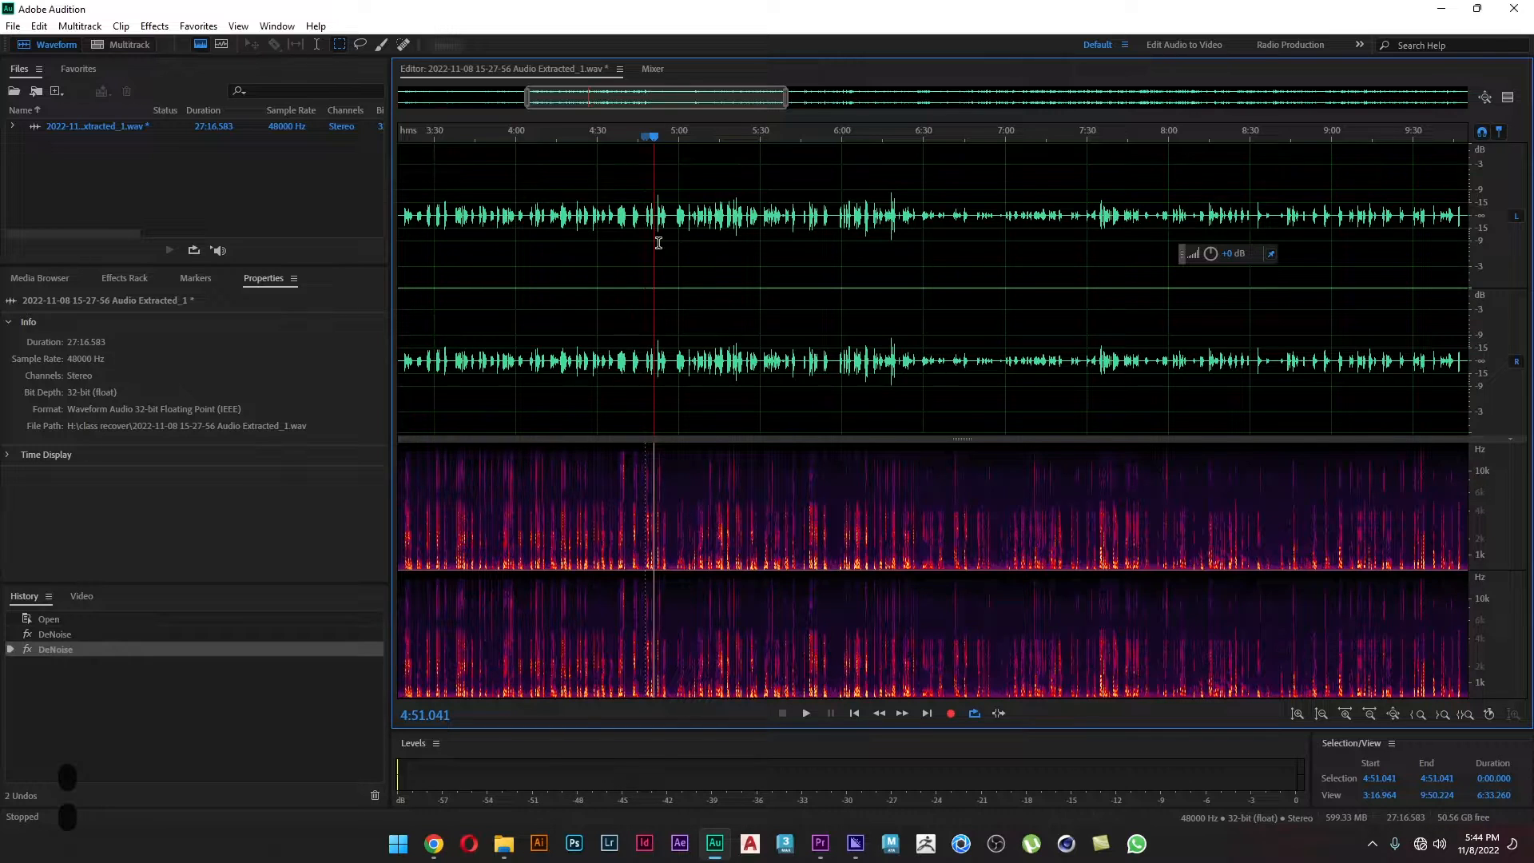
- Mute the system volume and play the recording from about 5:08 to 5:35 to examine its levels
click(692, 249)
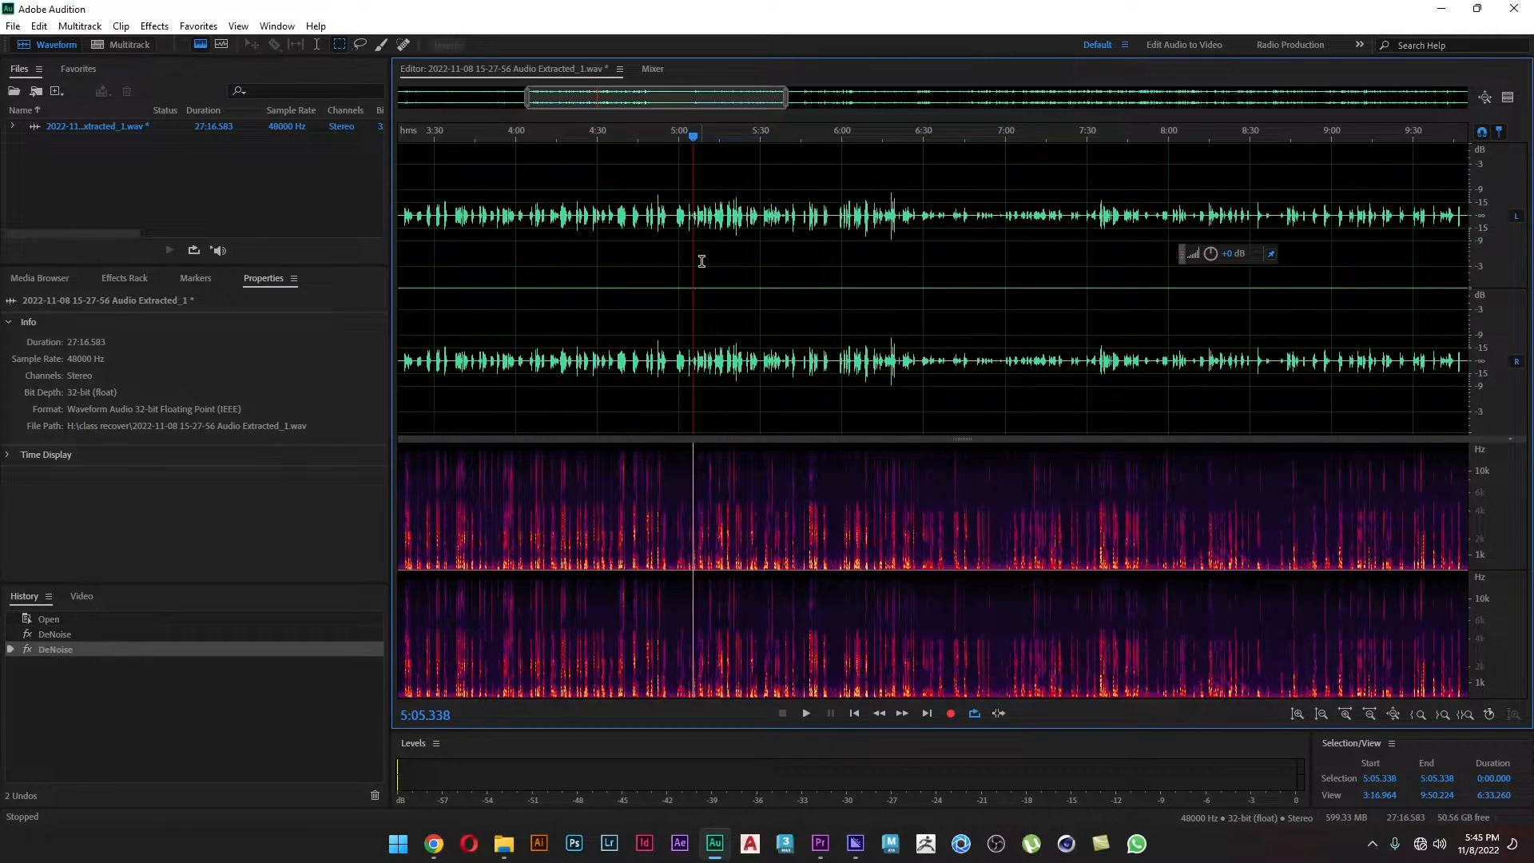
click(701, 261)
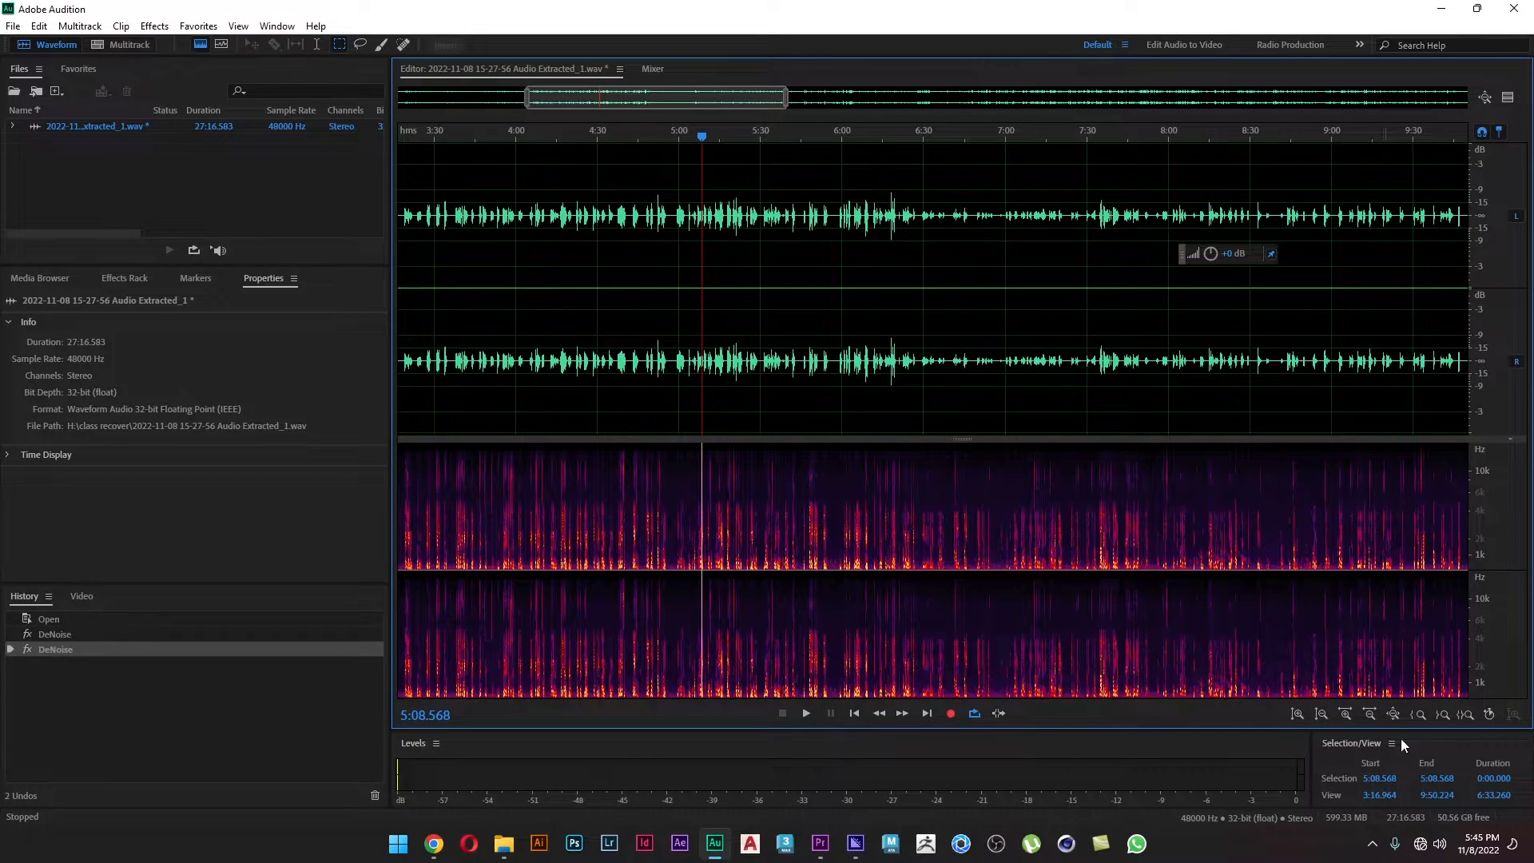
drag(1406, 744, 1270, 745)
click(1061, 774)
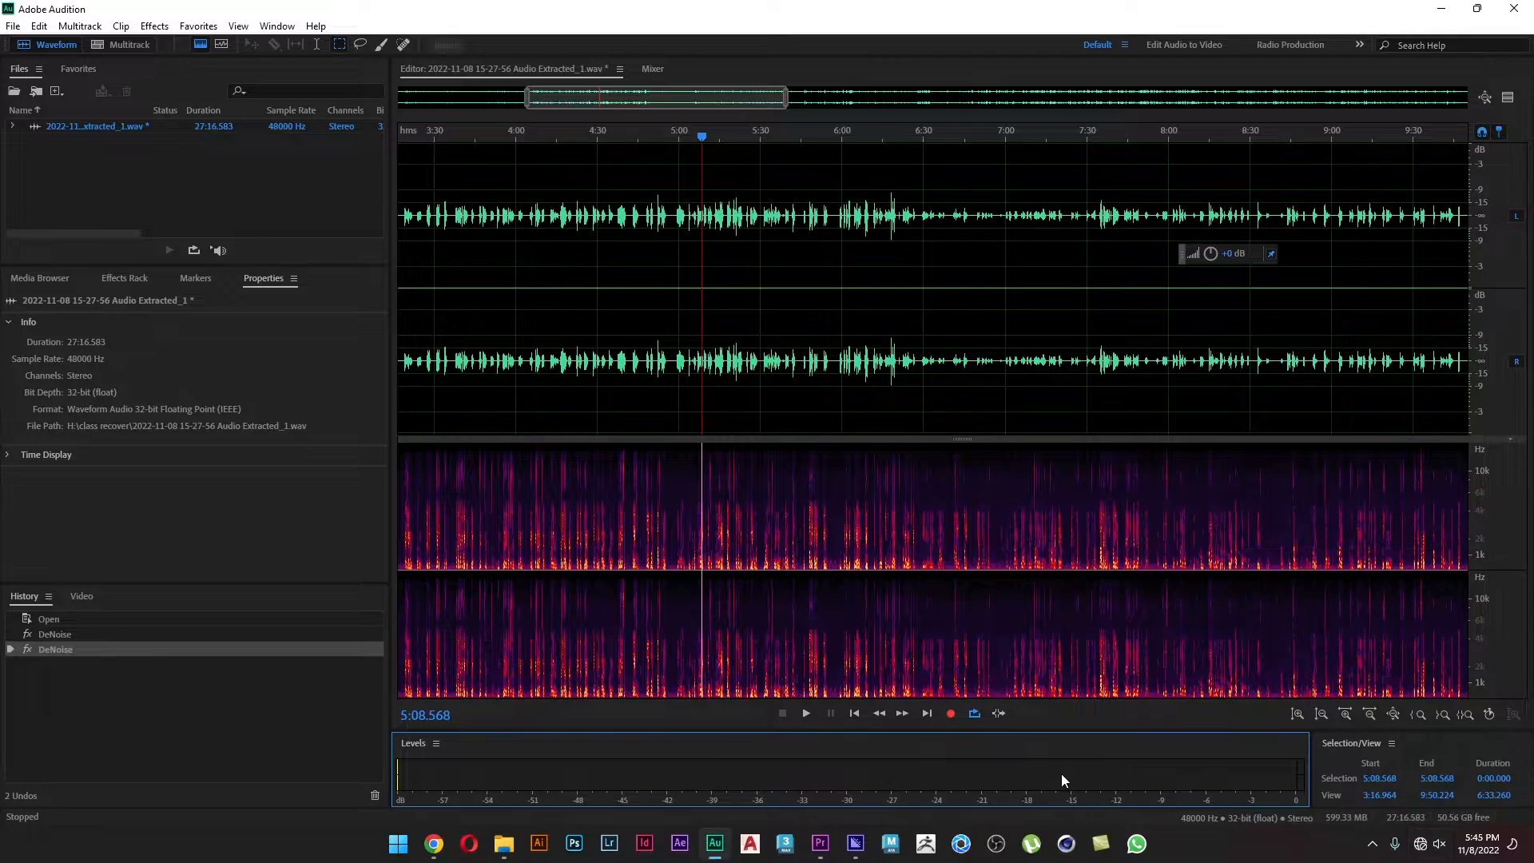
key(space)
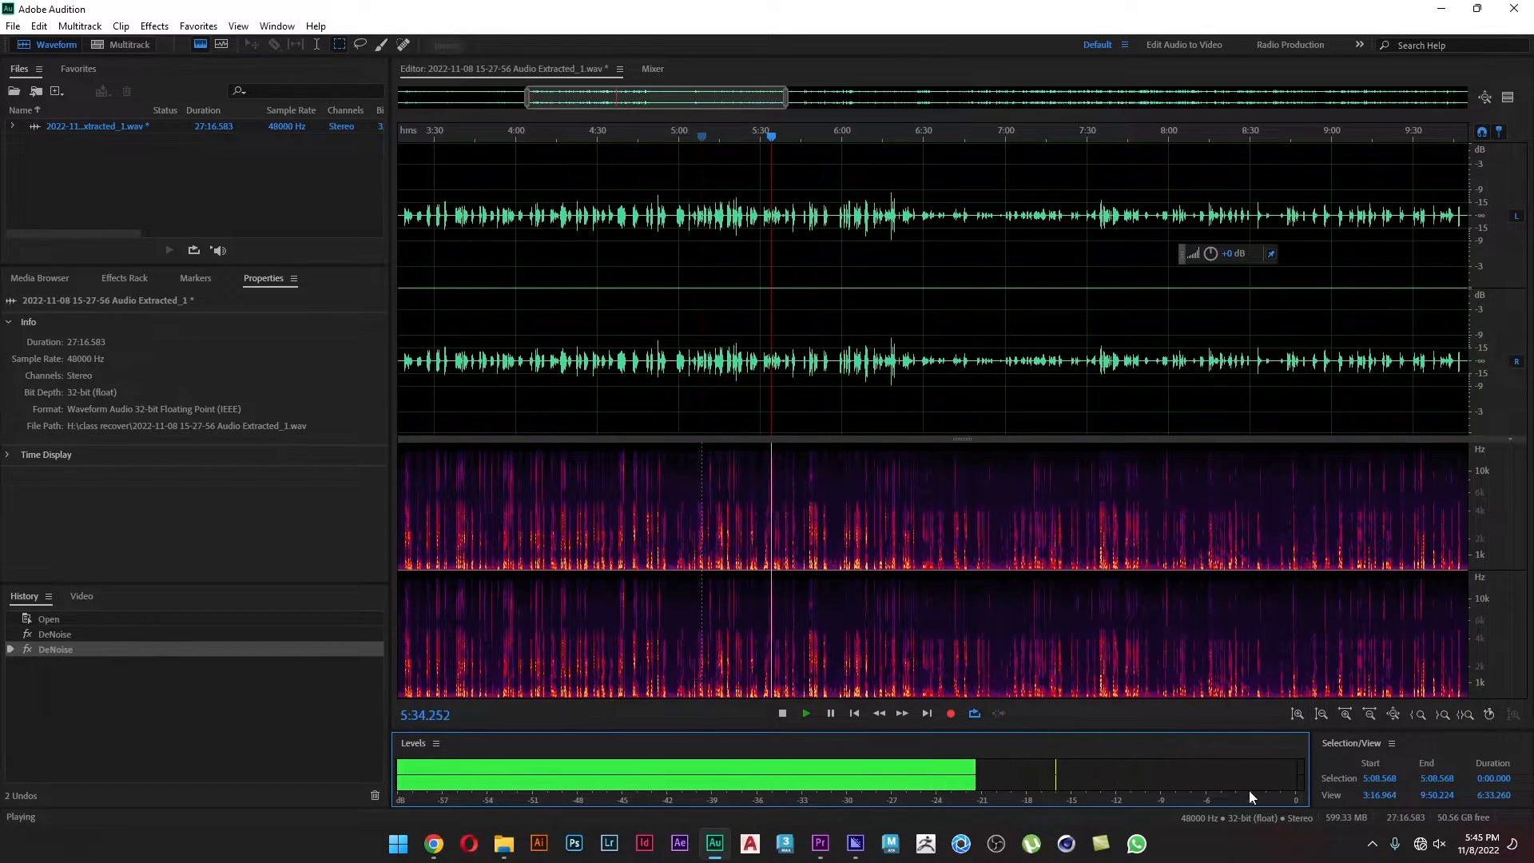
key(space)
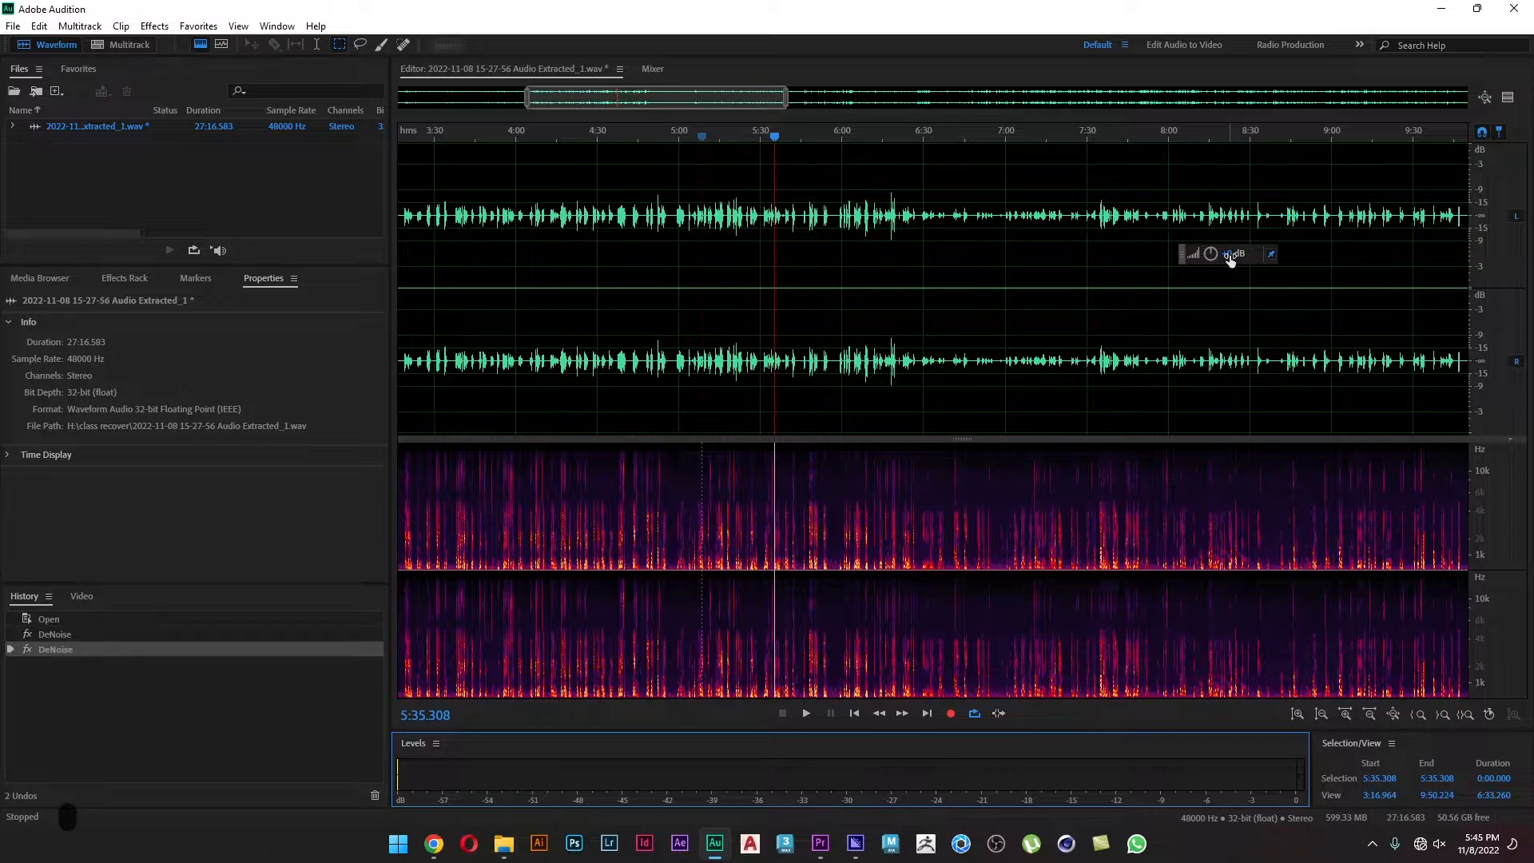
- Amplify the whole recording by about 9.6 dB and play it from about 5:16
drag(1230, 258, 1263, 261)
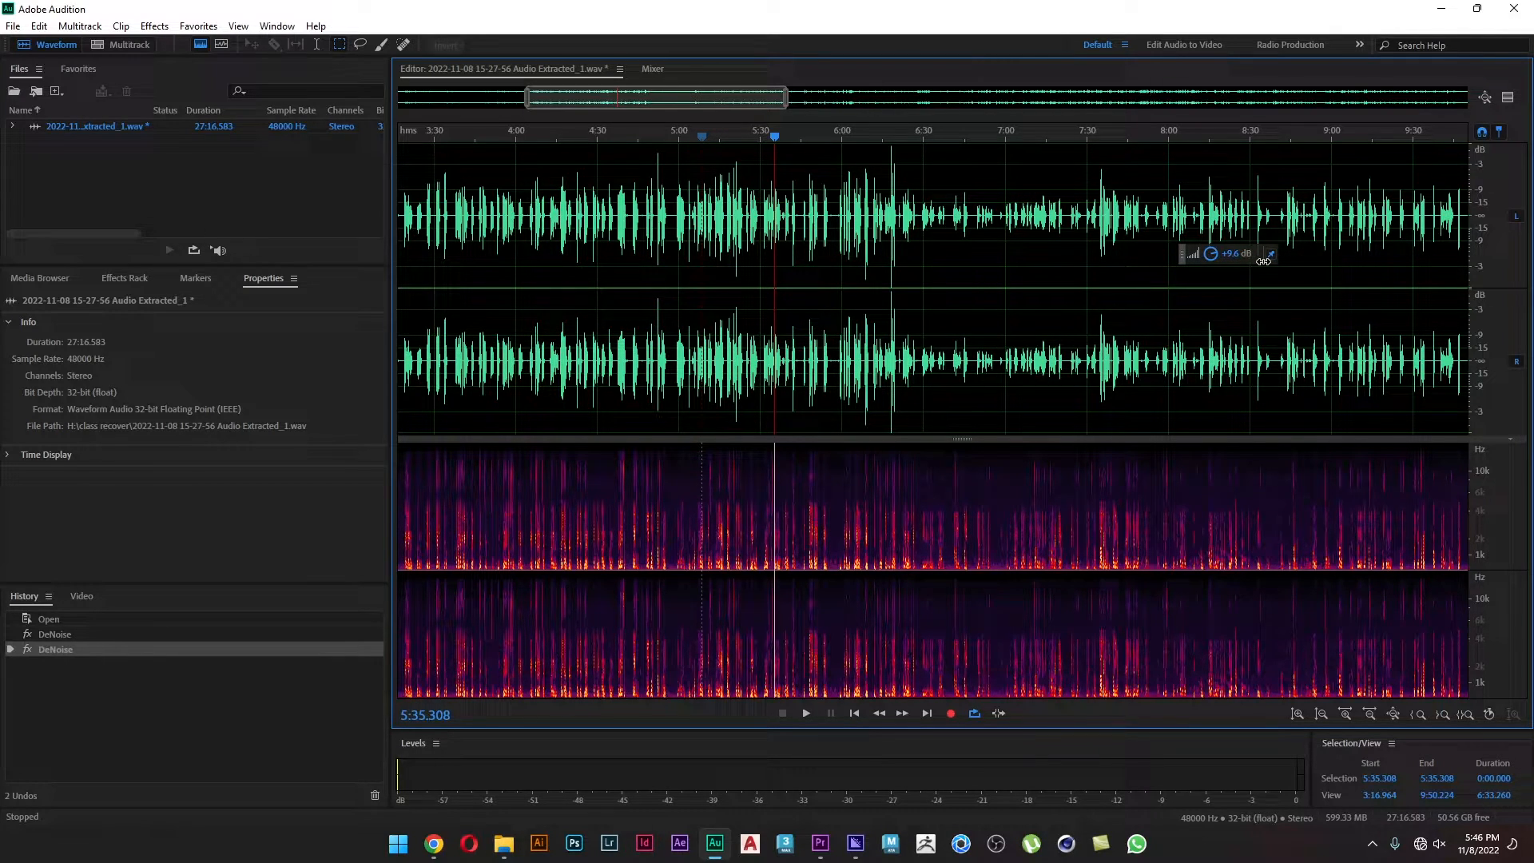
drag(1263, 261, 1263, 262)
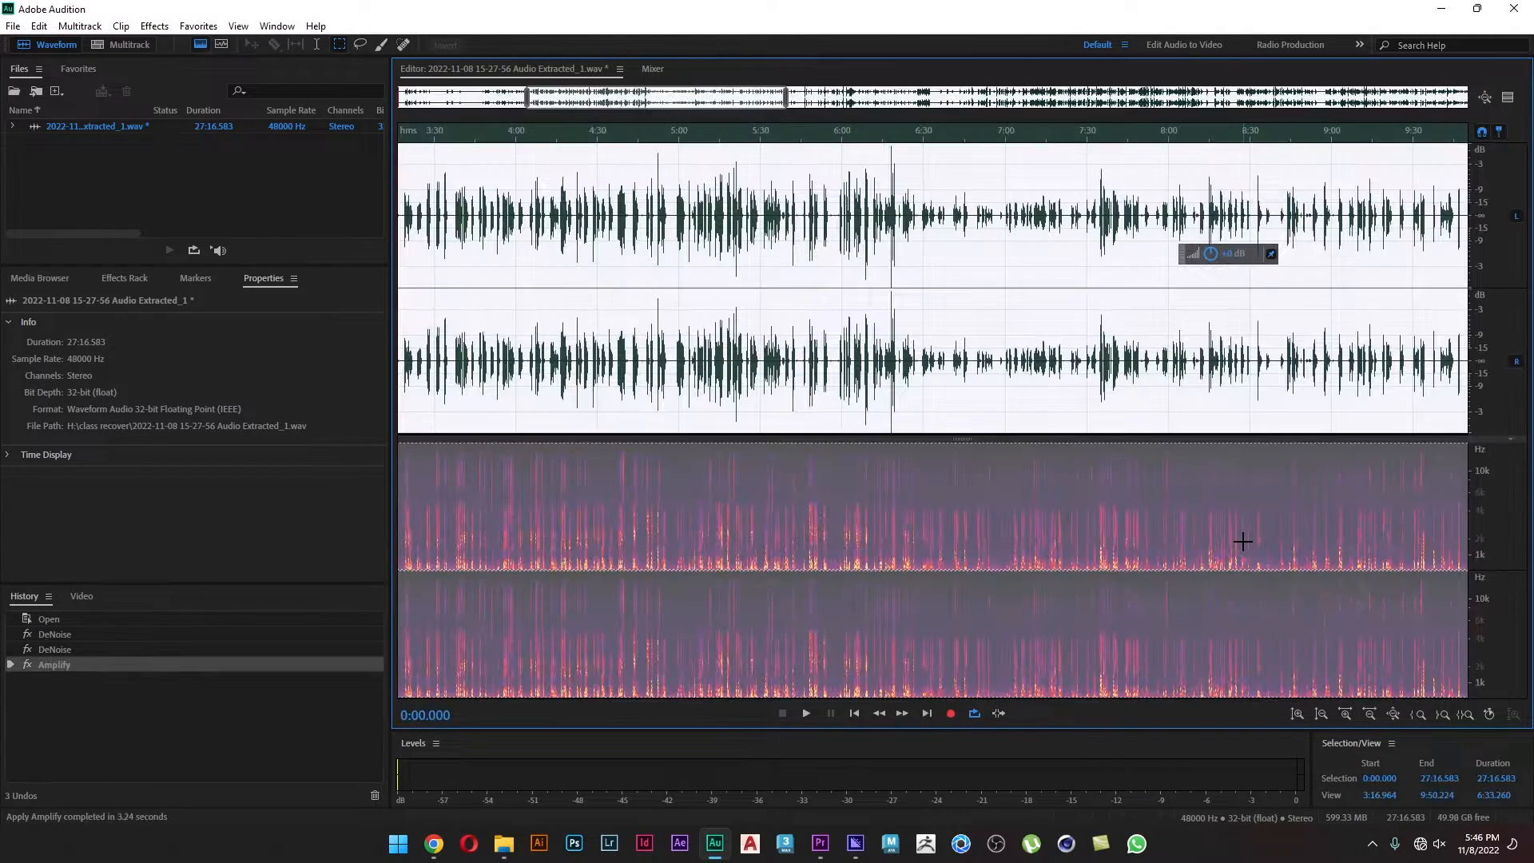
key(space)
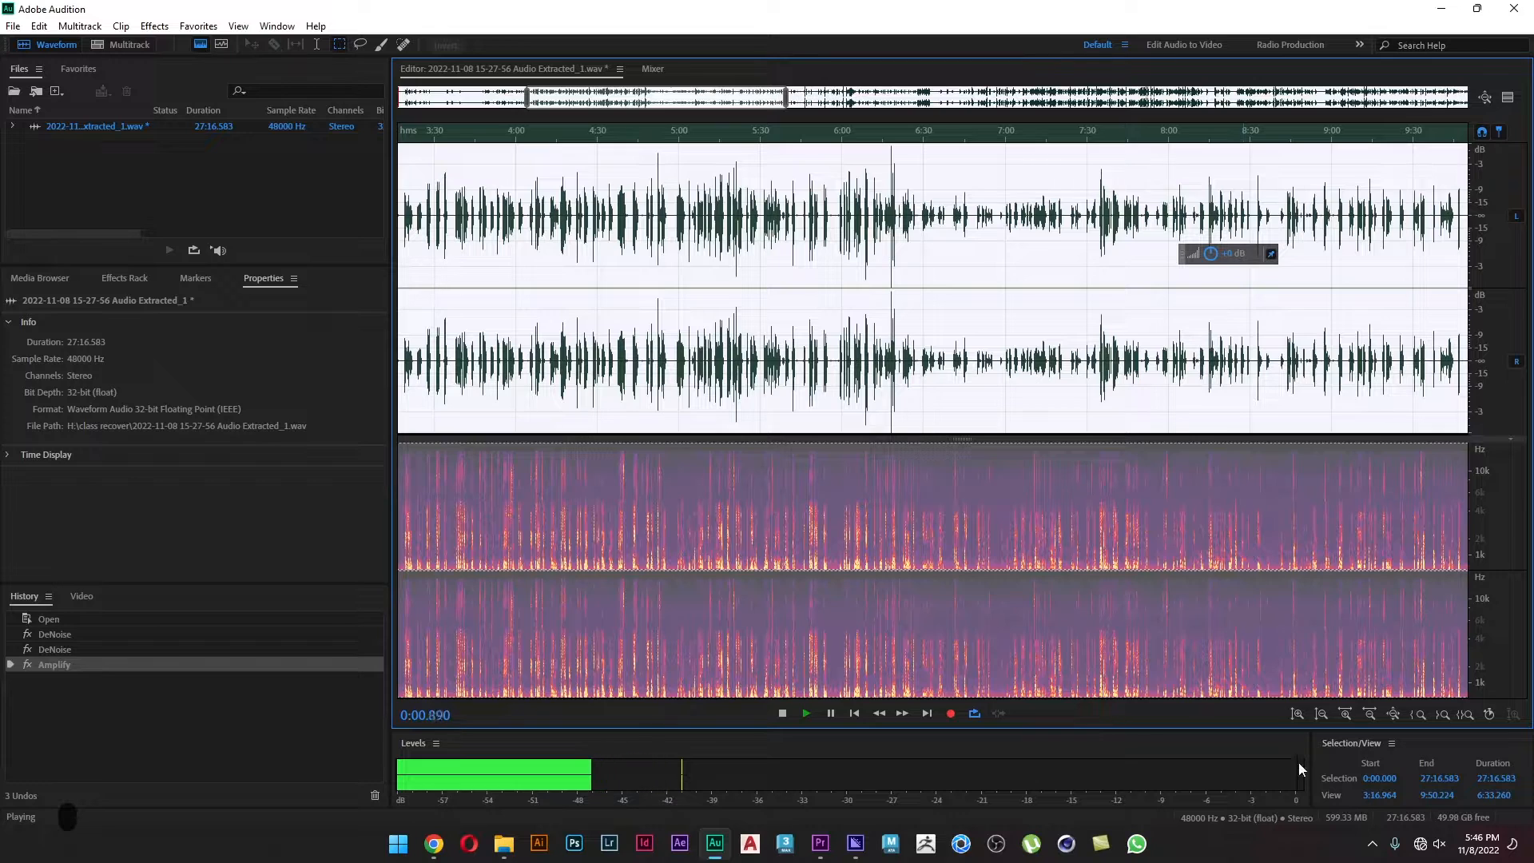
click(723, 135)
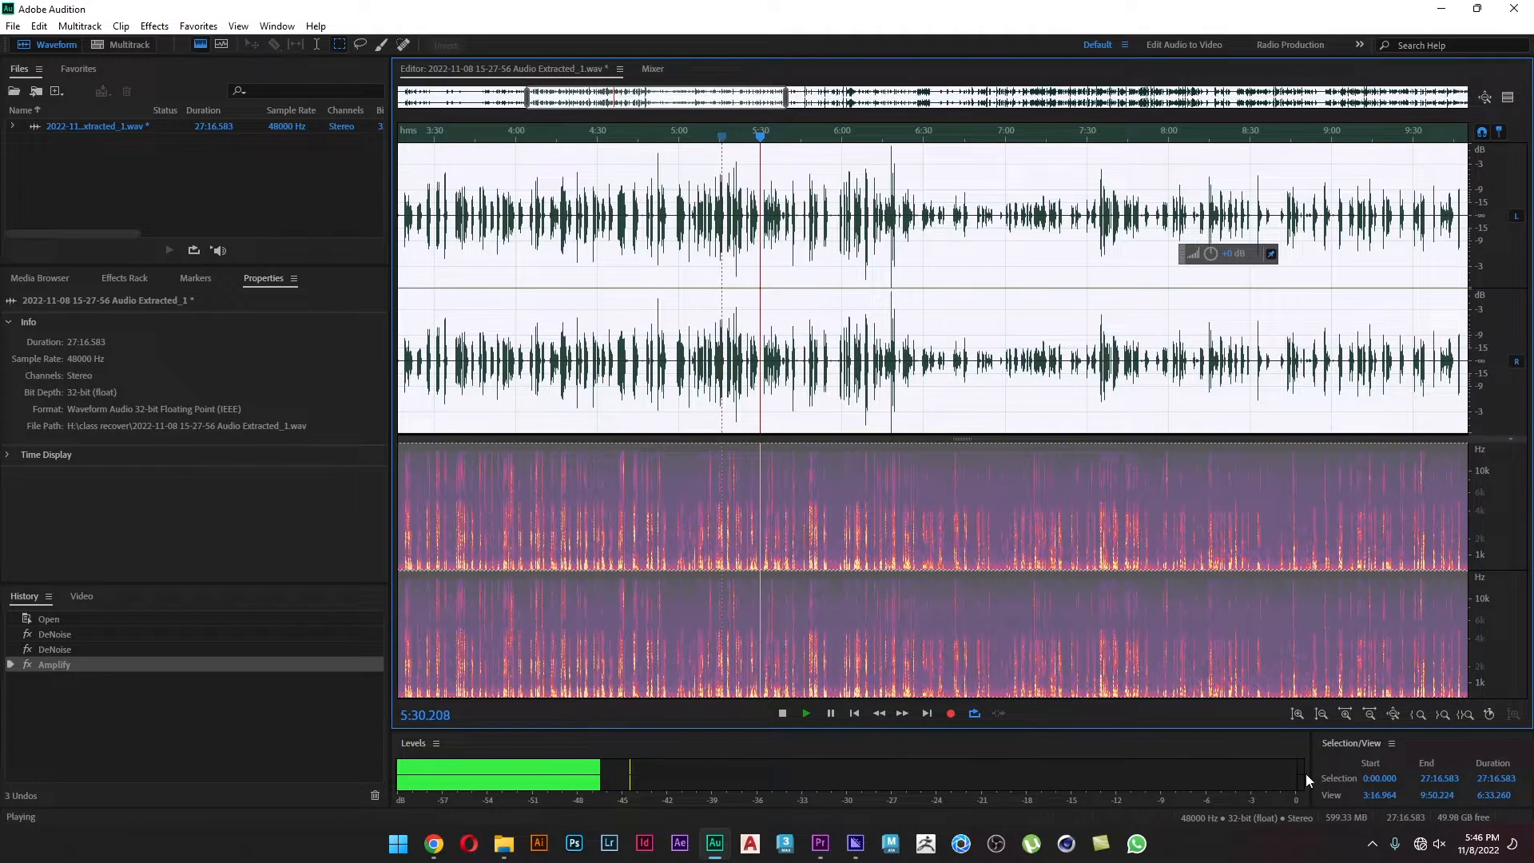
- Raise the system volume to 100 to hear the amplified recording, and stop playback near 5:39
click(1438, 845)
drag(1286, 744, 1479, 747)
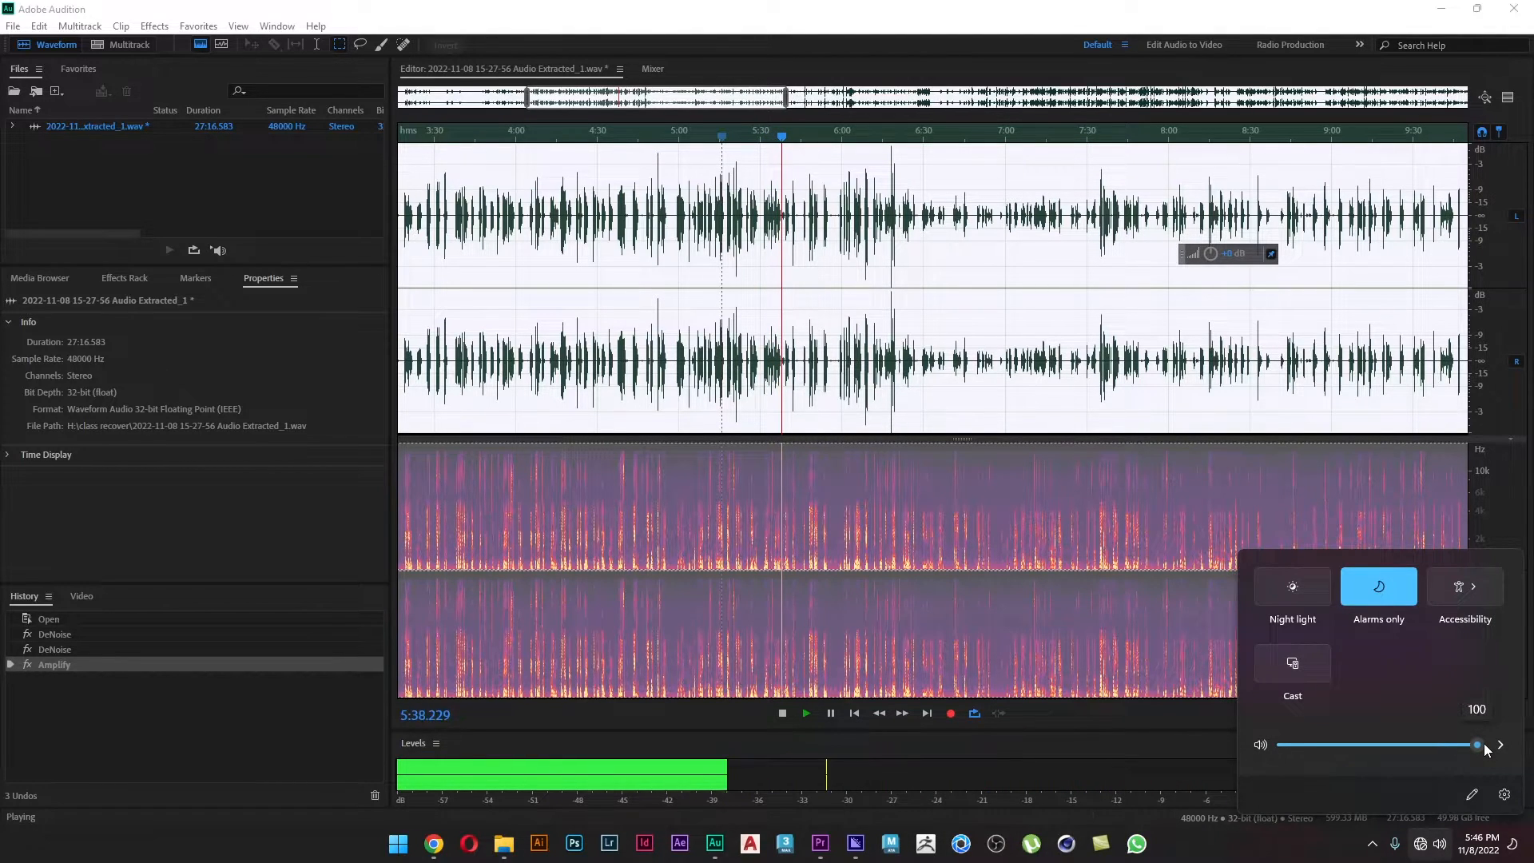
click(1162, 759)
key(space)
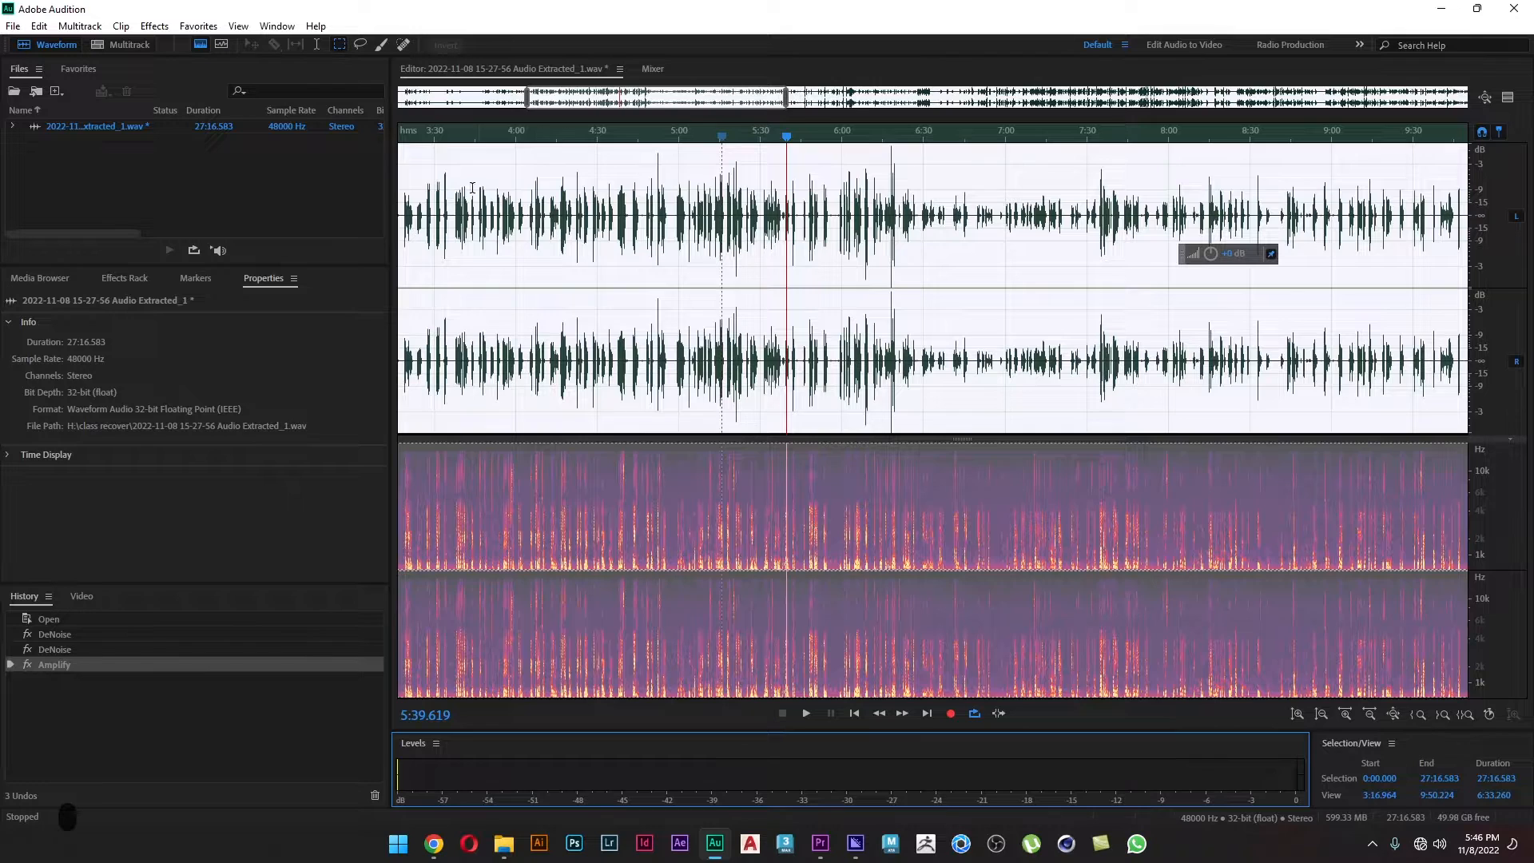
- Apply the De-Reverb favorite to the whole recording and play it from about 5:24
click(196, 29)
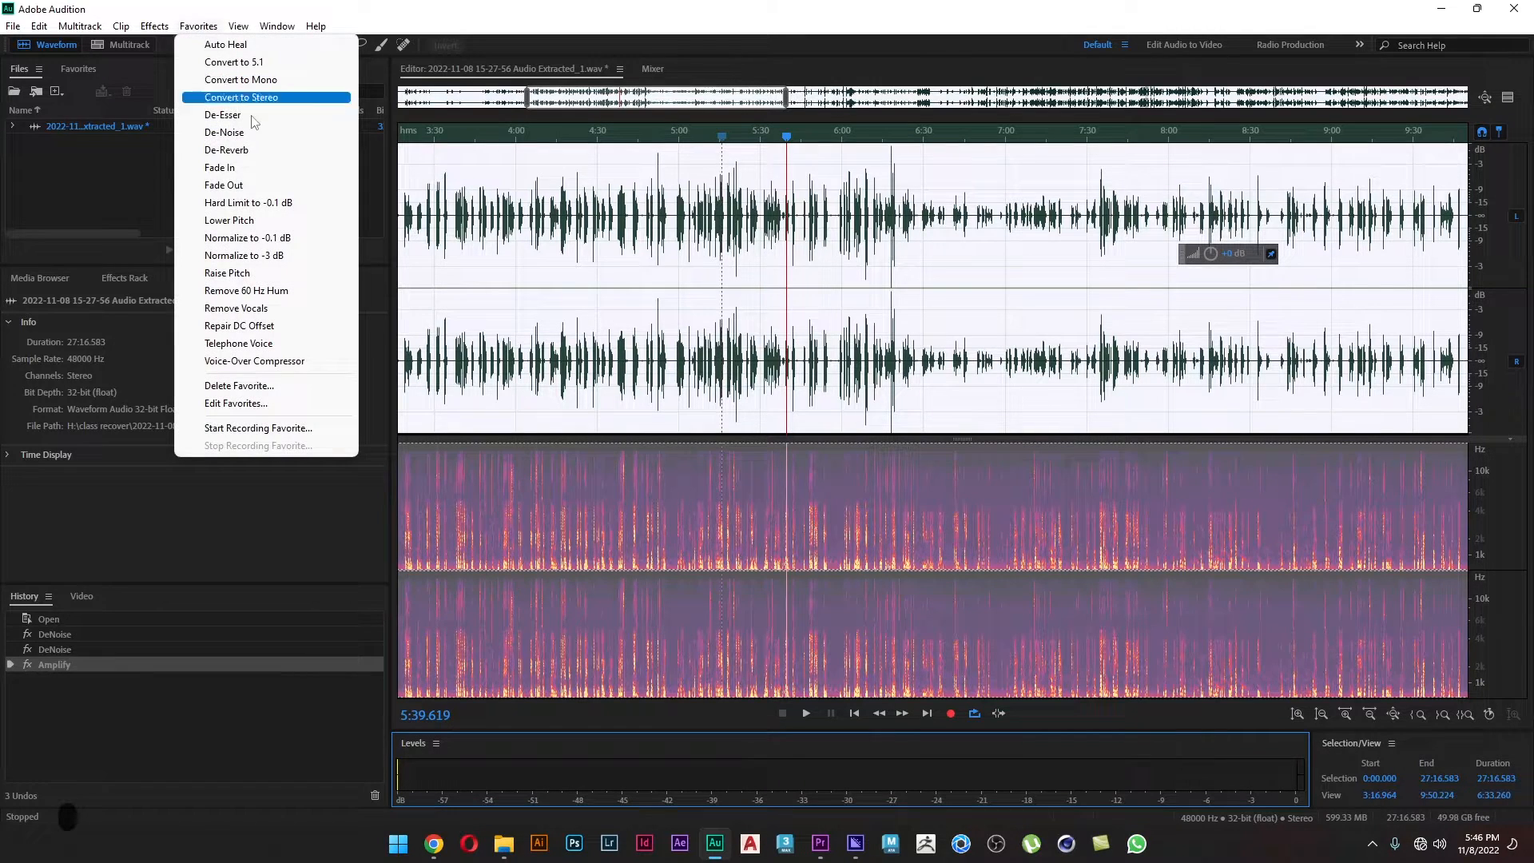
click(283, 154)
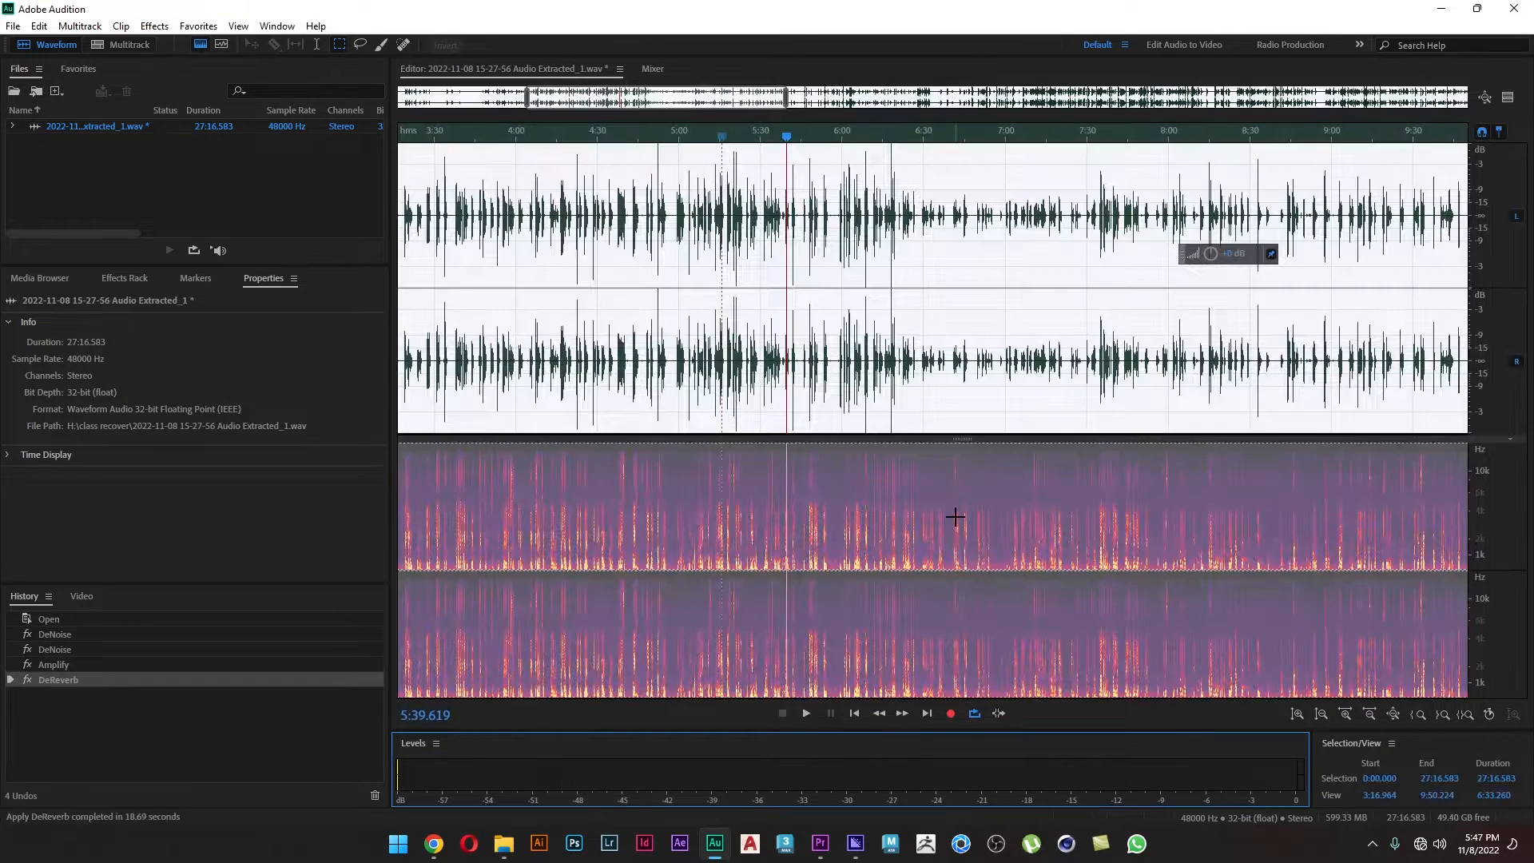
click(746, 143)
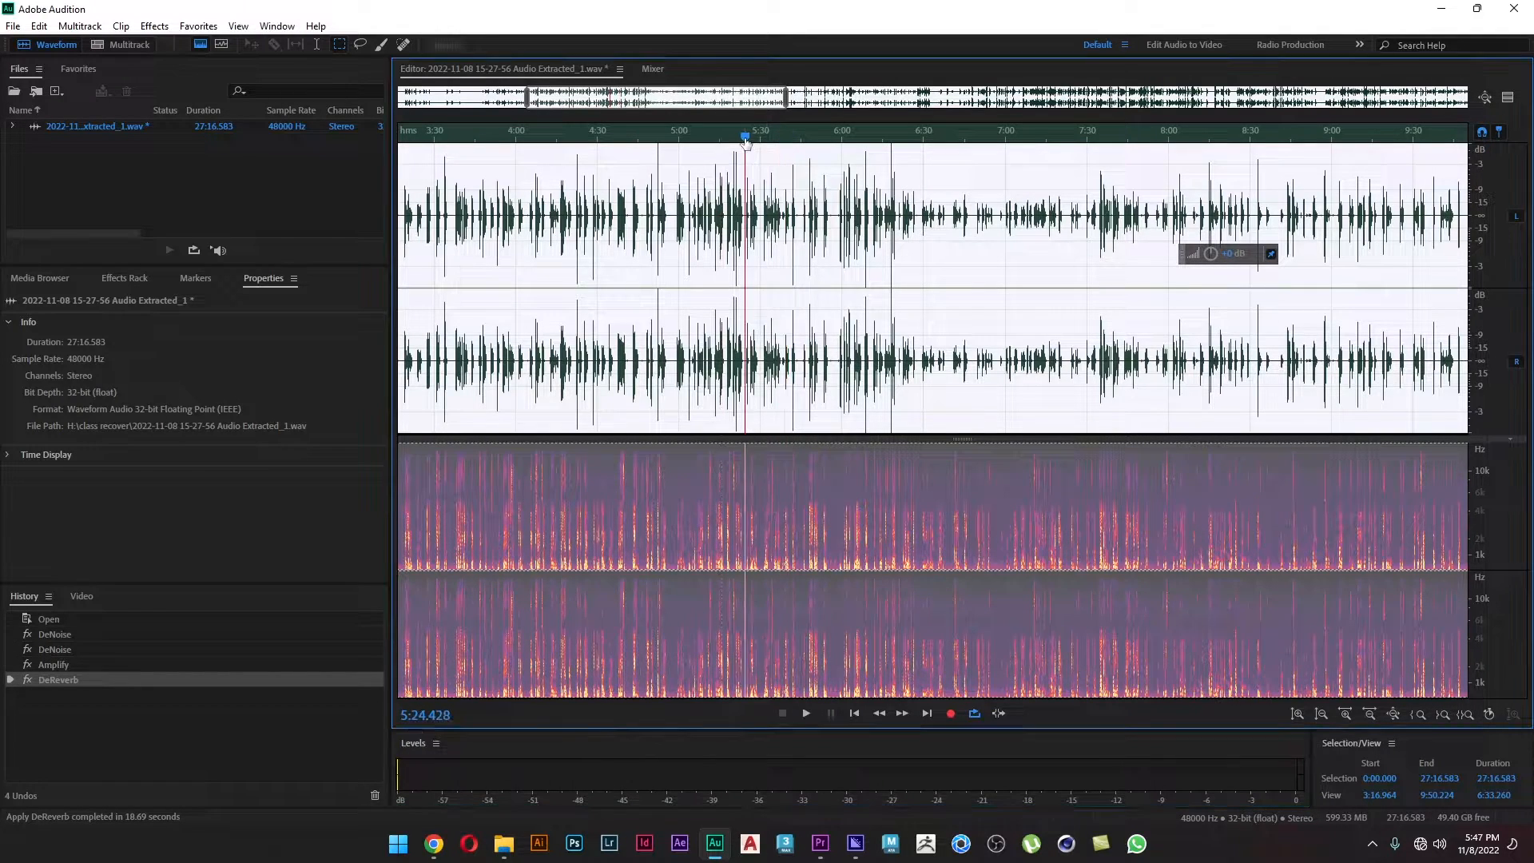
key(space)
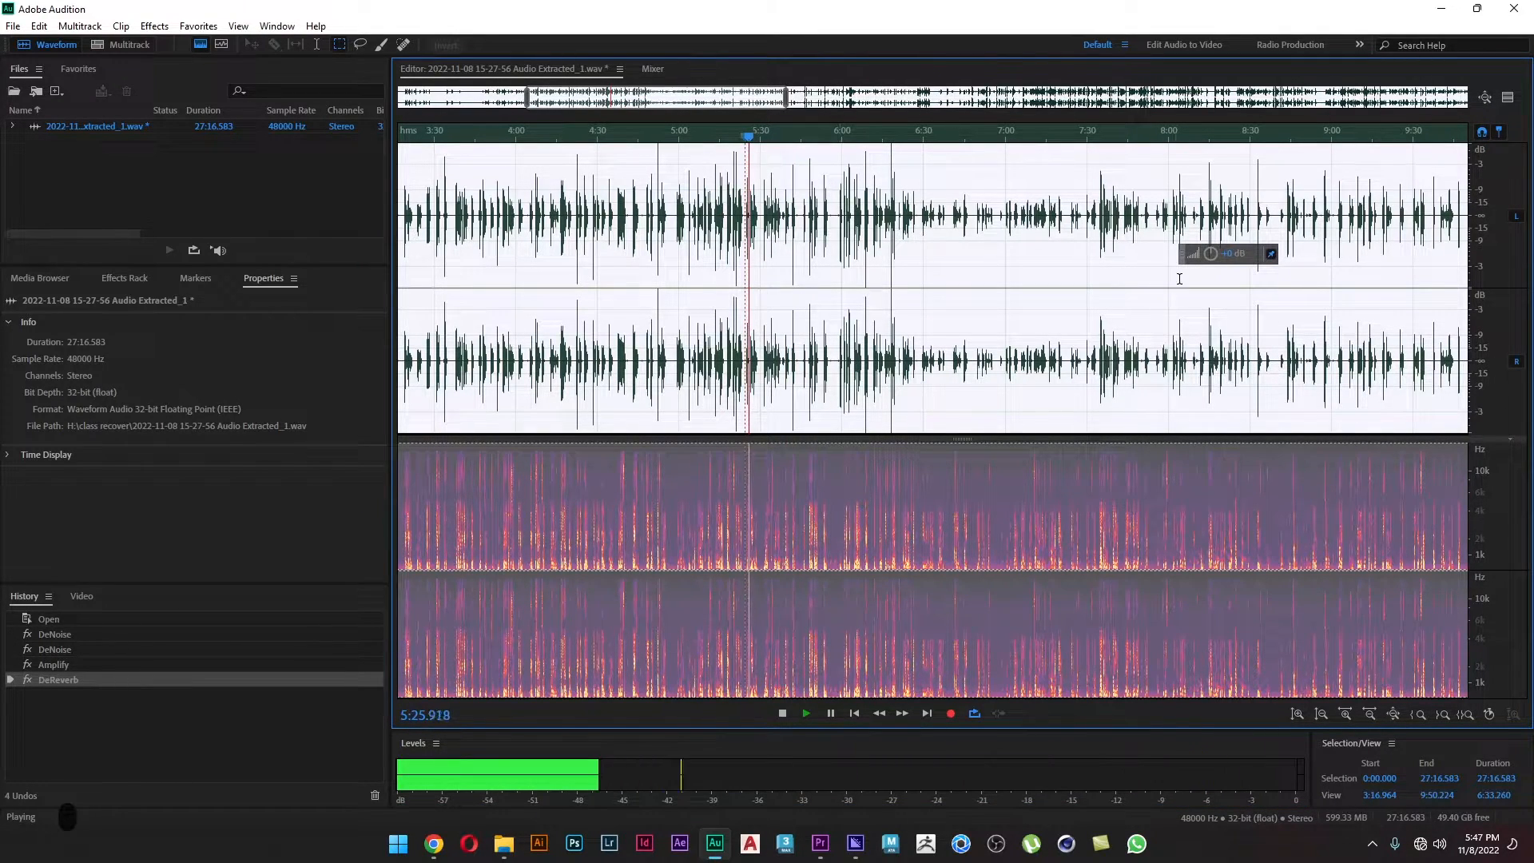
- Lower the system volume while listening to the De-Reverb result and stop playback near 5:31
click(1444, 853)
drag(1408, 745, 1355, 744)
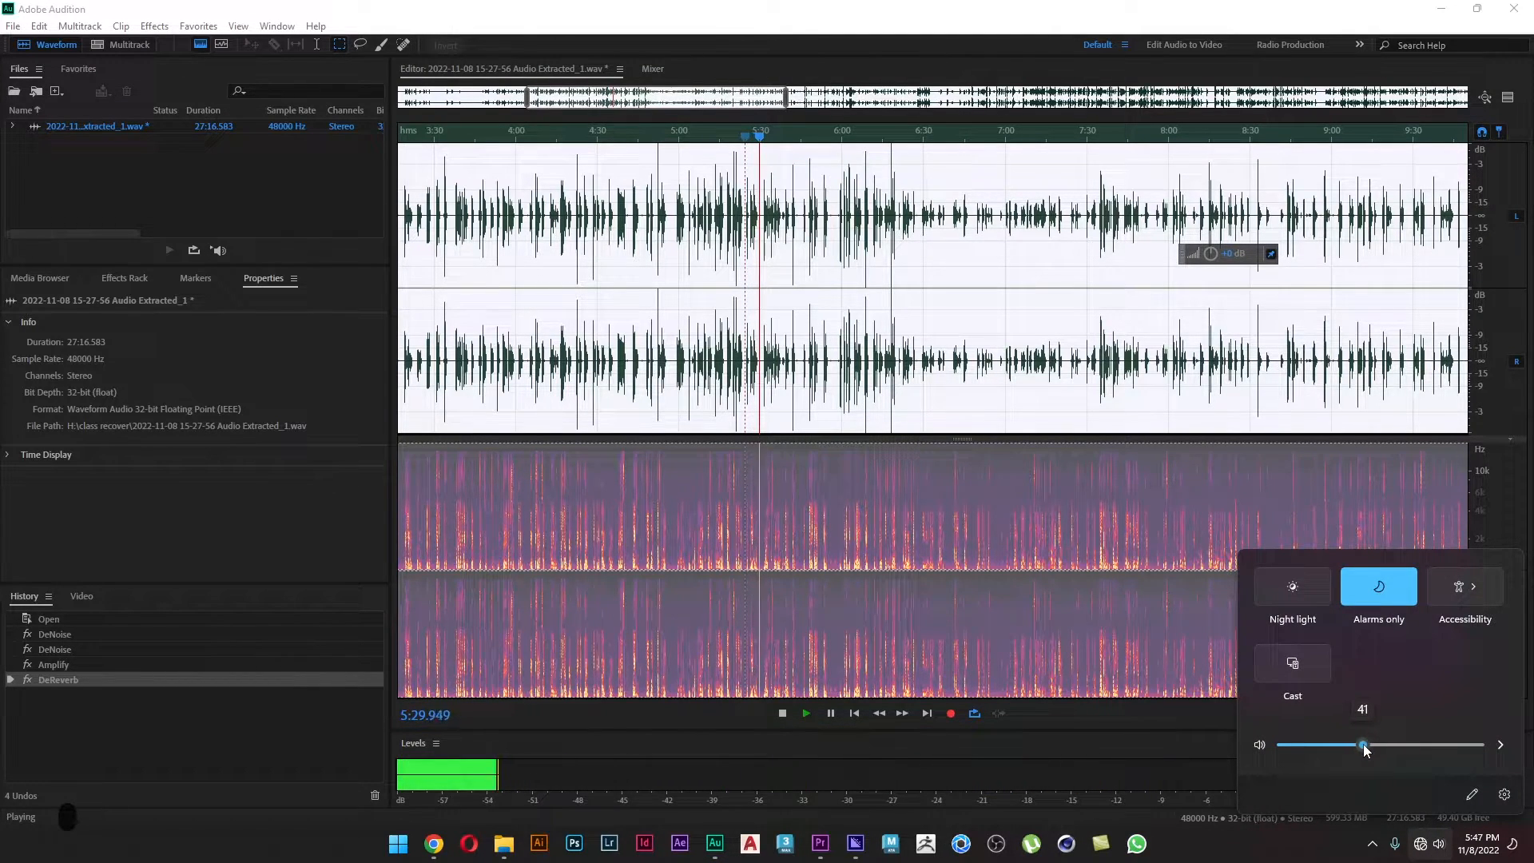
click(815, 367)
key(space)
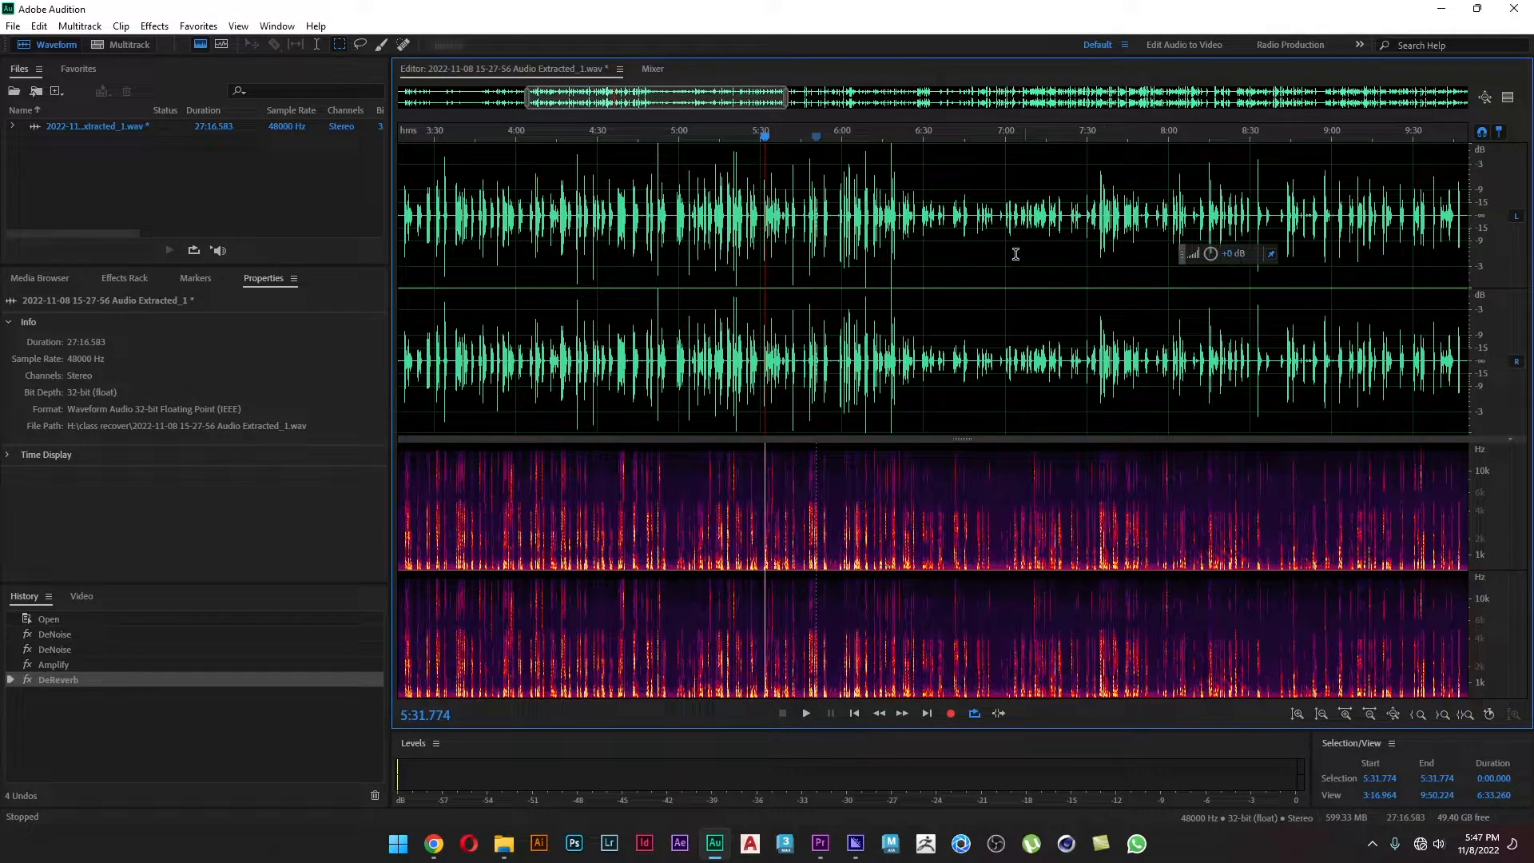
- Apply the Normalize to -3 dB favorite to the whole recording and play it from about 6:02
click(198, 26)
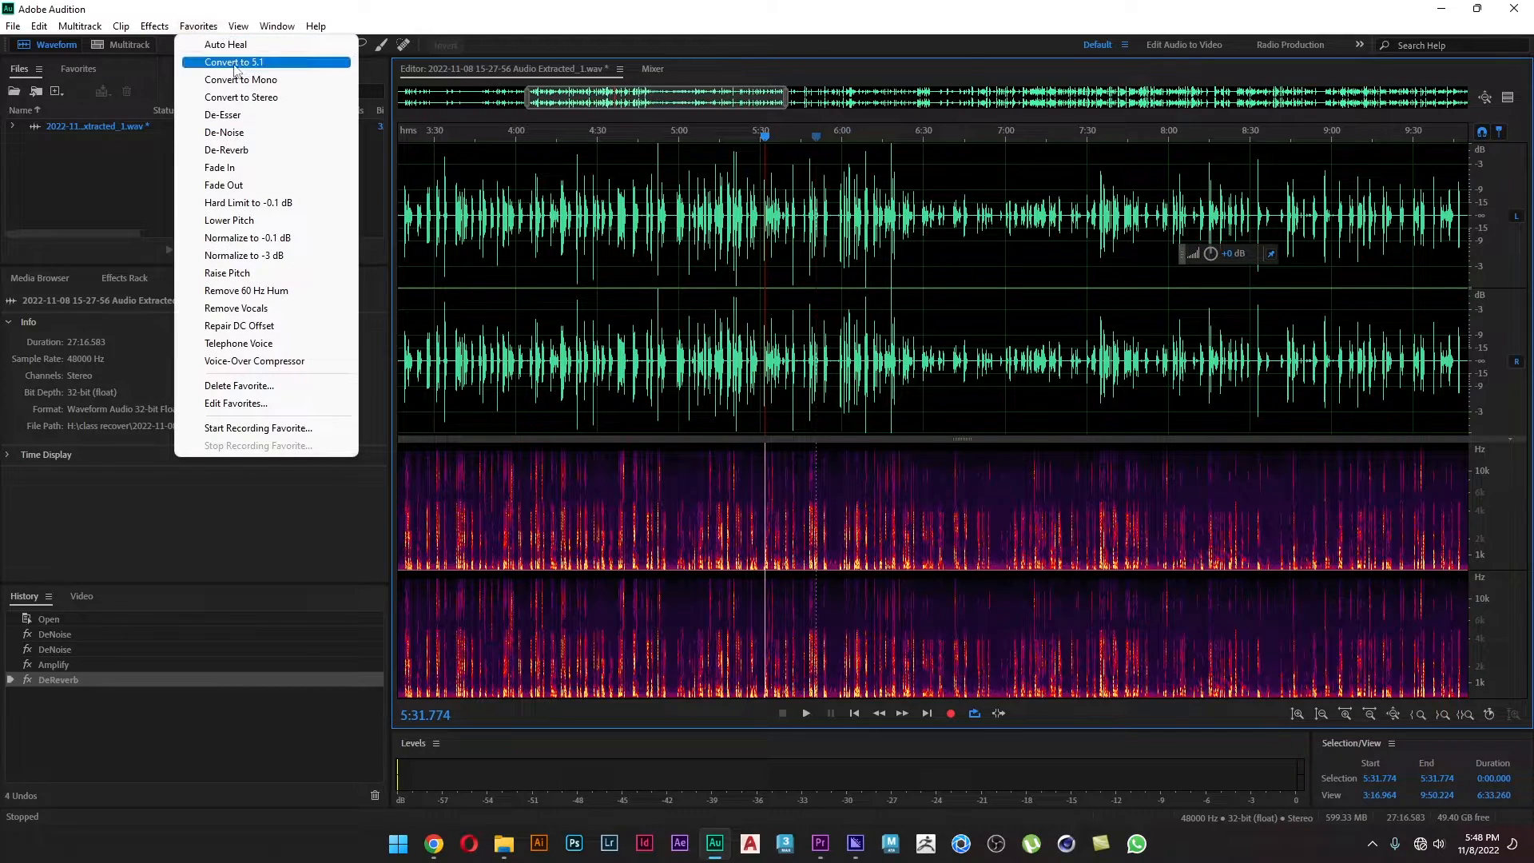
click(272, 255)
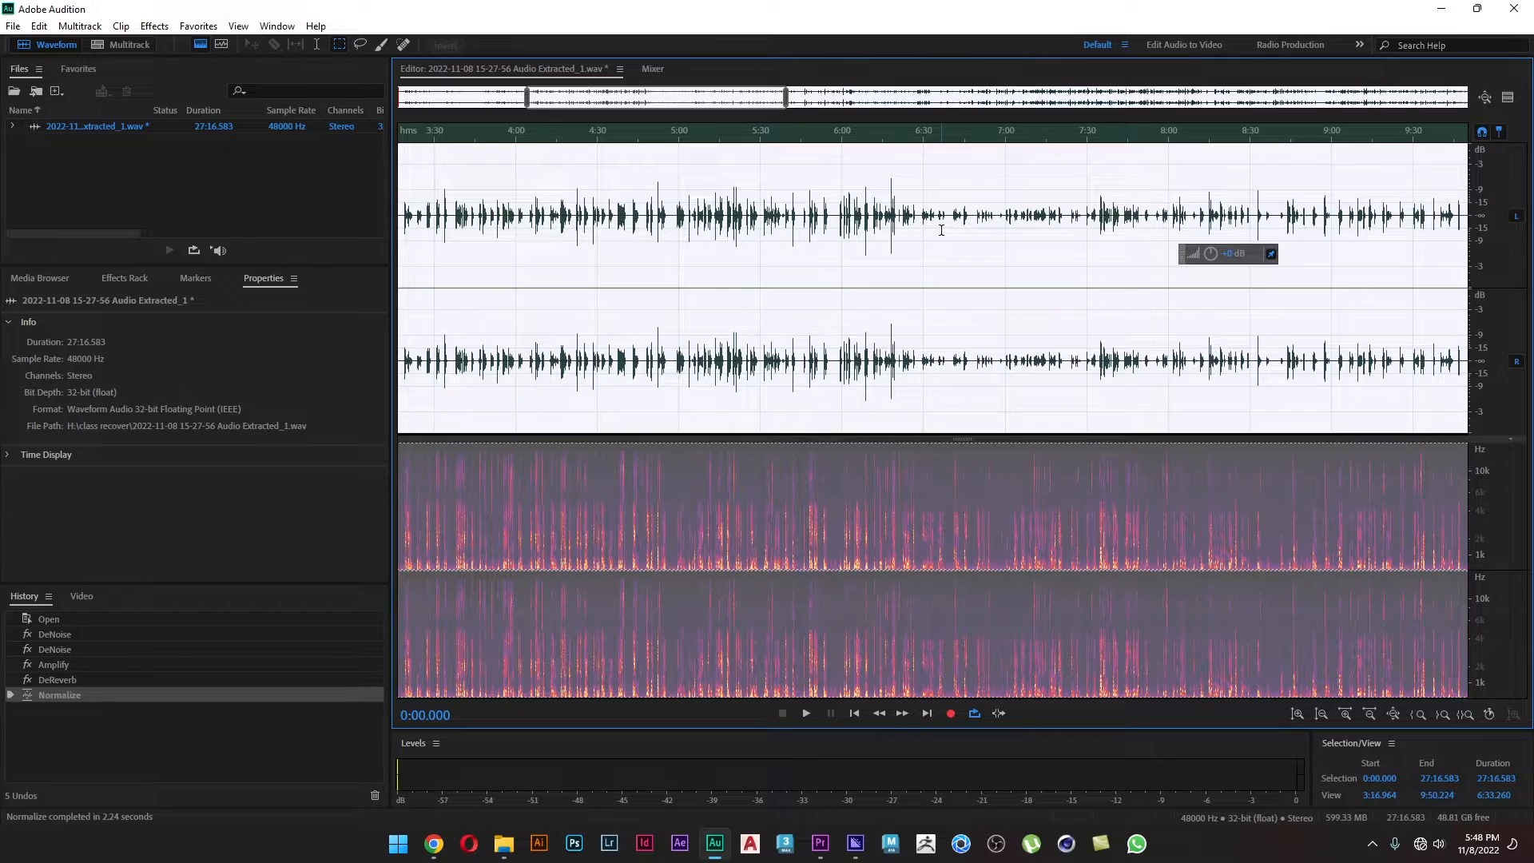
click(941, 230)
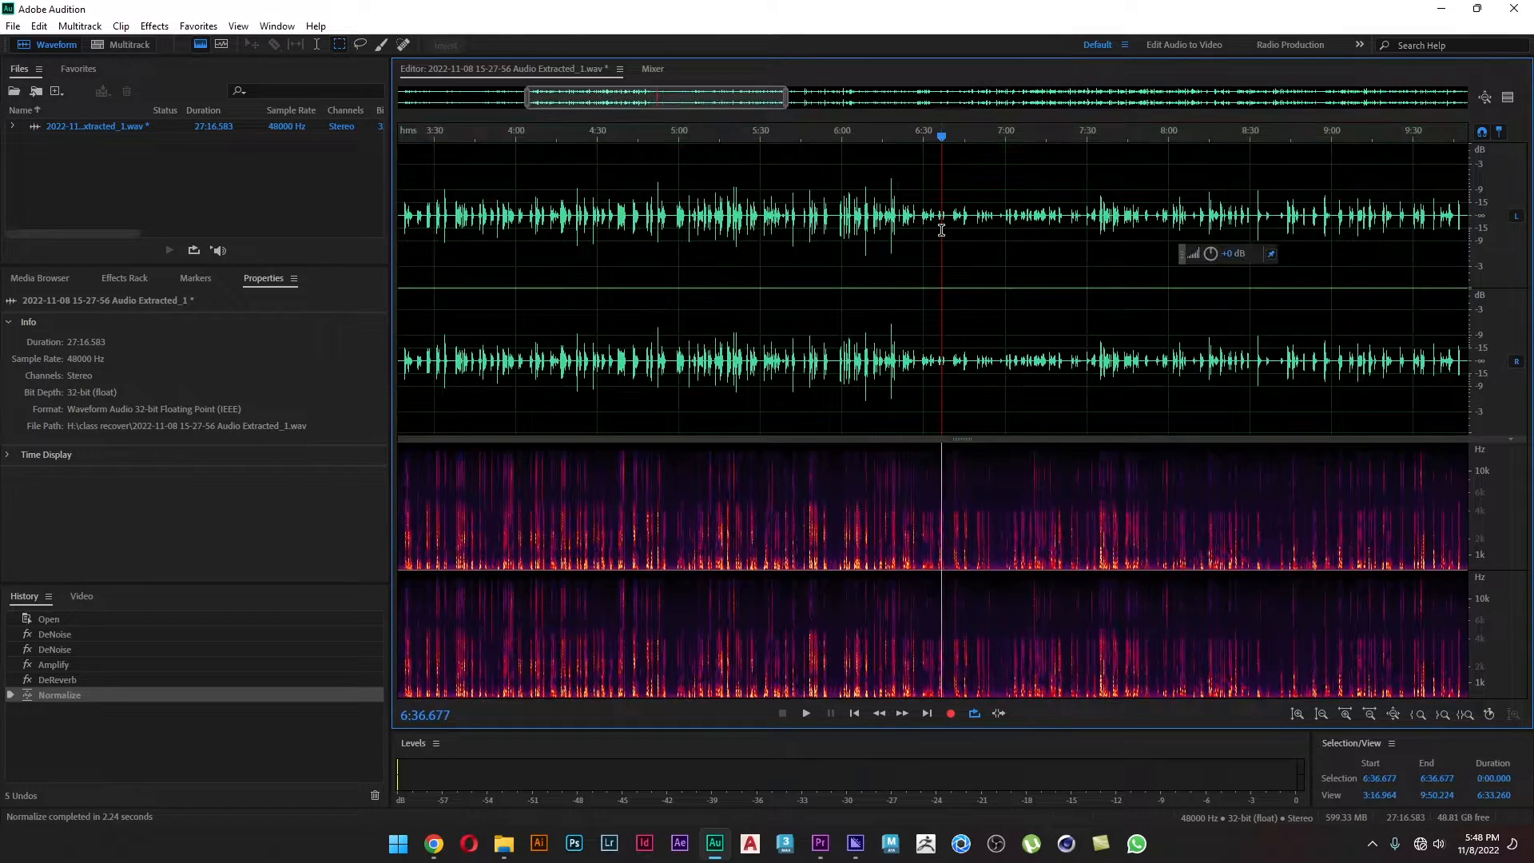
click(847, 133)
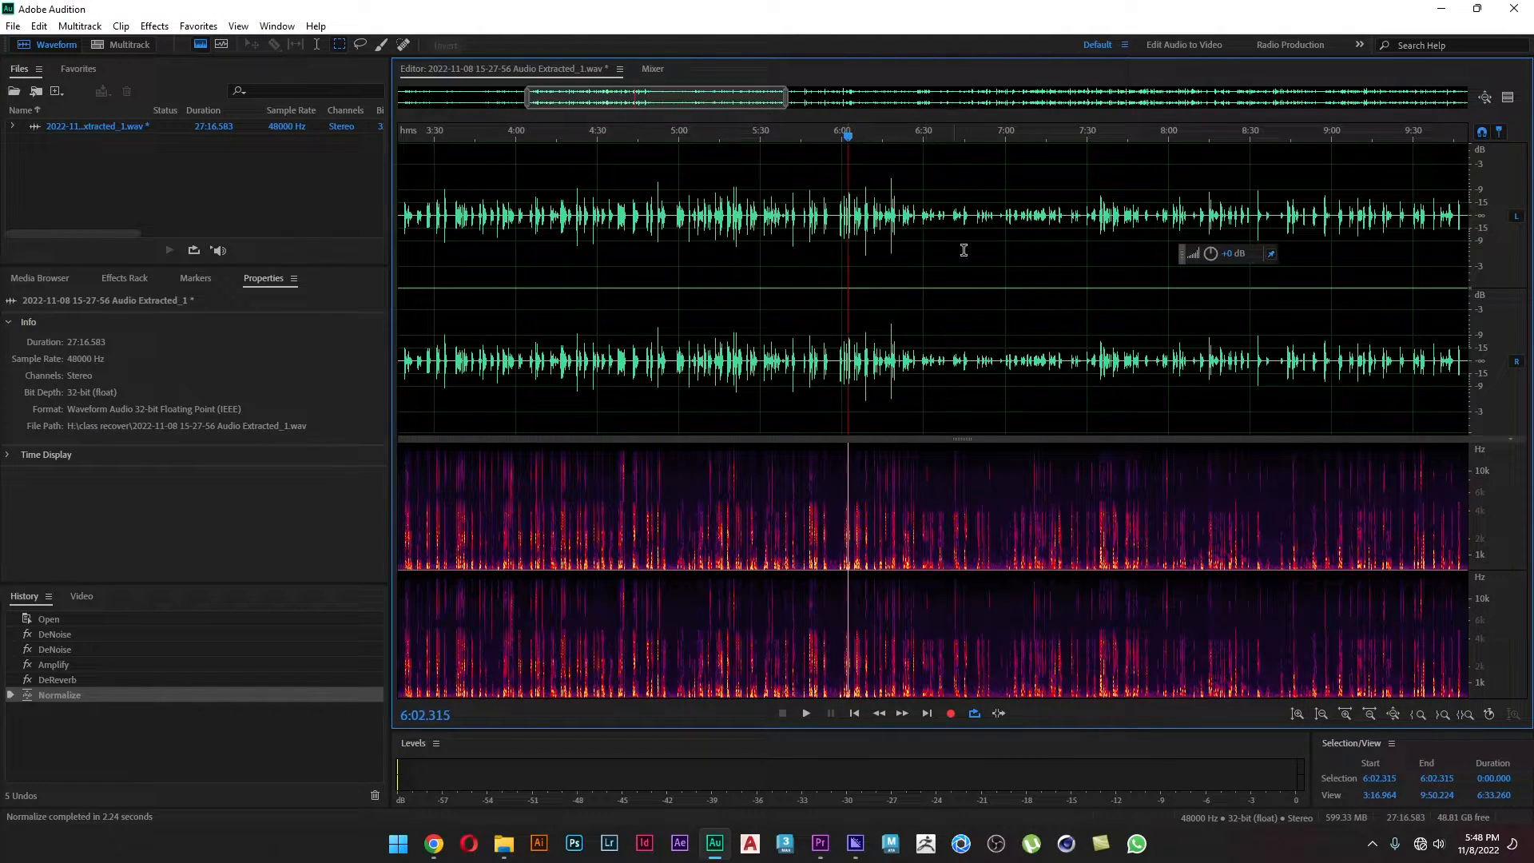
key(space)
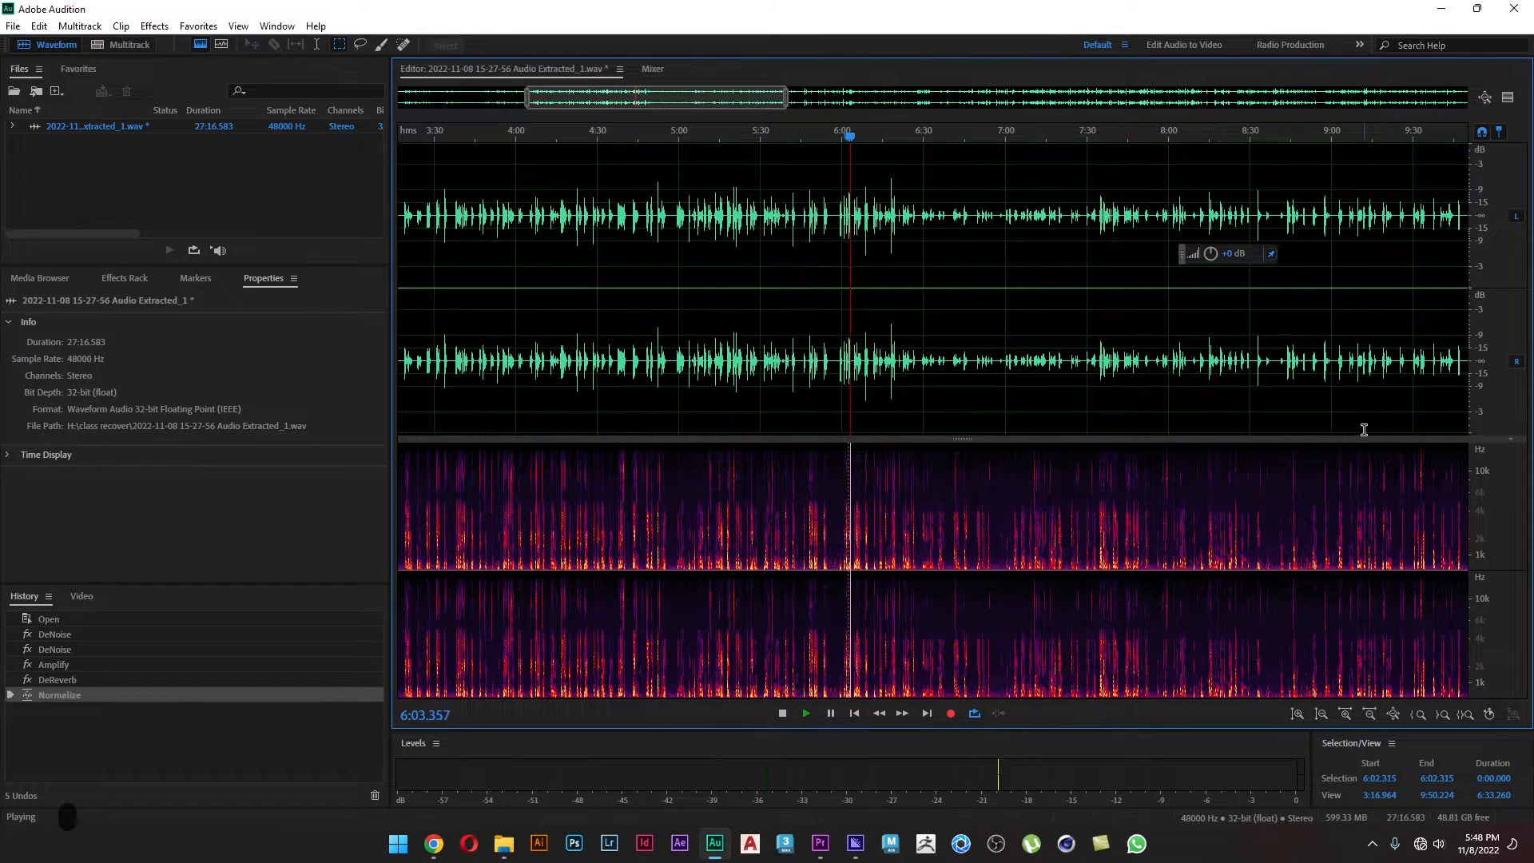
- Turn on Night light in the Windows quick settings while the normalized recording plays
click(1430, 843)
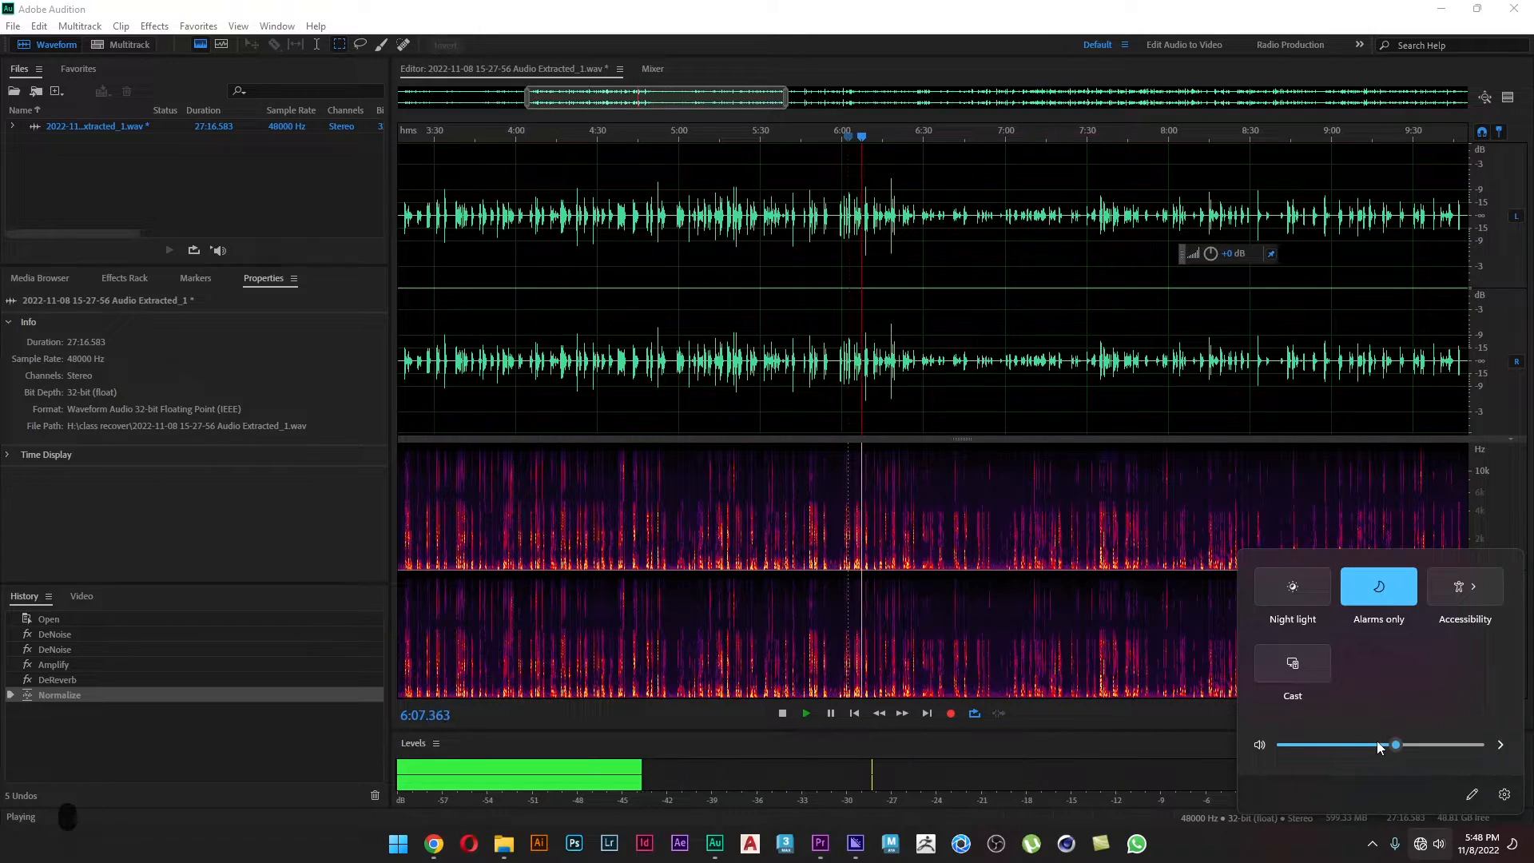
scroll(1377, 742, up, 2)
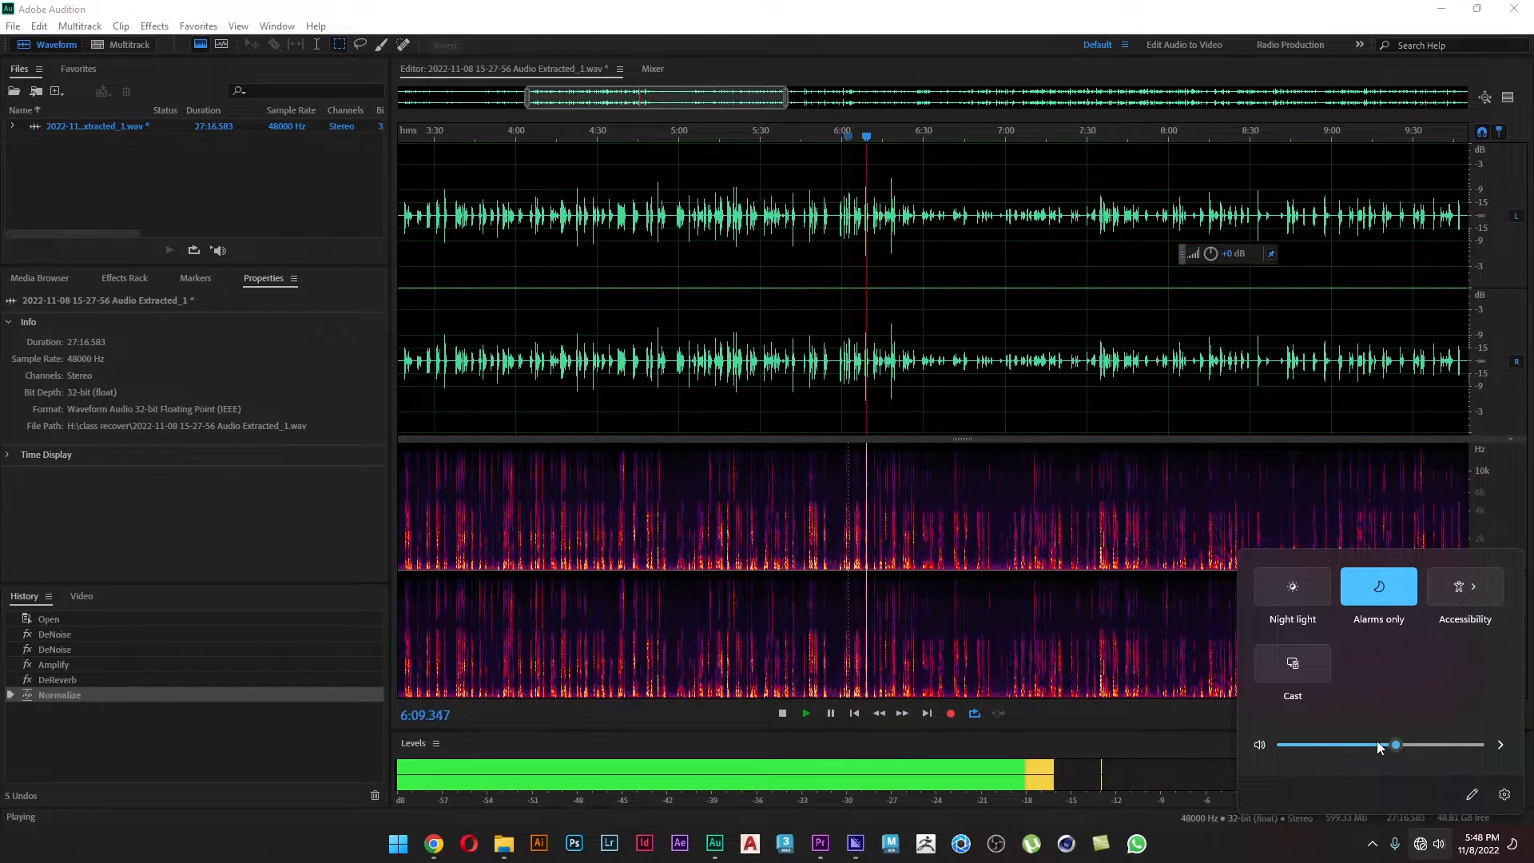
click(1292, 586)
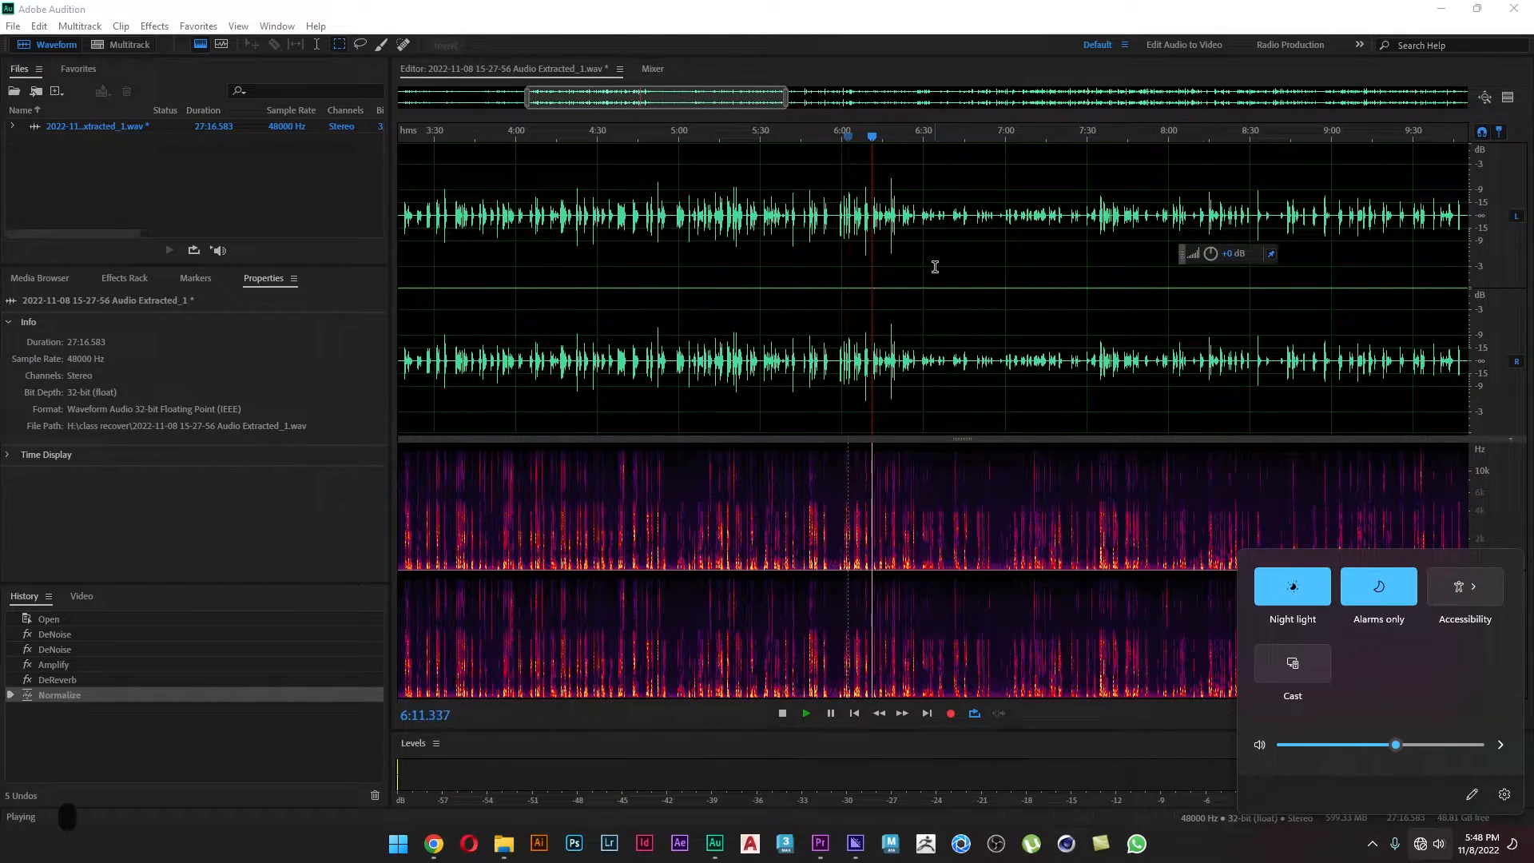
click(1029, 315)
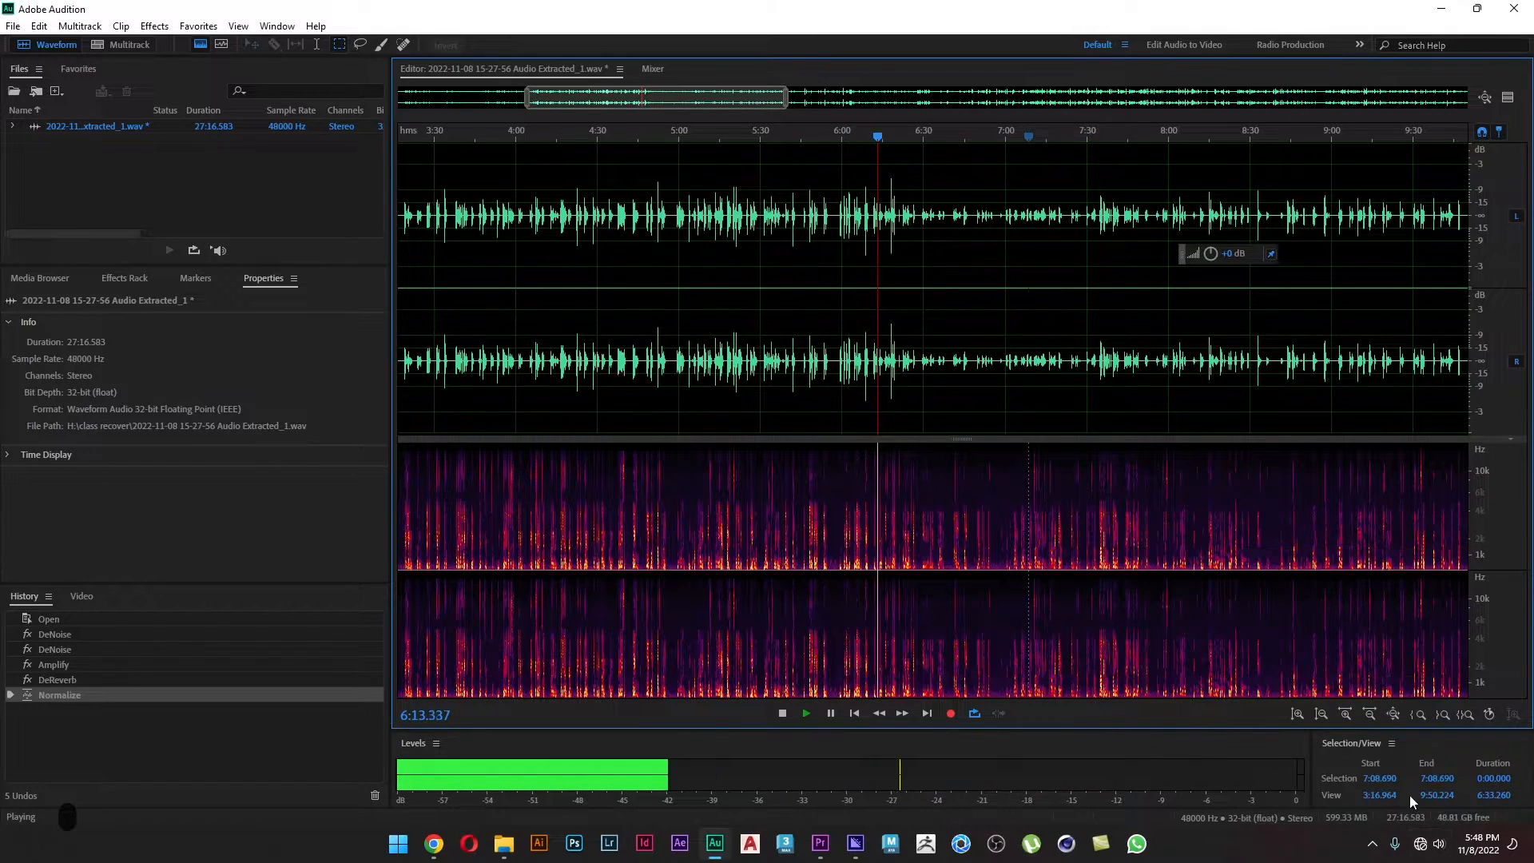
- Mute the system volume and stop playback of the normalized recording near 6:29
click(1418, 852)
drag(1428, 743, 1284, 744)
click(1066, 395)
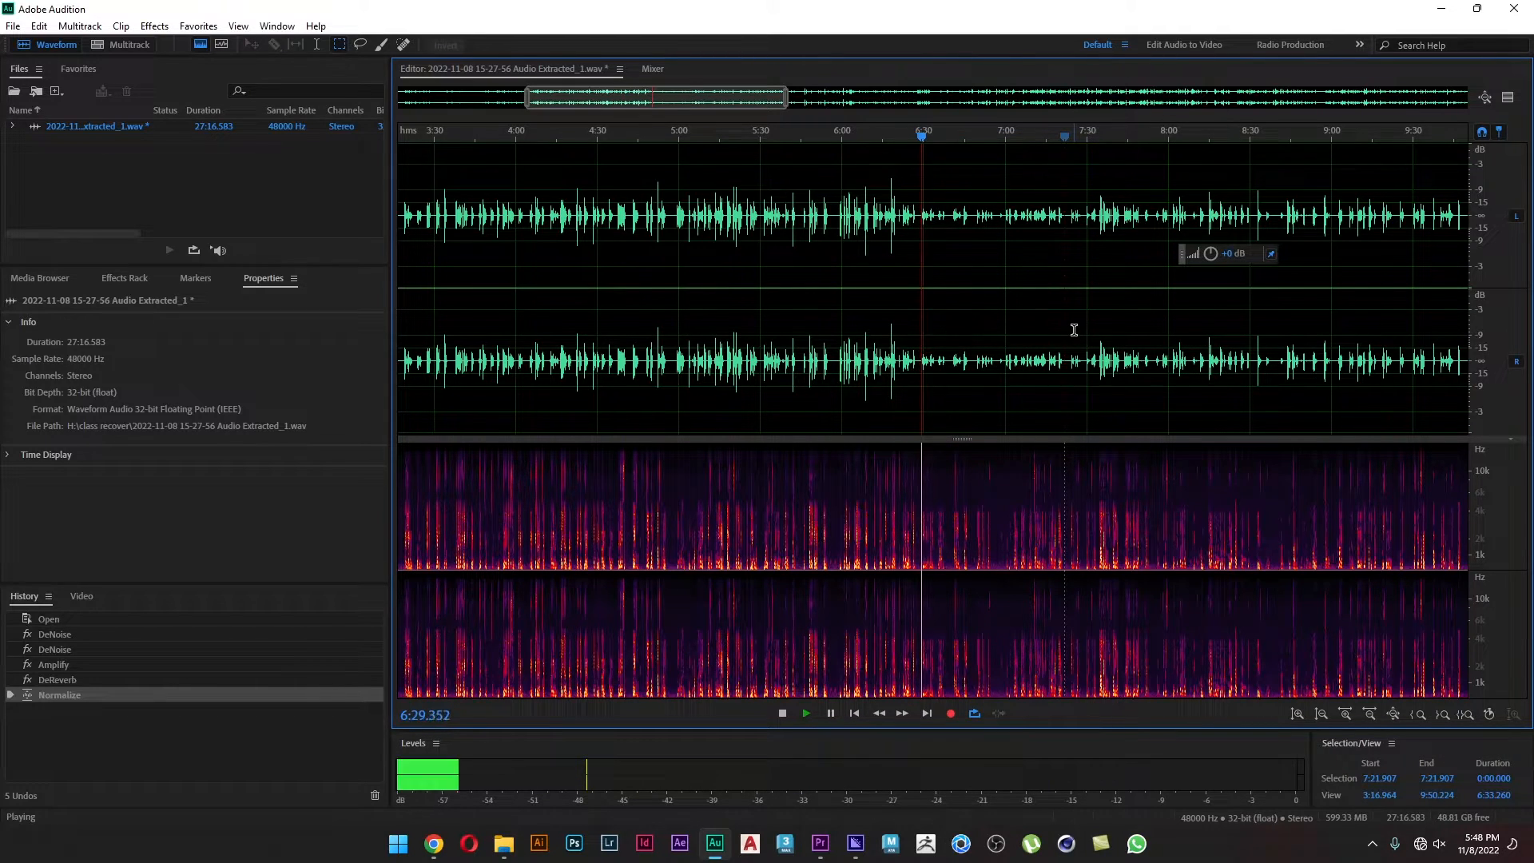
key(space)
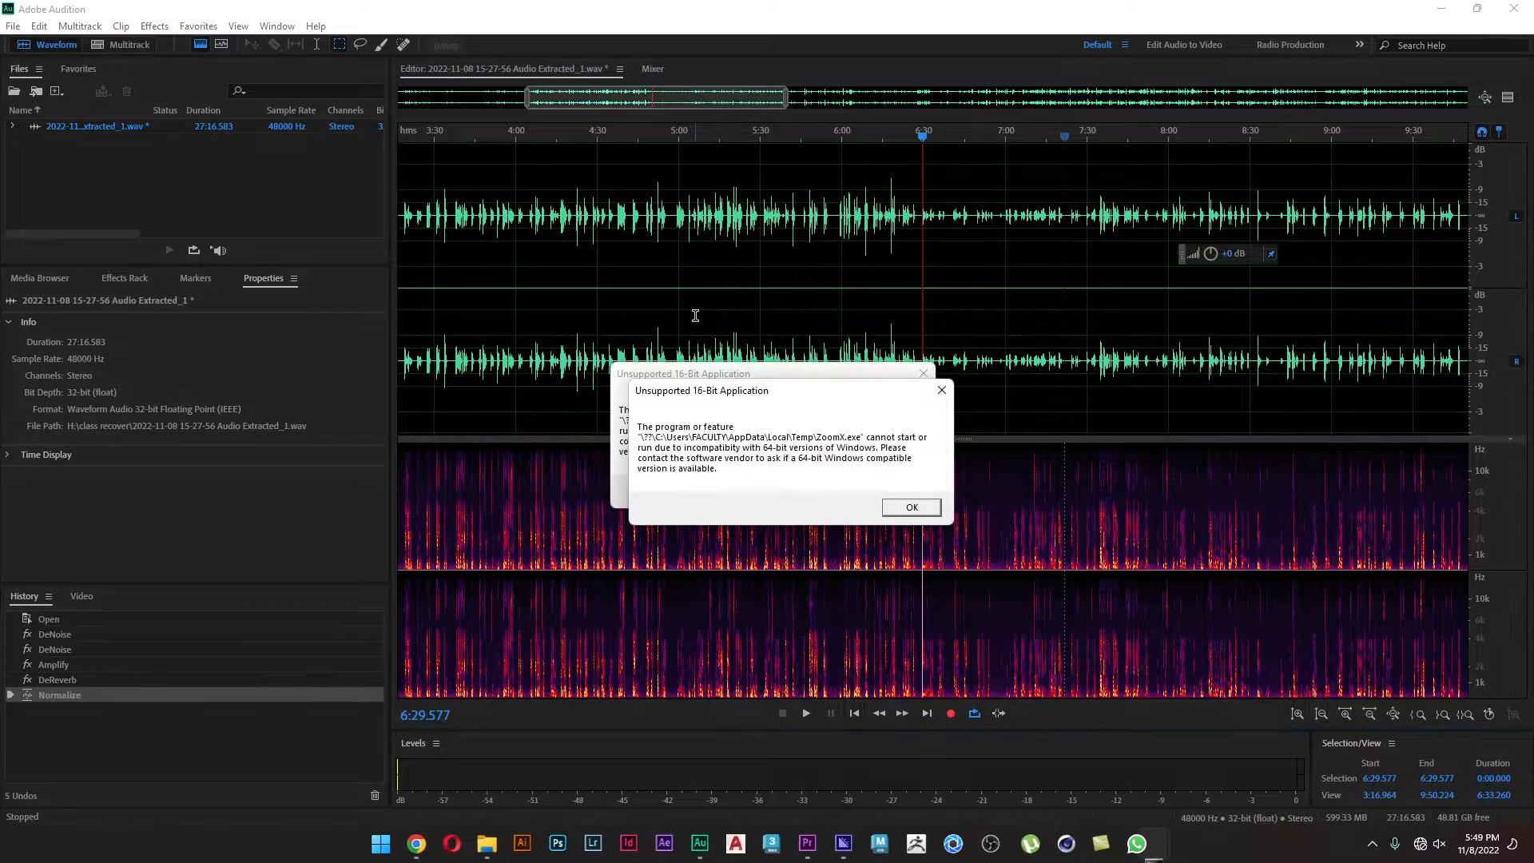
- Dismiss the two Unsupported 16-Bit Application dialogs and close the notification and calendar flyout
click(911, 507)
click(906, 490)
click(1478, 844)
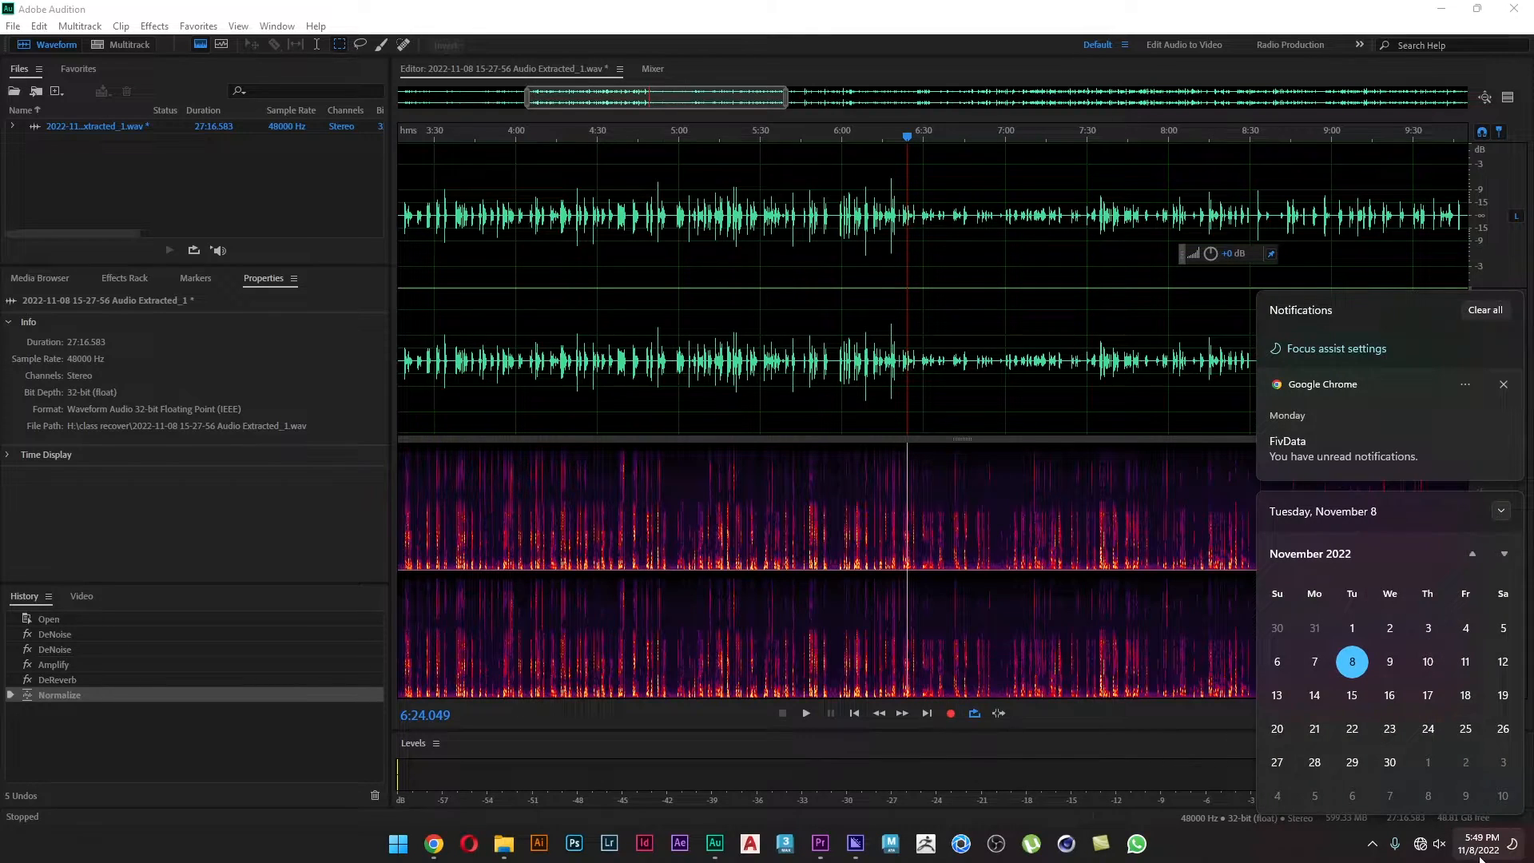
click(1438, 843)
click(963, 404)
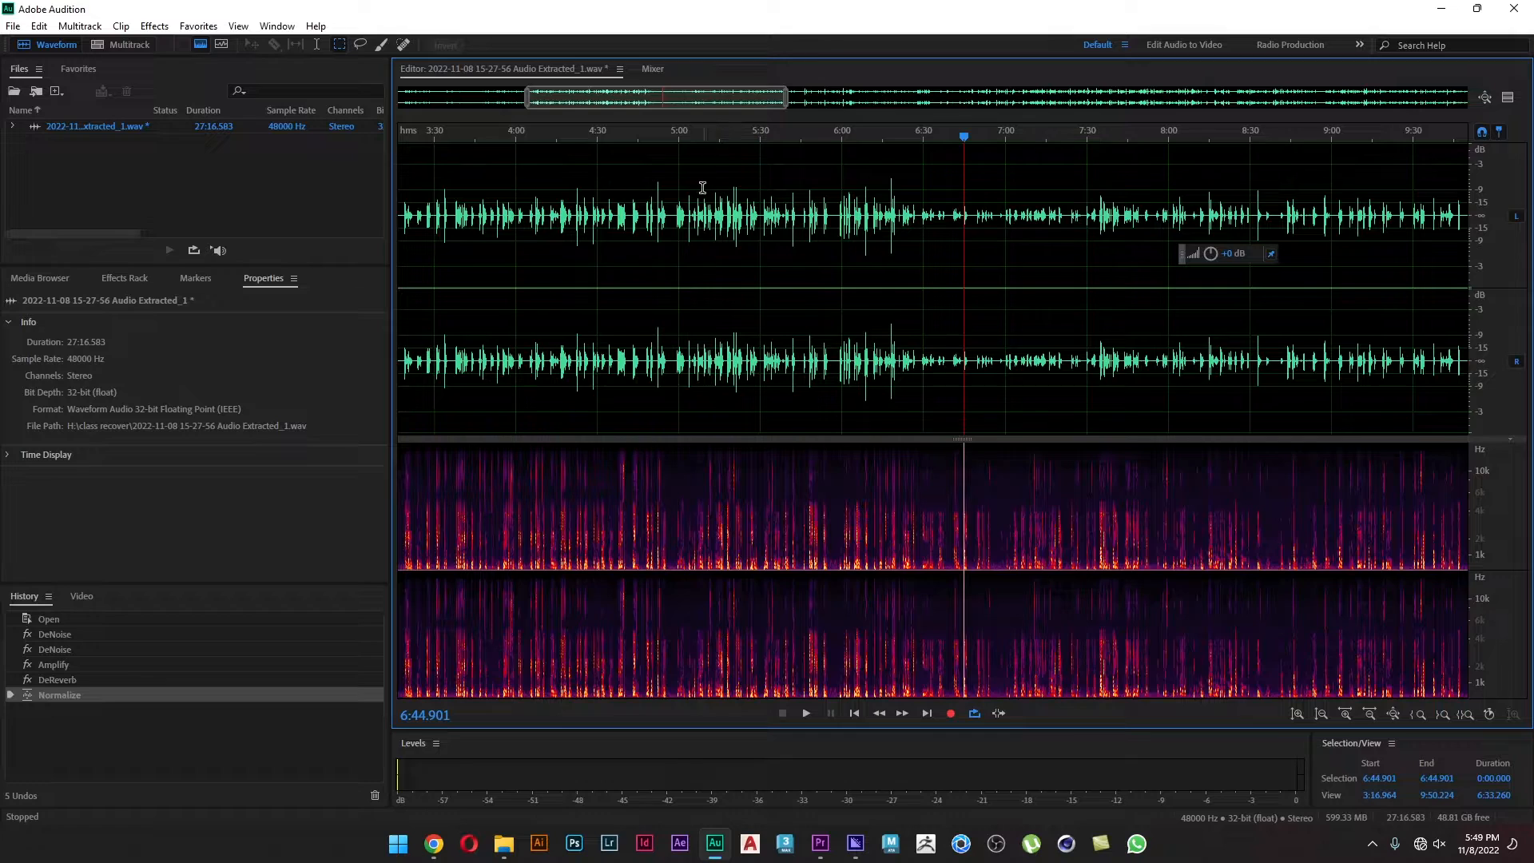
- Select the passage of the normalized recording from about 5:03.7 to 5:16.4 and play it
drag(679, 214, 733, 228)
scroll(718, 232, up, 1)
scroll(714, 236, up, 9)
scroll(703, 241, down, 2)
drag(627, 253, 771, 257)
click(676, 253)
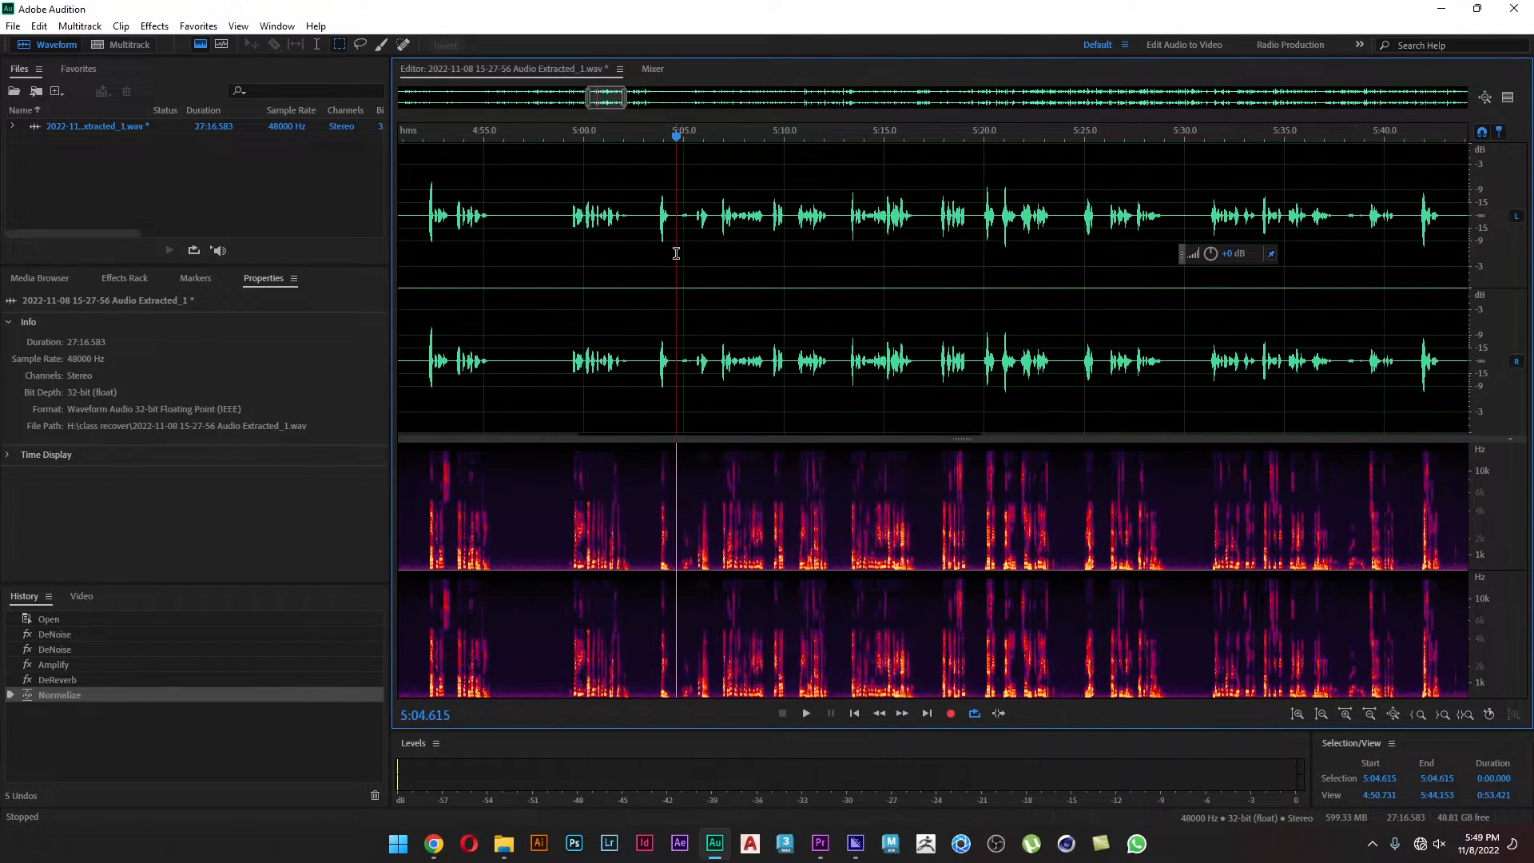
drag(659, 224, 912, 224)
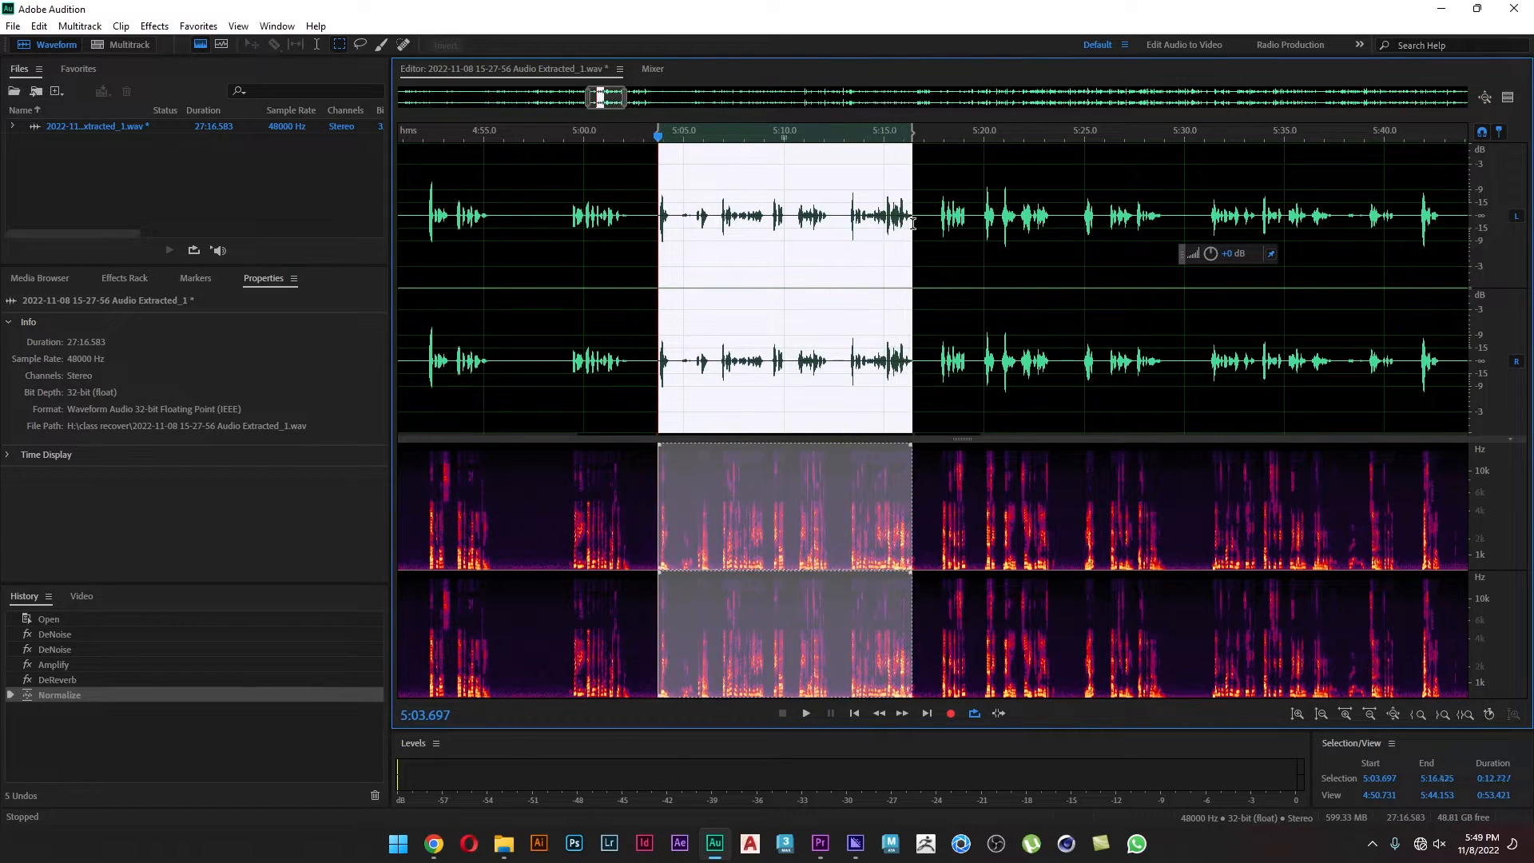
key(space)
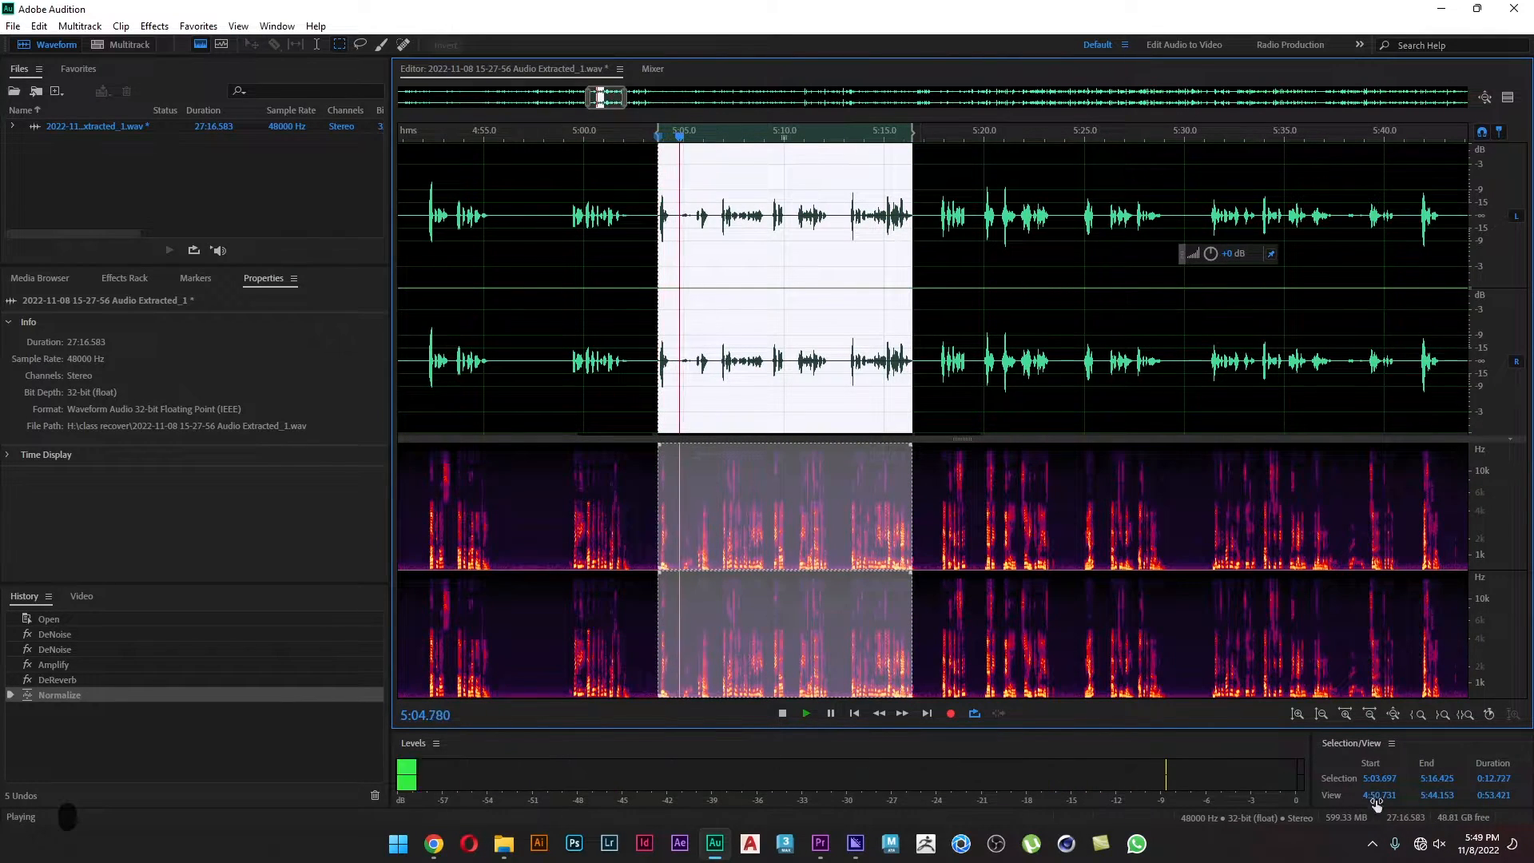
- Raise the system volume while the selected passage plays and stop playback near 5:10
click(1442, 850)
drag(1326, 743, 1367, 747)
click(762, 34)
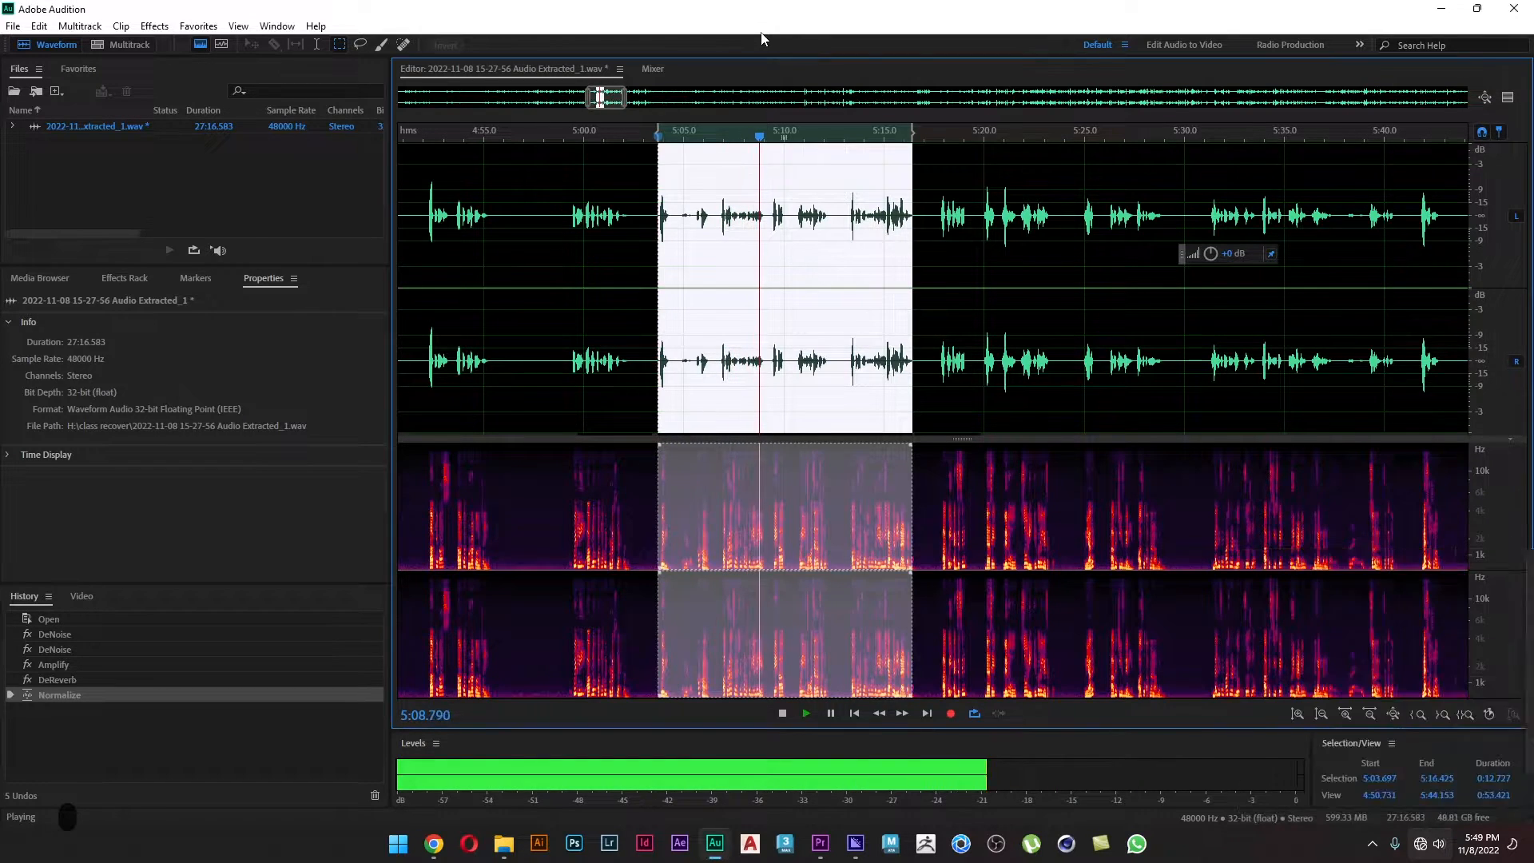
key(space)
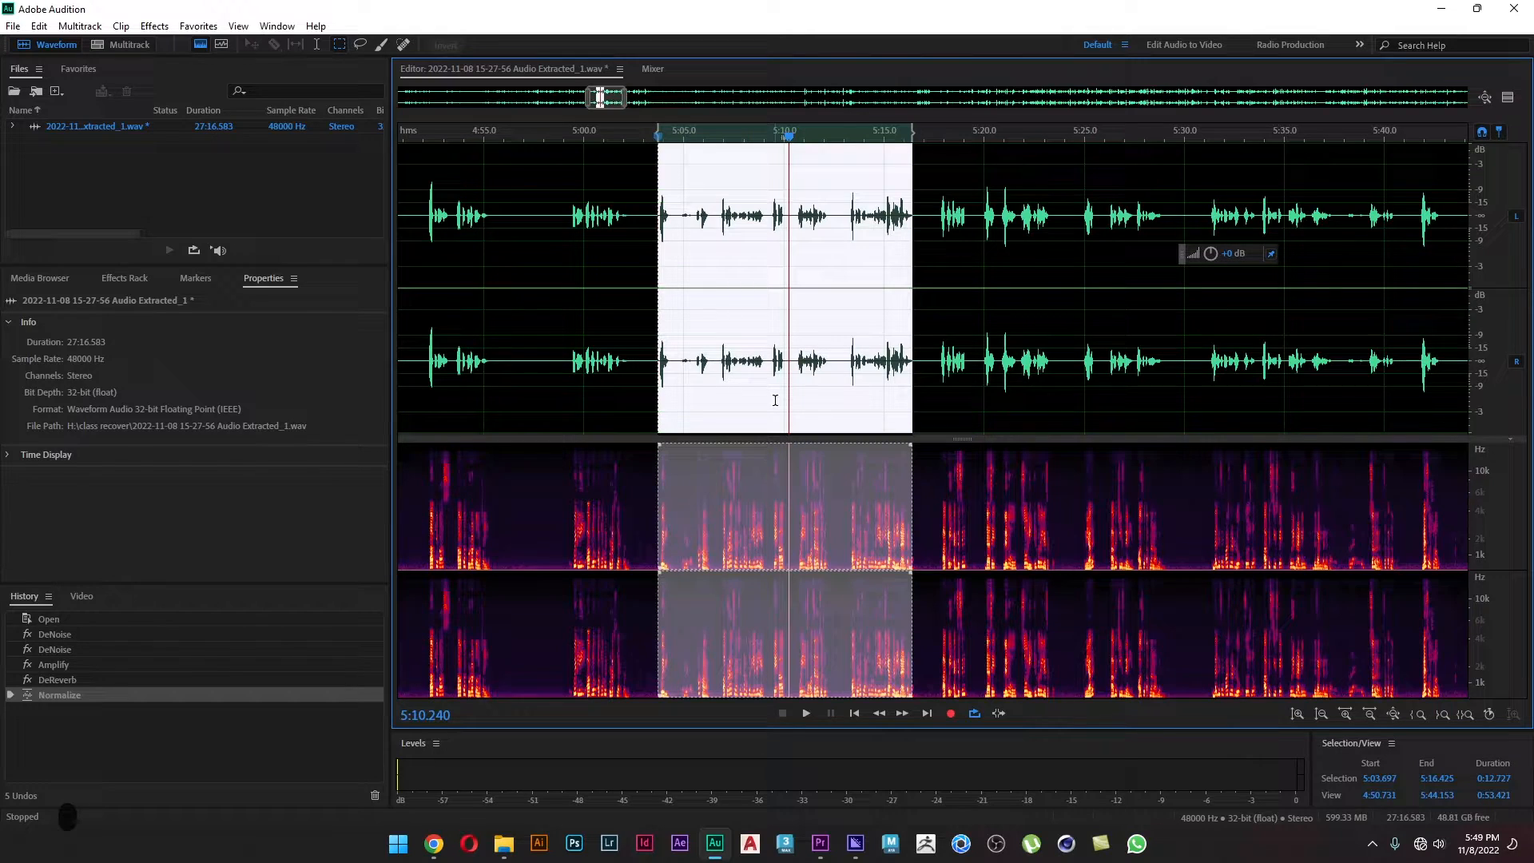
- Show the Effects Rack and examine the effect categories available for its first slot, including the Reverb effects
click(160, 29)
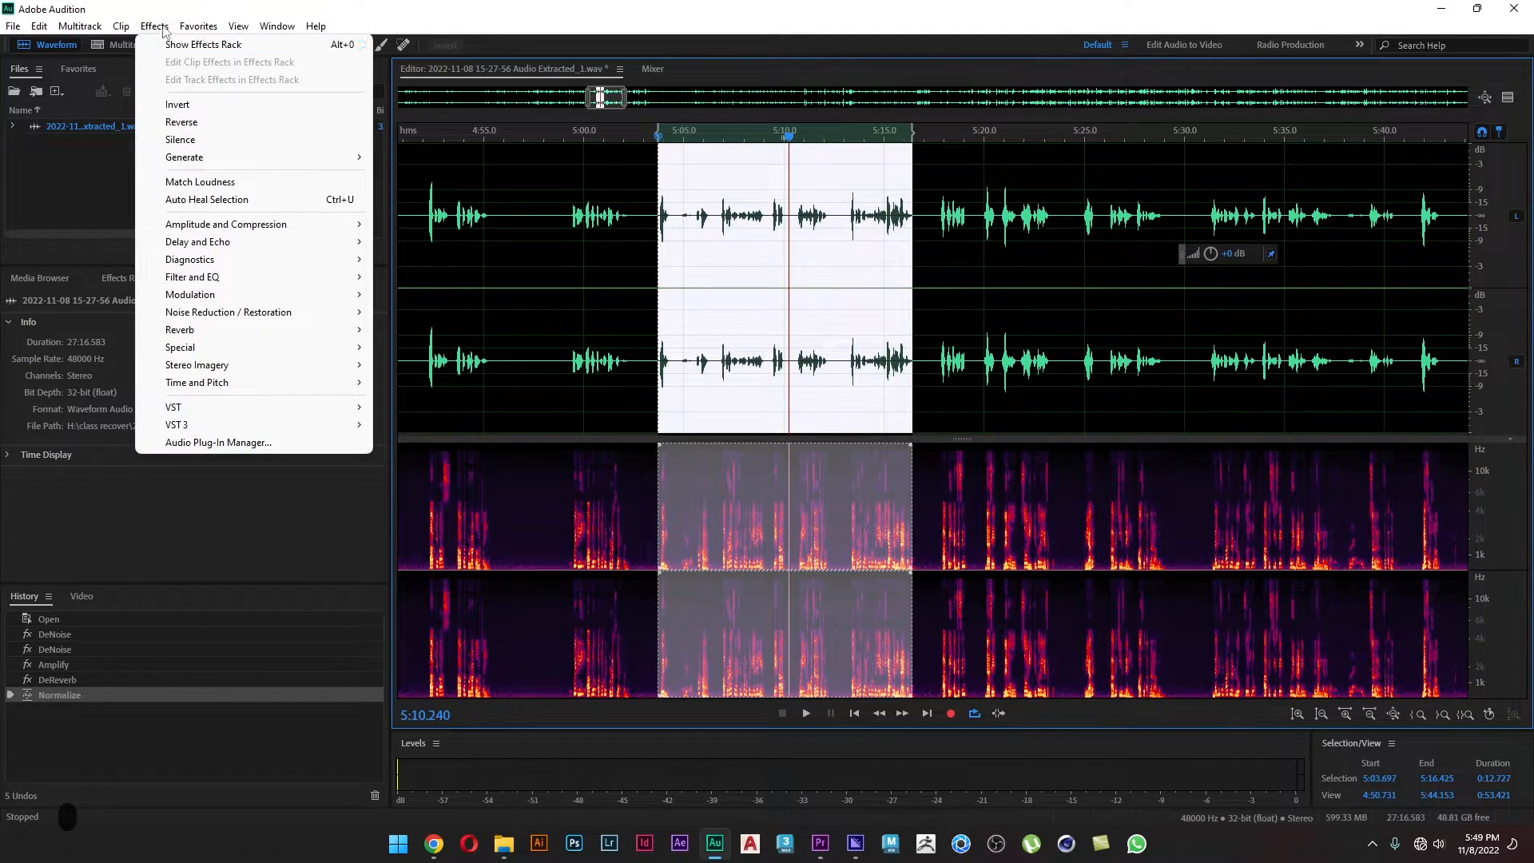
click(160, 28)
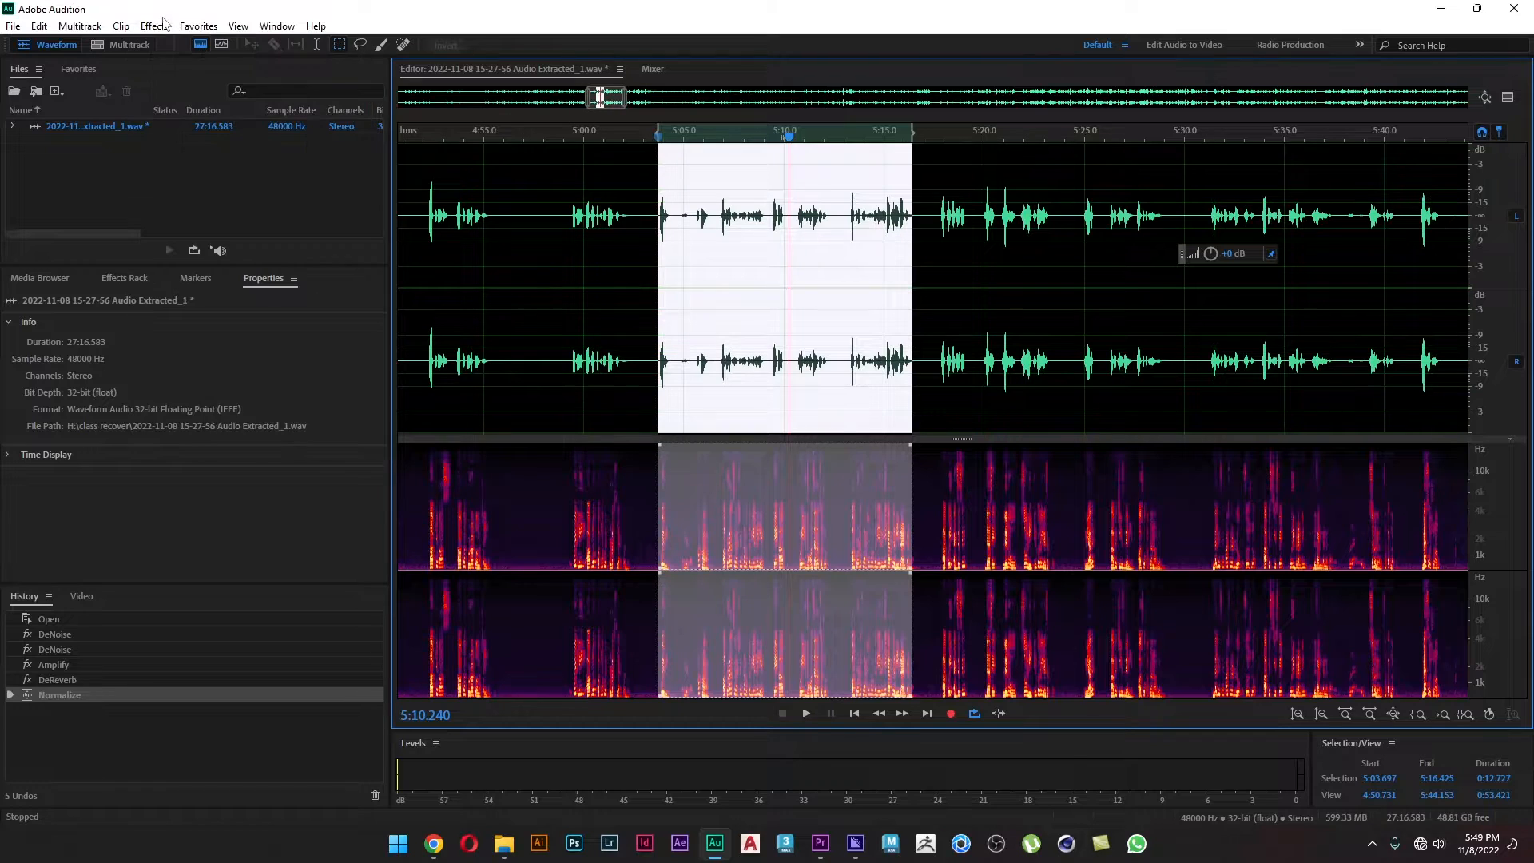
click(116, 279)
click(364, 337)
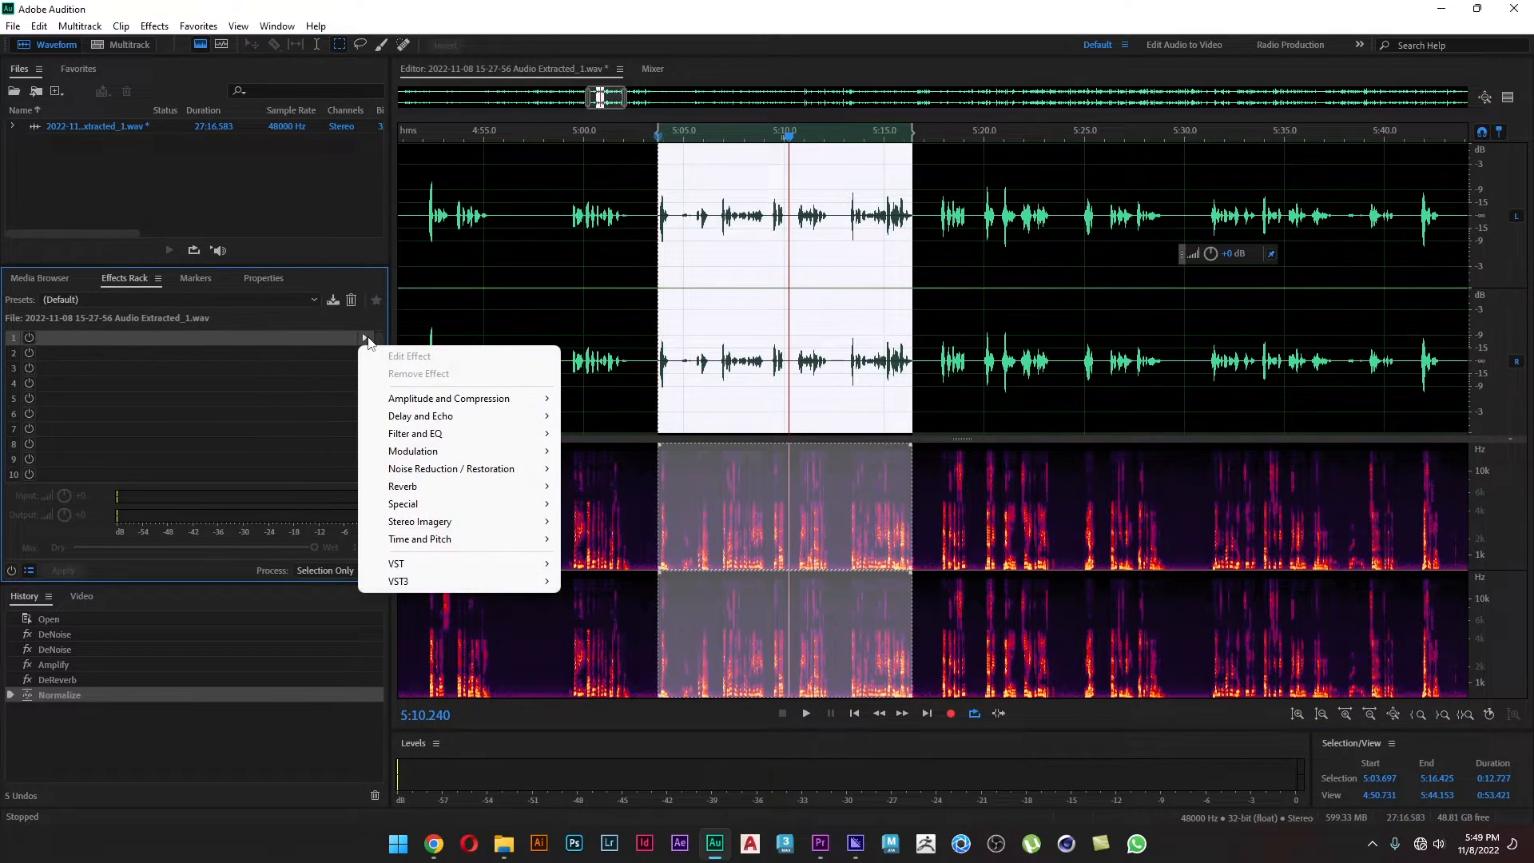
mouse_move(454, 405)
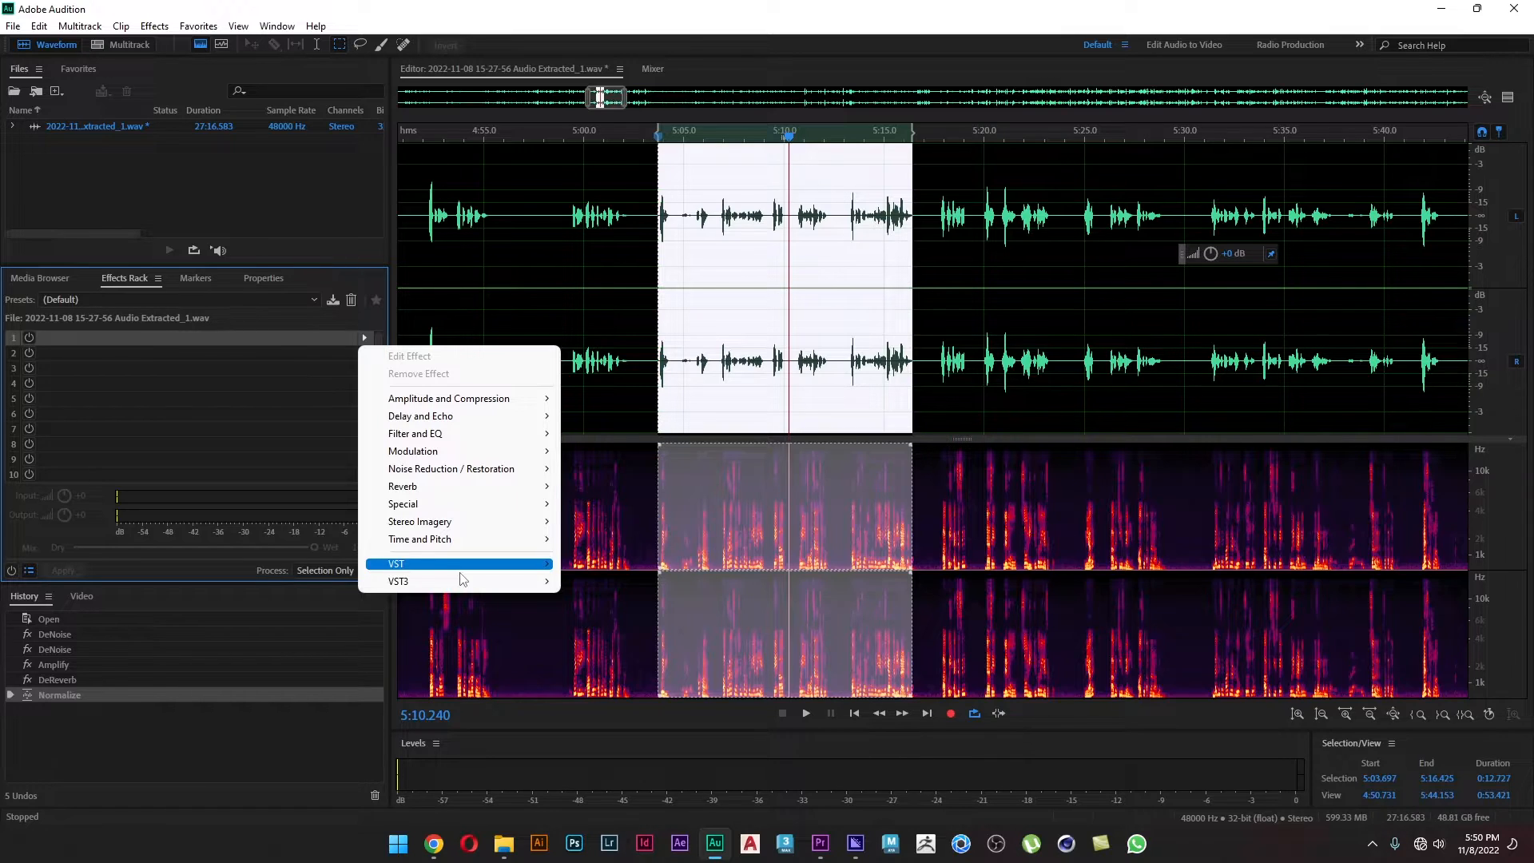
click(160, 25)
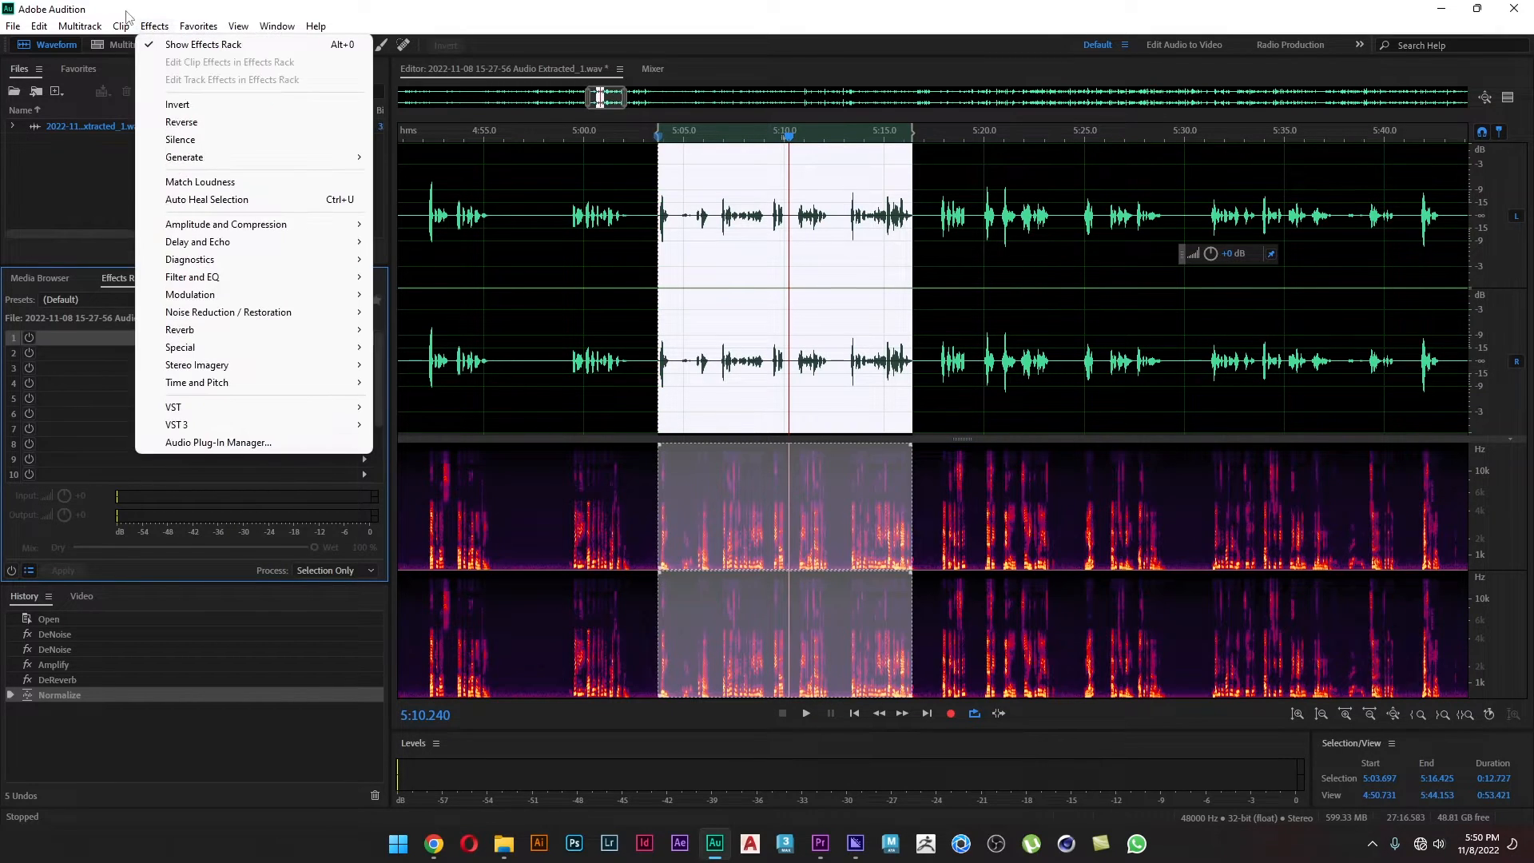
mouse_move(283, 336)
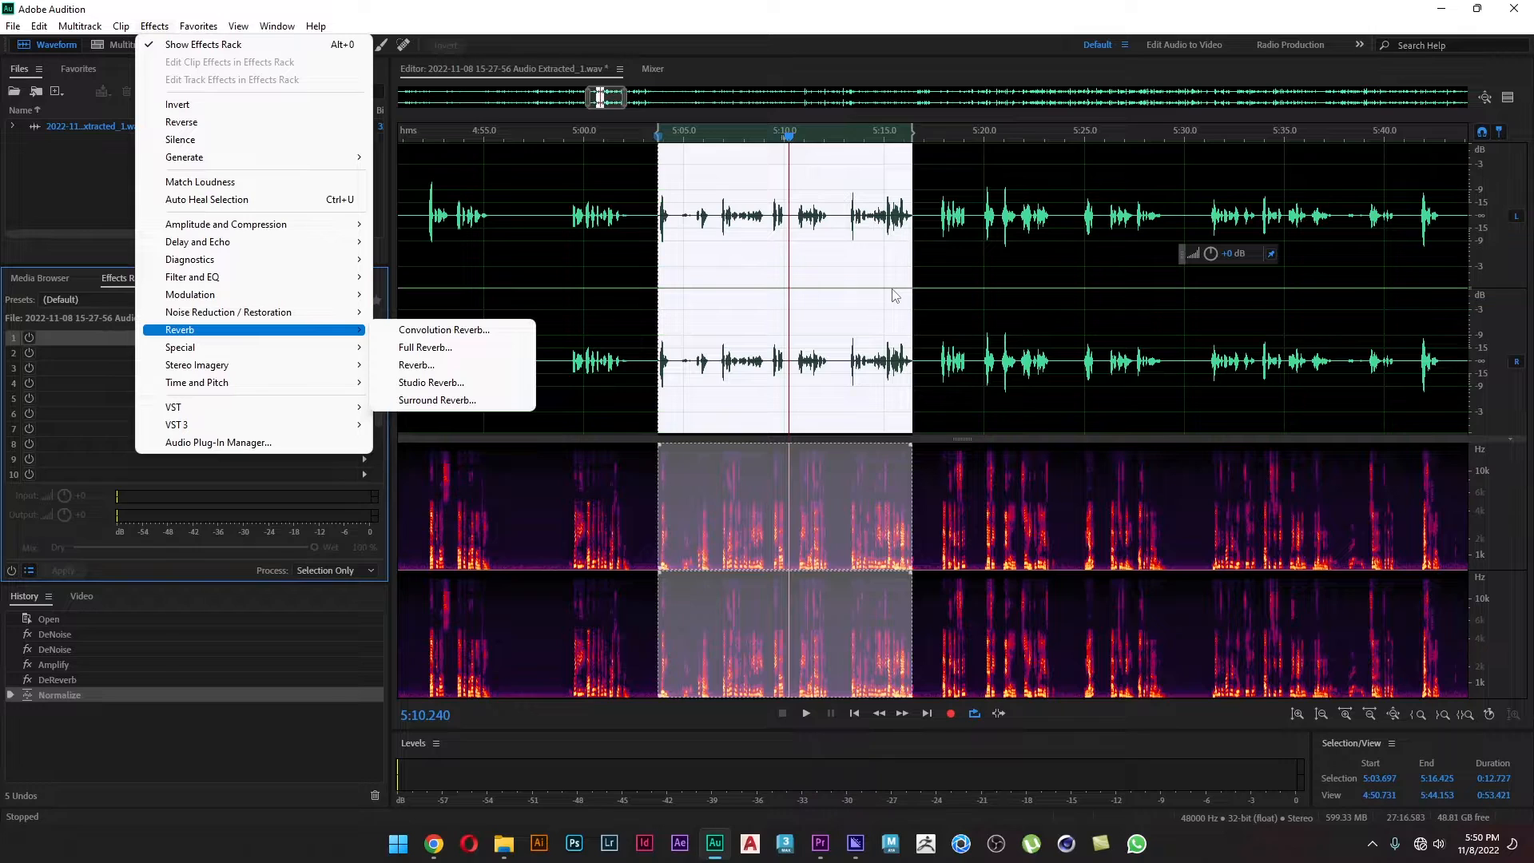
click(87, 365)
click(364, 338)
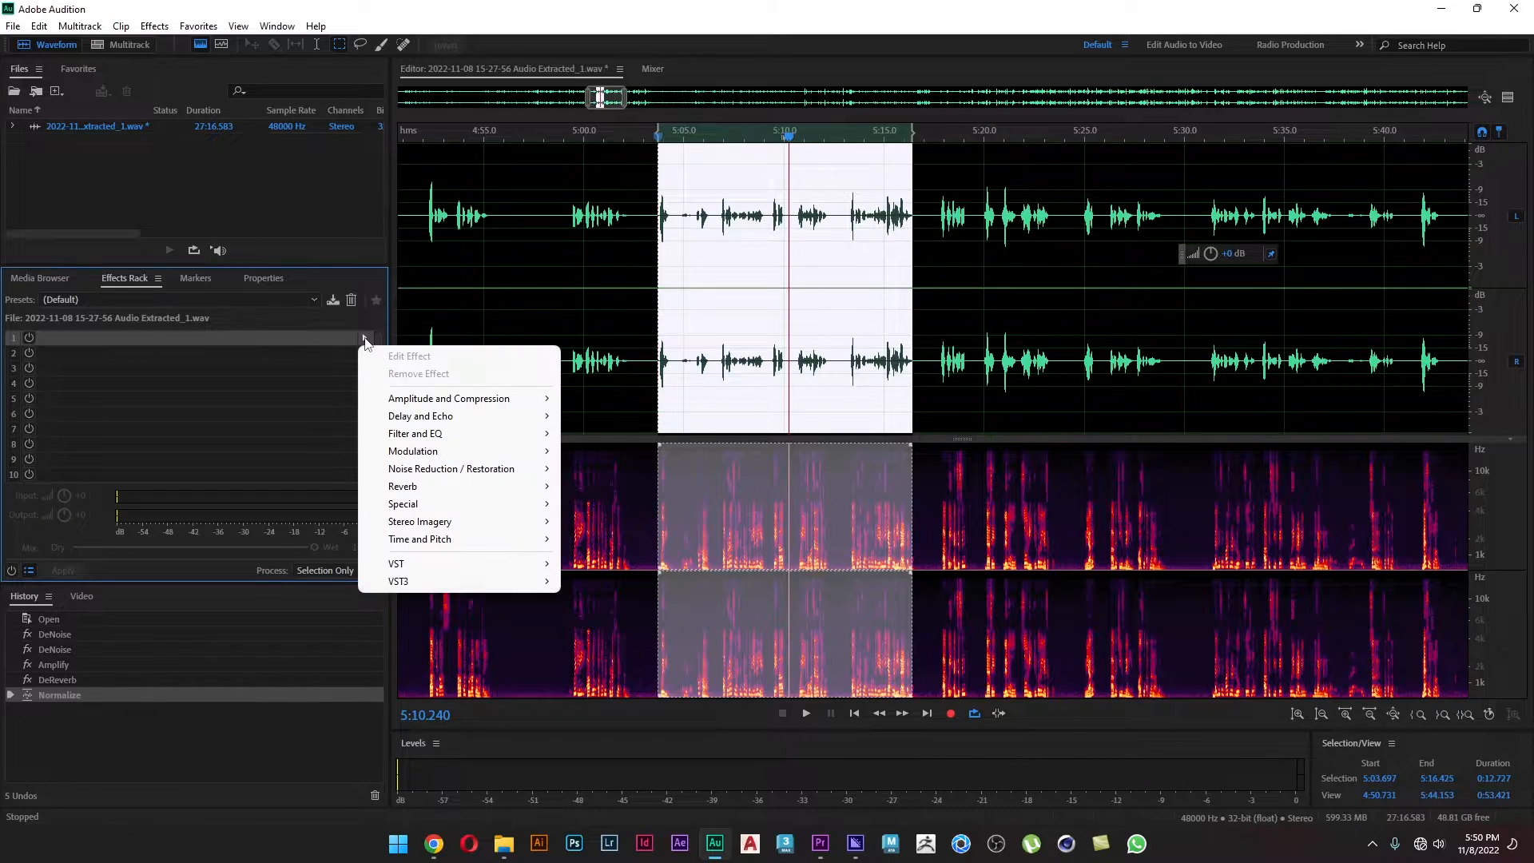
mouse_move(452, 503)
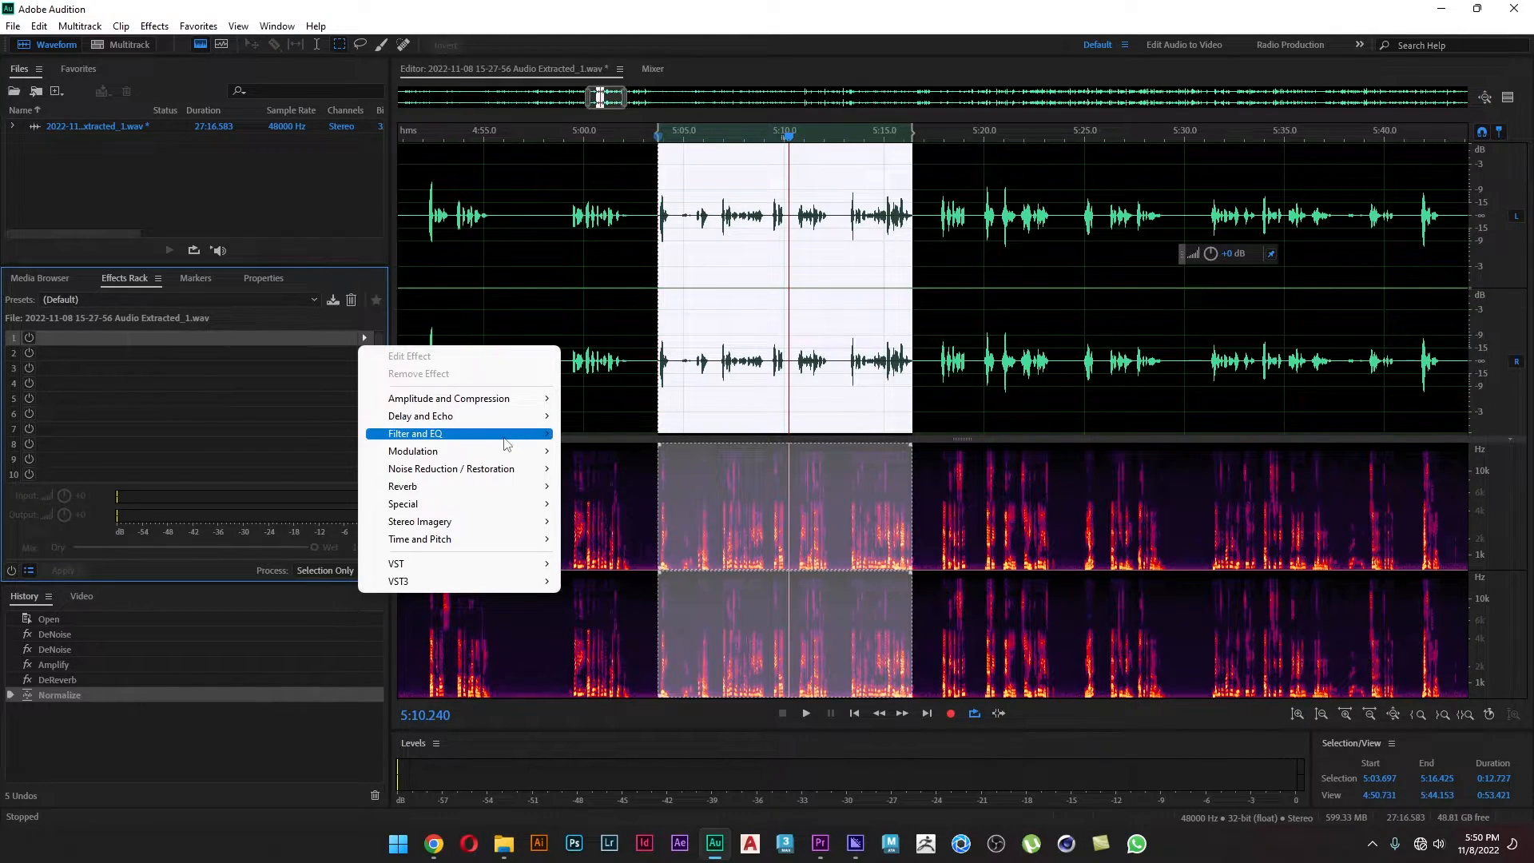
mouse_move(505, 443)
- Preview the Graphic Equalizer (10 Bands) on the selection with the <31, 63 and 125 Hz bands raised to 12, 7.3 and 5.1
click(164, 29)
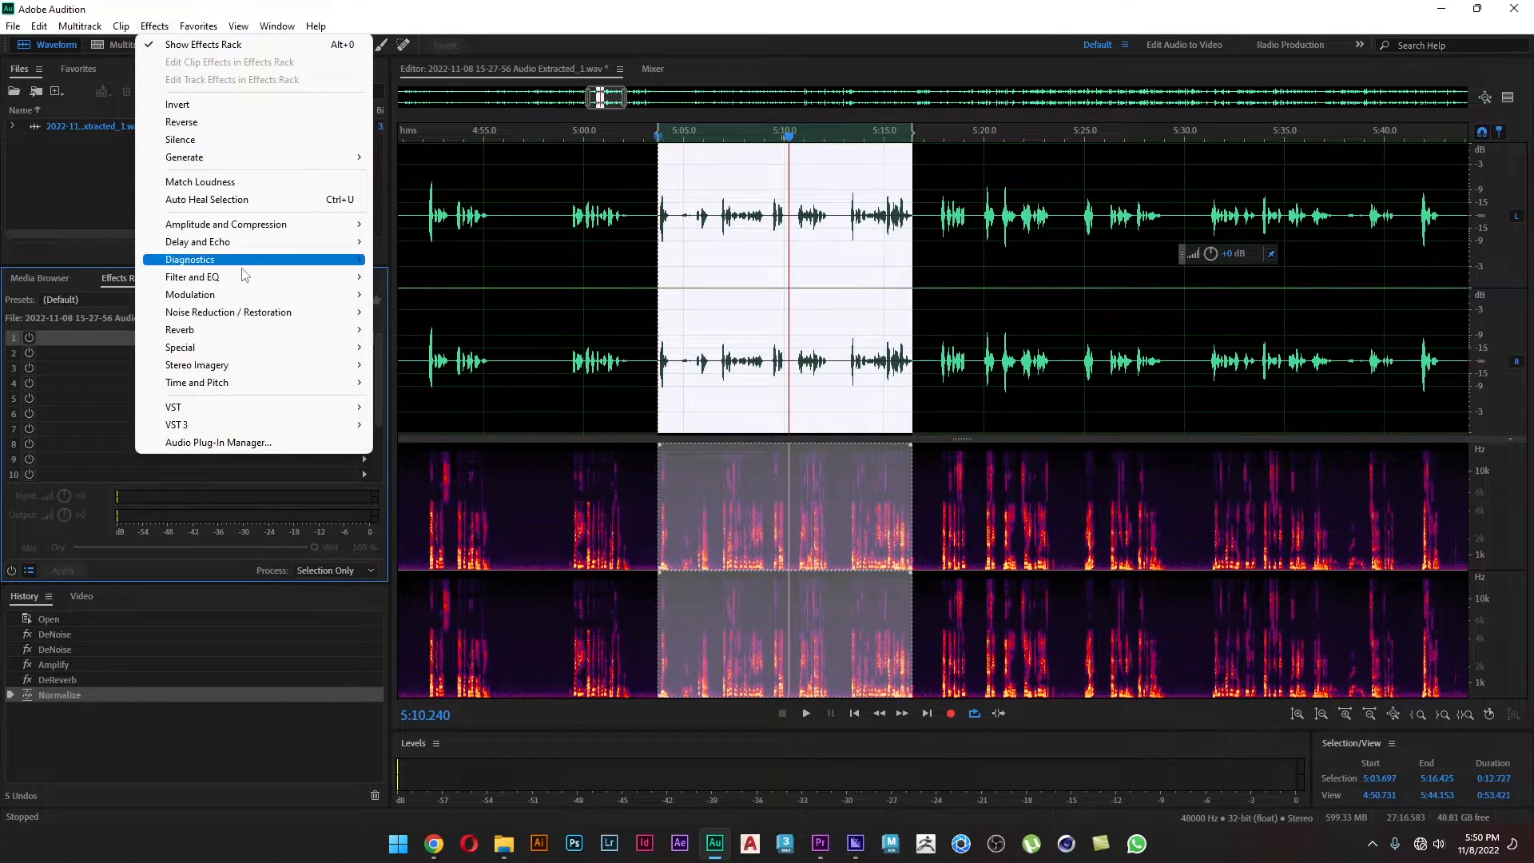
mouse_move(243, 277)
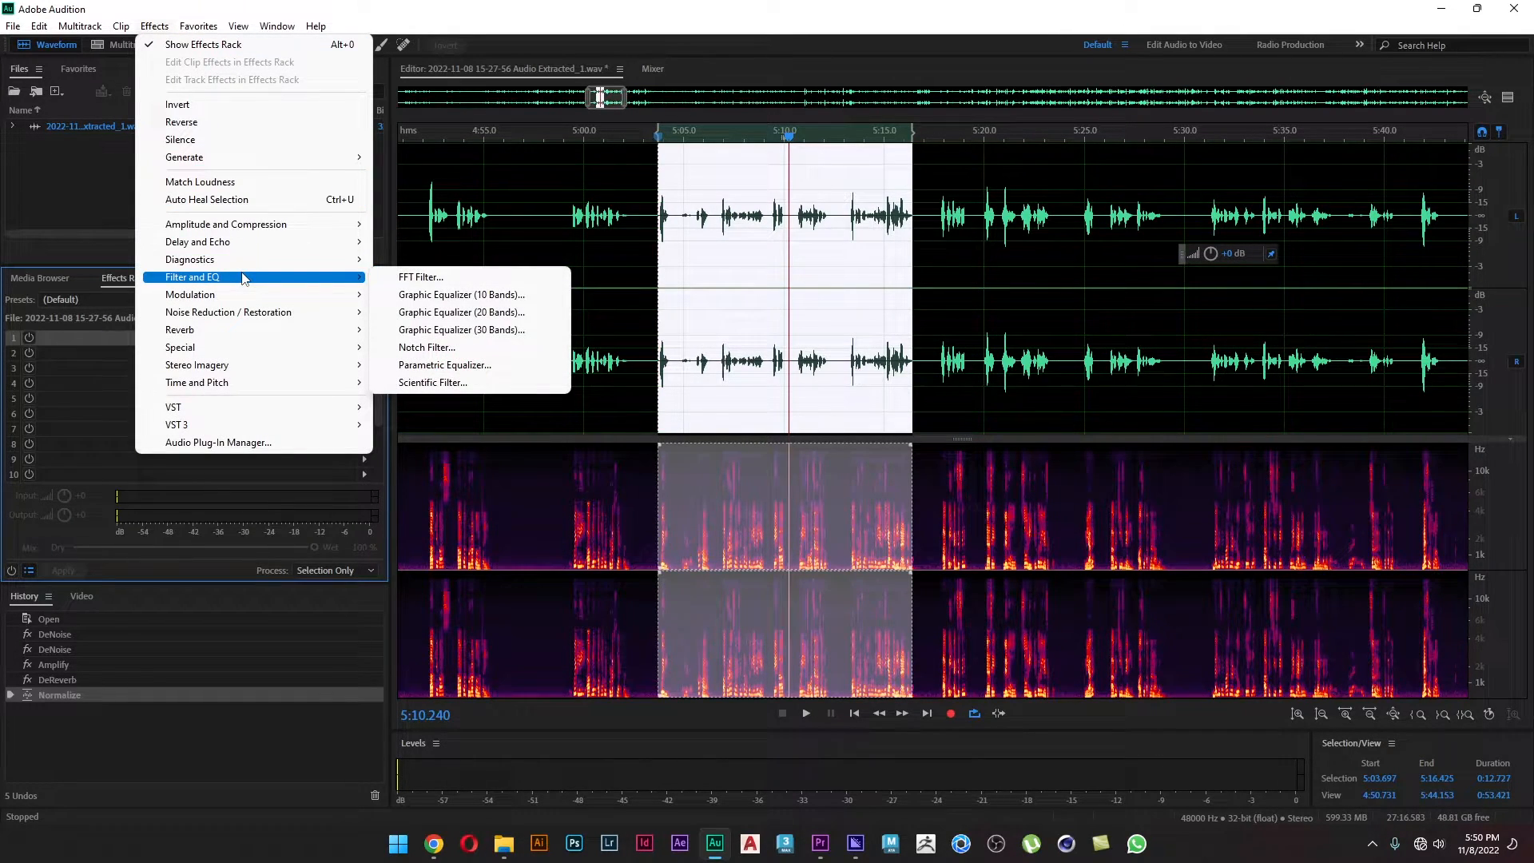
click(499, 294)
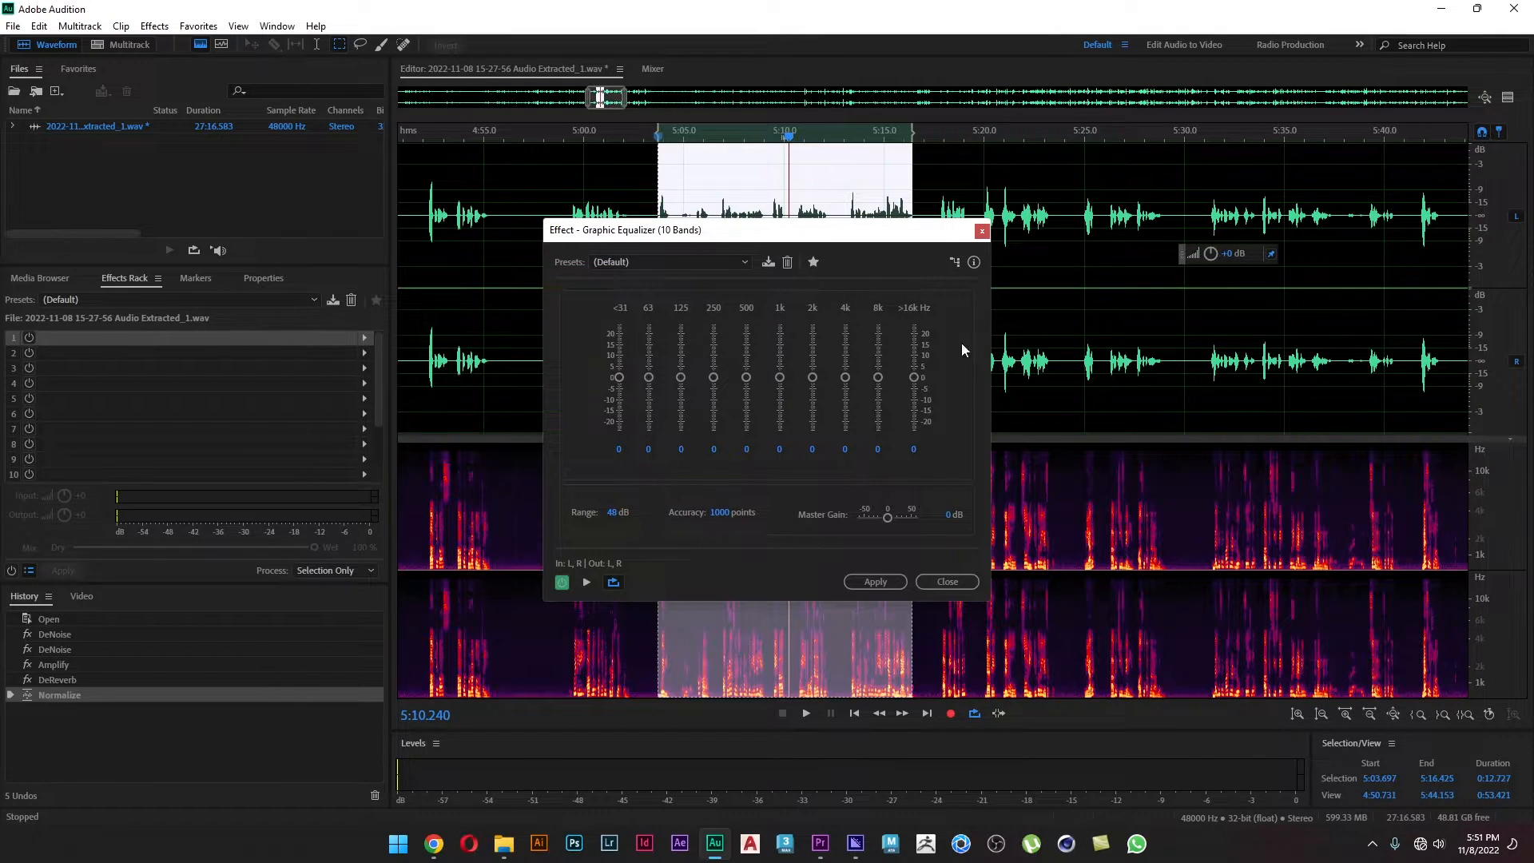
drag(819, 233, 444, 202)
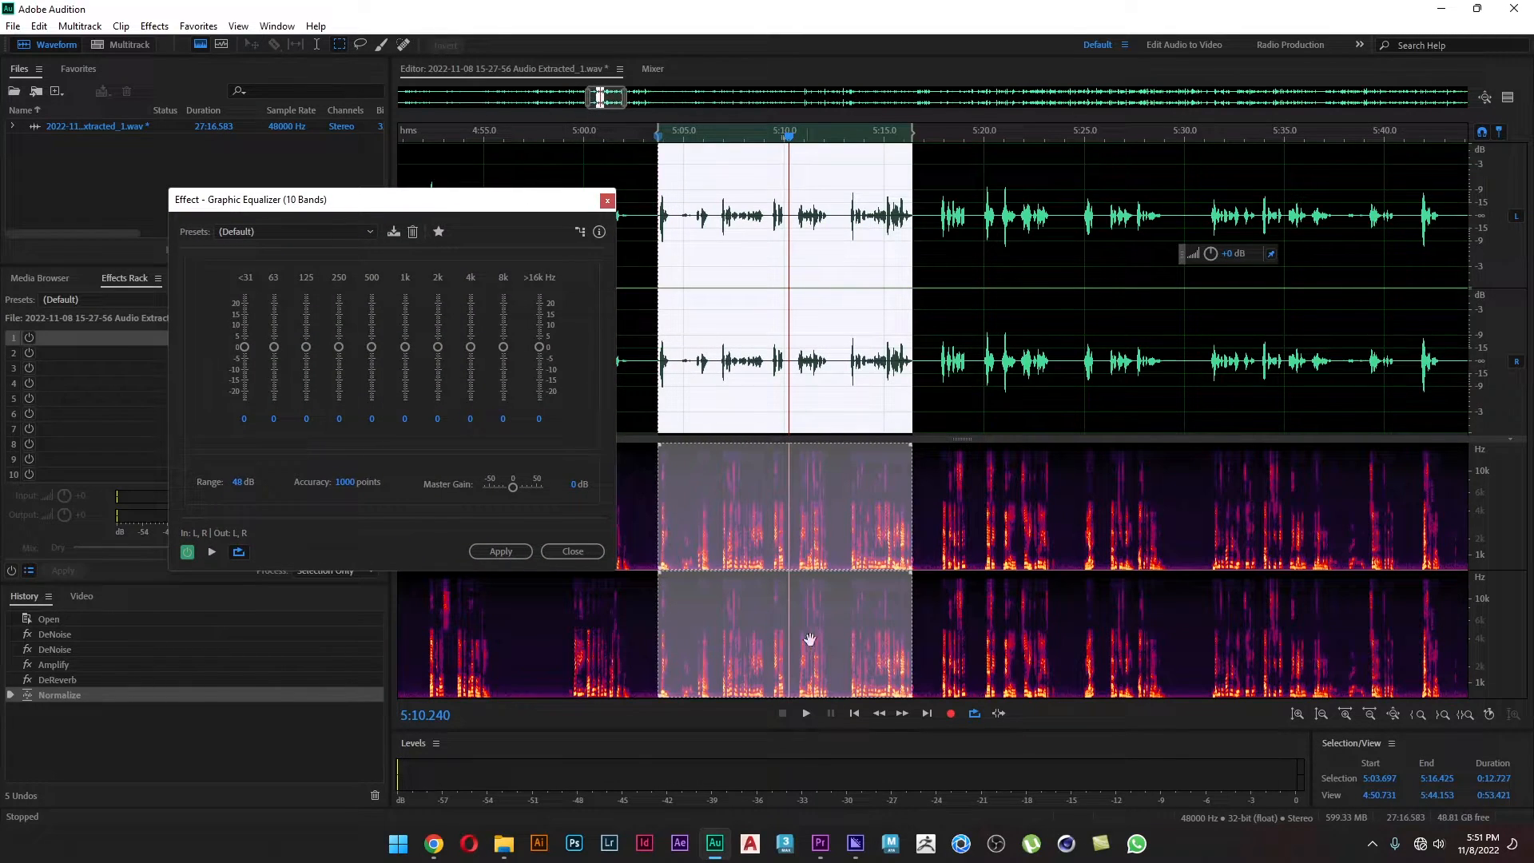
click(806, 712)
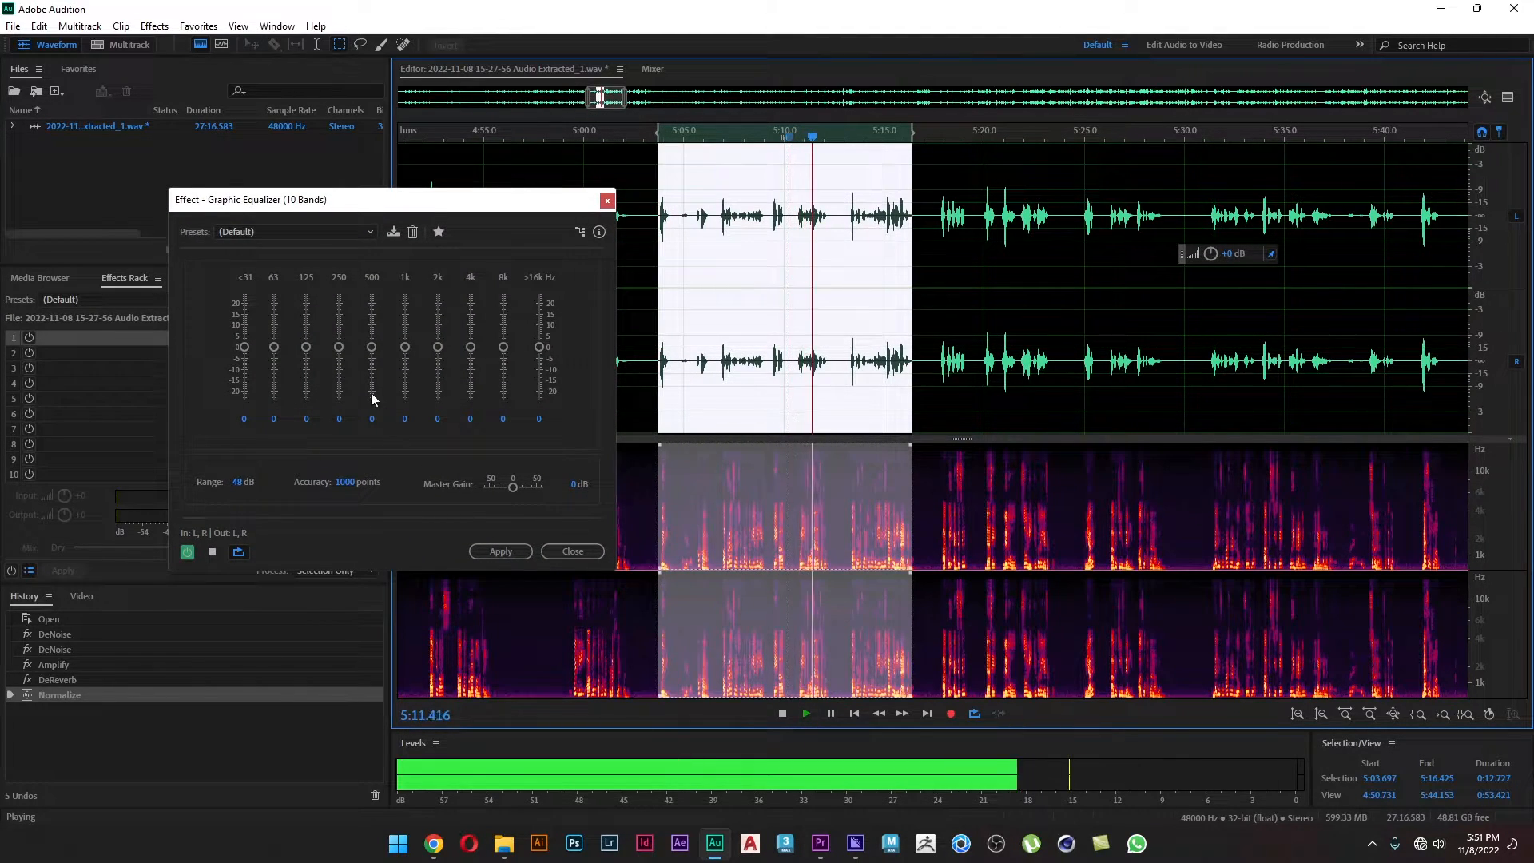
drag(244, 347, 305, 337)
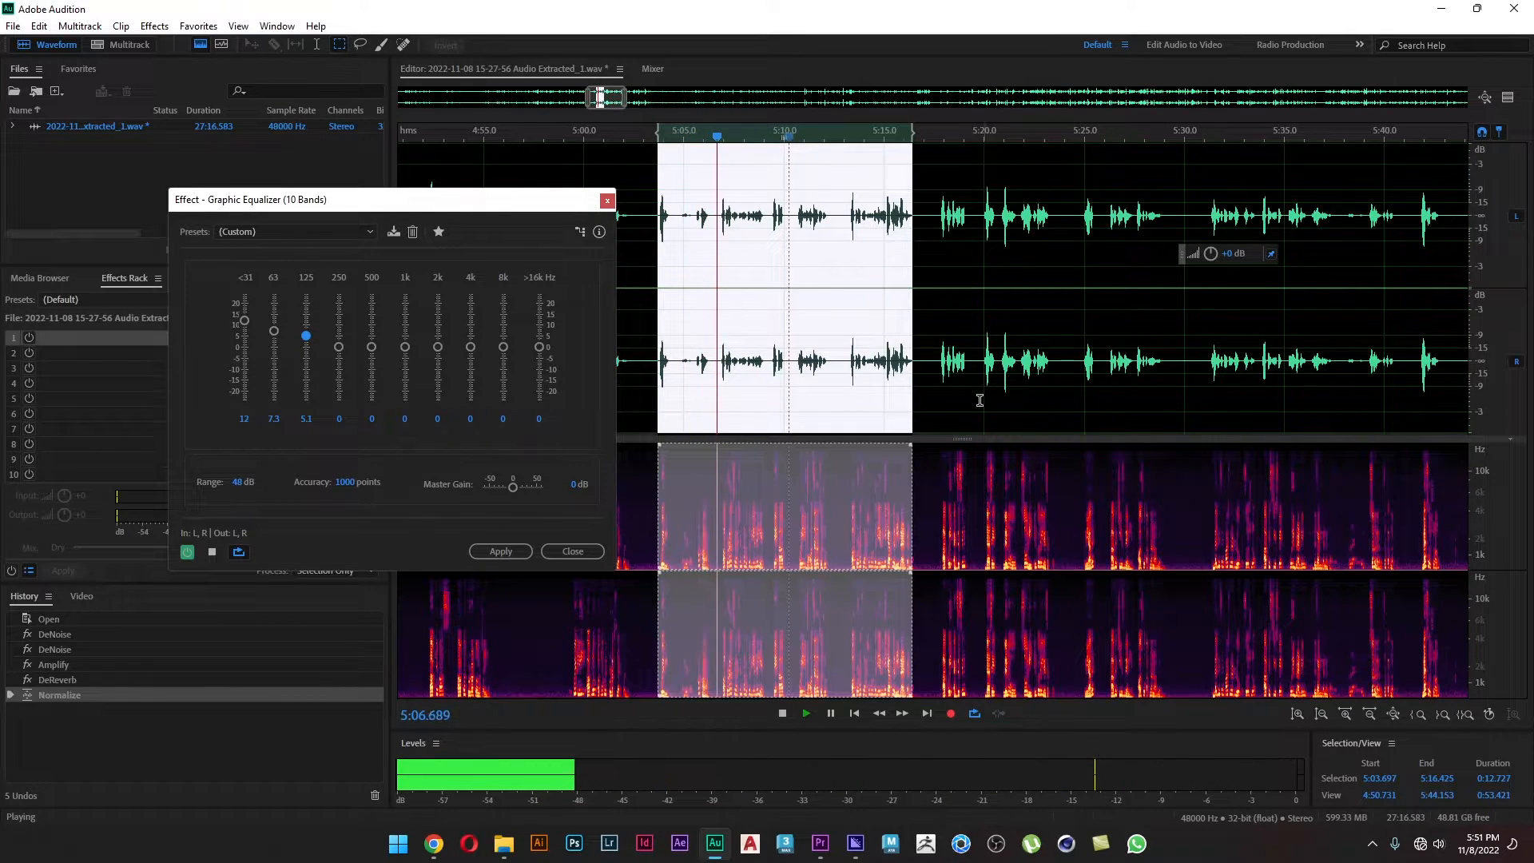
- Preview the equalizer settings on the short passage from 5:20 to about 5:23.2
drag(984, 399, 1048, 369)
scroll(1049, 369, up, 5)
scroll(1049, 369, down, 1)
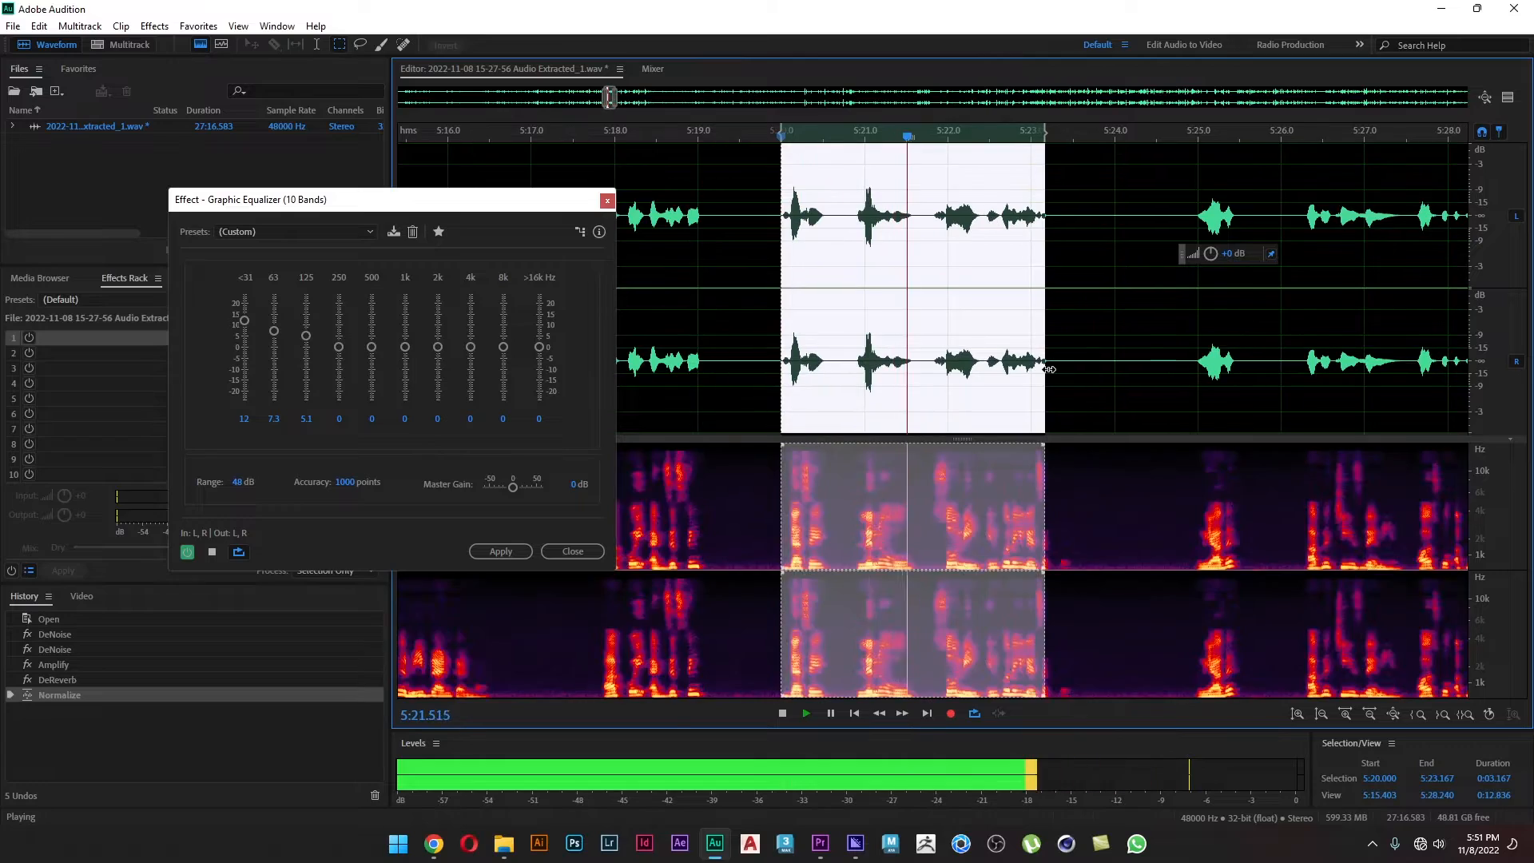
scroll(1067, 393, down, 4)
scroll(1067, 393, down, 2)
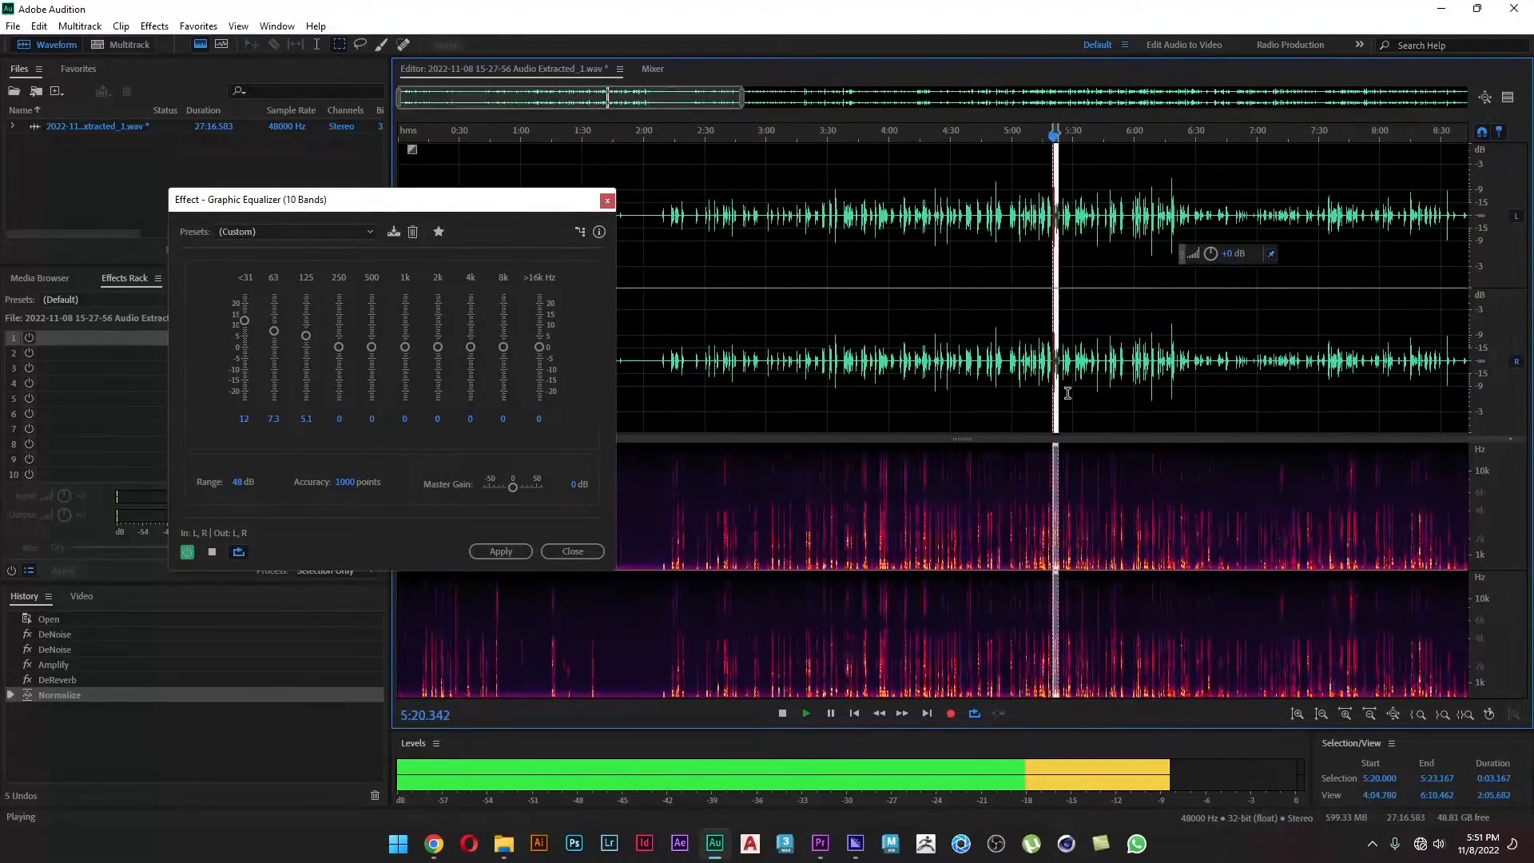
scroll(1034, 394, down, 3)
- Preview the equalizer settings on the passage from about 13:14.4 to 13:33.9
click(1252, 405)
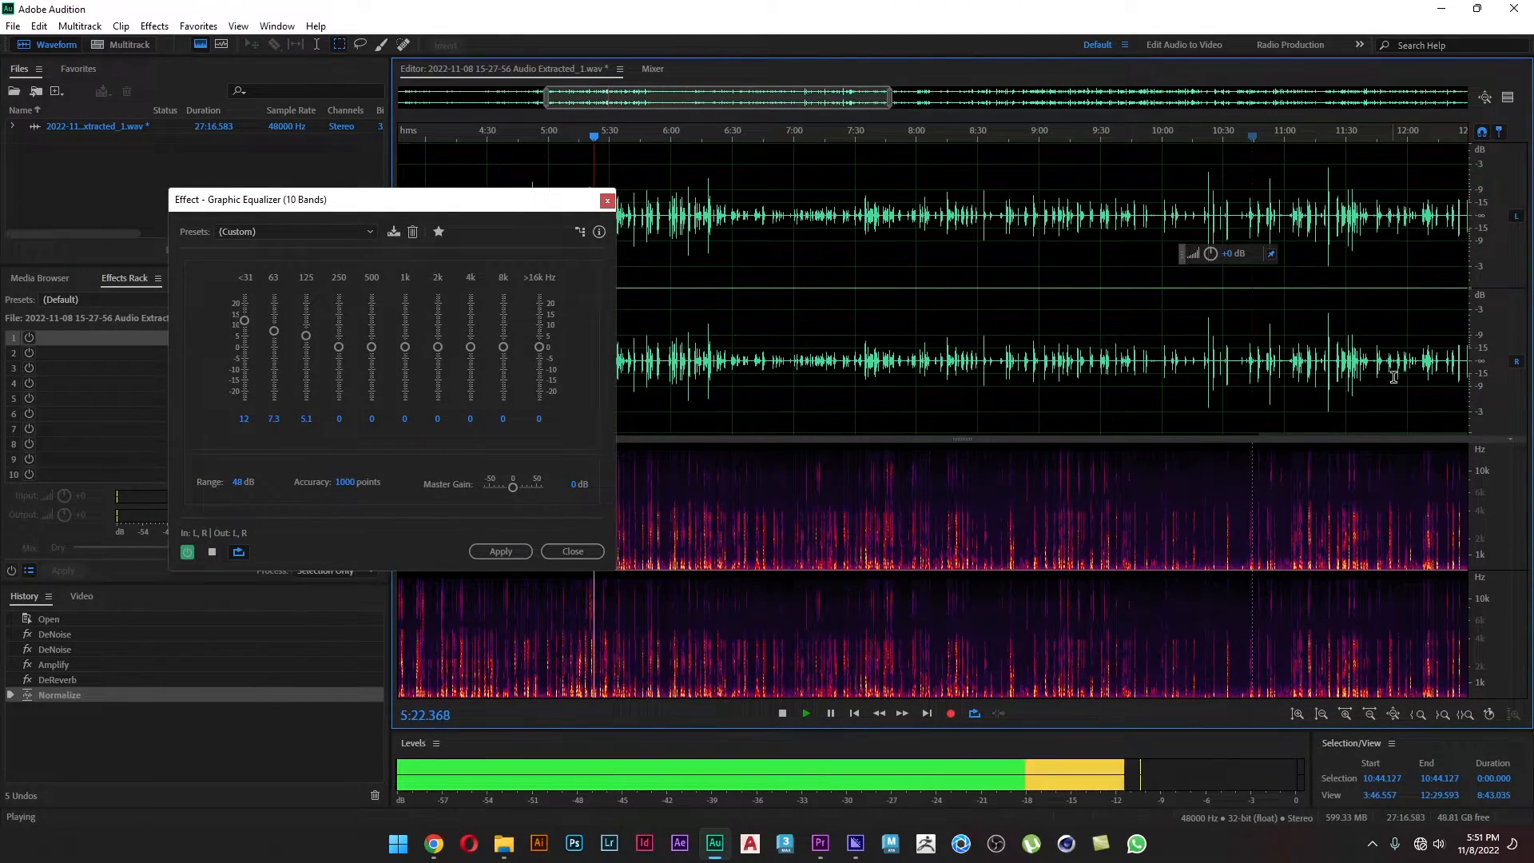
drag(1392, 377, 989, 361)
drag(1350, 376, 1106, 369)
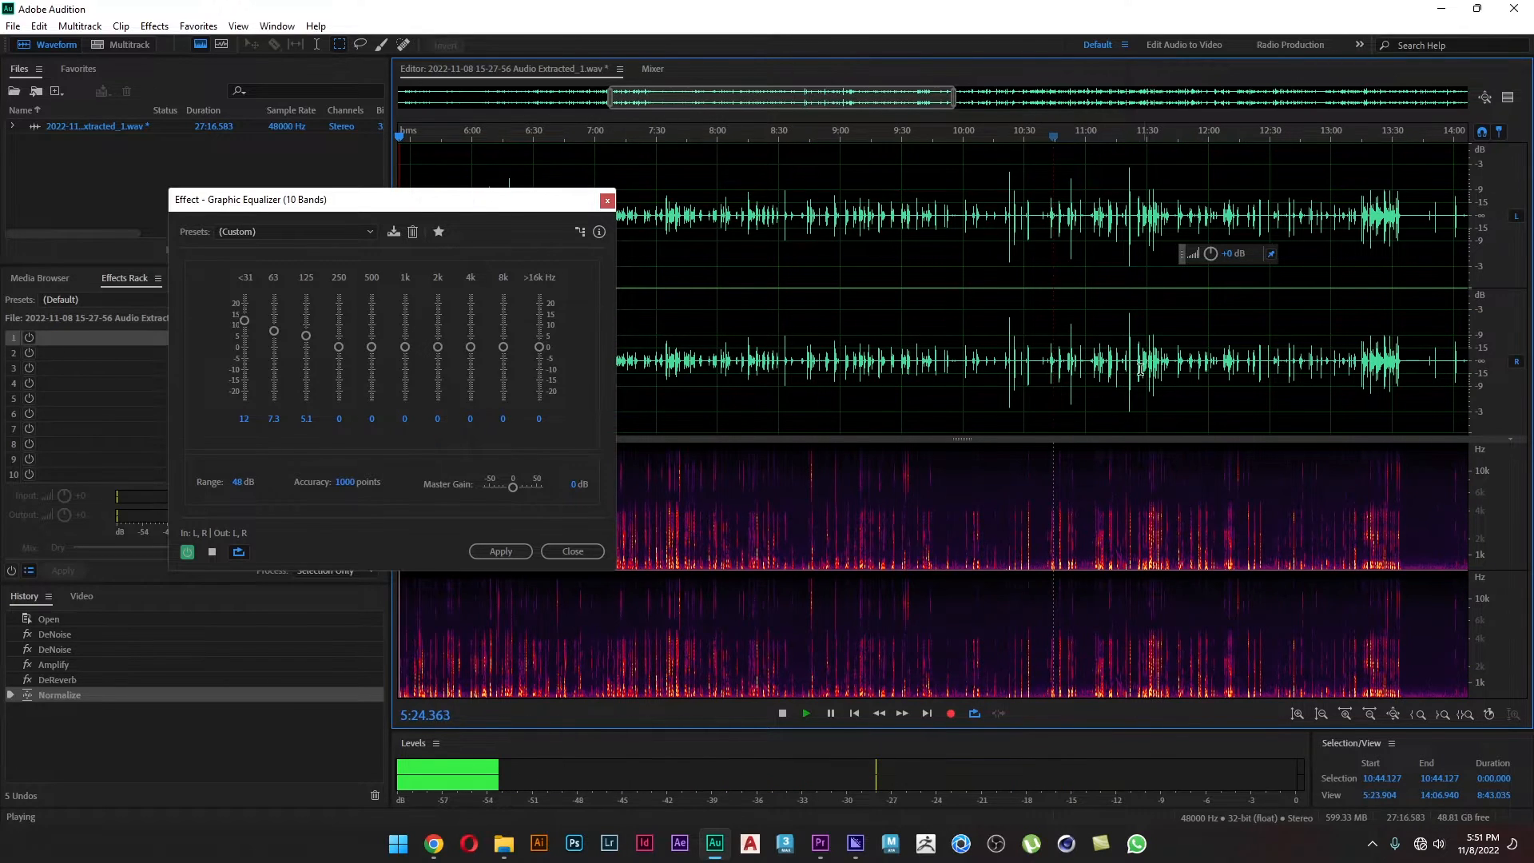
scroll(1408, 364, up, 3)
drag(1410, 364, 1317, 369)
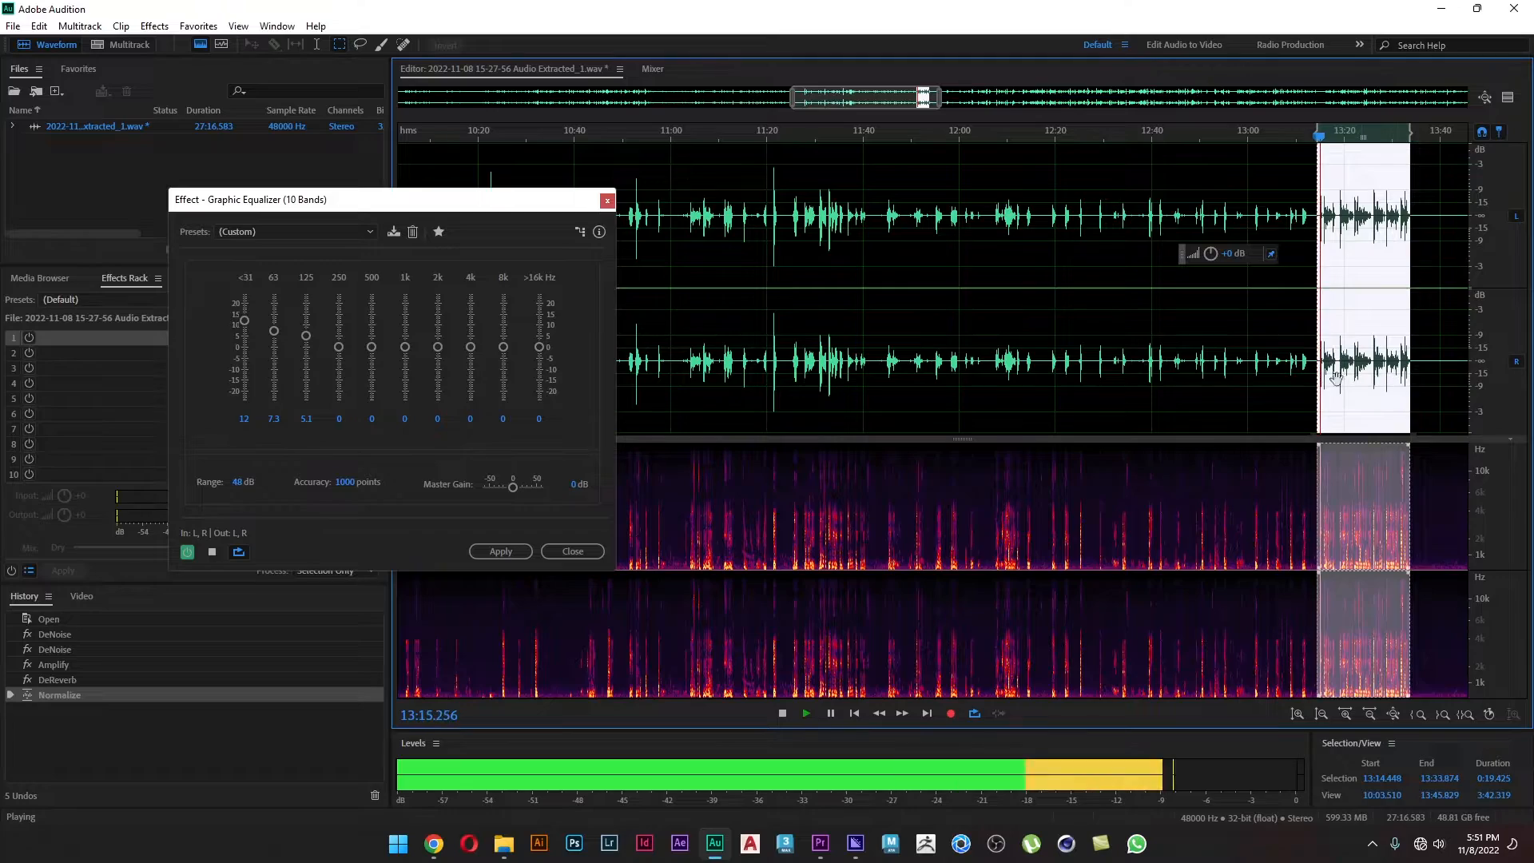
- Preview the equalizer on the passage from about 19:36 to 19:40 and on the one from 18:52.8 to 19:09.4
scroll(916, 378, down, 2)
scroll(916, 379, down, 3)
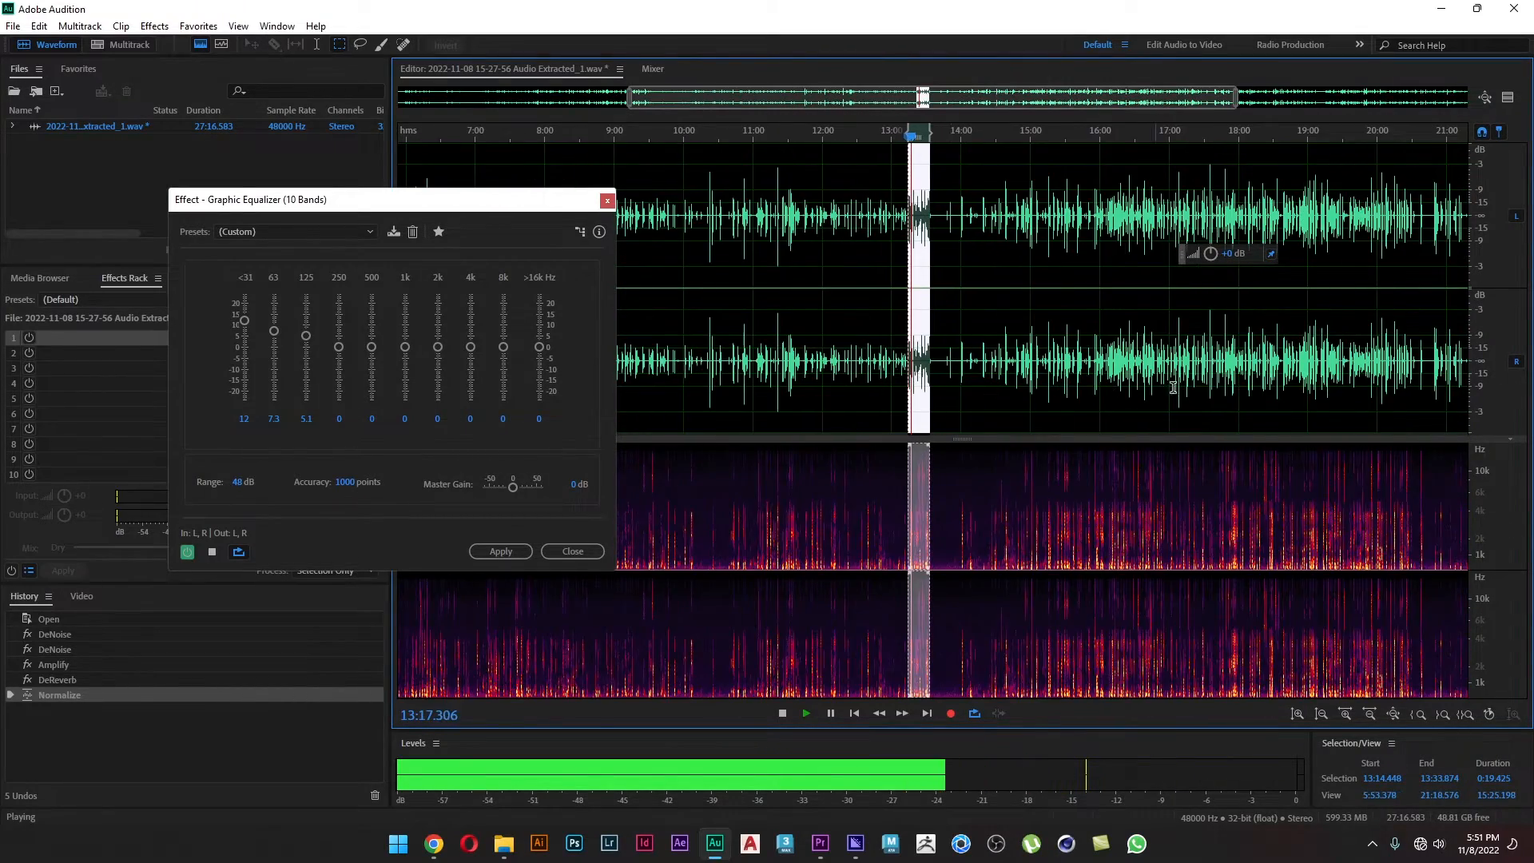
scroll(1158, 387, down, 1)
scroll(1294, 373, up, 6)
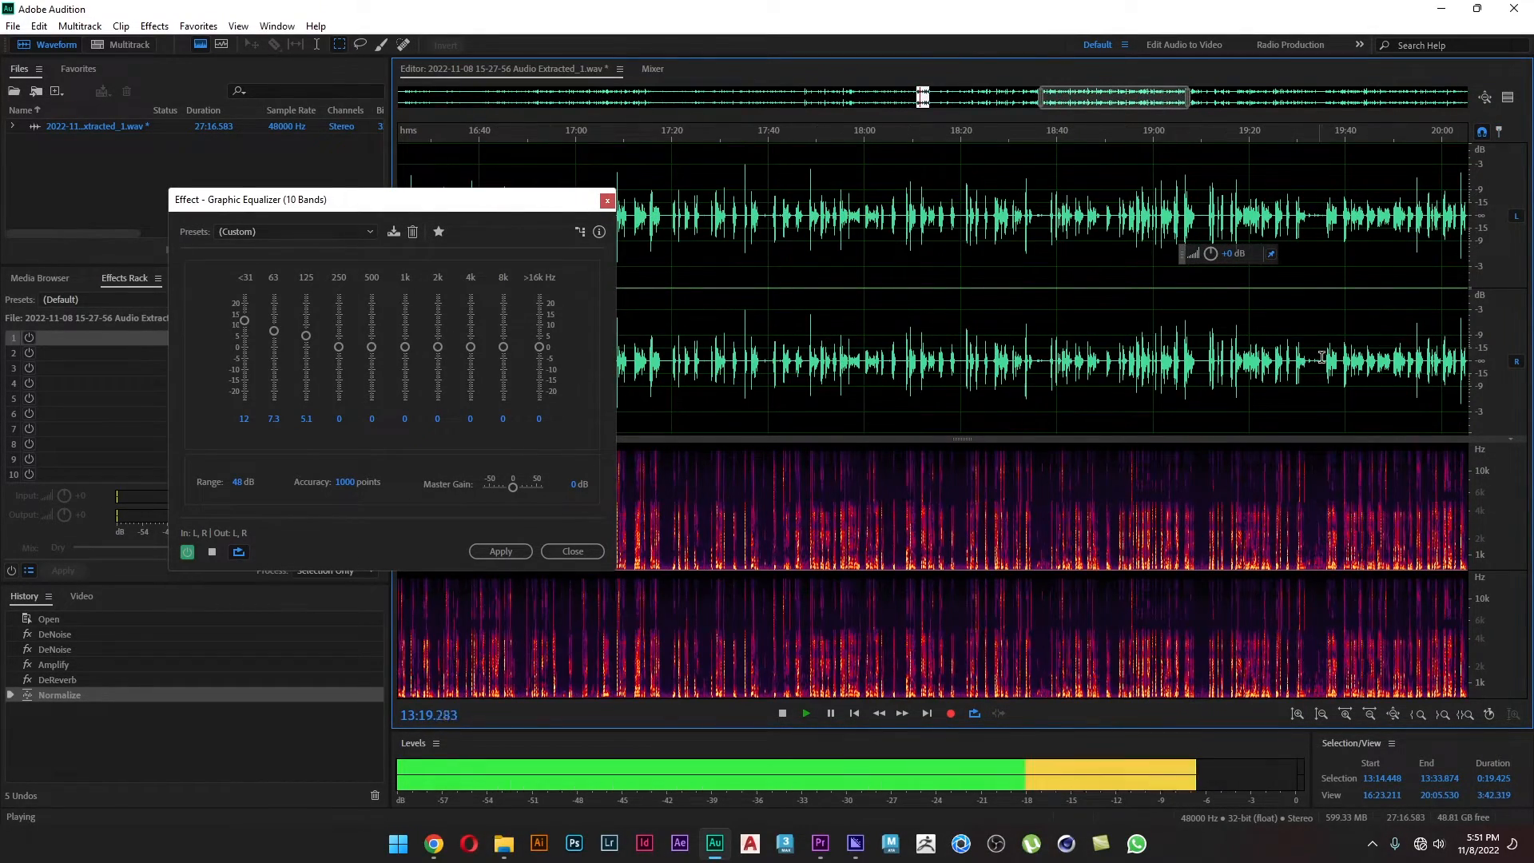
drag(1345, 387, 1328, 393)
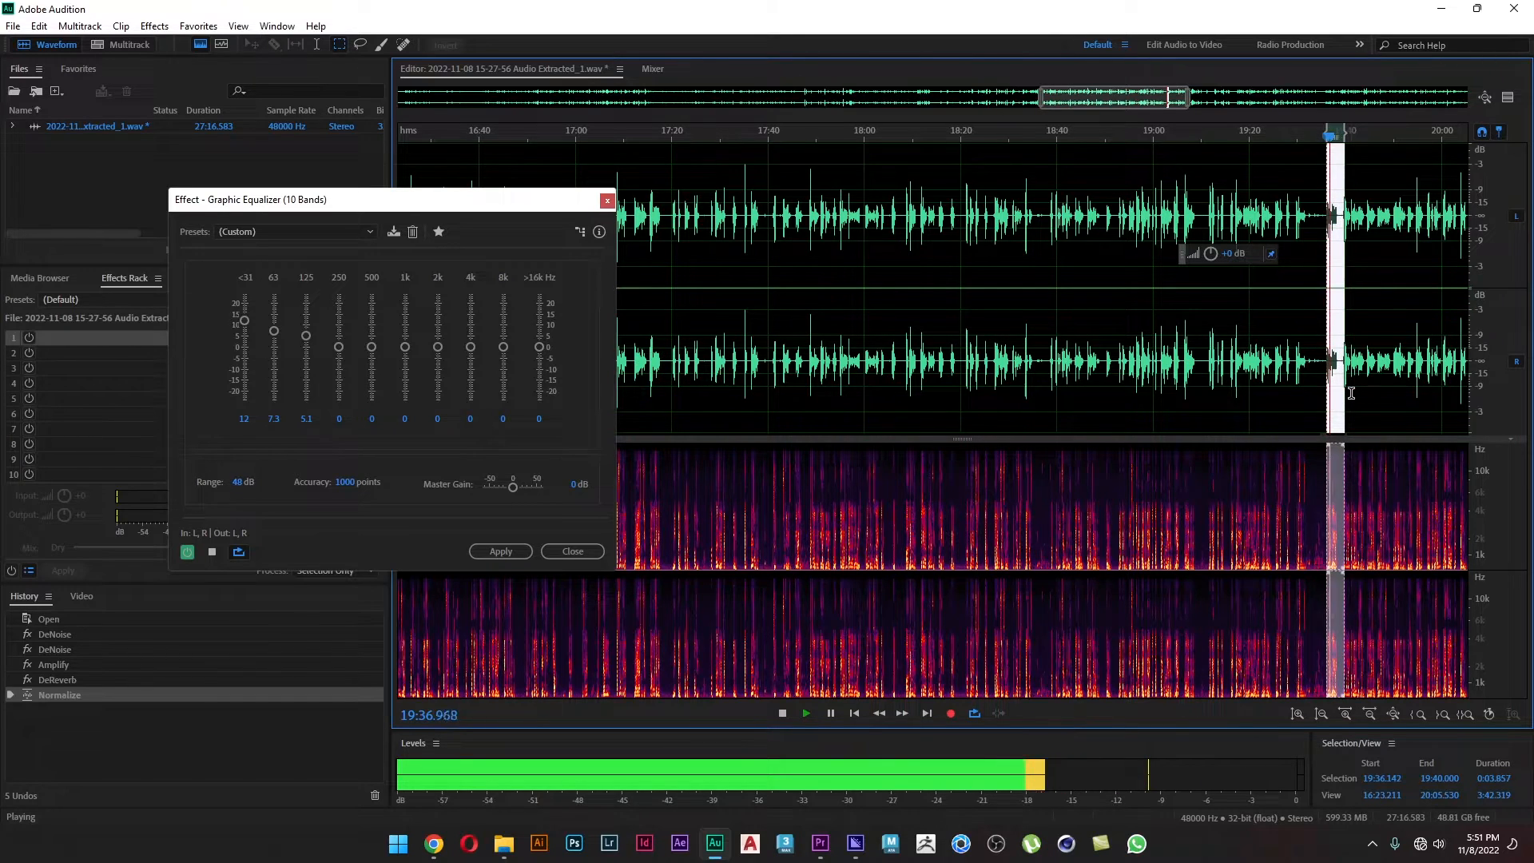
drag(1197, 358, 1117, 357)
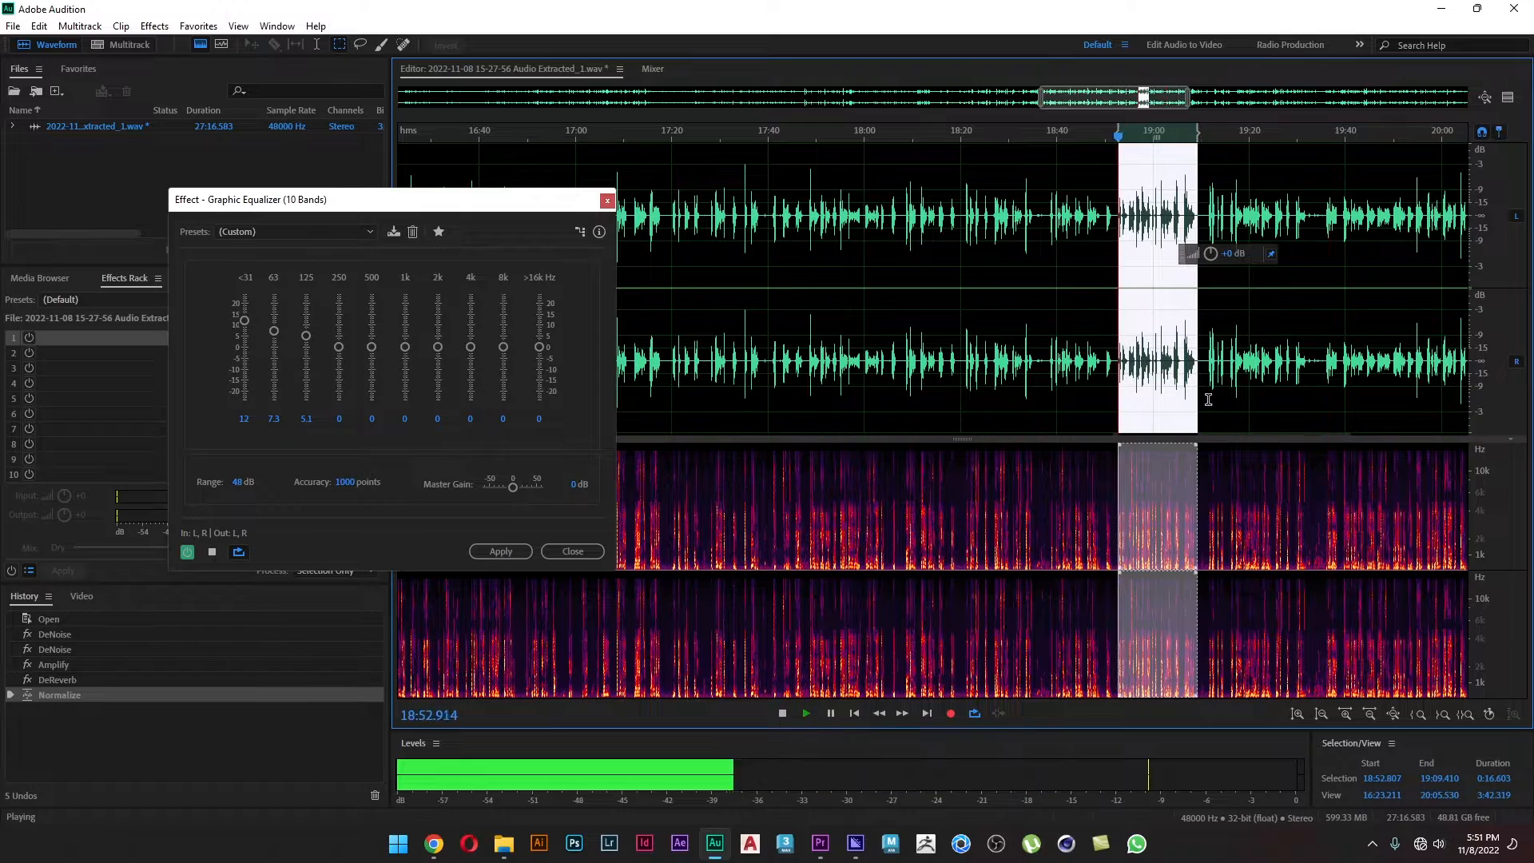
scroll(1139, 388, up, 6)
drag(1246, 410, 956, 404)
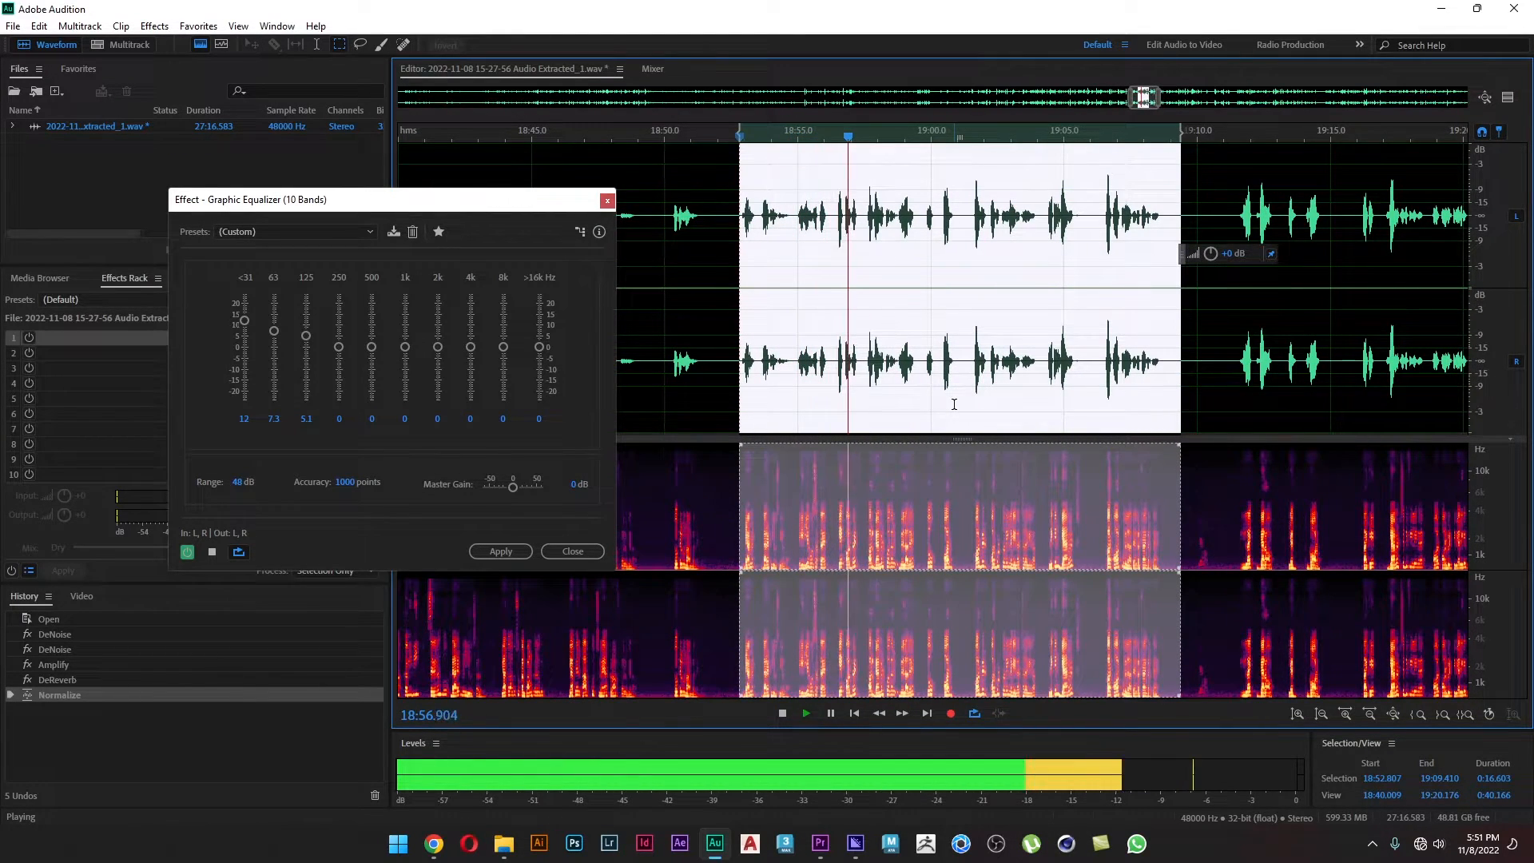
- Raise the system volume further while the equalizer preview plays
click(1440, 848)
drag(1373, 740, 1392, 741)
click(386, 526)
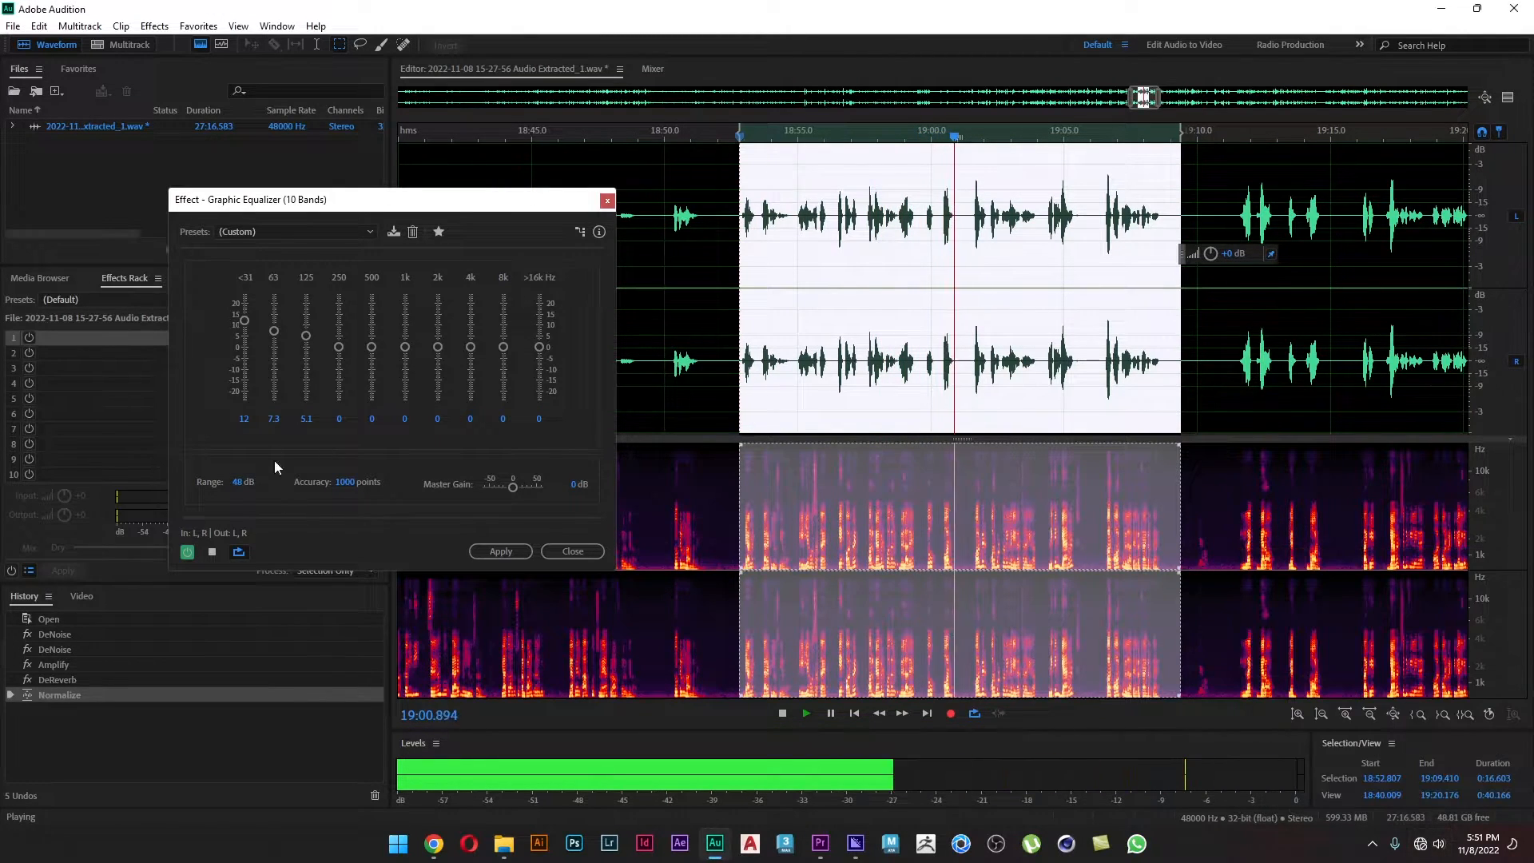
- Try the equalizer's <31 Hz band at 14.9 and close the effect without applying it
drag(248, 322, 245, 318)
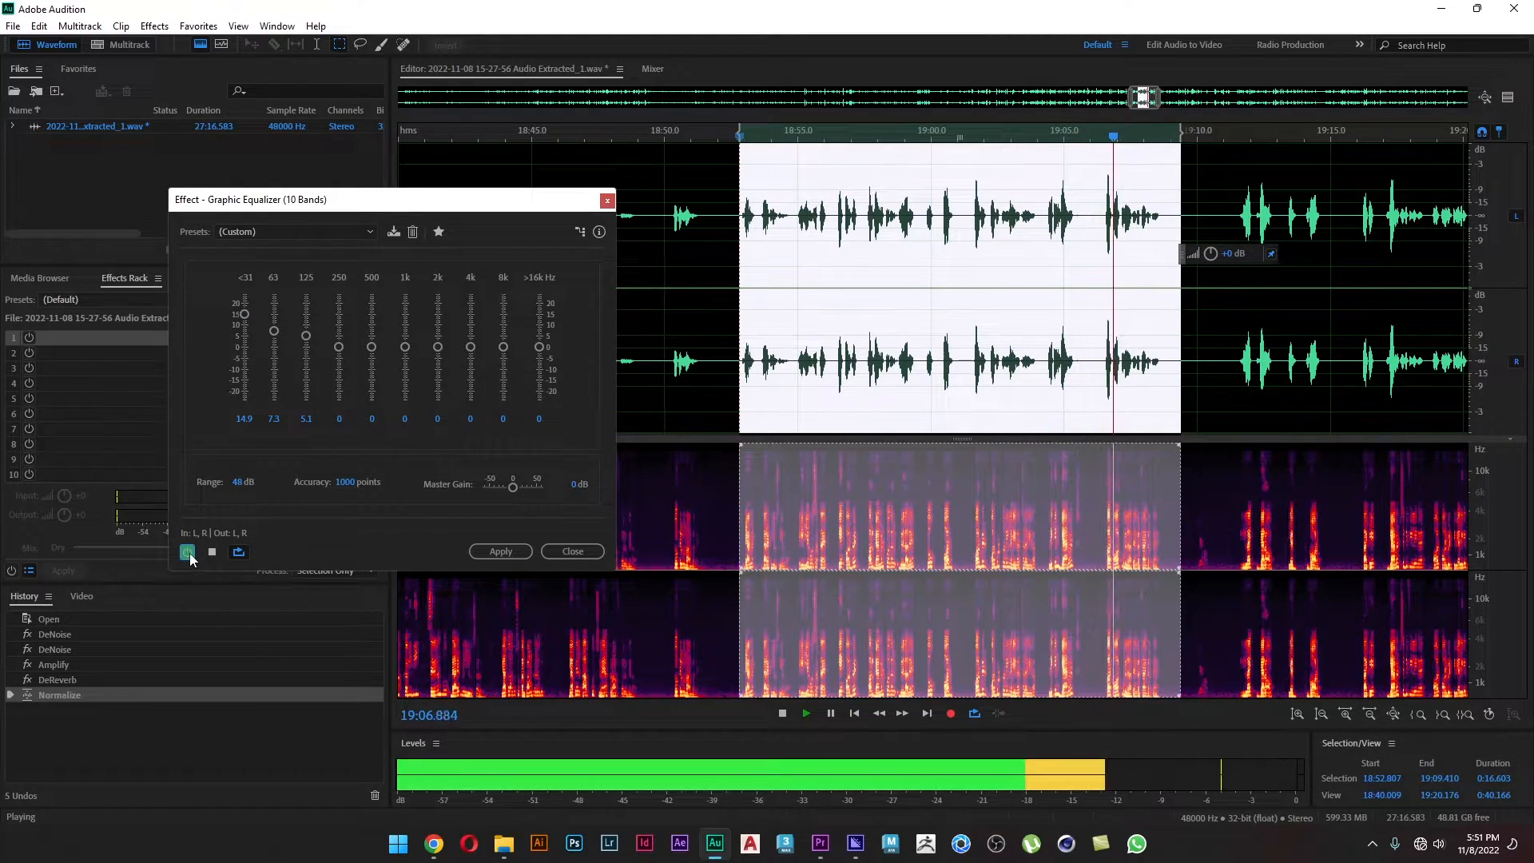
click(575, 553)
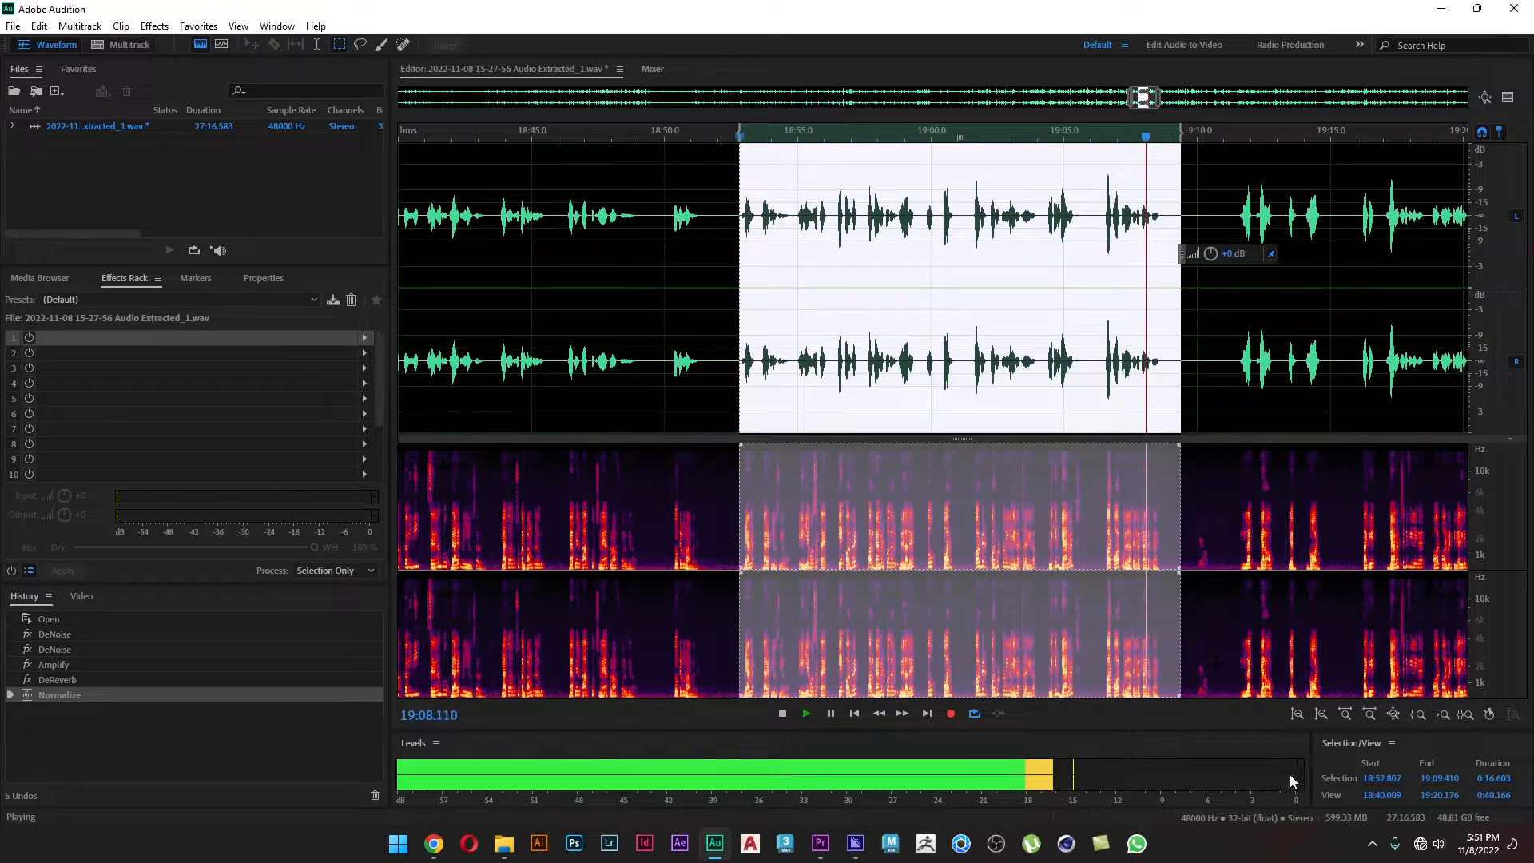
- Stop playback and select the short passage from about 19:11.6 to 19:12.9
click(963, 338)
key(space)
drag(1198, 341, 821, 324)
drag(862, 226, 900, 224)
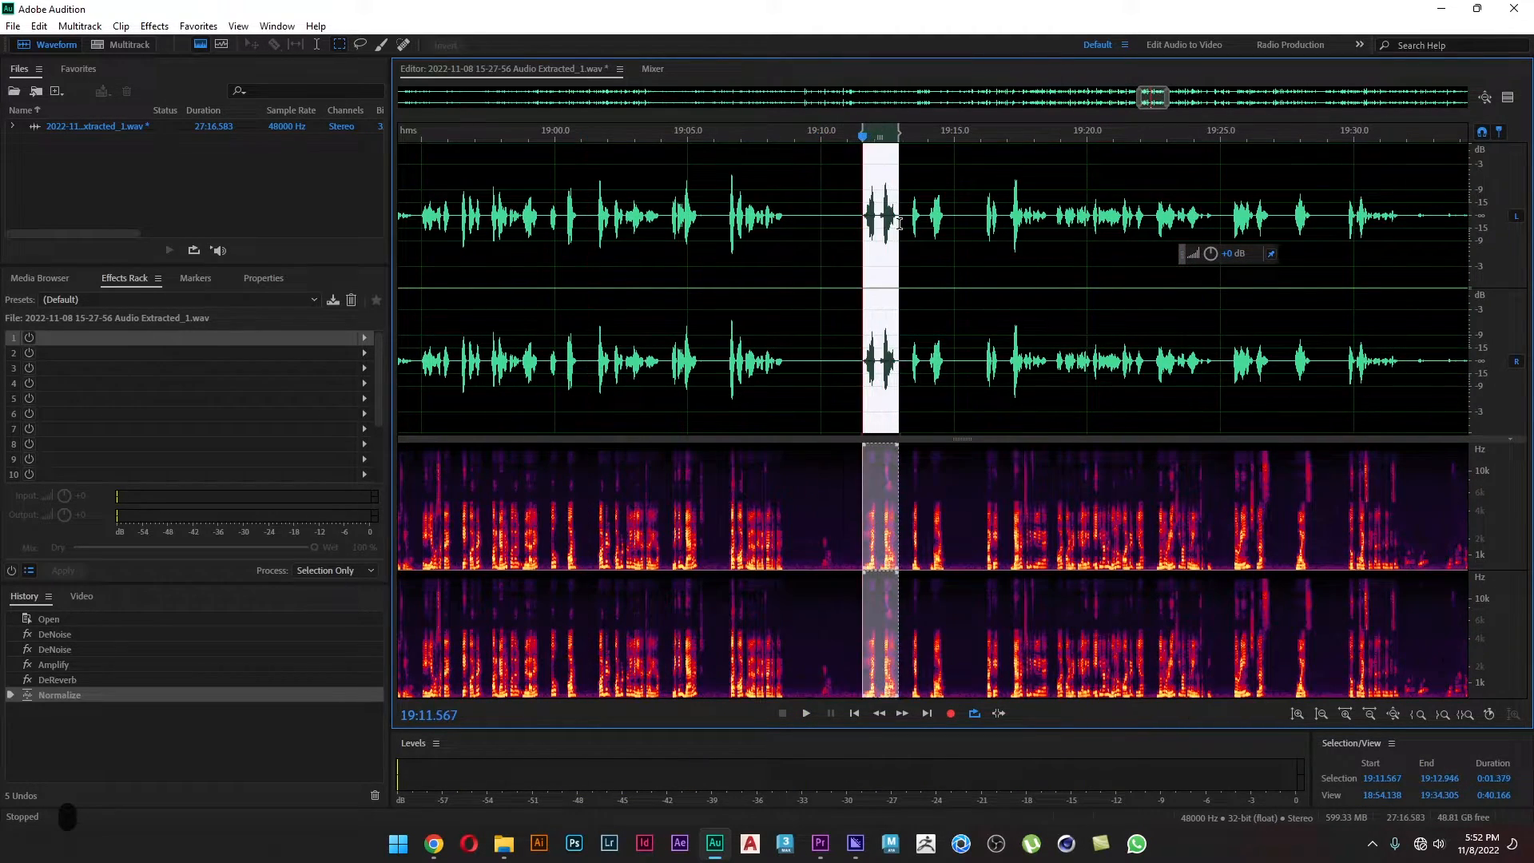
- Listen to the selected passage, and select and play the word from about 19:13.8 to 19:15.0
key(space)
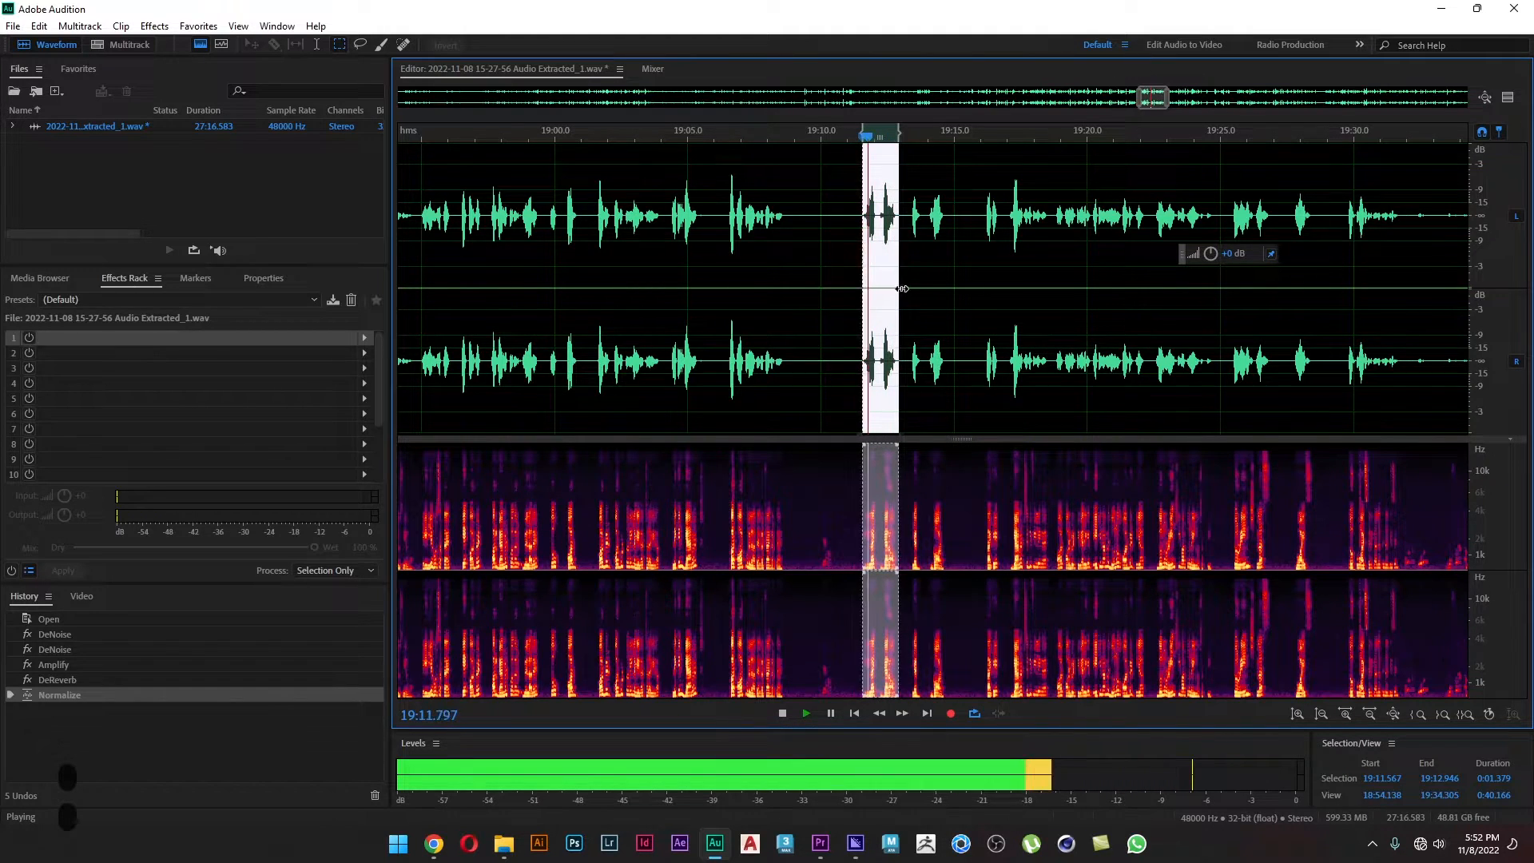
key(space)
drag(922, 284, 953, 282)
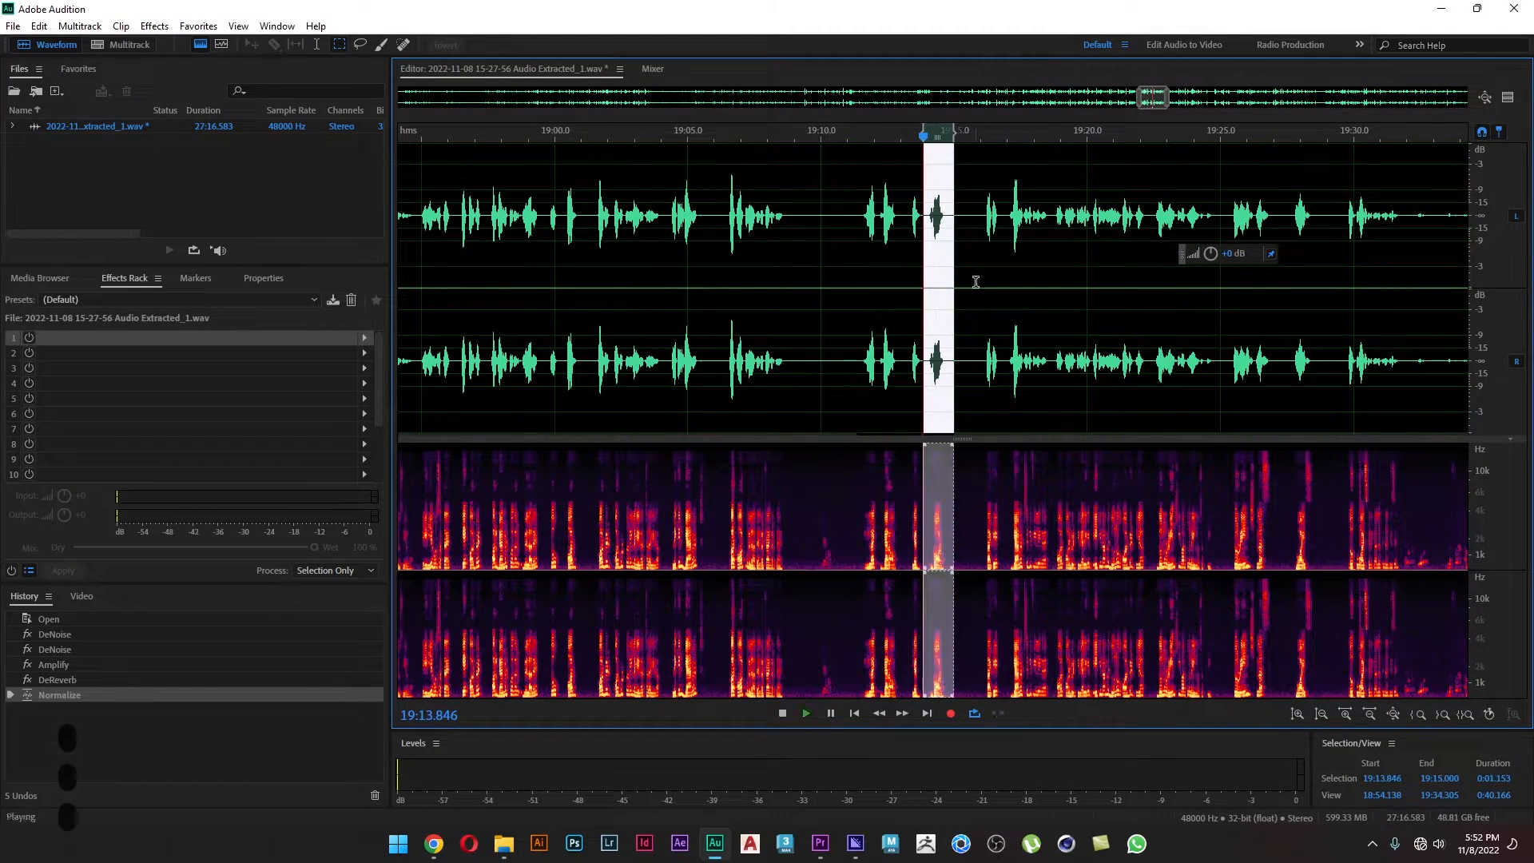
key(space)
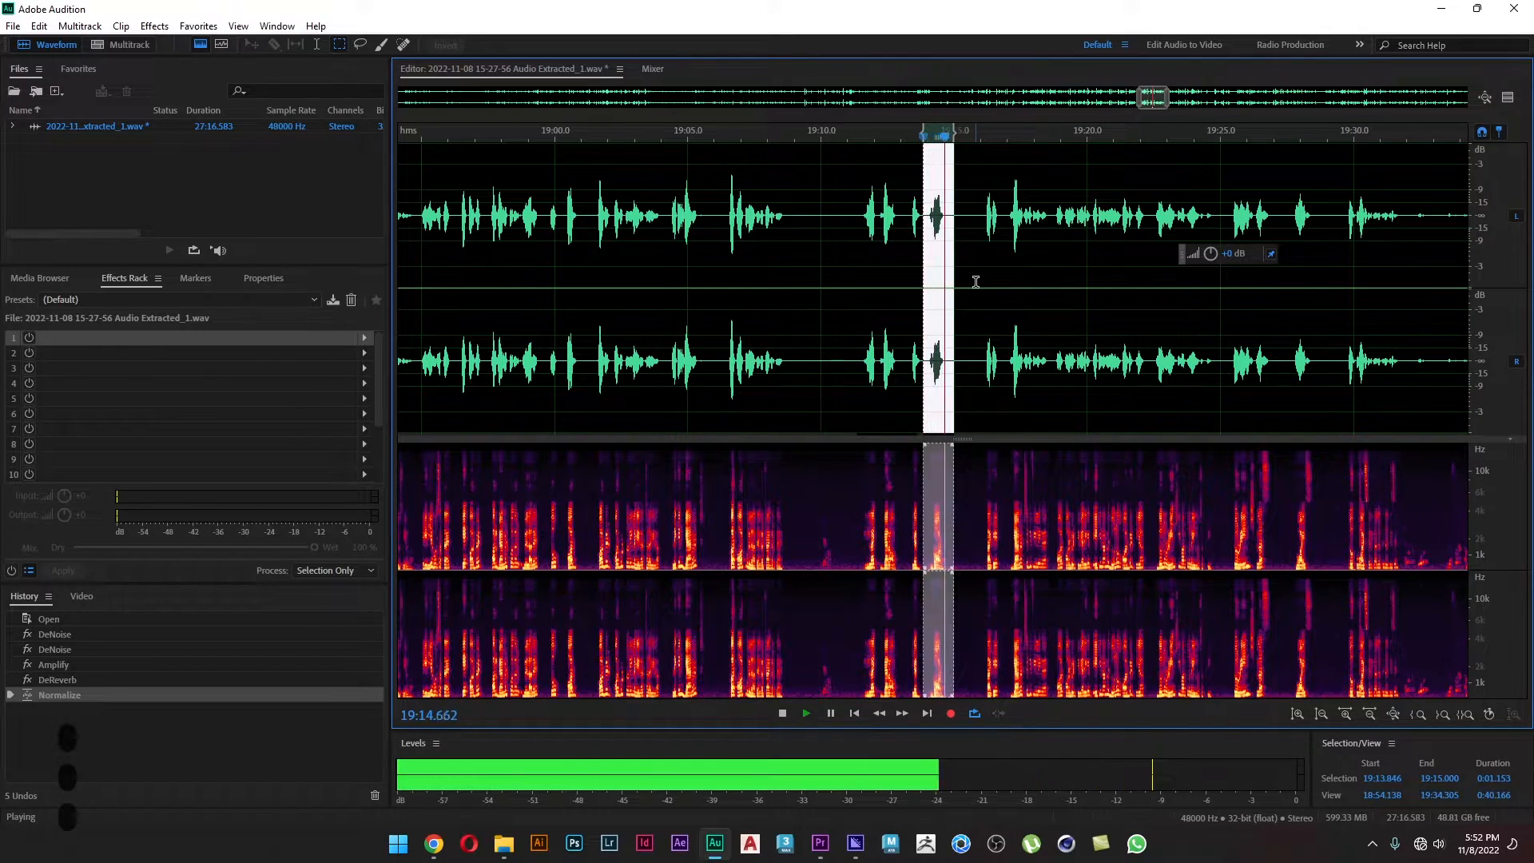
scroll(948, 240, up, 4)
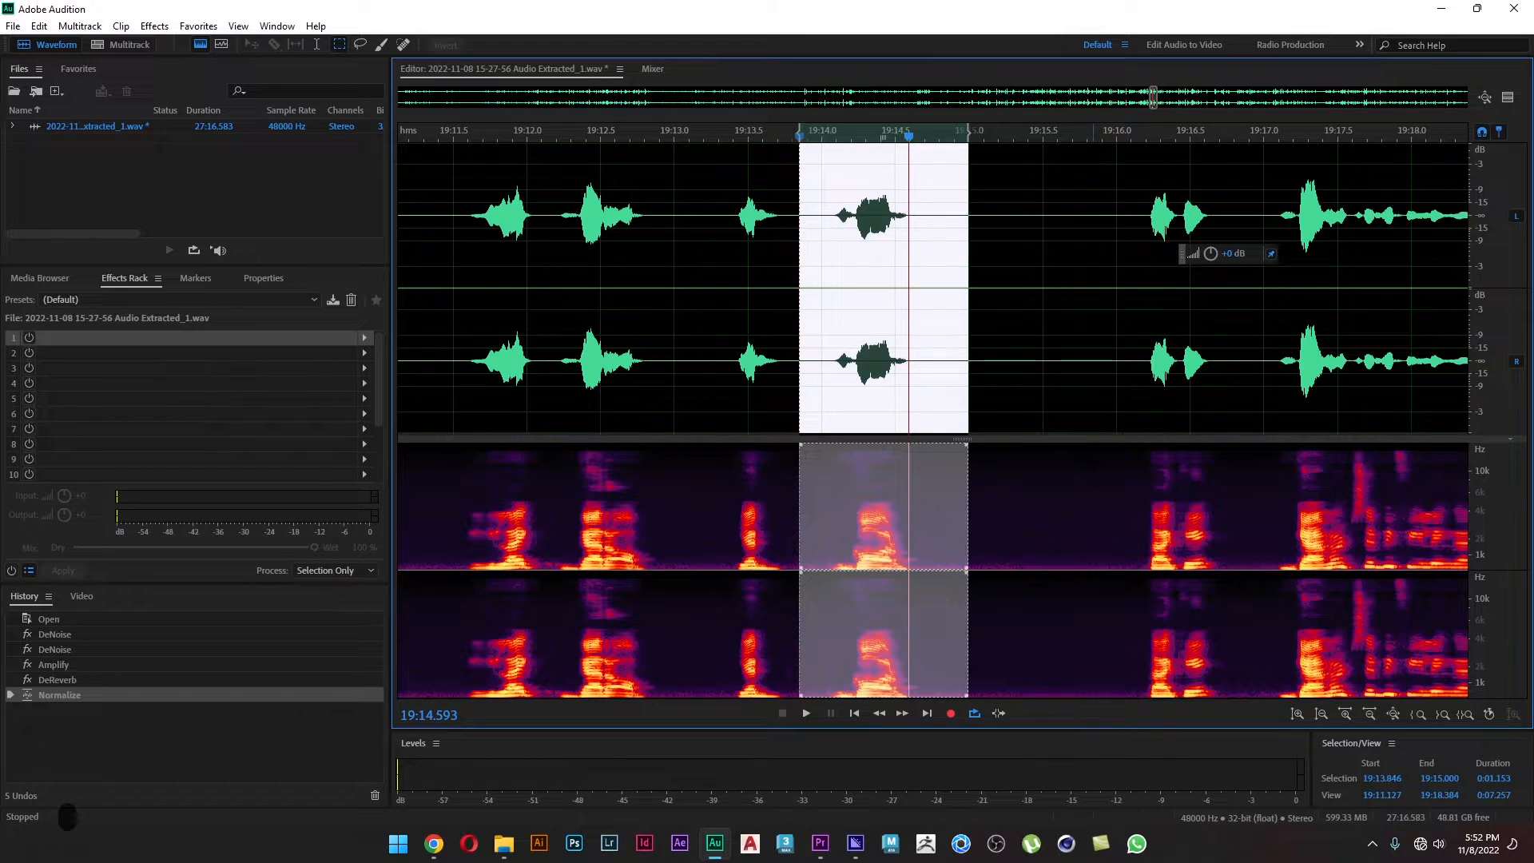
- Open the Parametric Equalizer for the selected word and move its window clear of the waveform
click(154, 26)
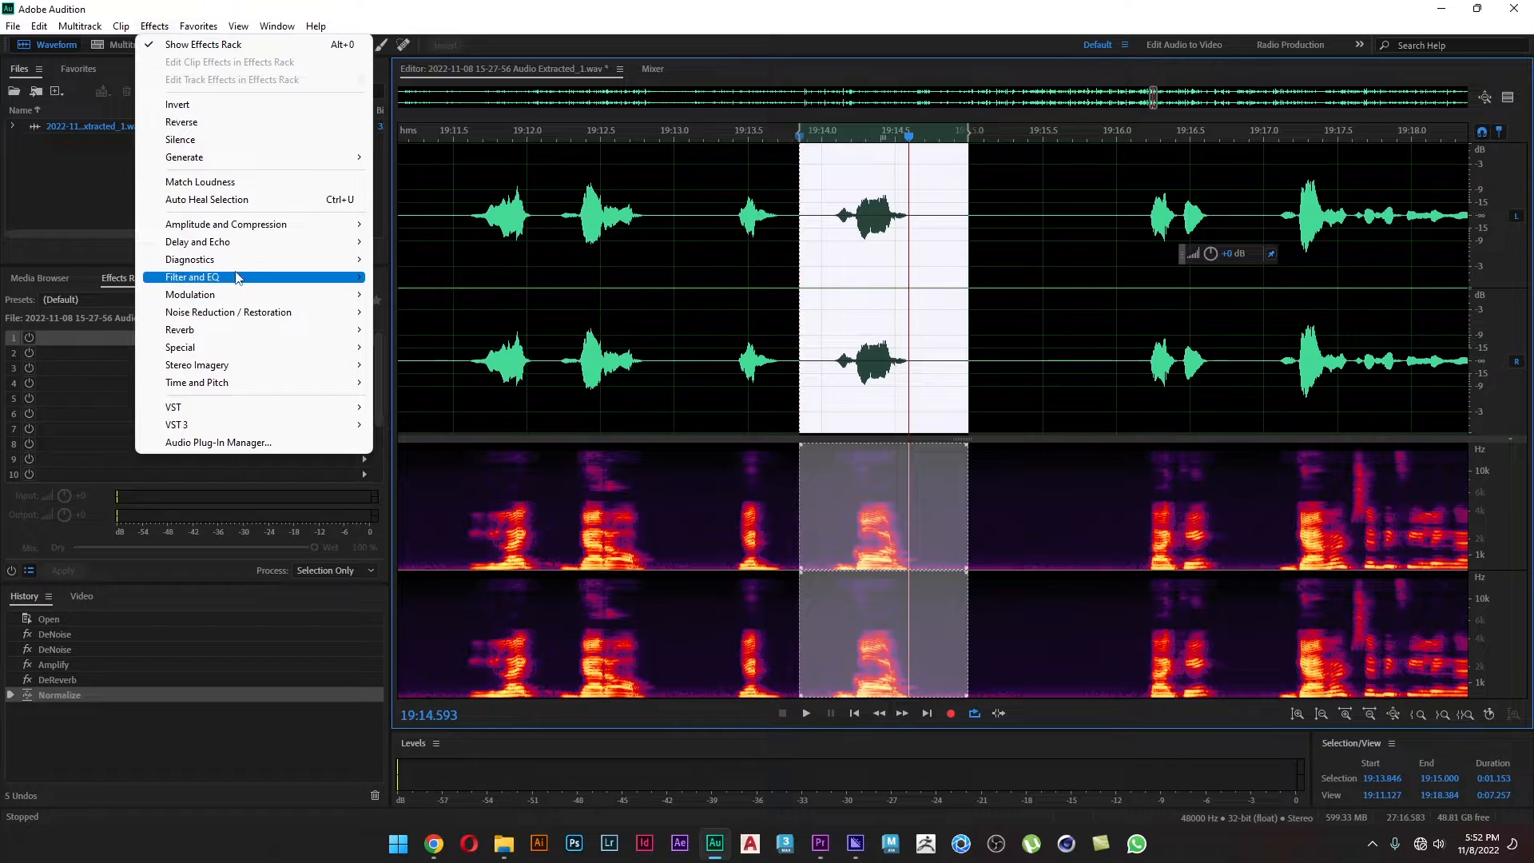
mouse_move(238, 278)
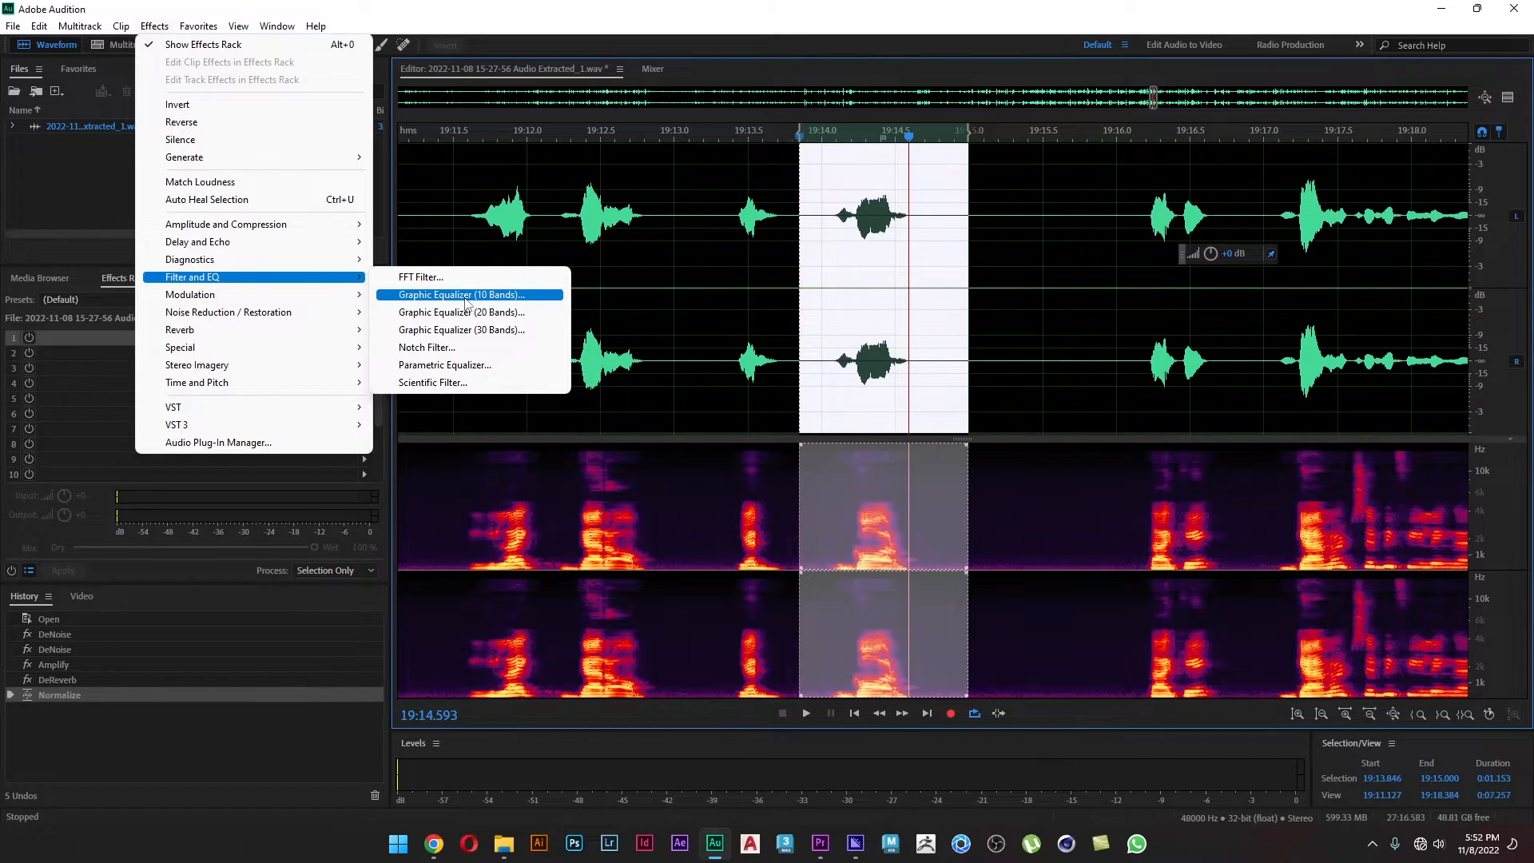
click(475, 369)
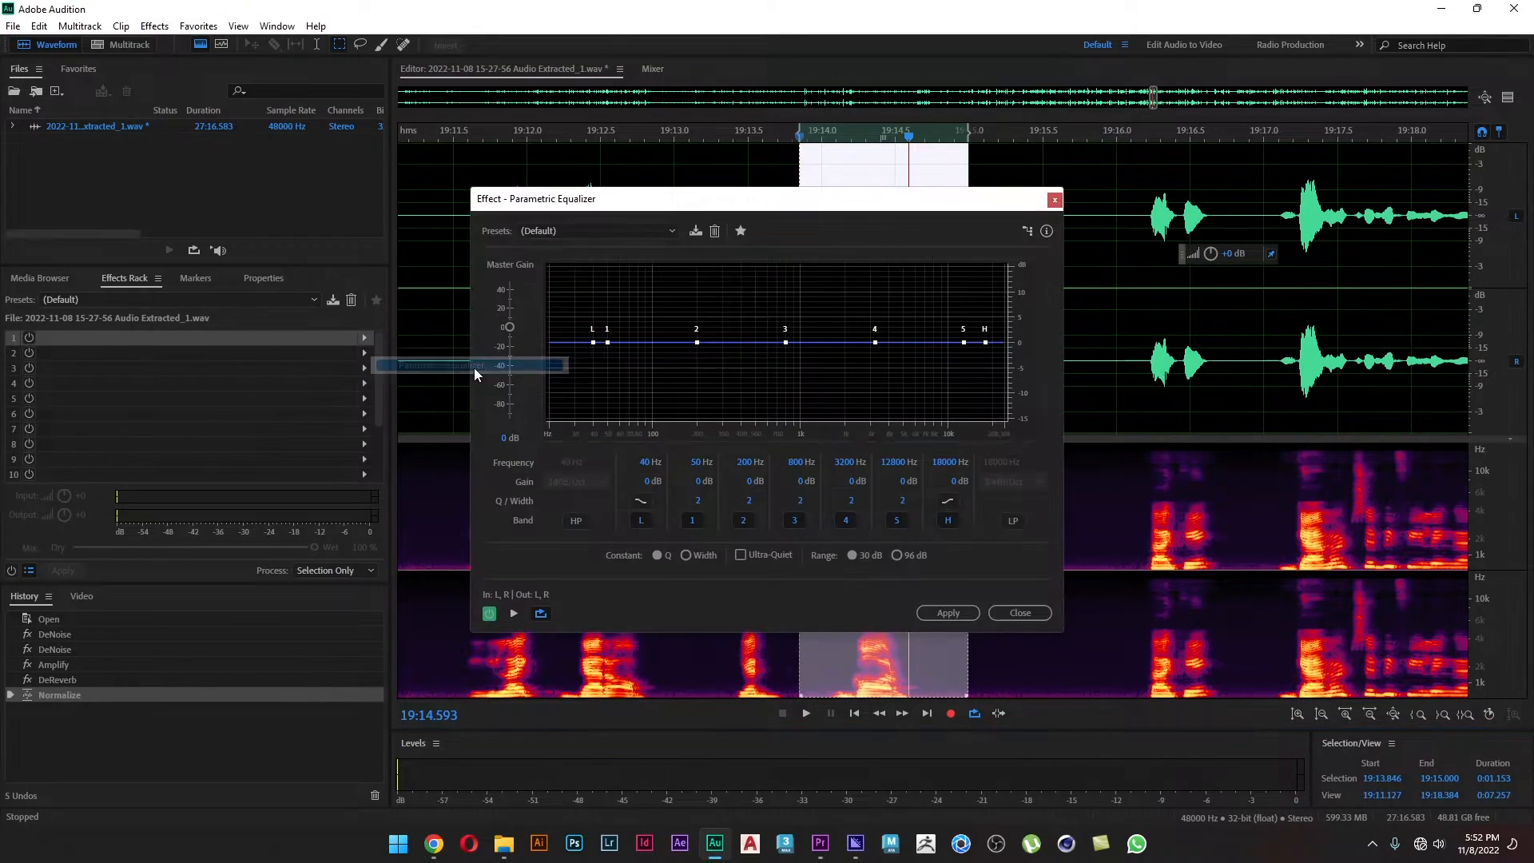
drag(652, 192, 1086, 189)
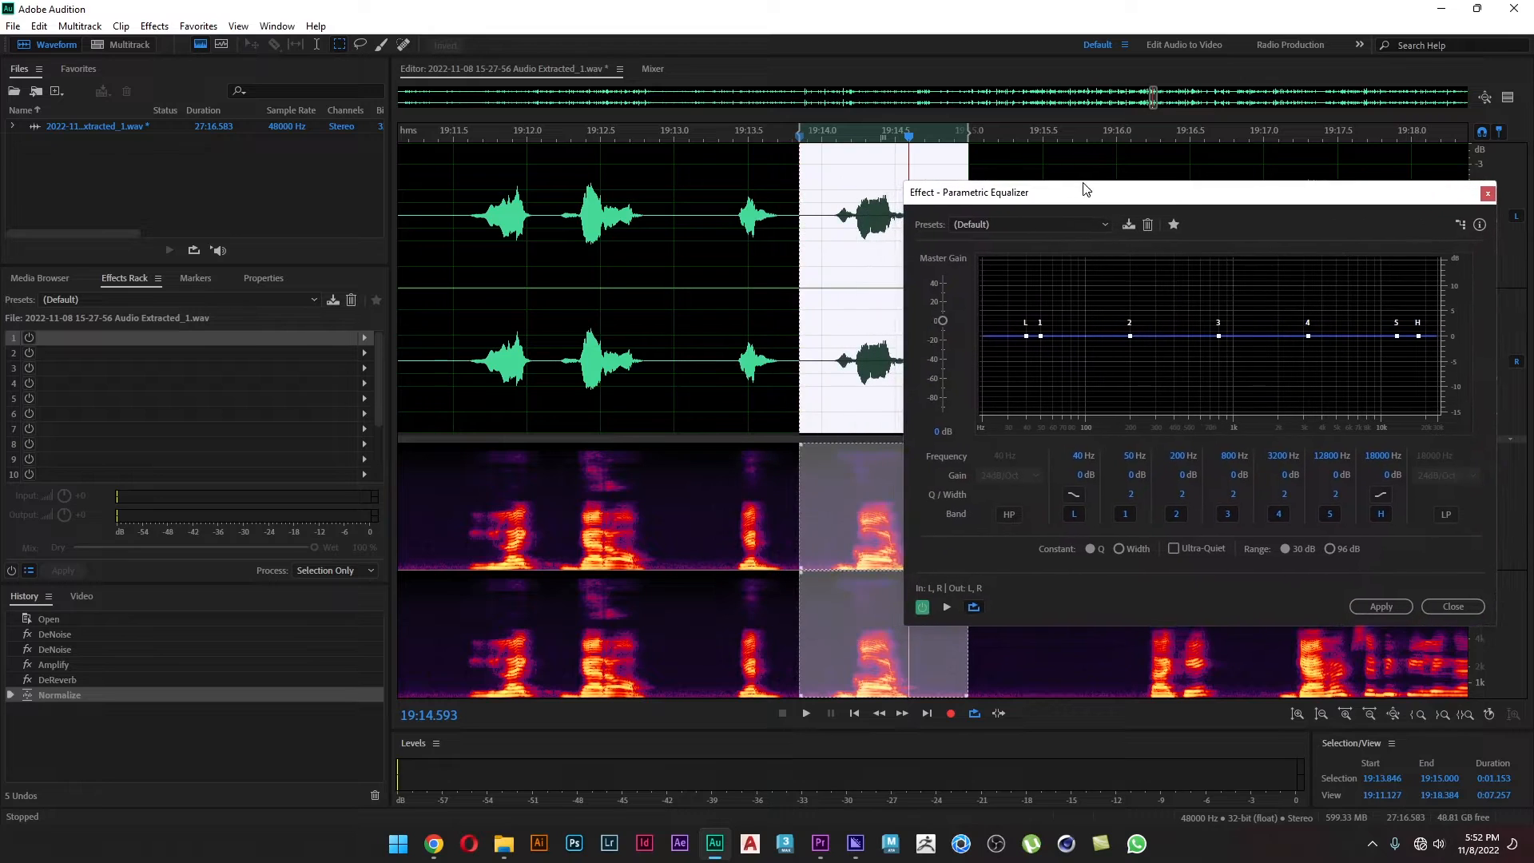
- Preview the 10-band Graphic Equalizer's Simple Bass Lift preset on the selection and close the effect without applying it
click(150, 28)
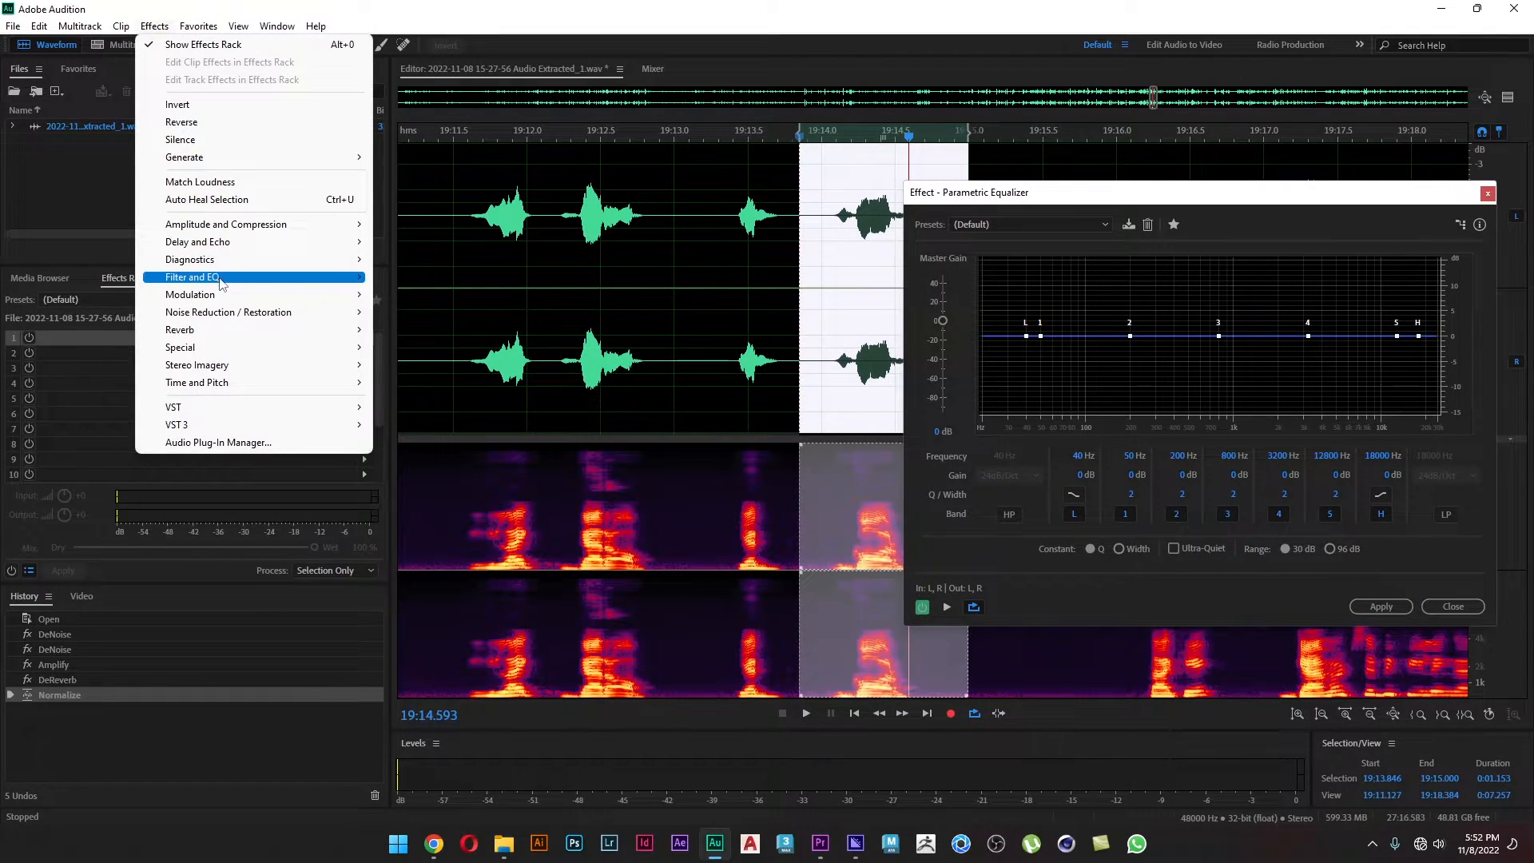
click(479, 295)
drag(383, 206, 1228, 202)
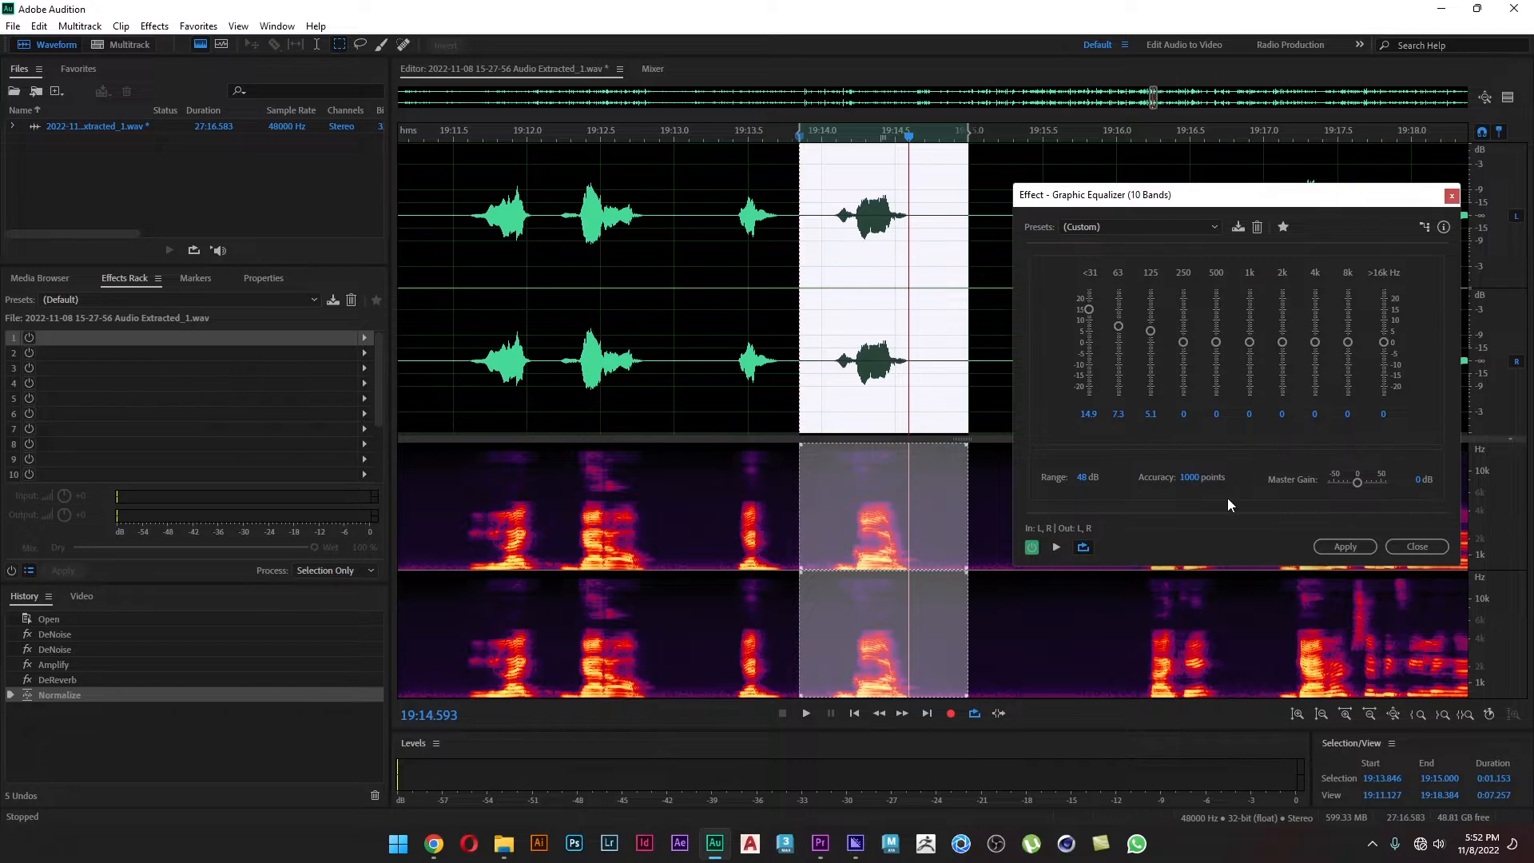
click(1160, 229)
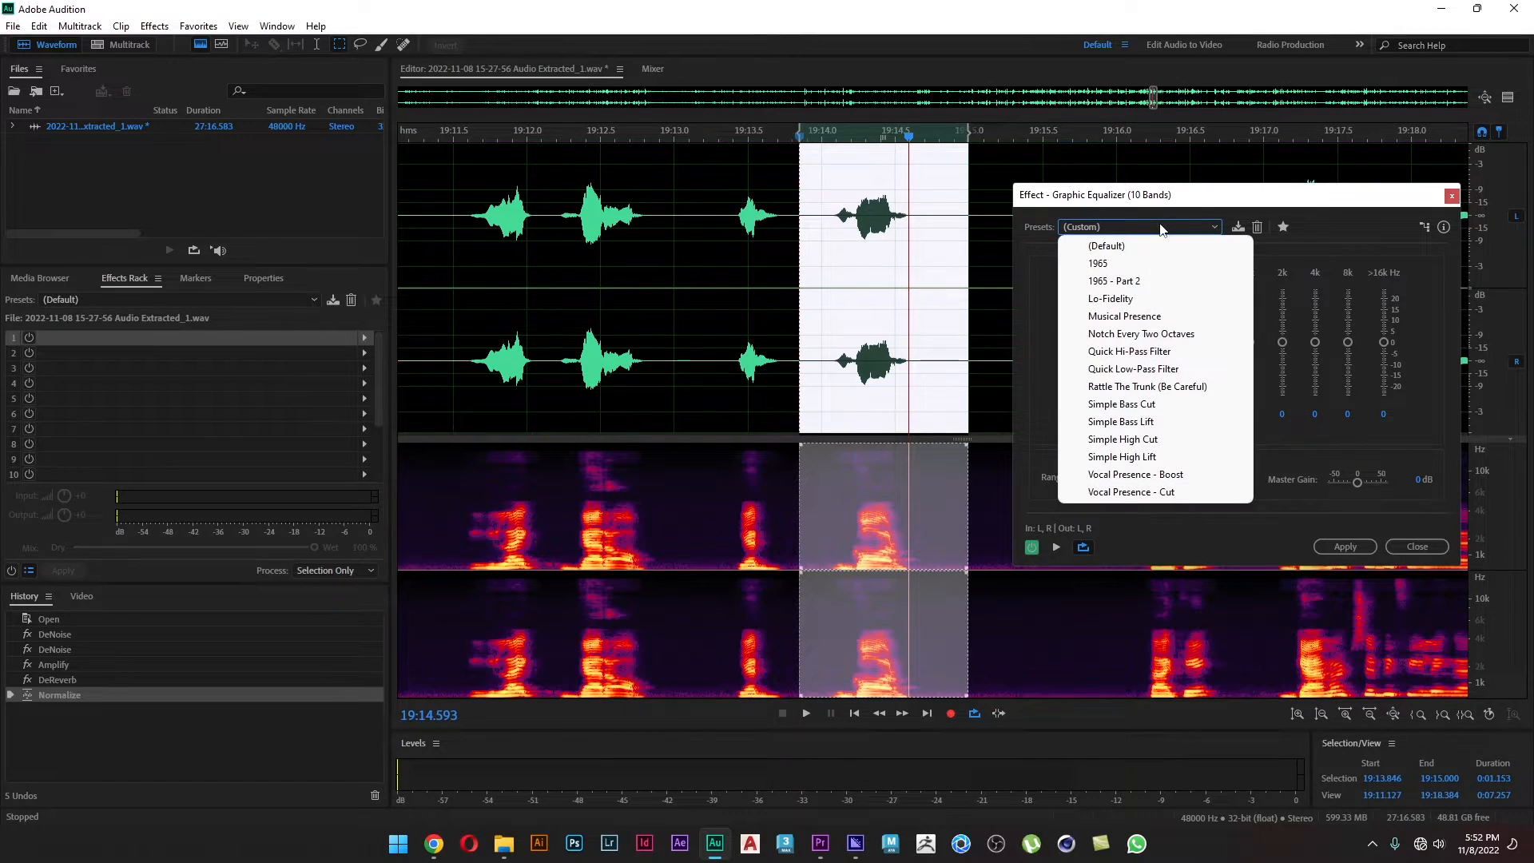
click(1187, 426)
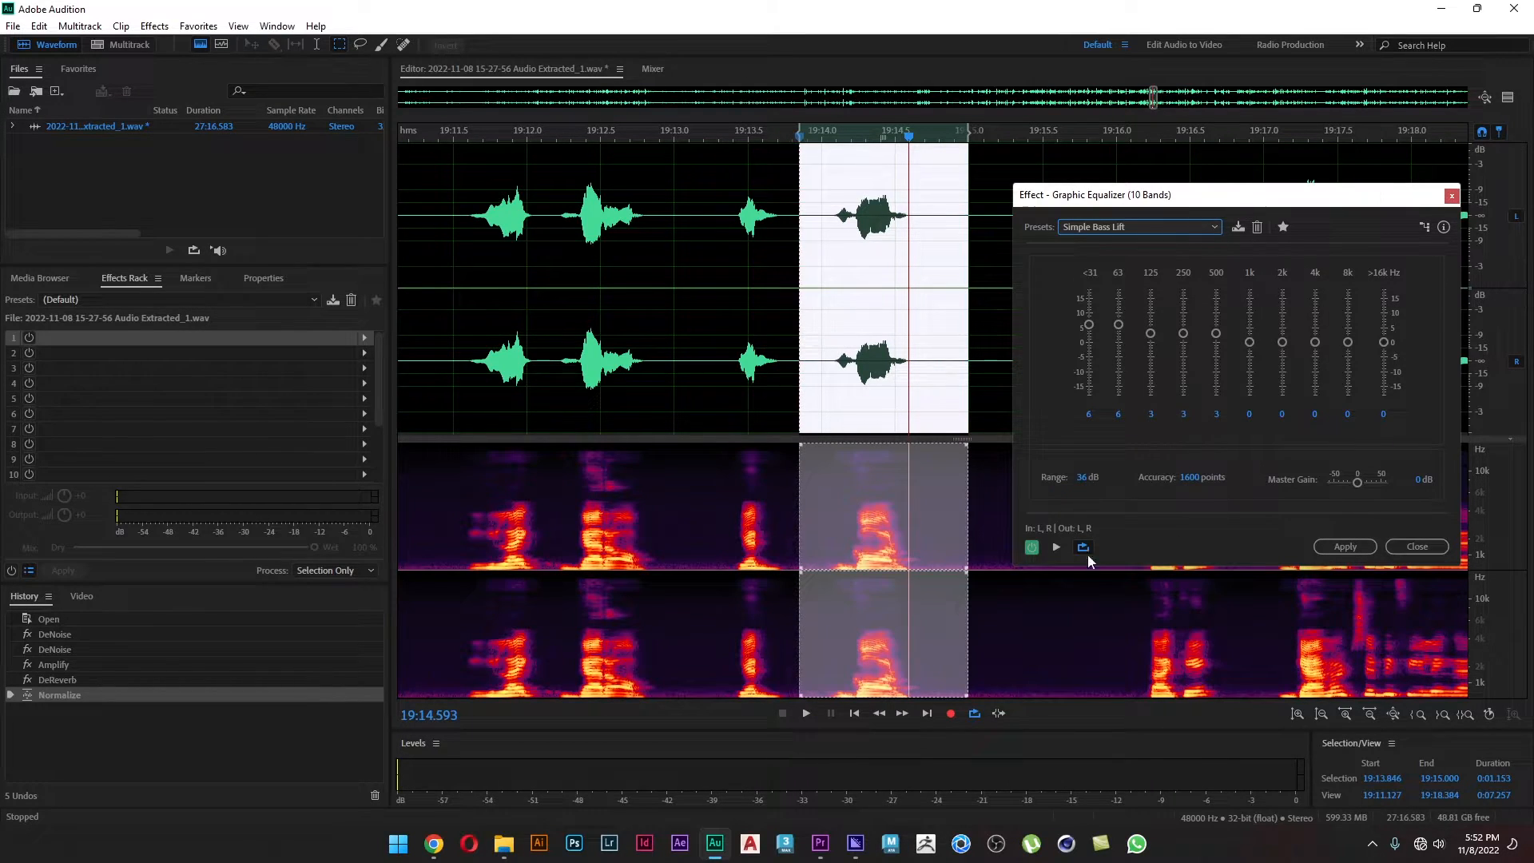
click(1060, 548)
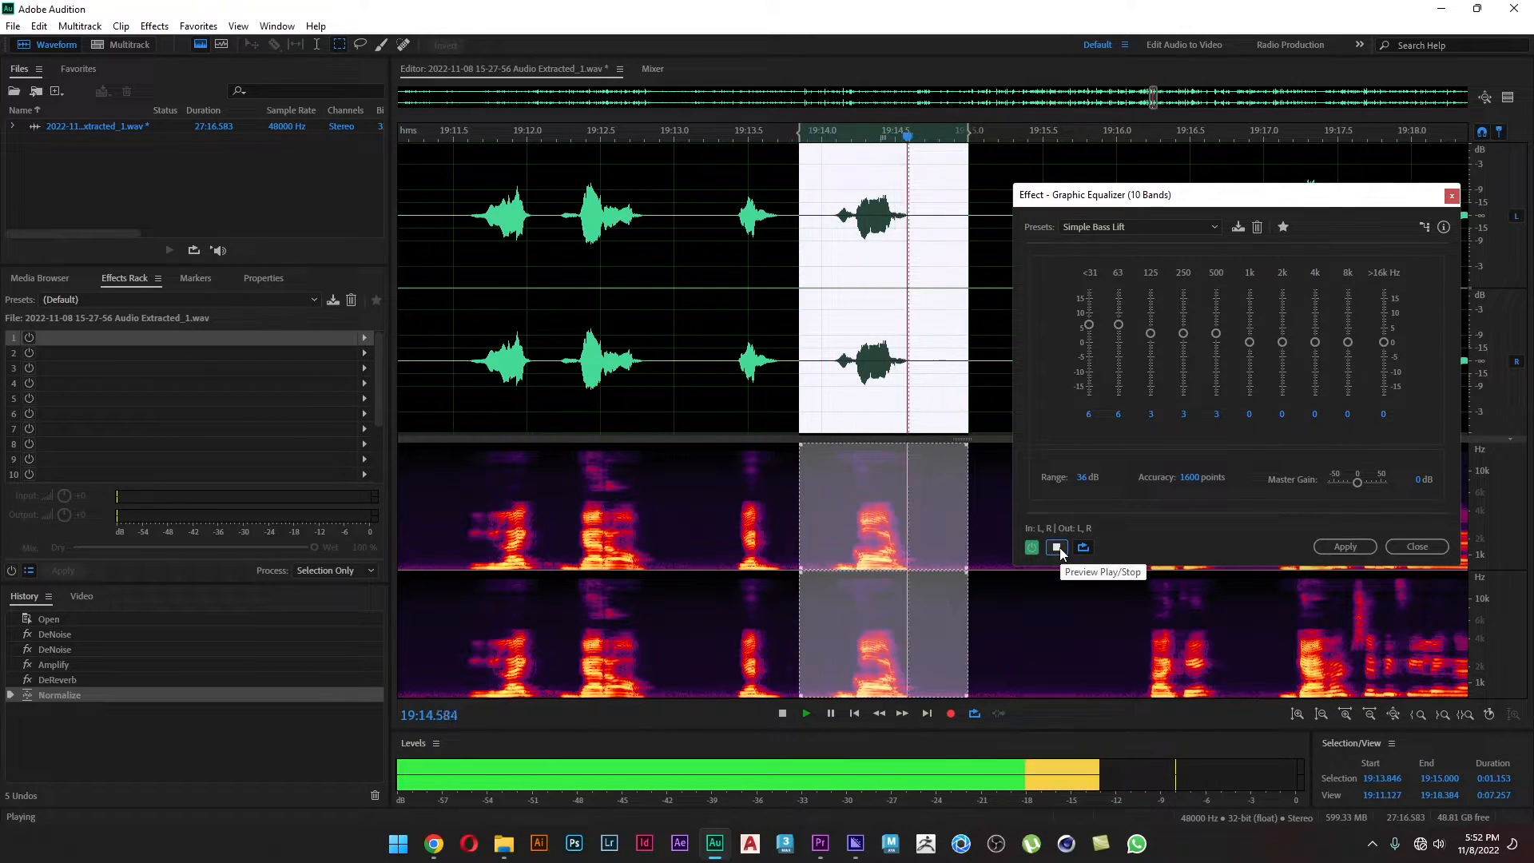
click(1059, 548)
click(1416, 547)
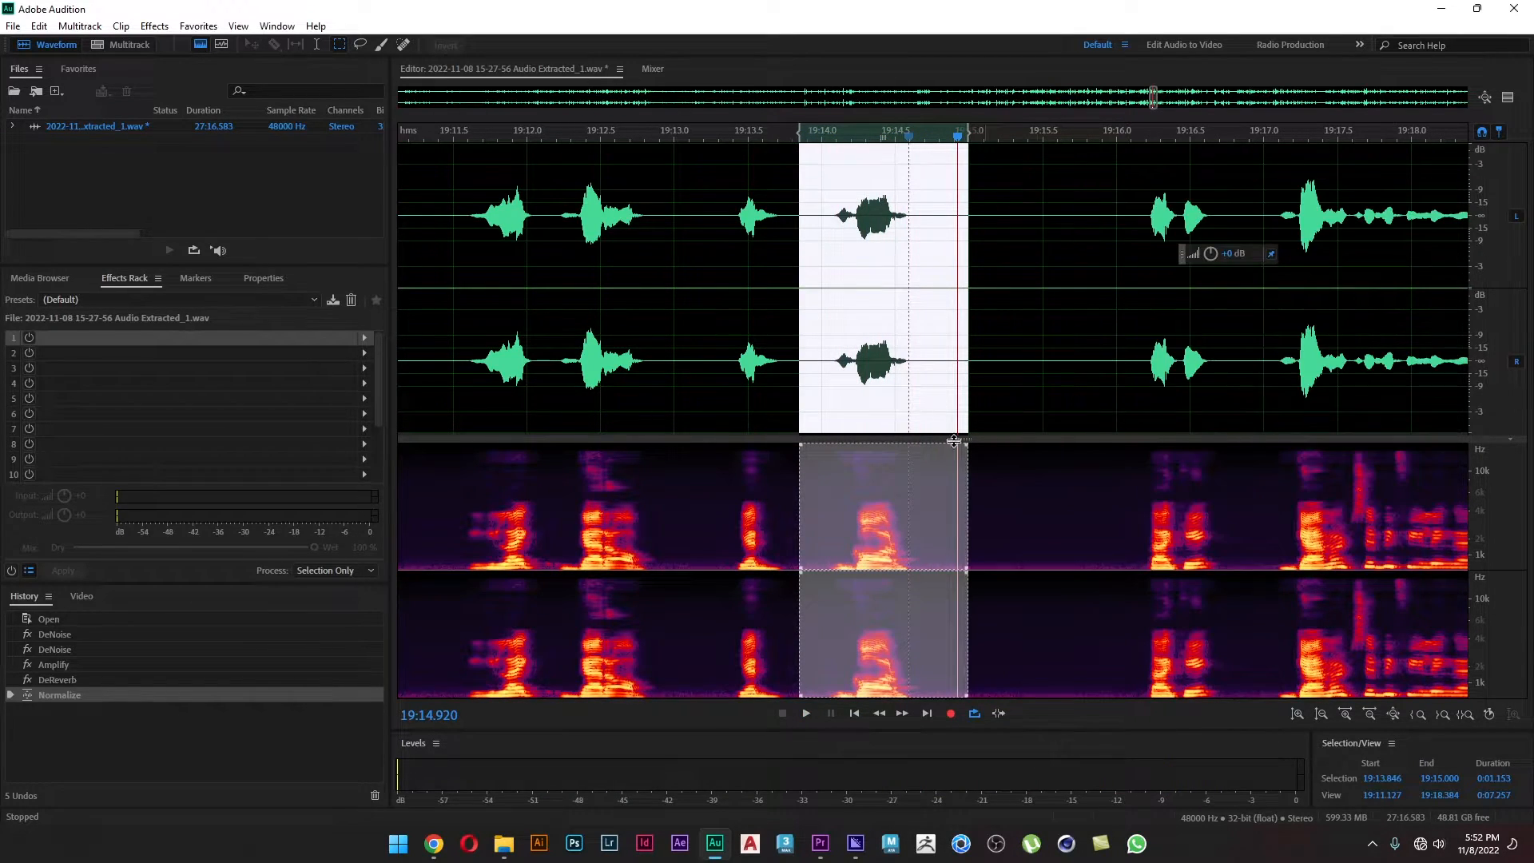
- Load the Loudness Maximizer preset in the Parametric Equalizer and start previewing it on the selected word
click(159, 28)
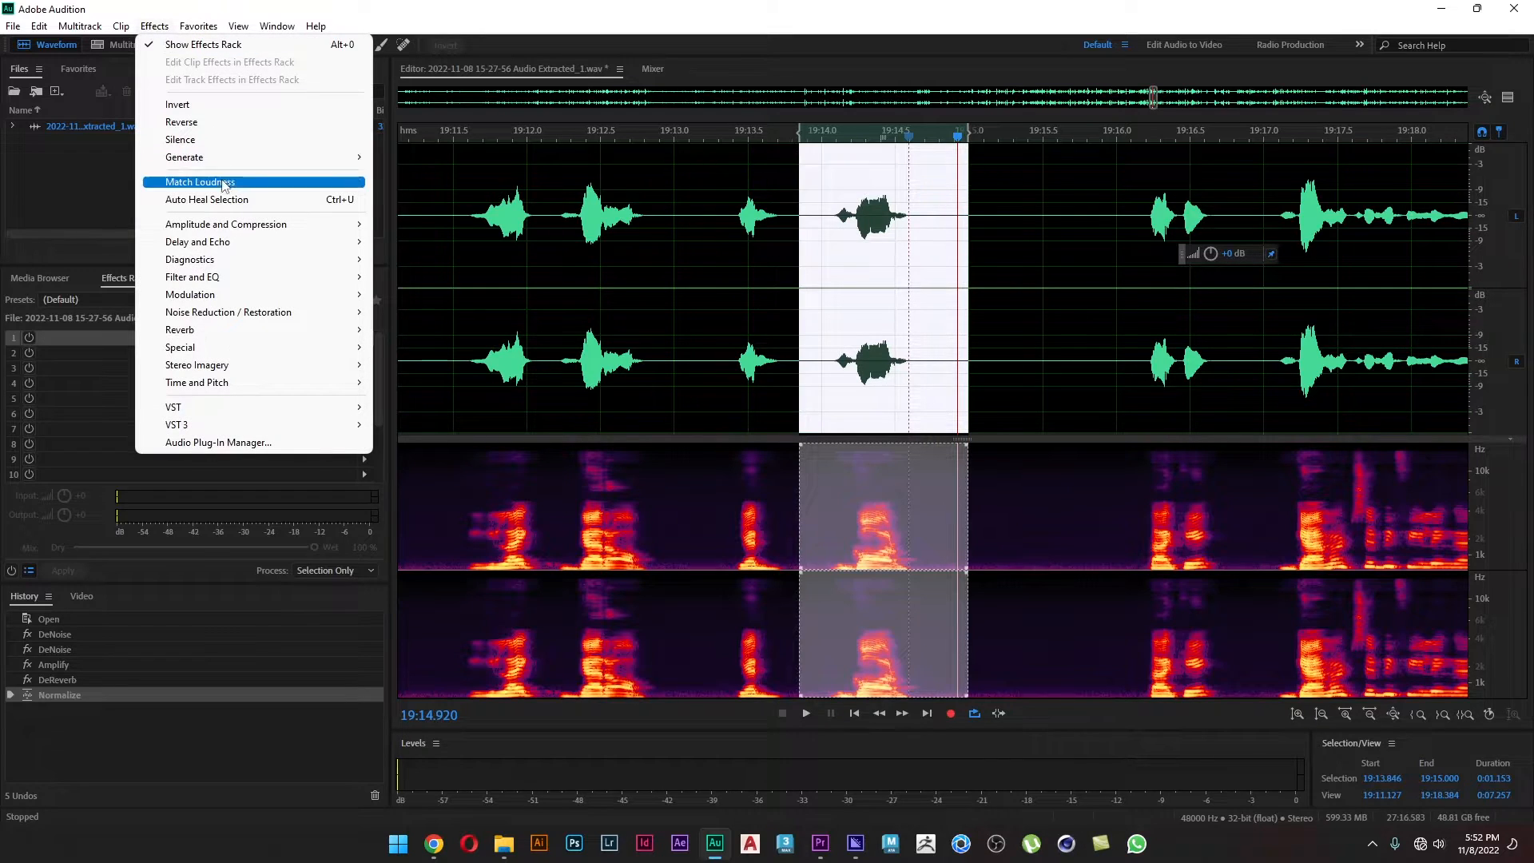
mouse_move(246, 278)
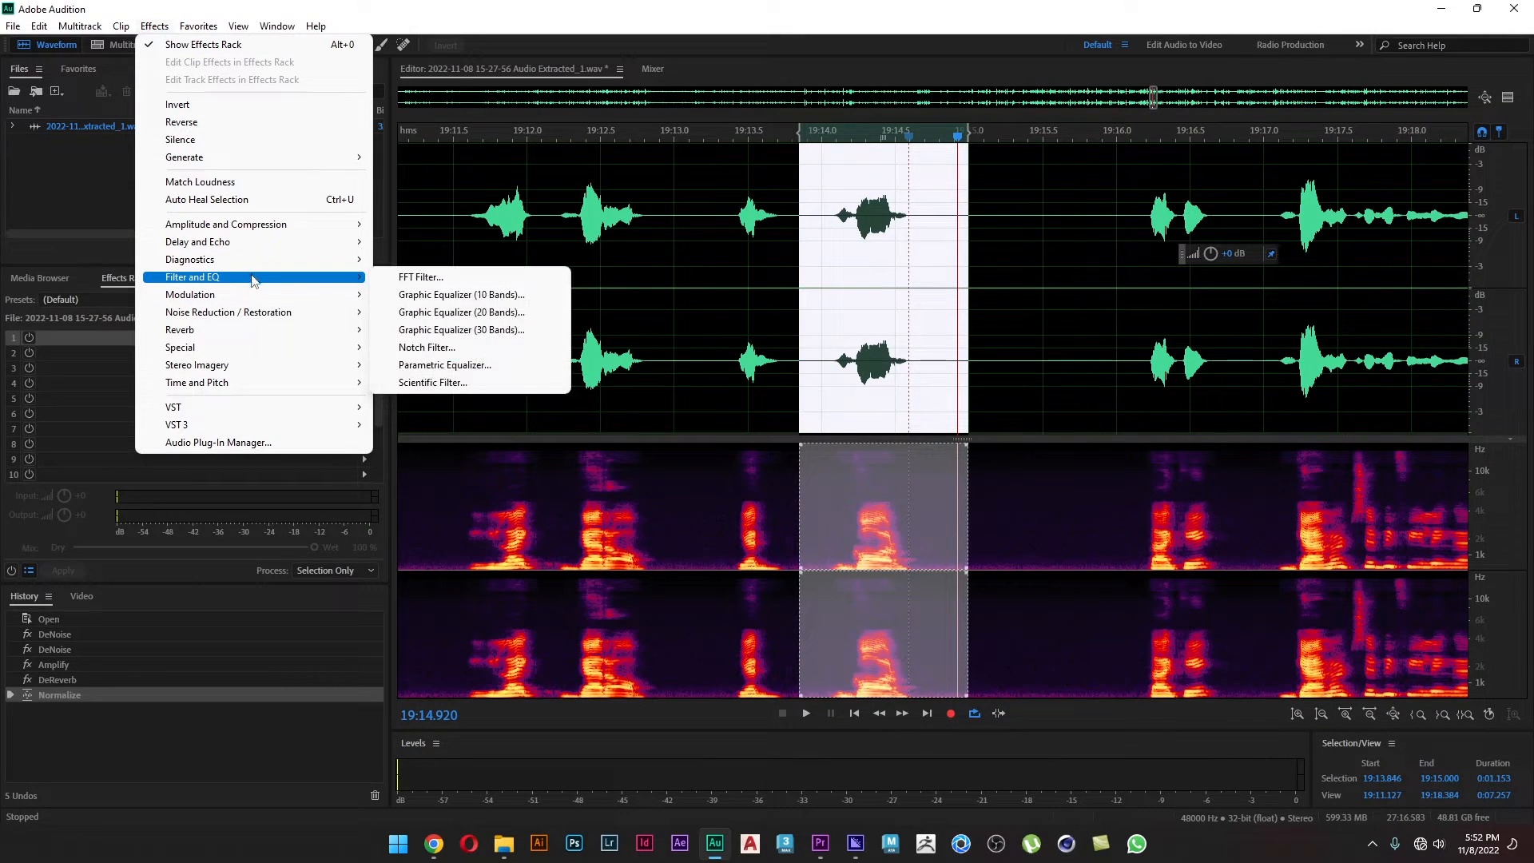
click(473, 367)
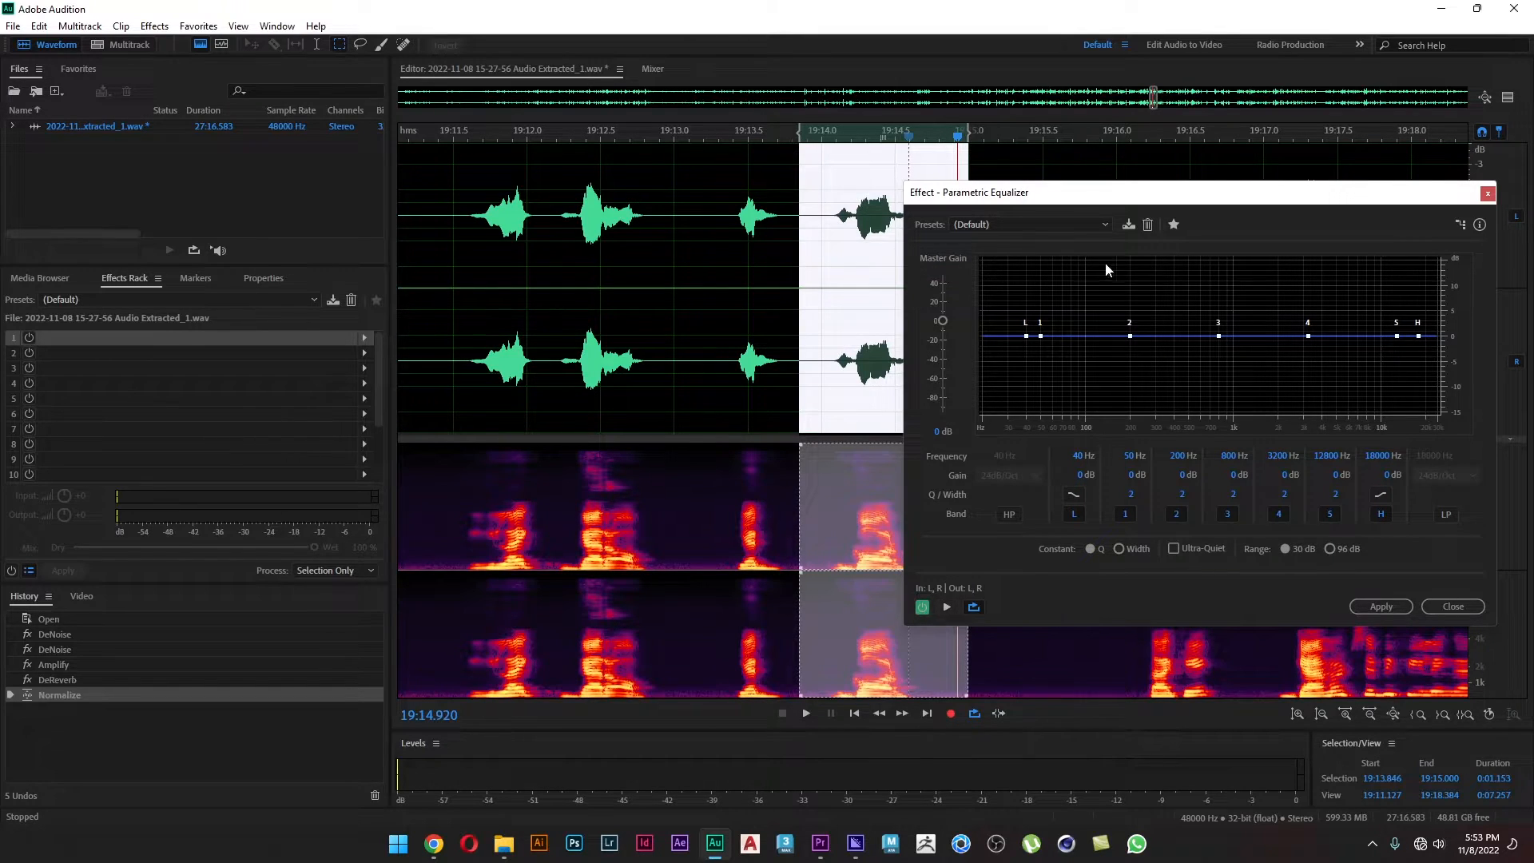
click(1020, 227)
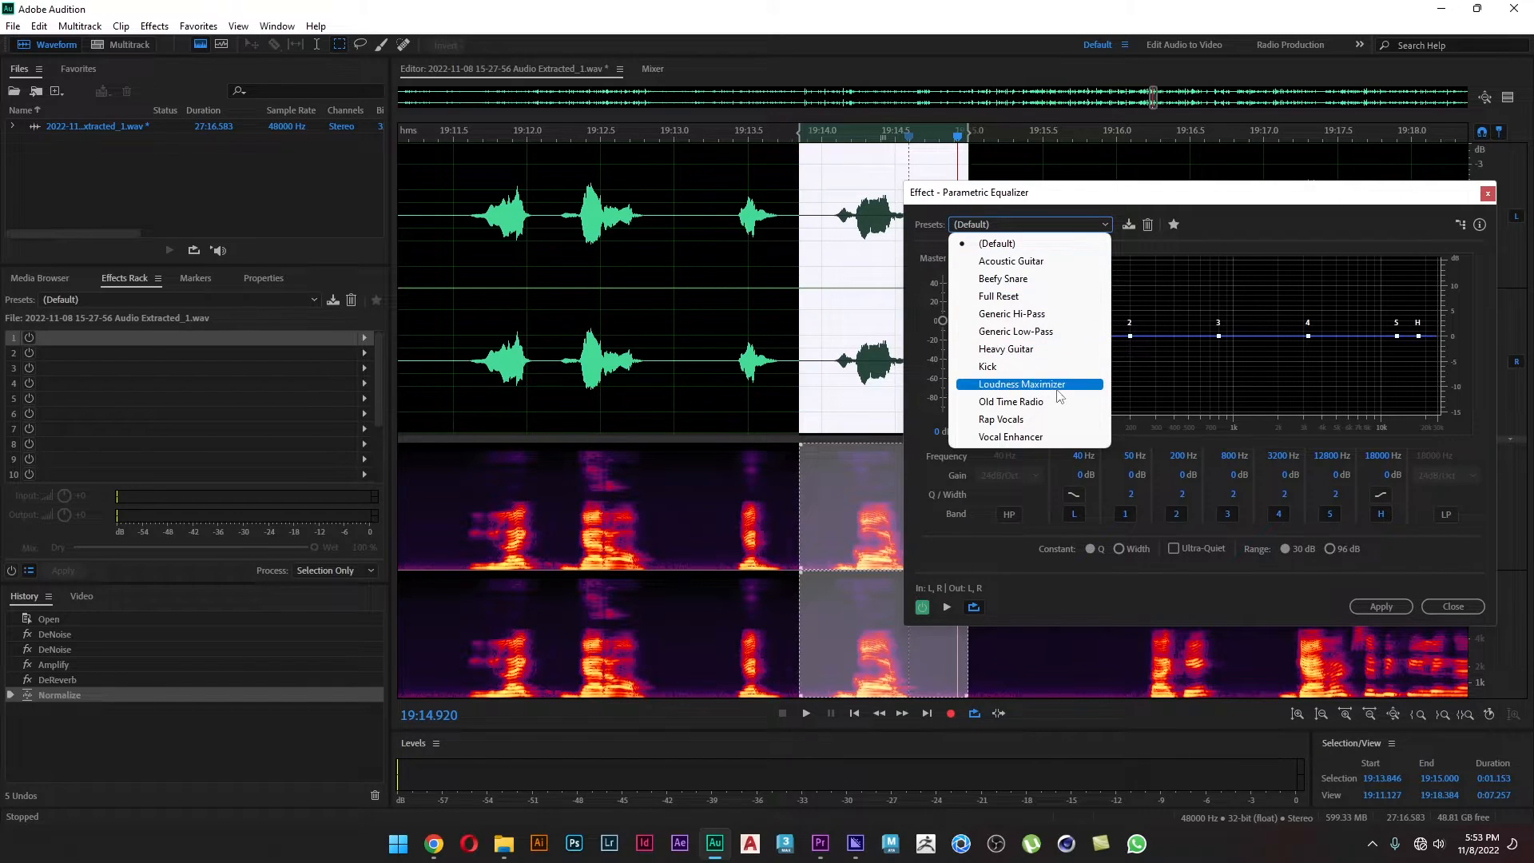
click(1016, 385)
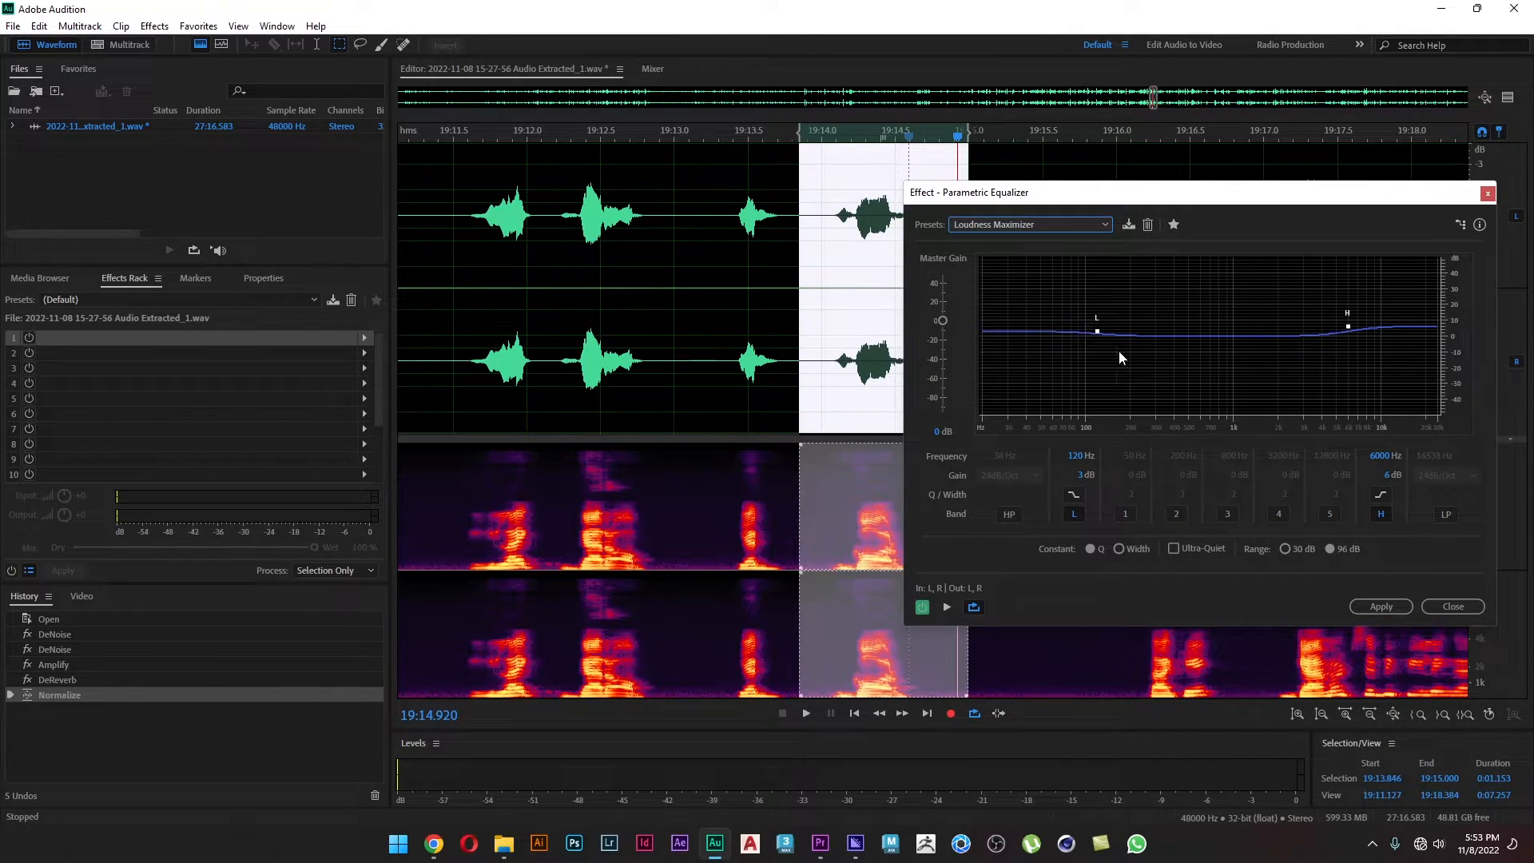
click(947, 607)
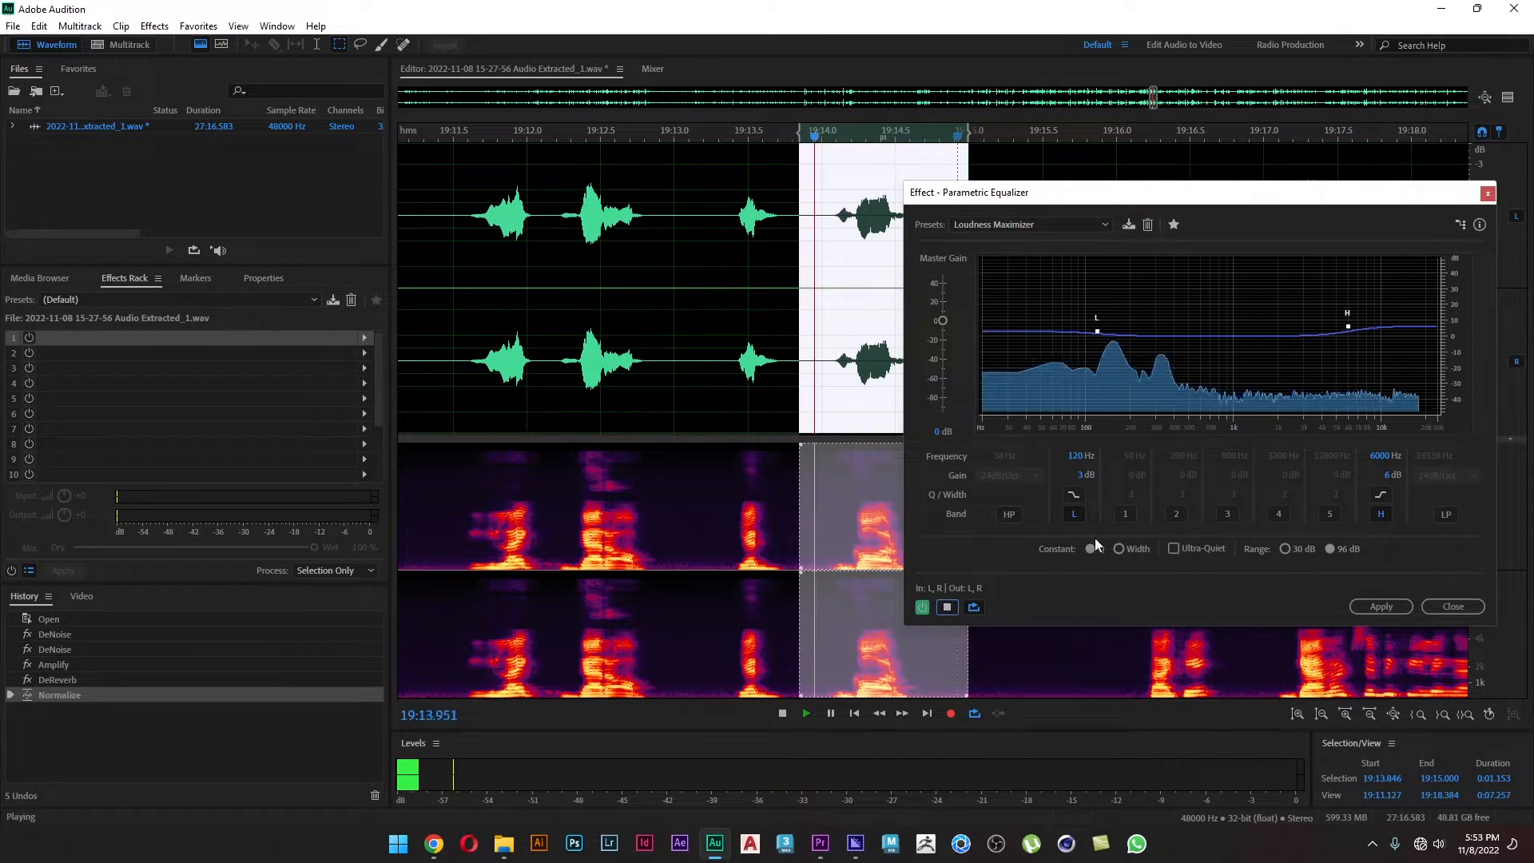
- Shape the equalizer's low band to about 86 Hz at 16.7 dB and high band to about 7093 Hz at -5.1 dB, comparing against bypass
mouse_move(1088, 328)
mouse_down()
mouse_move(1071, 290)
mouse_move(1076, 317)
mouse_up()
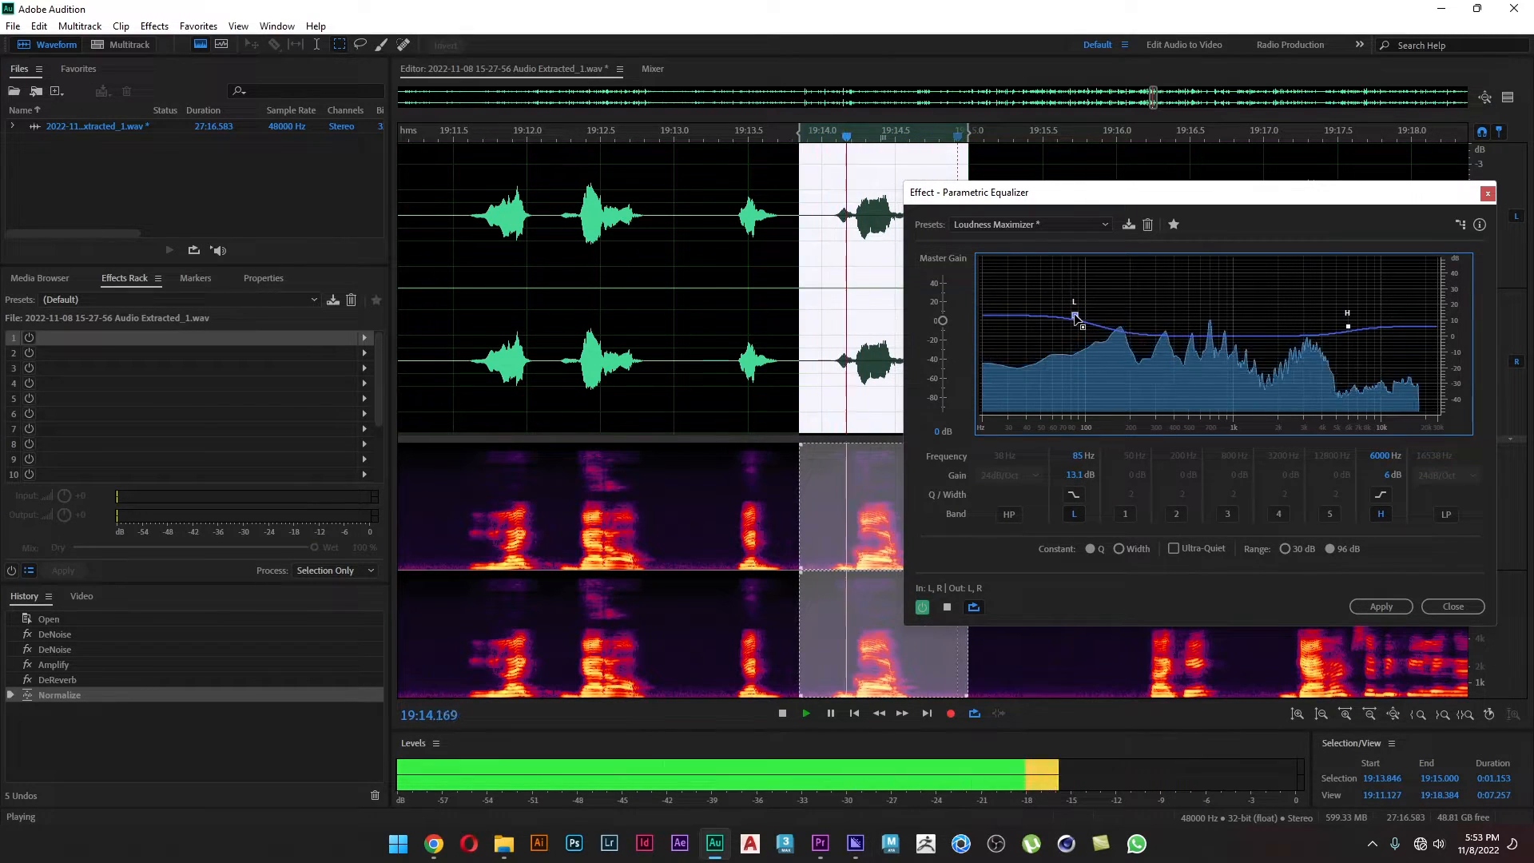
mouse_move(1348, 328)
mouse_down()
mouse_move(1326, 362)
mouse_move(1359, 343)
mouse_up()
mouse_move(1075, 315)
mouse_down()
mouse_move(1062, 301)
mouse_move(1077, 312)
mouse_up()
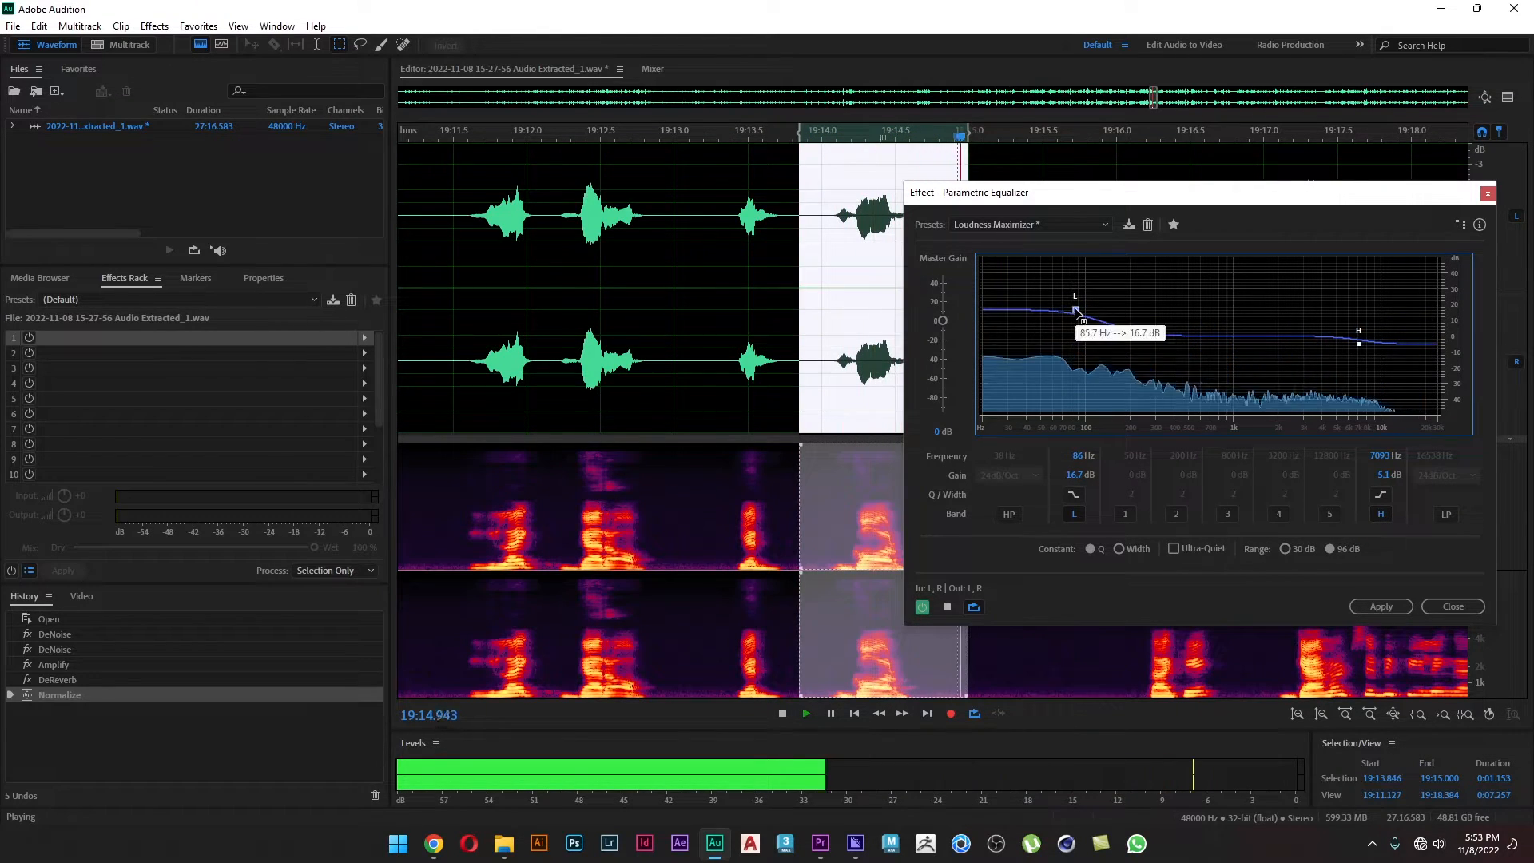
click(922, 607)
click(921, 607)
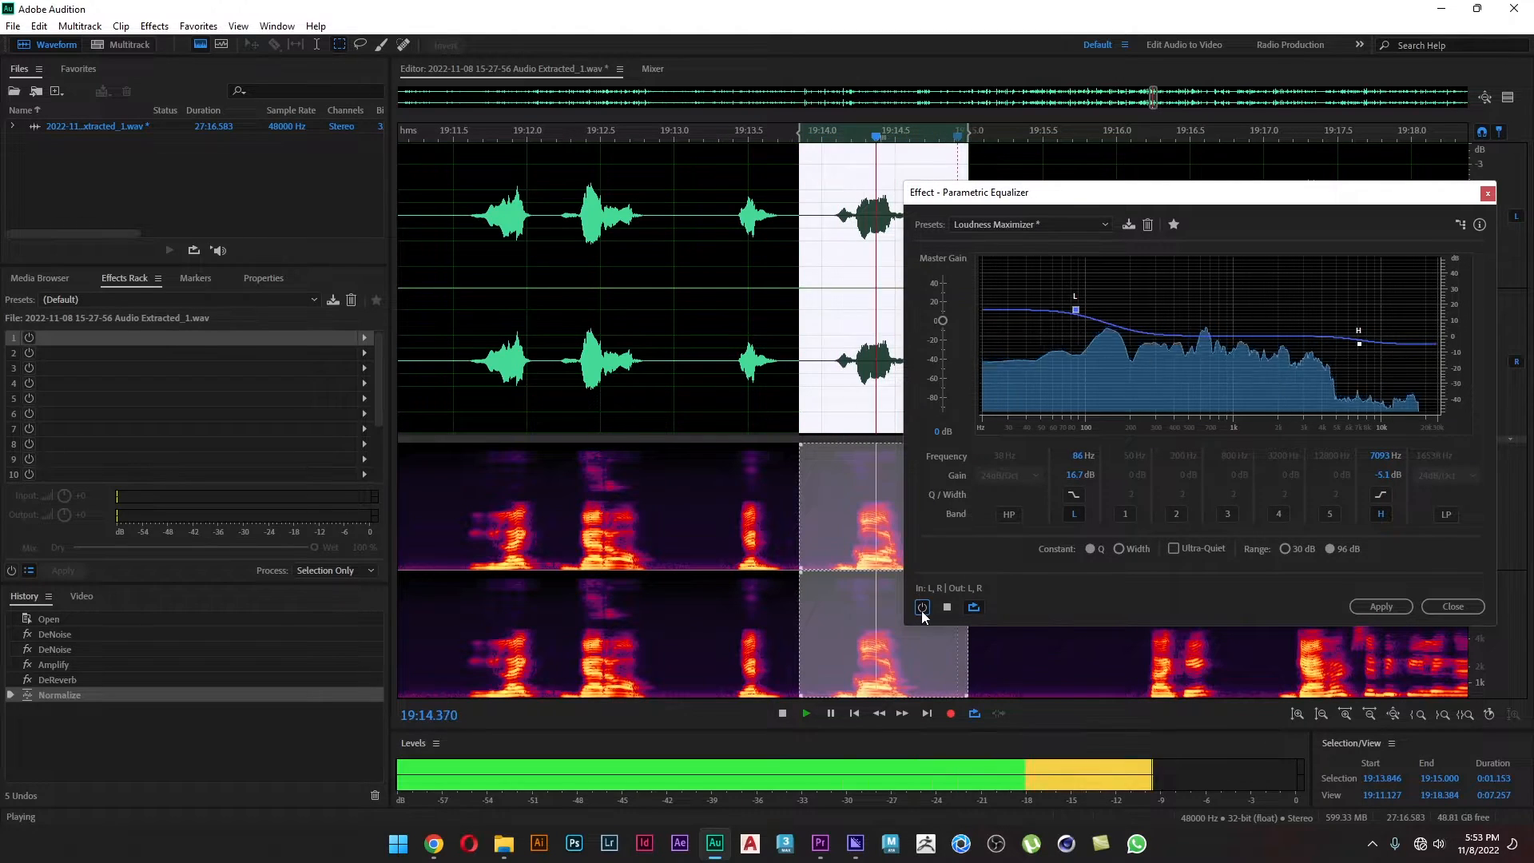
- Try the low band at 132 Hz, -37.9 dB and at 44 Hz, 35.9 dB while previewing, and settle on 55 Hz, 22.7 dB
click(947, 608)
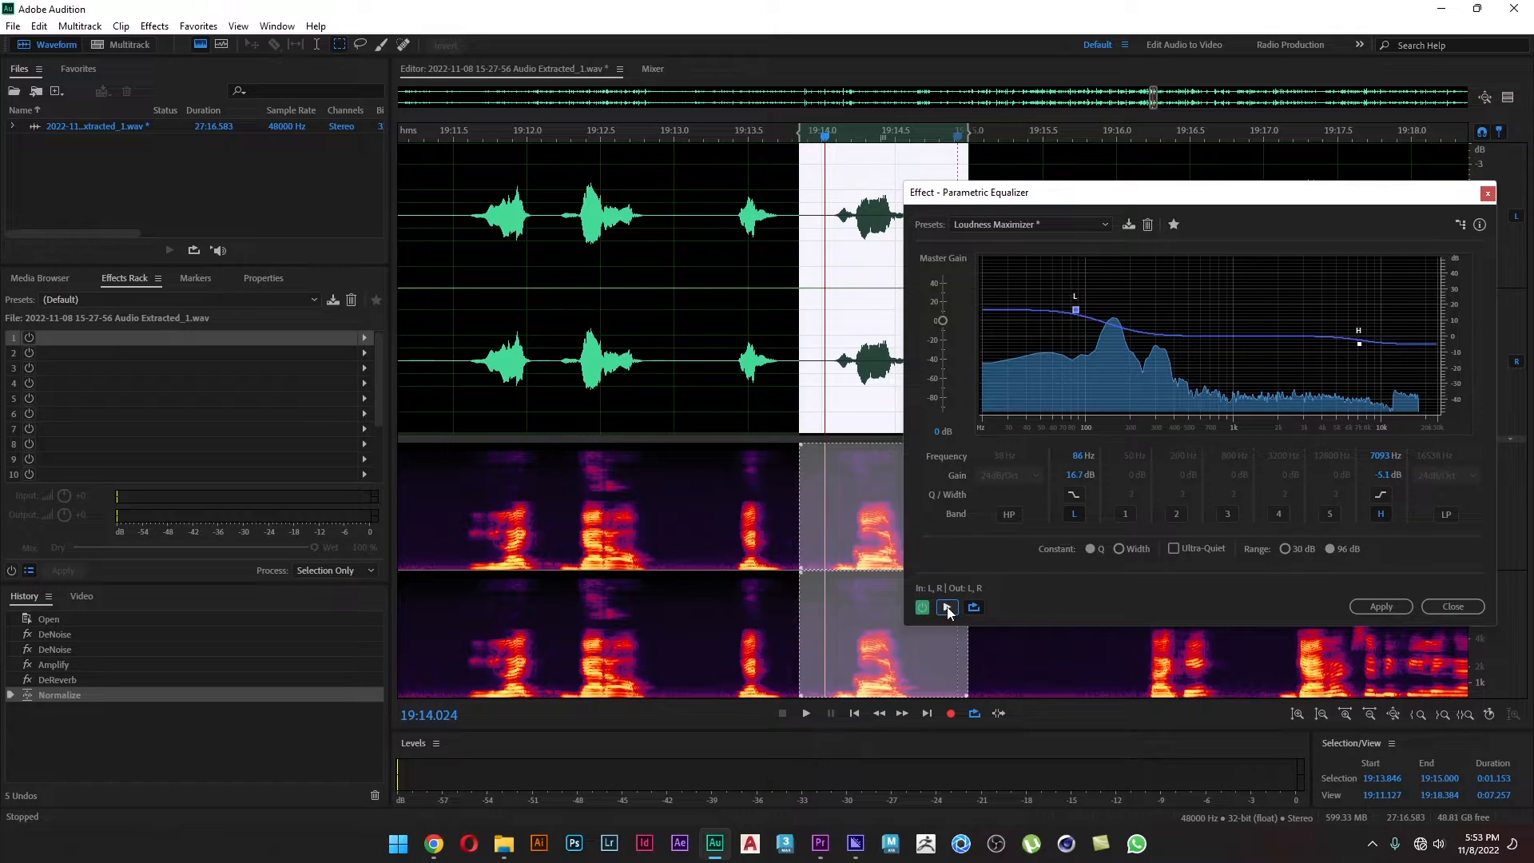
click(947, 608)
drag(1074, 311, 1102, 394)
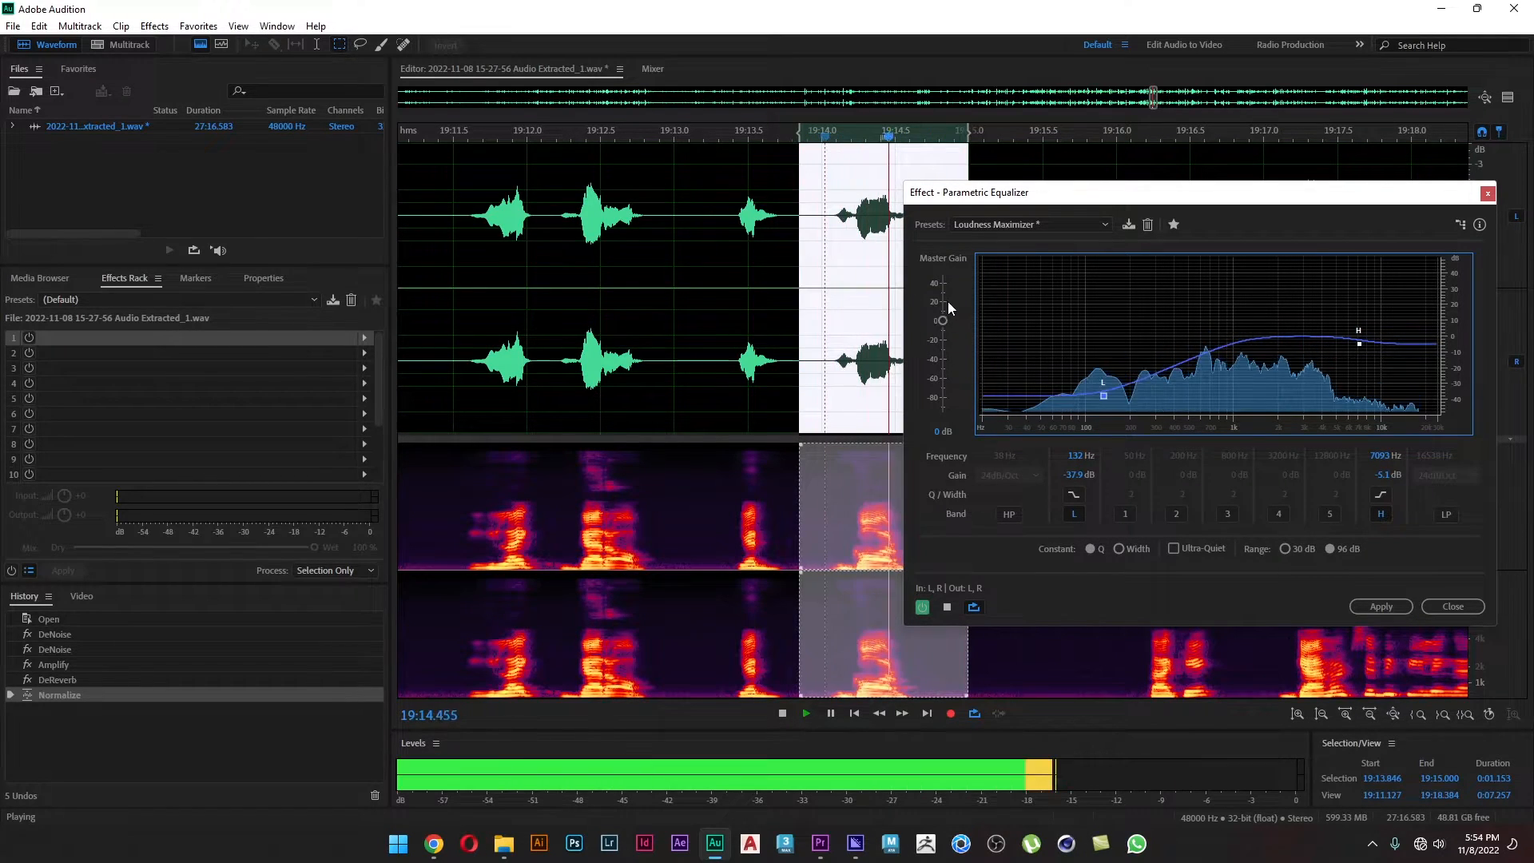
drag(1102, 392, 1032, 279)
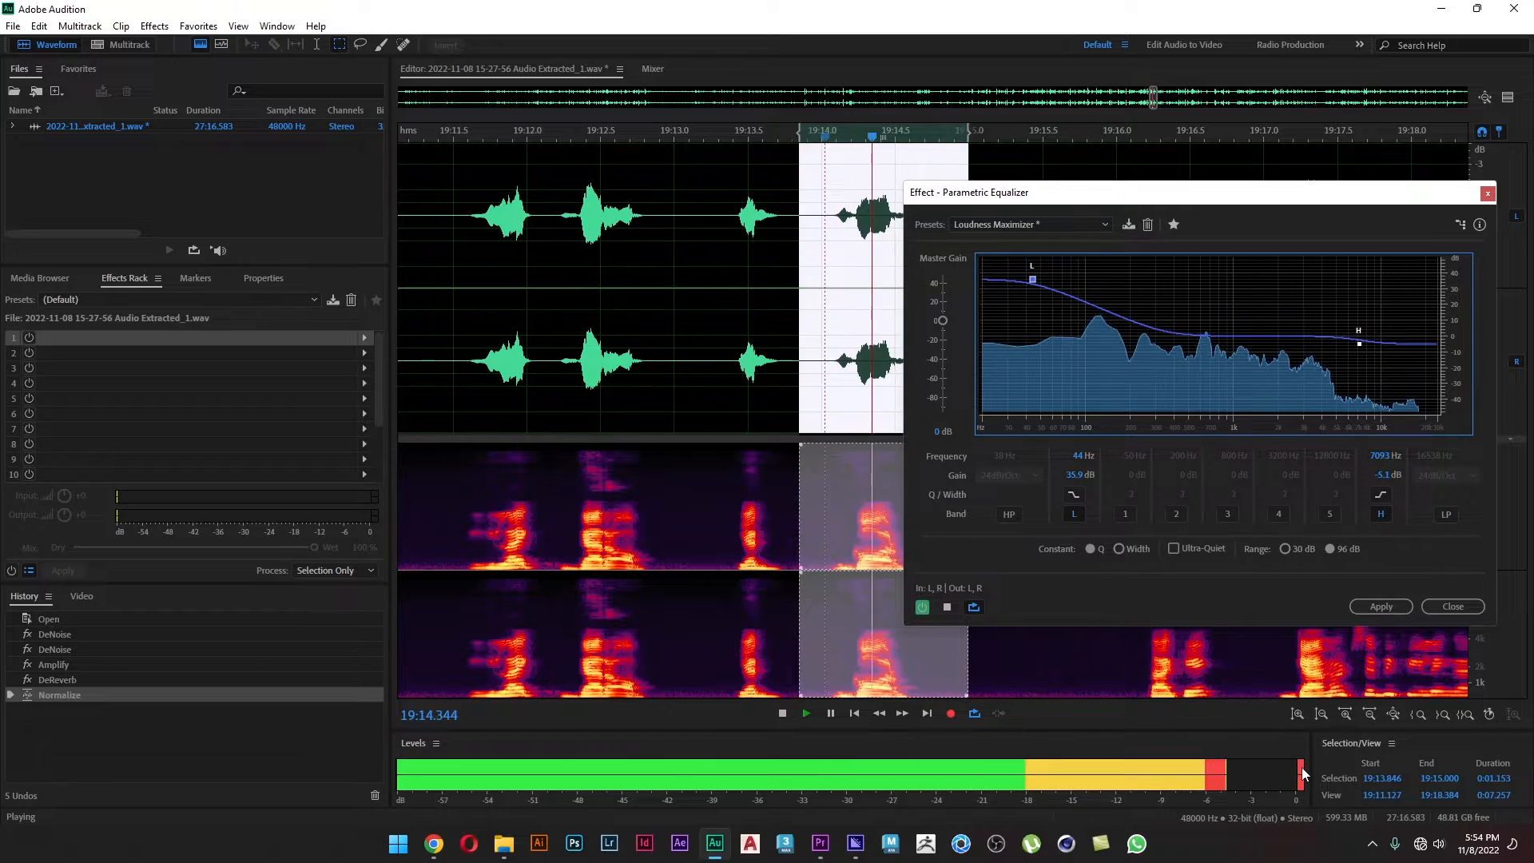
mouse_move(1032, 279)
mouse_down()
mouse_move(1035, 318)
mouse_move(1048, 302)
mouse_up()
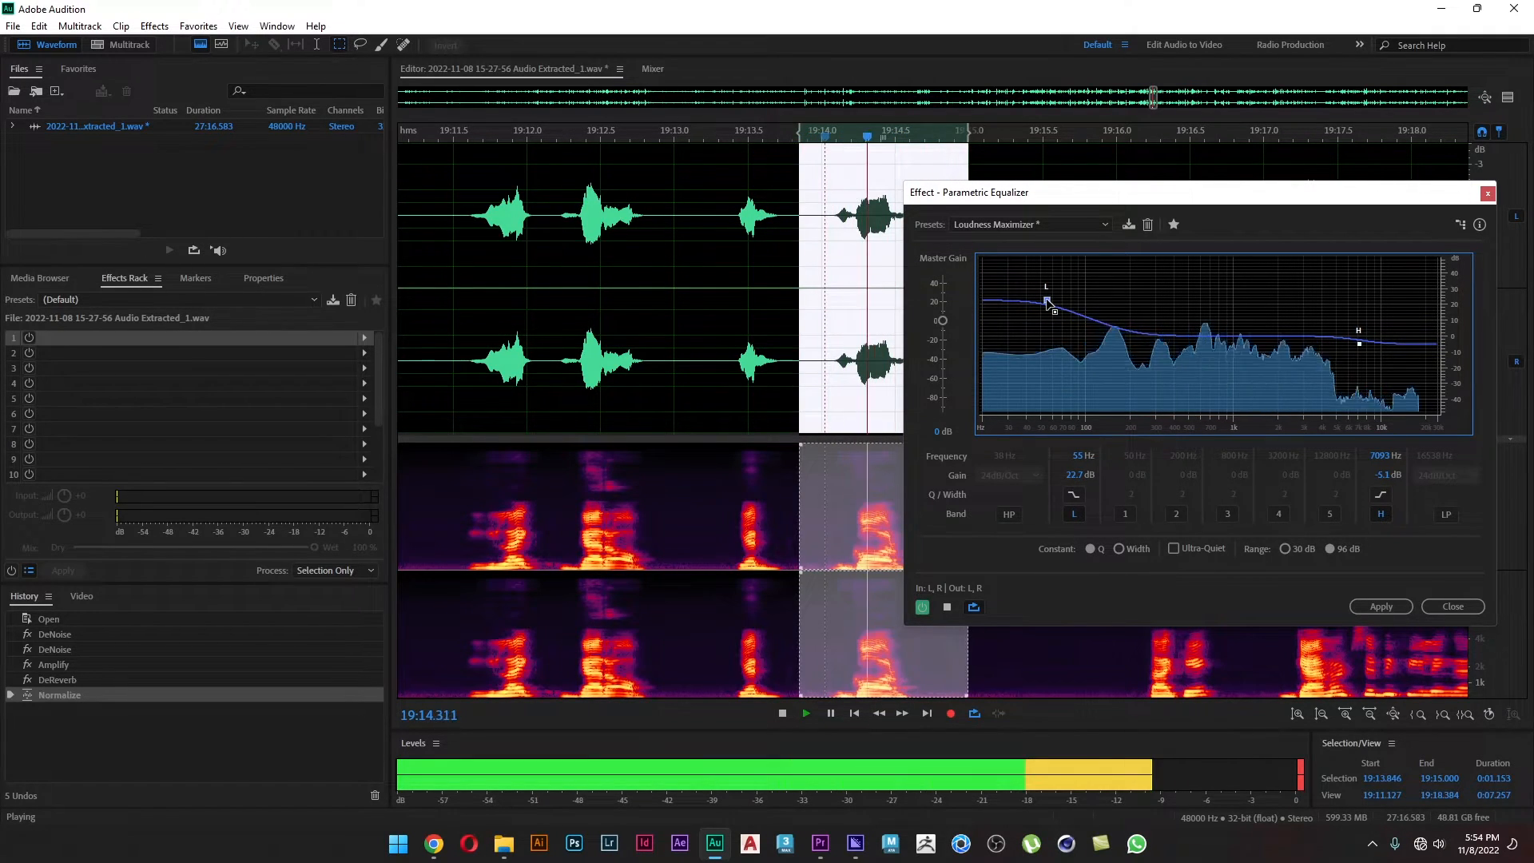
- Bypass the equalizer and try switching the level meters to static peaks while playback is paused
click(919, 608)
click(829, 713)
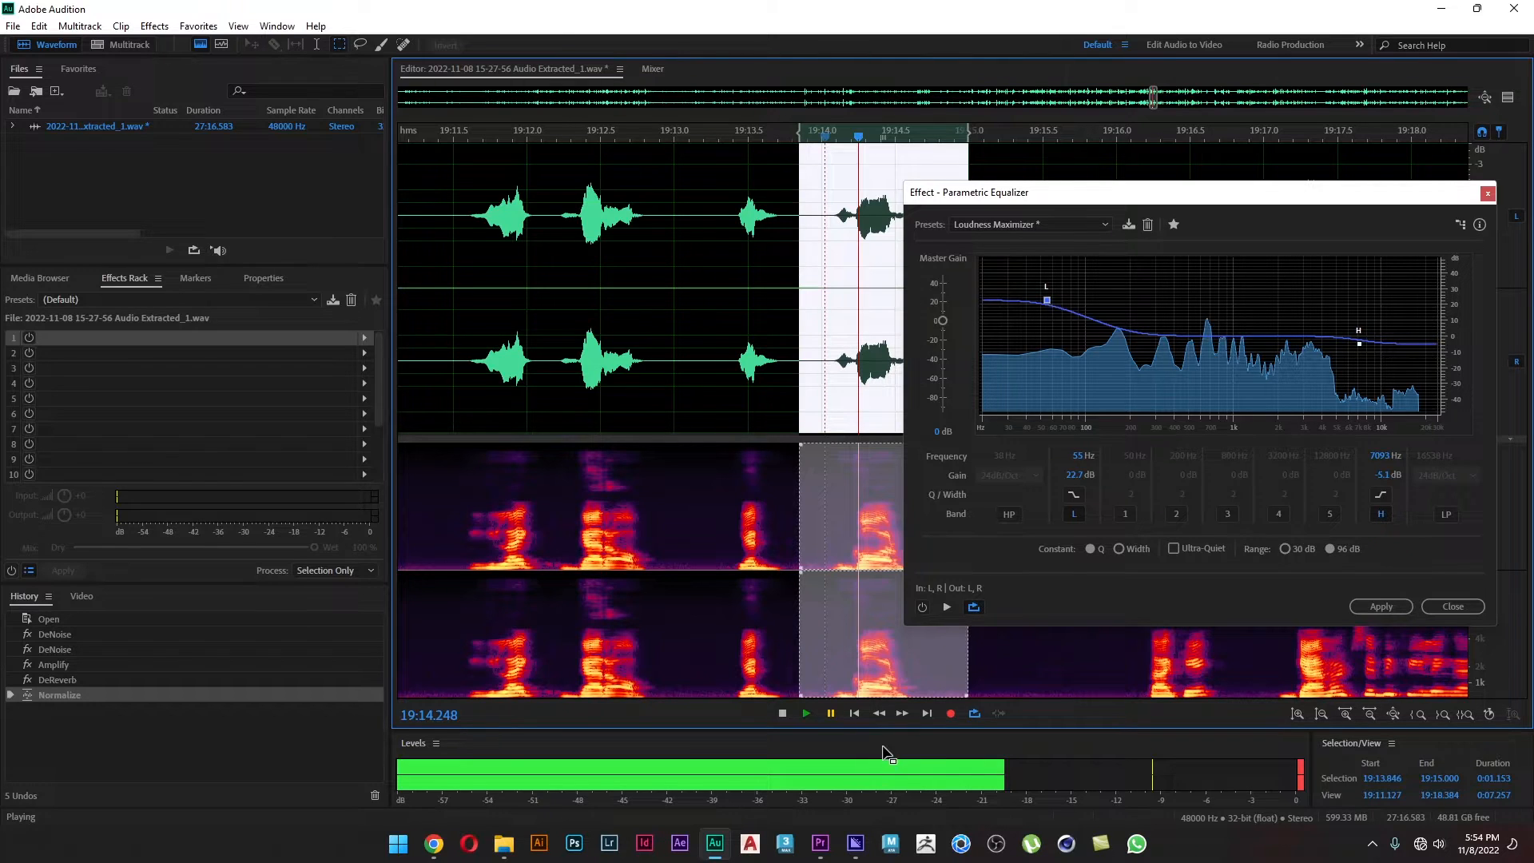
right_click(1151, 771)
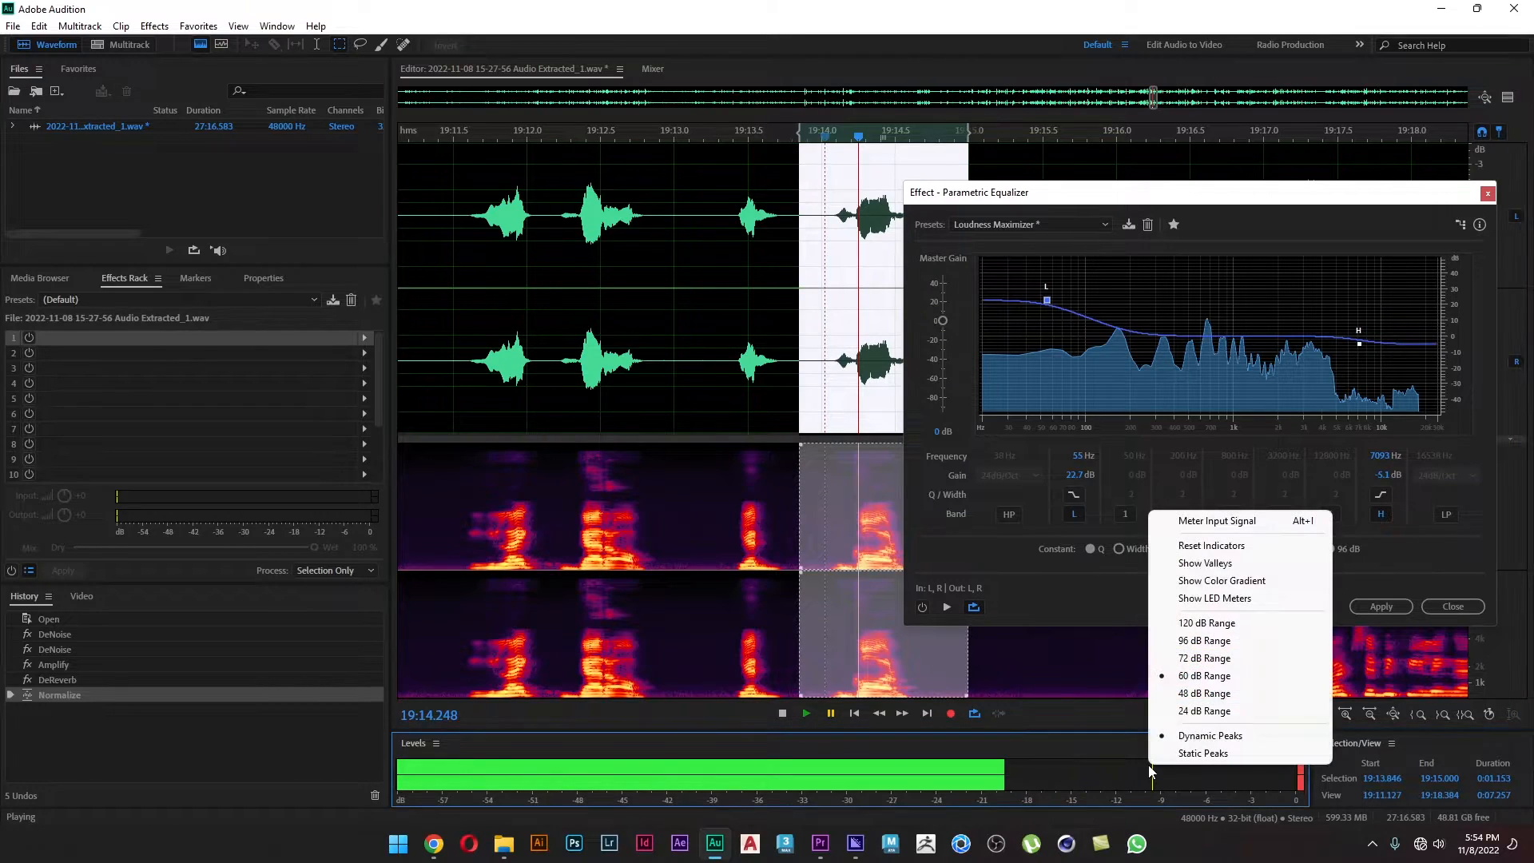
click(1237, 754)
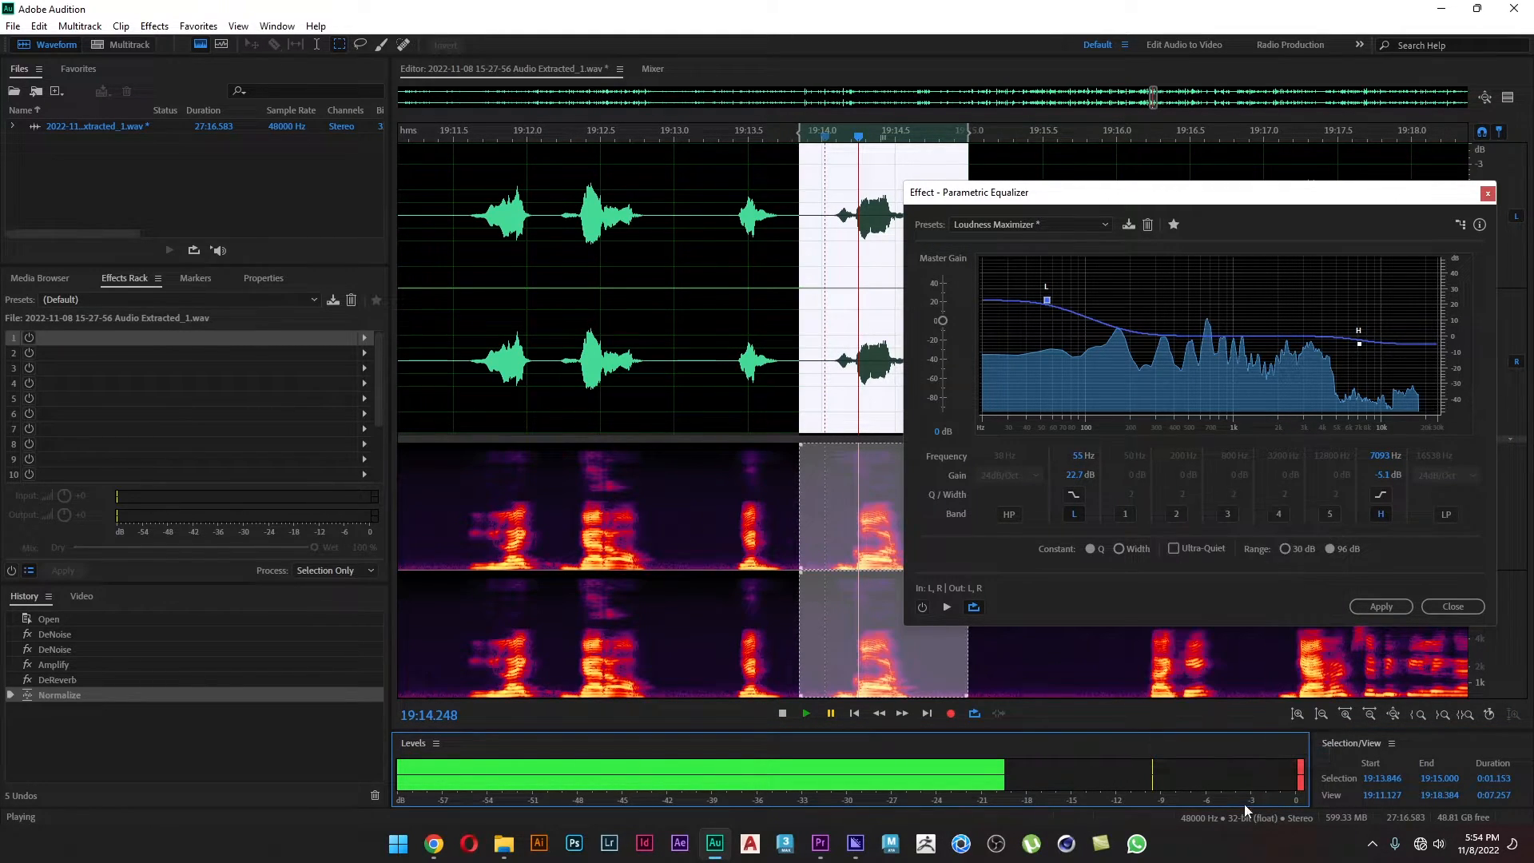
- Restart the equalizer preview and lower the system volume to 26
click(946, 607)
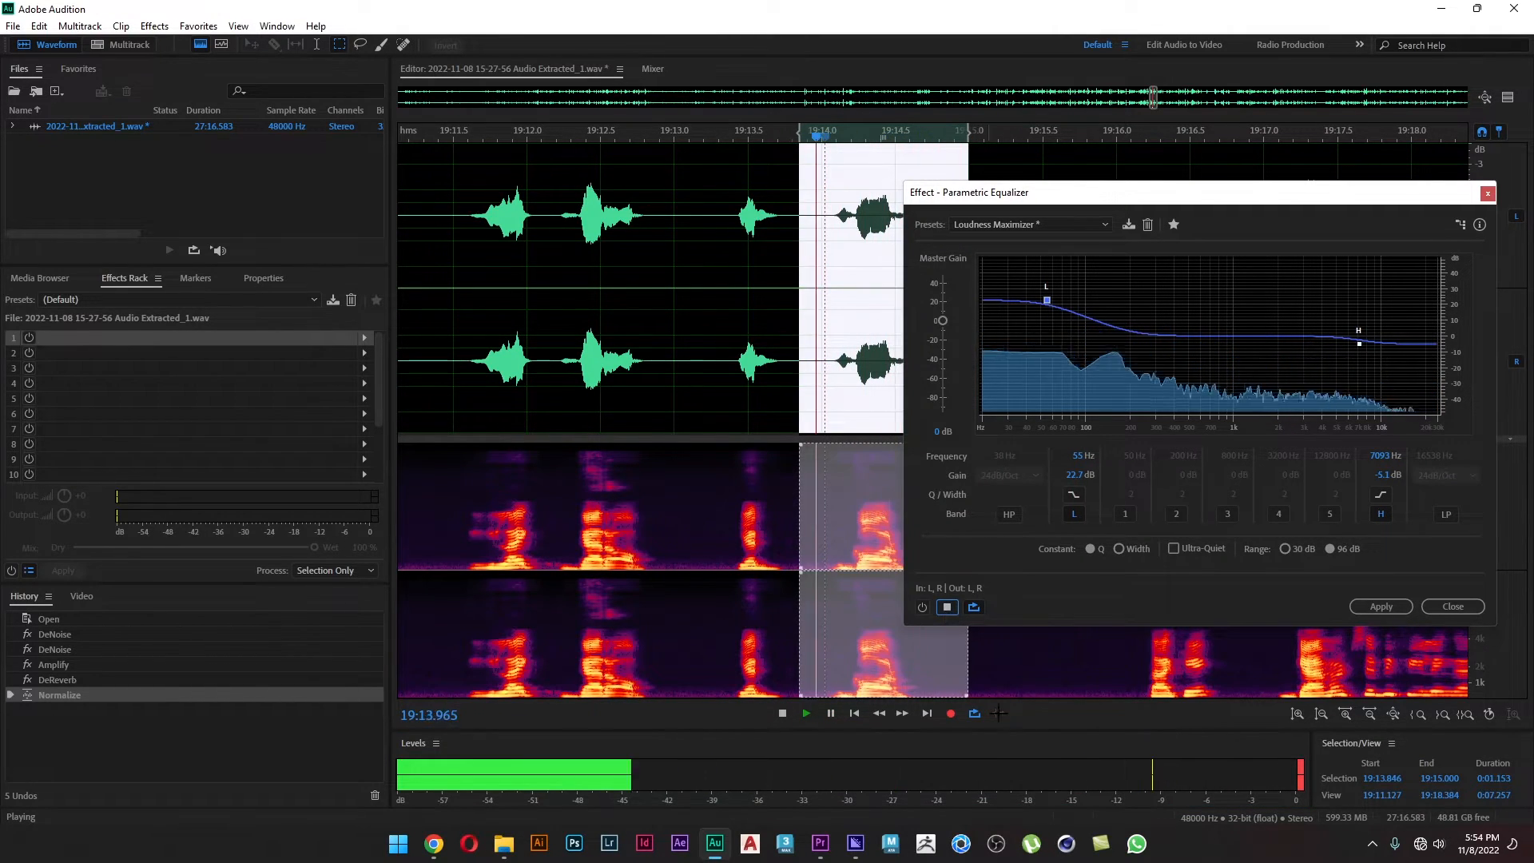
click(1438, 844)
drag(1363, 744, 1335, 744)
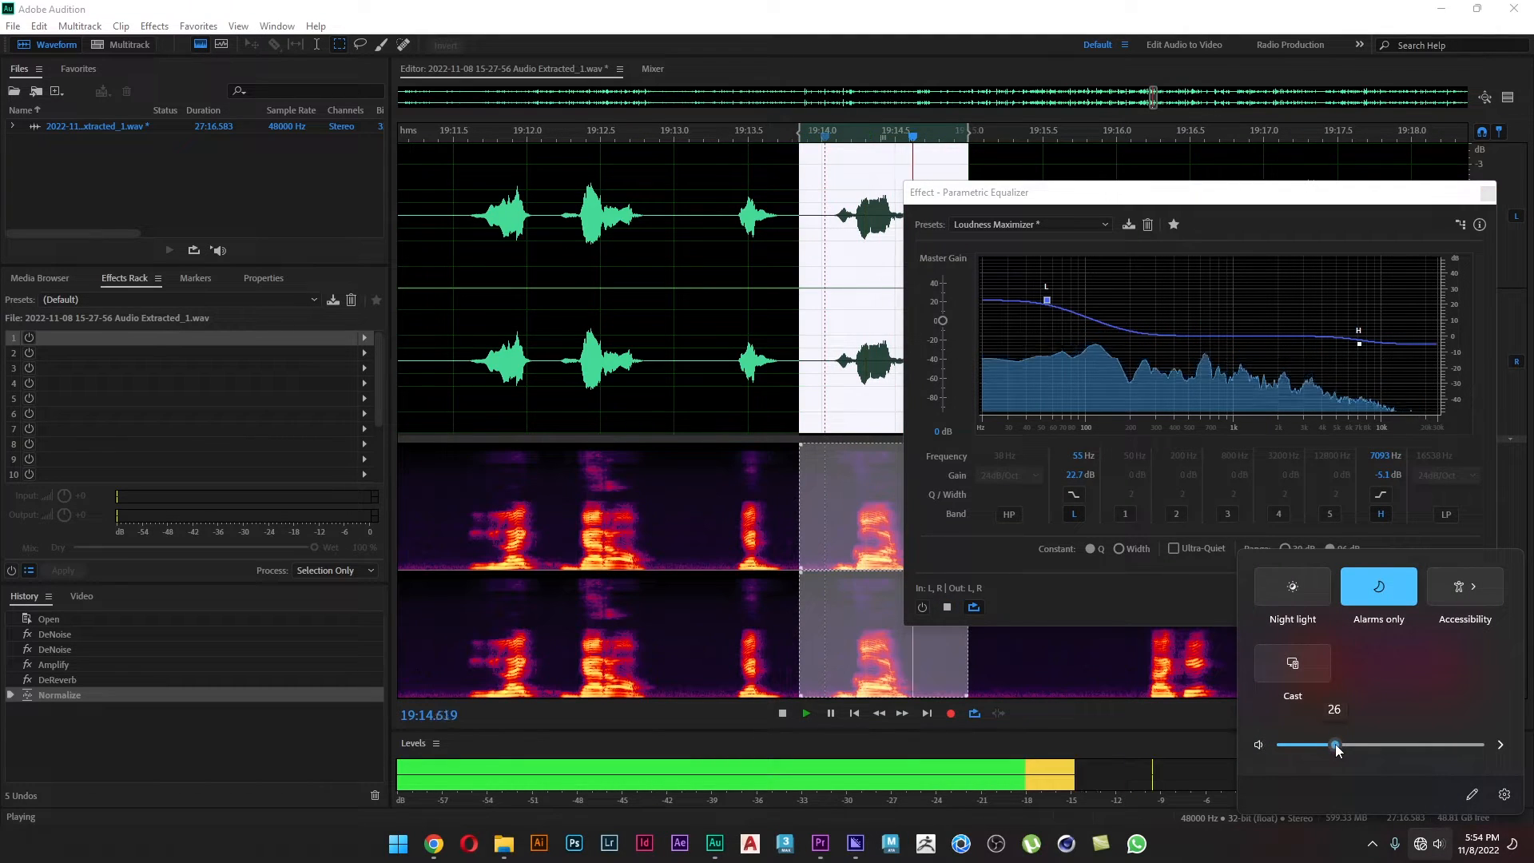
click(1143, 800)
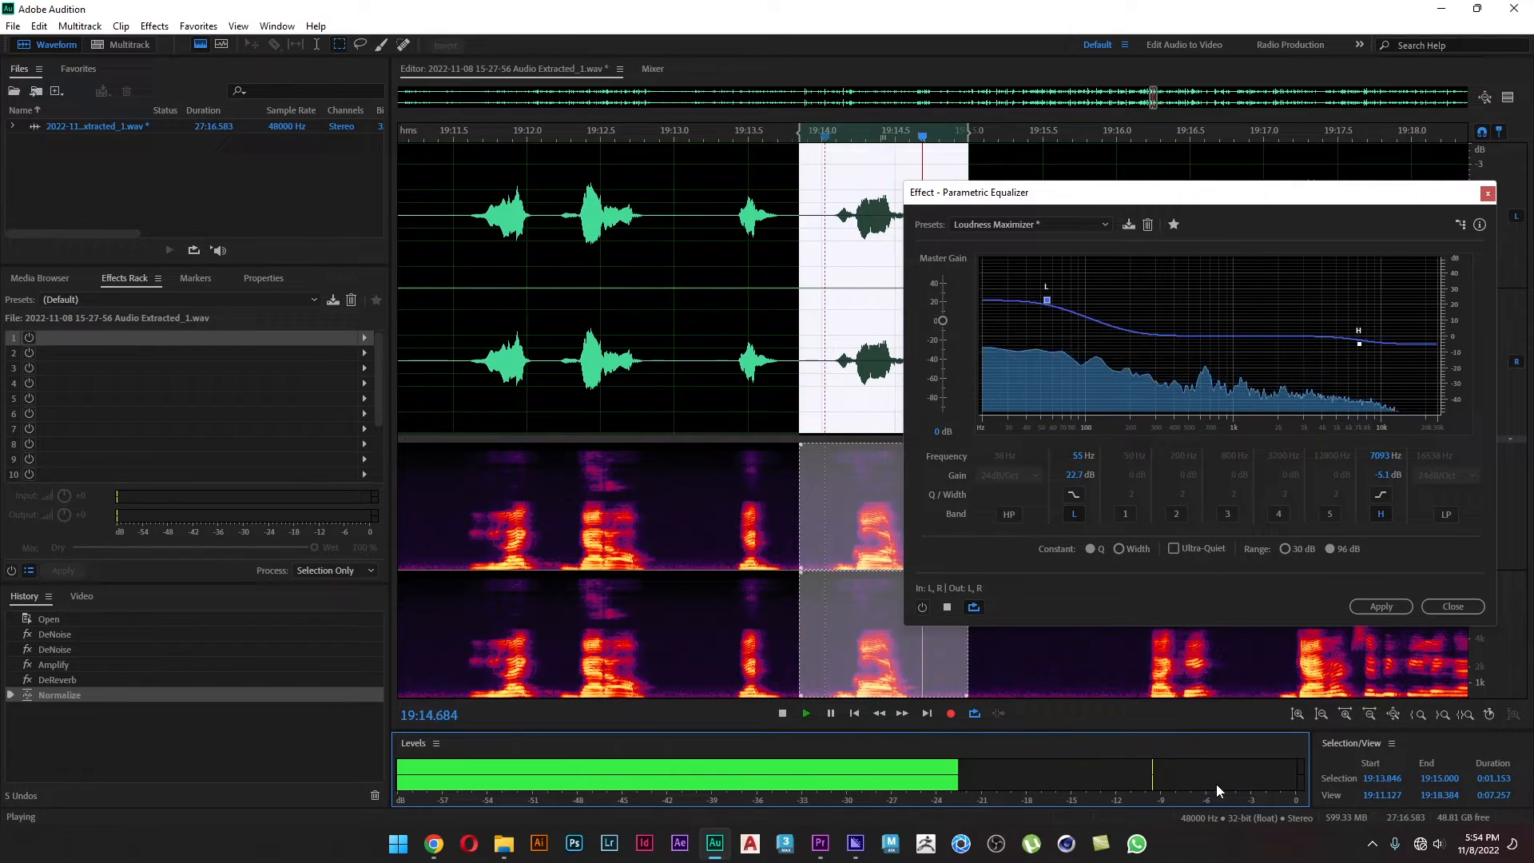
- Try switching the level meters to static peaks during the equalizer preview and pause the playback
right_click(1153, 783)
click(1281, 775)
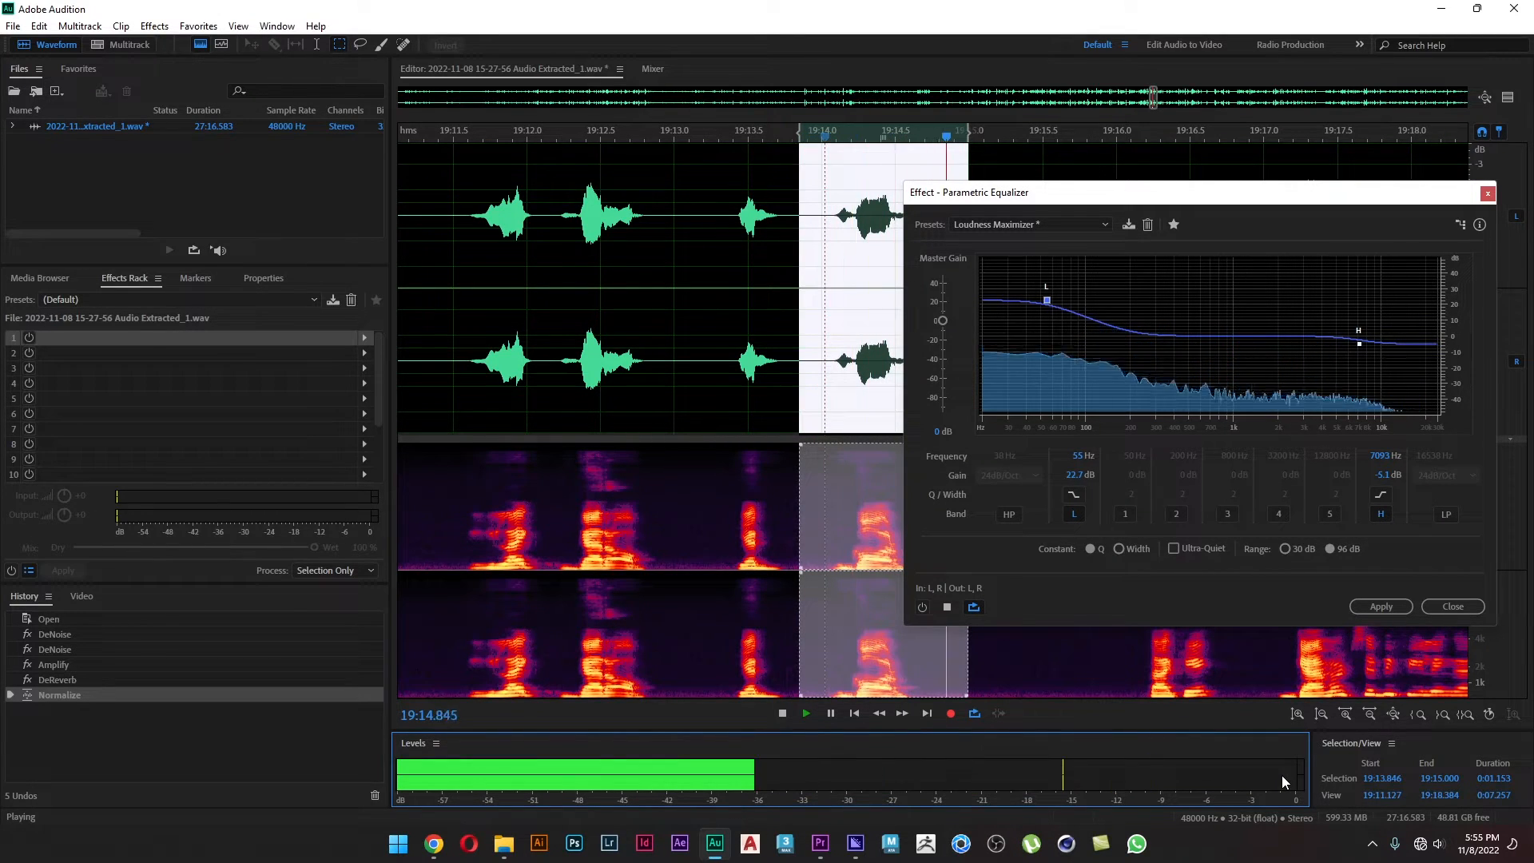
right_click(1282, 776)
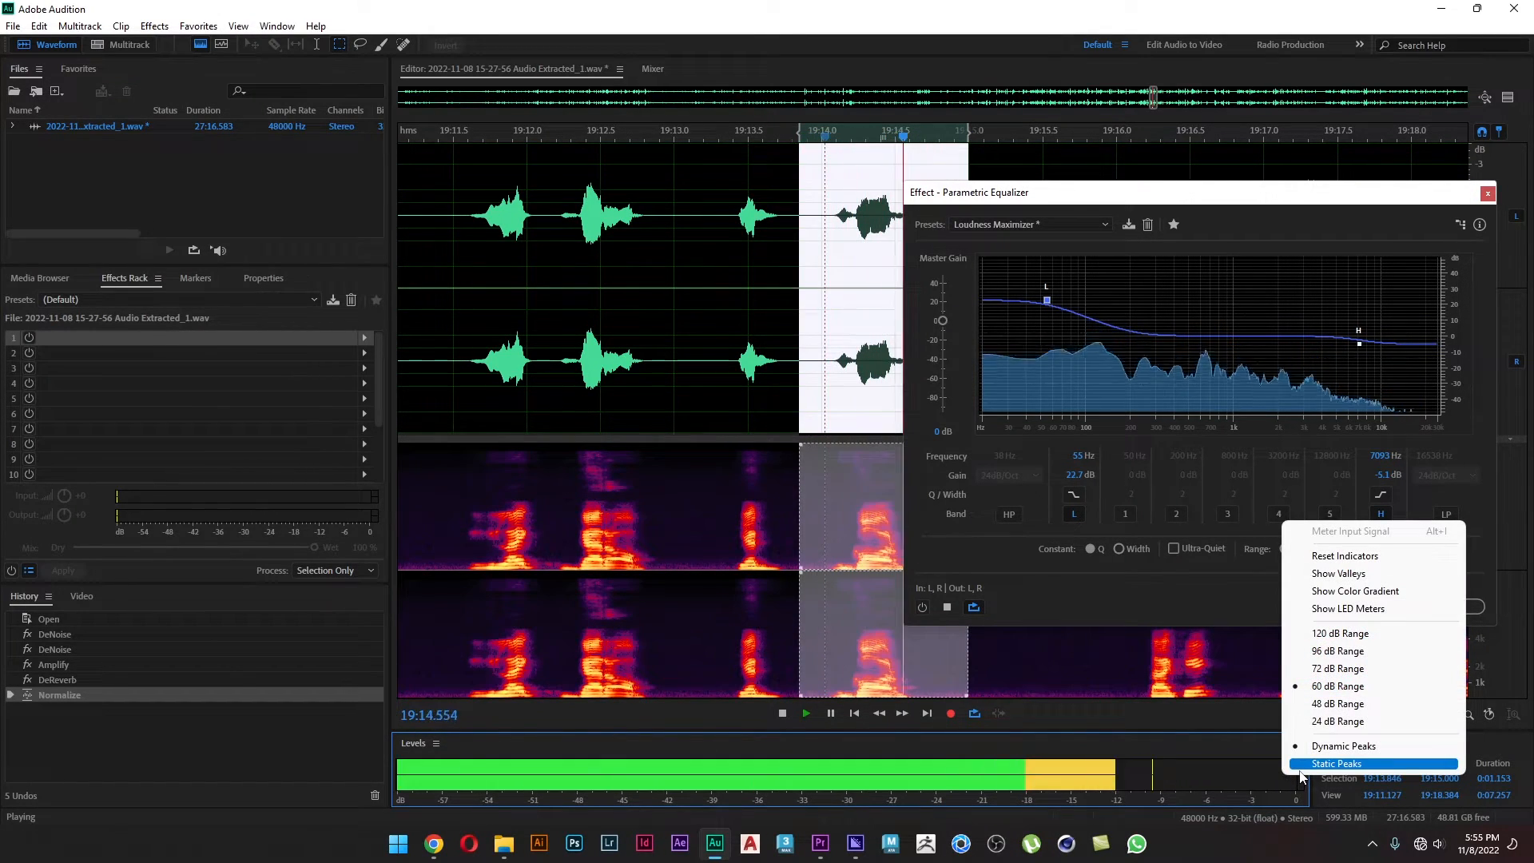
click(1299, 770)
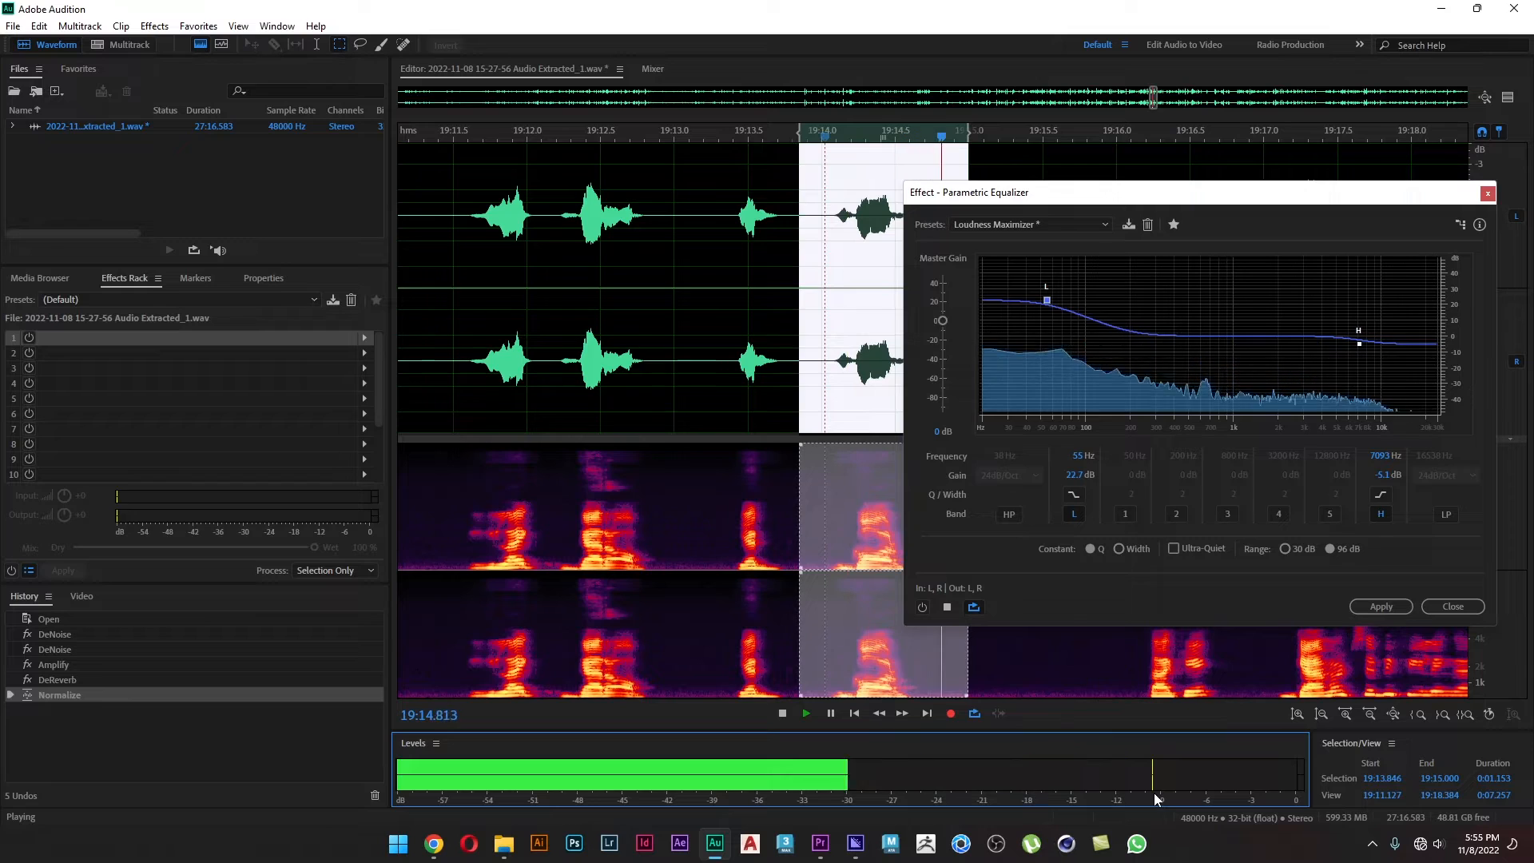
click(832, 714)
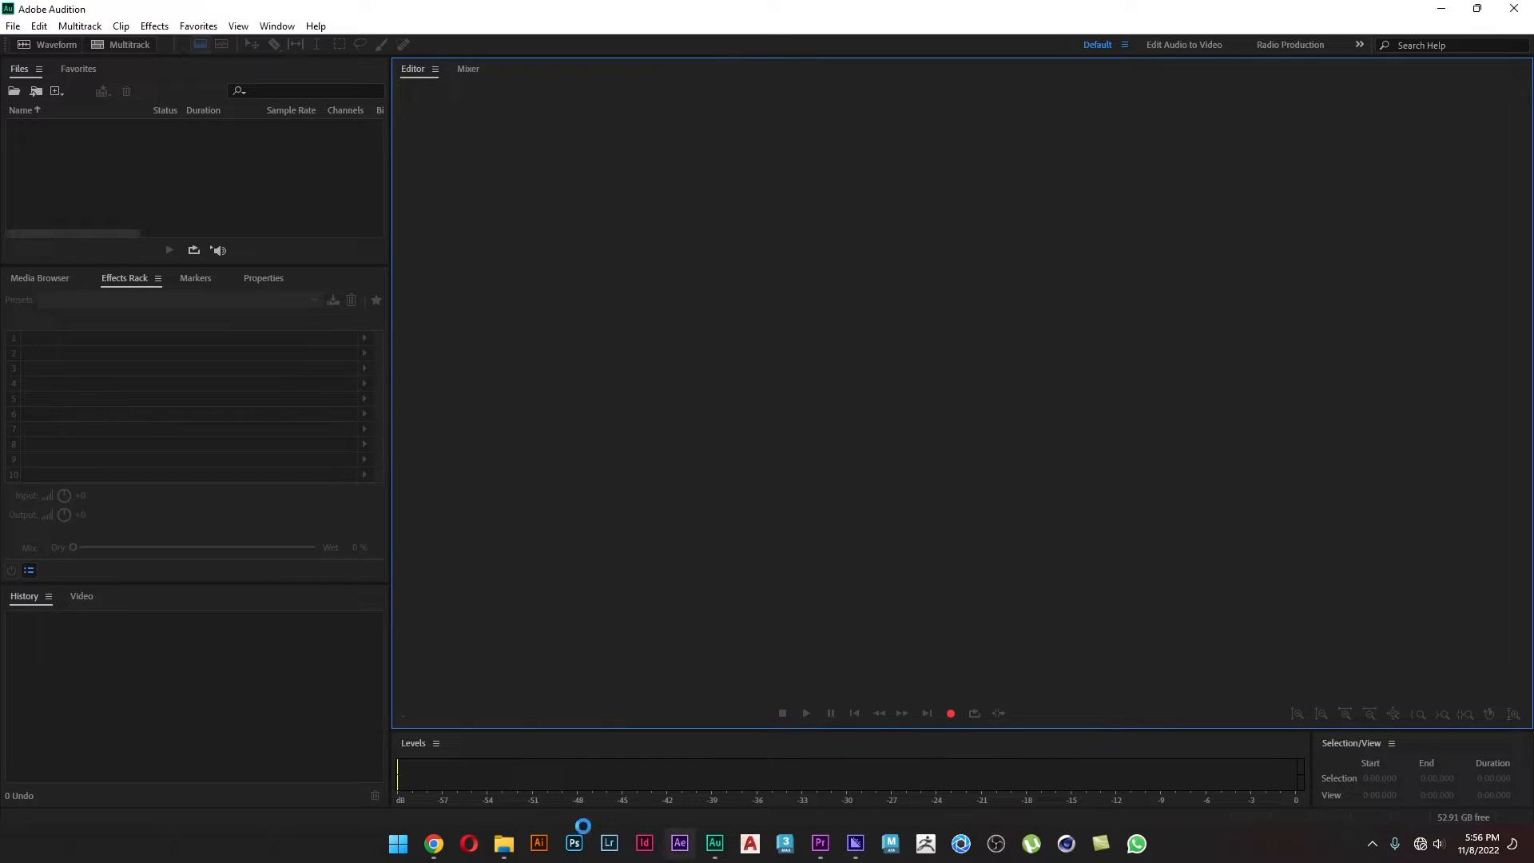
- Switch to Premiere Pro and examine the extracted audio's waveform on track A1 up close
click(821, 843)
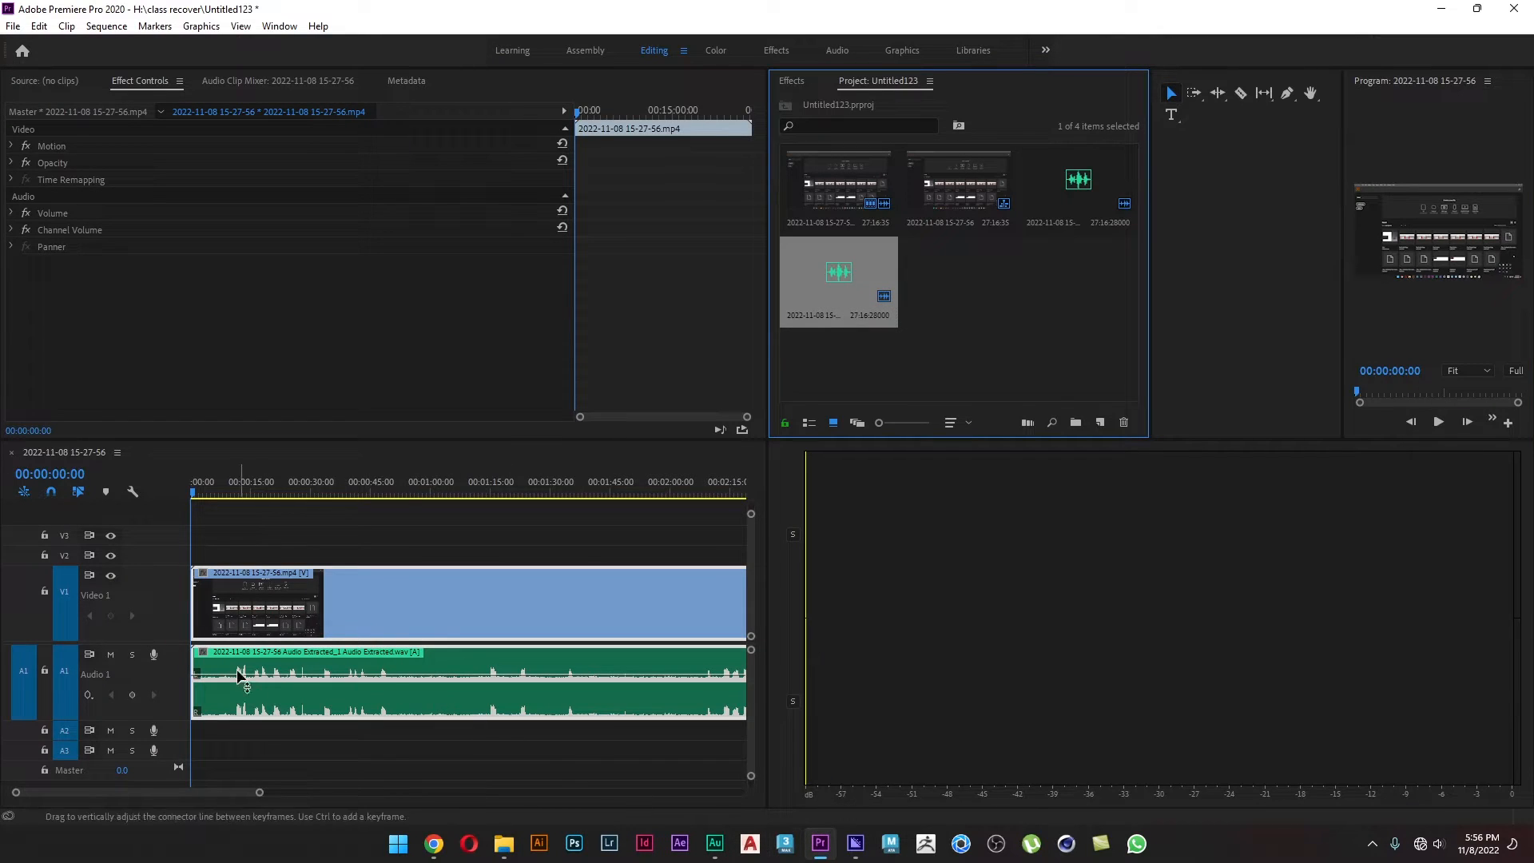
scroll(161, 685, up, 3)
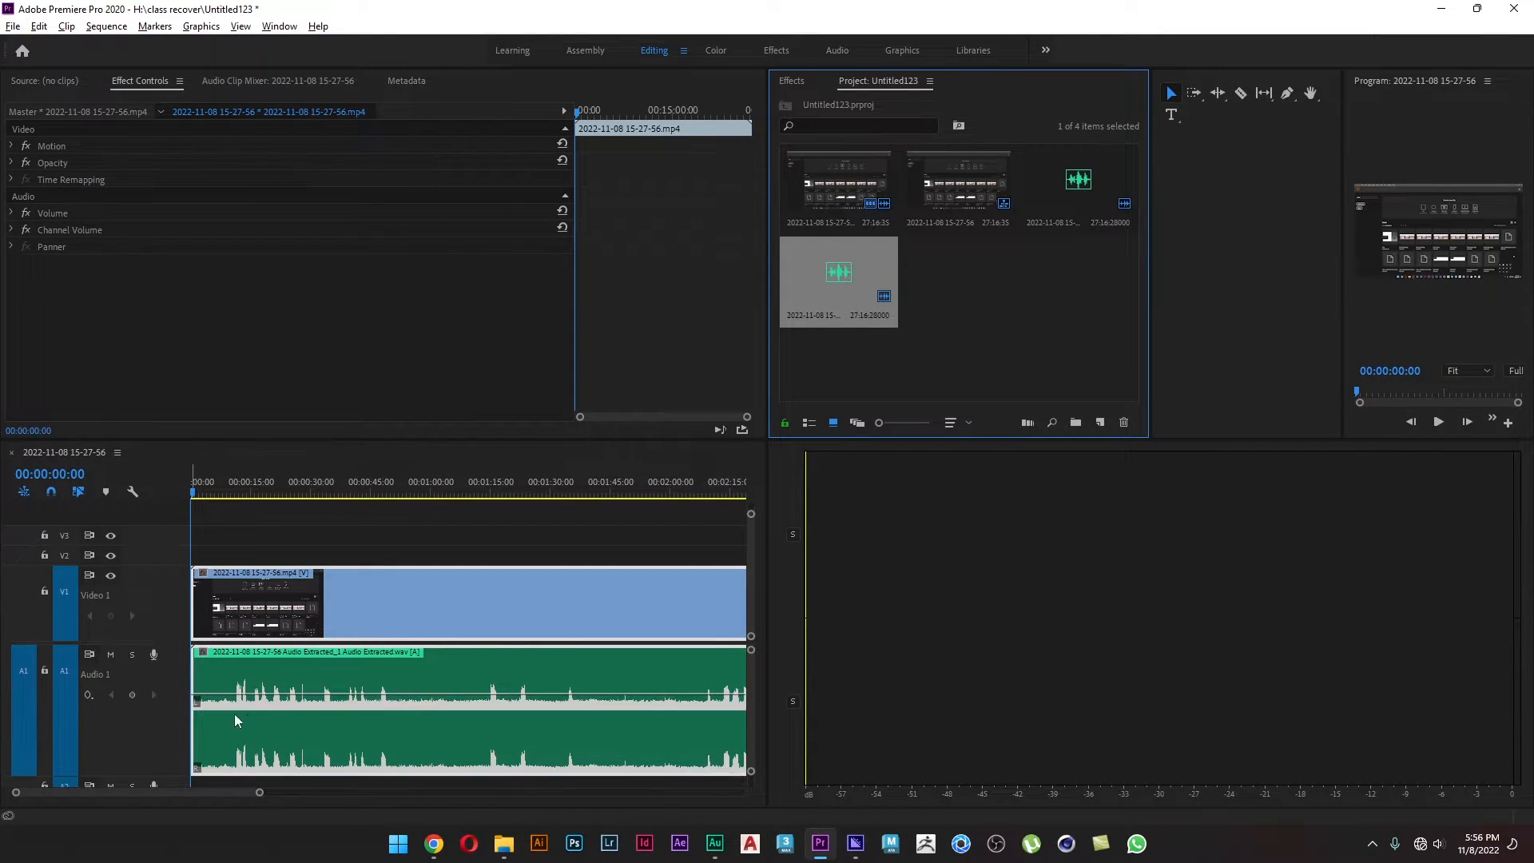
scroll(261, 716, up, 5)
scroll(267, 717, up, 3)
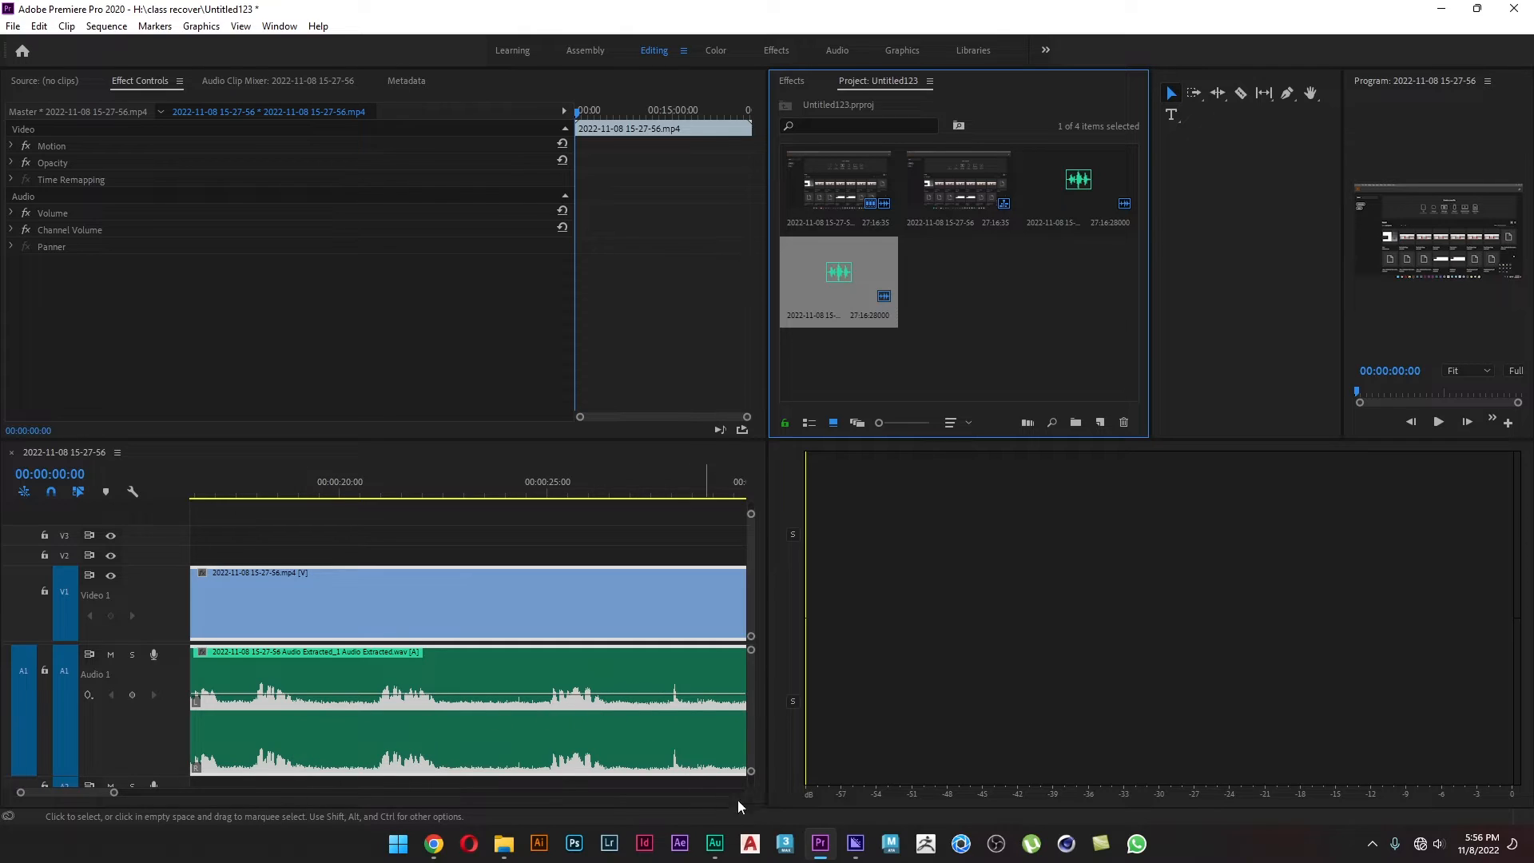
- Switch to Audition and capture a noise print from the silent stretch between about 6:37.8 and 6:40.9
click(715, 844)
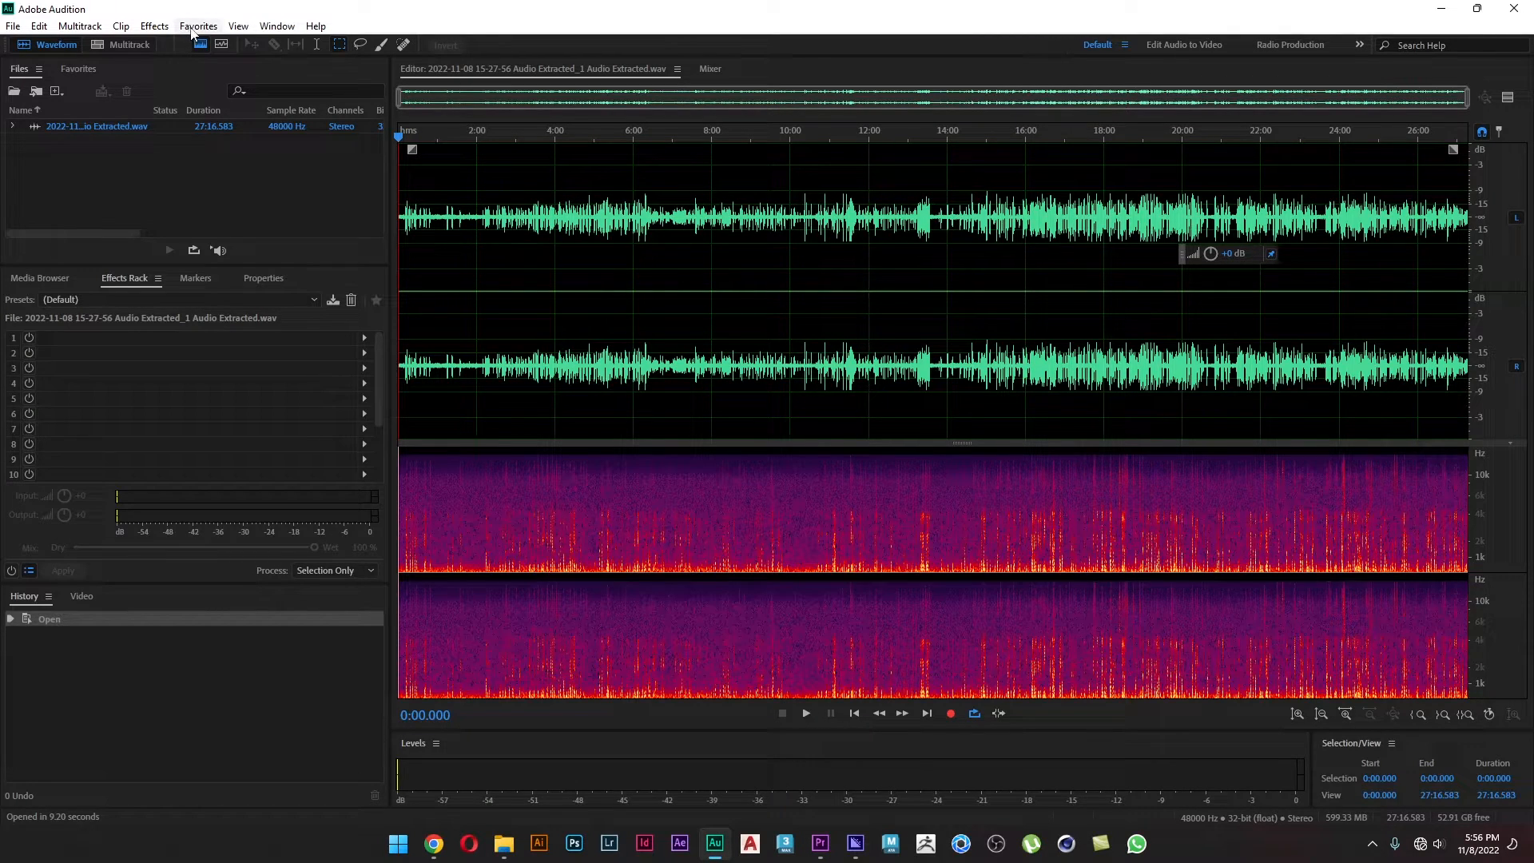
scroll(649, 214, up, 8)
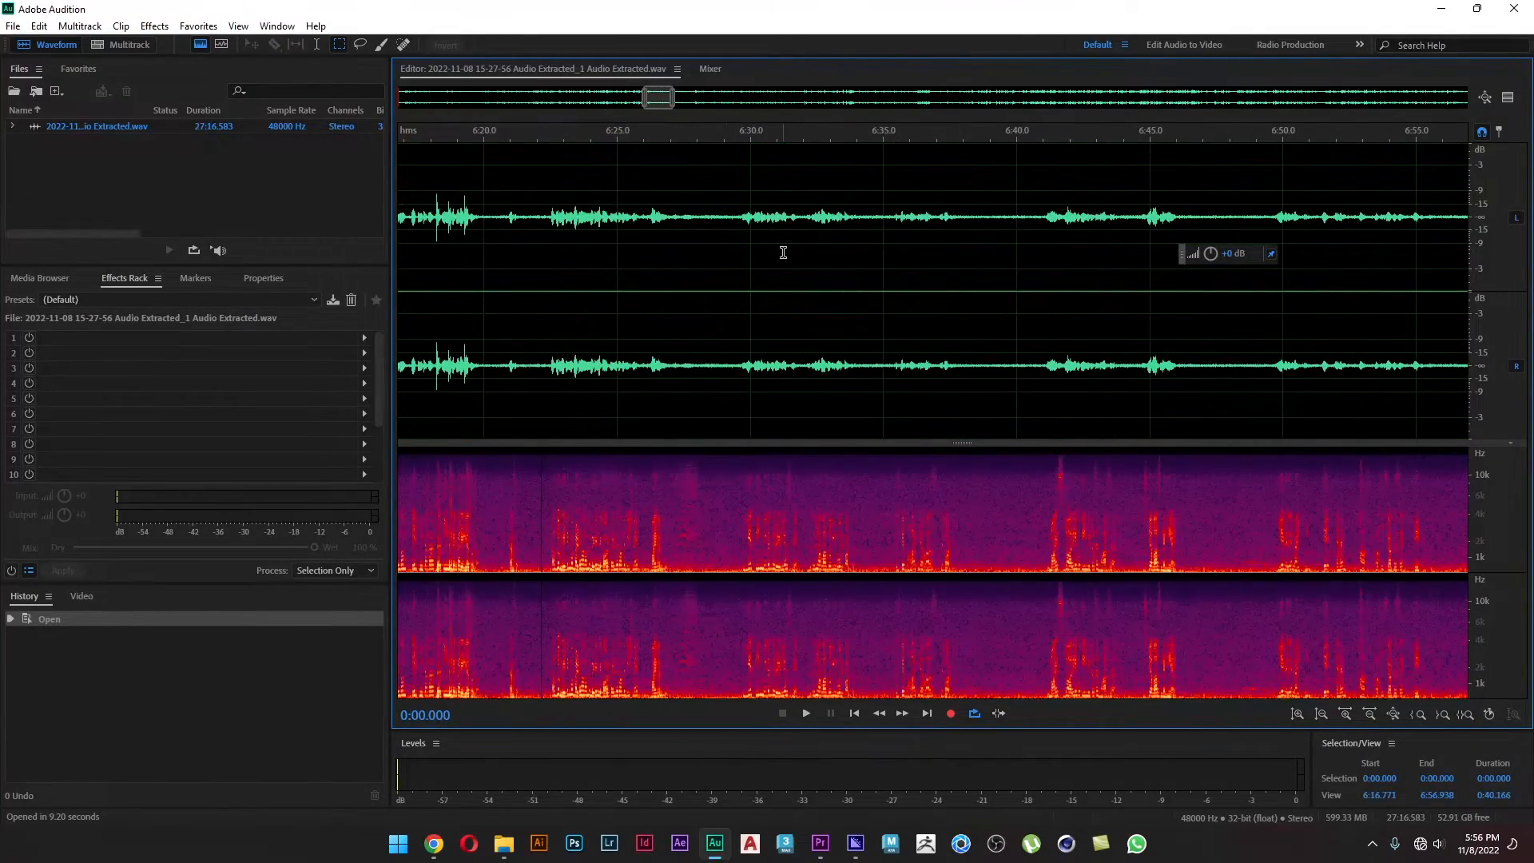
drag(957, 221, 1040, 224)
right_click(1012, 229)
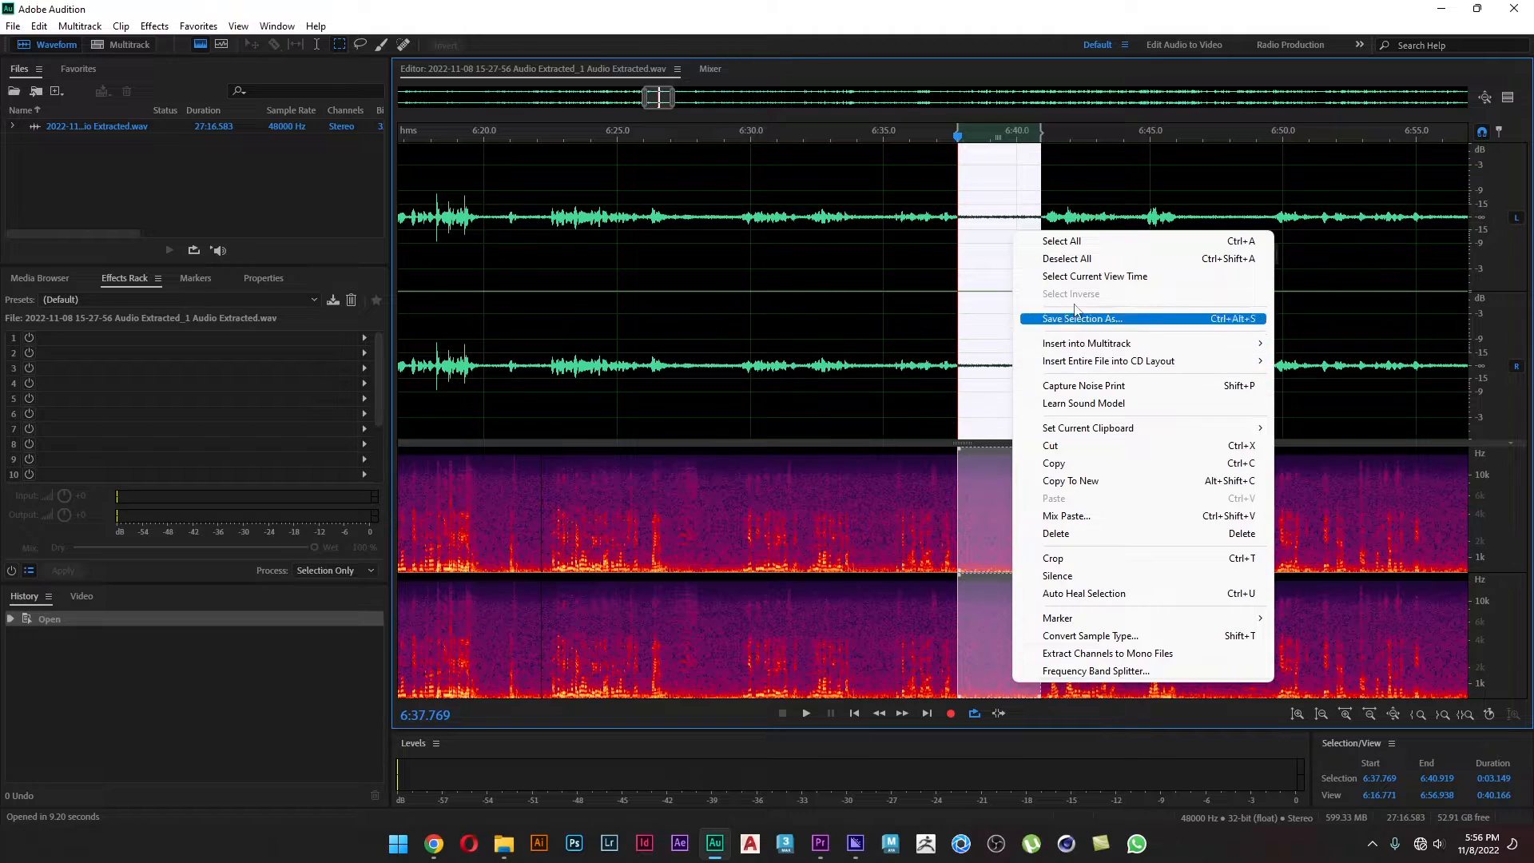
click(1110, 386)
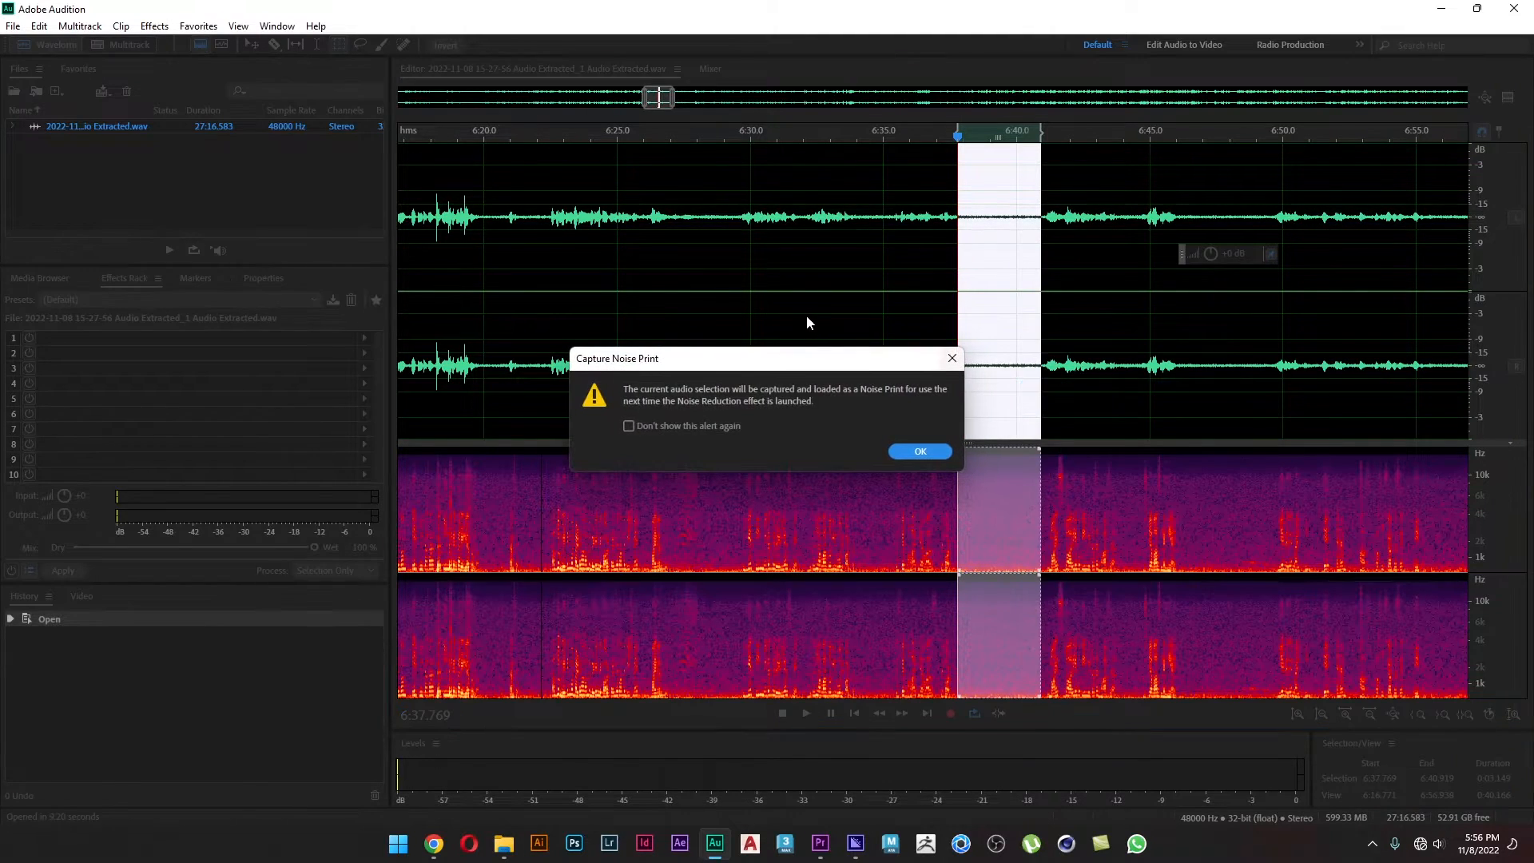
click(912, 453)
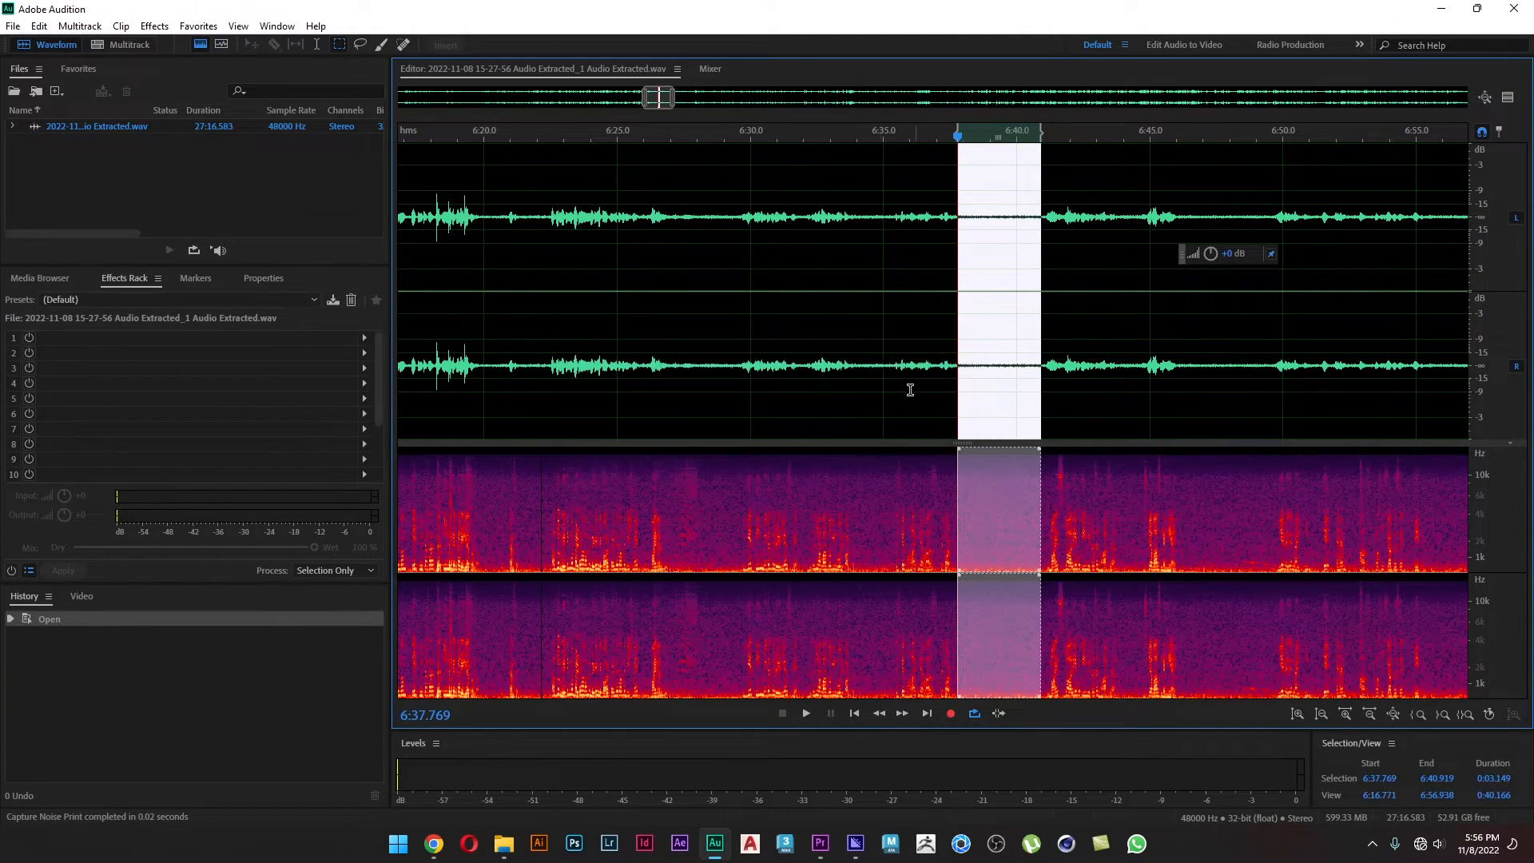
- Clear the selection and apply Noise Reduction with the reduction at about 51% and Reduce by at 11 dB
click(808, 281)
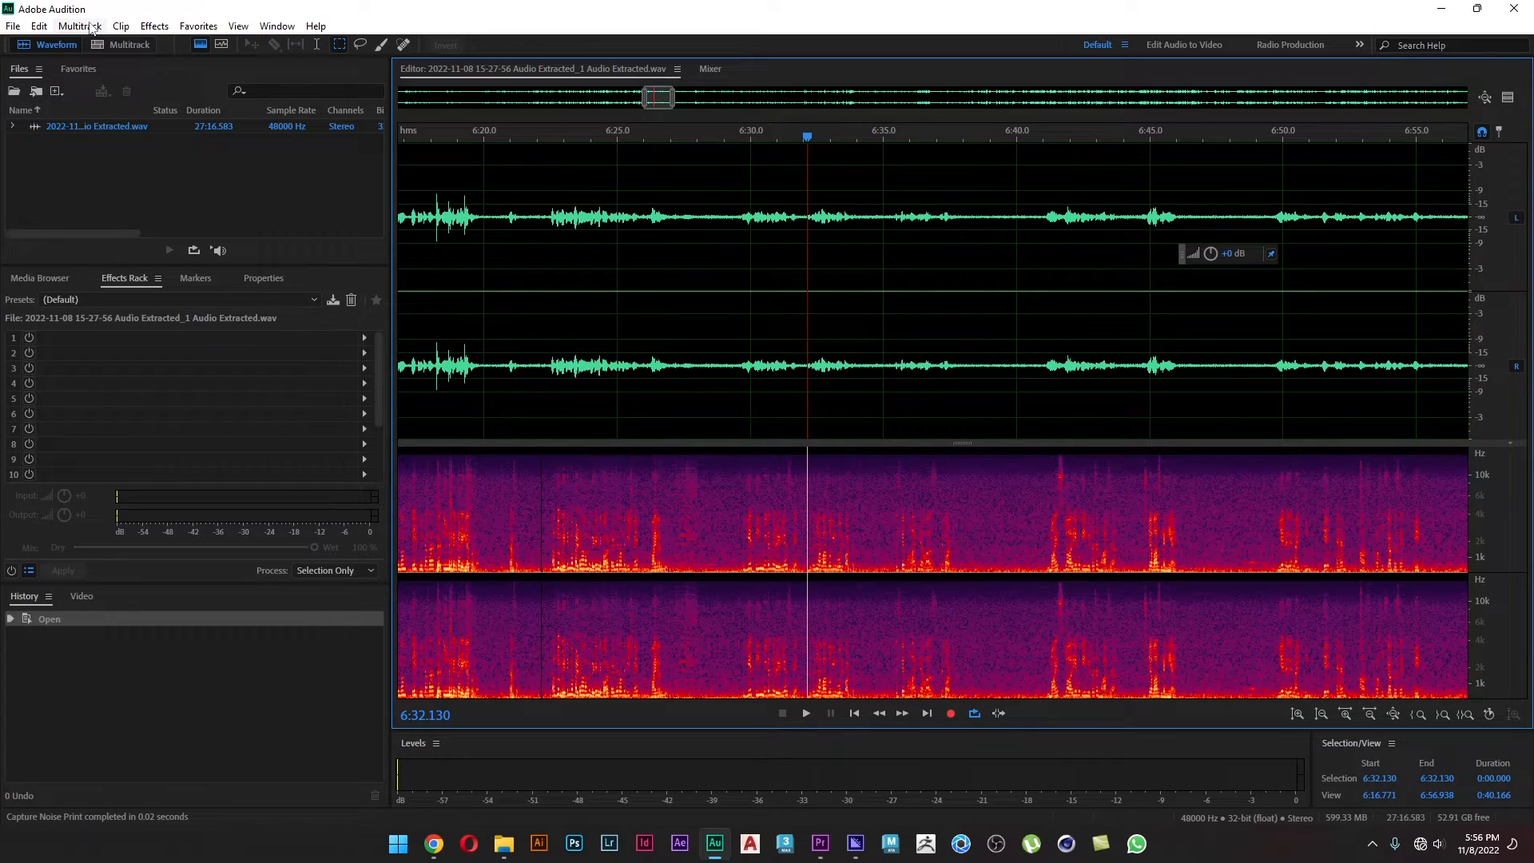
click(198, 26)
mouse_move(154, 26)
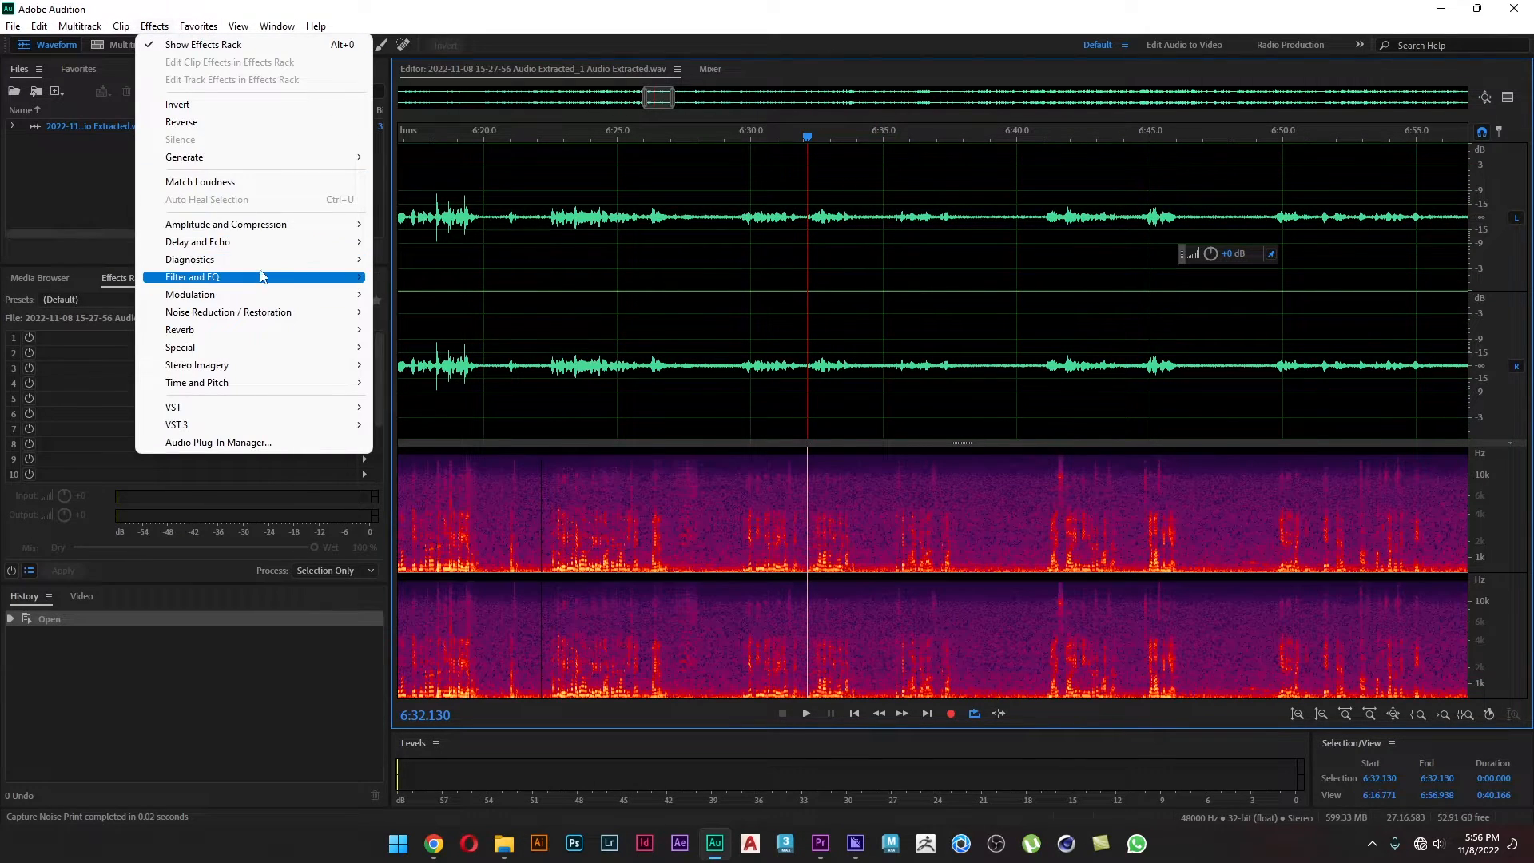
mouse_move(306, 312)
click(452, 330)
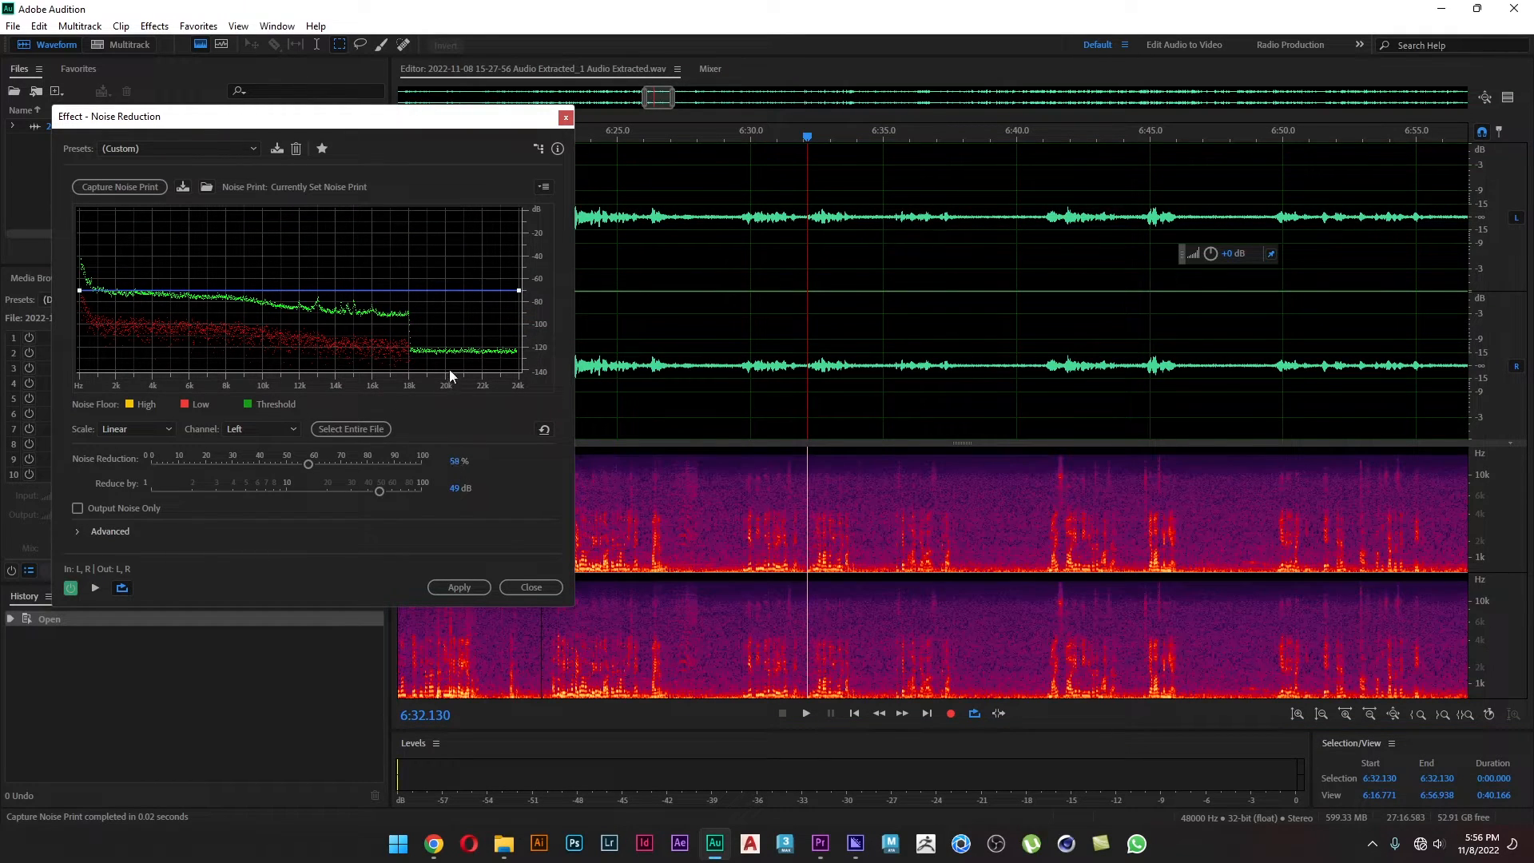
mouse_move(451, 493)
mouse_down()
mouse_move(413, 485)
mouse_move(455, 464)
mouse_up()
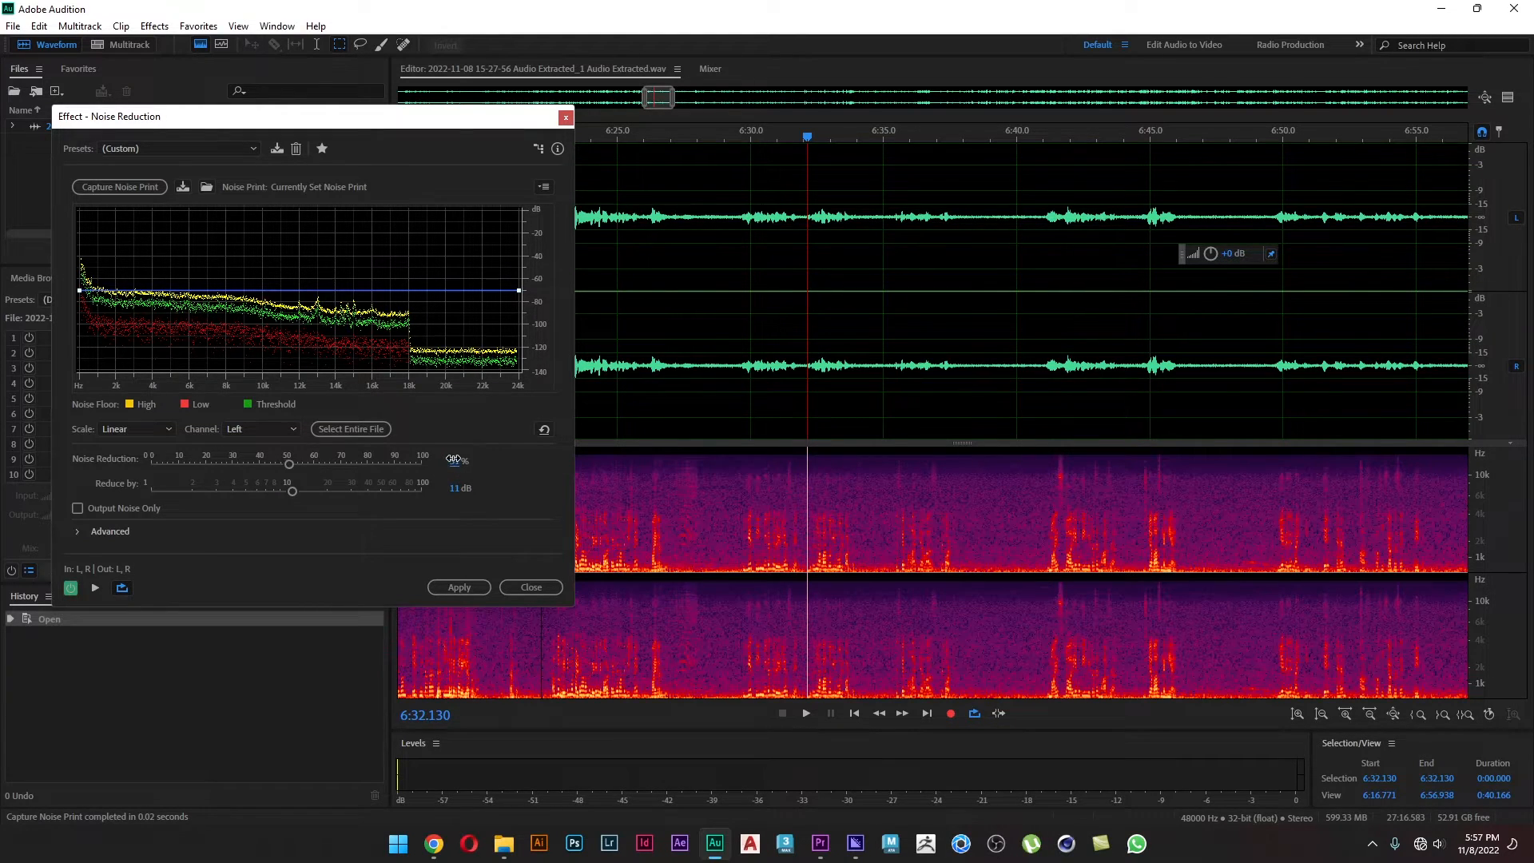
click(469, 586)
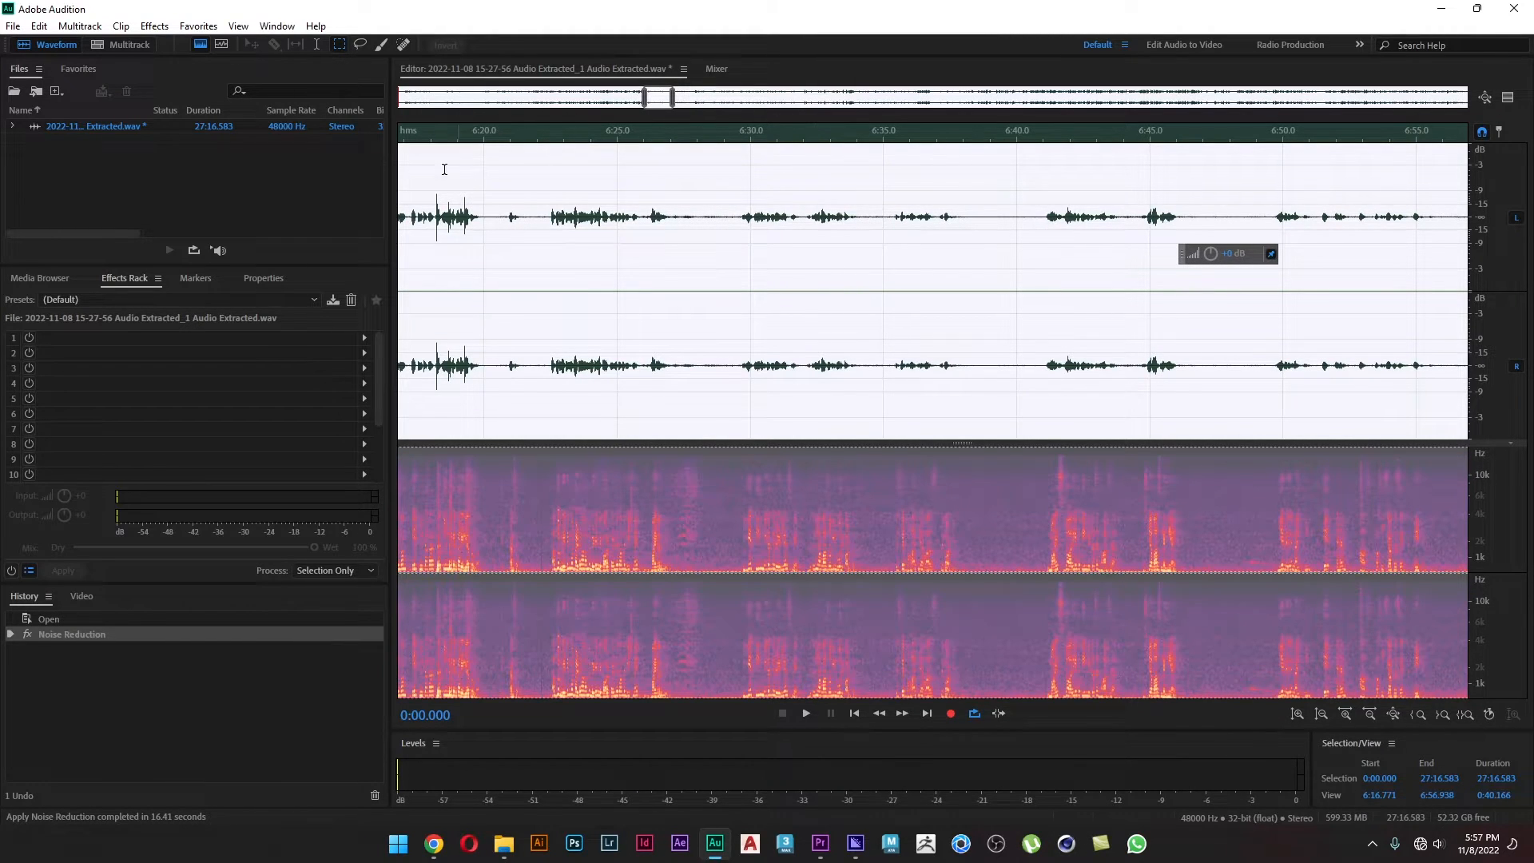
- Normalize the whole audio file to -3 dB and save it
click(199, 25)
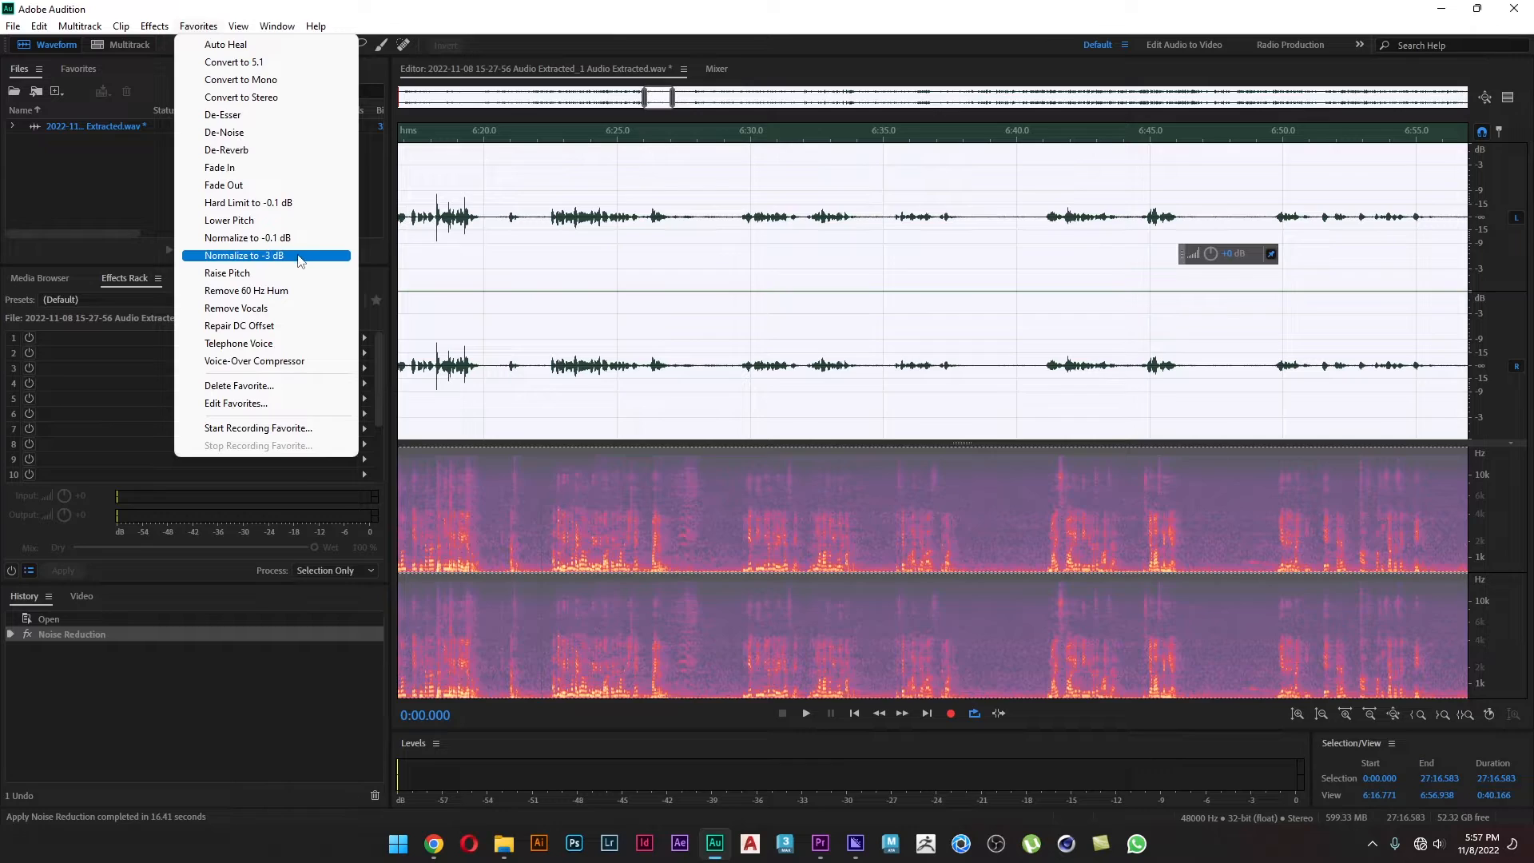
click(300, 257)
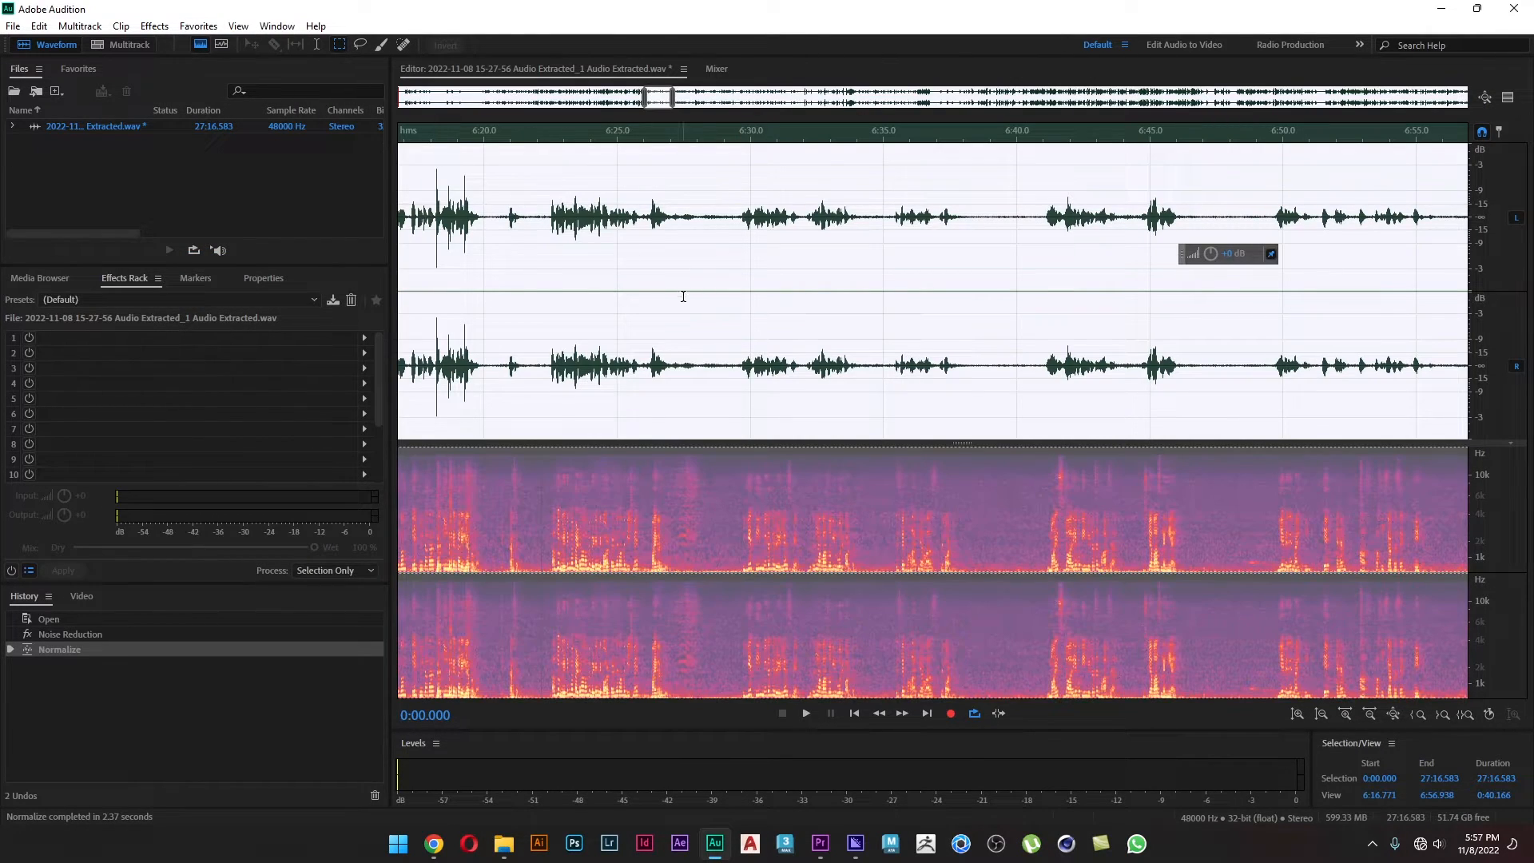
click(13, 25)
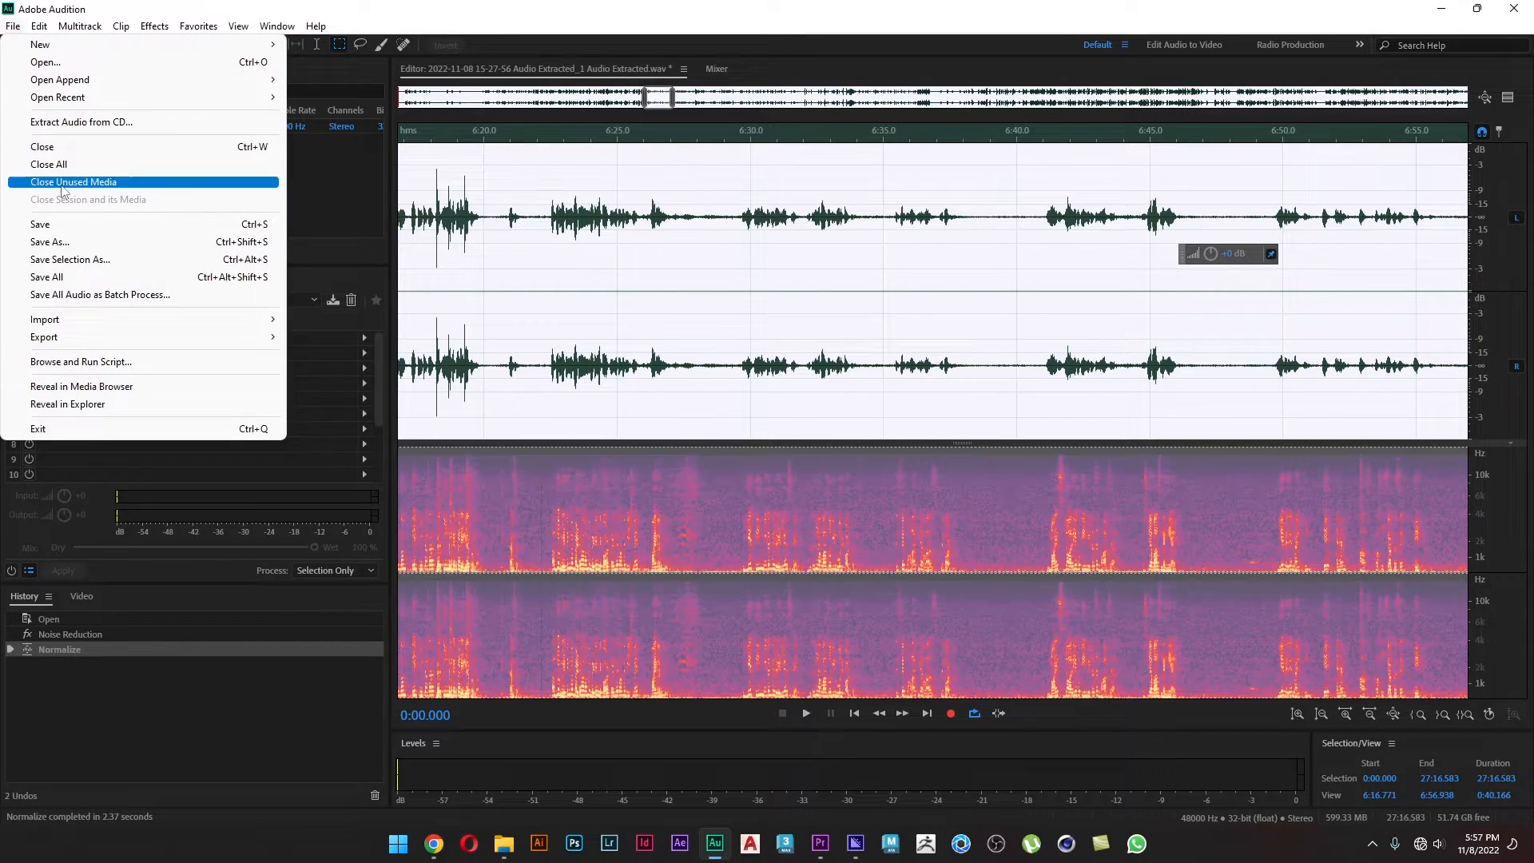
click(65, 231)
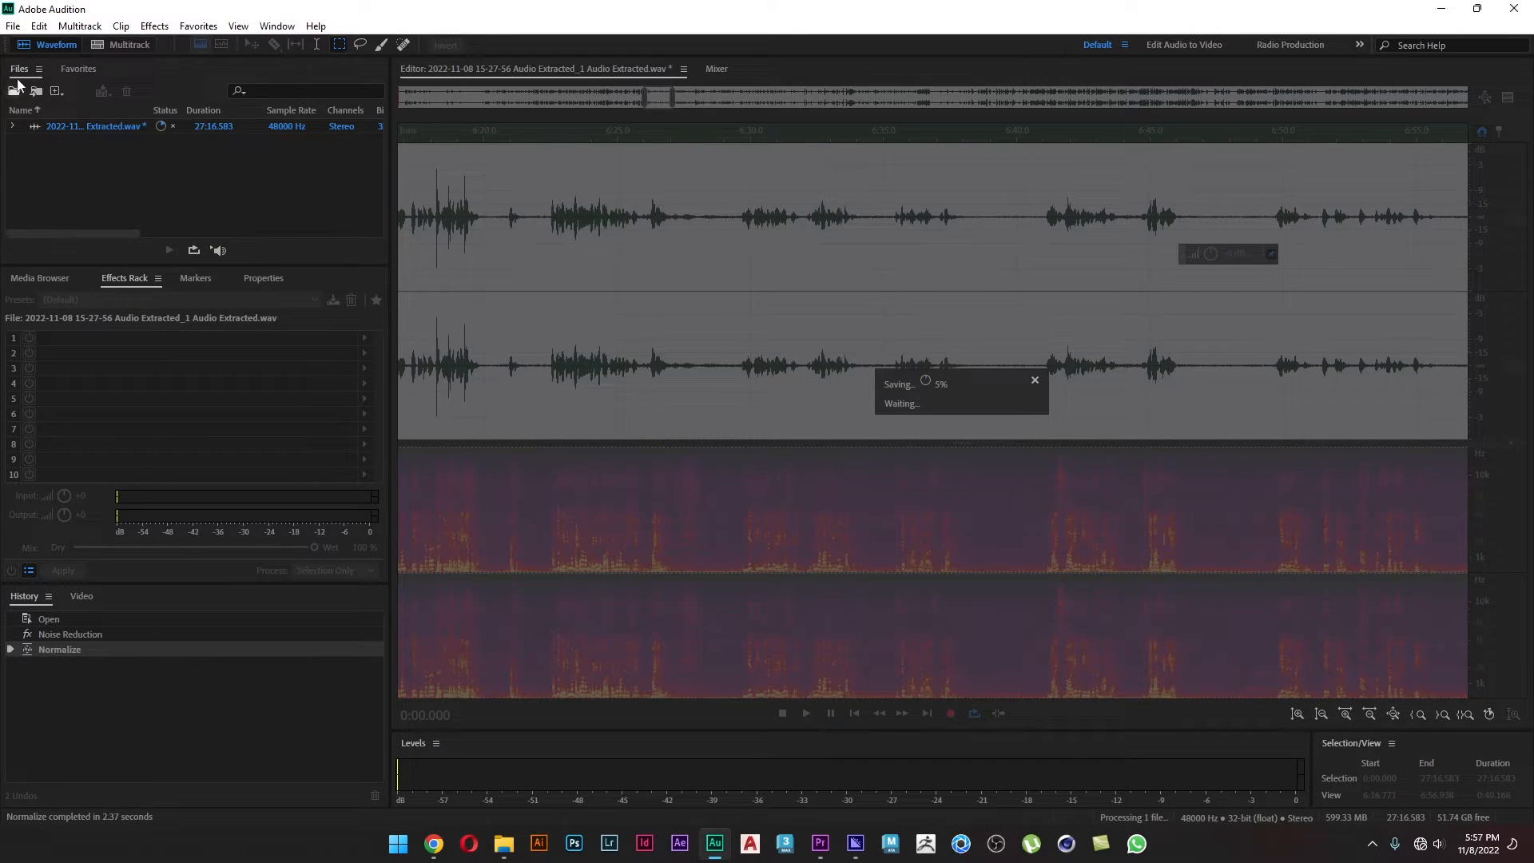
- Close the saved audio file and return to Premiere Pro
click(13, 25)
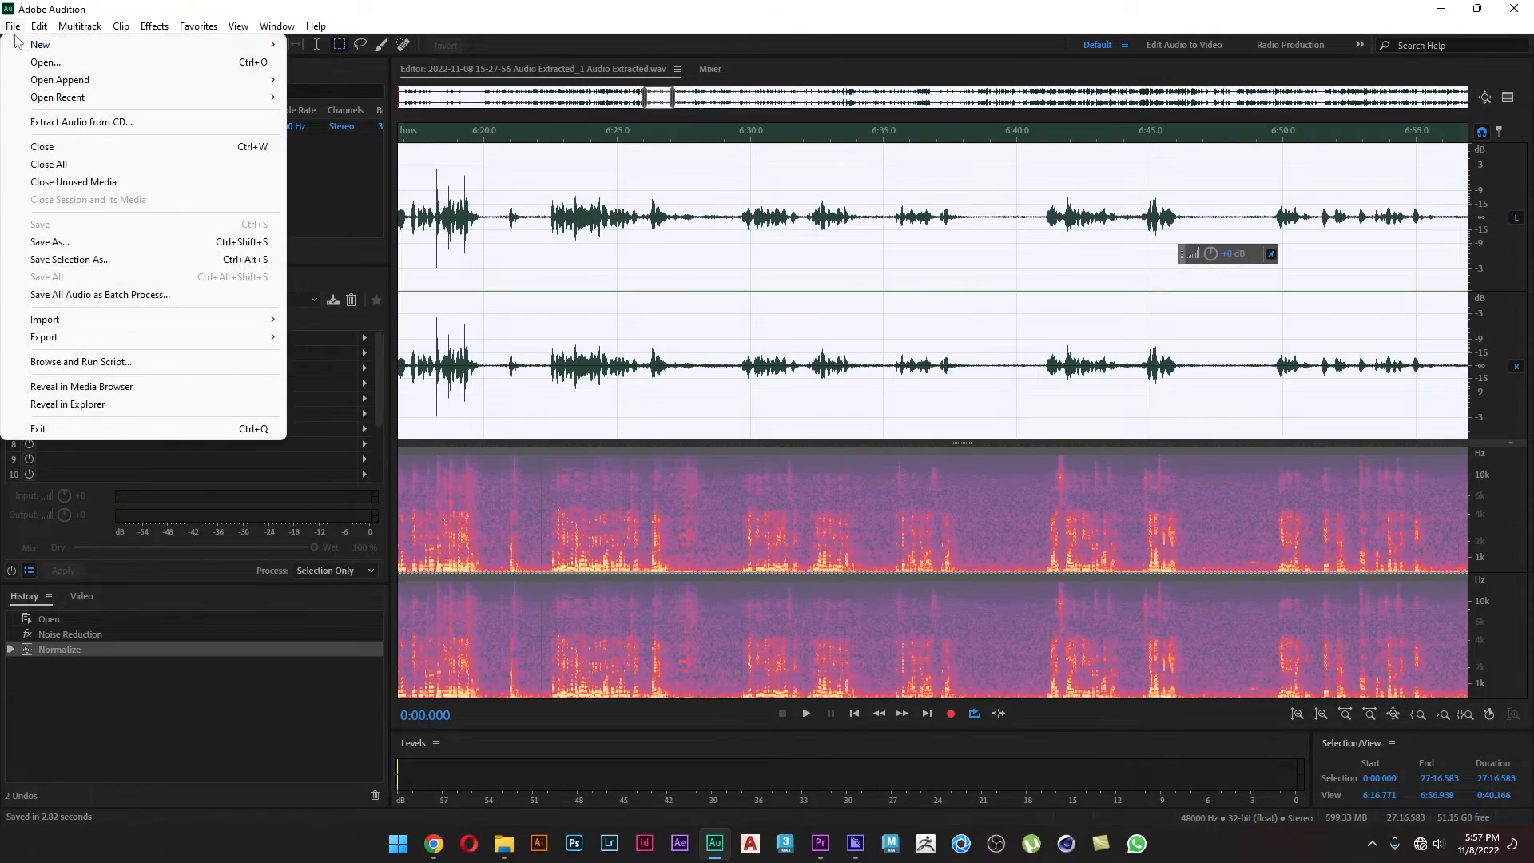
click(41, 146)
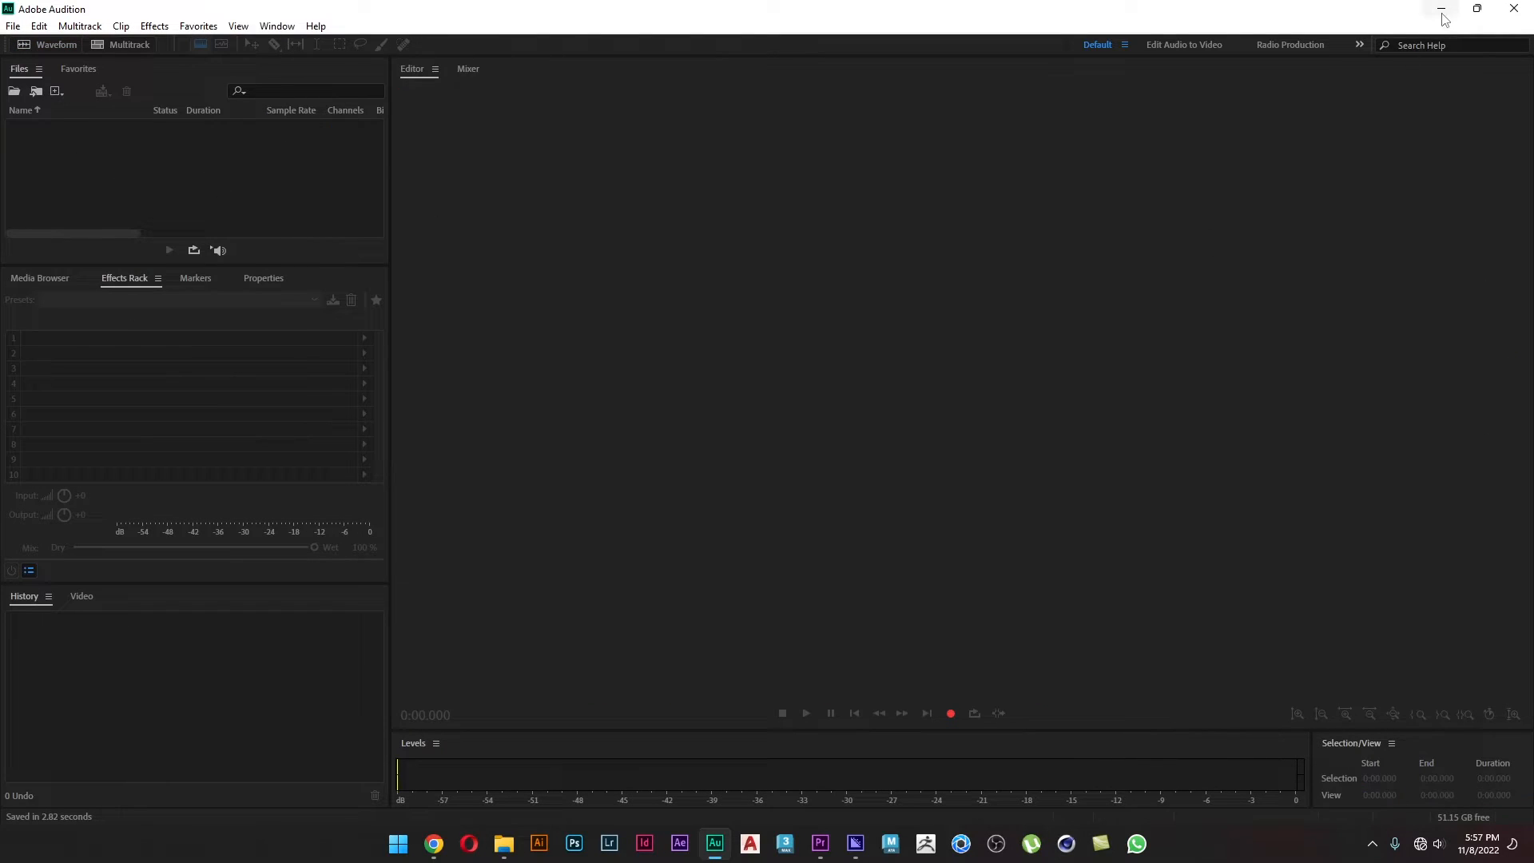
click(1441, 8)
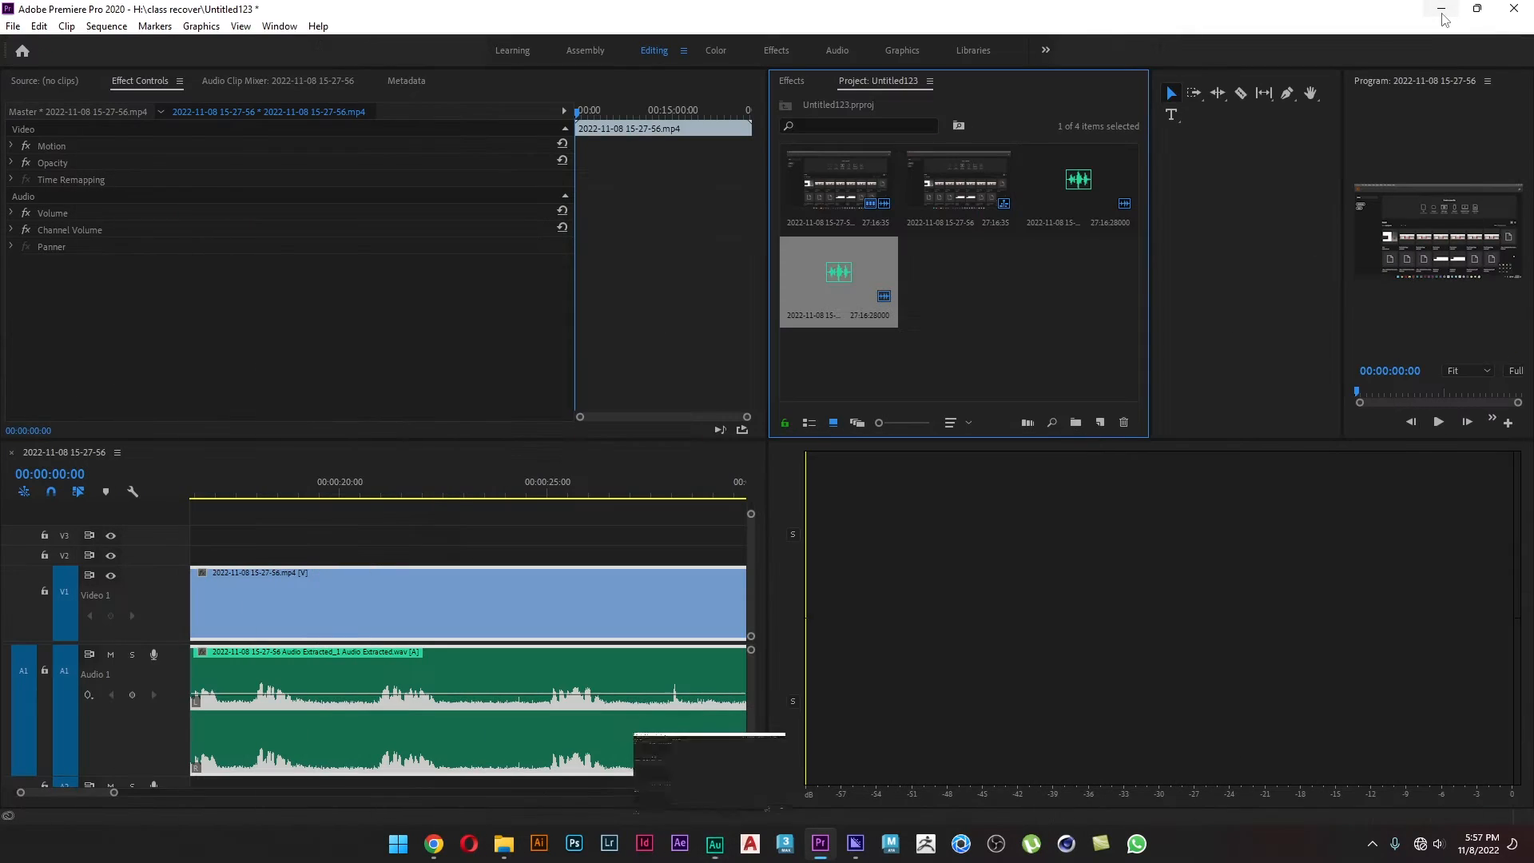
- Widen the timeline panel to show more of the extracted audio's waveform and deselect the clips
click(506, 545)
click(529, 669)
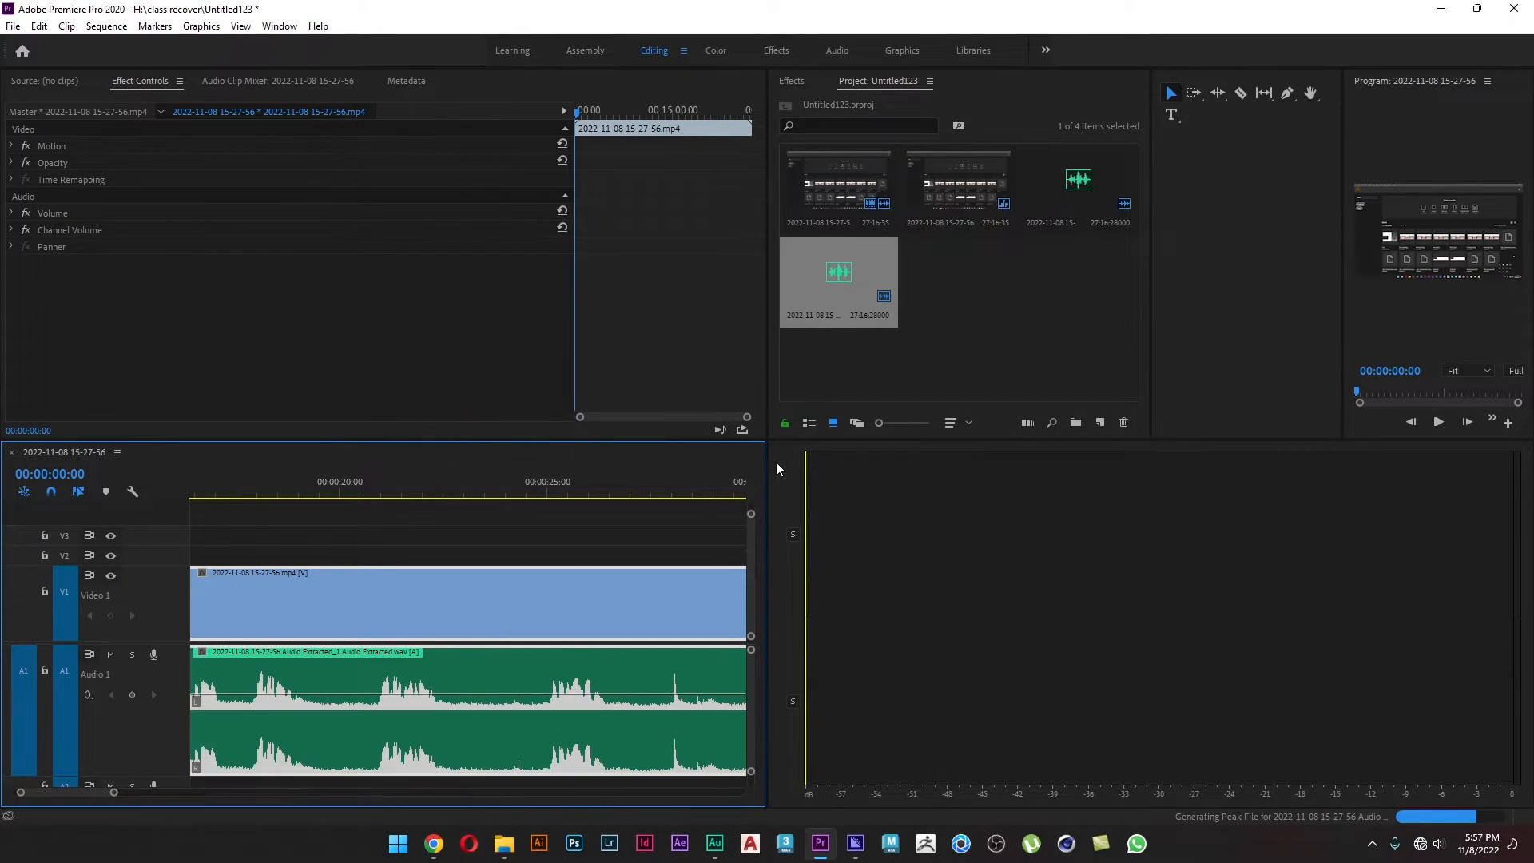
drag(773, 463, 1294, 480)
click(895, 550)
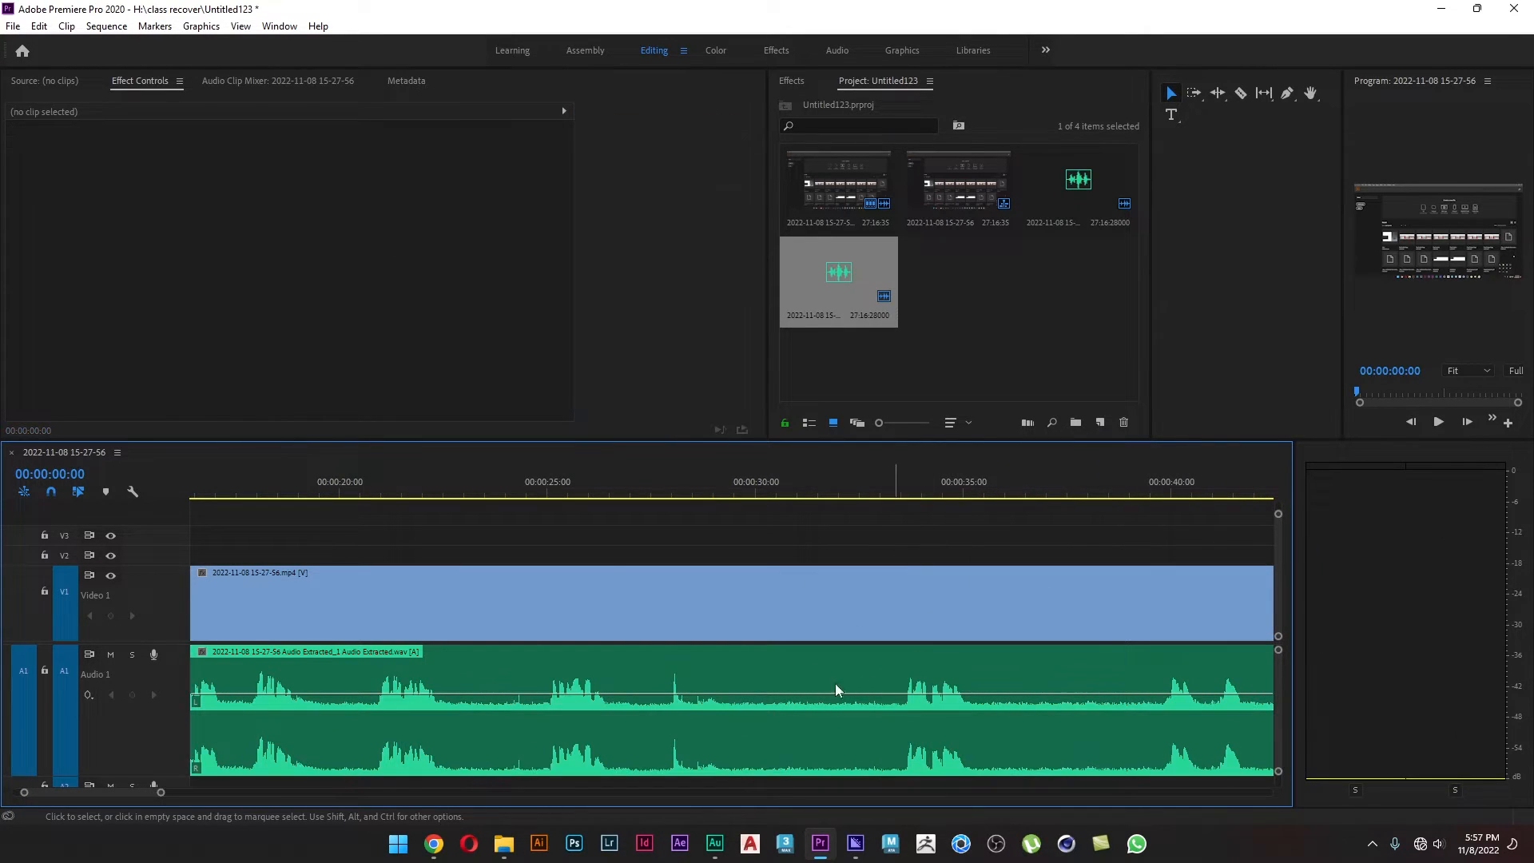
- Play the sequence from about 00:00:25 to listen to the processed audio, and stop playback
click(553, 489)
key(space)
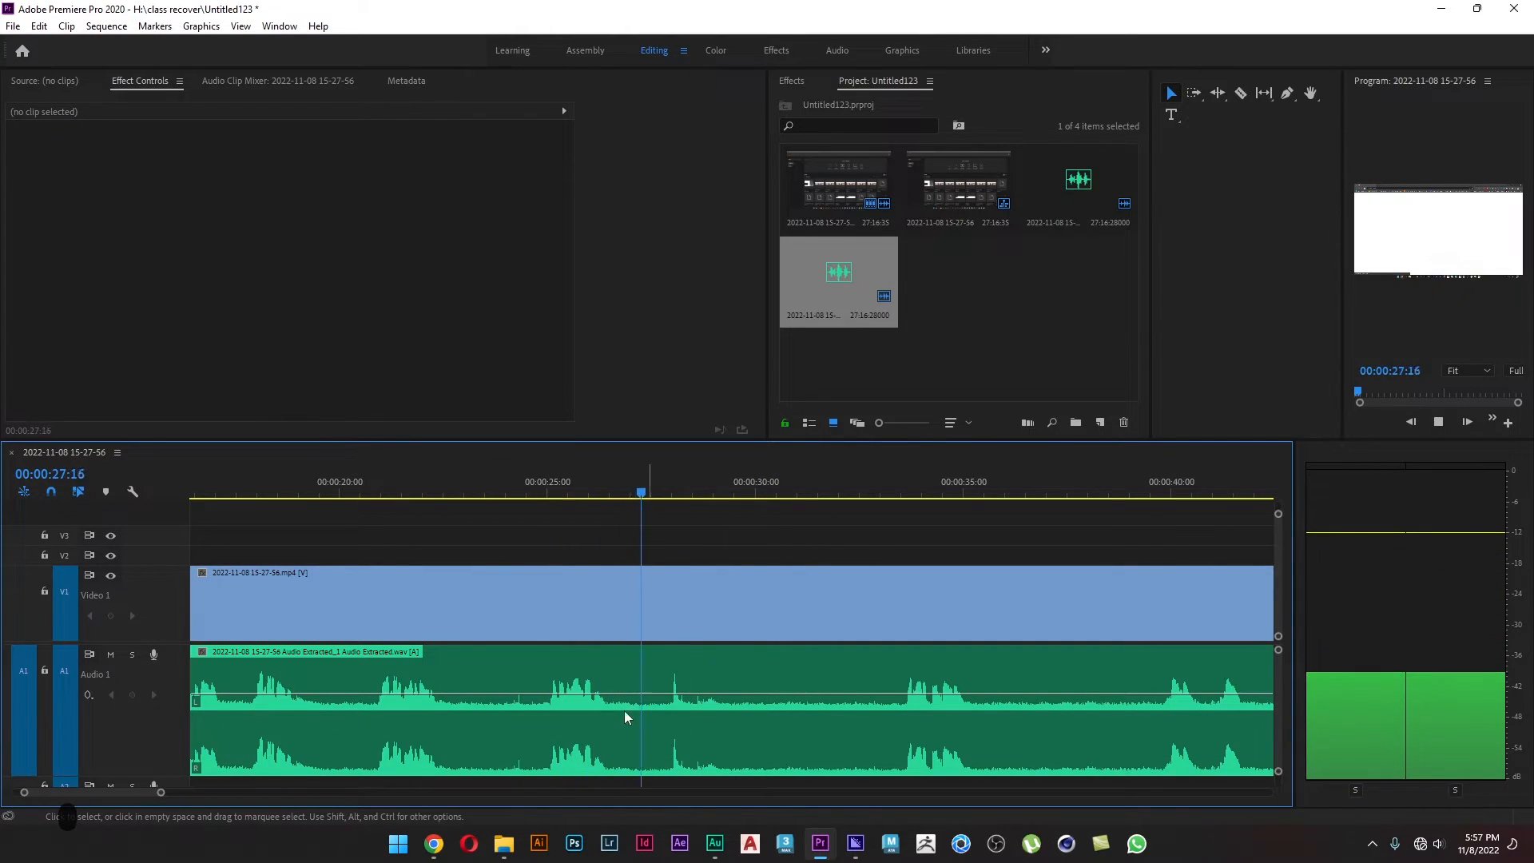
key(space)
- Send the extracted audio clip on track A1 to Adobe Audition for editing
click(814, 635)
right_click(663, 736)
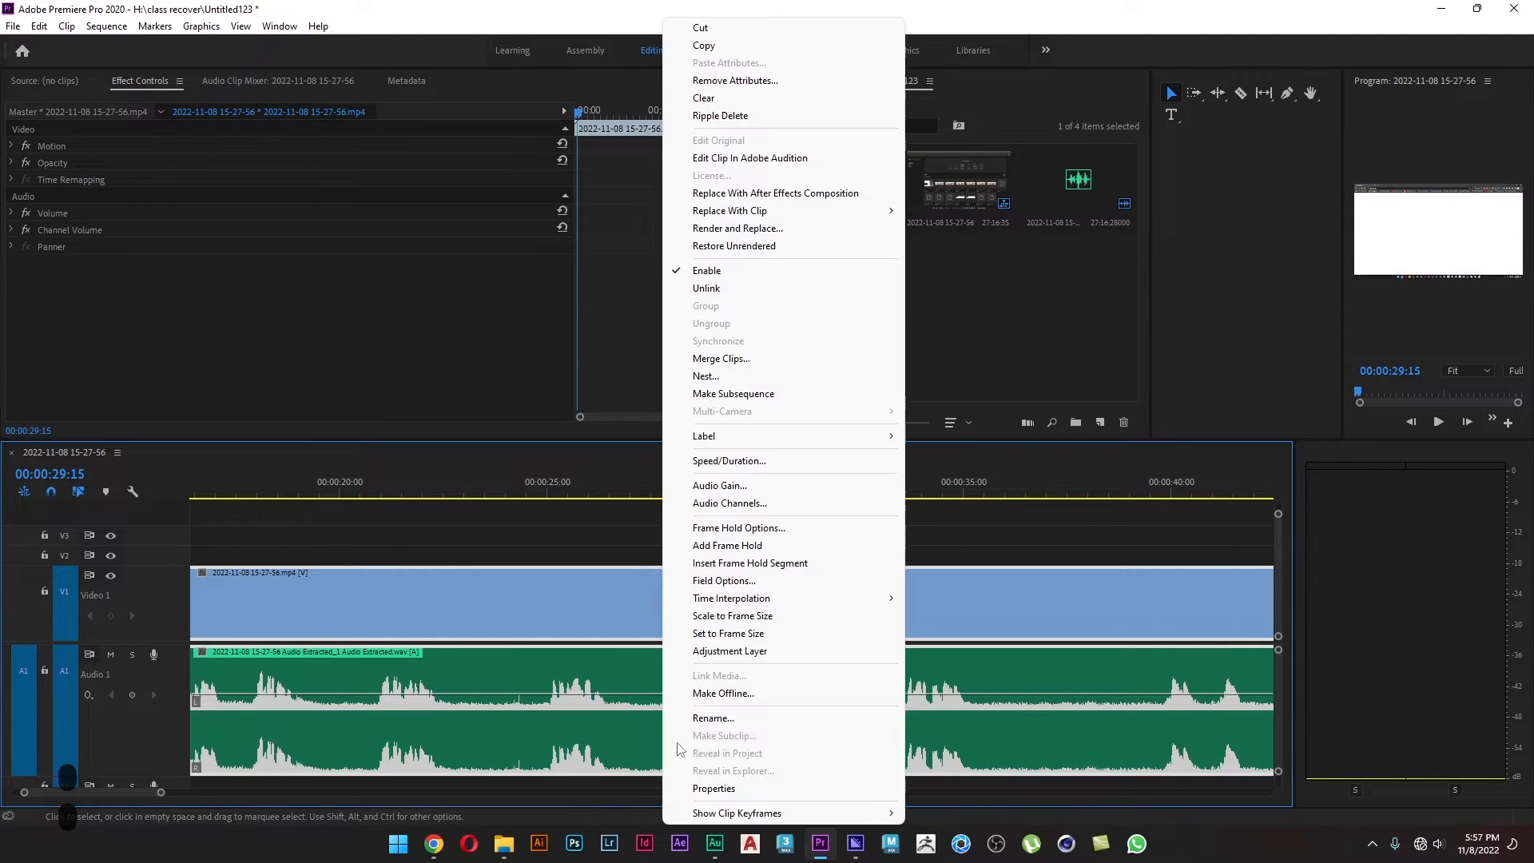
click(731, 156)
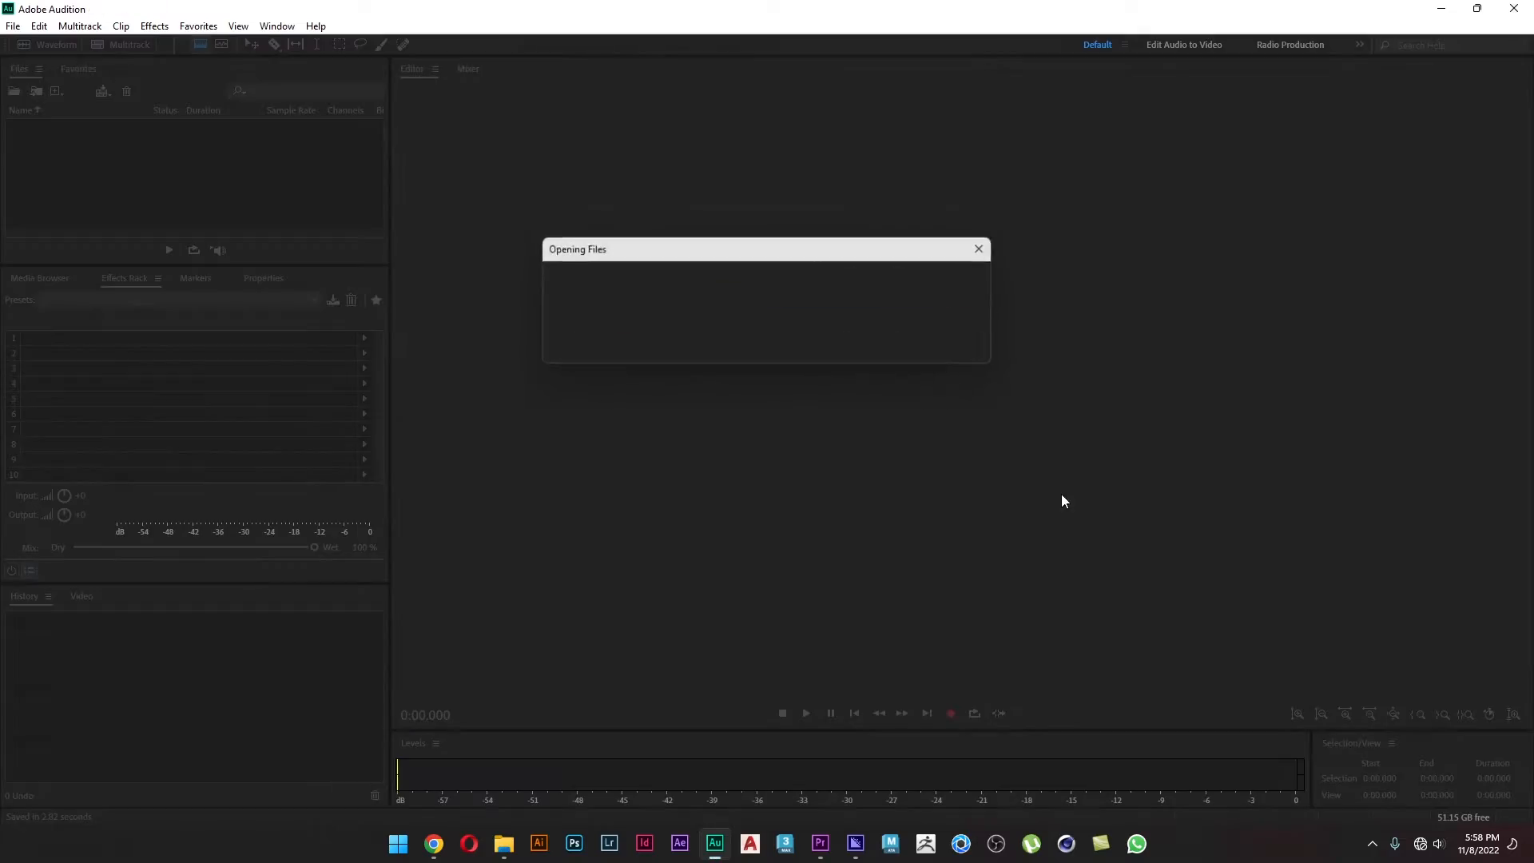
- Inspect the waveform around 2:38 and apply the De-Noise favorite to the whole file
scroll(522, 199, up, 10)
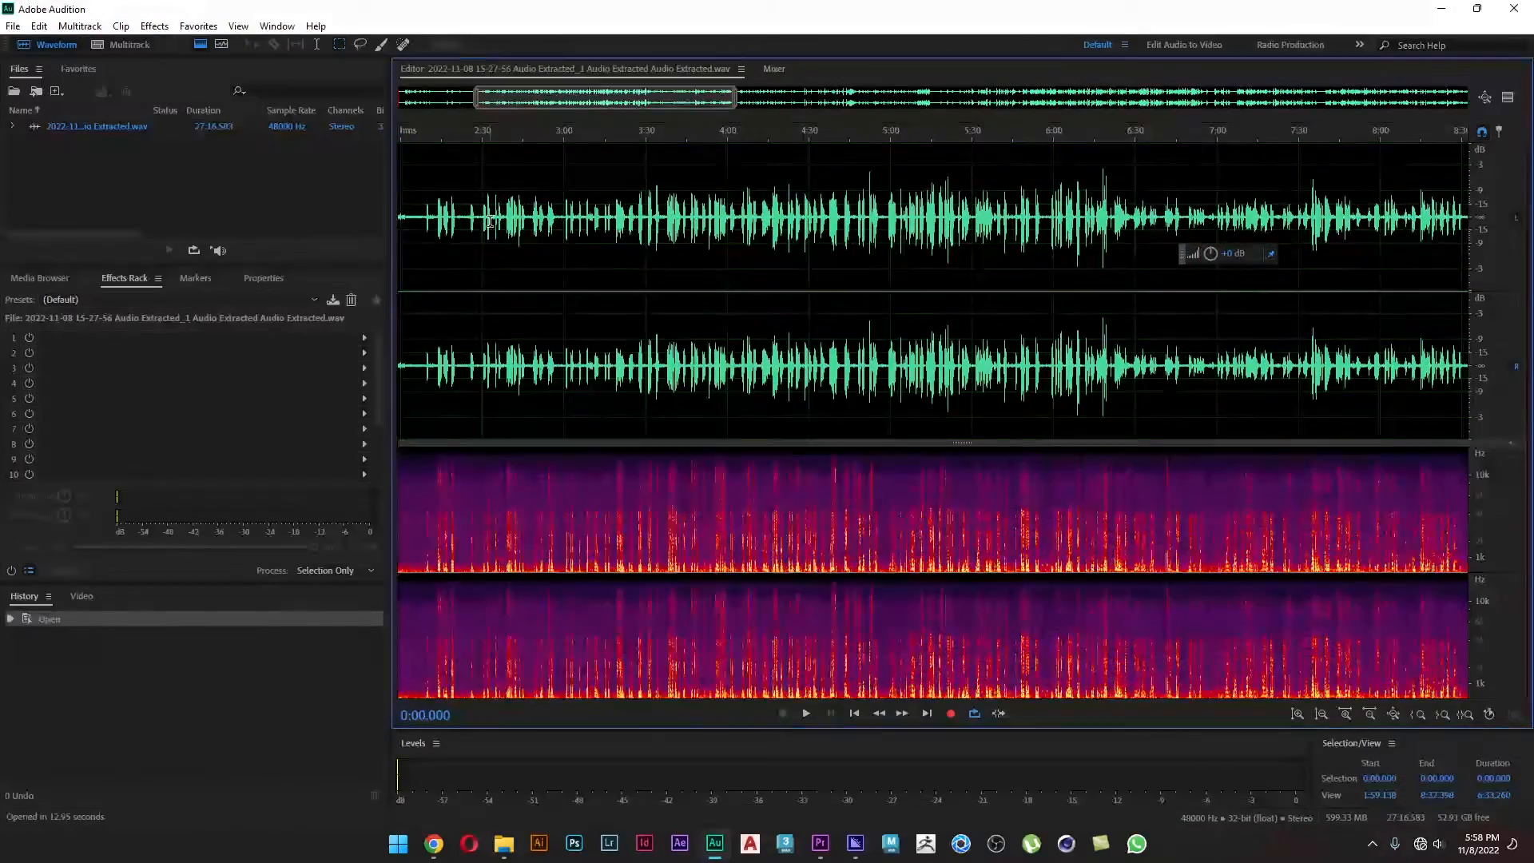
scroll(508, 228, down, 1)
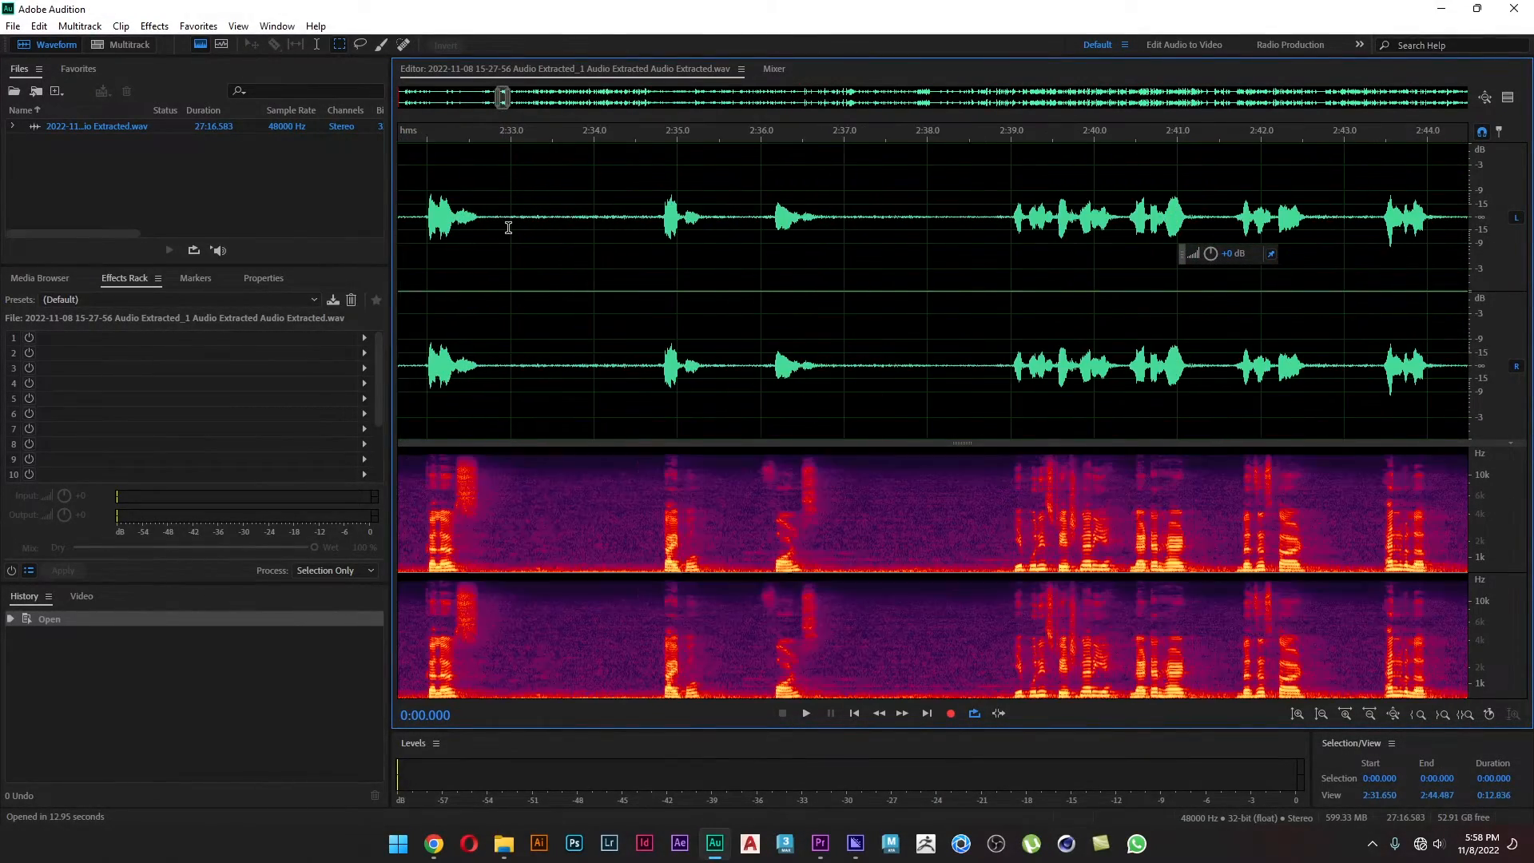
click(201, 29)
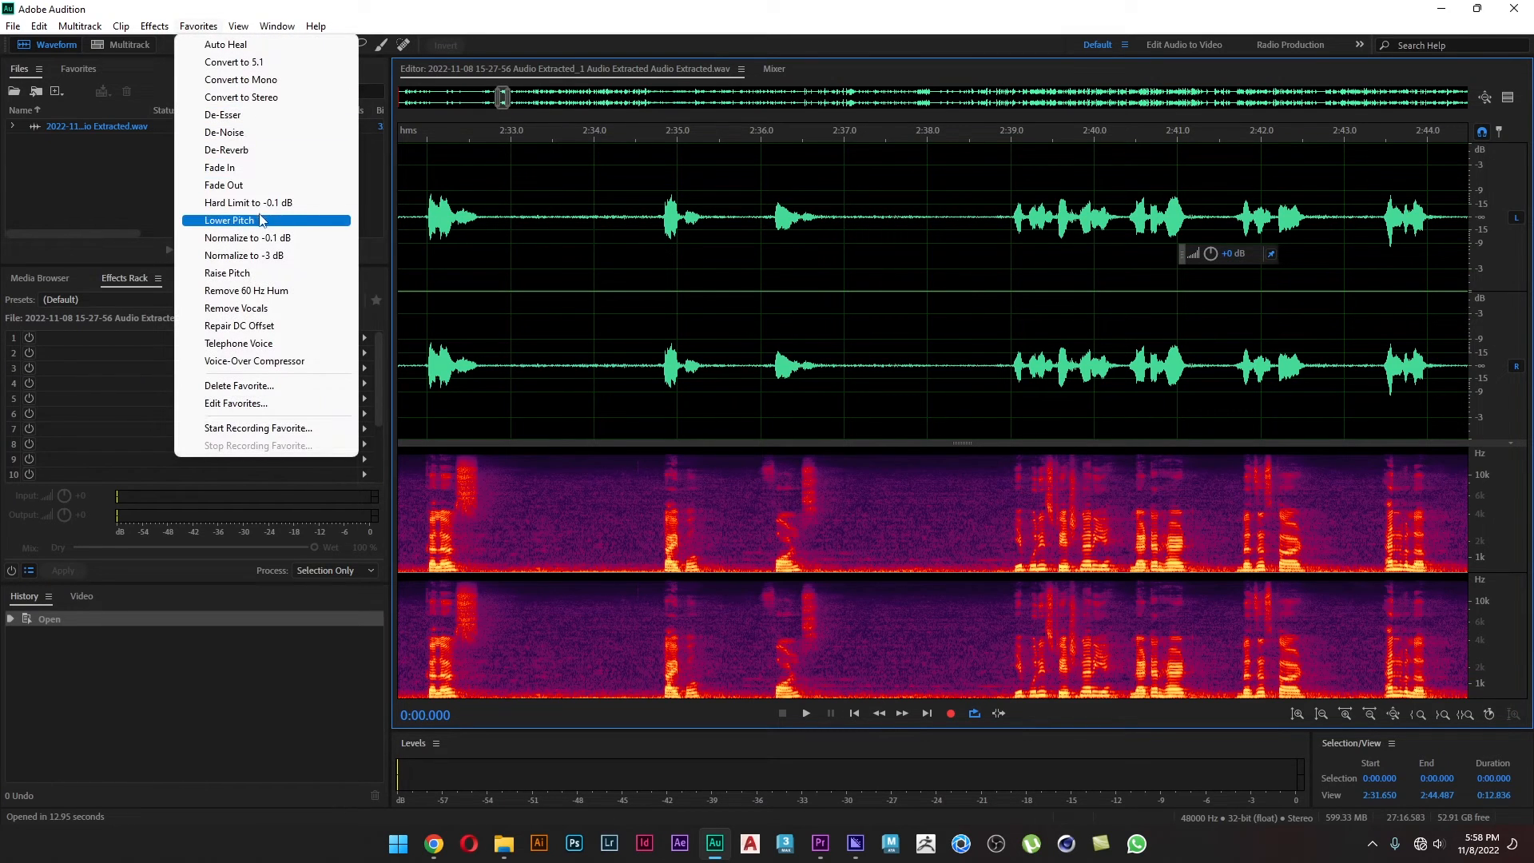
click(259, 133)
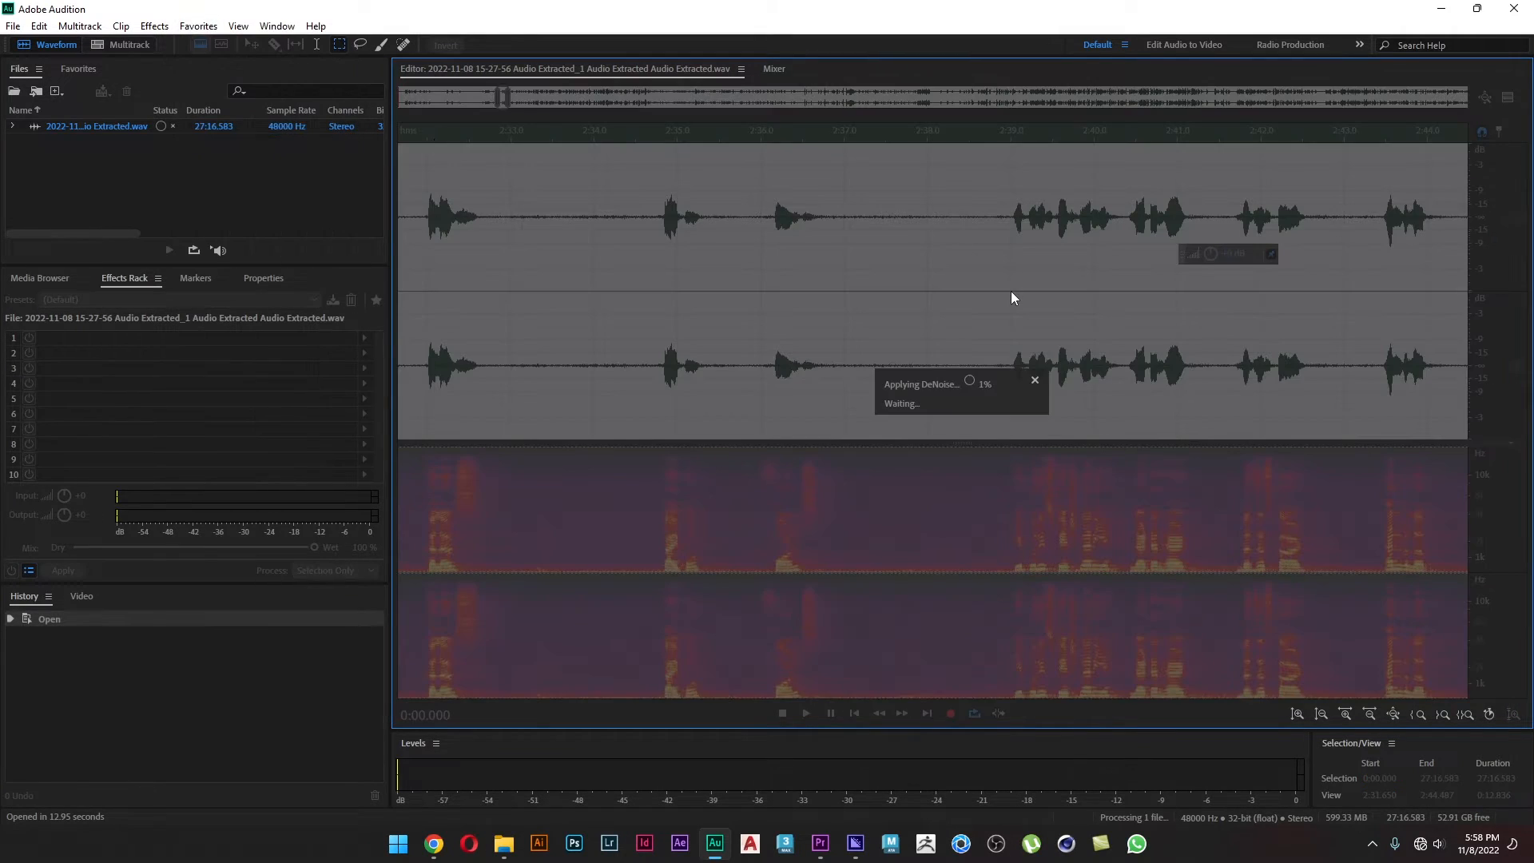
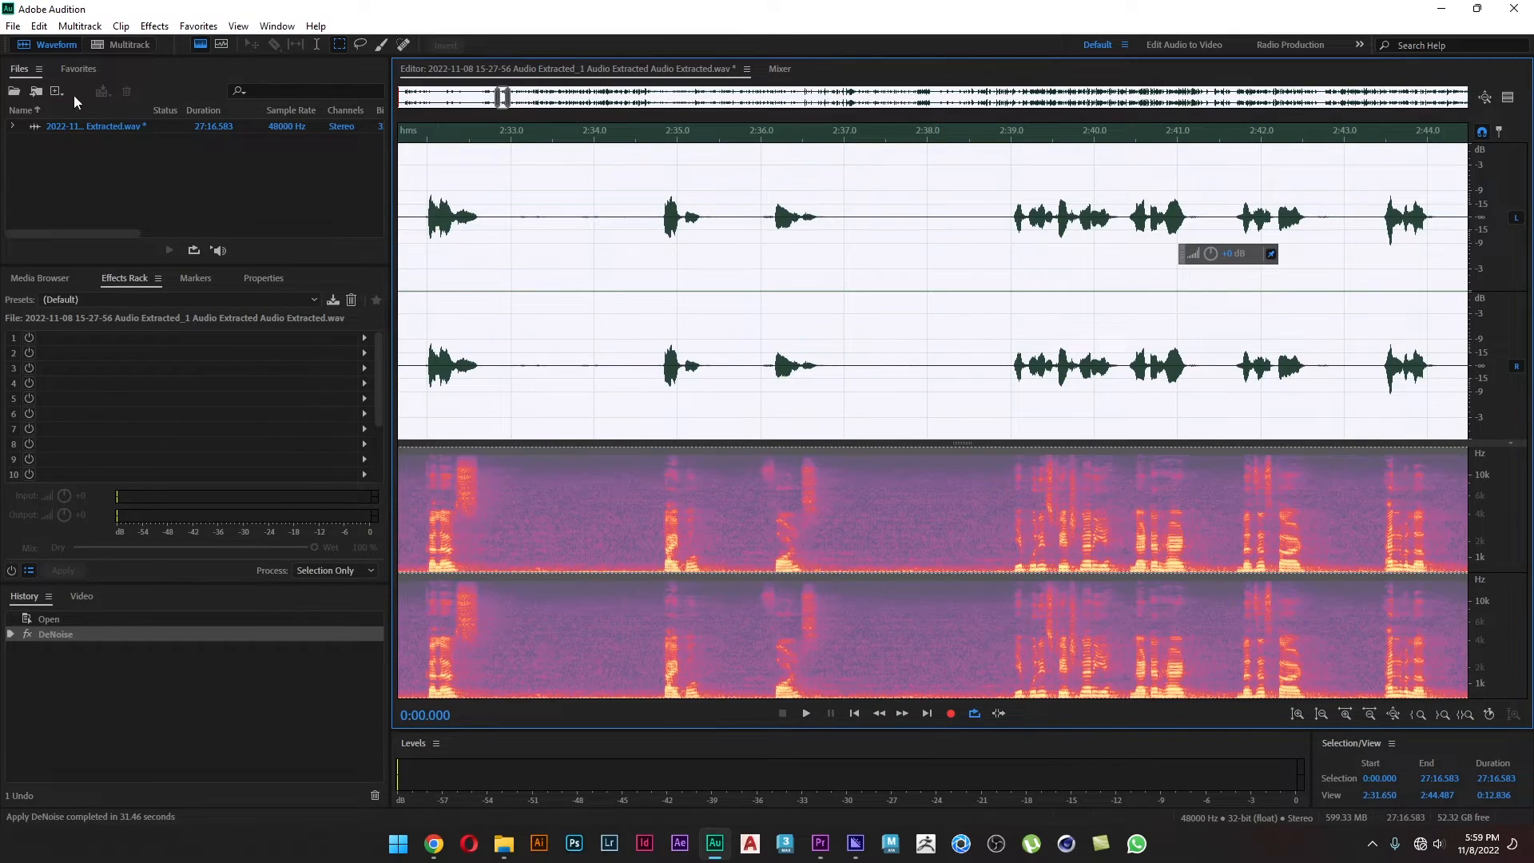
- Close the denoised WAV file in Audition, saving its changes, and return to the sequence in Premiere Pro
click(10, 26)
click(36, 145)
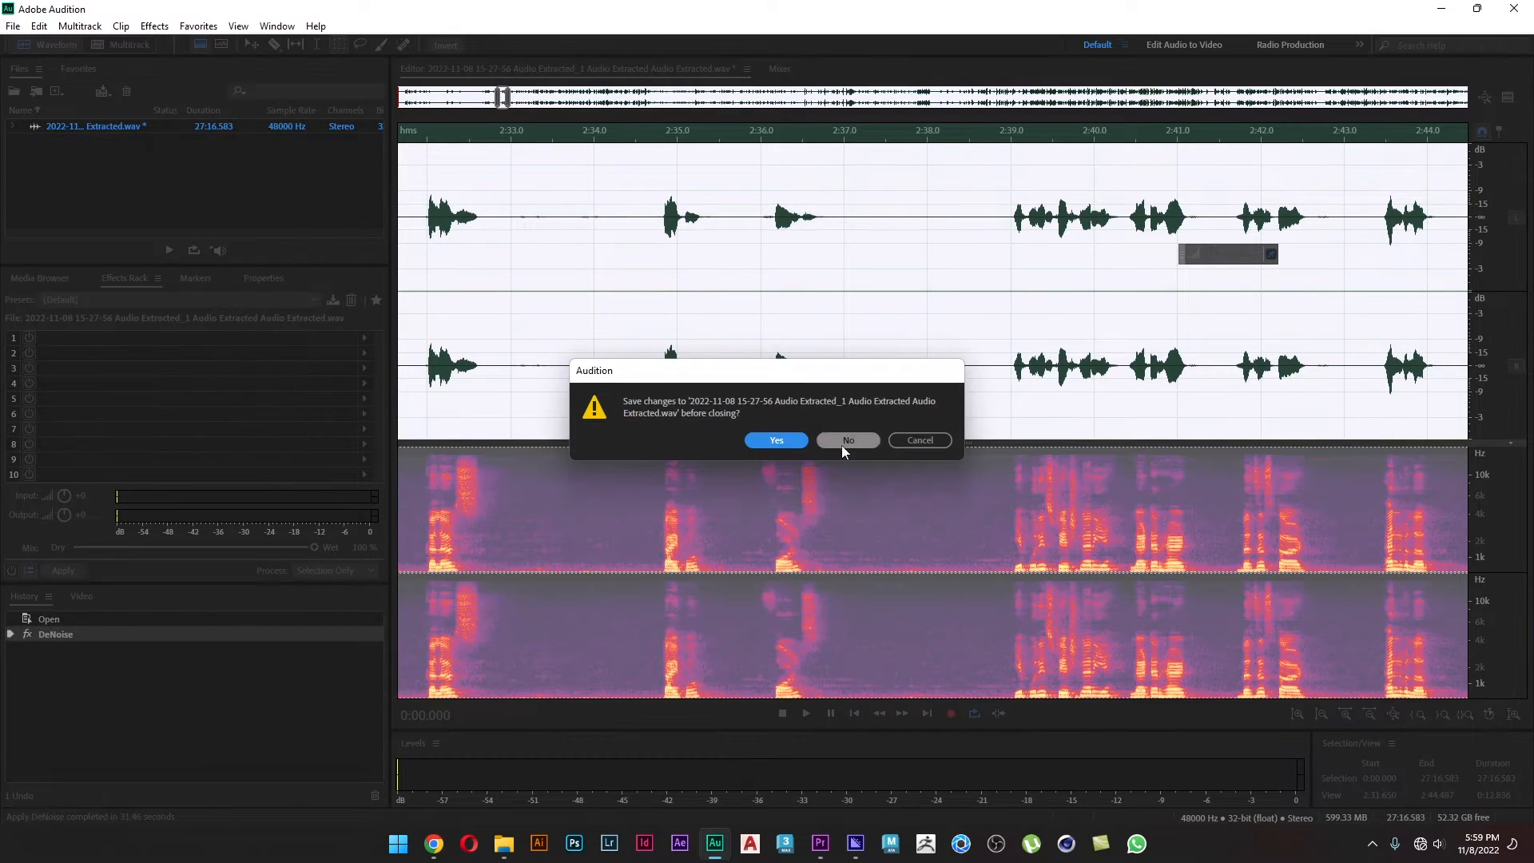
click(782, 446)
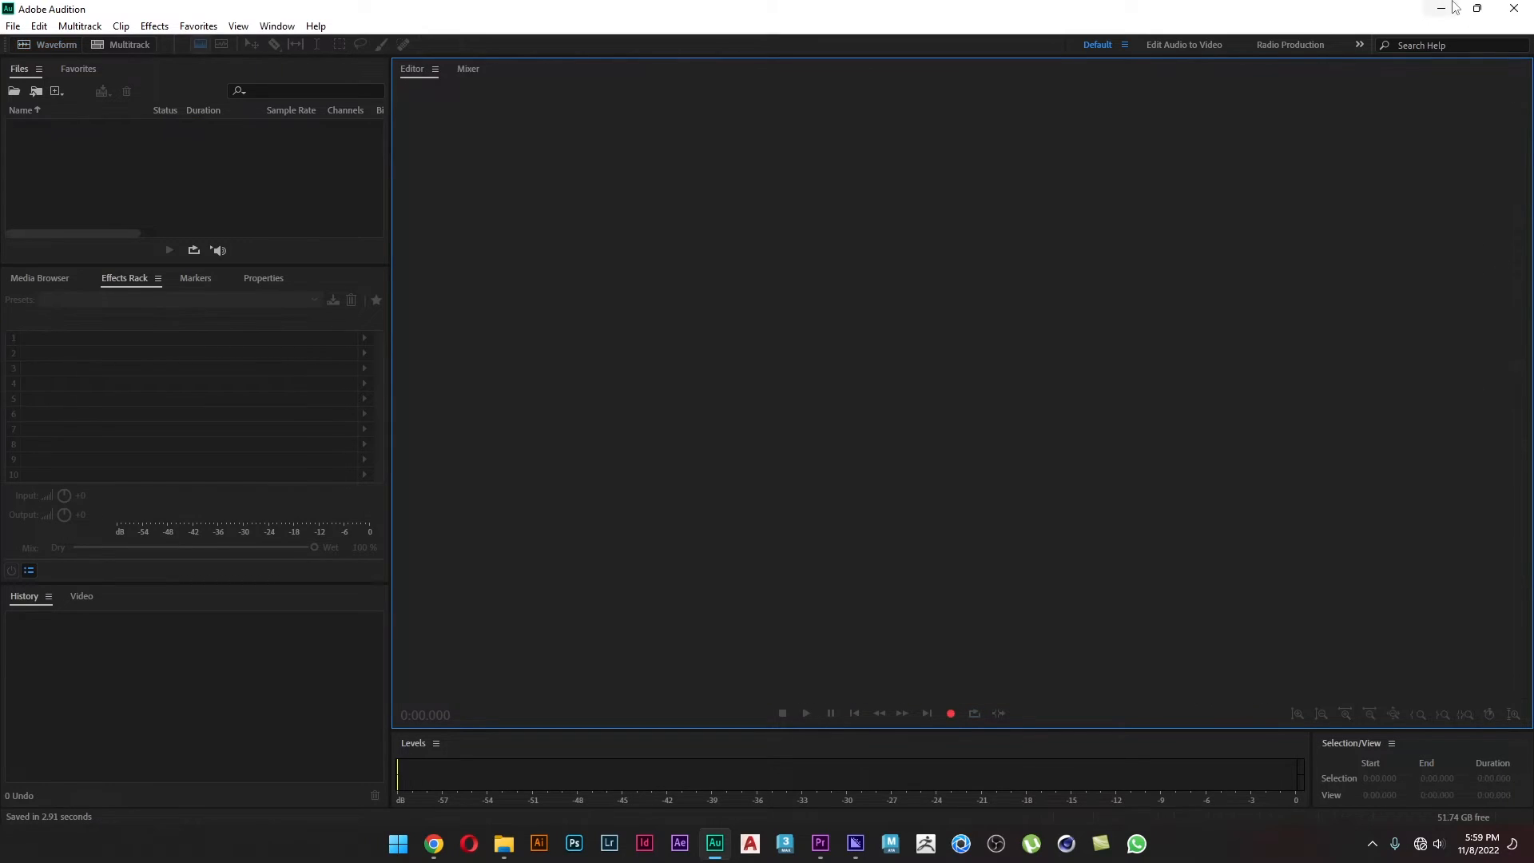
click(1514, 10)
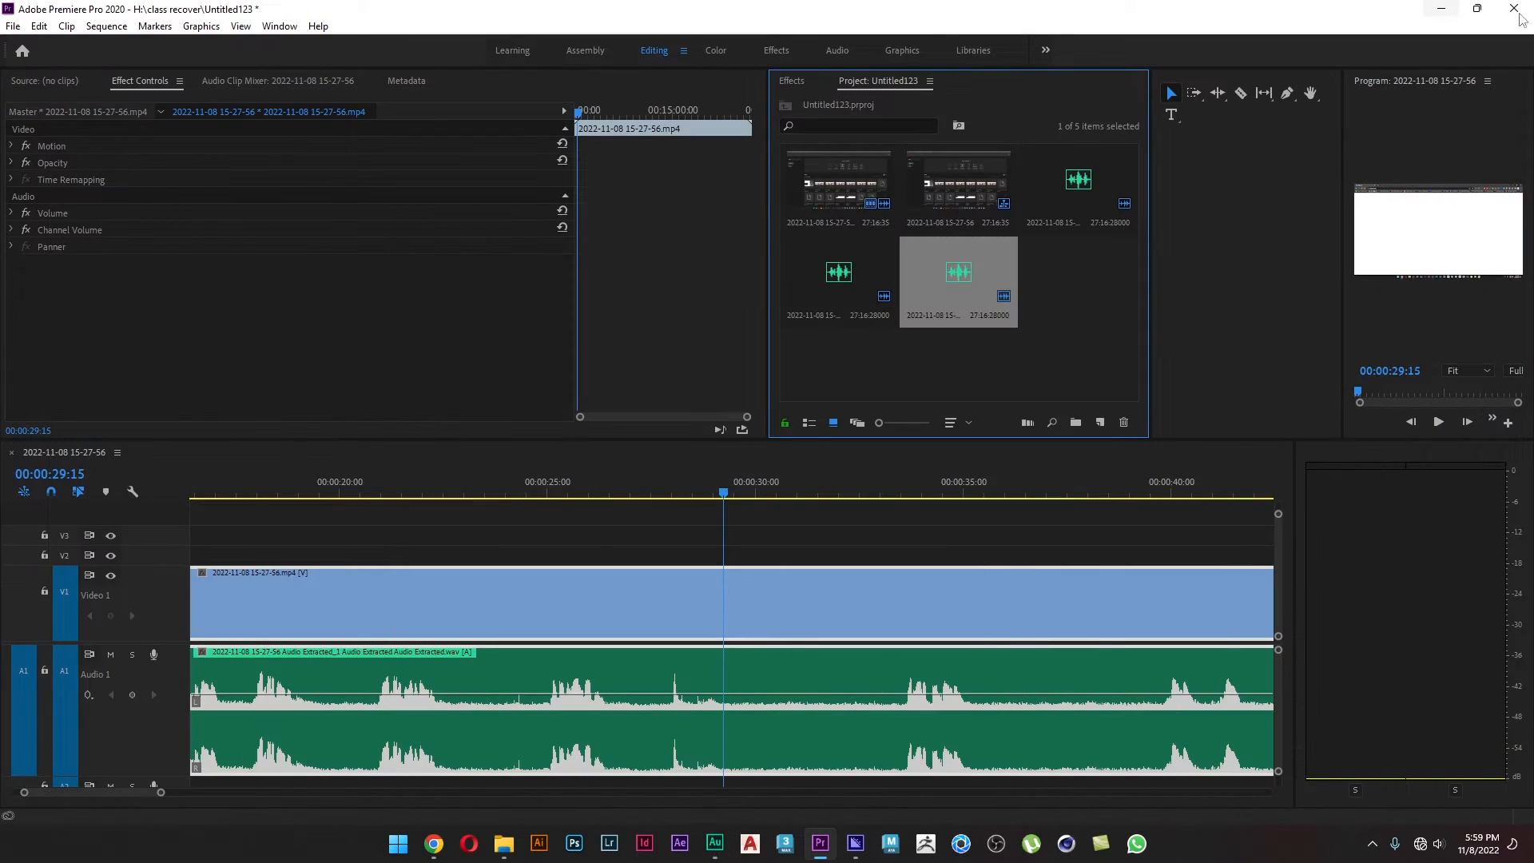
- Play the sequence from about 00:00:25 to listen to the updated audio clip, and stop playback
click(816, 544)
click(831, 690)
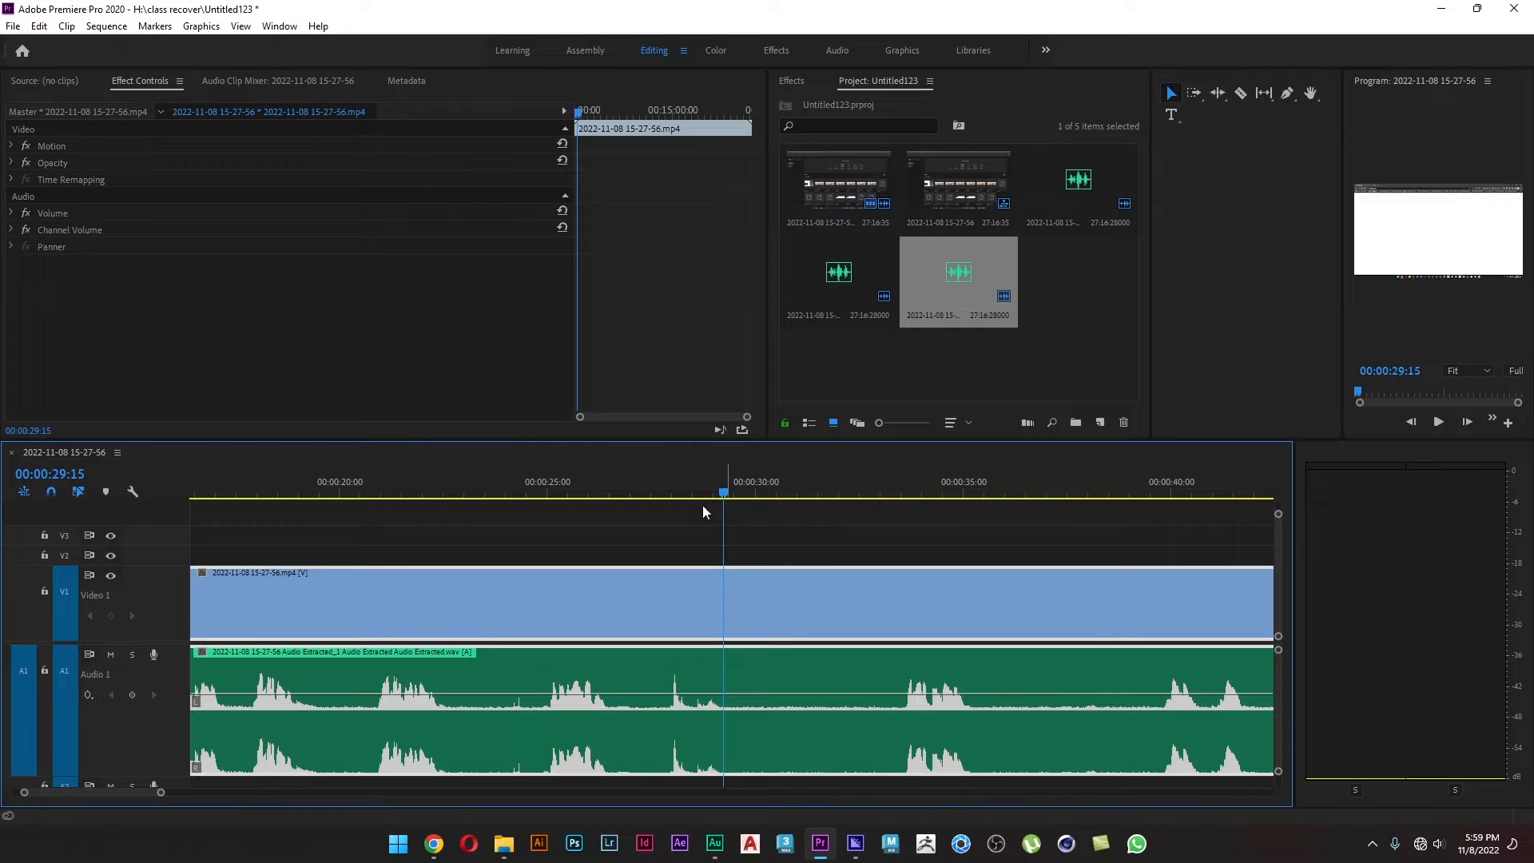
click(569, 496)
key(space)
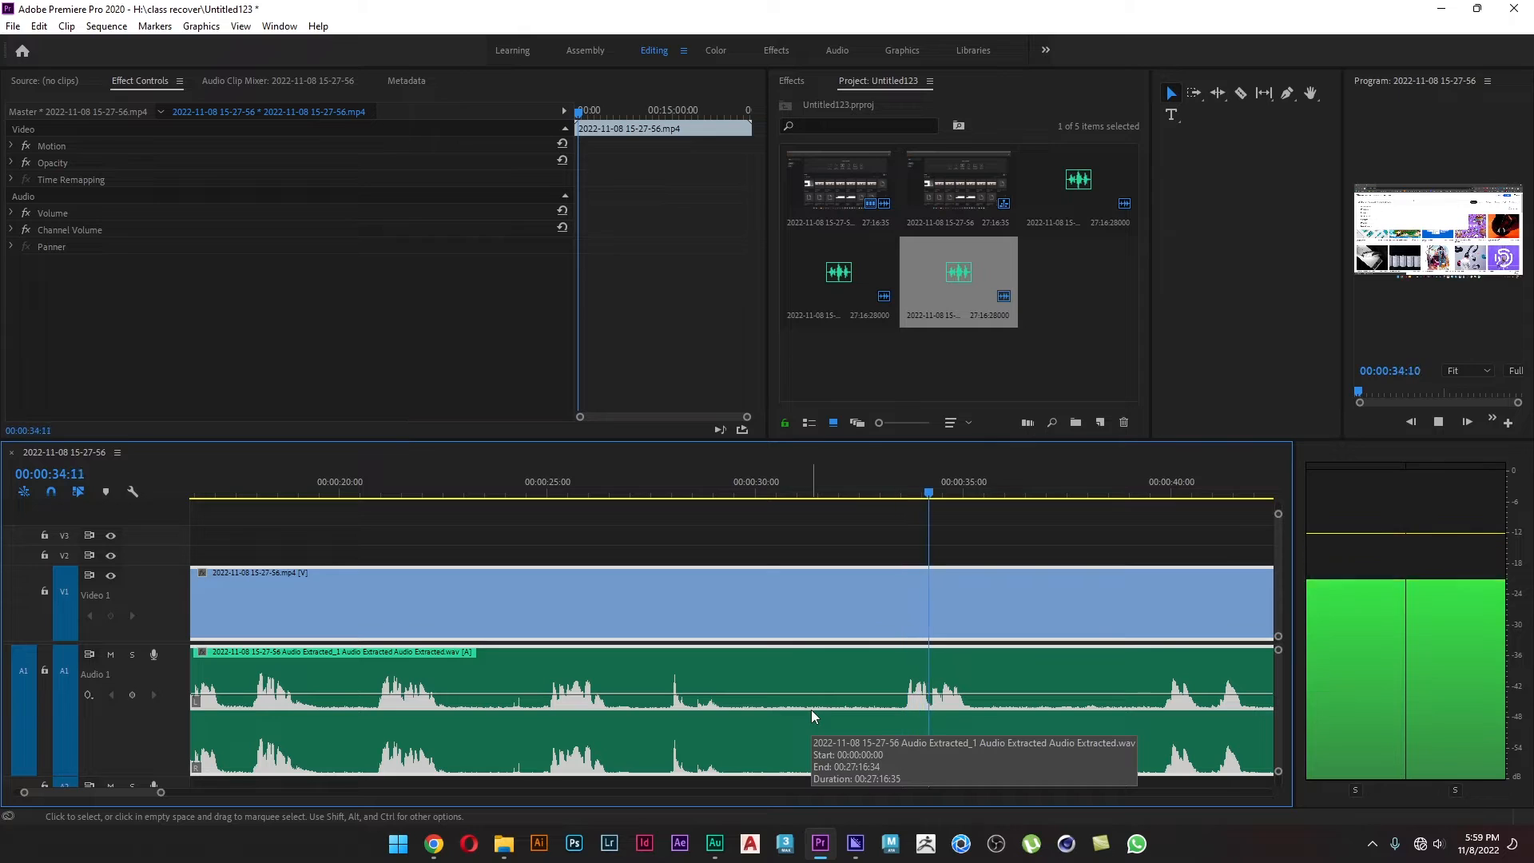
key(space)
- Raise the volume level of the audio clip on track A1 to about 5.2 dB and listen with the system volume adjusted
drag(821, 693, 821, 676)
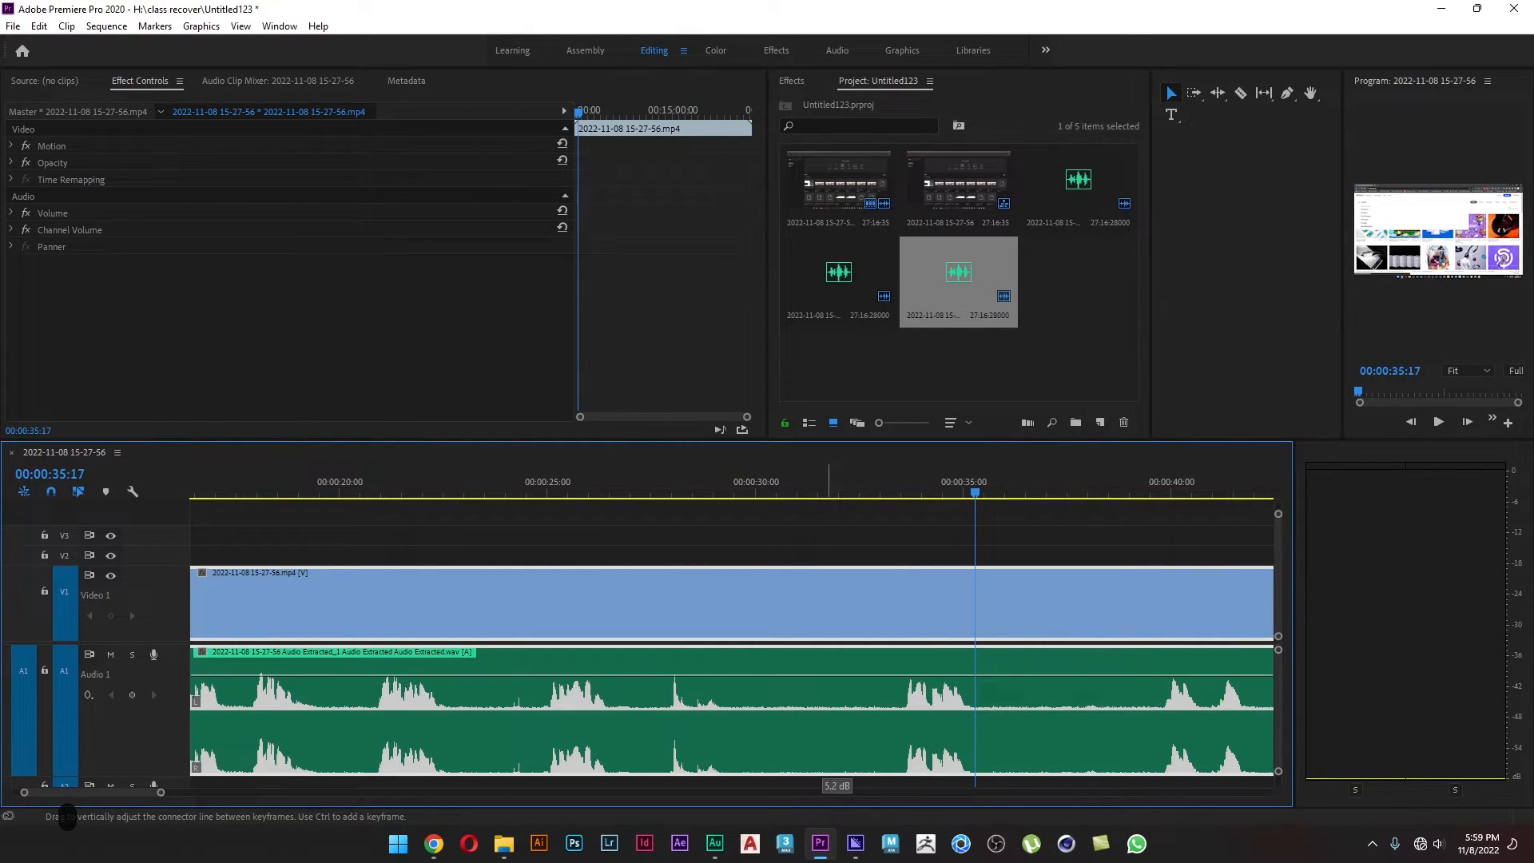
key(space)
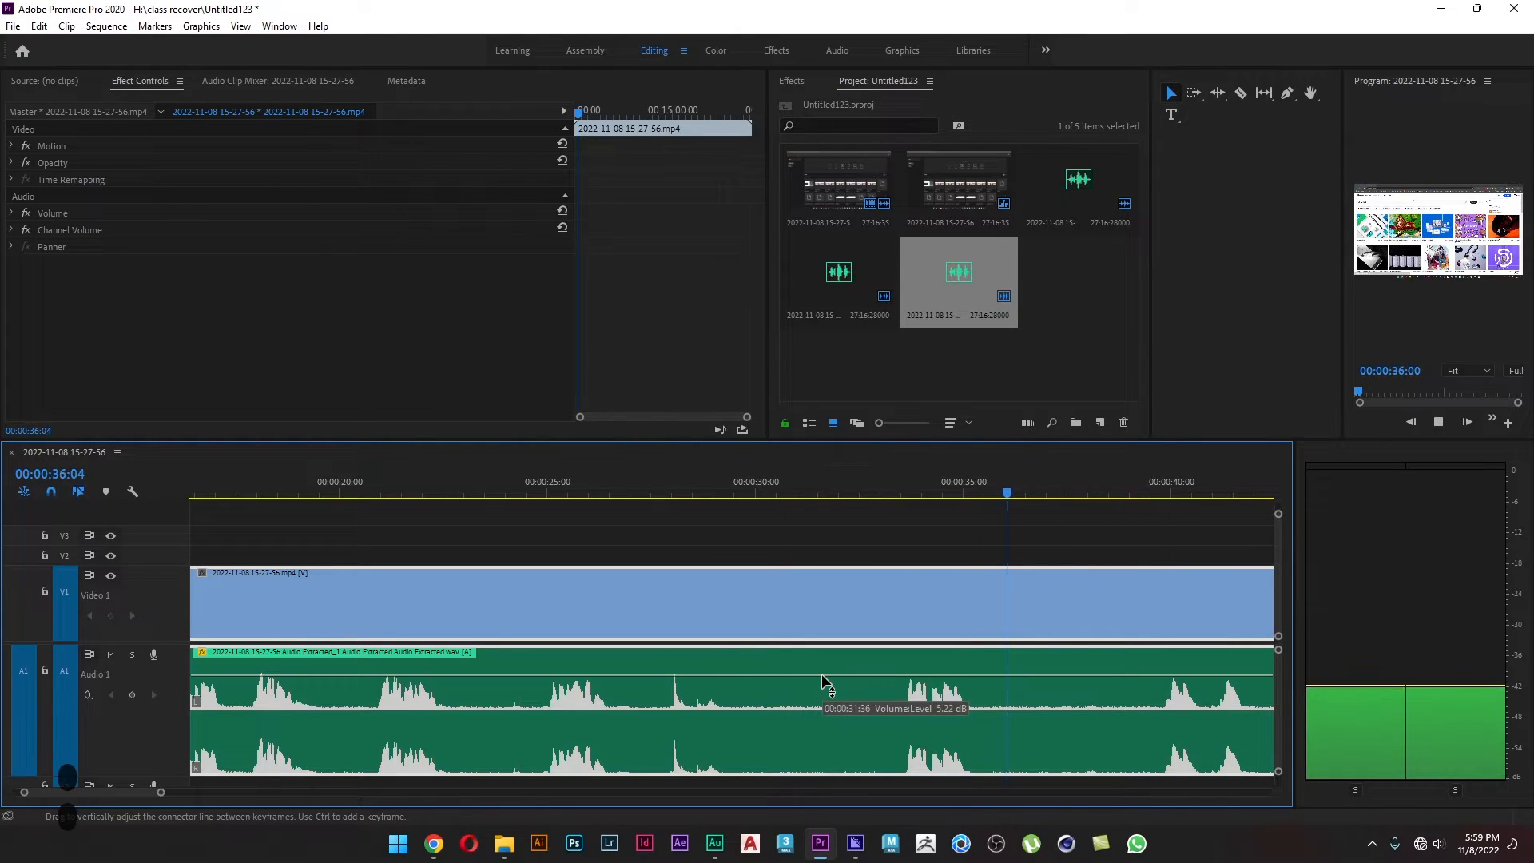
click(1418, 843)
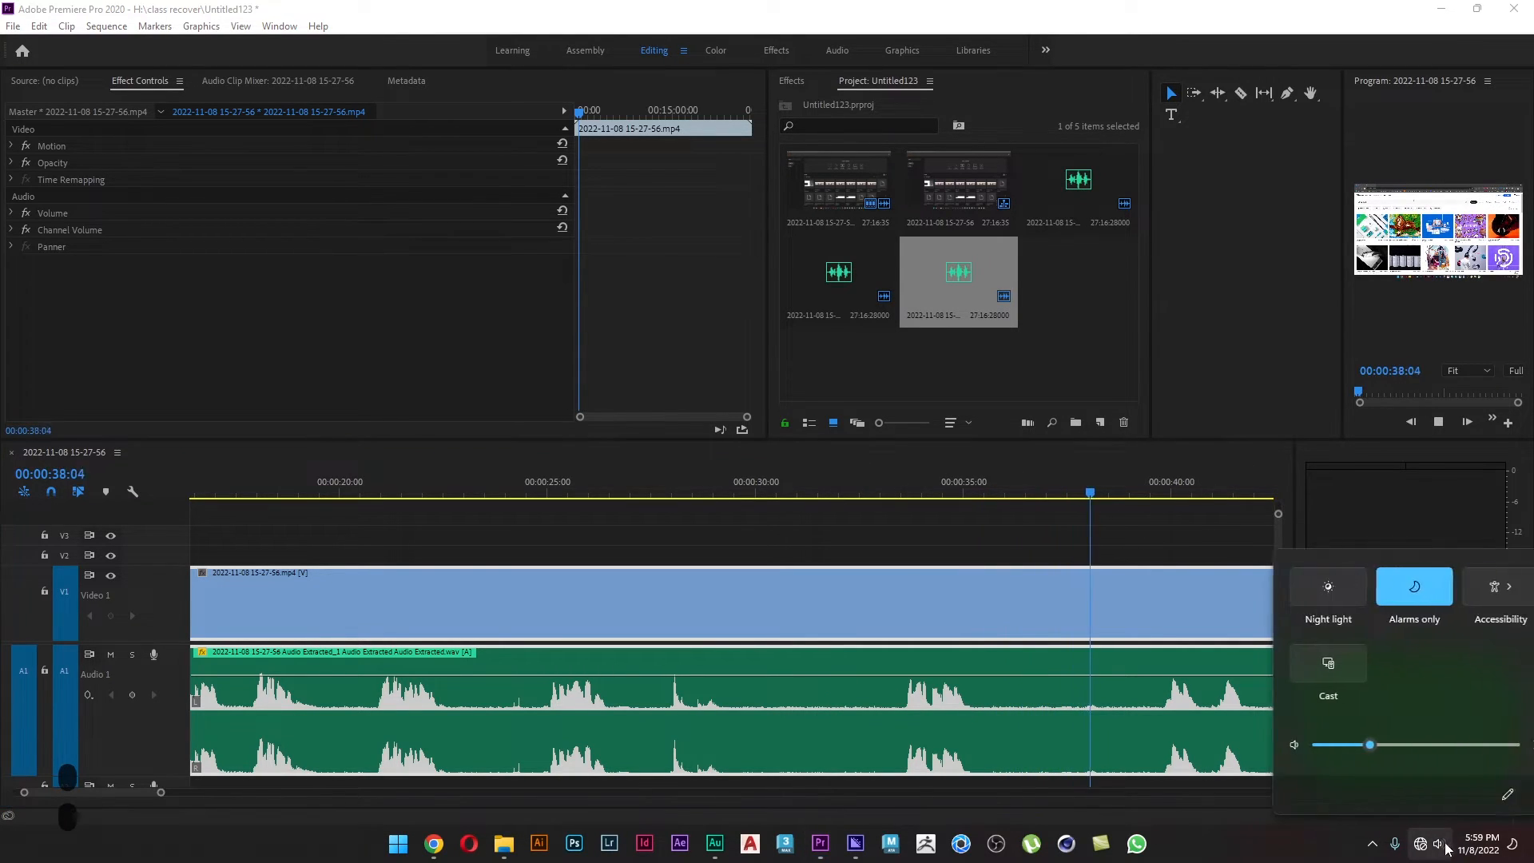
mouse_move(1396, 751)
mouse_down()
mouse_move(1458, 751)
mouse_move(1406, 753)
mouse_up()
click(1041, 714)
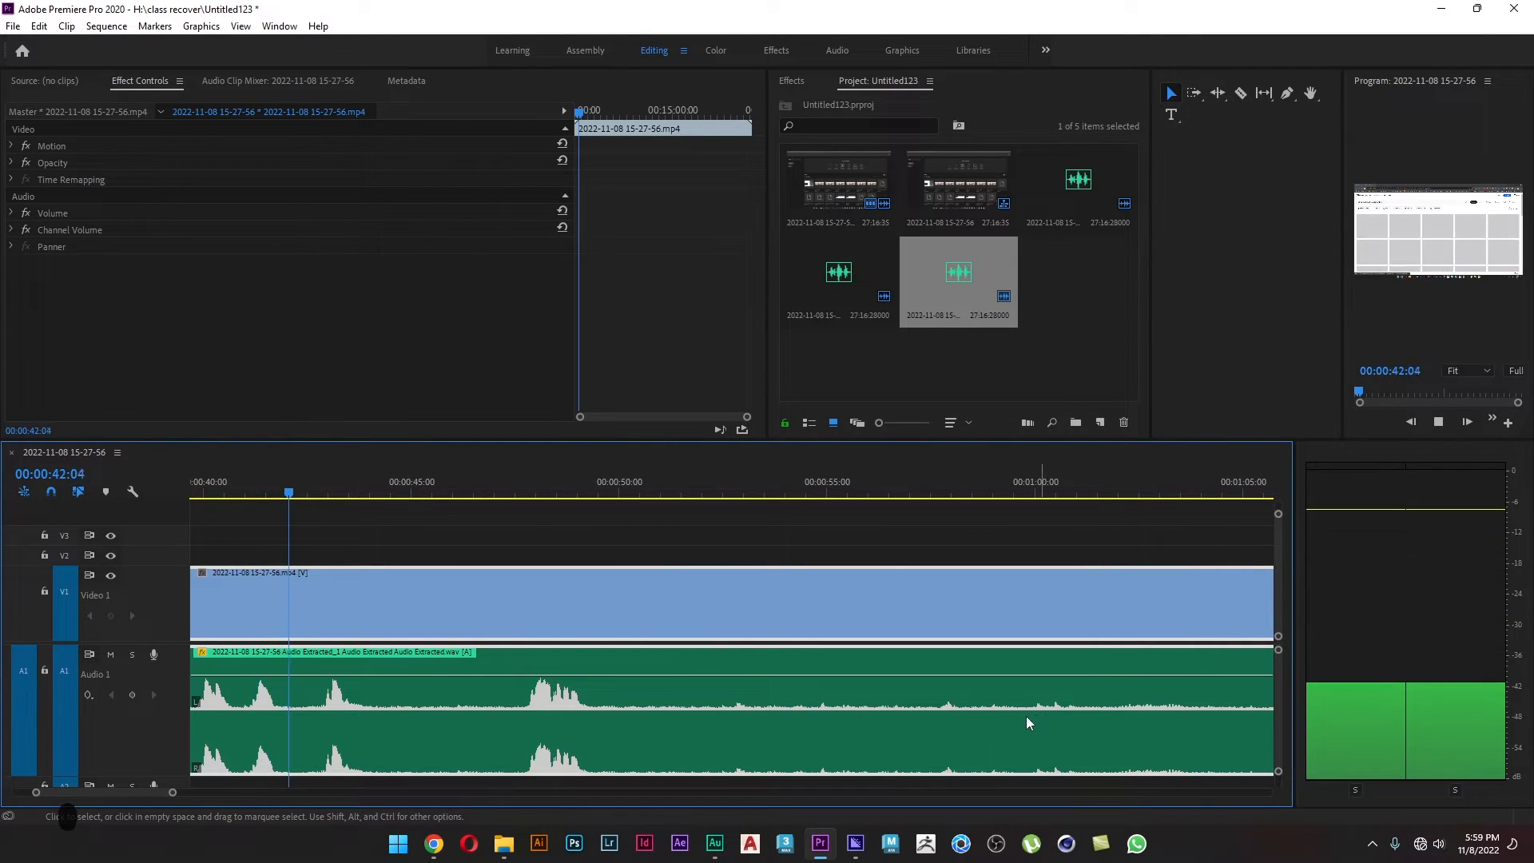
scroll(836, 728, down, 5)
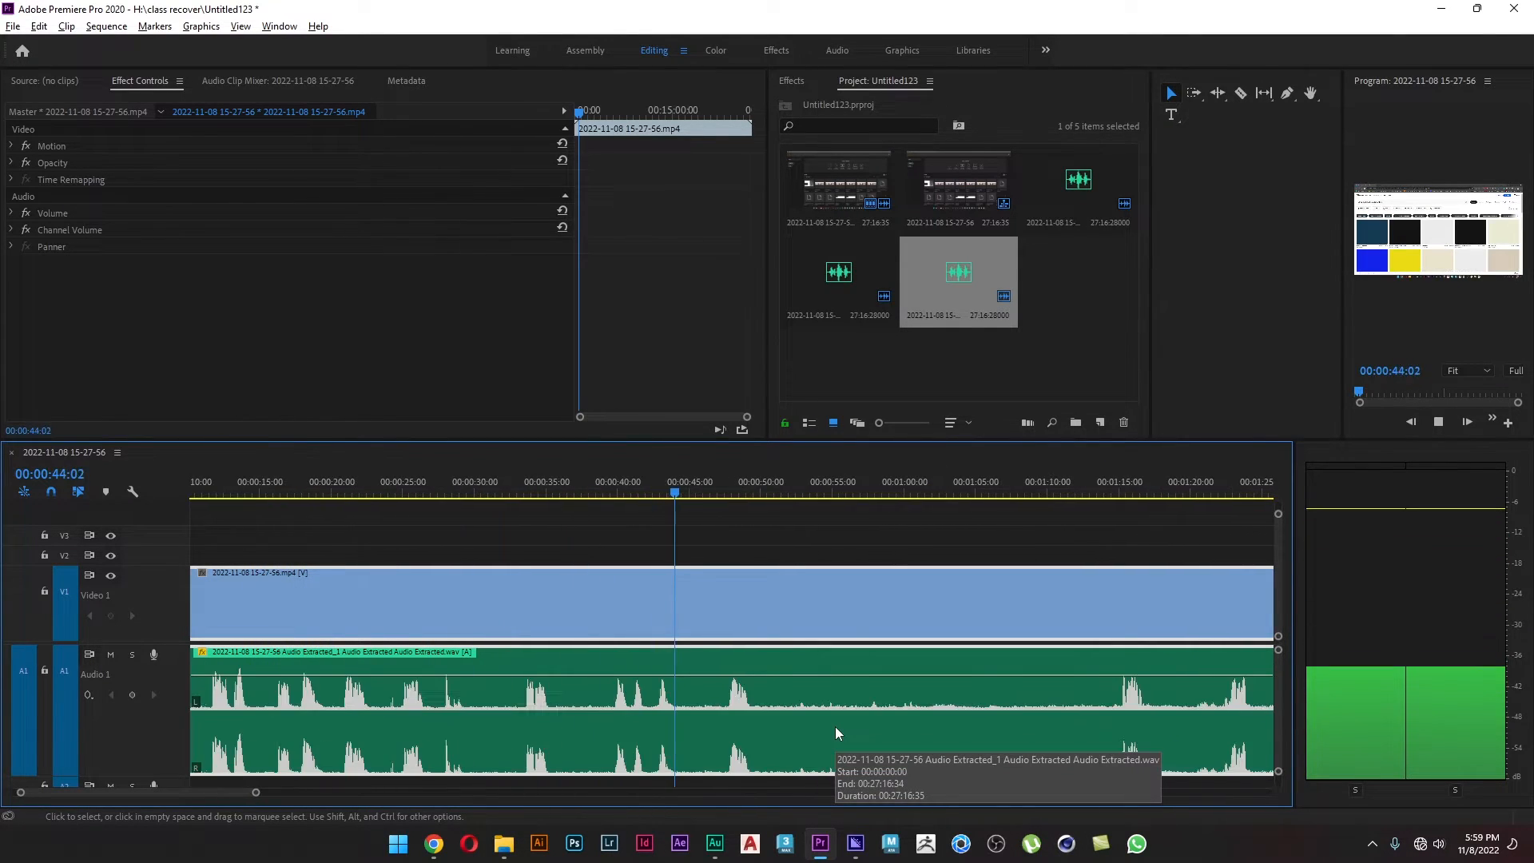
key(space)
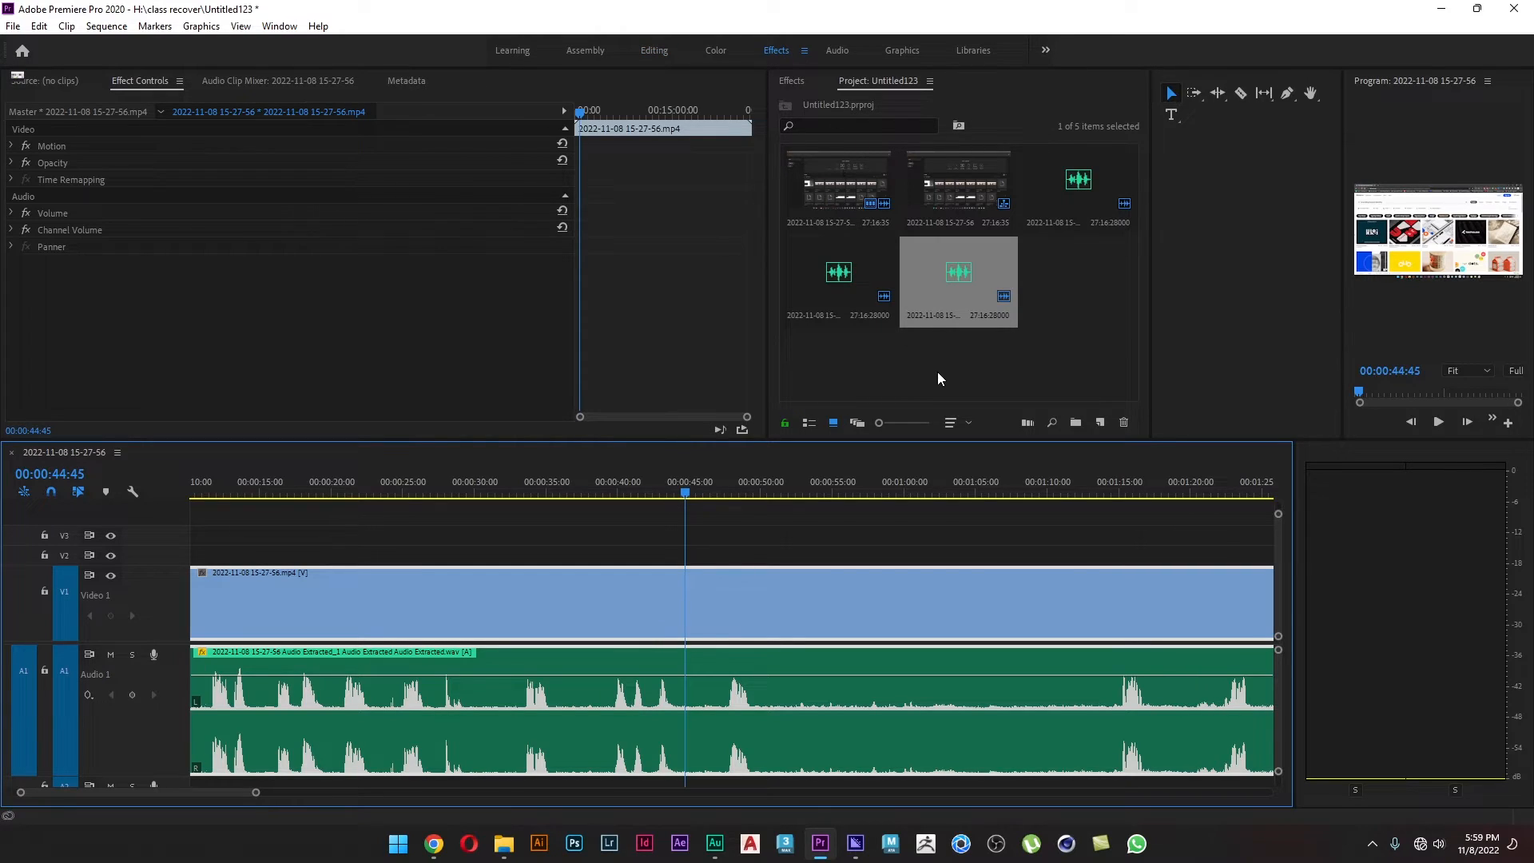
- Switch to the Effects workspace and enlarge the area that lists the effects
key(alt+shift+0)
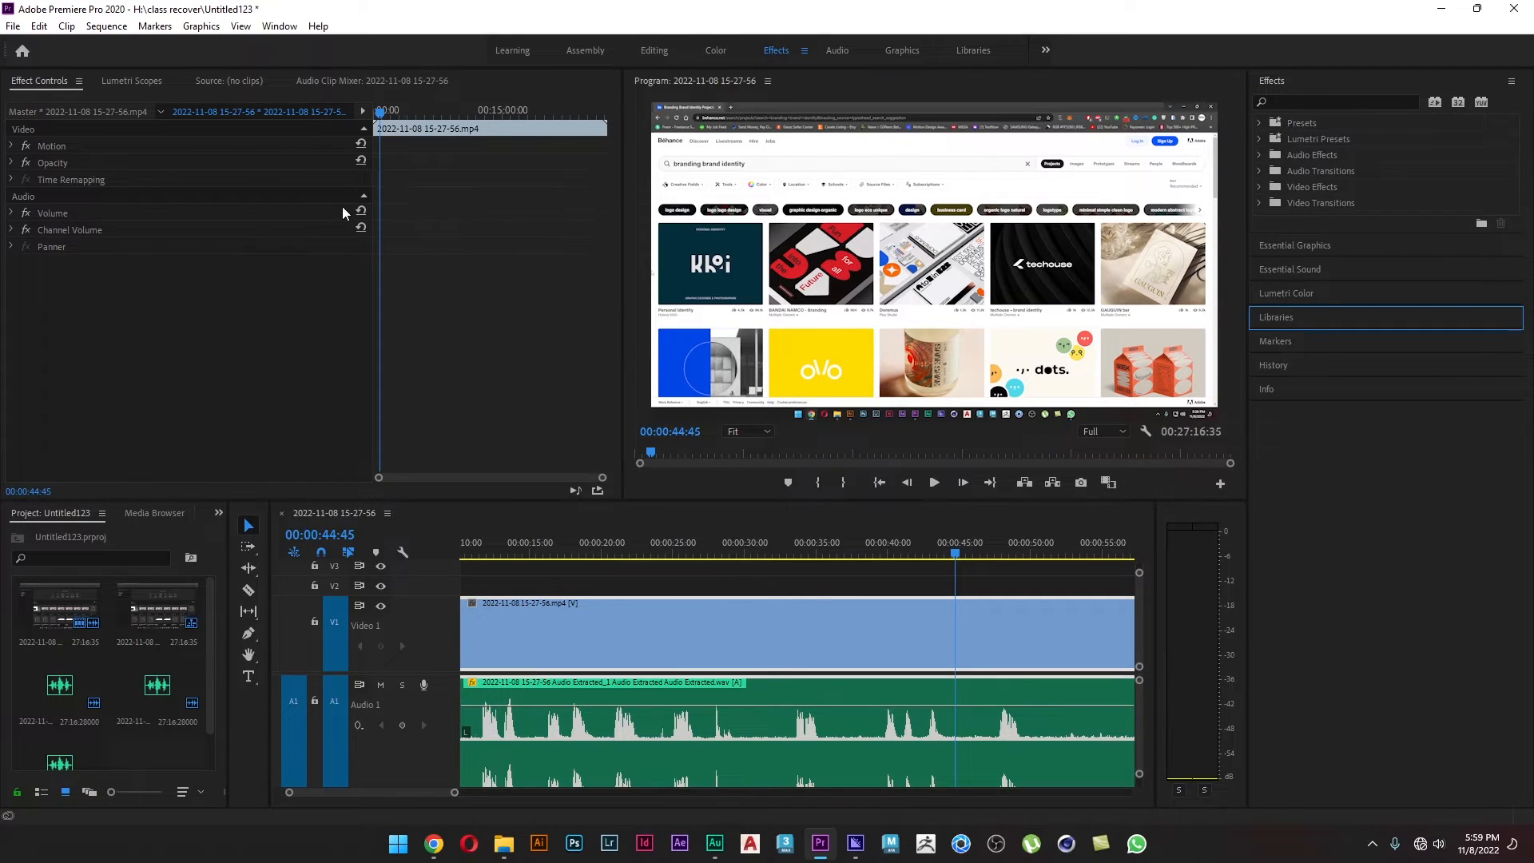
click(1356, 99)
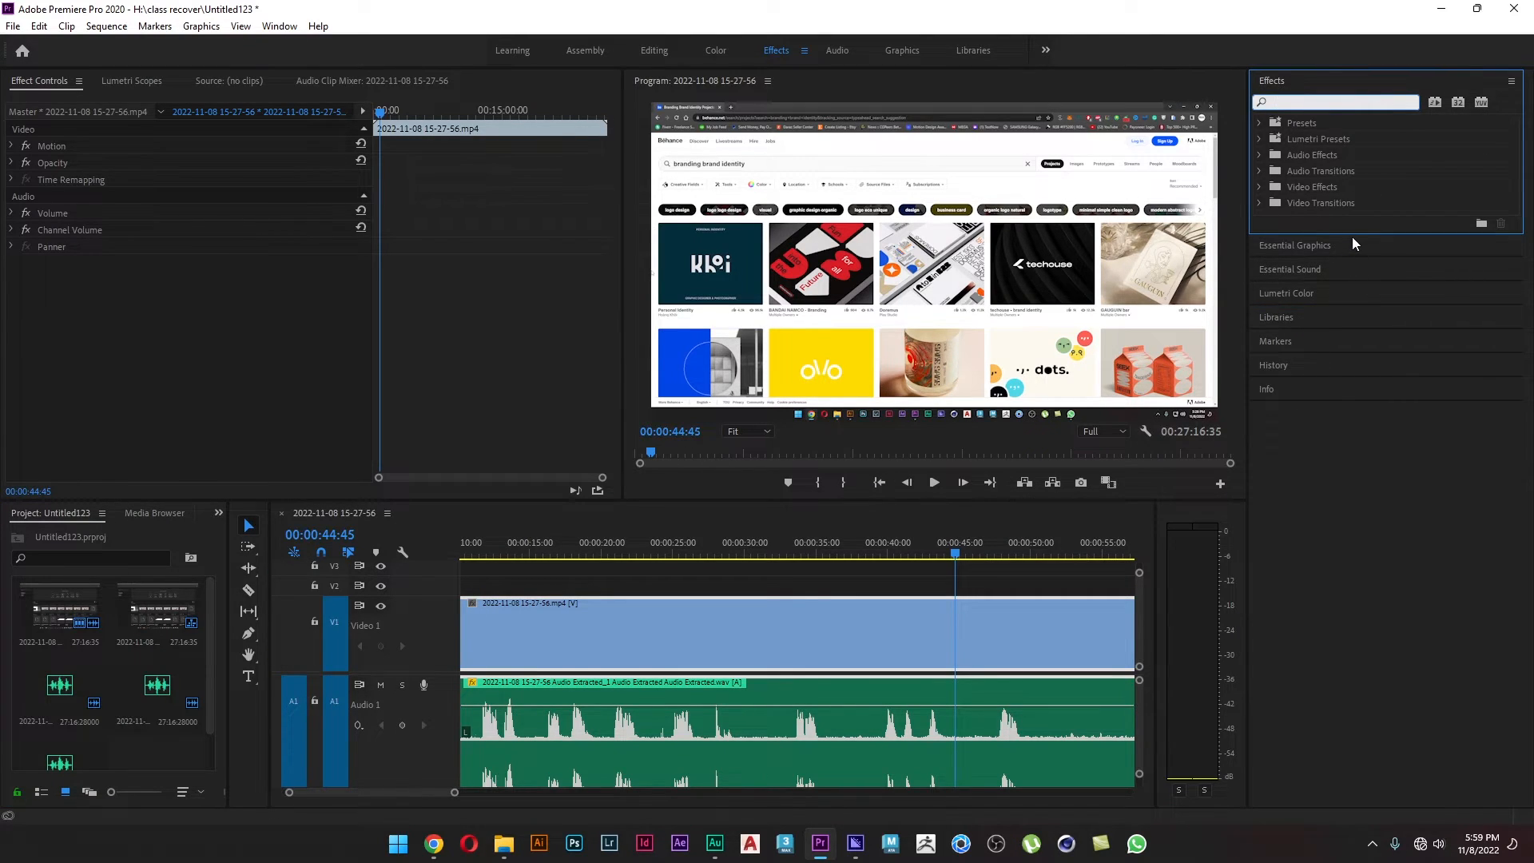
drag(1356, 231, 1368, 438)
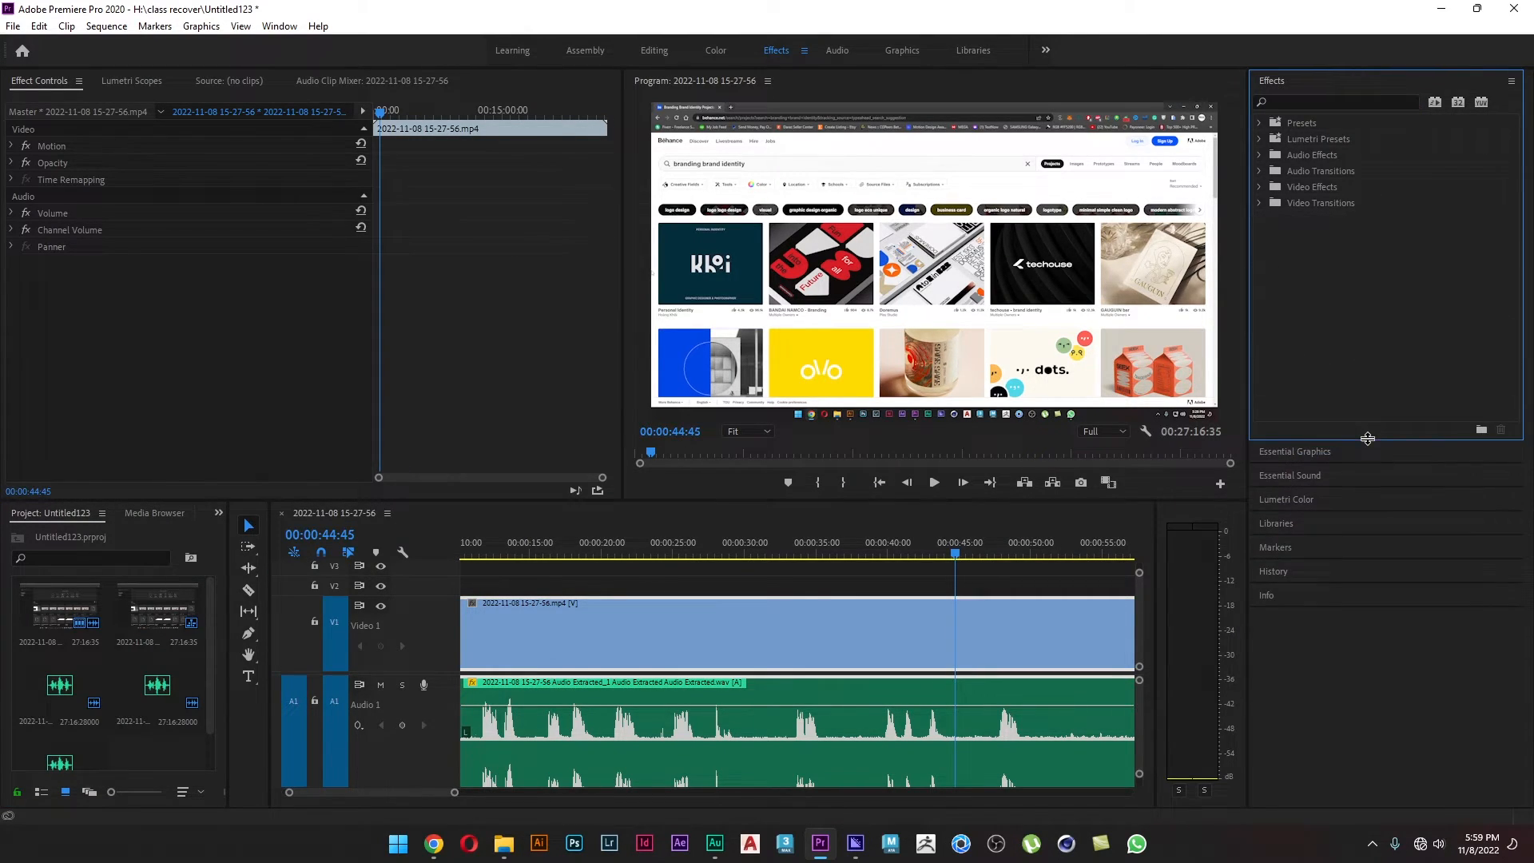
- Find the DeNoise audio effect with the search text "denoi" and apply it to the extracted audio clip on track A1
click(1312, 102)
text(denoi)
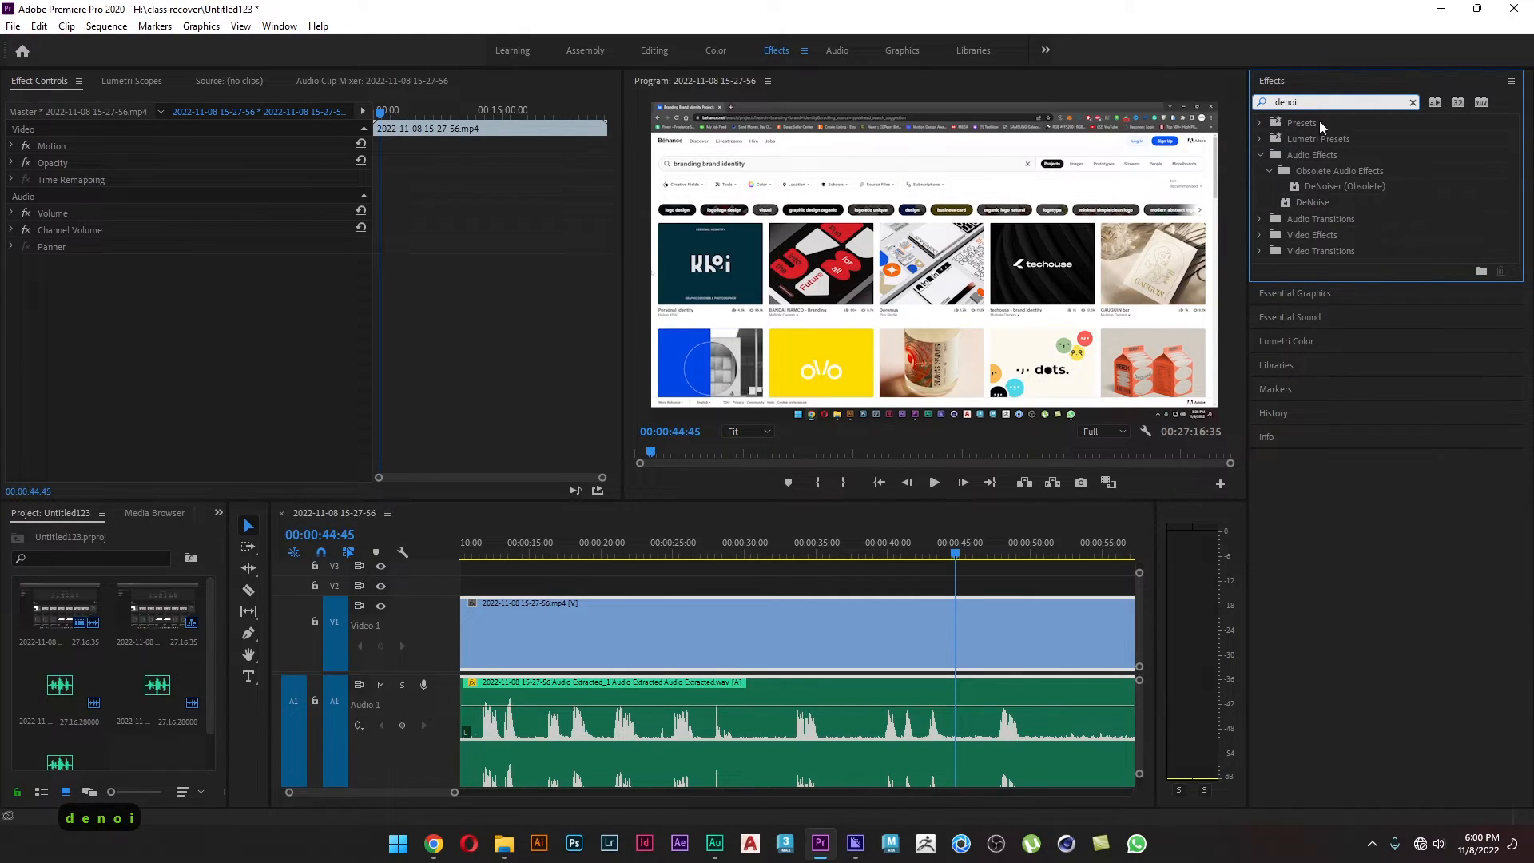
click(1356, 190)
click(1330, 206)
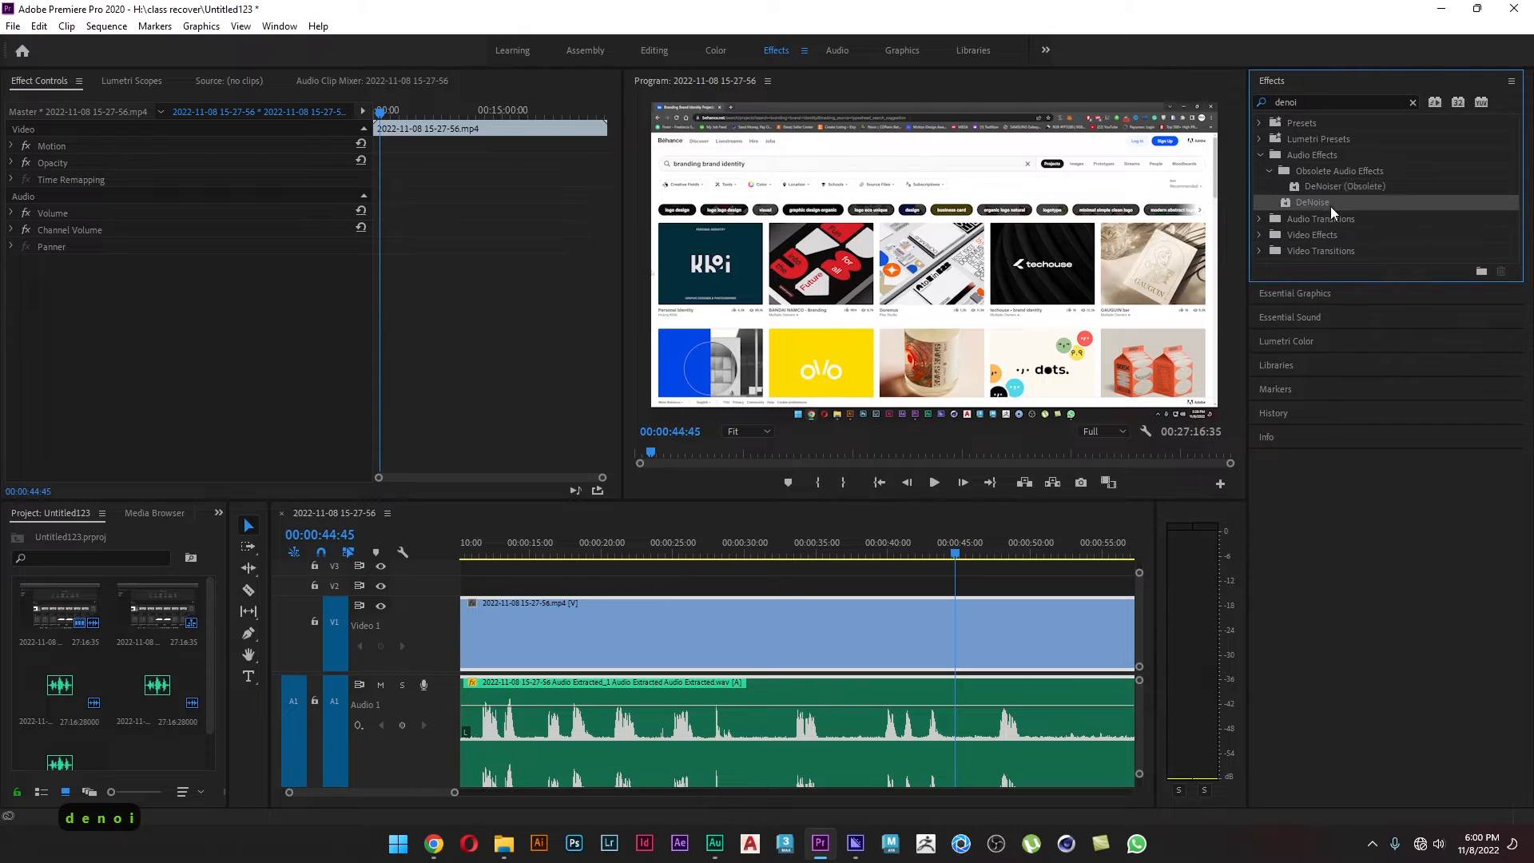
drag(1323, 202, 1041, 652)
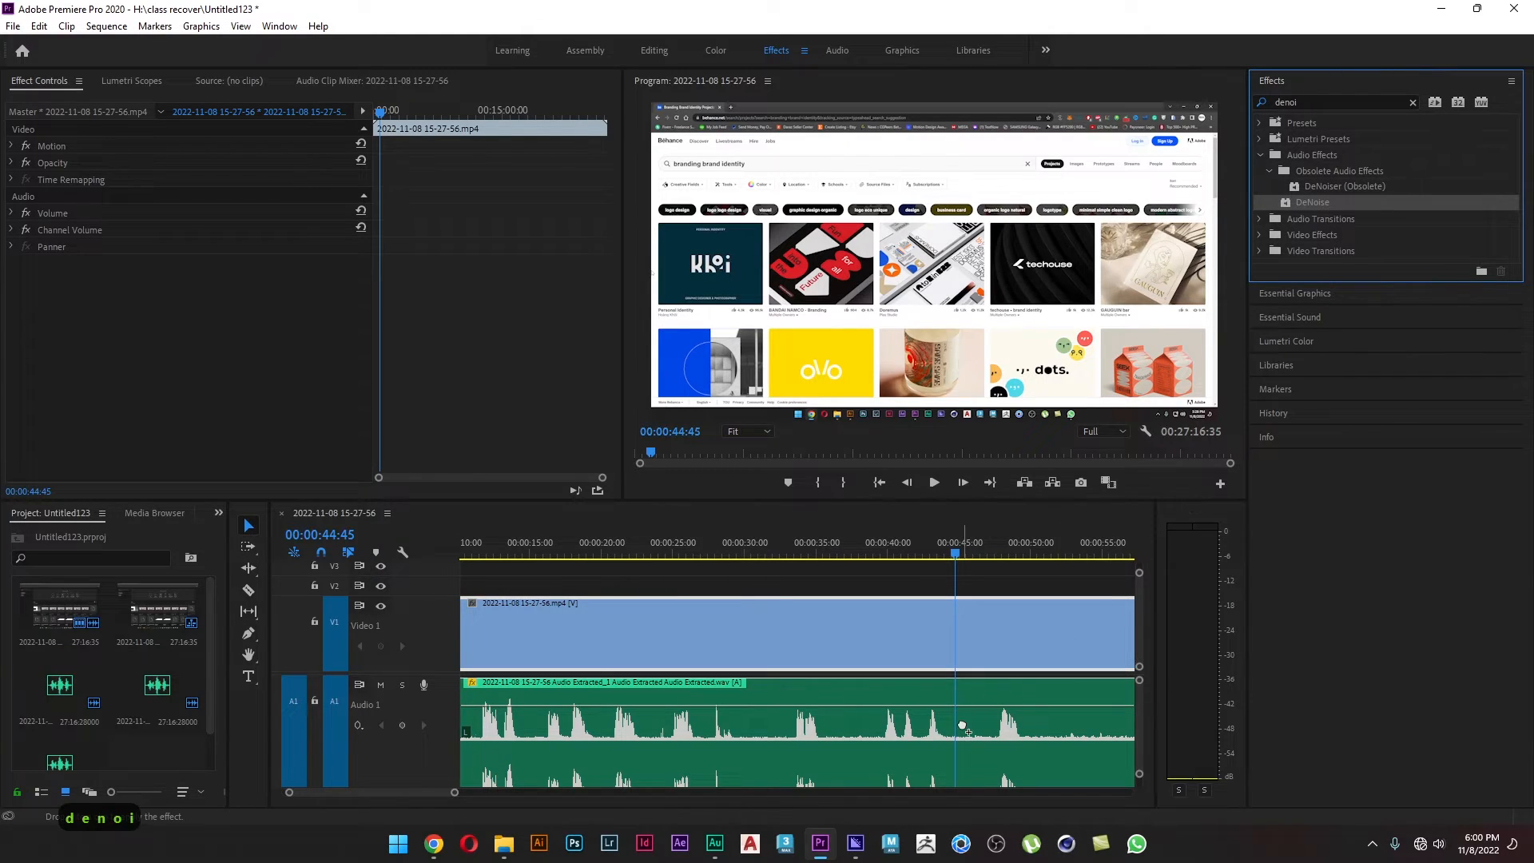
drag(962, 725, 964, 729)
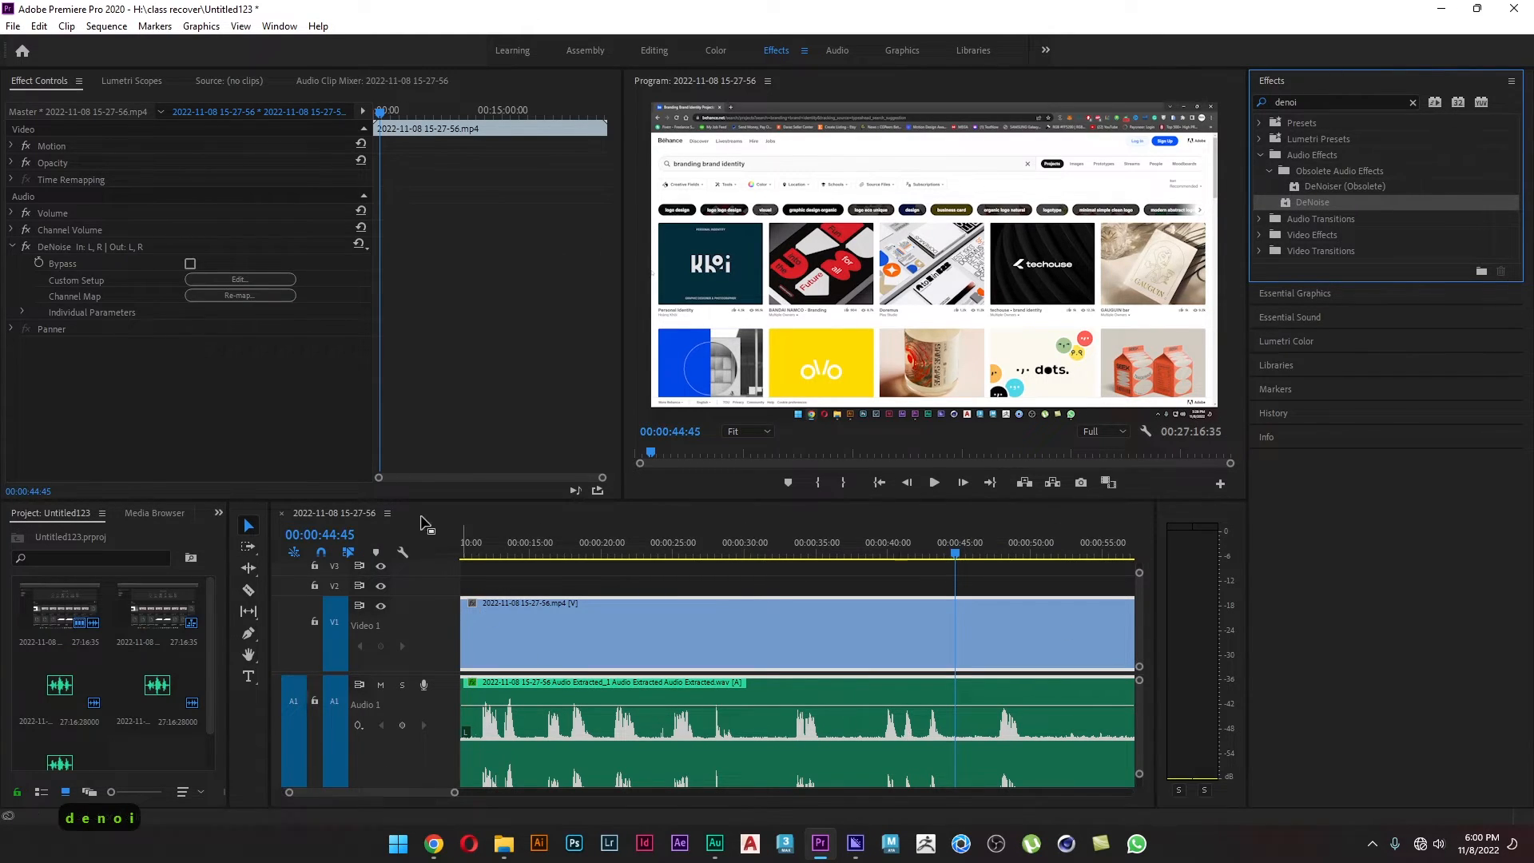
- Open the DeNoise custom setup, examine its presets and noise graph during playback, and lower the system volume
click(230, 280)
drag(608, 266, 244, 145)
key(space)
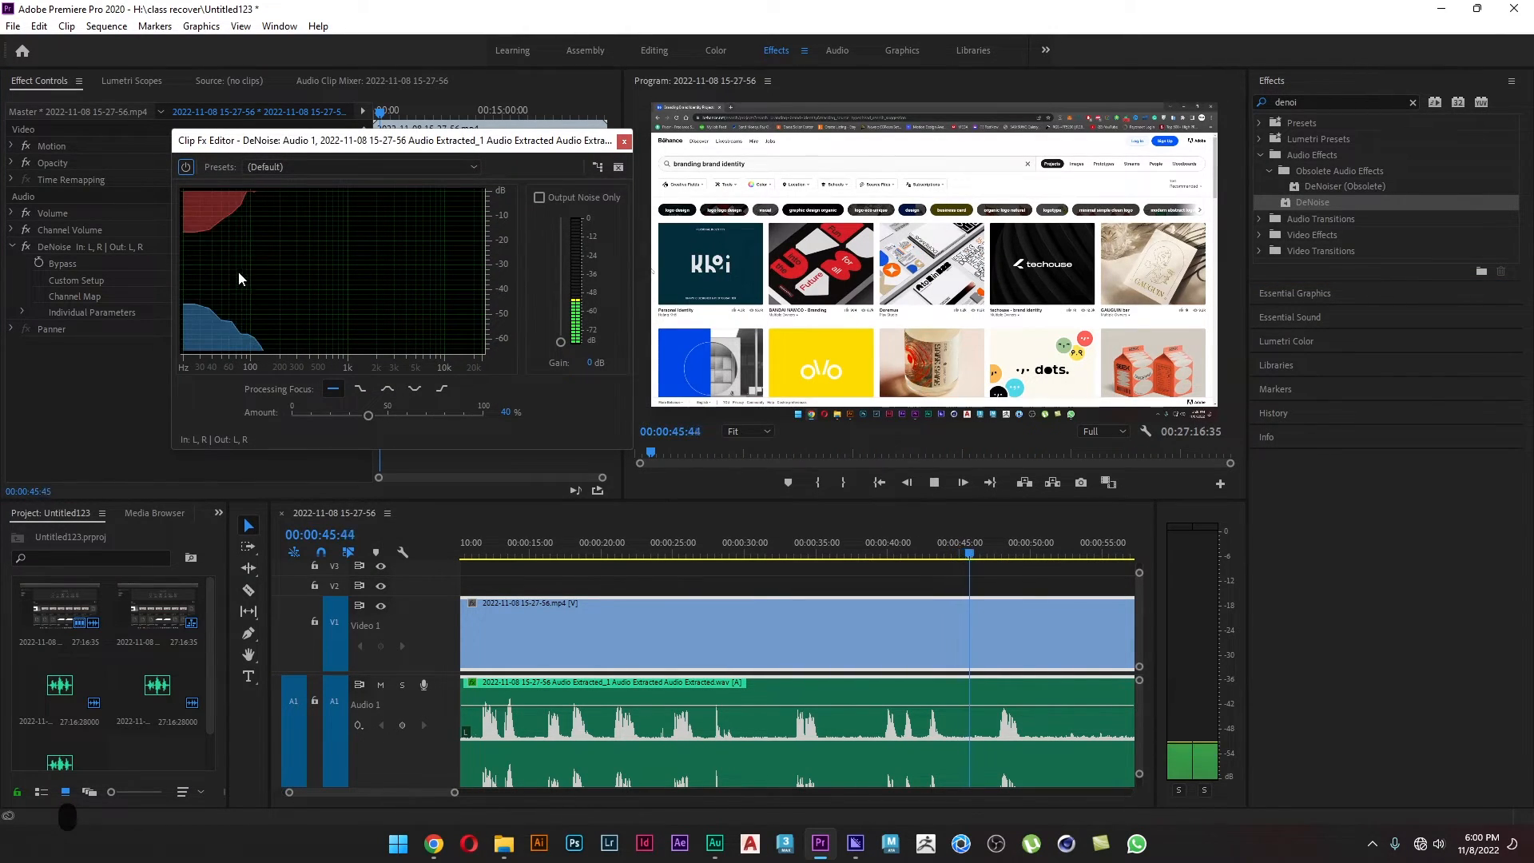
click(327, 165)
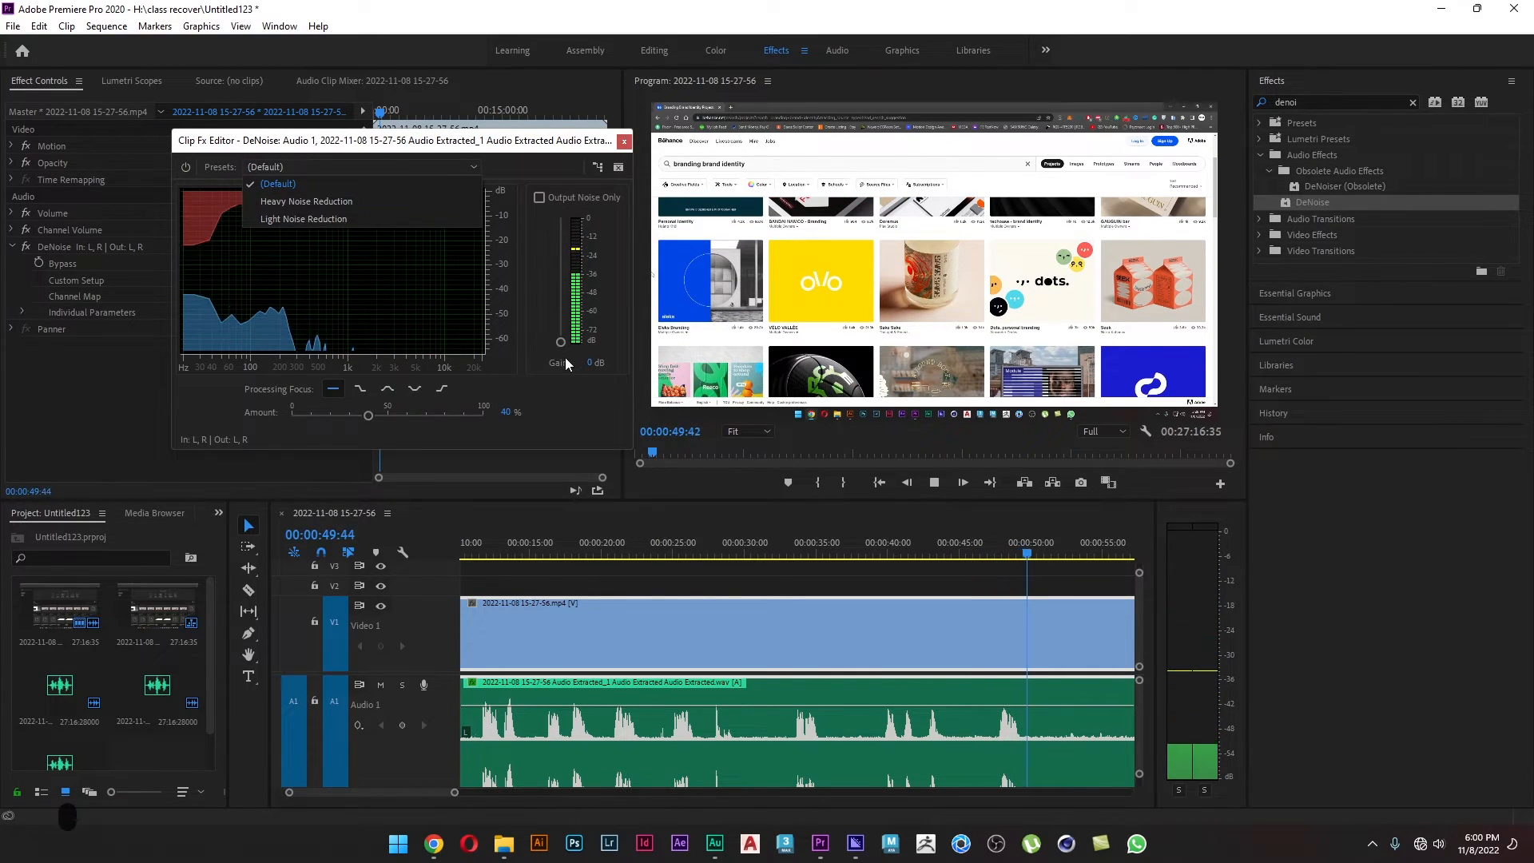
click(1430, 844)
drag(1393, 745, 1335, 744)
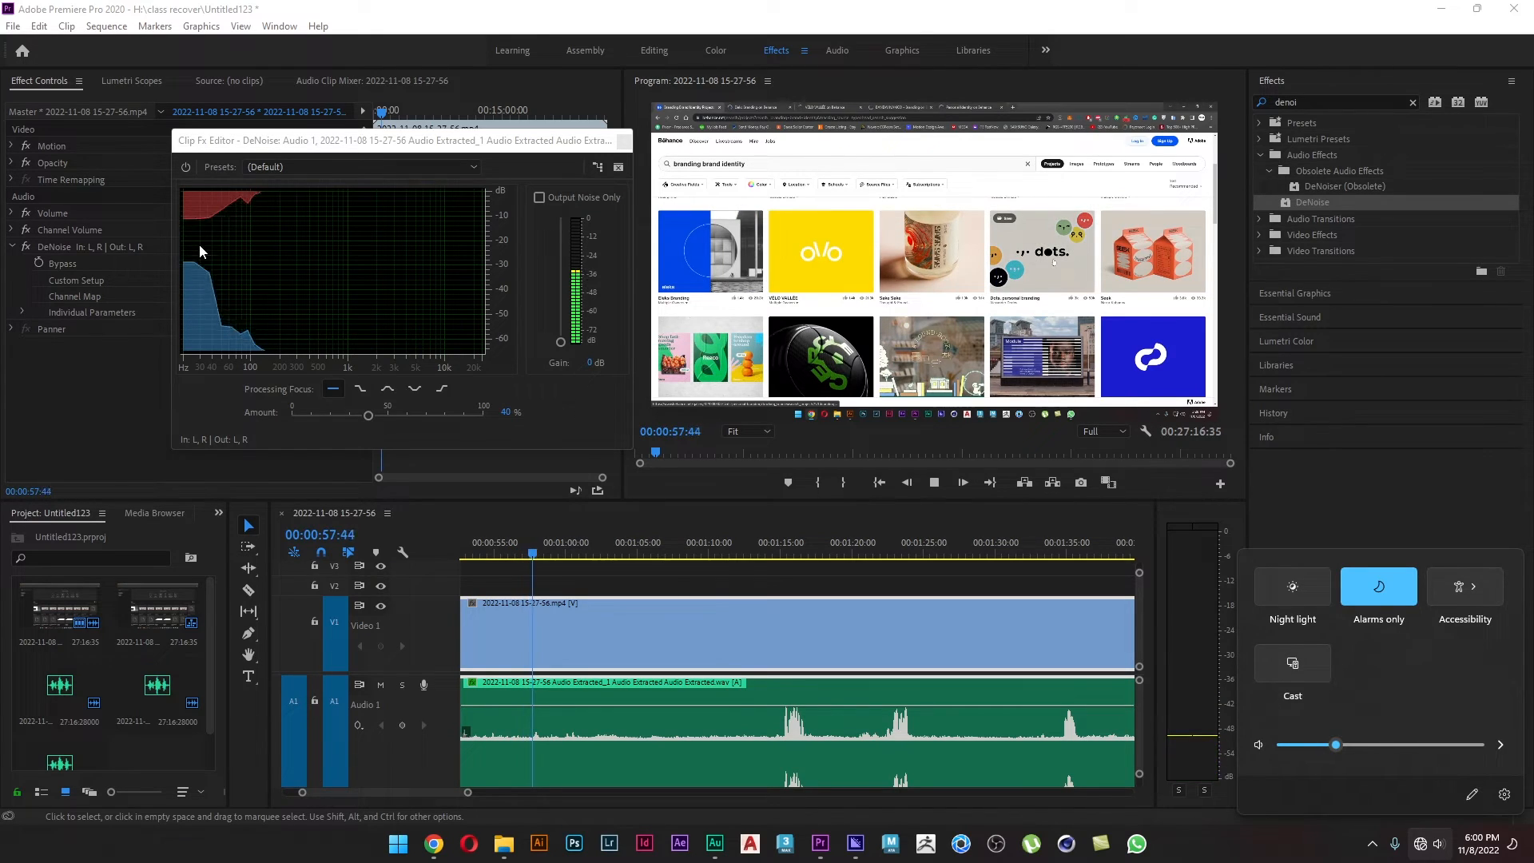
- Try a DeNoise amount of 99% during playback, return it to its starting amount, and close the effect editor
drag(368, 415, 468, 421)
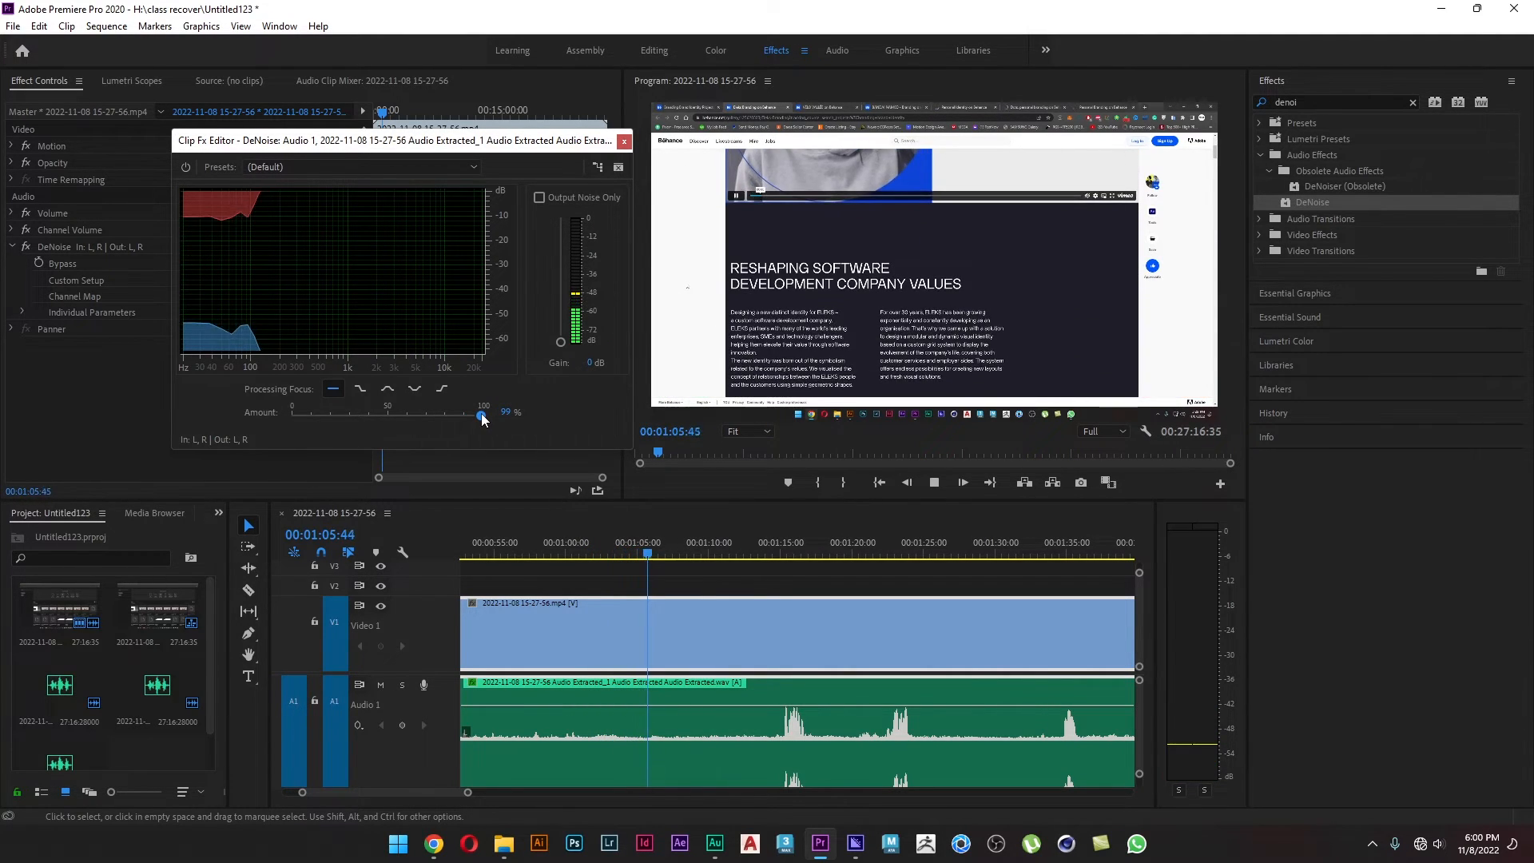
drag(483, 418, 370, 419)
click(624, 141)
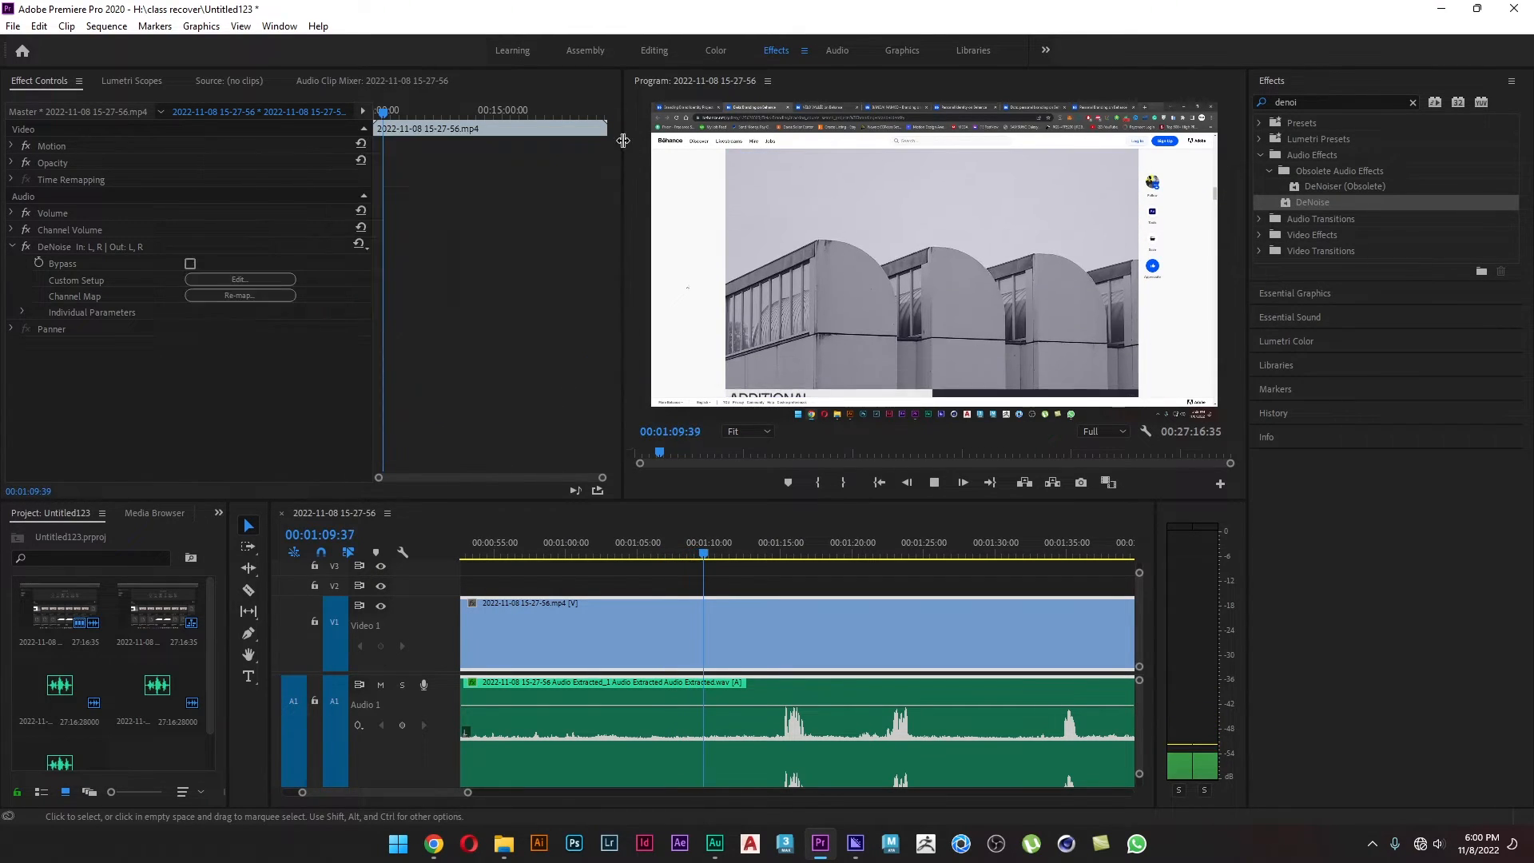
- Find the DeReverb effect with the search text "derev", lower the system volume, and apply the effect to the audio clip on track A1
double_click(1317, 104)
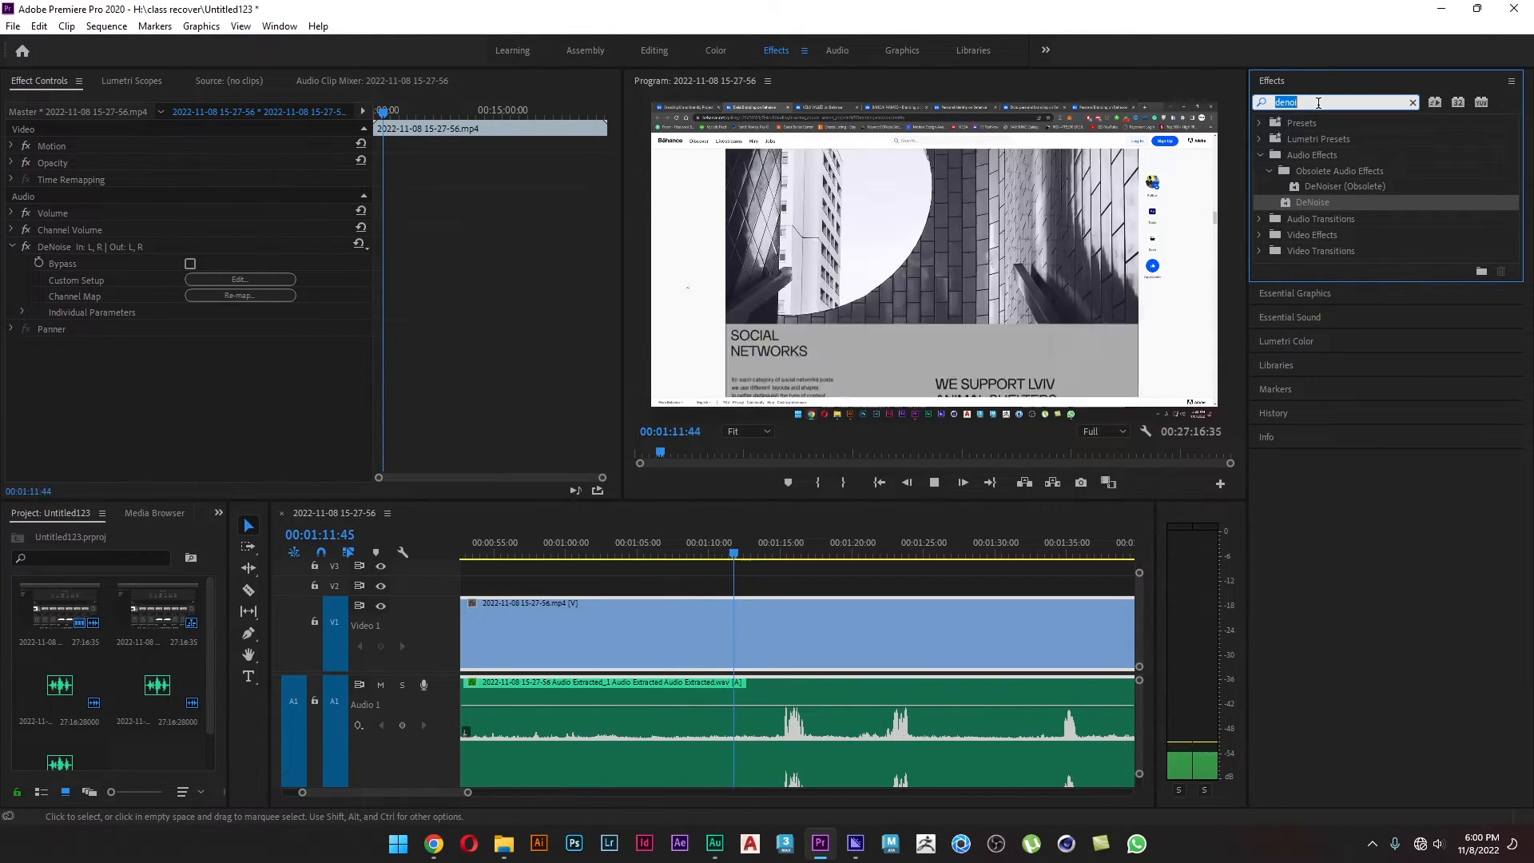
text(derev)
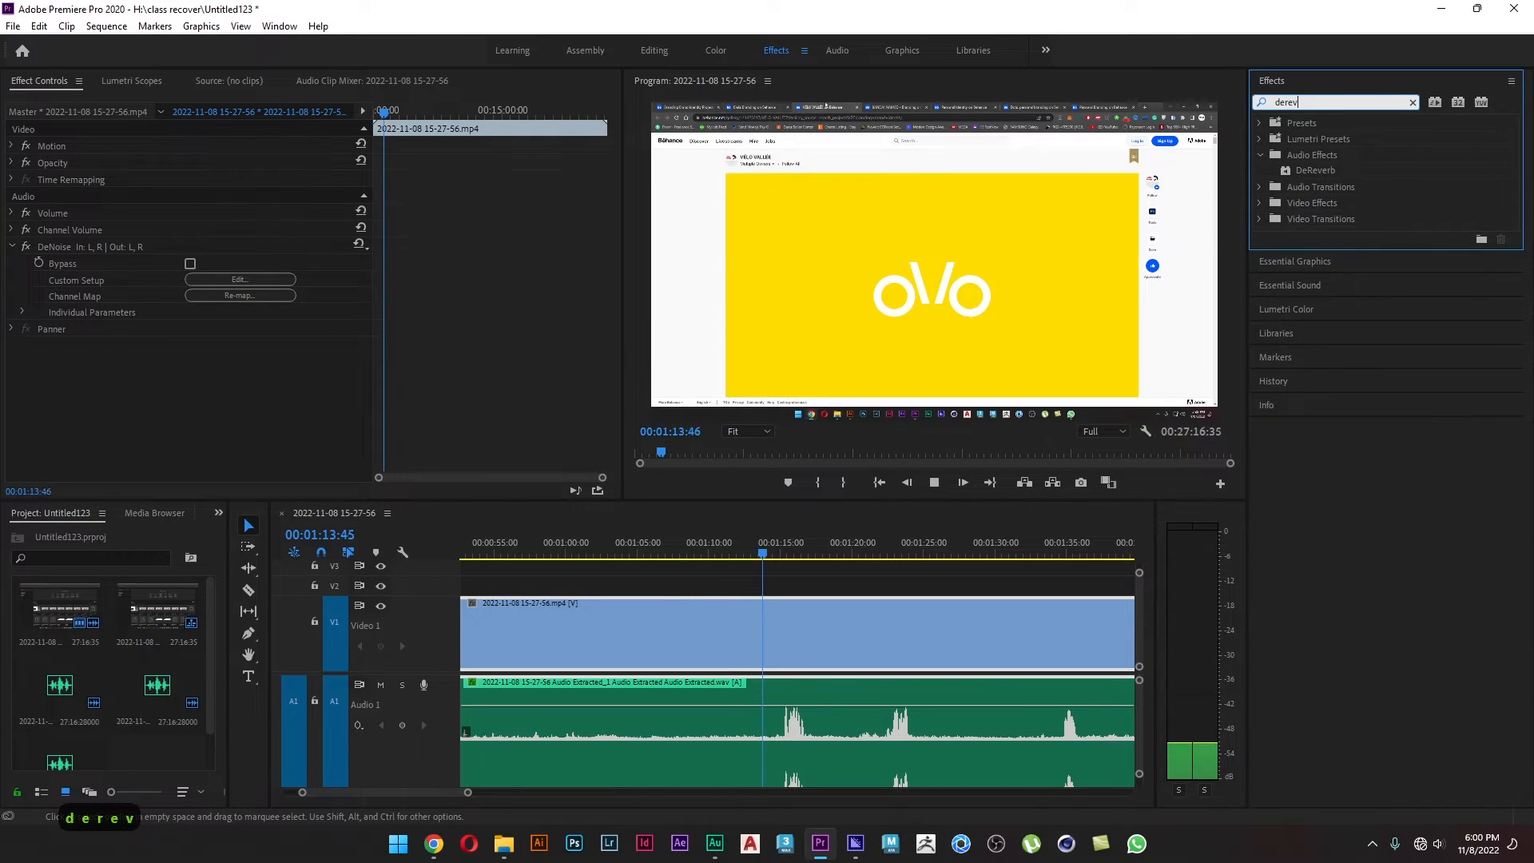
click(1323, 170)
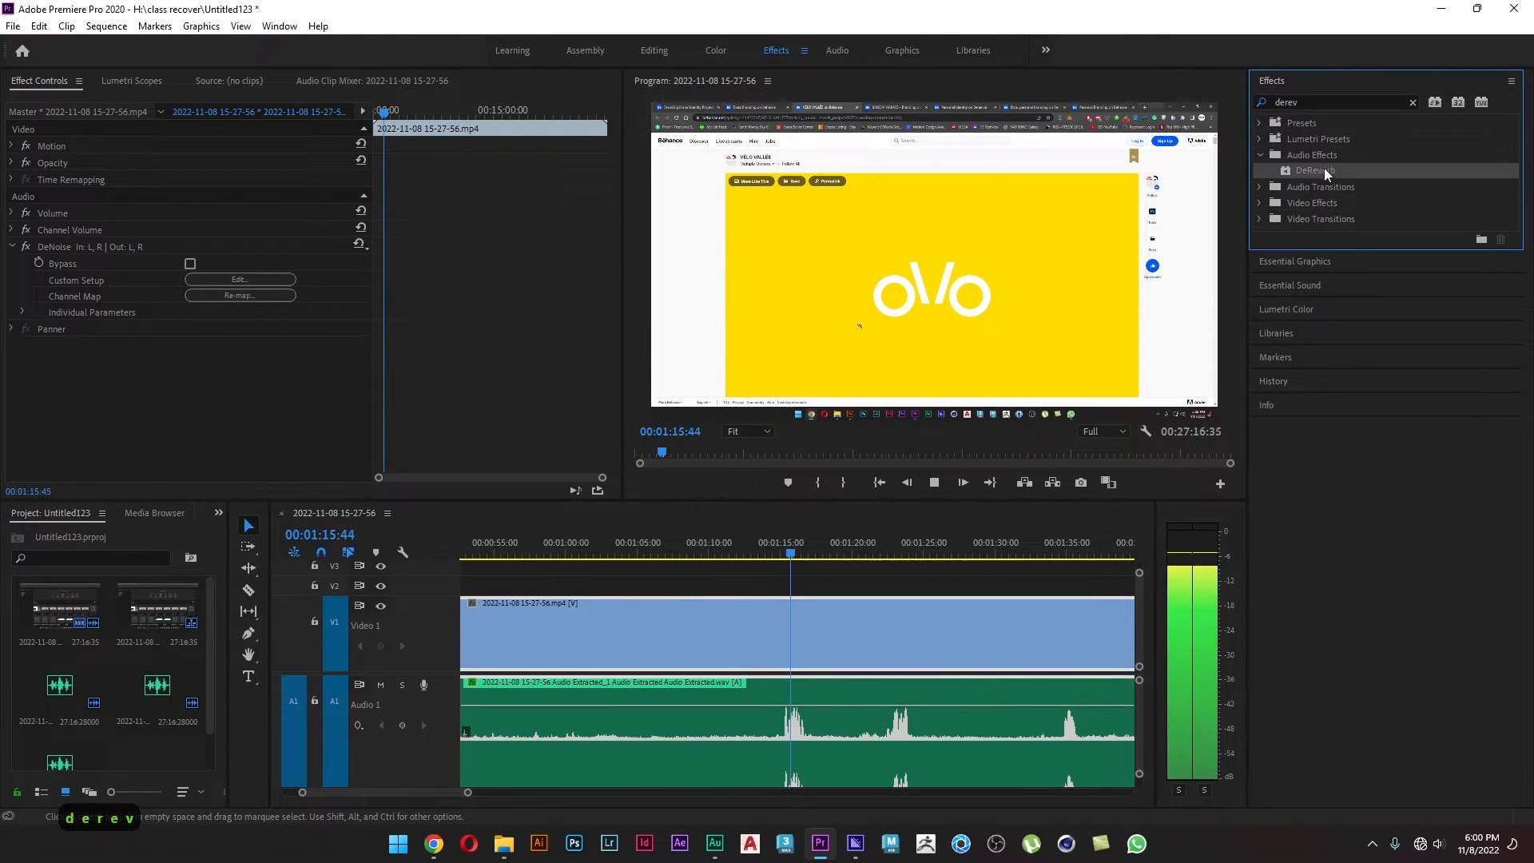
click(1440, 843)
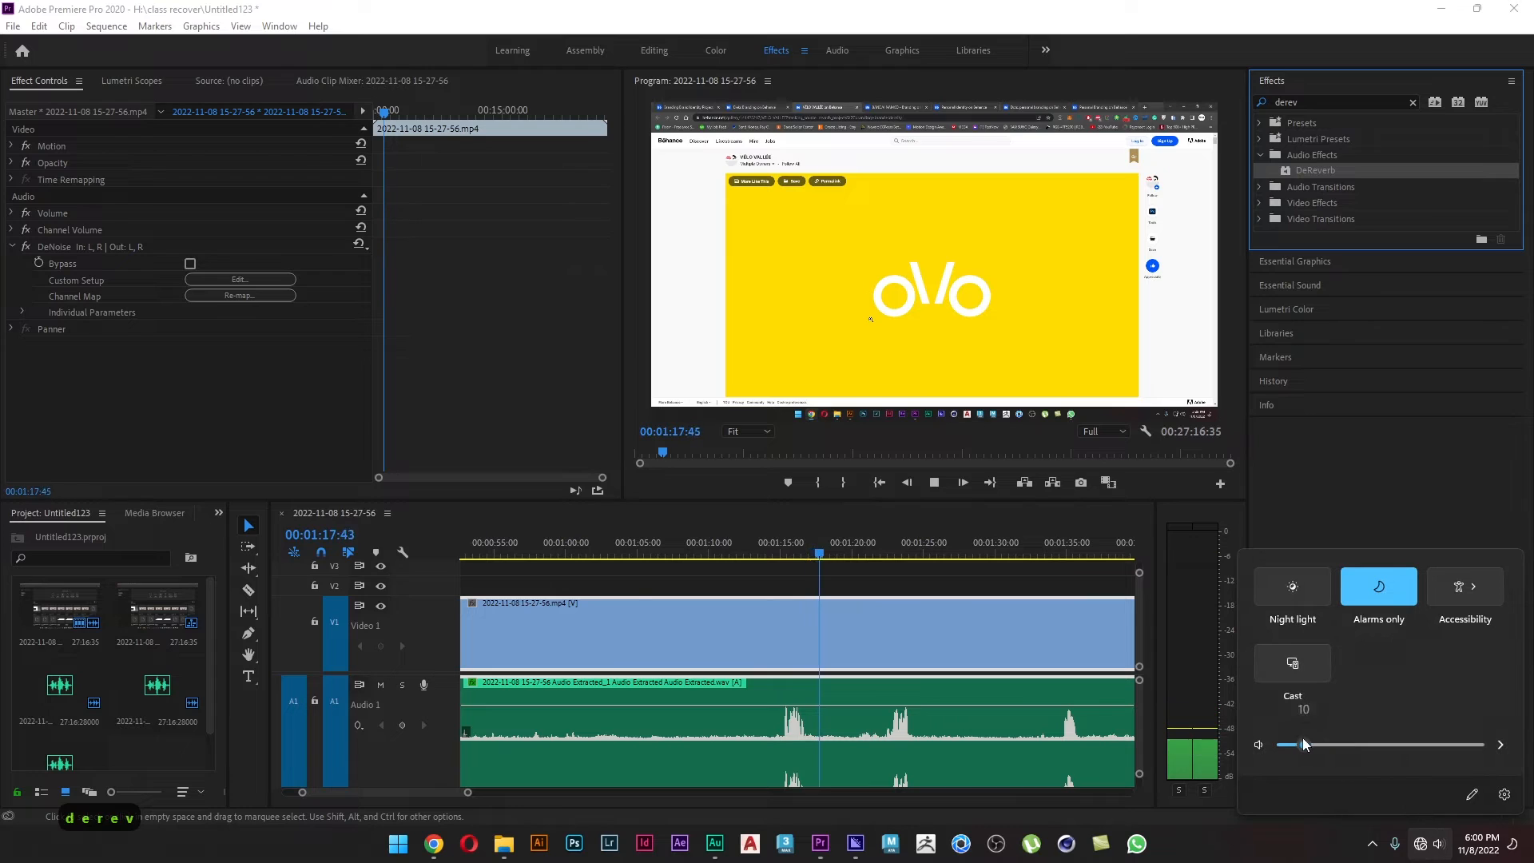
drag(1328, 172, 760, 704)
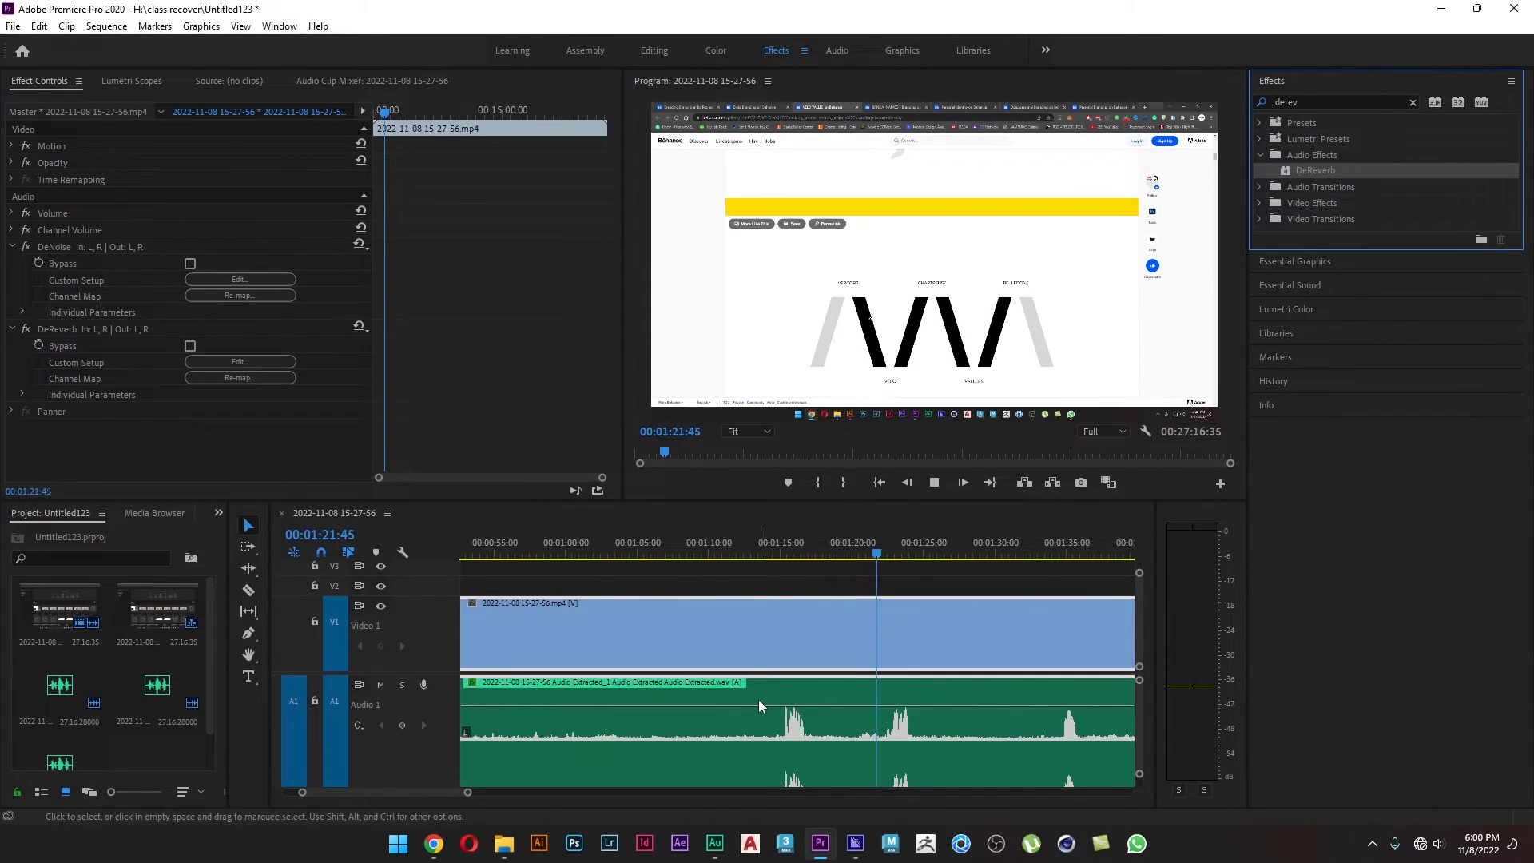
- Open the DeReverb custom setup, keep the default preset, and set the effect's amount to 50%
click(66, 328)
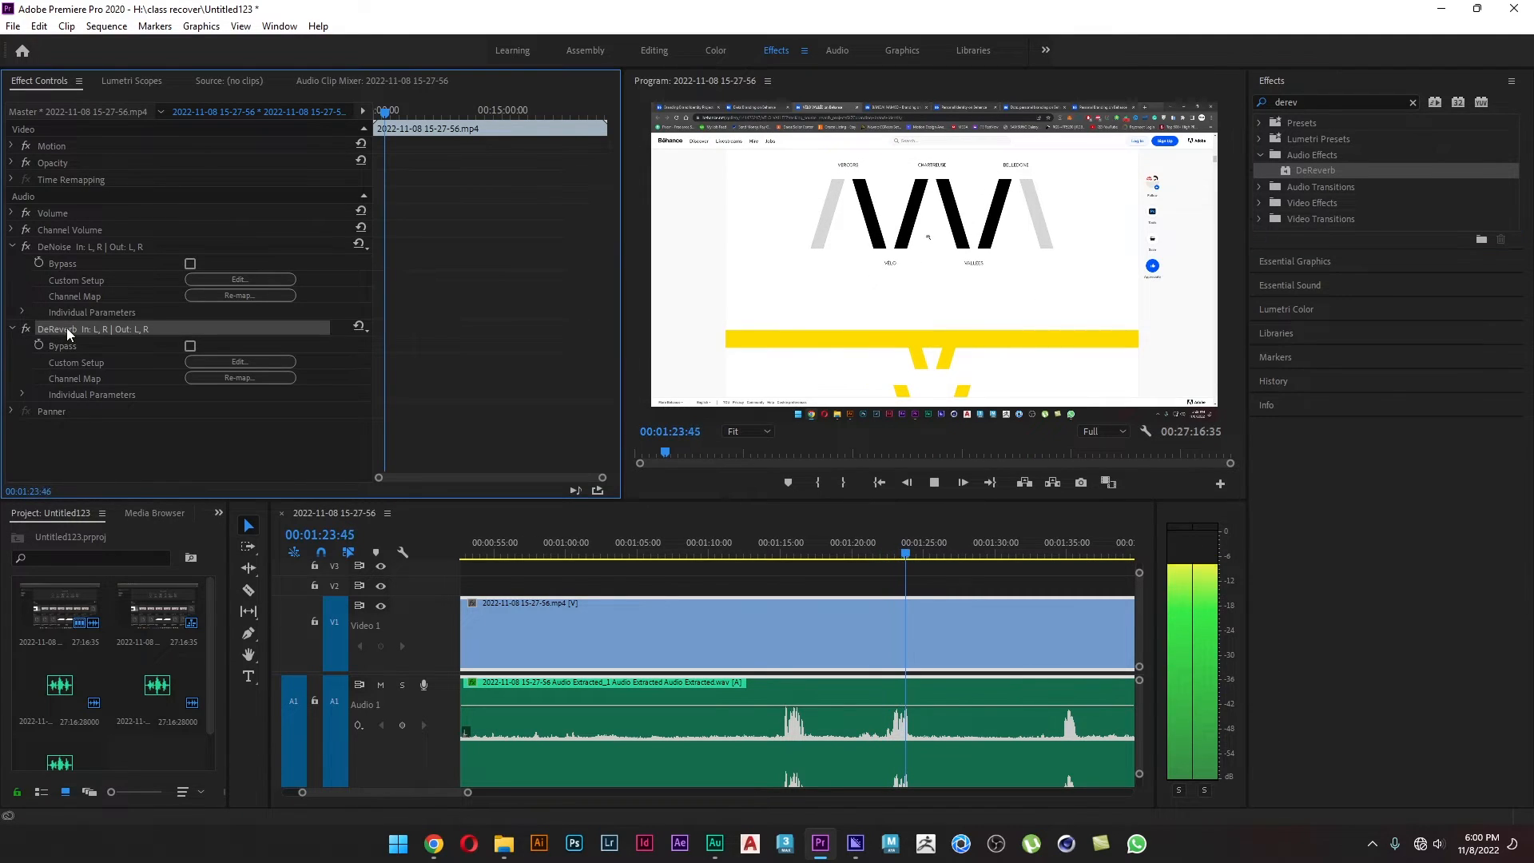
click(231, 361)
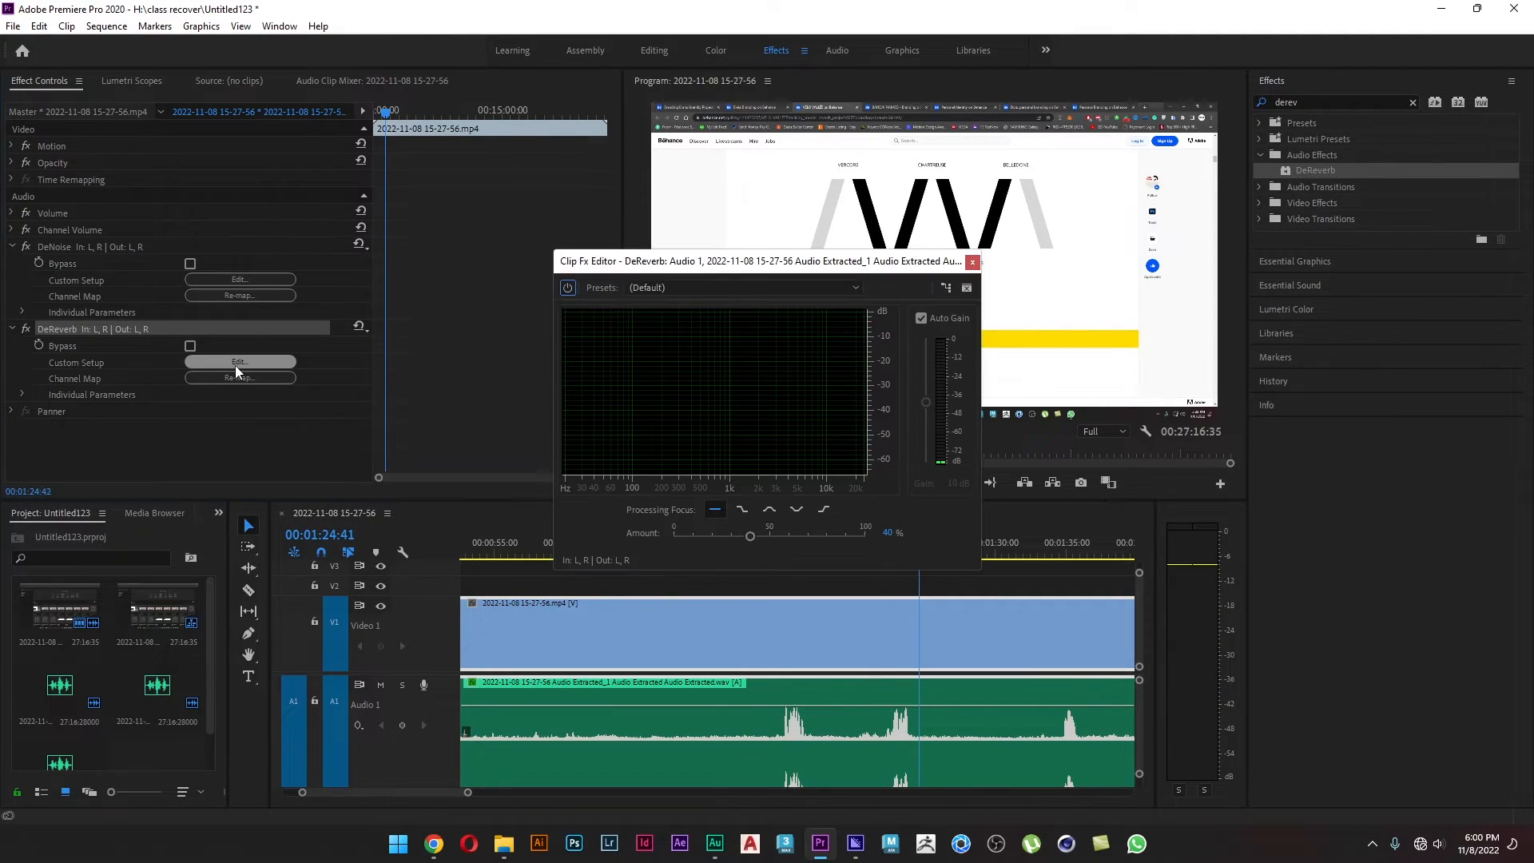
click(660, 291)
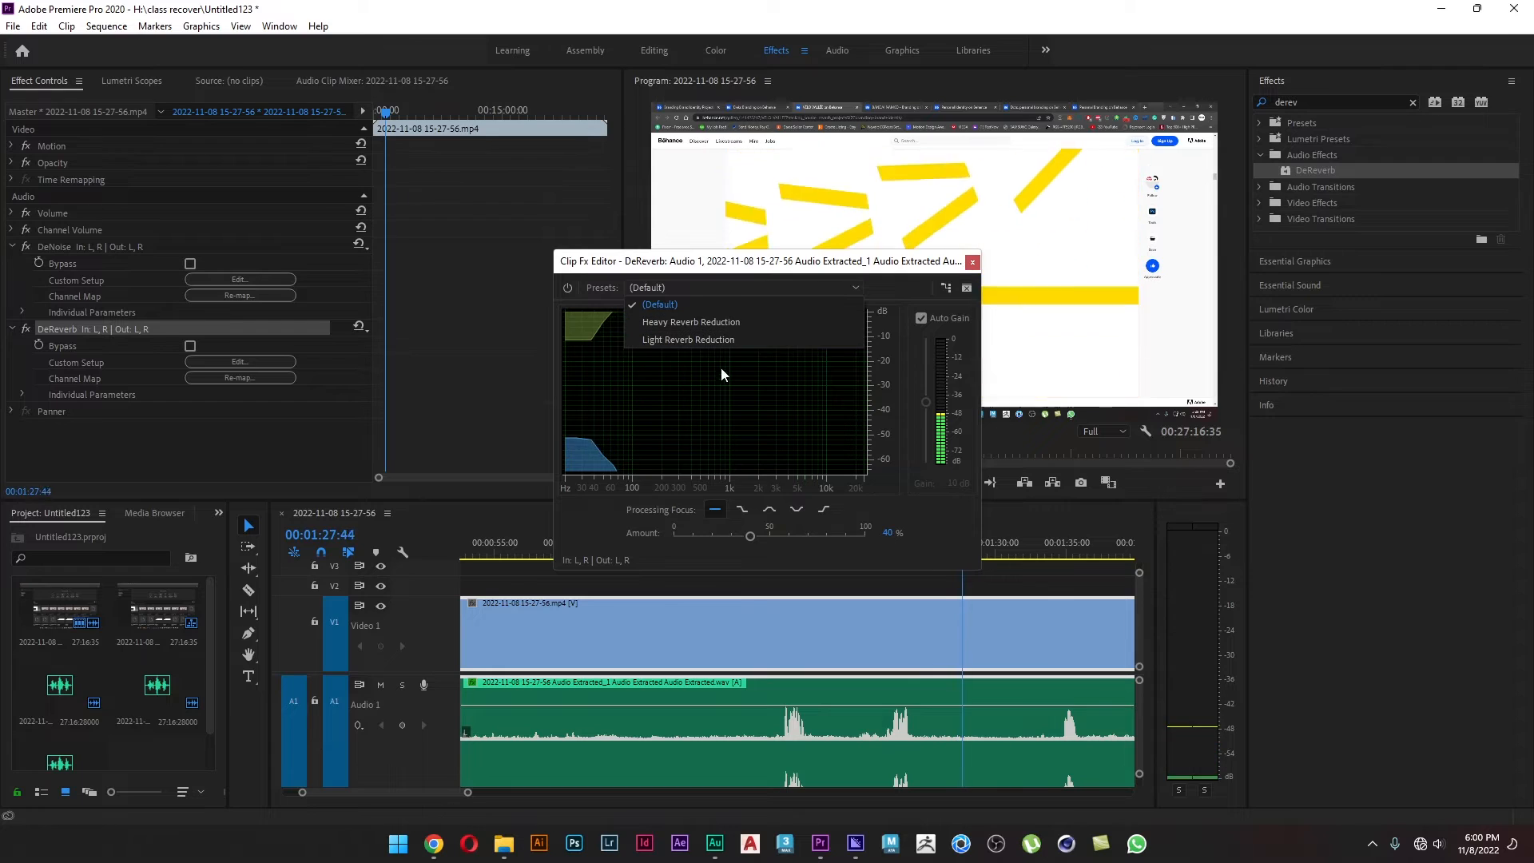
click(727, 392)
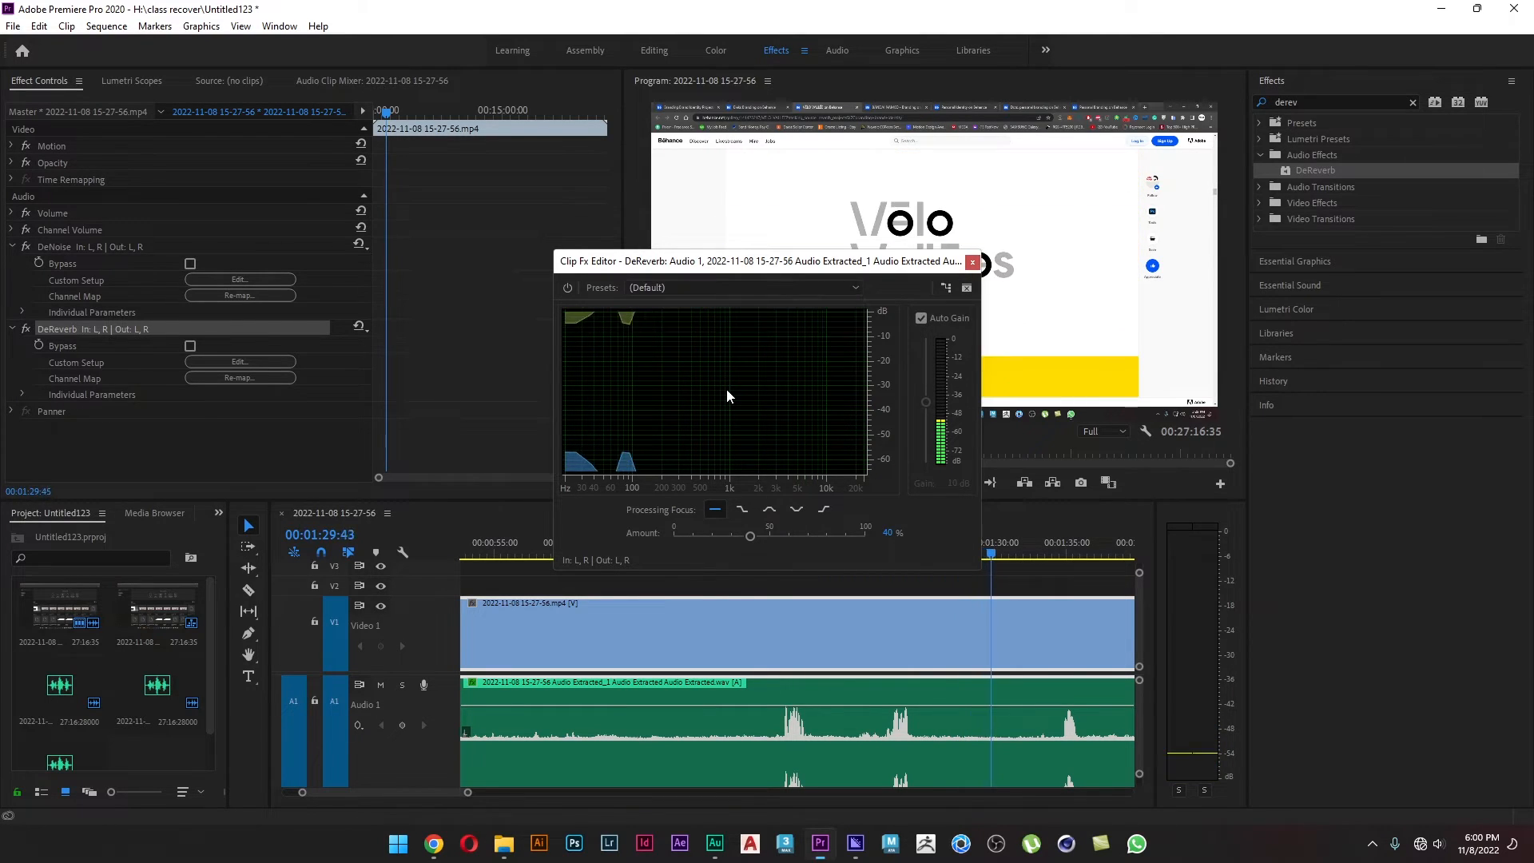
click(753, 537)
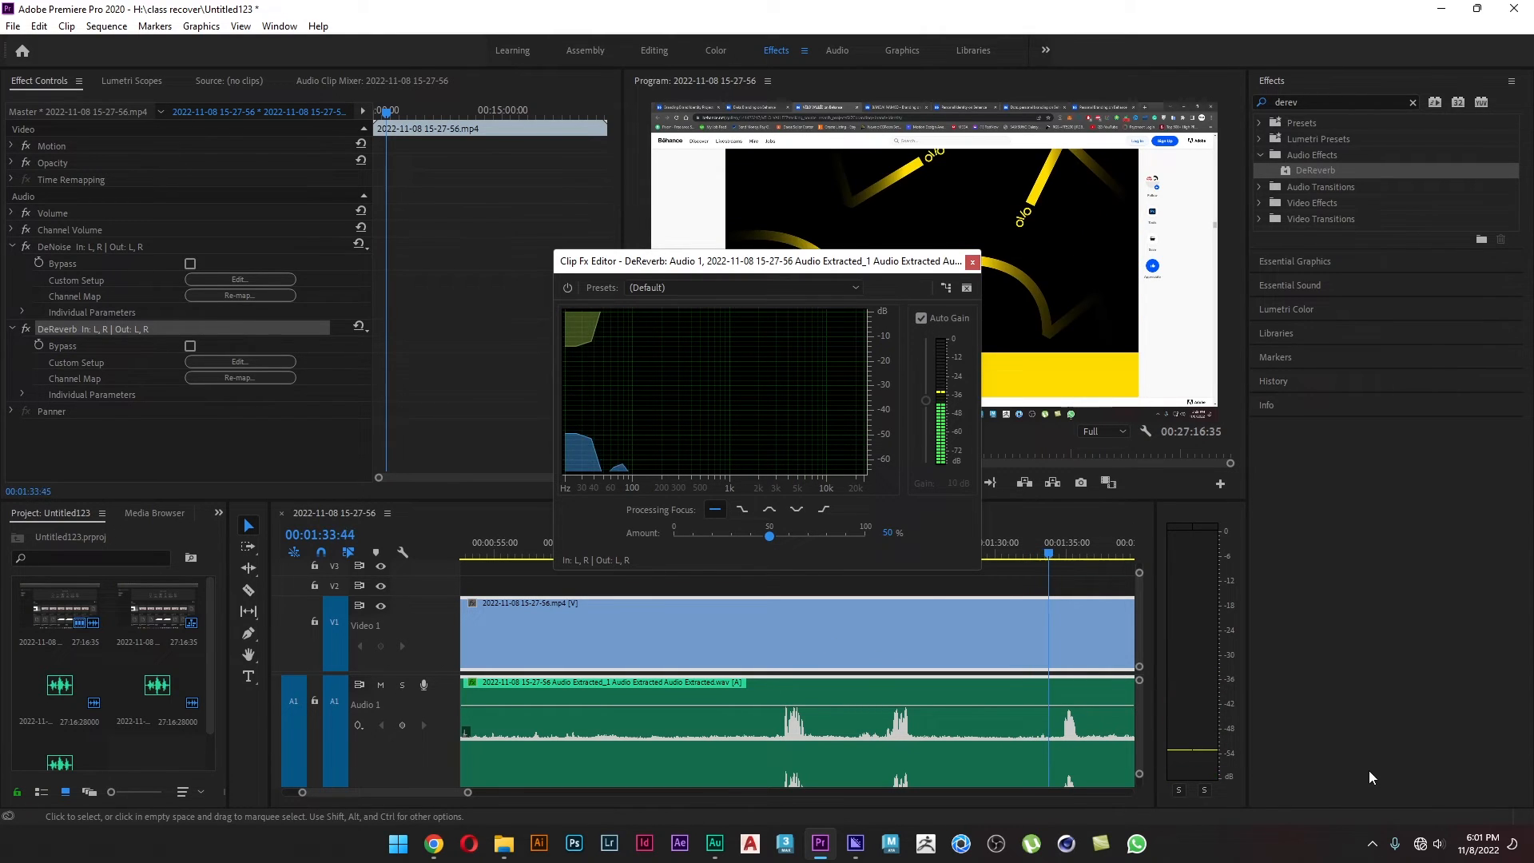
- Raise the system volume and play the sequence from about 00:02:13 to listen to the speech with DeReverb applied
click(1430, 843)
drag(1319, 746, 1403, 751)
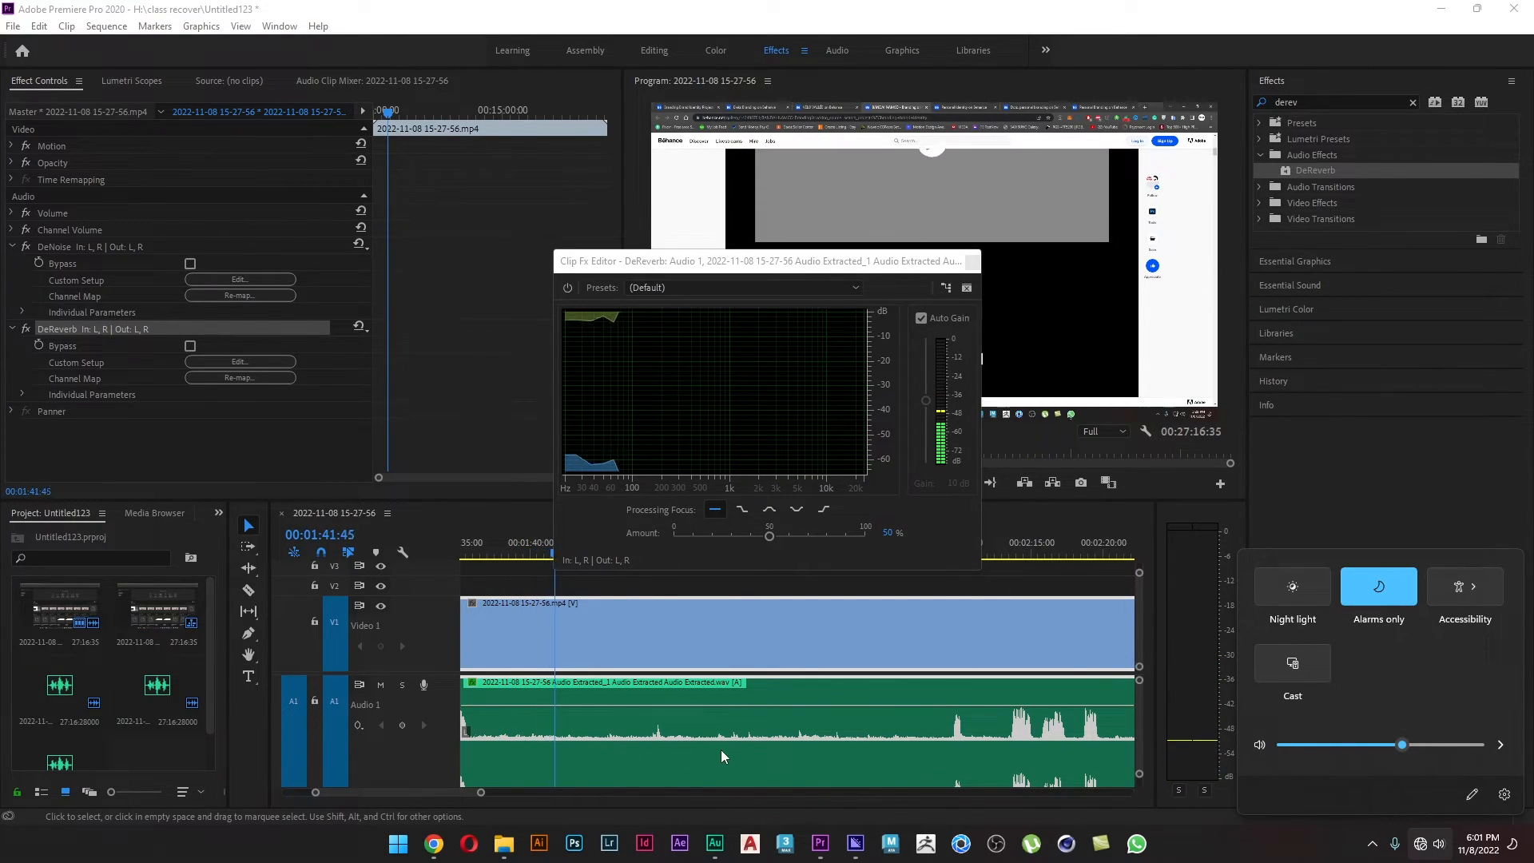
click(843, 727)
click(1003, 554)
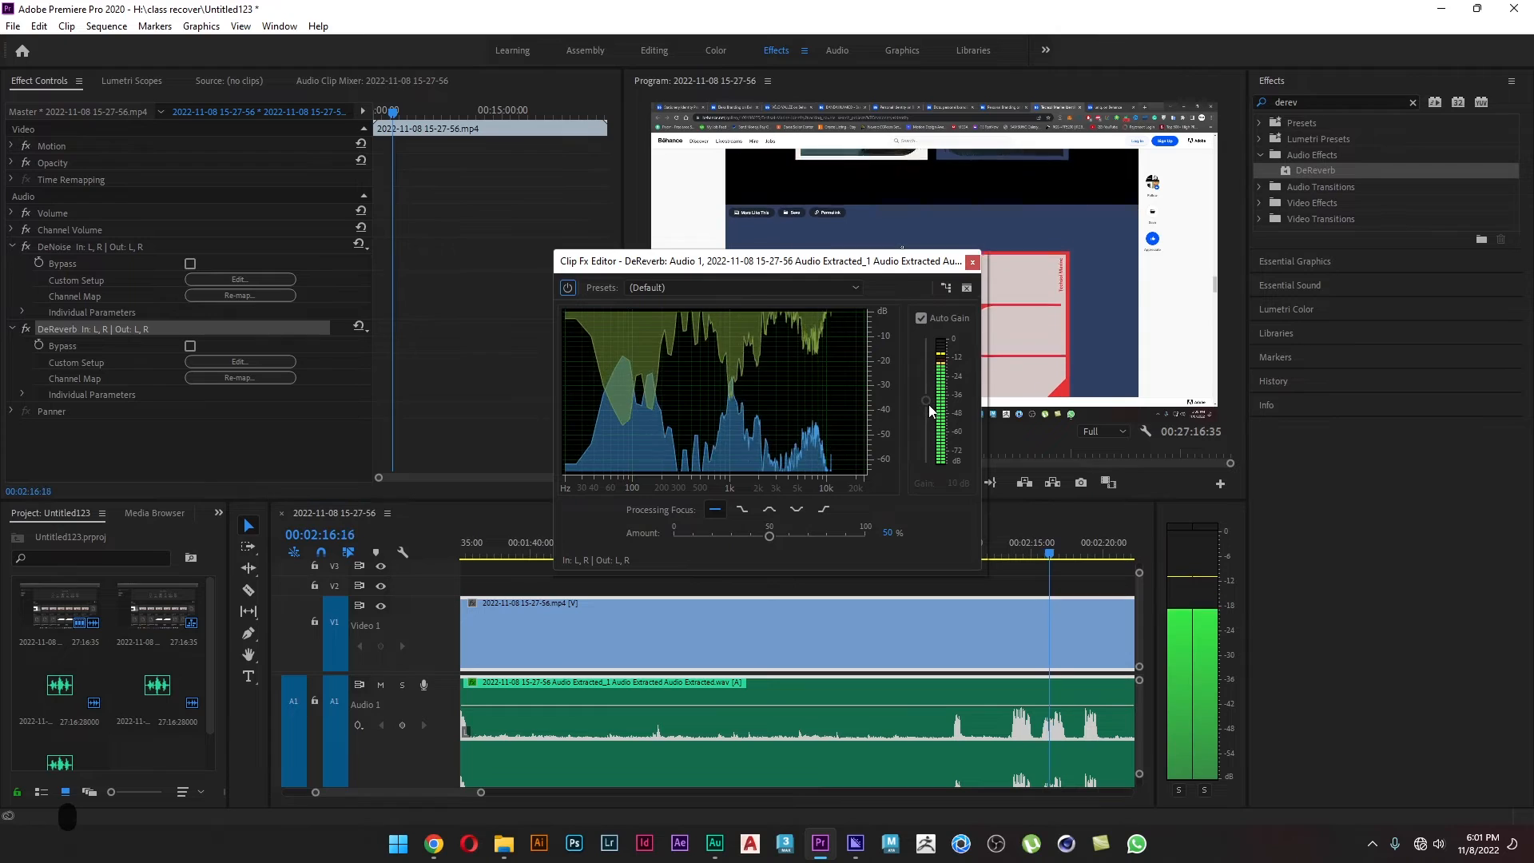
- Set the DeReverb amount to 40%, close its editor, and lower the system volume before stopping playback
drag(769, 536, 746, 540)
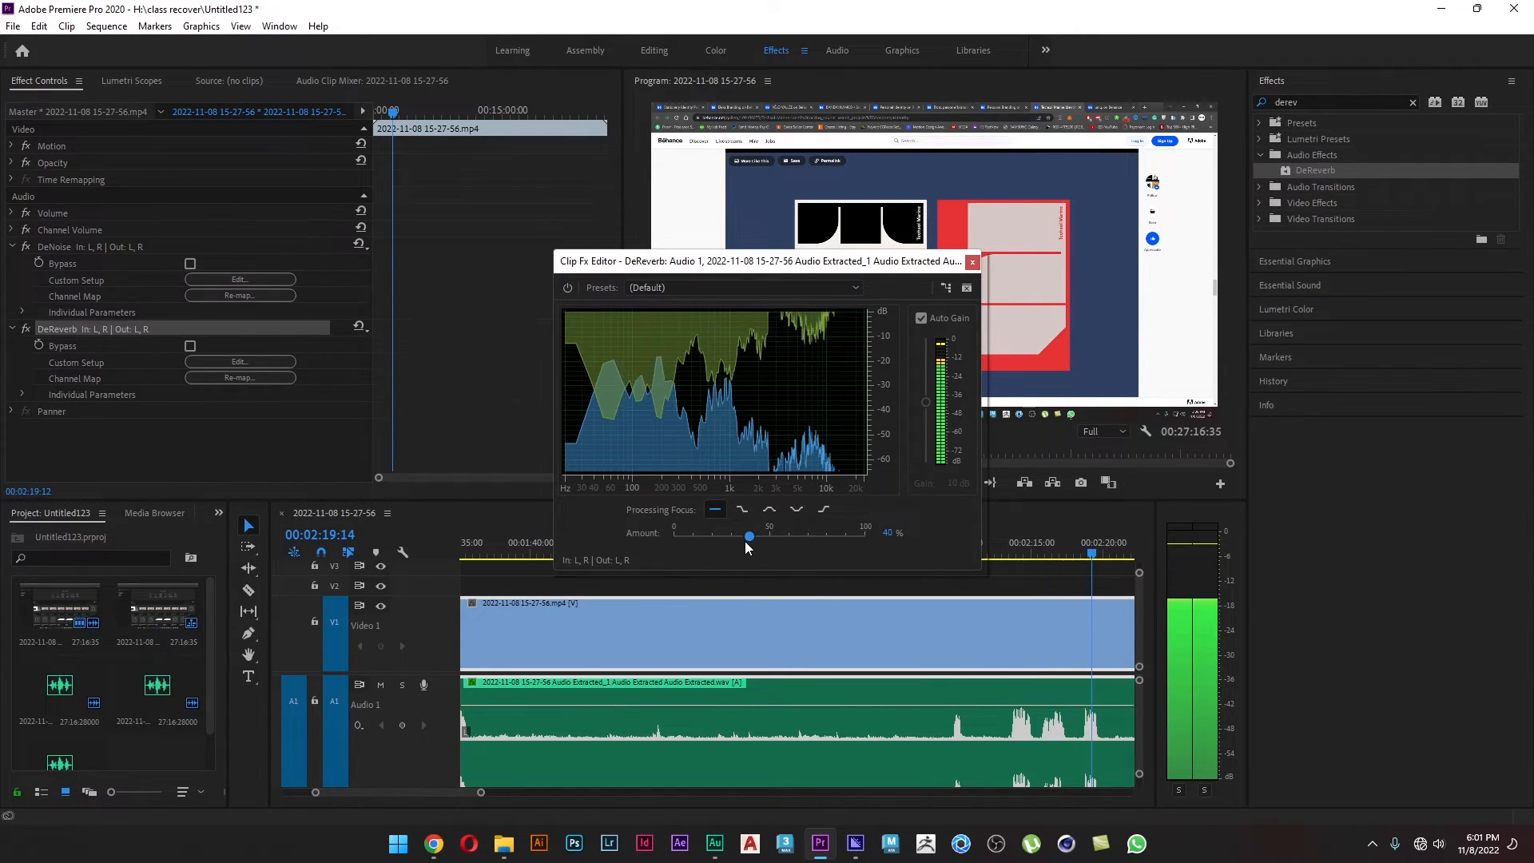
click(973, 262)
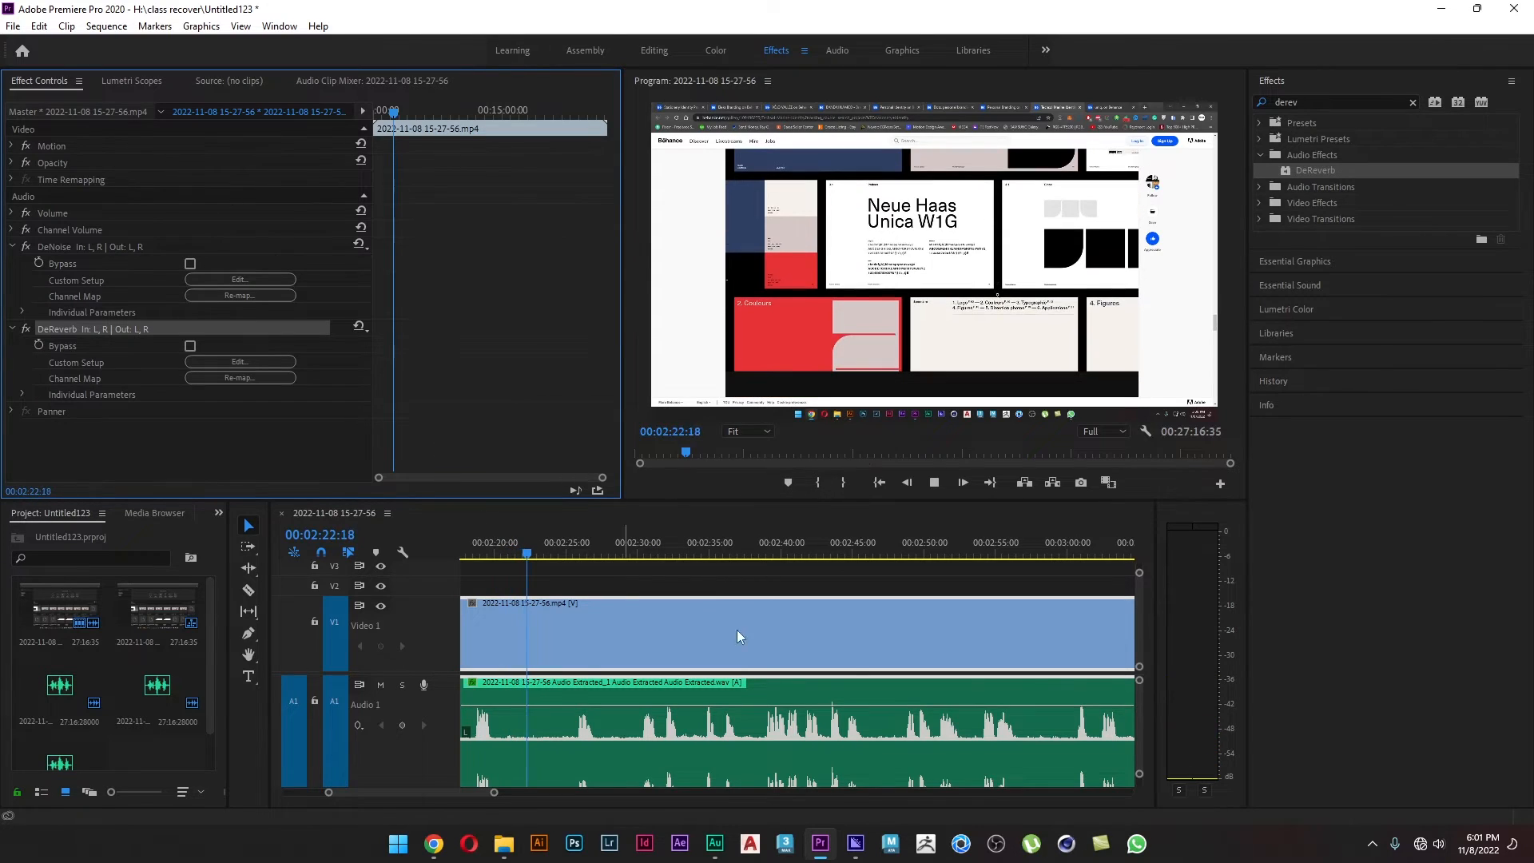
click(1438, 844)
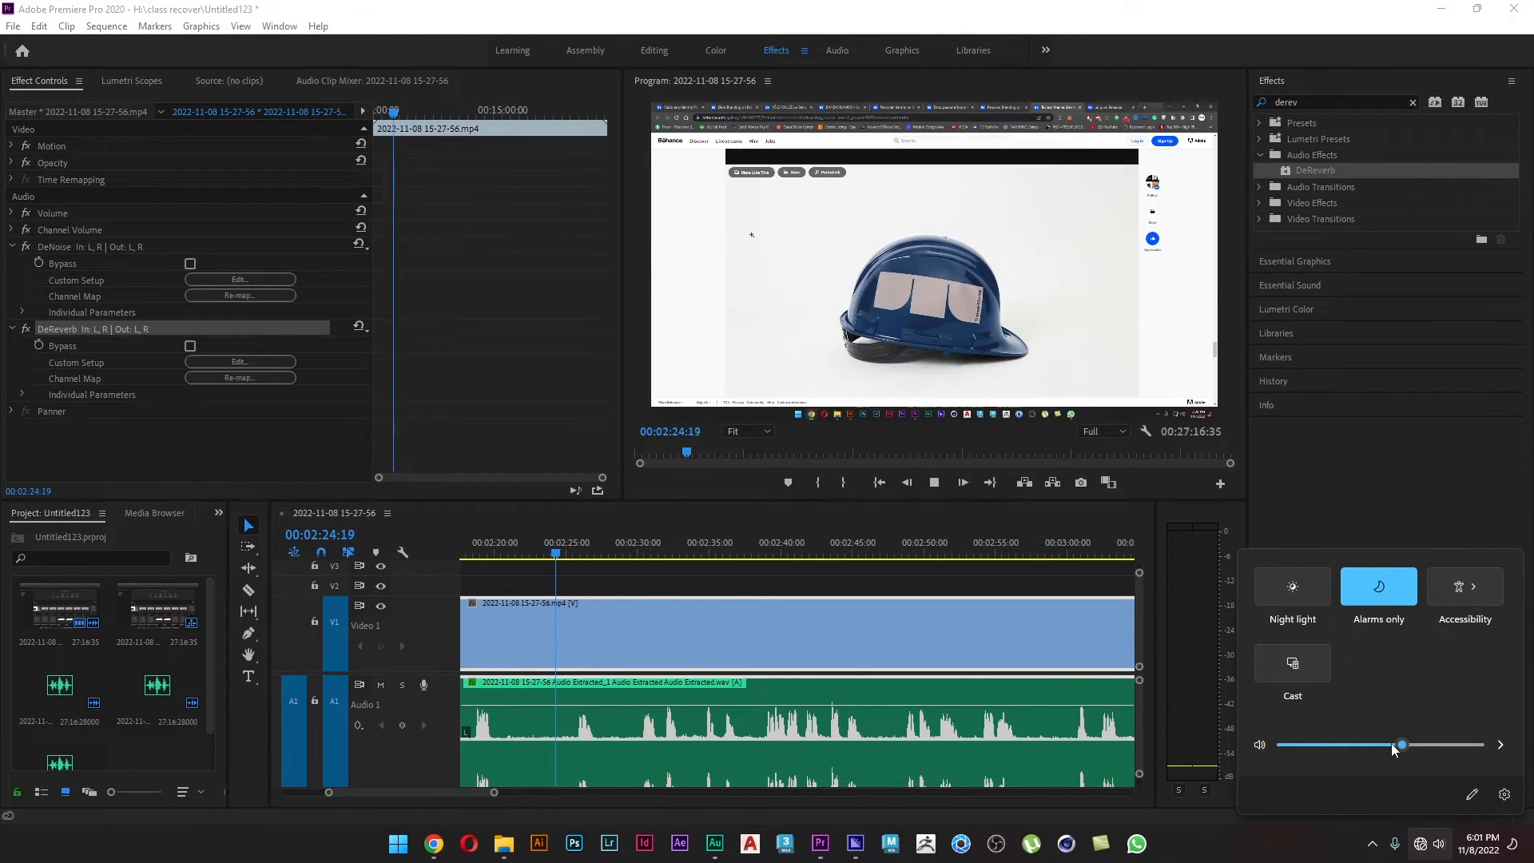
drag(1391, 745, 1336, 744)
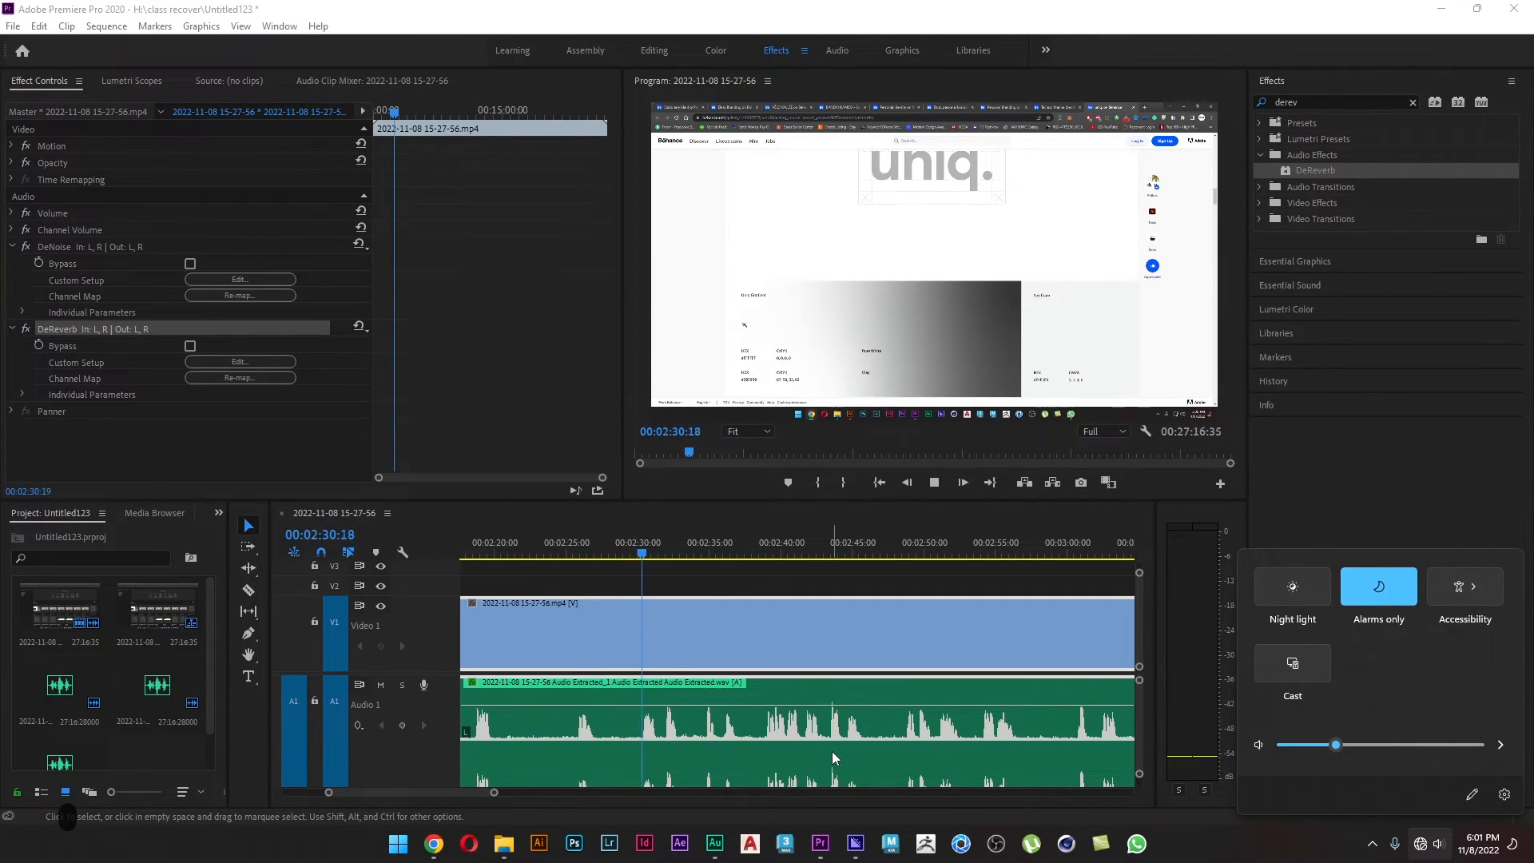
click(702, 697)
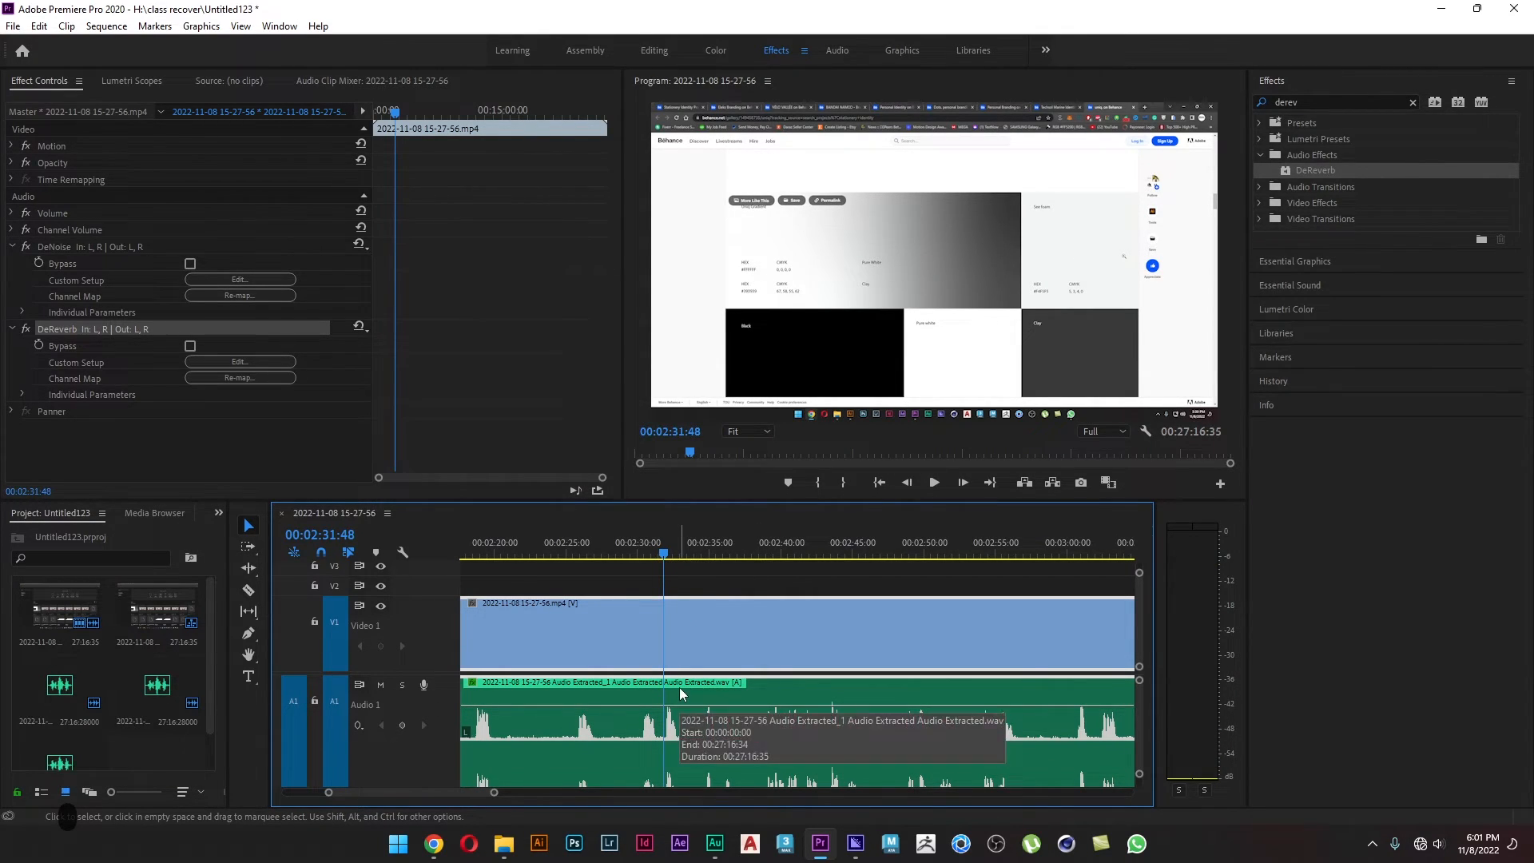
- Deselect the clips and reduce the heights of video track V1 and audio track A1 in the timeline
click(768, 579)
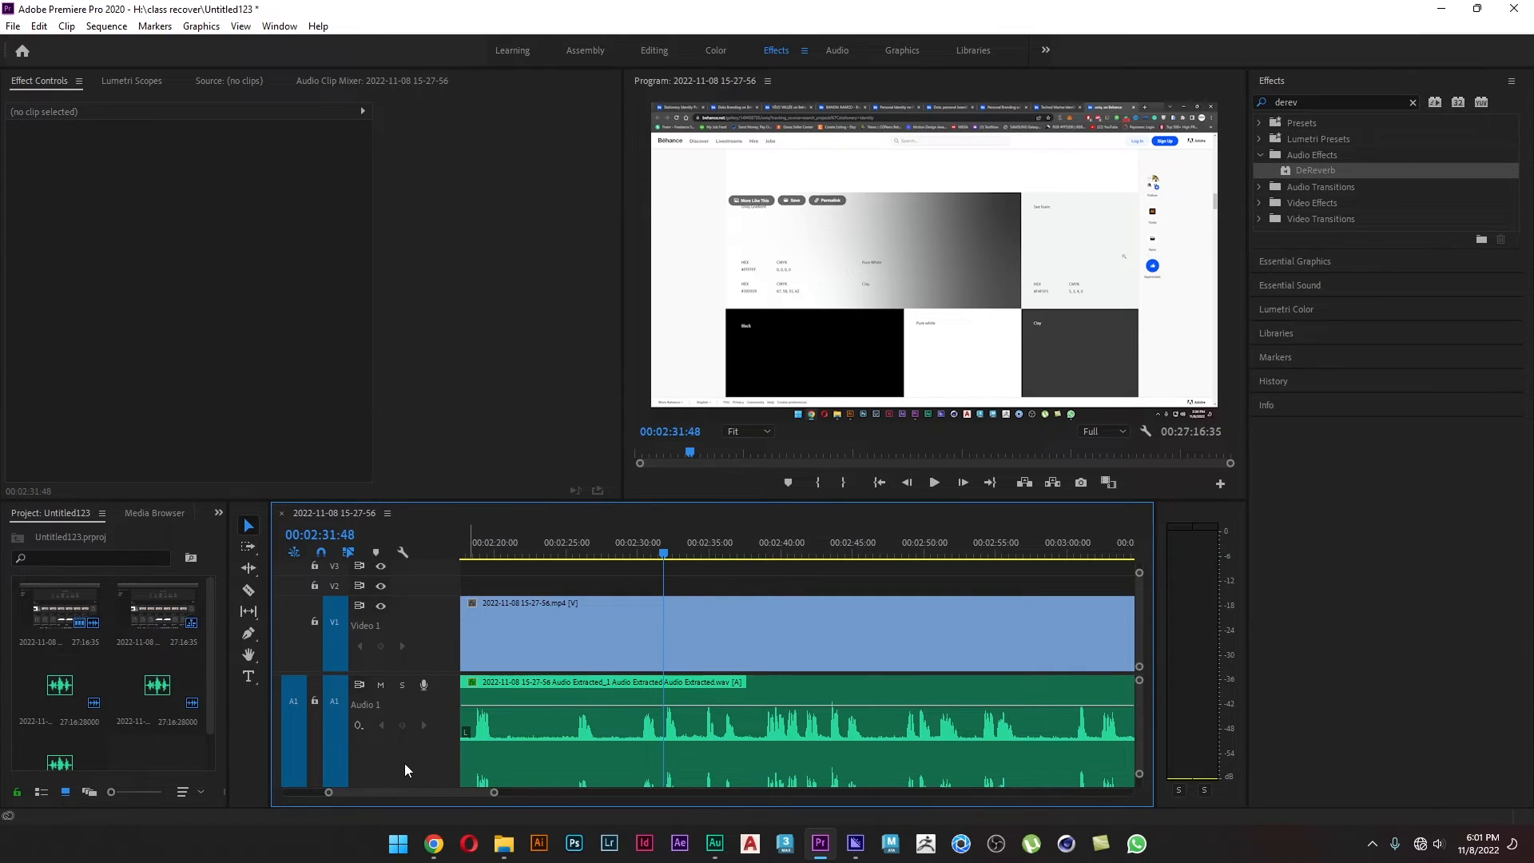
scroll(415, 746, down, 5)
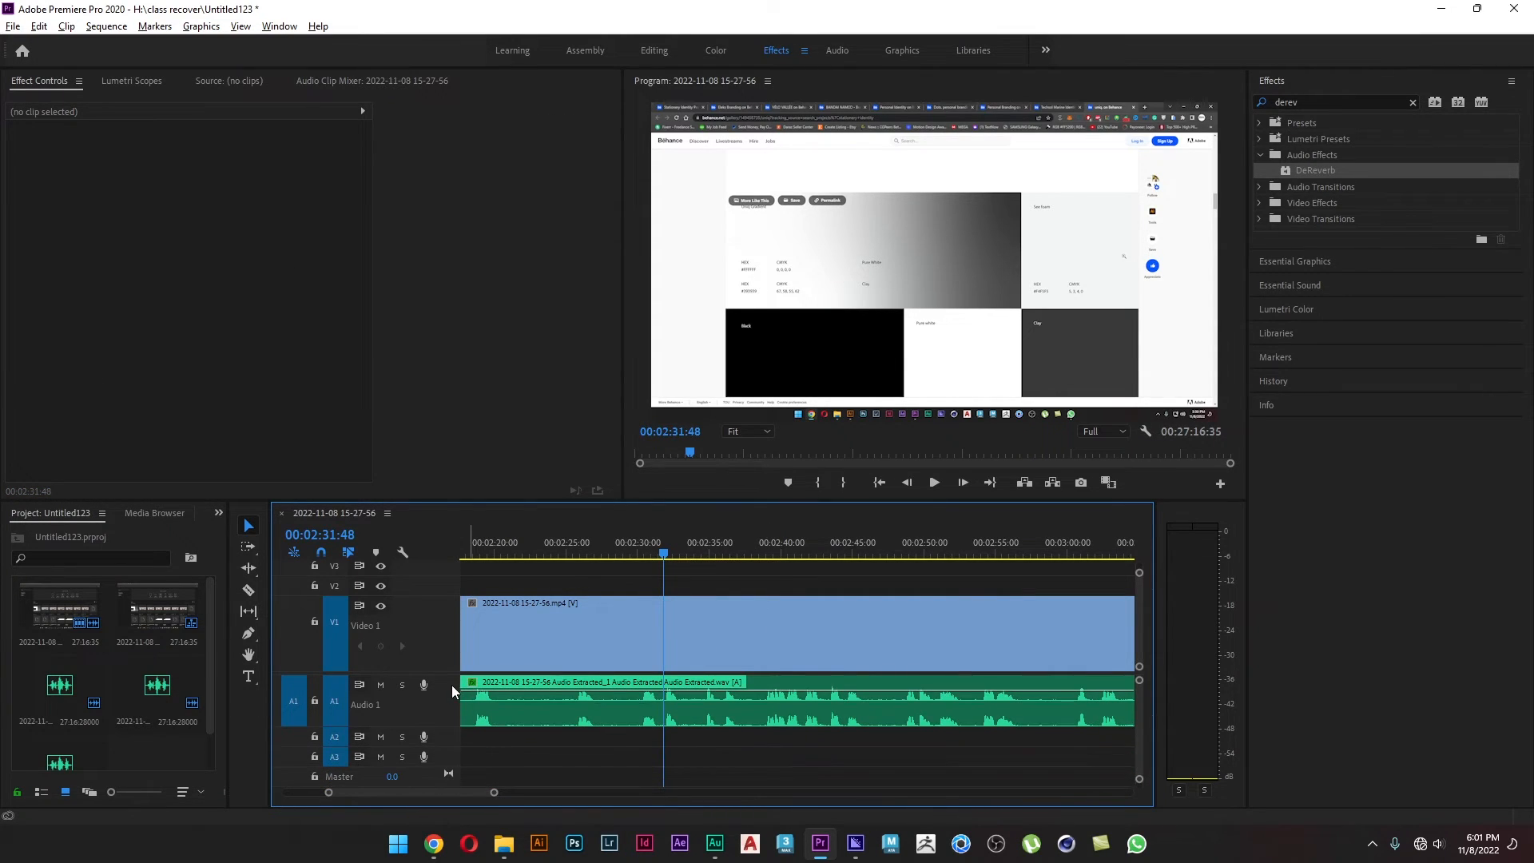
scroll(439, 643, down, 5)
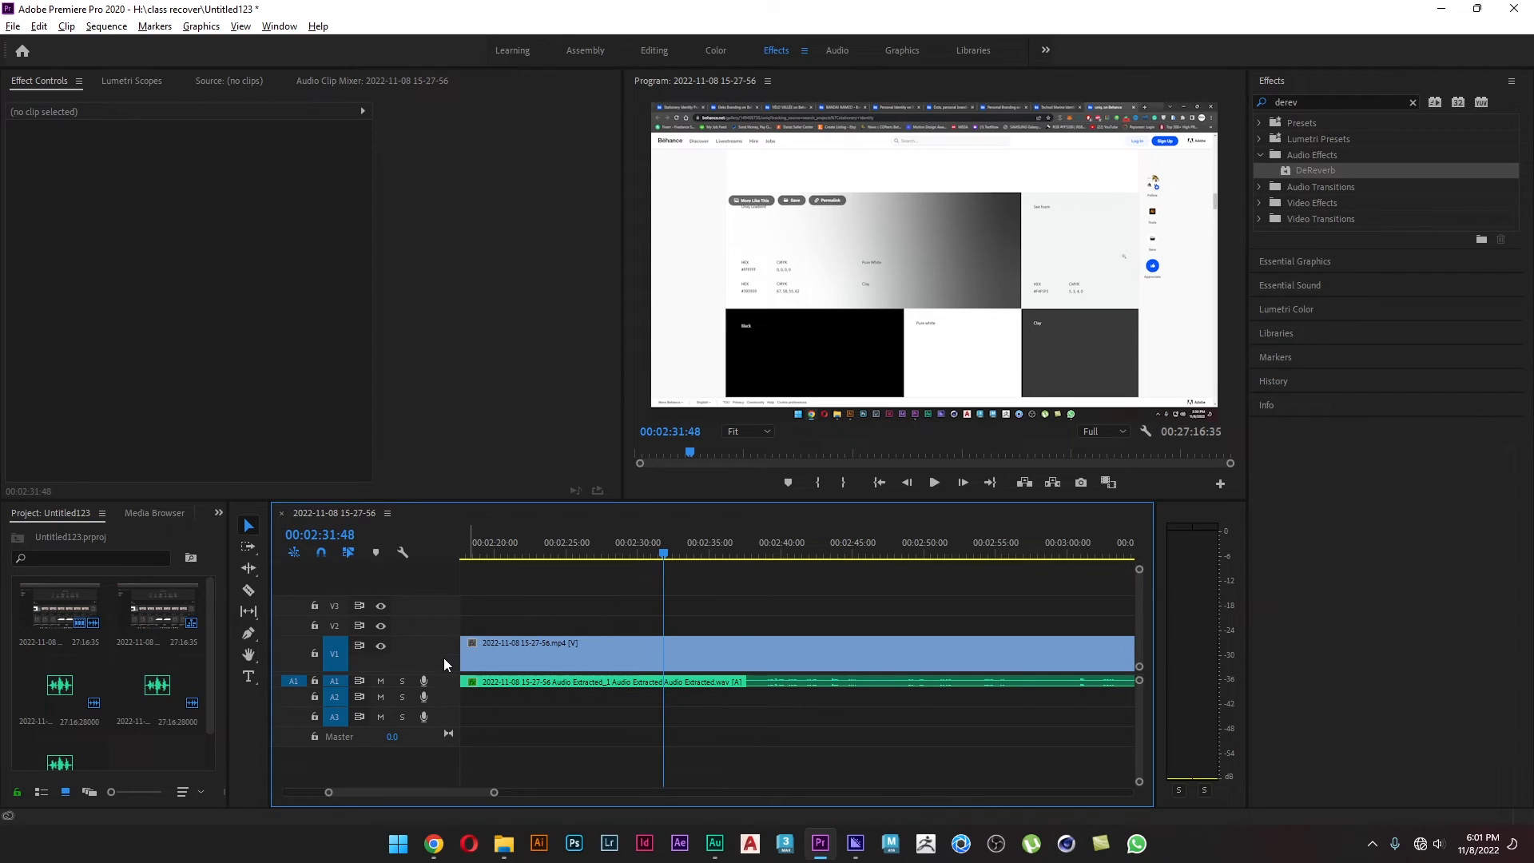
scroll(444, 664, up, 4)
scroll(447, 681, up, 5)
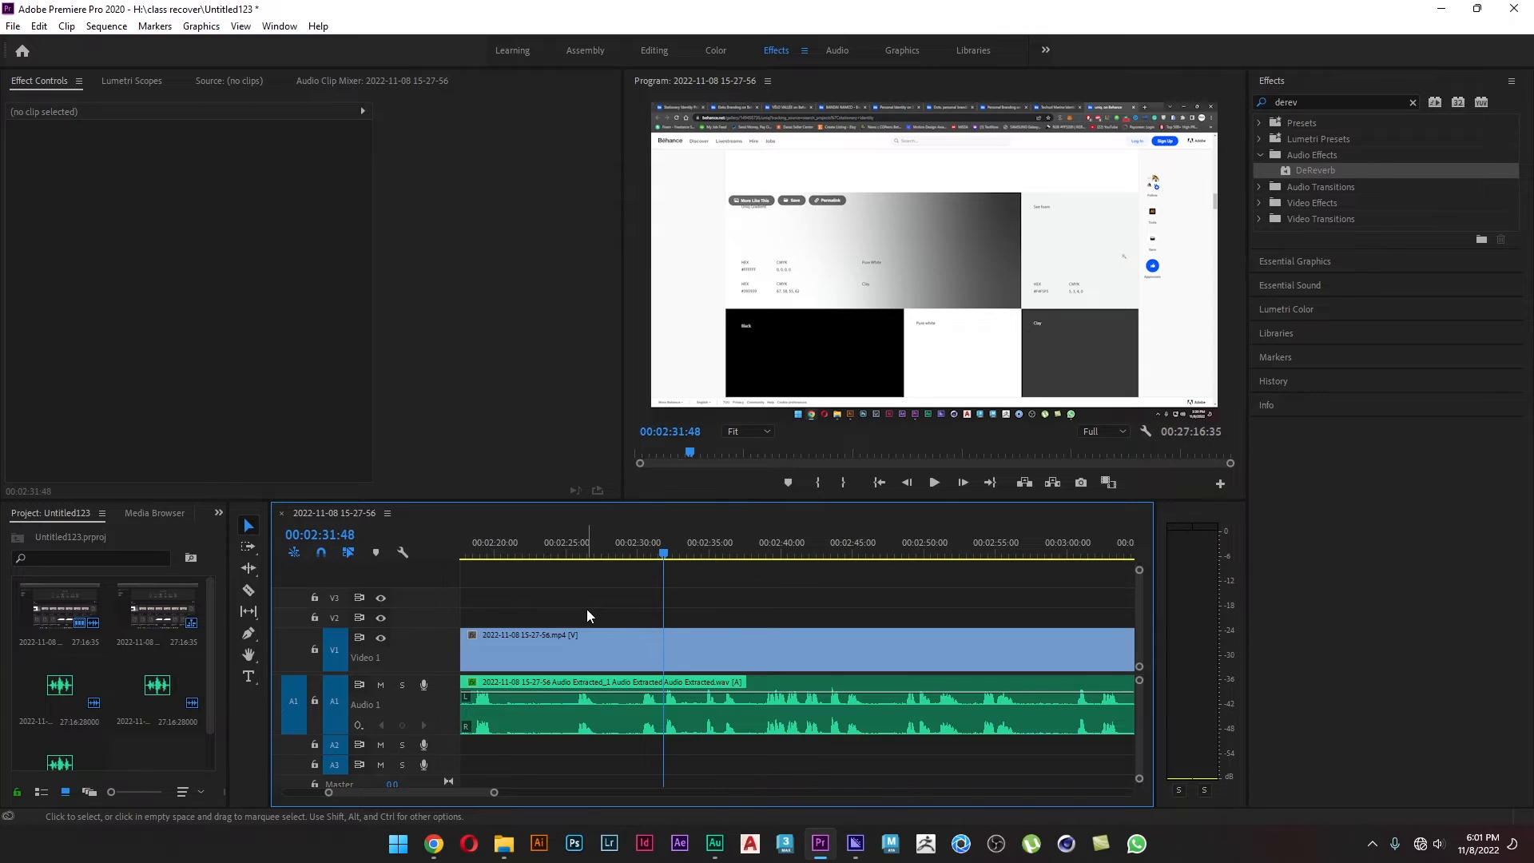
- Find the Parametric Equalizer effect with the search text "para" and apply it to the audio clip on track A1
click(671, 725)
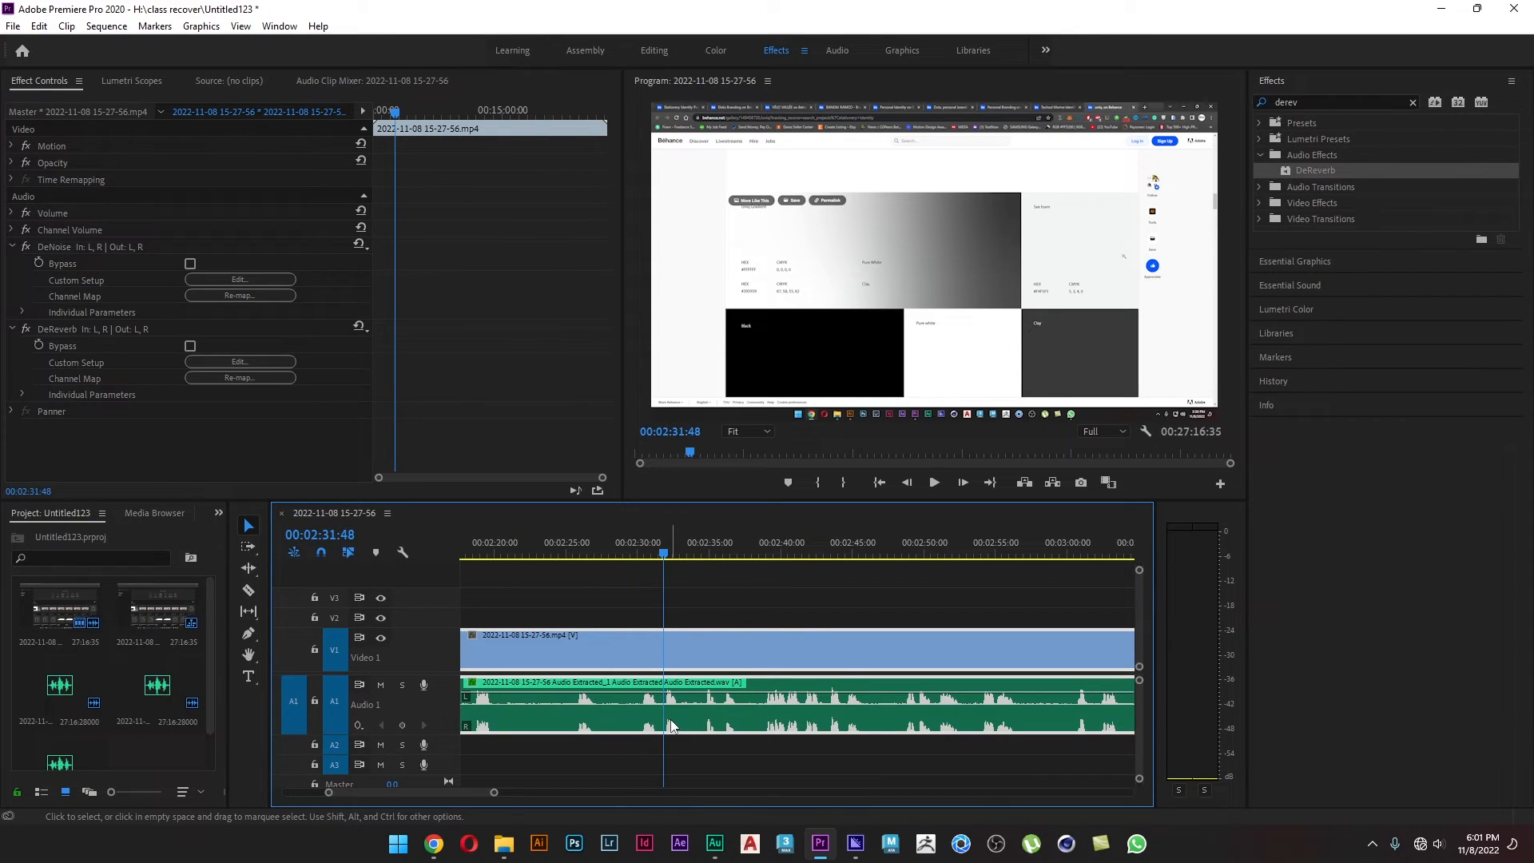
click(1329, 98)
text(p)
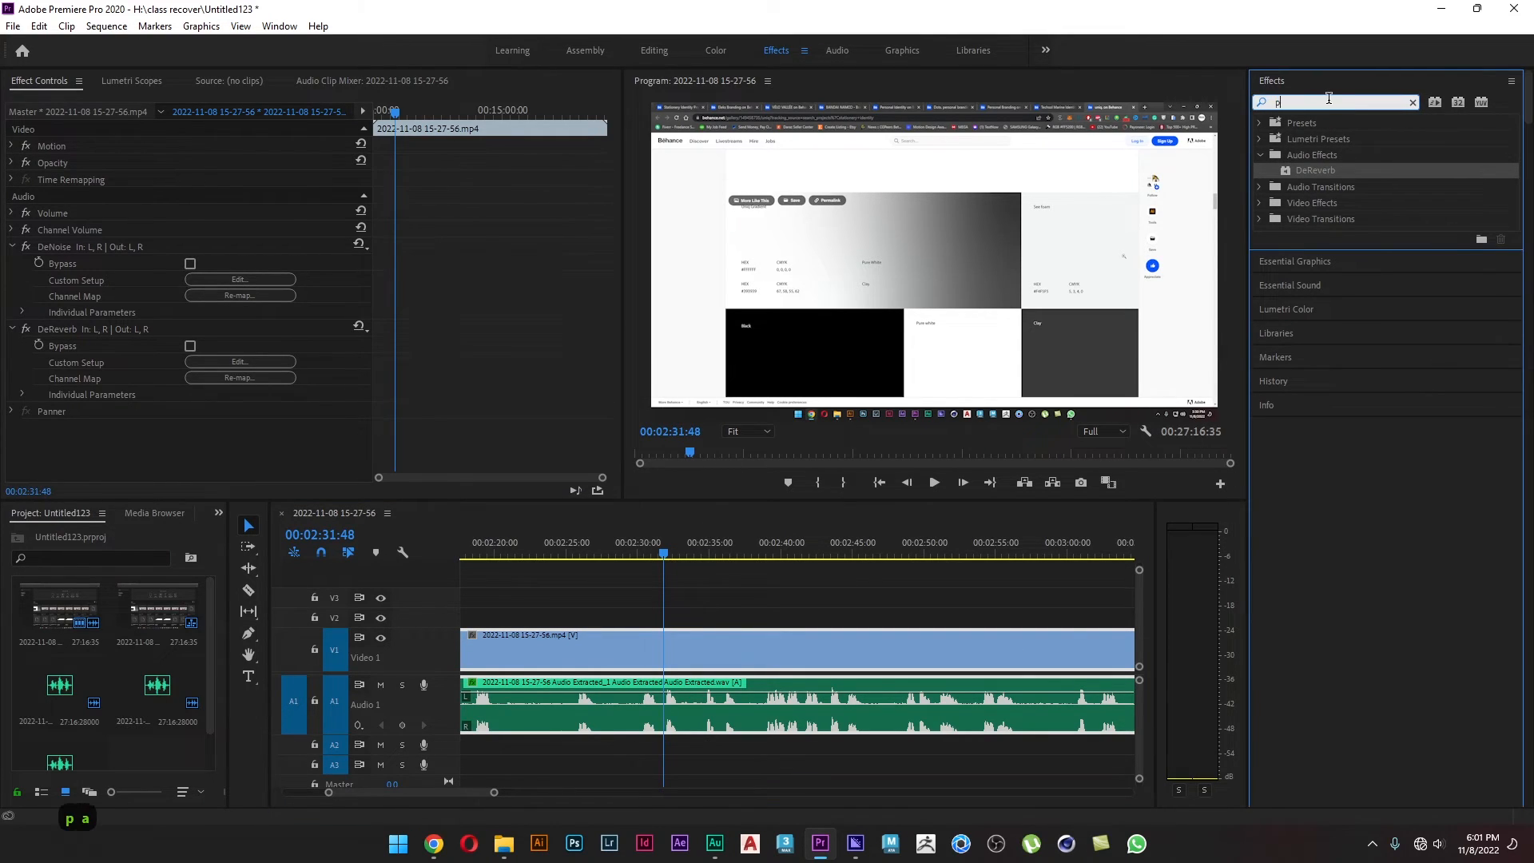
text(ara)
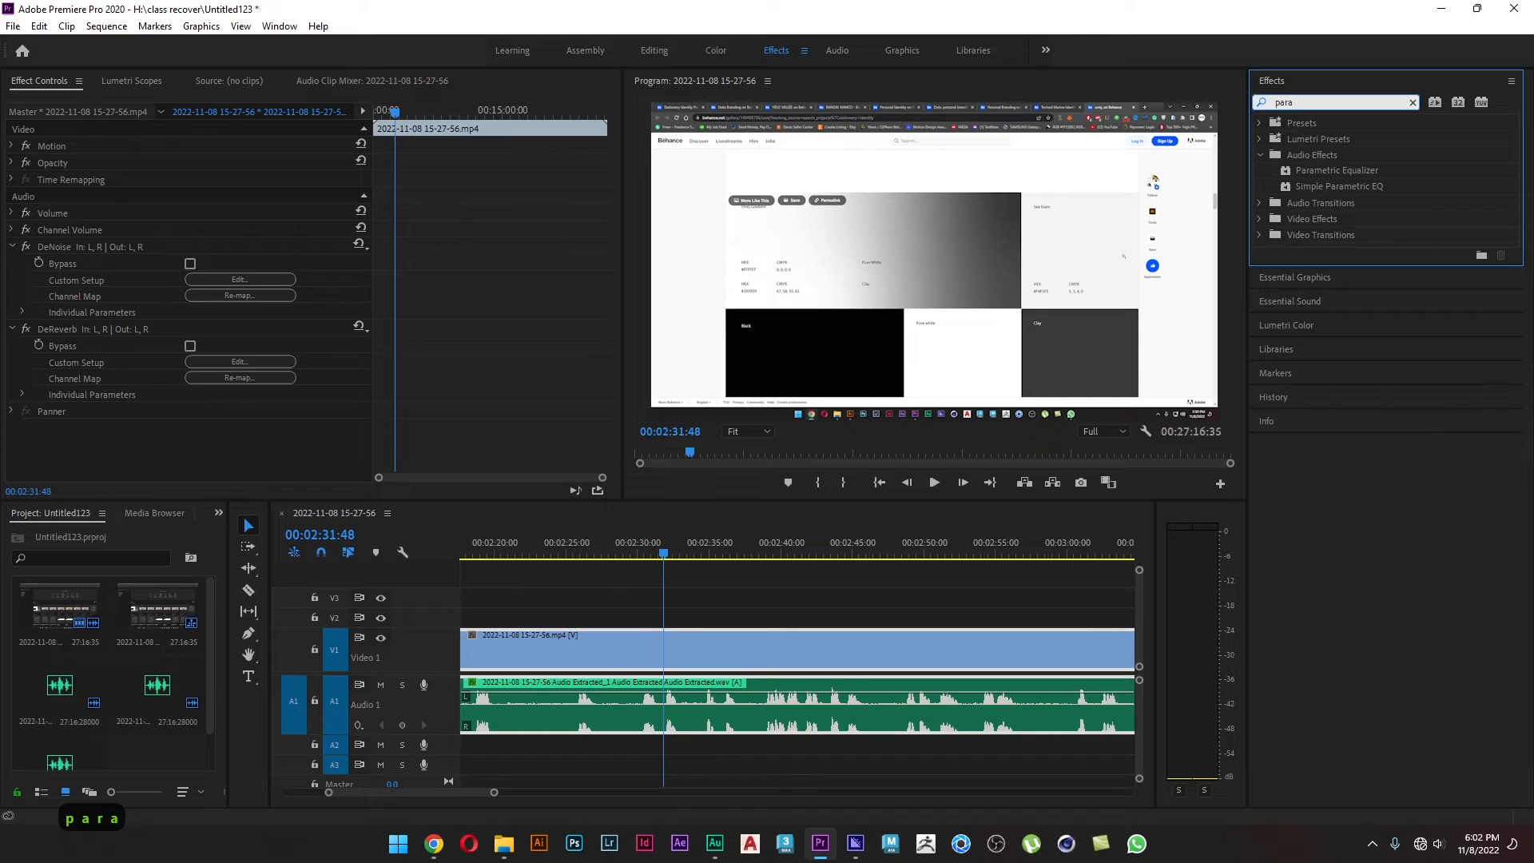
click(1333, 175)
drag(1298, 208, 734, 694)
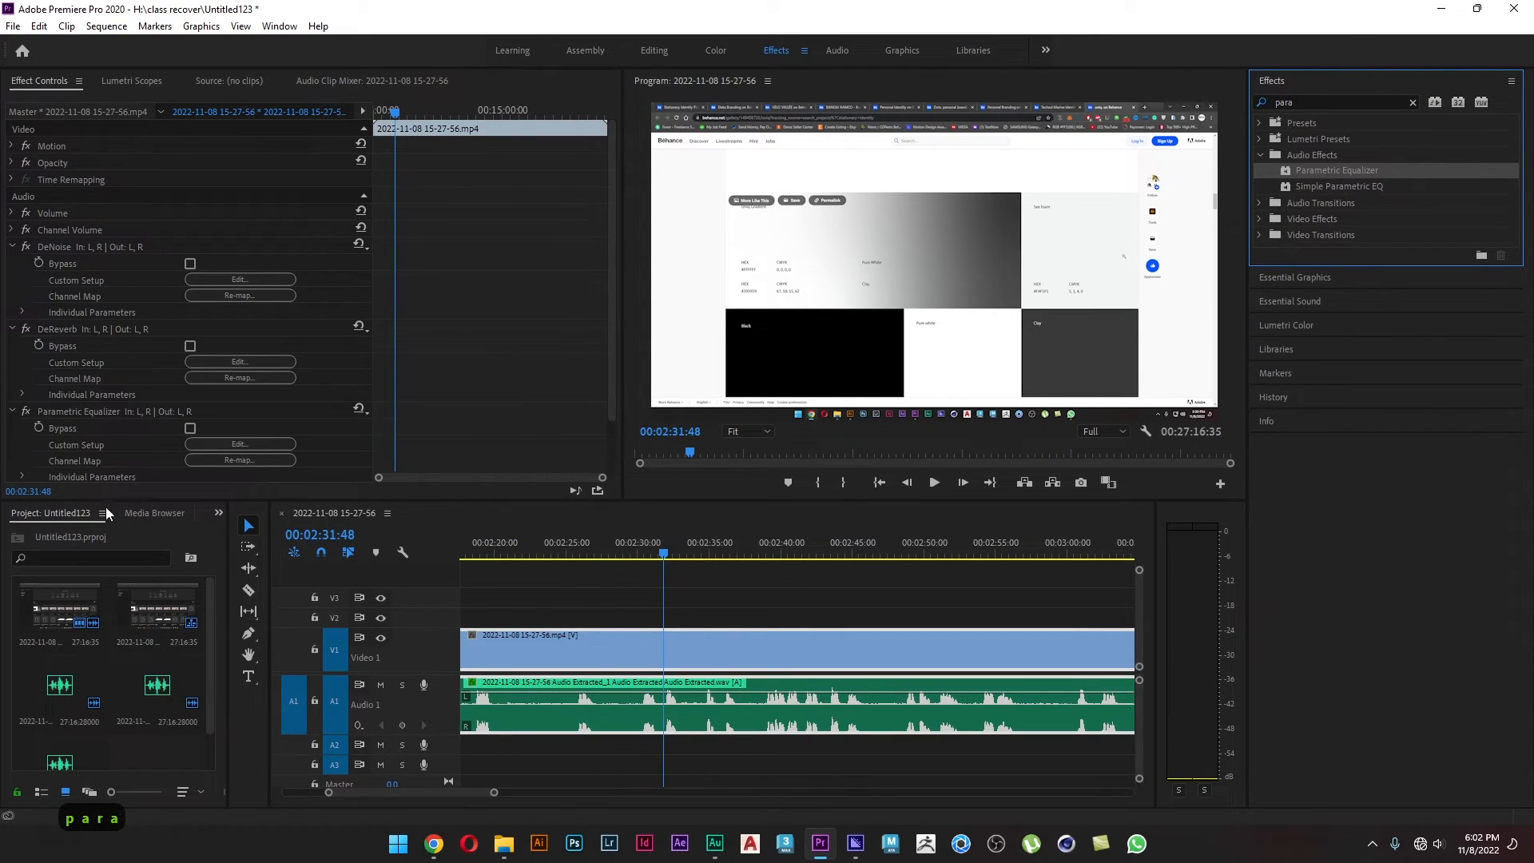
- Open the Parametric Equalizer's custom setup and choose the Loudness Maximizer preset
click(79, 411)
scroll(112, 434, down, 2)
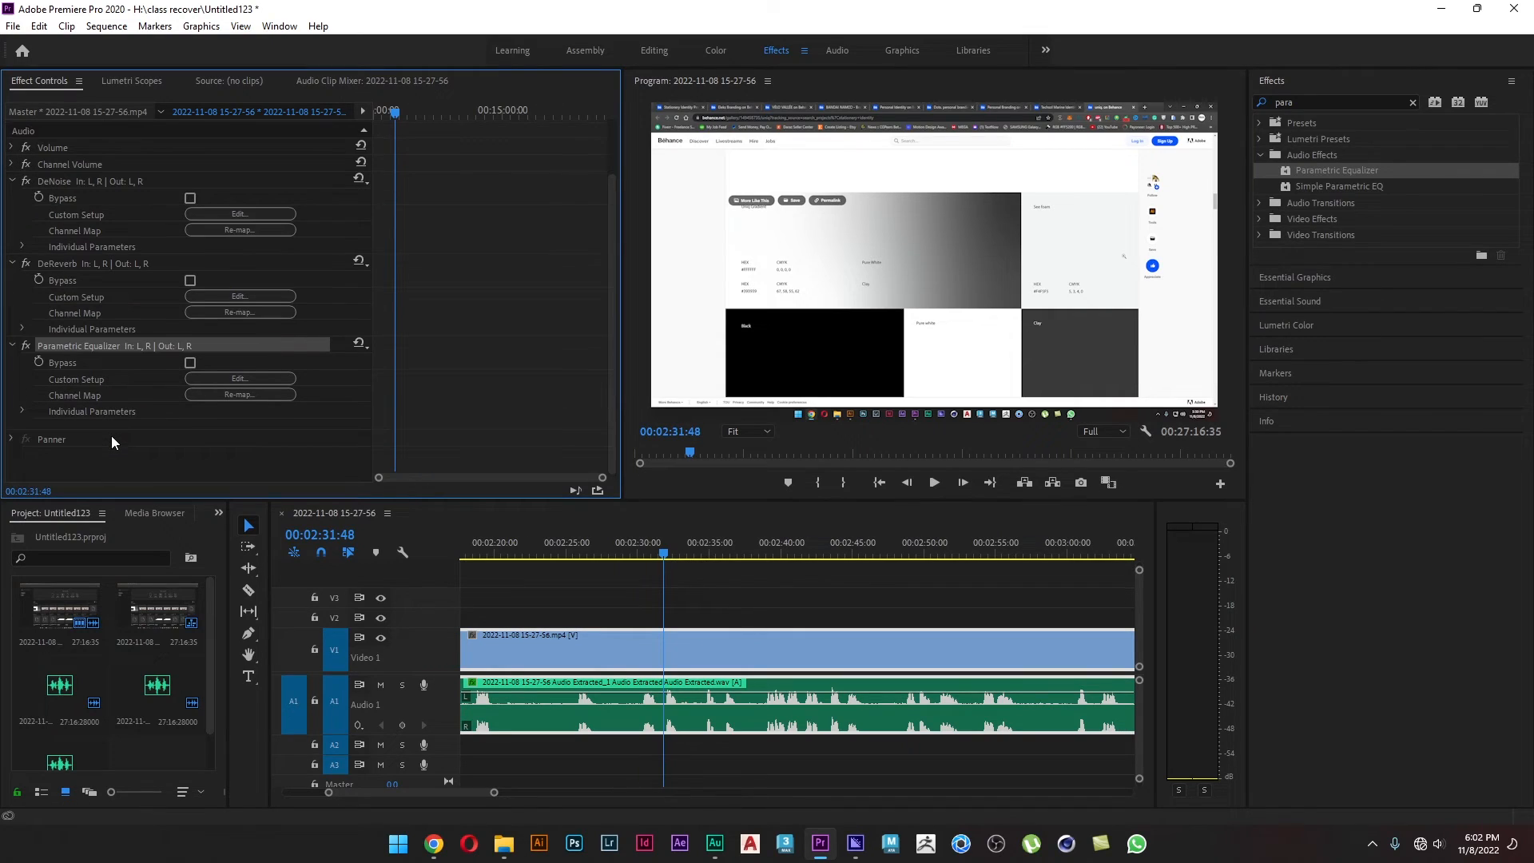
click(260, 377)
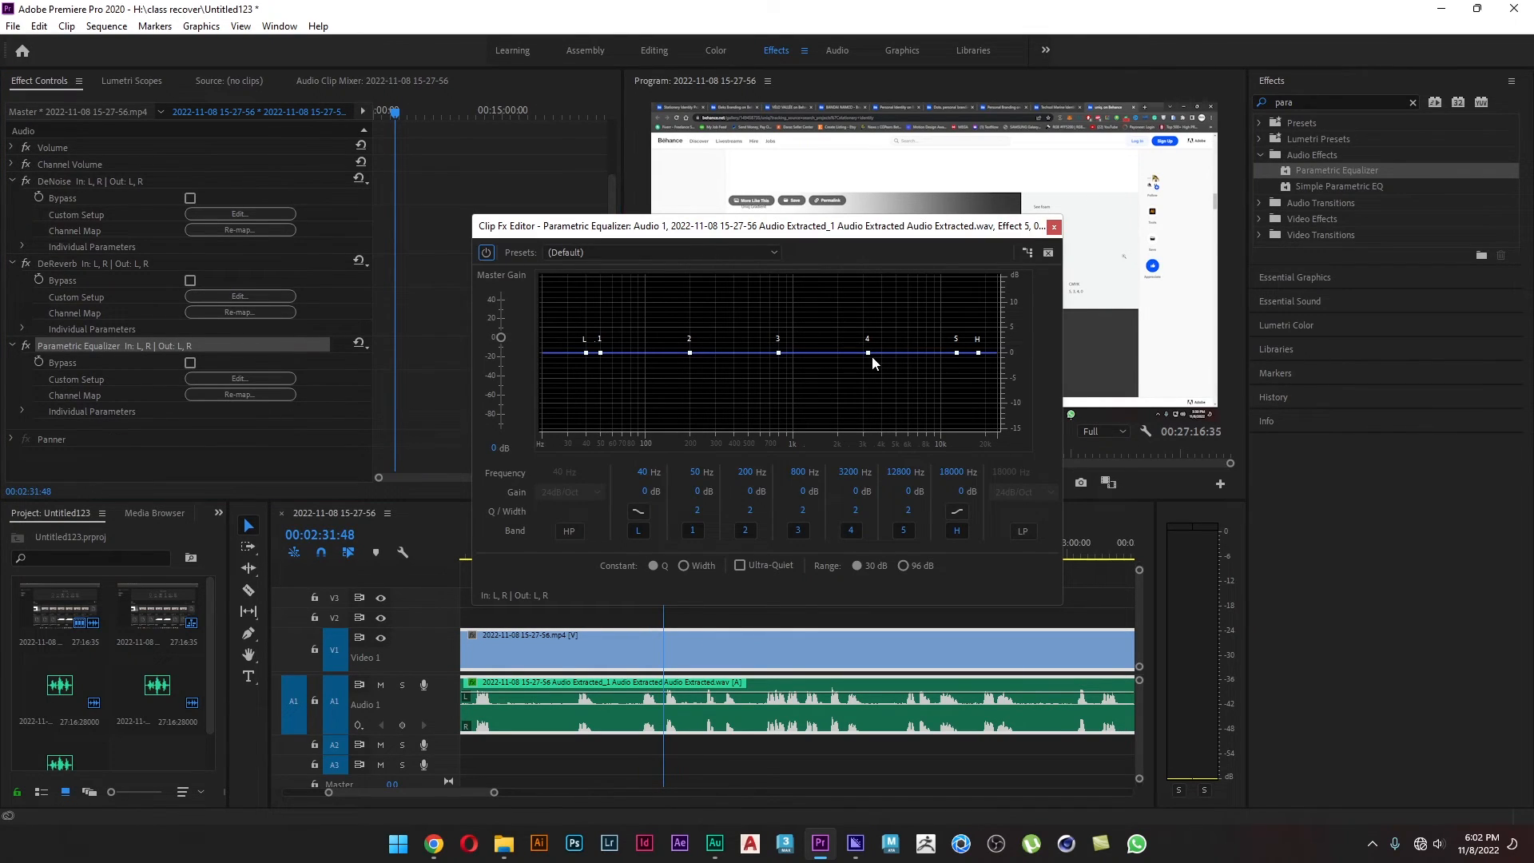
click(635, 252)
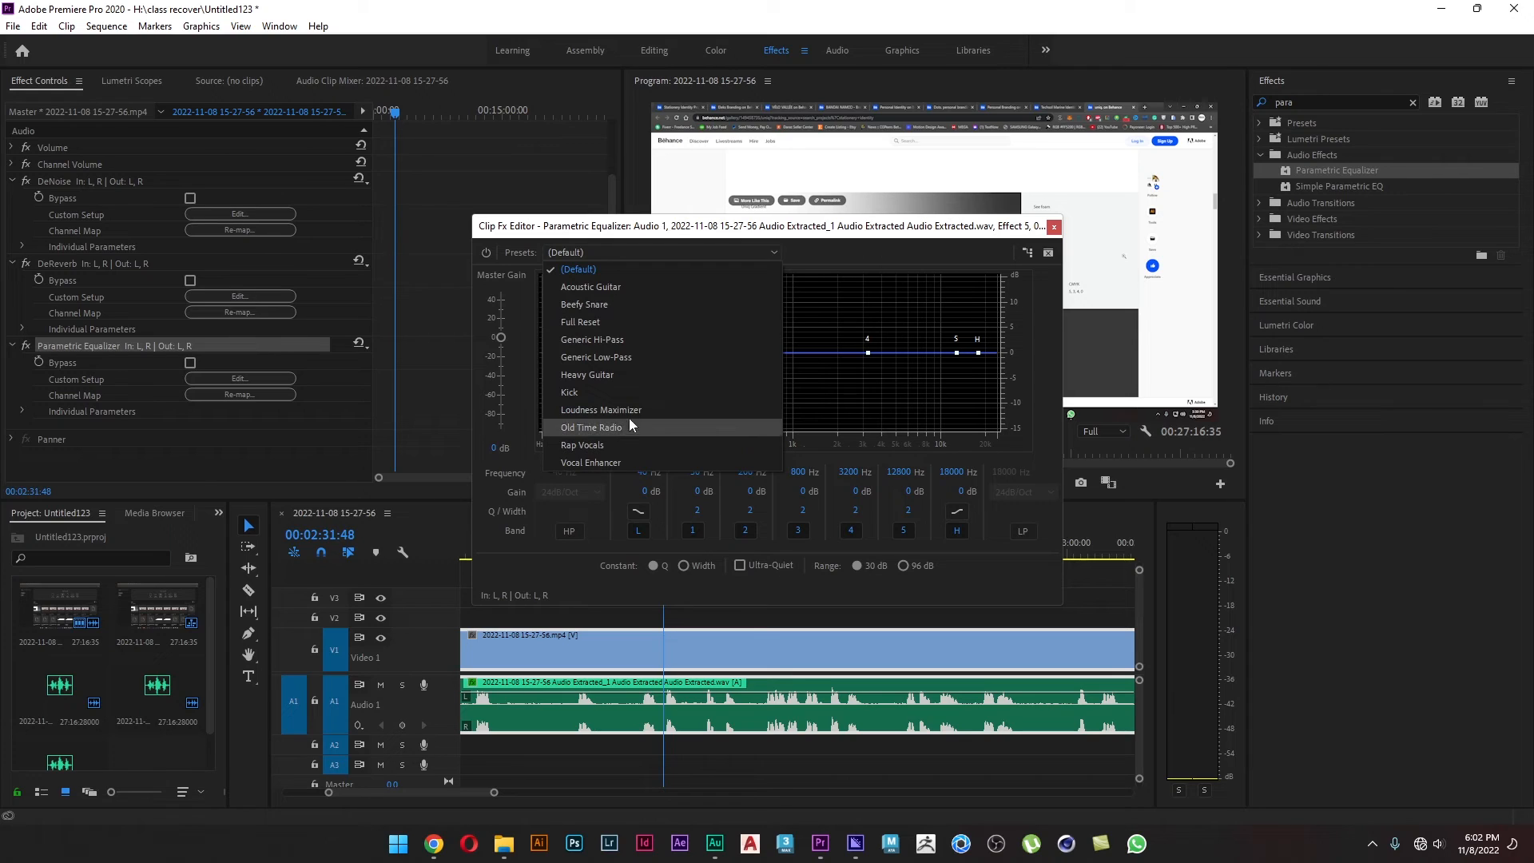
click(627, 412)
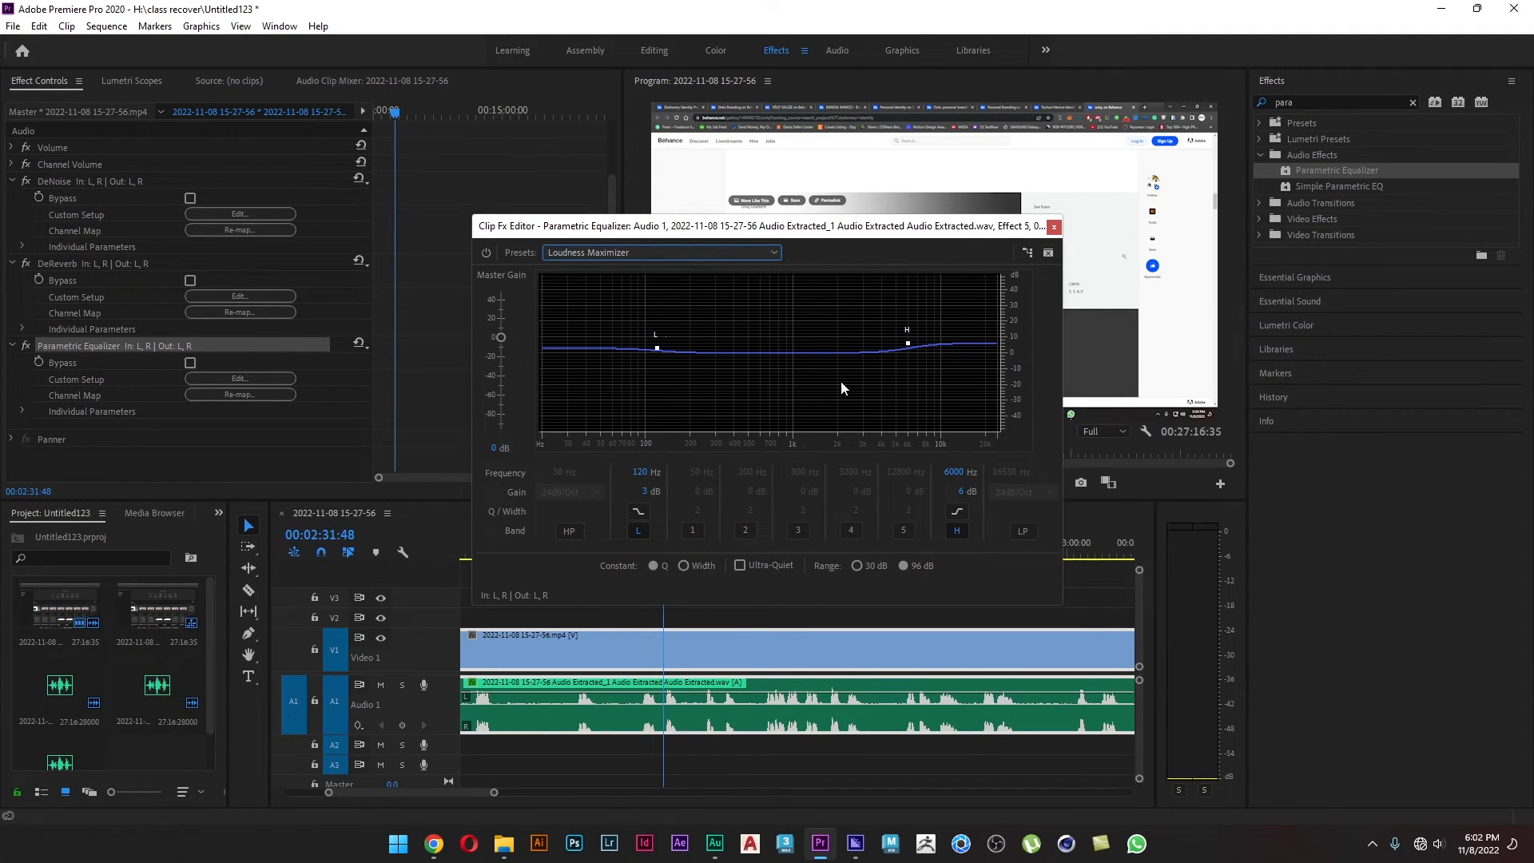
- During playback, move the equalizer's low shelf to about 87 Hz and 21.7 dB and the high shelf to about 8872 Hz and -4 dB
key(space)
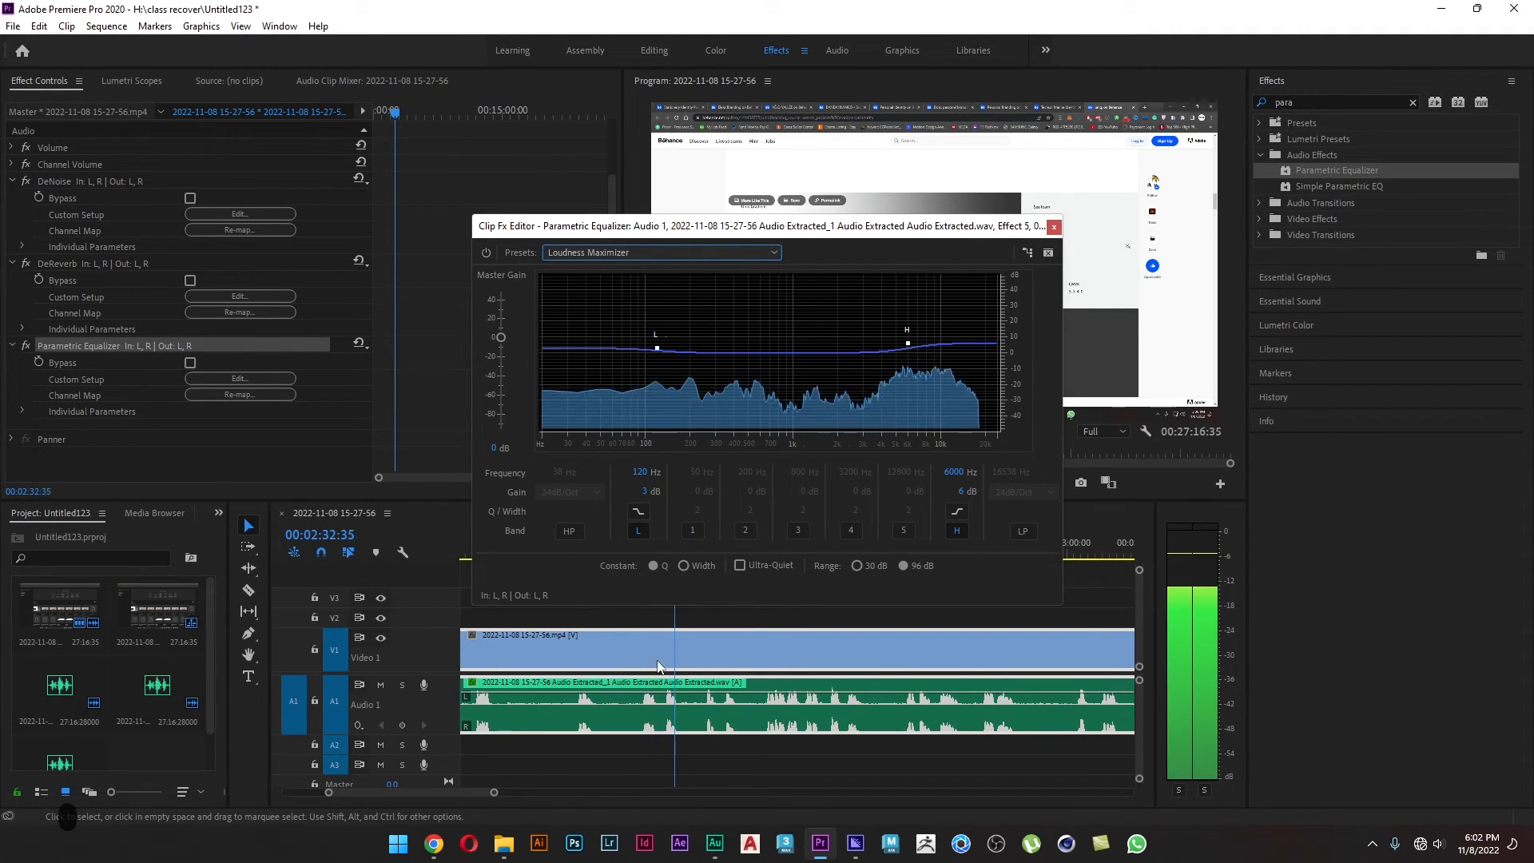
drag(661, 350, 637, 319)
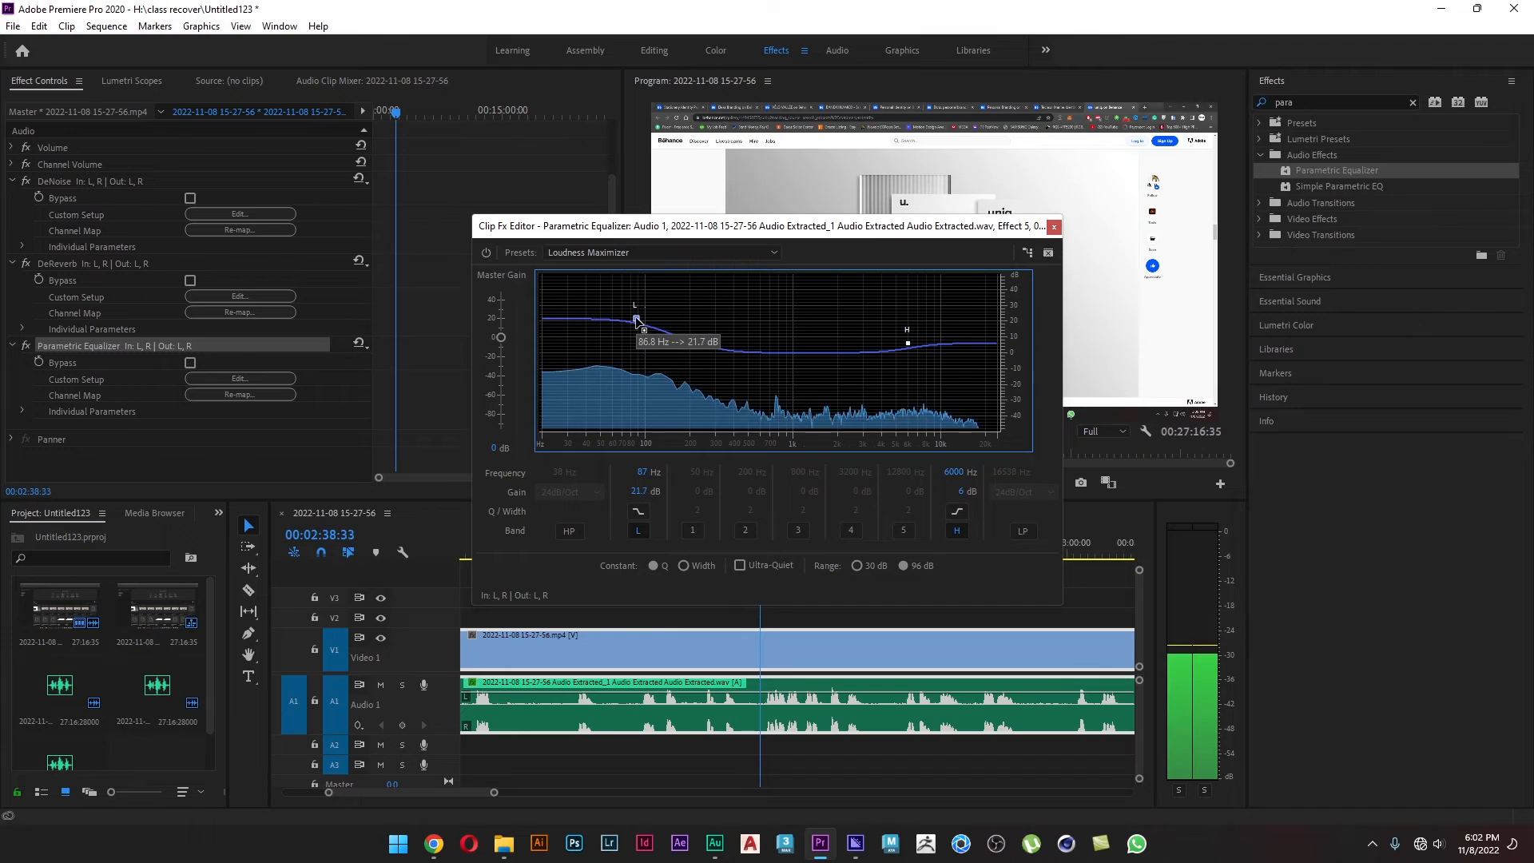
mouse_move(907, 344)
mouse_down()
mouse_move(913, 369)
mouse_move(819, 322)
mouse_move(718, 311)
mouse_move(839, 401)
mouse_move(866, 334)
mouse_move(903, 302)
mouse_move(721, 431)
mouse_move(709, 418)
mouse_move(761, 418)
mouse_move(800, 367)
mouse_move(817, 413)
mouse_move(807, 322)
mouse_move(899, 342)
mouse_move(941, 414)
mouse_move(933, 358)
mouse_up()
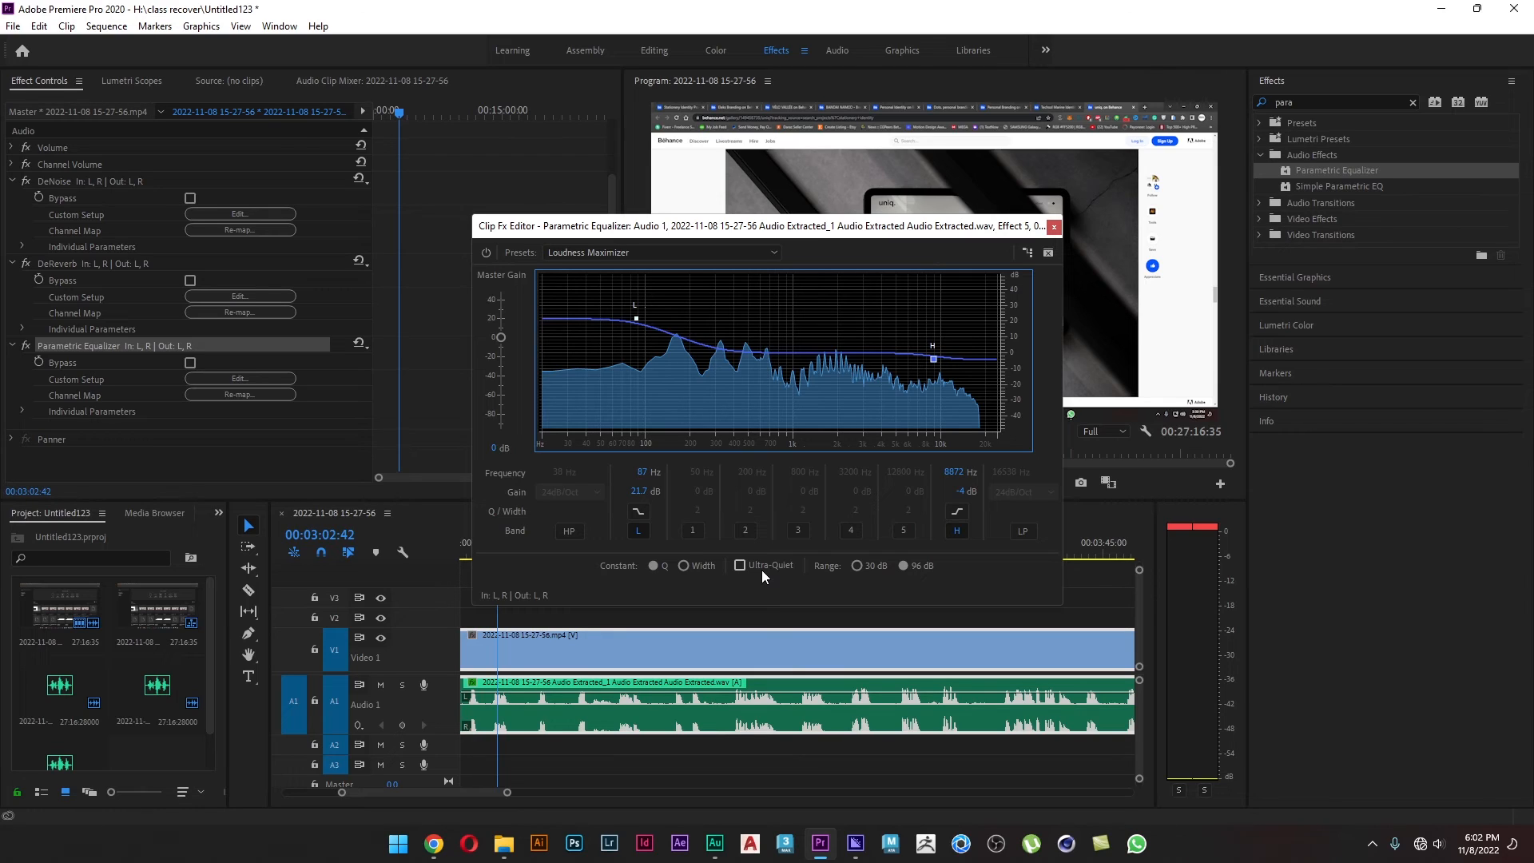
click(1054, 227)
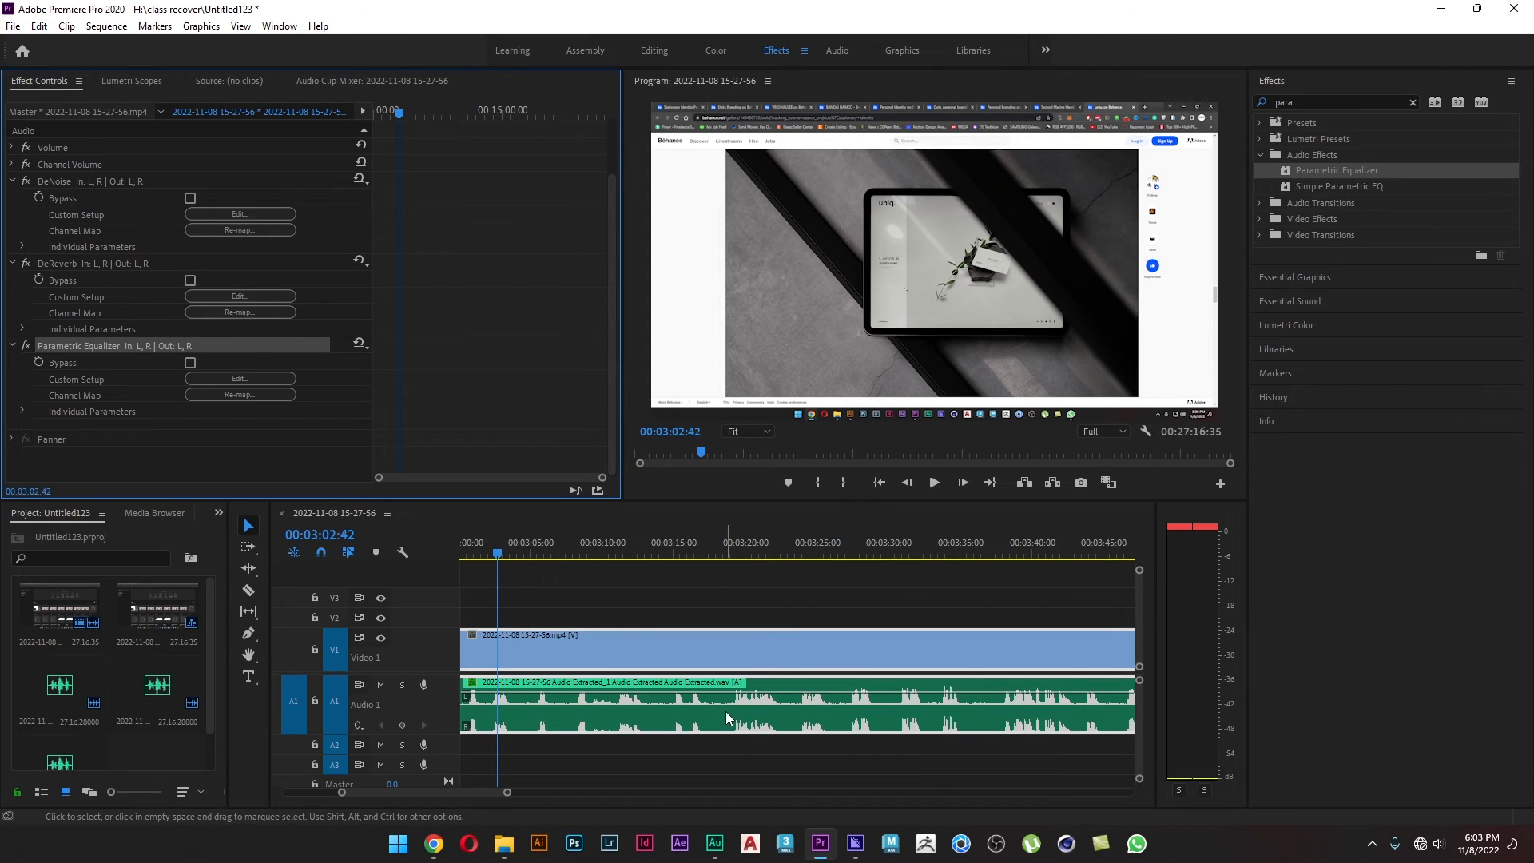
- Collapse the Parametric Equalizer, DeReverb and DeNoise settings of the audio clip
click(12, 345)
click(12, 328)
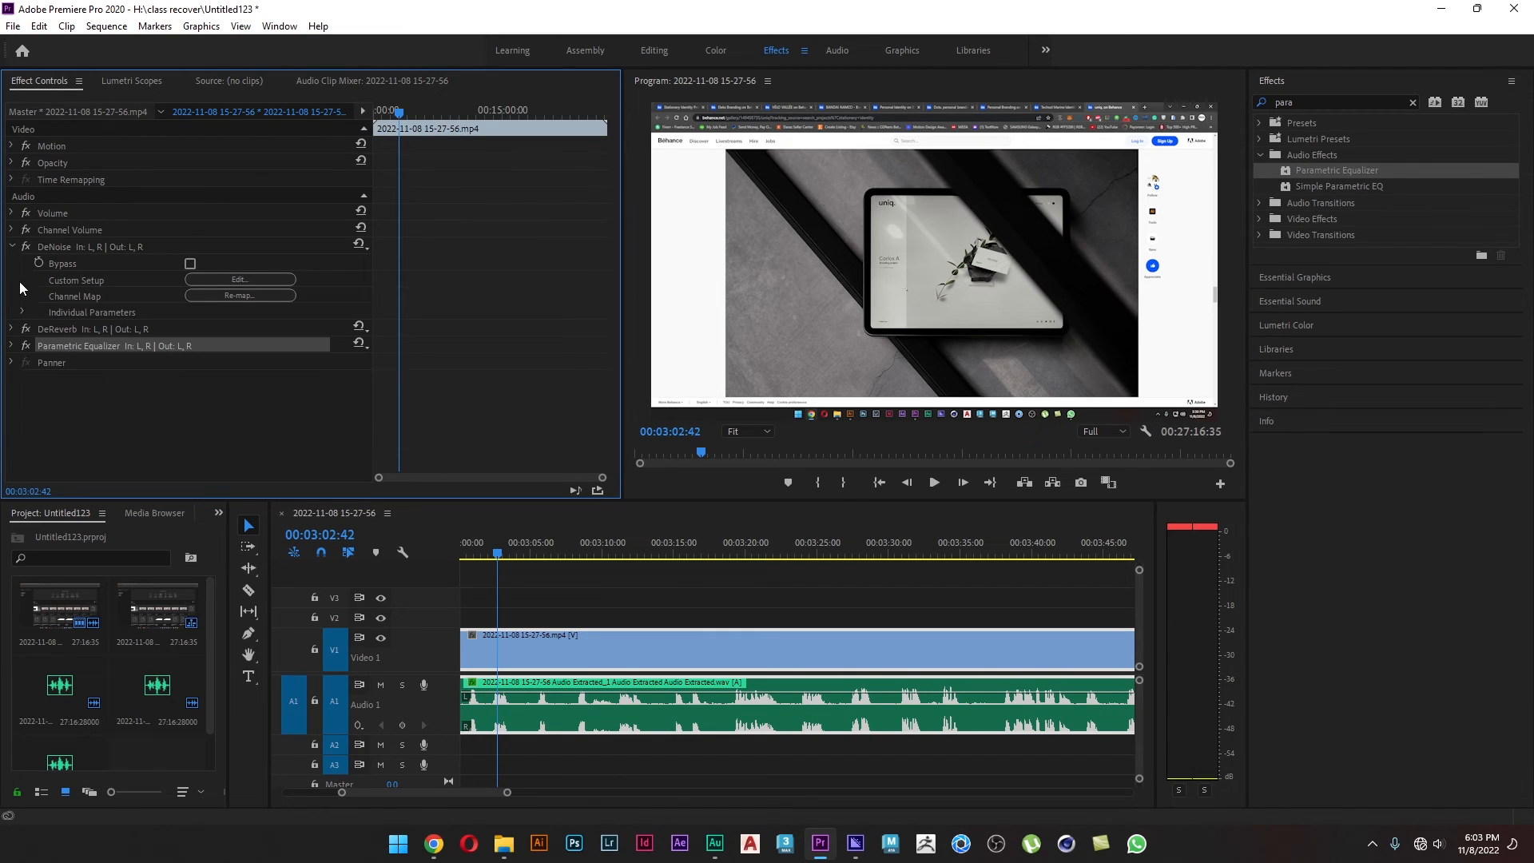
click(12, 247)
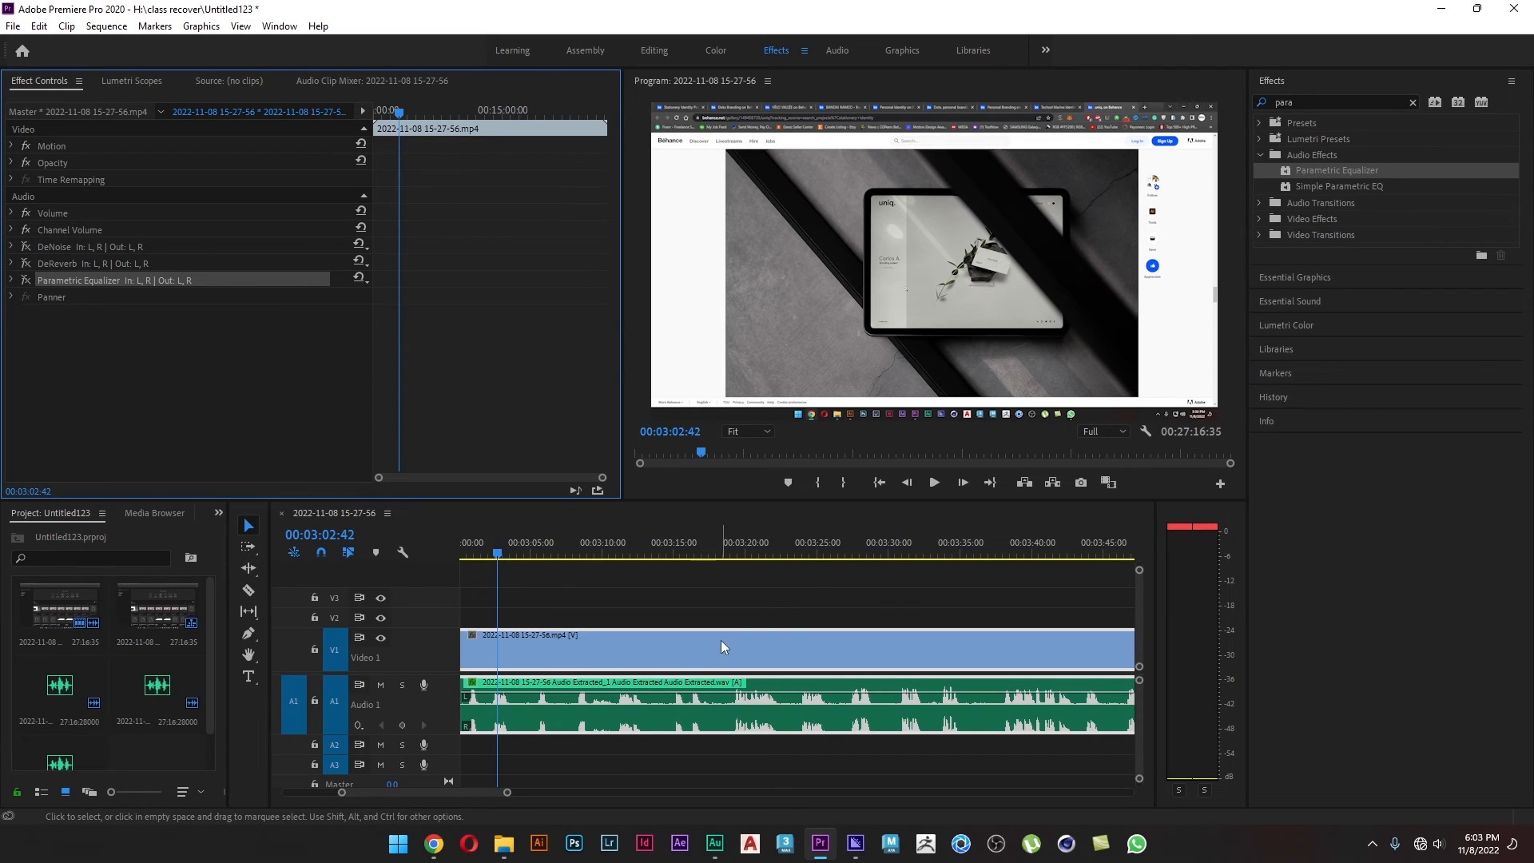
- Play the sequence with the effects, switch off DeNoise, DeReverb and Parametric Equalizer, and play on to compare the sound
key(space)
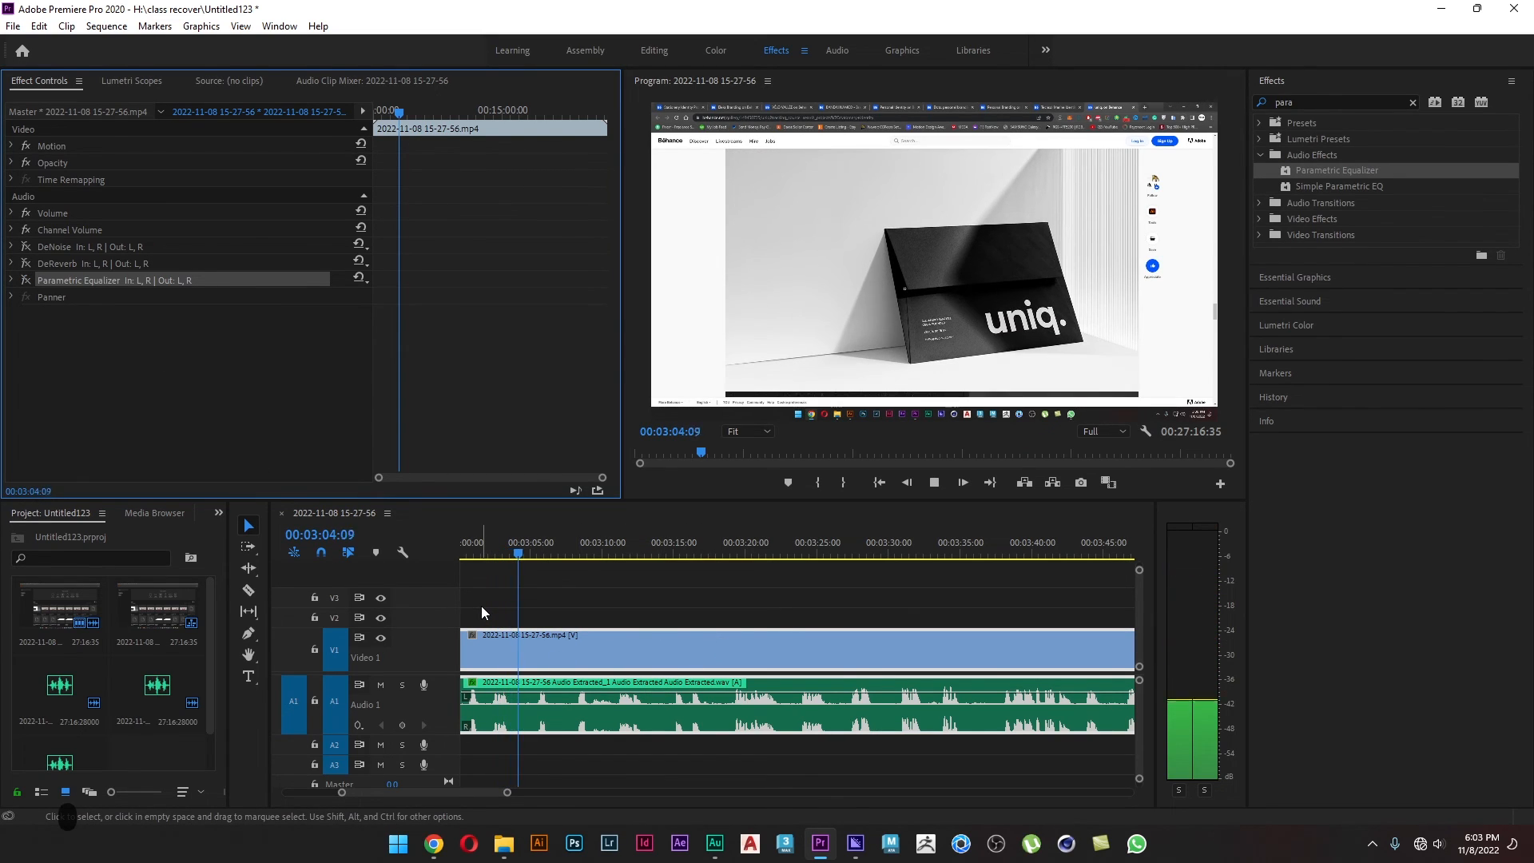
key(space)
click(26, 246)
click(26, 263)
click(26, 280)
key(space)
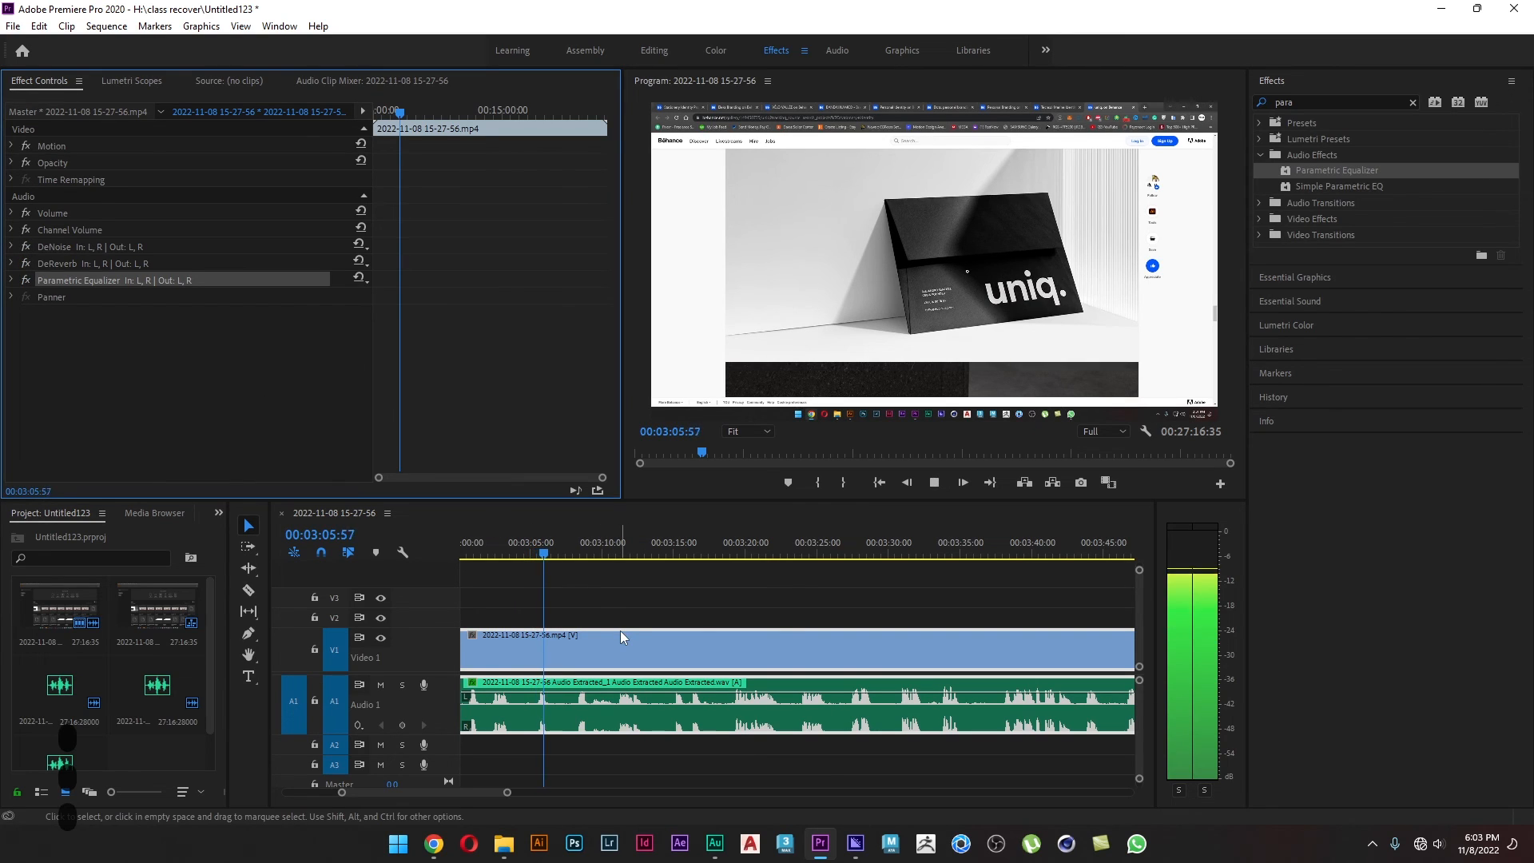
key(space)
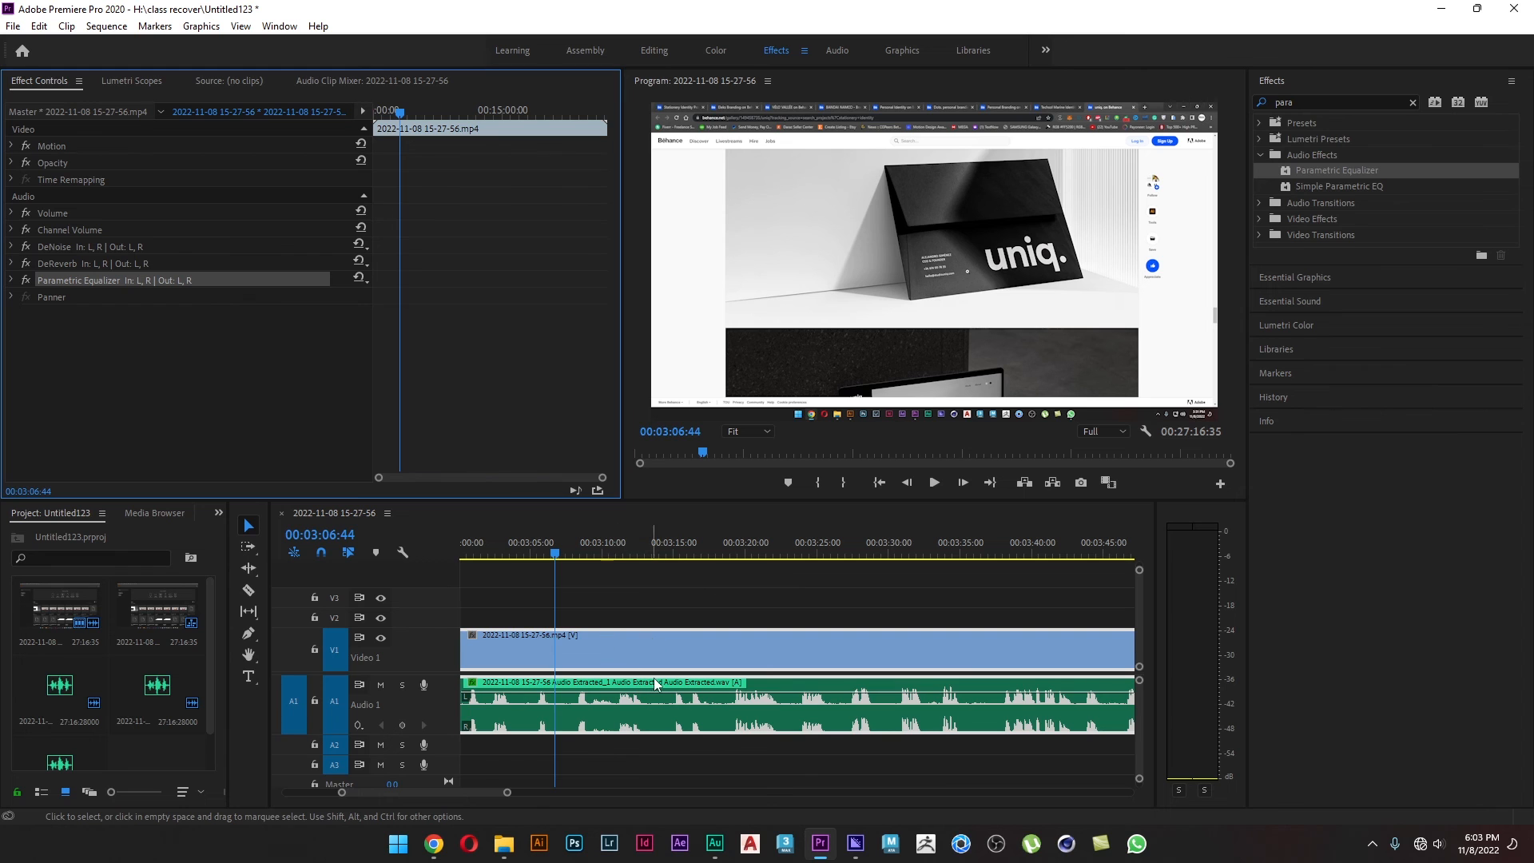
click(1373, 843)
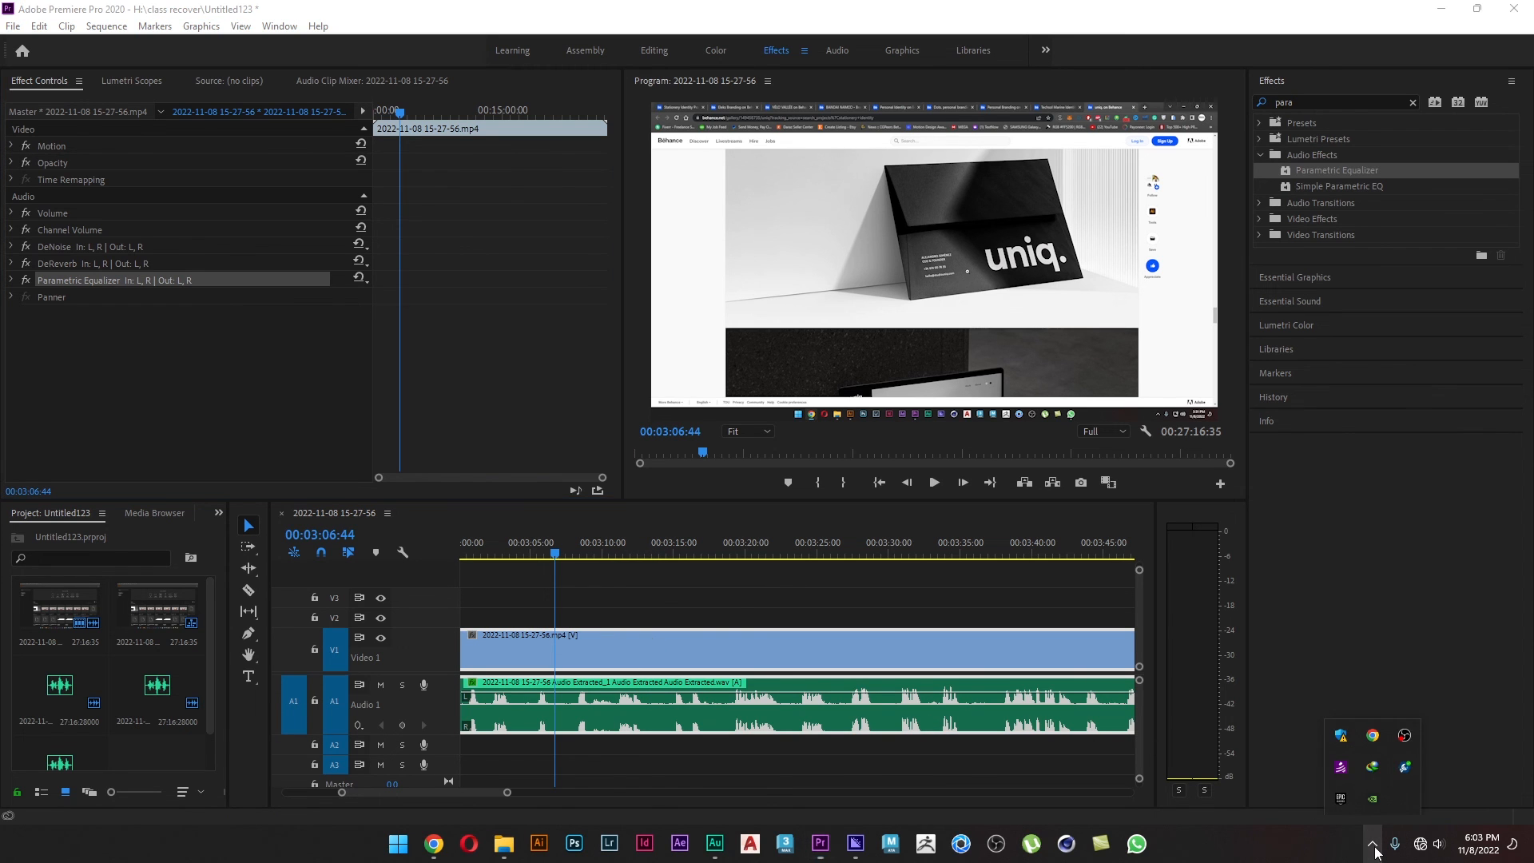
right_click(1403, 735)
click(1395, 669)
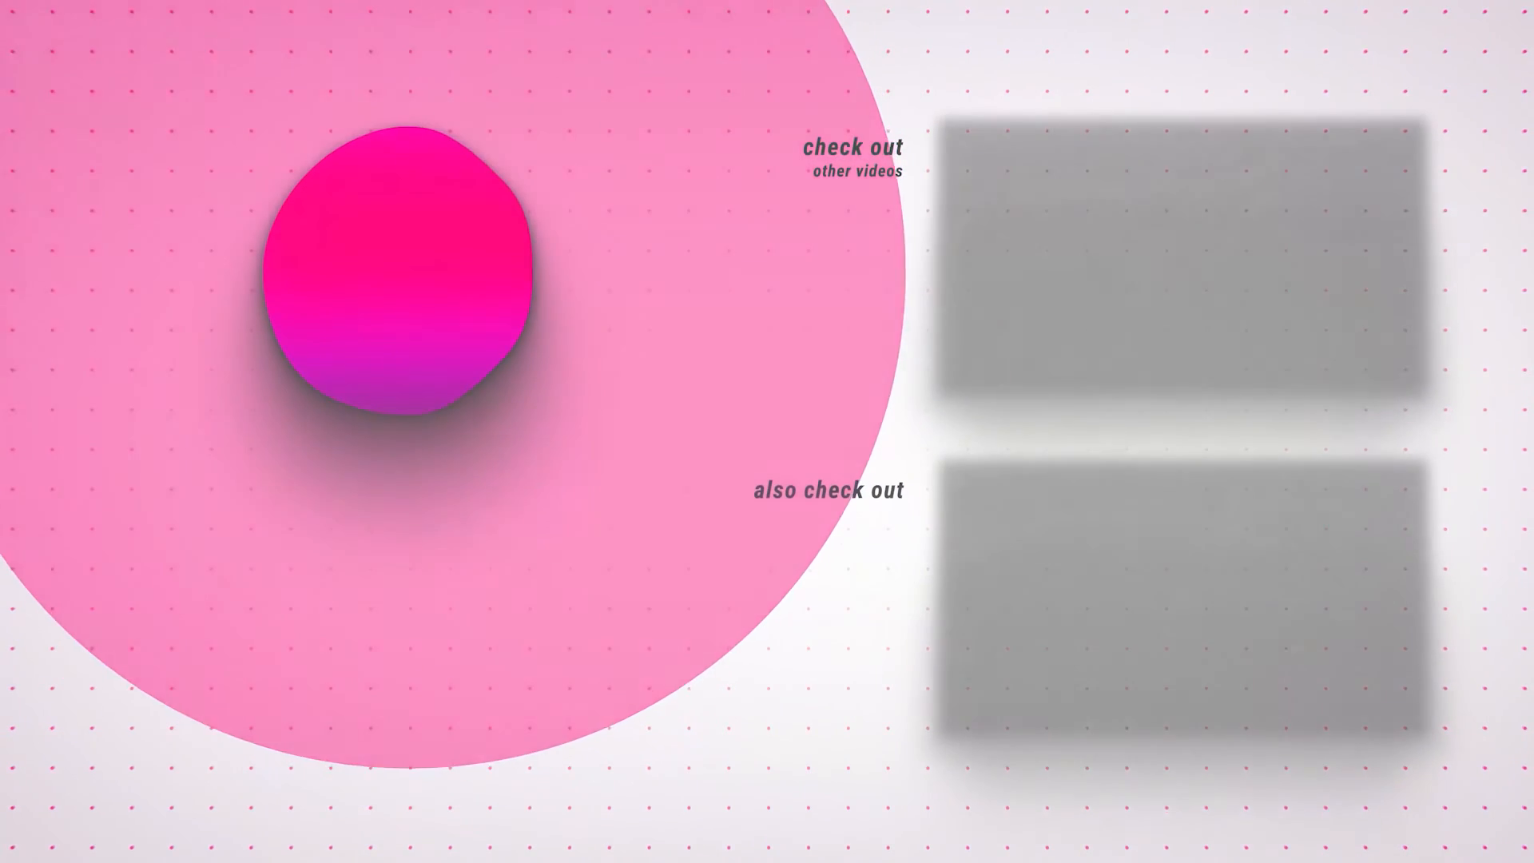